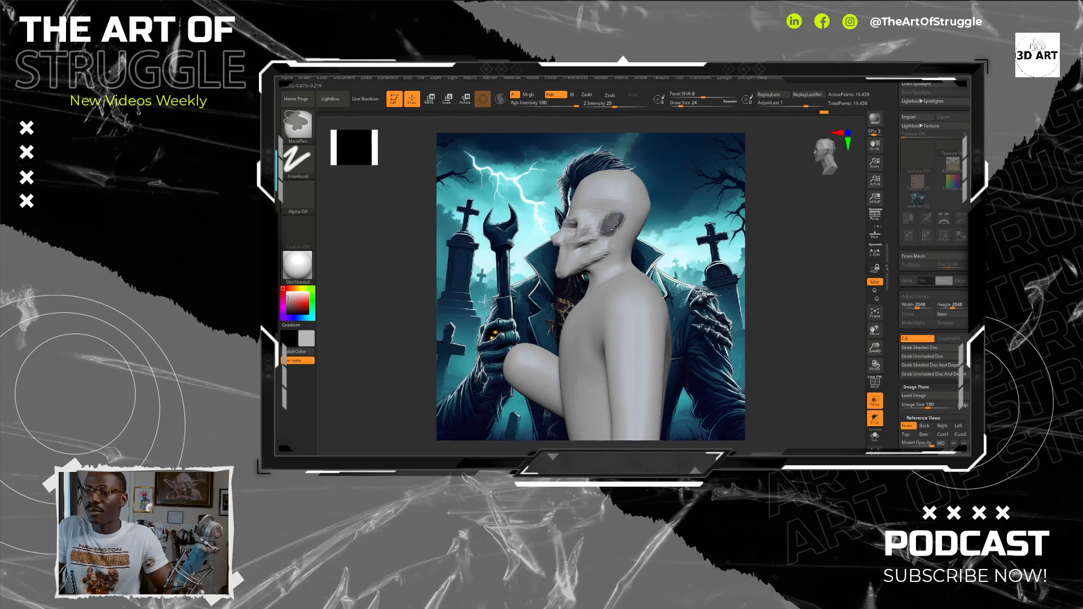
Invert the mask to leave only the ears editable, and pull them into pointed shapes matching the reference with the Move brush.
mouse_move(728, 222)
mouse_down()
mouse_move(620, 225)
mouse_move(761, 224)
mouse_move(688, 224)
mouse_up()
ctrl+click(682, 222)
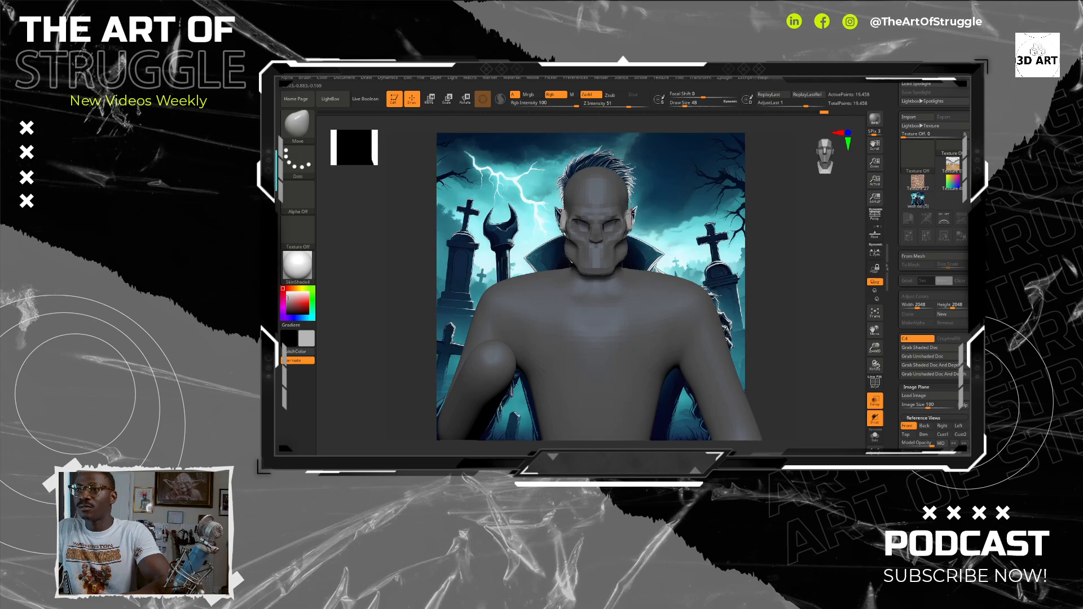
drag(633, 210, 627, 211)
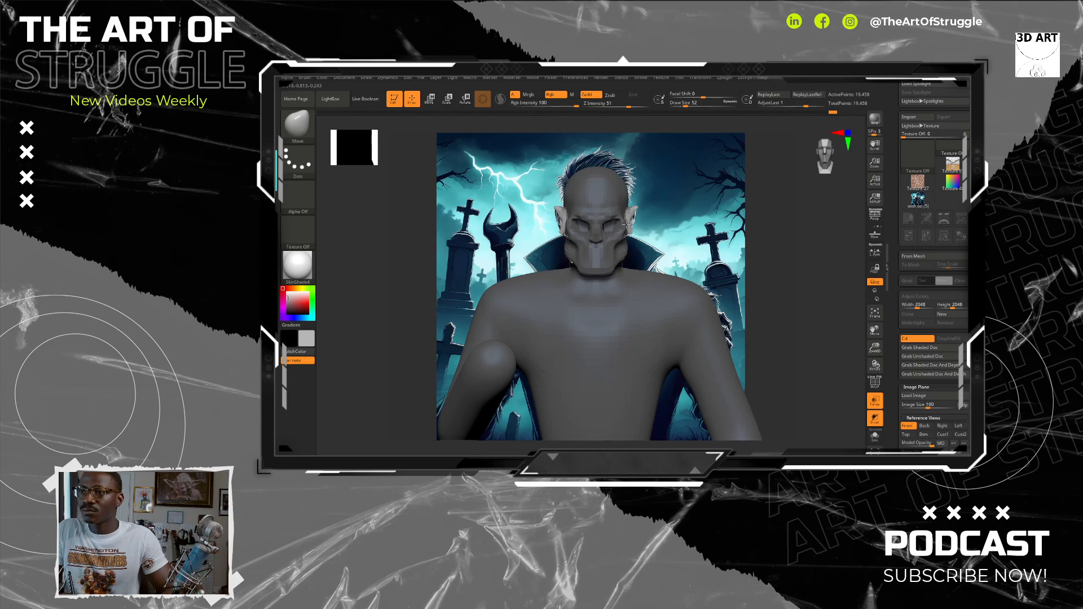
drag(647, 219, 634, 223)
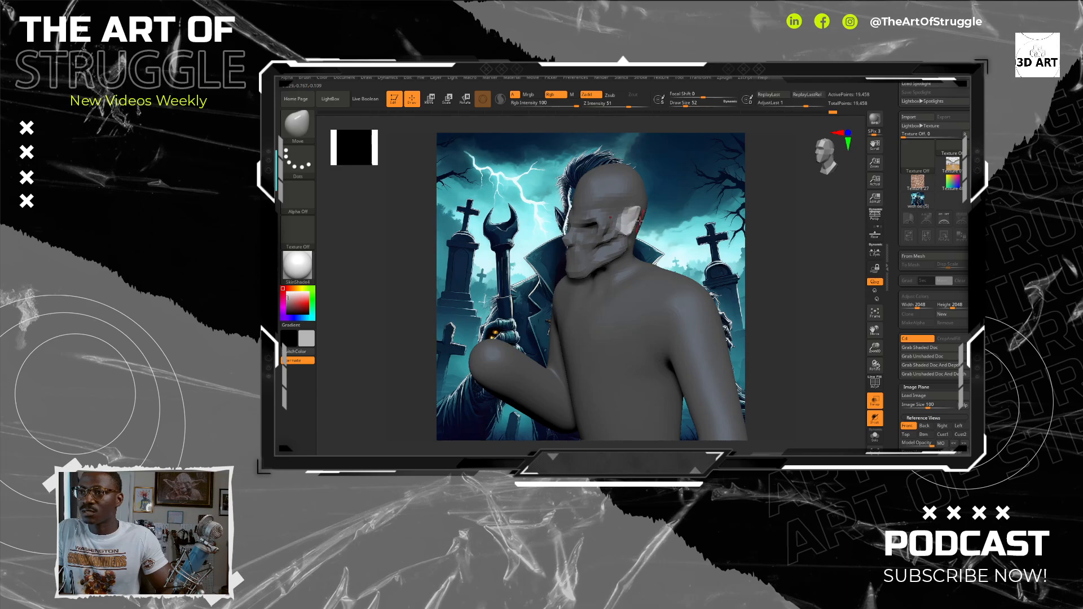
drag(639, 224, 655, 226)
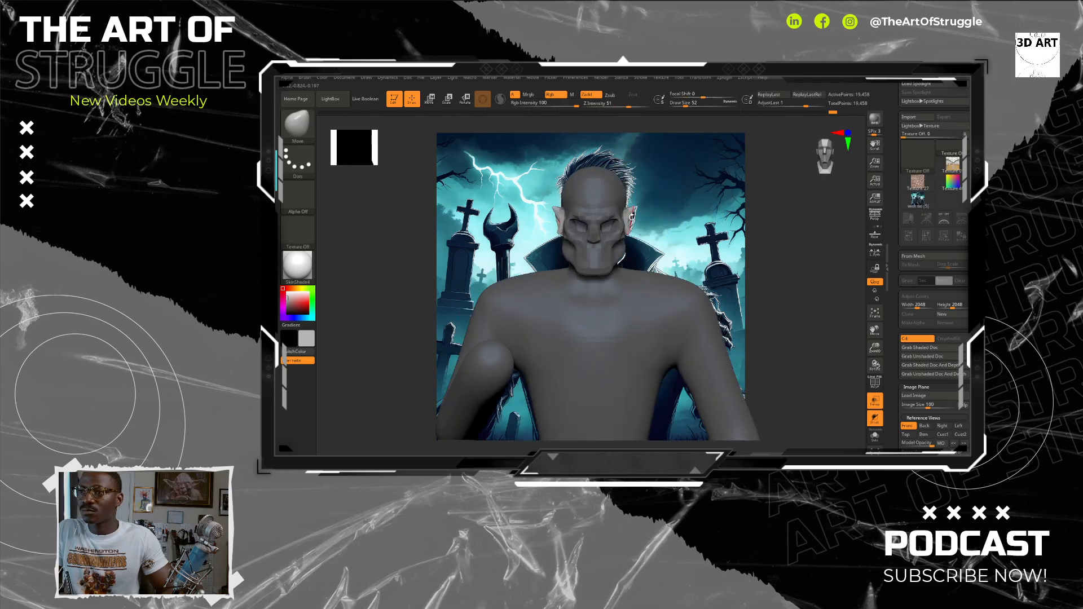
mouse_move(633, 217)
mouse_down()
mouse_move(658, 220)
mouse_move(631, 221)
mouse_up()
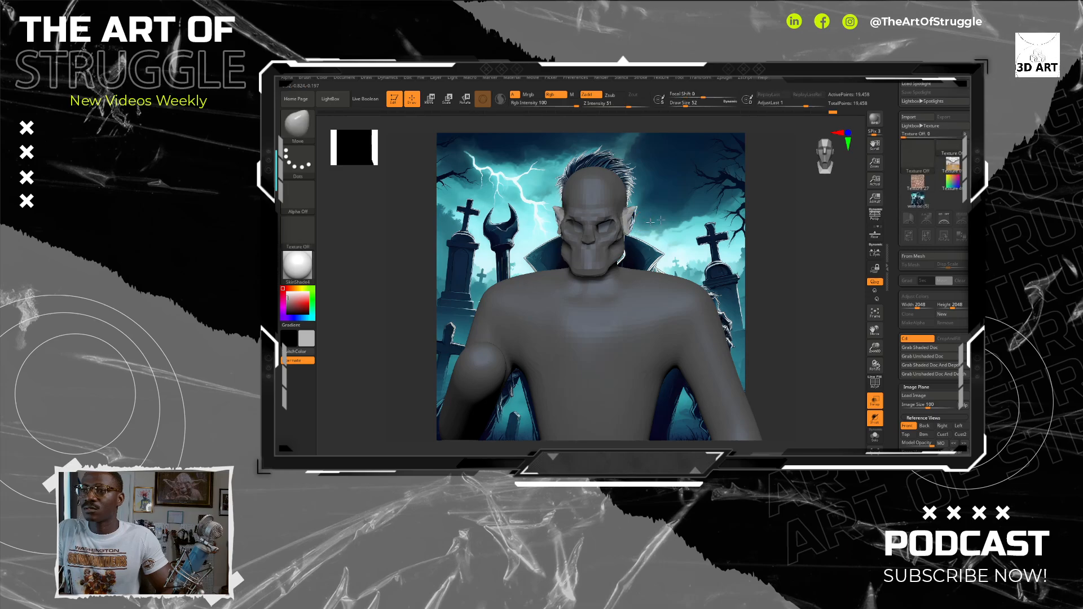
drag(656, 221, 666, 220)
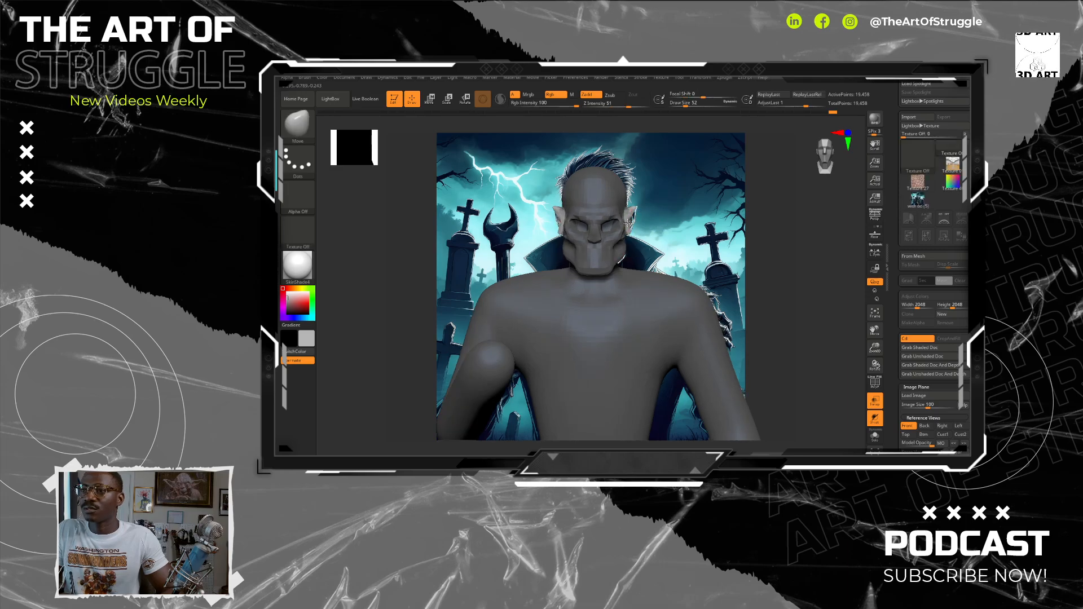
mouse_move(643, 212)
mouse_down()
mouse_move(641, 226)
mouse_move(631, 221)
mouse_up()
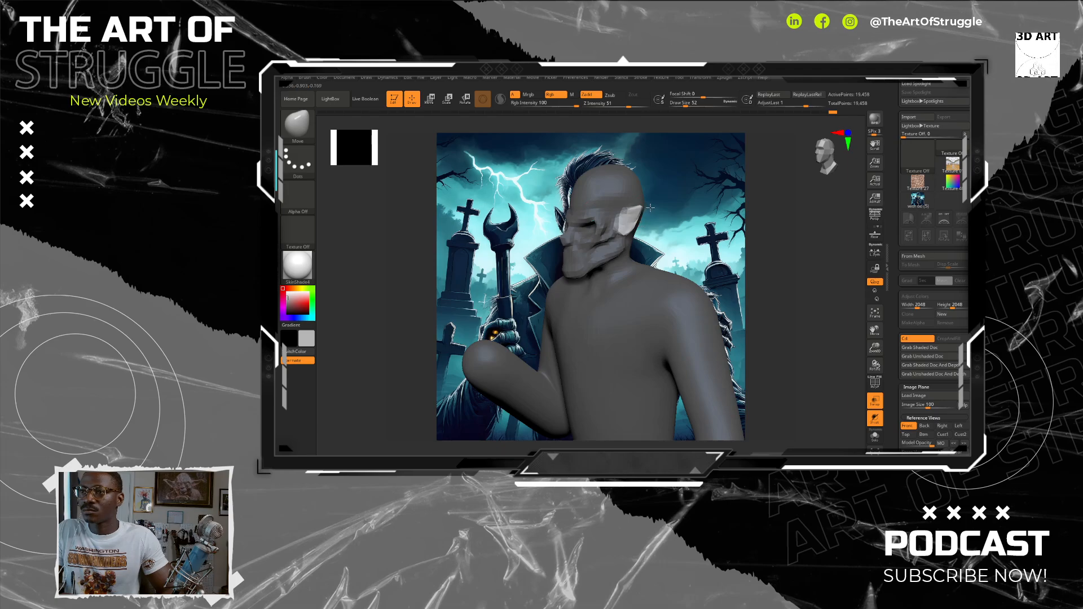
drag(674, 219, 660, 234)
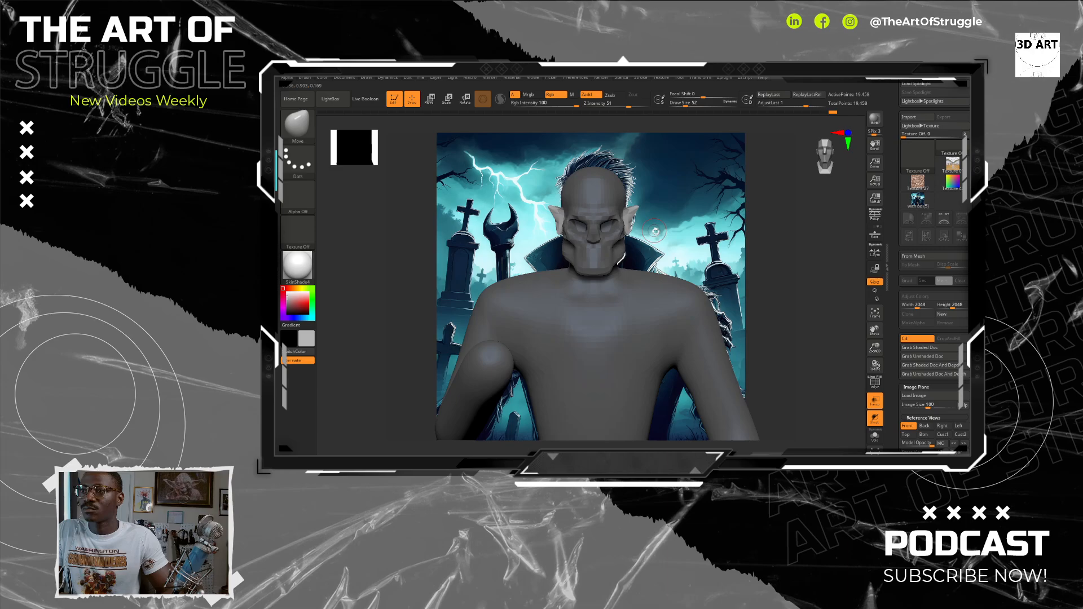
Clear the mask and lower the model opacity so the reference image shows through the figure.
key(ctrl)
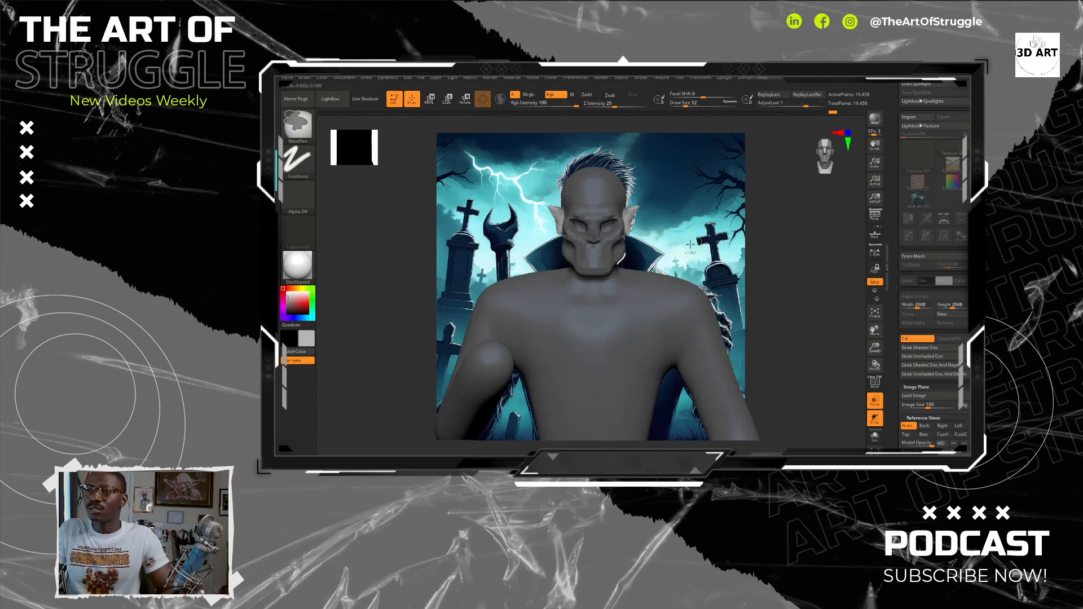
ctrl+click(684, 240)
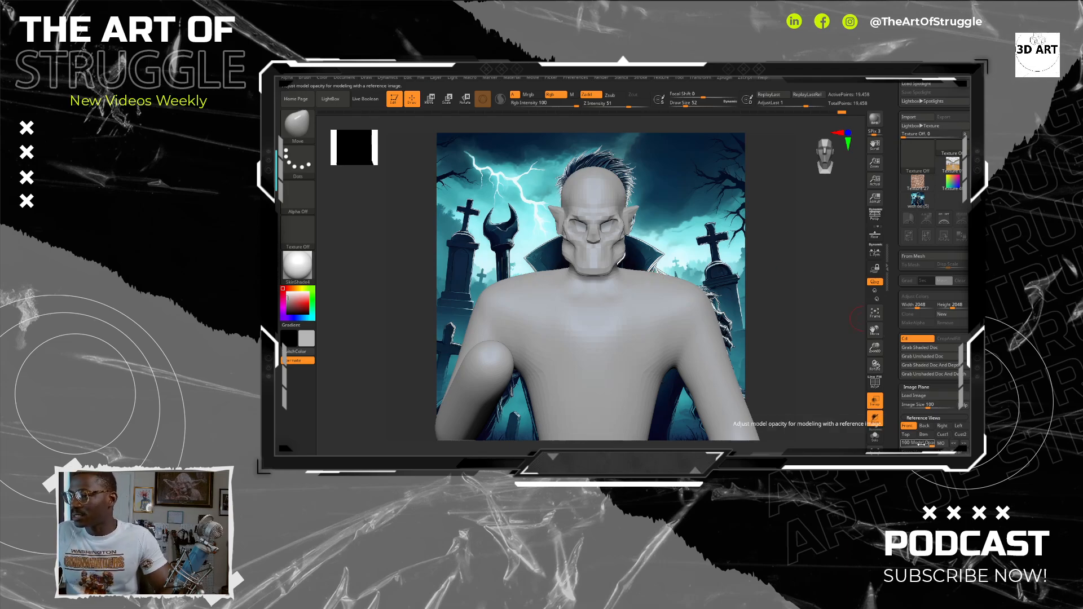
drag(920, 444, 923, 447)
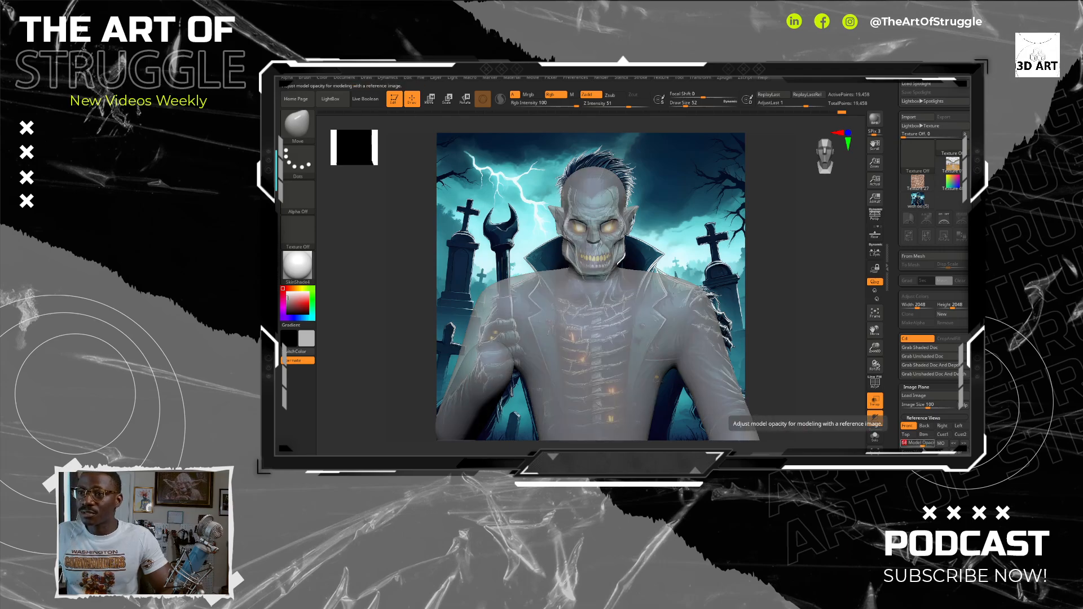
drag(780, 341, 778, 344)
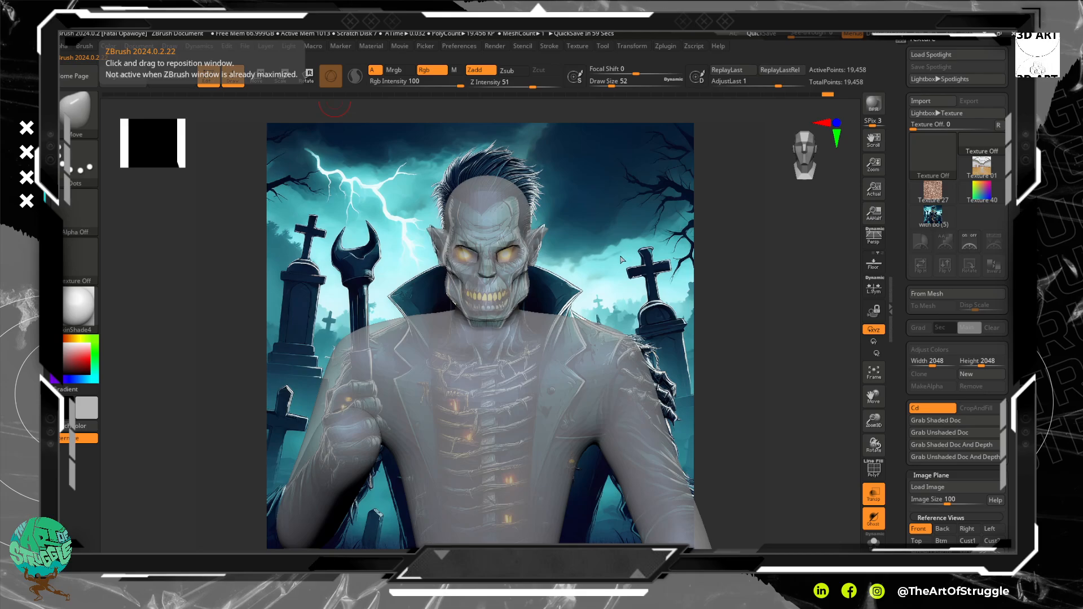
Reshape the chin and jawline to match the reference with the Move brush, enlarging its draw size to 72.
drag(576, 275, 575, 277)
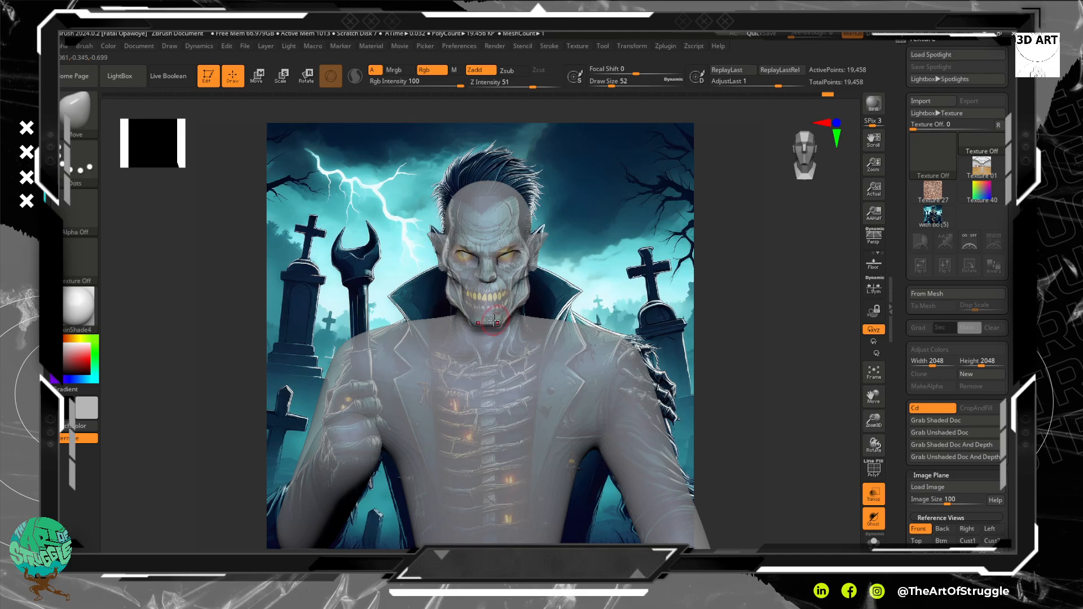
drag(495, 323, 501, 329)
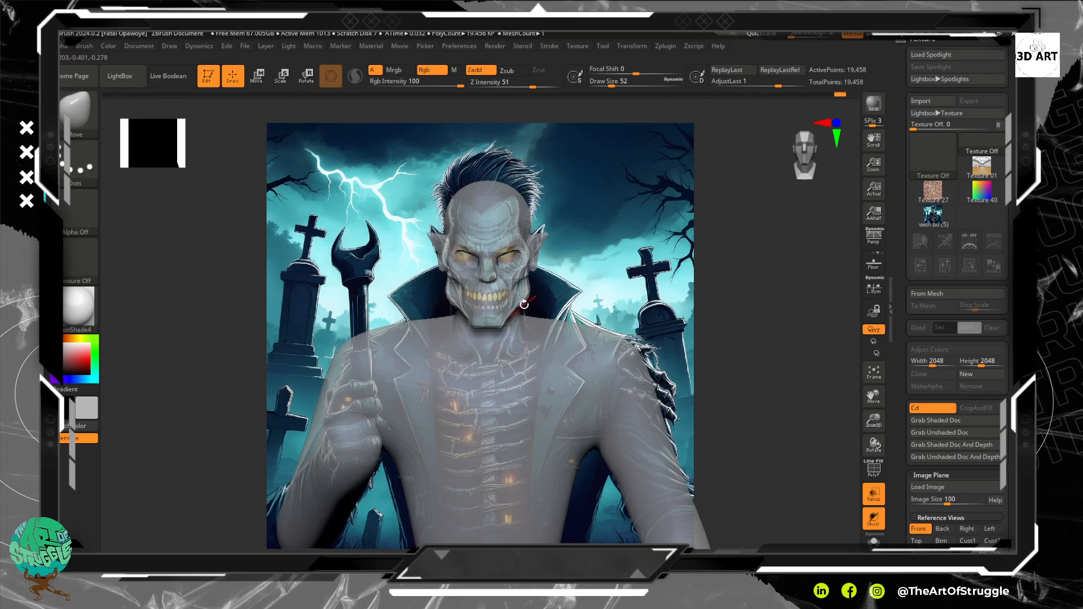
drag(527, 297, 525, 298)
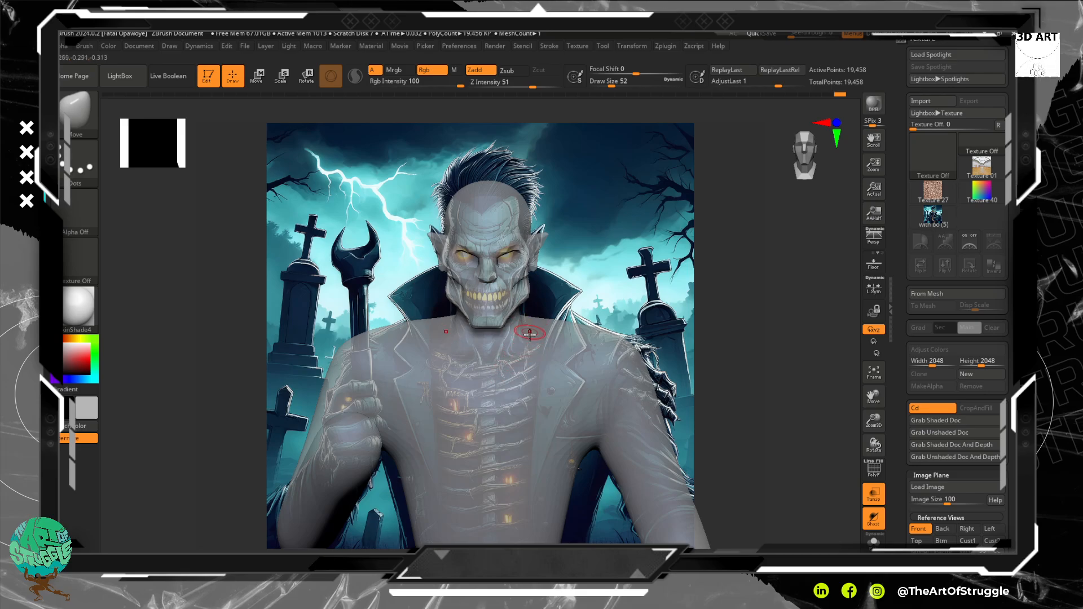
key(bracketright)
key(bracketright)
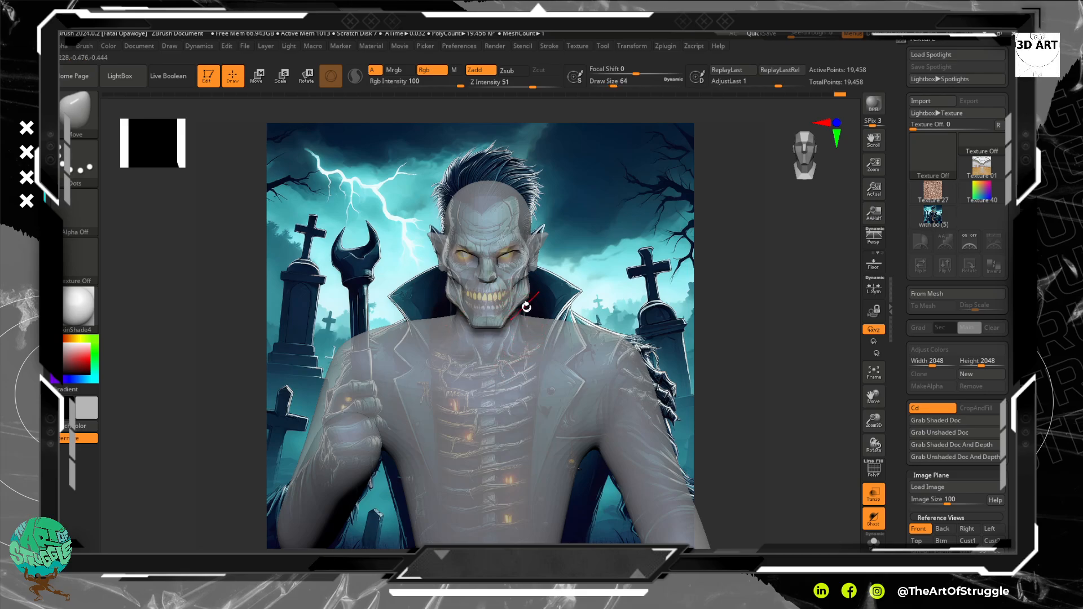
Mask the whole head down to the jaw from a side view, and return to the front view aligned with the reference.
drag(579, 297, 539, 280)
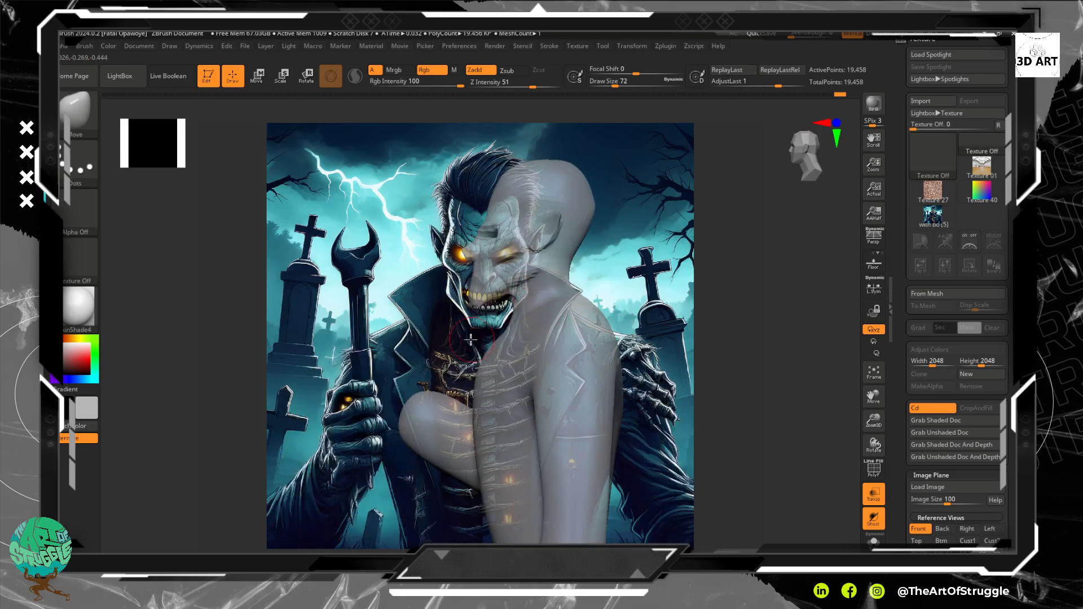
alt+right_drag(539, 280, 532, 315)
mouse_move(598, 178)
ctrl+mouse_down()
mouse_move(536, 193)
mouse_move(435, 321)
mouse_move(446, 309)
mouse_move(435, 338)
ctrl+mouse_up()
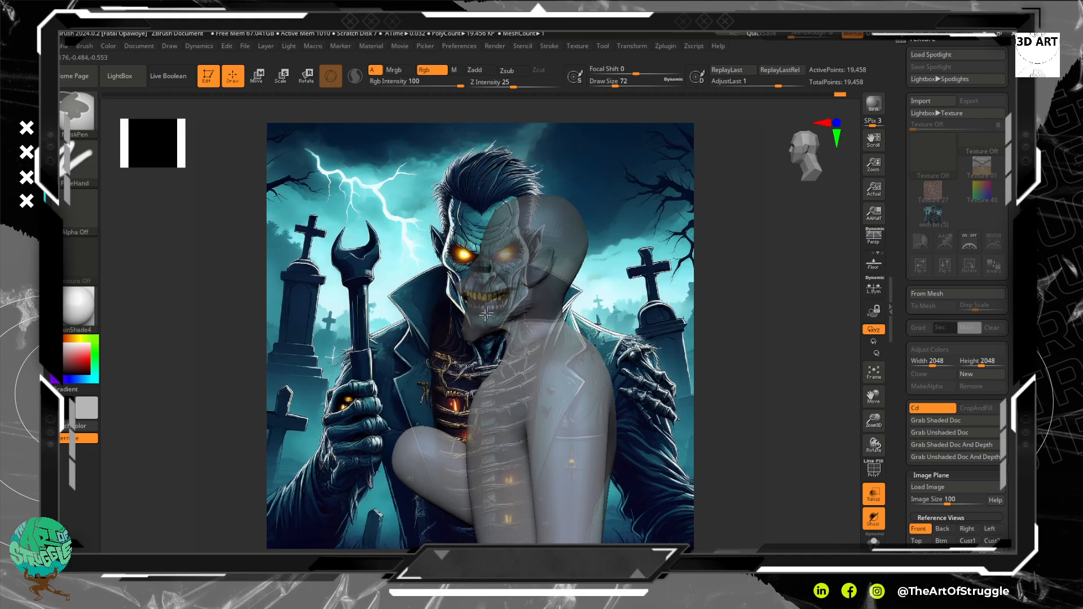
right_drag(462, 322, 524, 312)
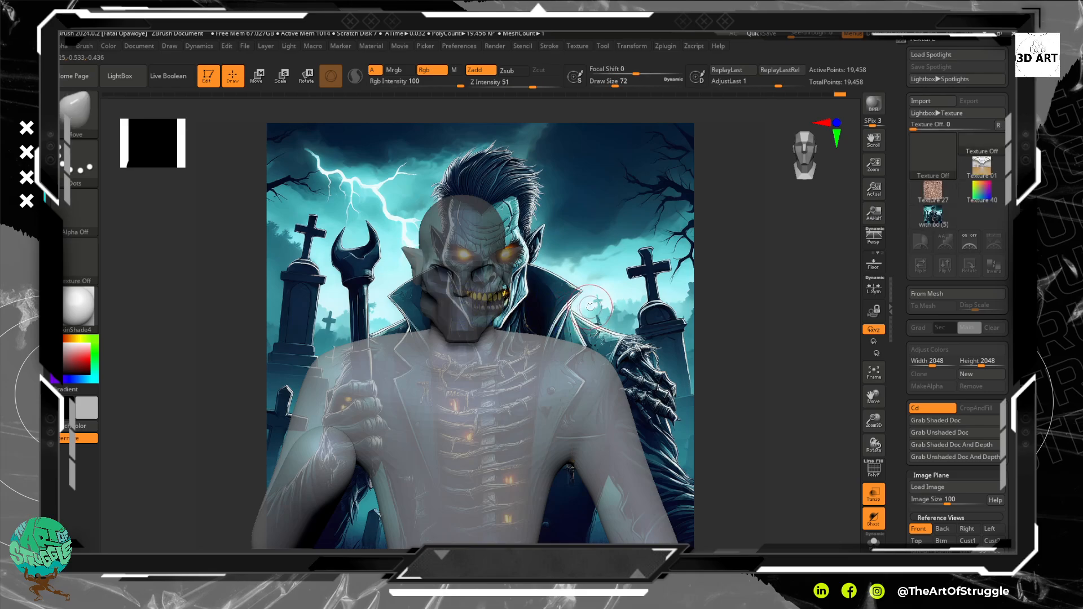
mouse_move(619, 301)
right_down()
mouse_move(671, 285)
mouse_move(619, 300)
mouse_move(646, 306)
mouse_move(635, 298)
right_up()
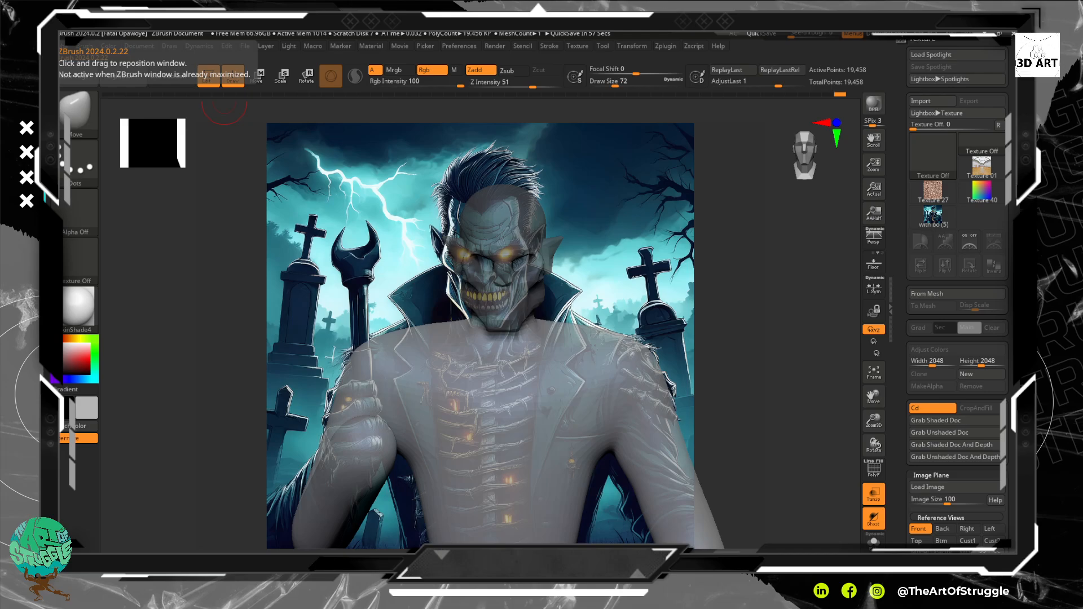
drag(659, 298, 643, 296)
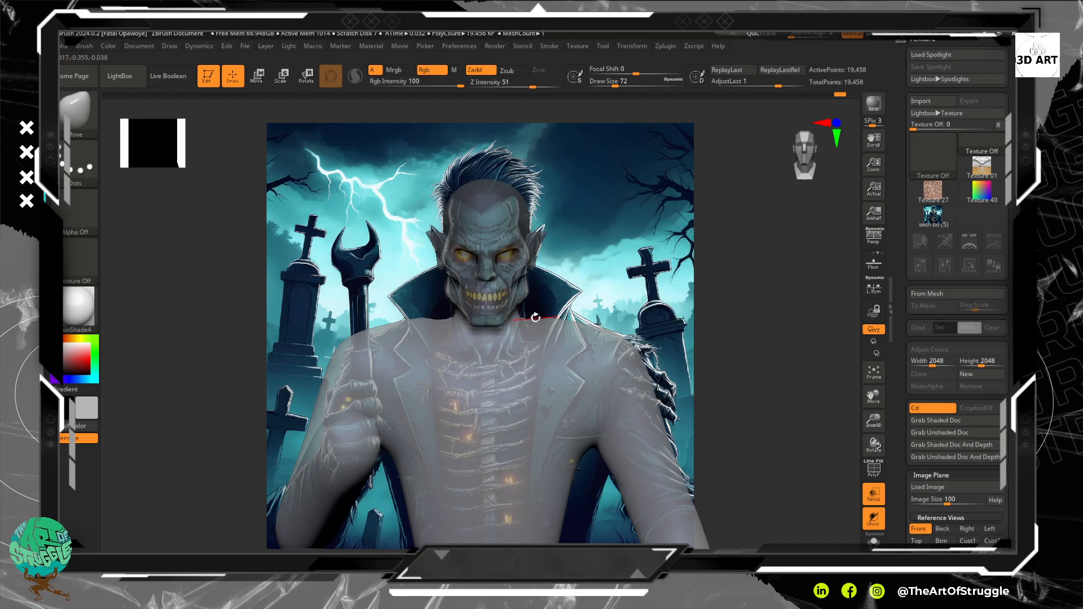
Enlarge the Move brush to draw size 116 and lower the slopes between neck and shoulders towards the reference.
key(bracketright)
key(bracketright)
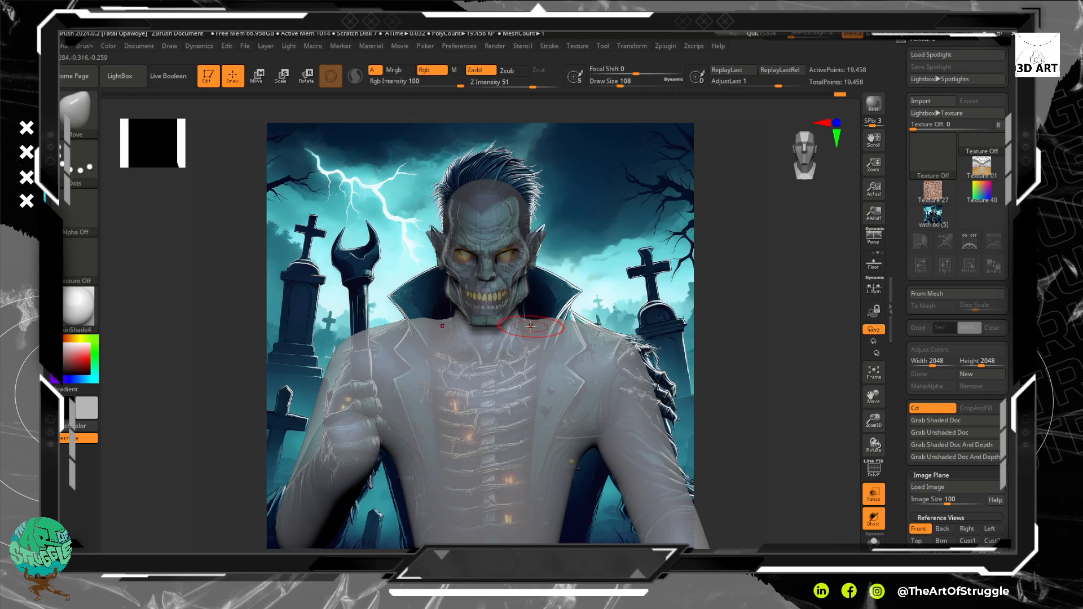
right_drag(533, 314, 561, 291)
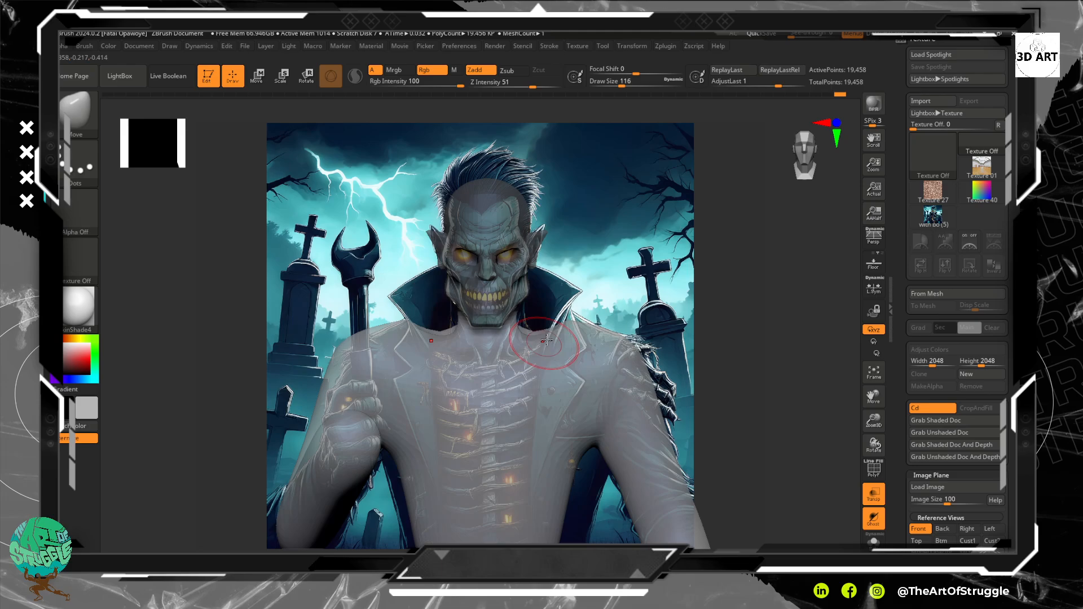
mouse_move(567, 324)
right_down()
mouse_move(569, 337)
mouse_move(565, 328)
right_up()
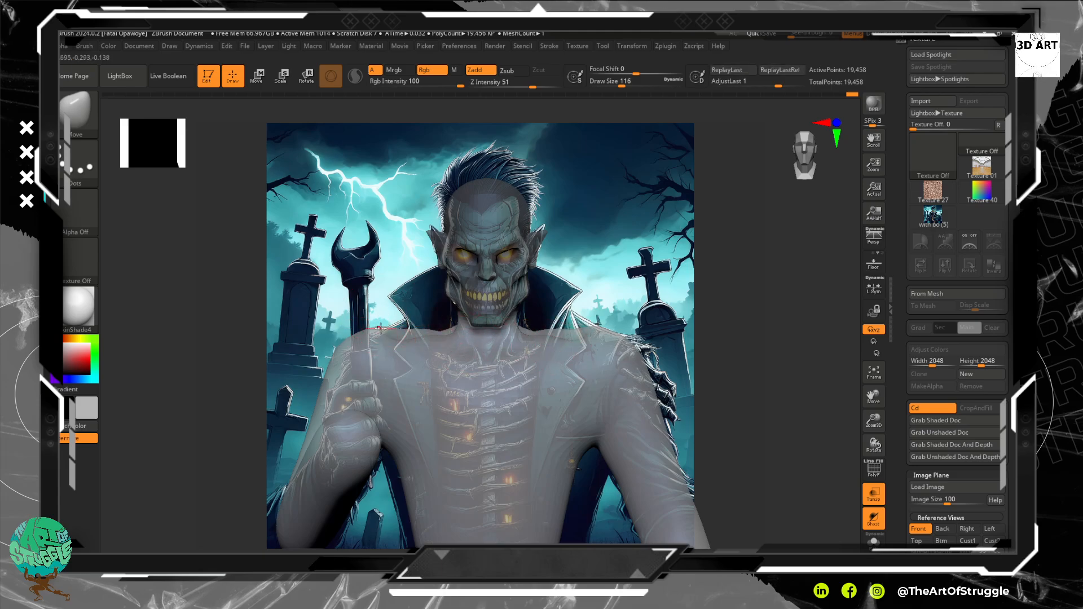
key(shift)
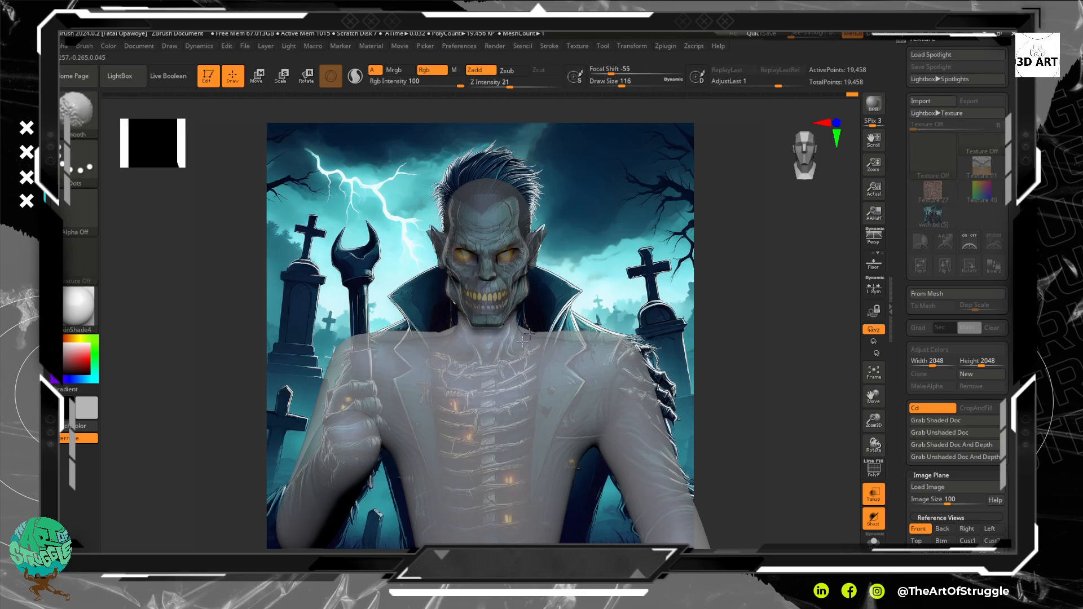
Adjust the upper shoulders from several angles with the Move brush, and smooth the shoulder line beside the neck.
mouse_move(700, 304)
right_down()
mouse_move(640, 331)
mouse_move(593, 318)
mouse_move(629, 319)
right_up()
key(ctrl)
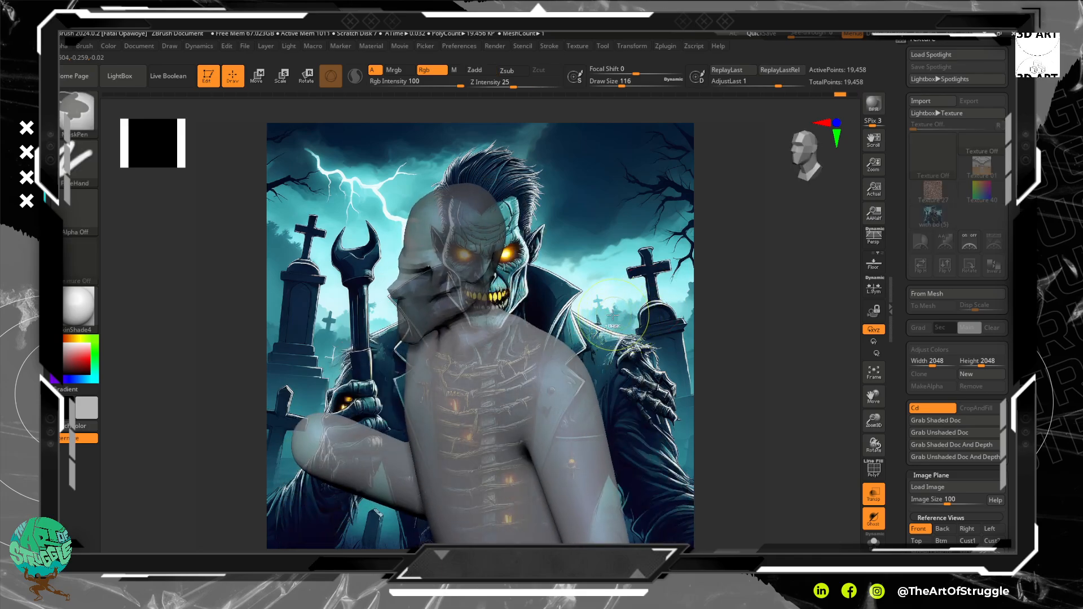
right_drag(615, 319, 561, 327)
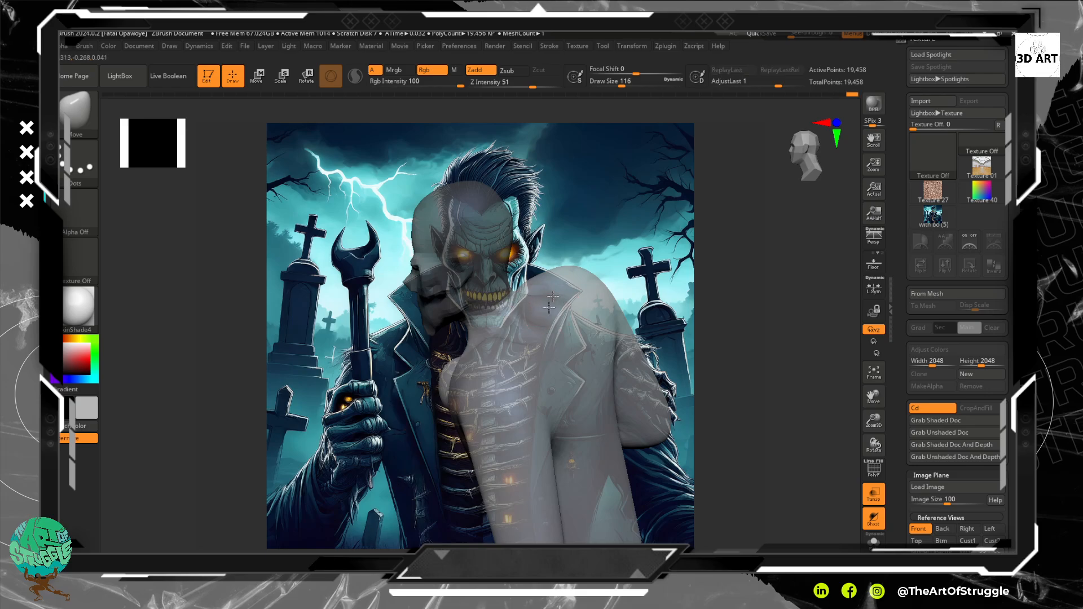
drag(631, 335, 712, 342)
alt+drag(624, 303, 708, 282)
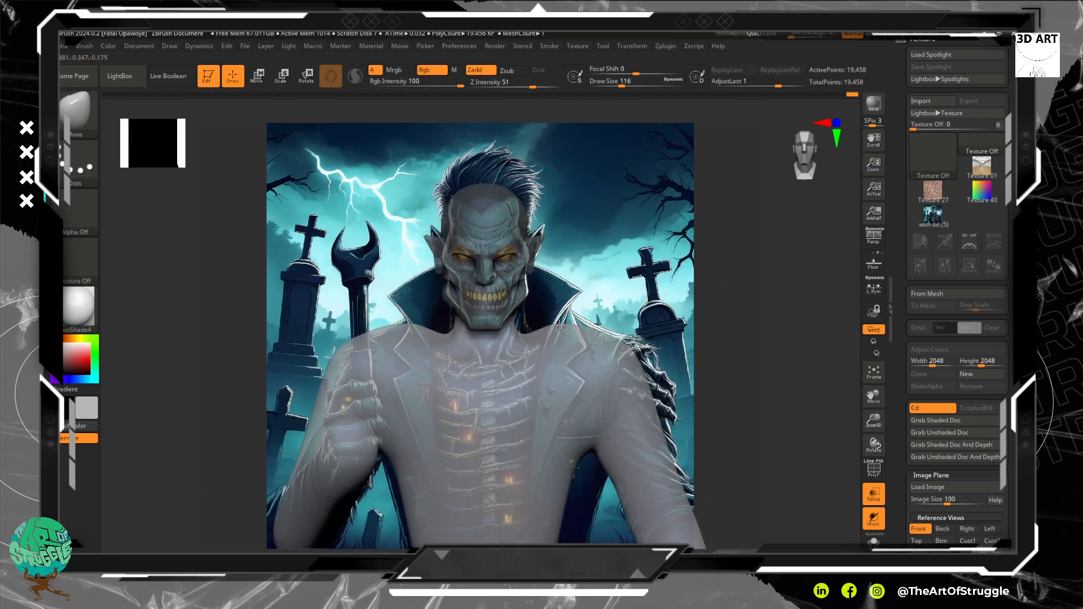
key(shift)
drag(571, 326, 569, 334)
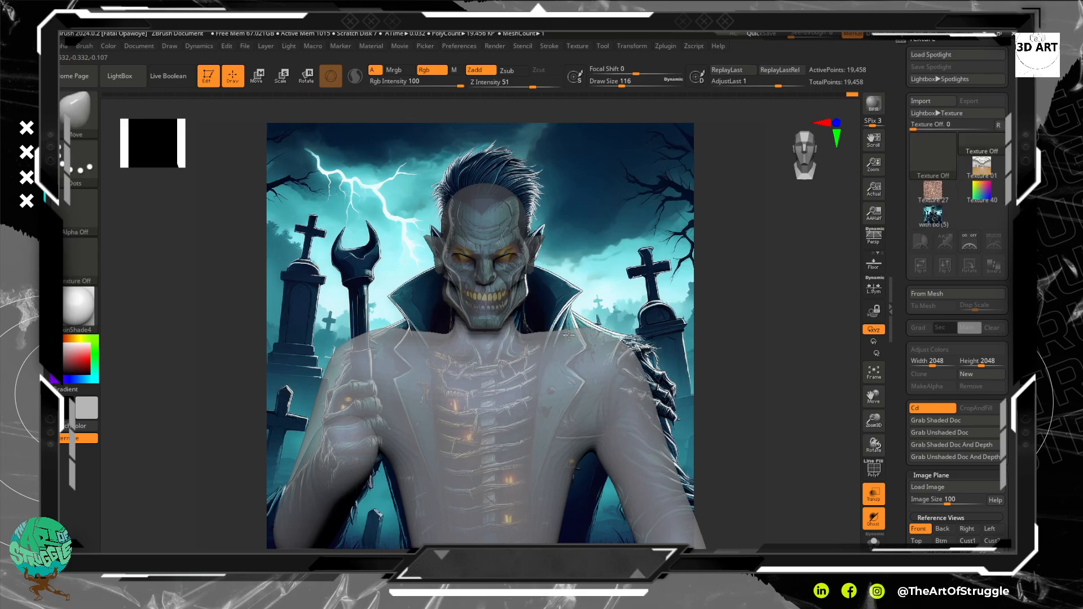
key(shift)
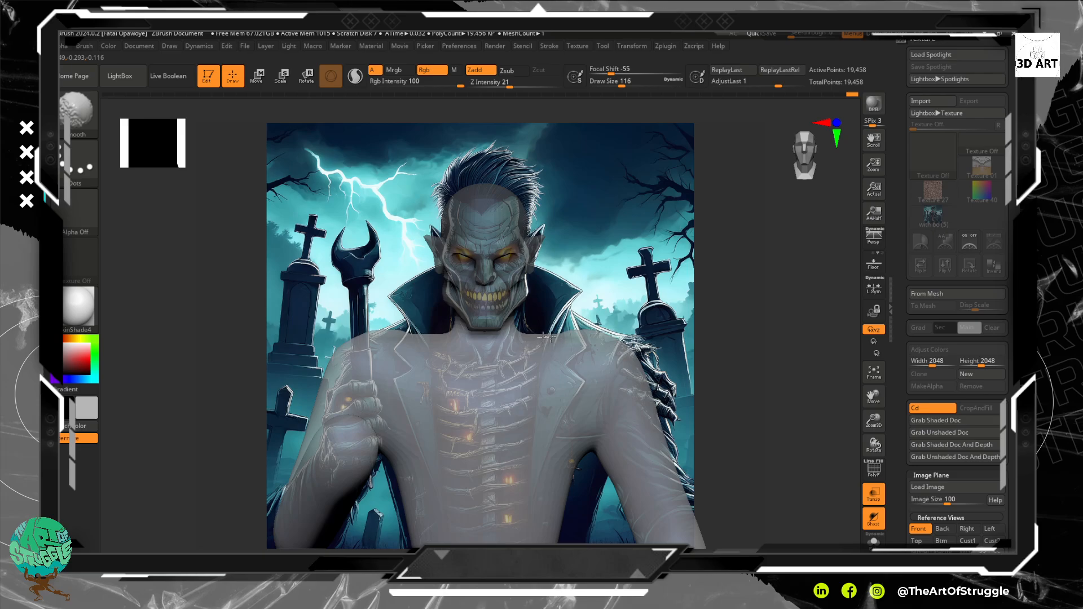
shift+drag(544, 348, 512, 350)
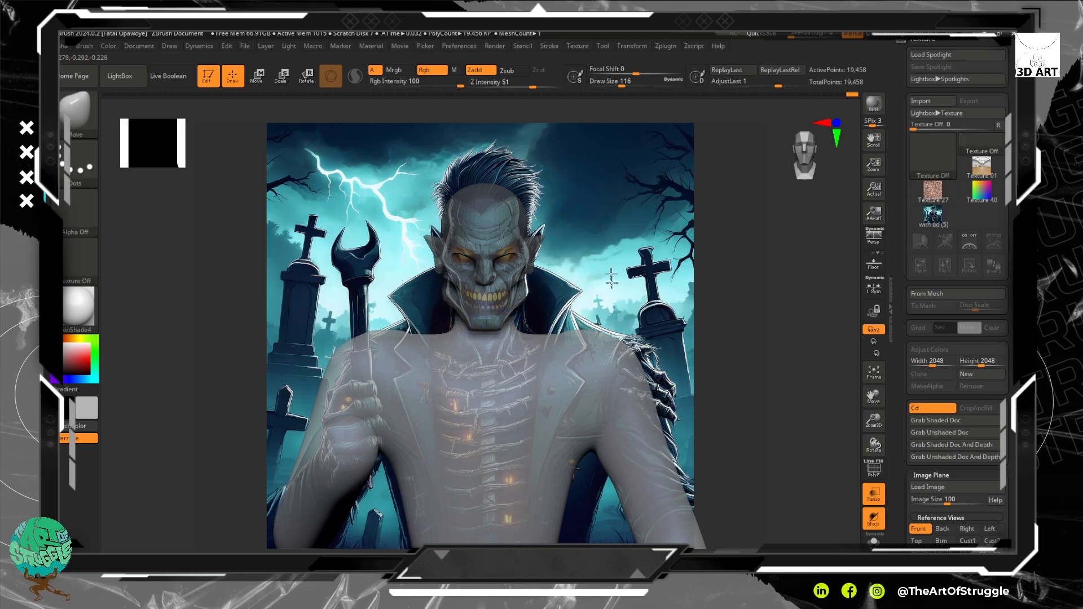
Refine the tops of the shoulders from several angles with the Move brush and smooth them, returning to the front view.
drag(625, 288, 559, 320)
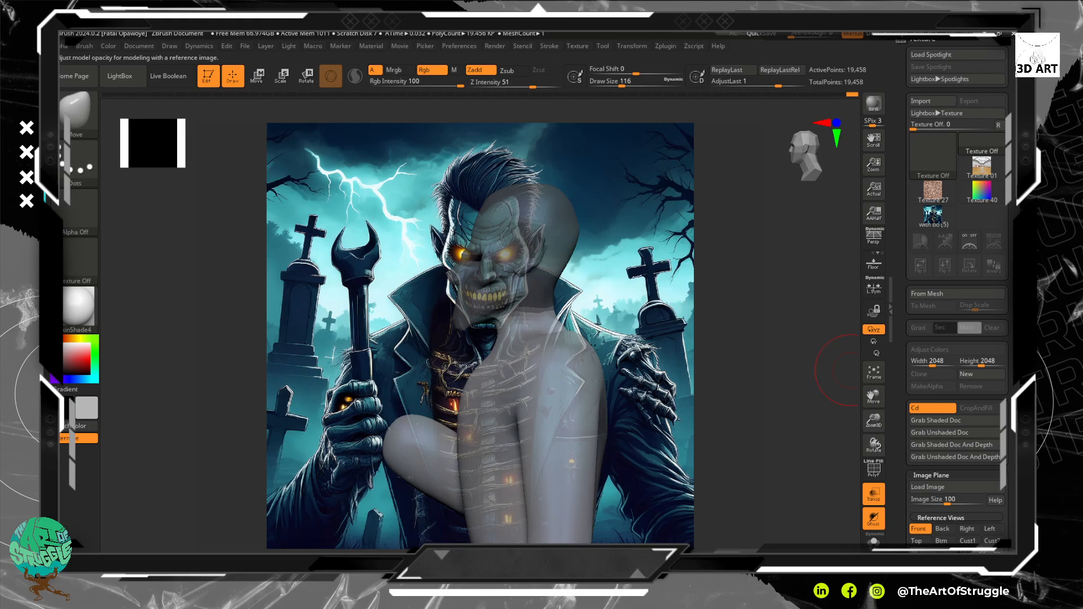
mouse_move(598, 251)
mouse_down()
mouse_move(627, 295)
mouse_move(606, 327)
mouse_up()
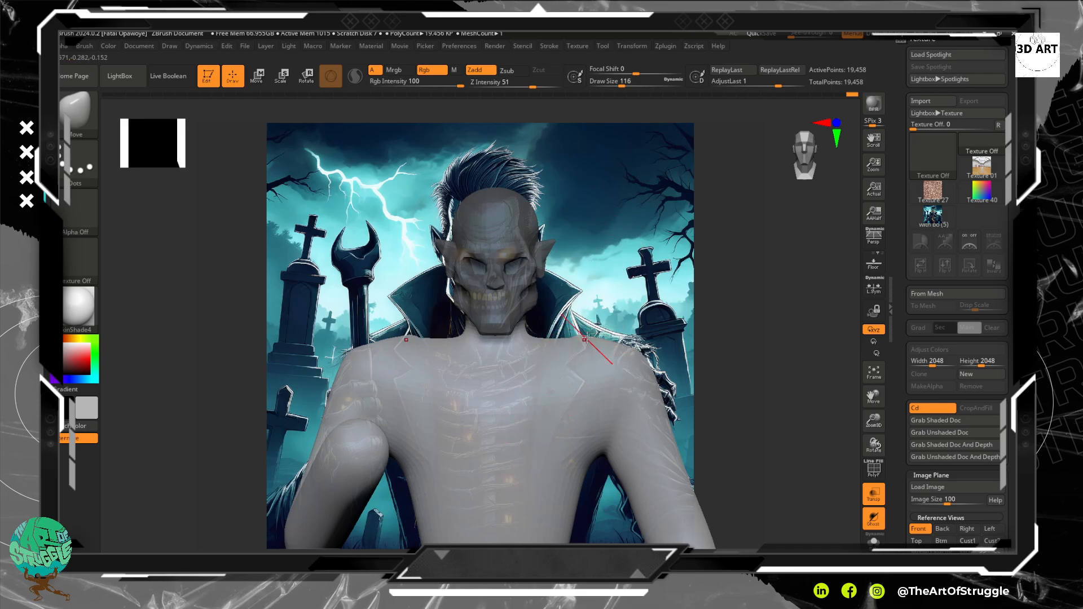
key(shift)
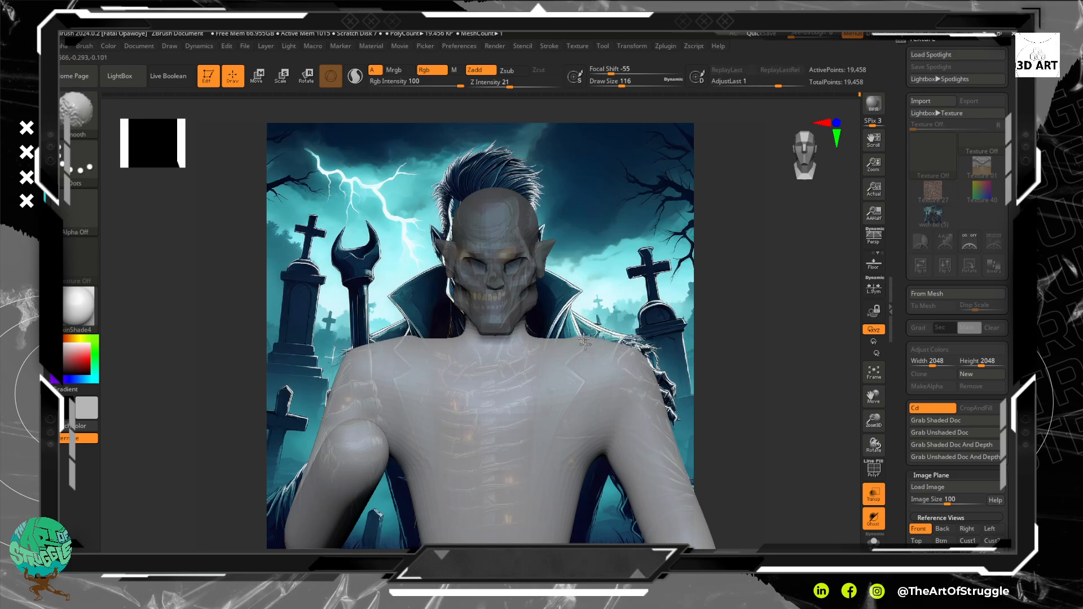
mouse_move(641, 311)
mouse_down()
mouse_move(637, 326)
mouse_move(609, 323)
mouse_move(605, 333)
mouse_up()
key(shift)
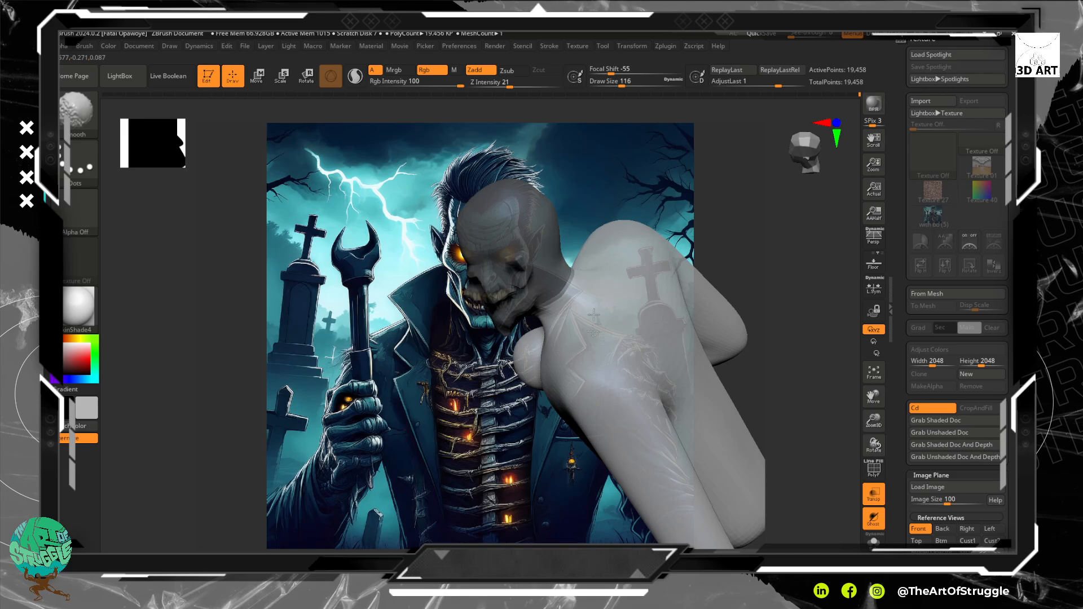
mouse_move(841, 319)
mouse_down()
mouse_move(842, 280)
mouse_move(713, 319)
mouse_move(762, 326)
mouse_move(718, 334)
mouse_up()
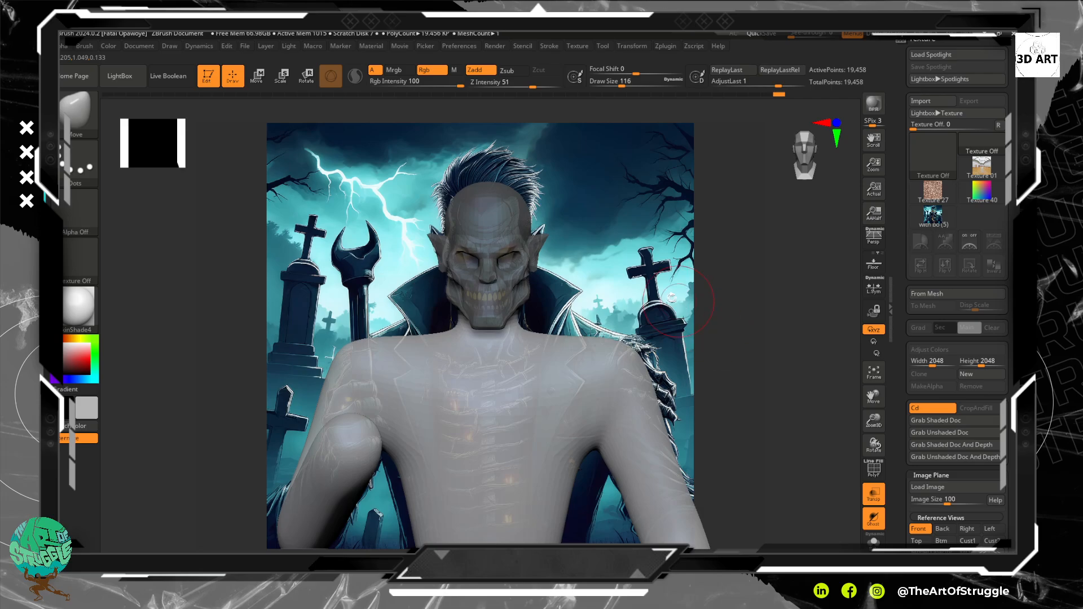
Build up the sides of the neck and the collarbones with the ClayBuildup brush, reducing its draw size to 56.
key(b)
key(c)
key(b)
key(bracketleft)
key(bracketleft)
key(bracketleft)
key(bracketleft)
key(bracketleft)
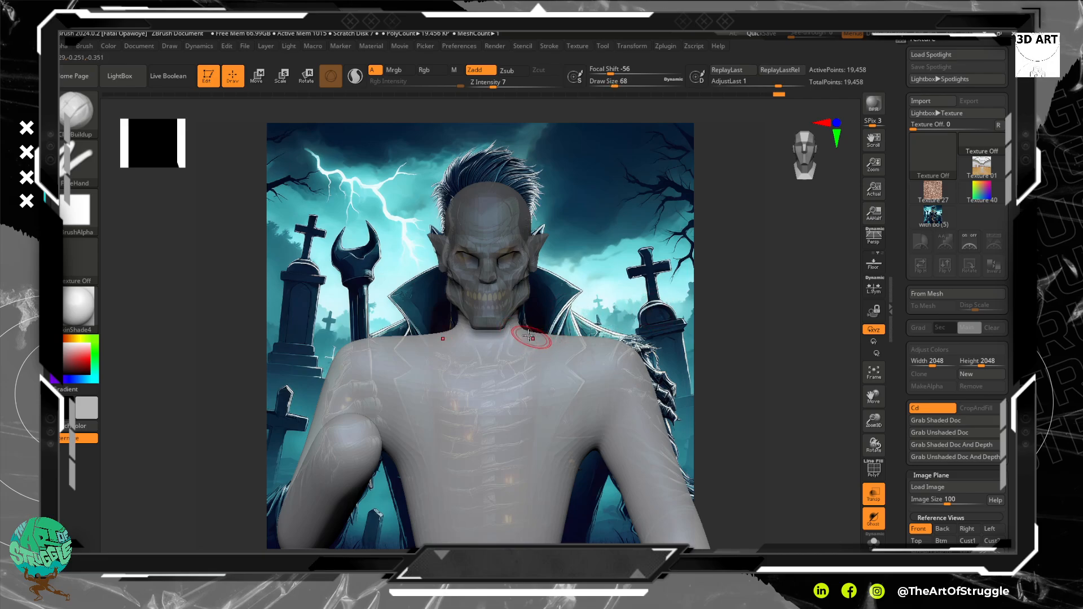
drag(520, 317, 533, 337)
shift+drag(599, 293, 597, 267)
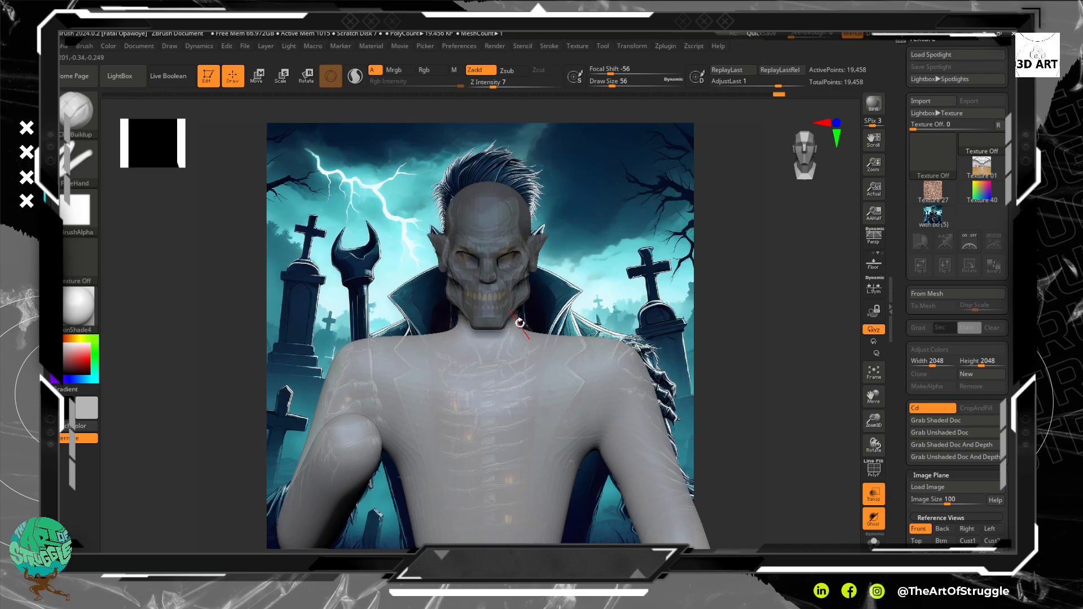
mouse_move(520, 323)
mouse_down()
mouse_move(497, 333)
mouse_move(516, 334)
mouse_up()
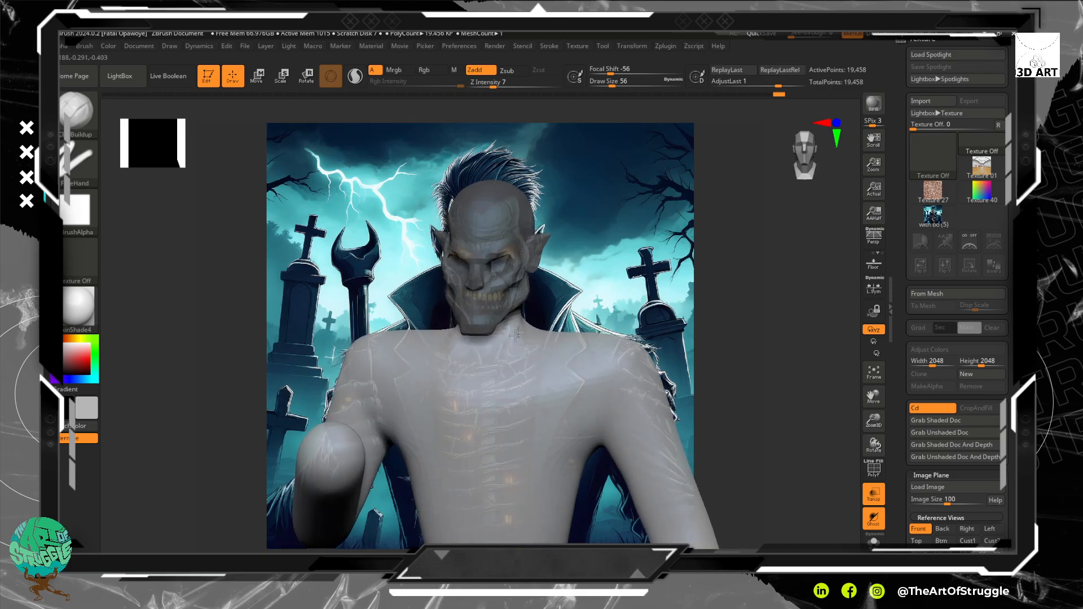
shift+drag(586, 312, 595, 277)
mouse_move(509, 337)
mouse_down()
mouse_move(513, 358)
mouse_move(556, 344)
mouse_up()
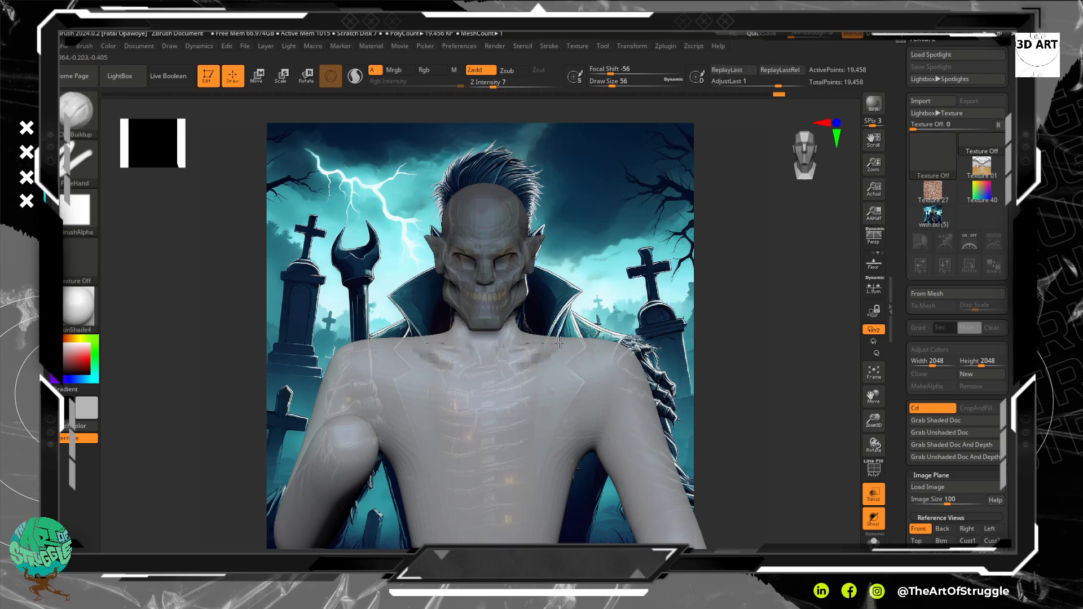
Smooth the new clay around the collarbones, upper chest and shoulder tops.
key(shift)
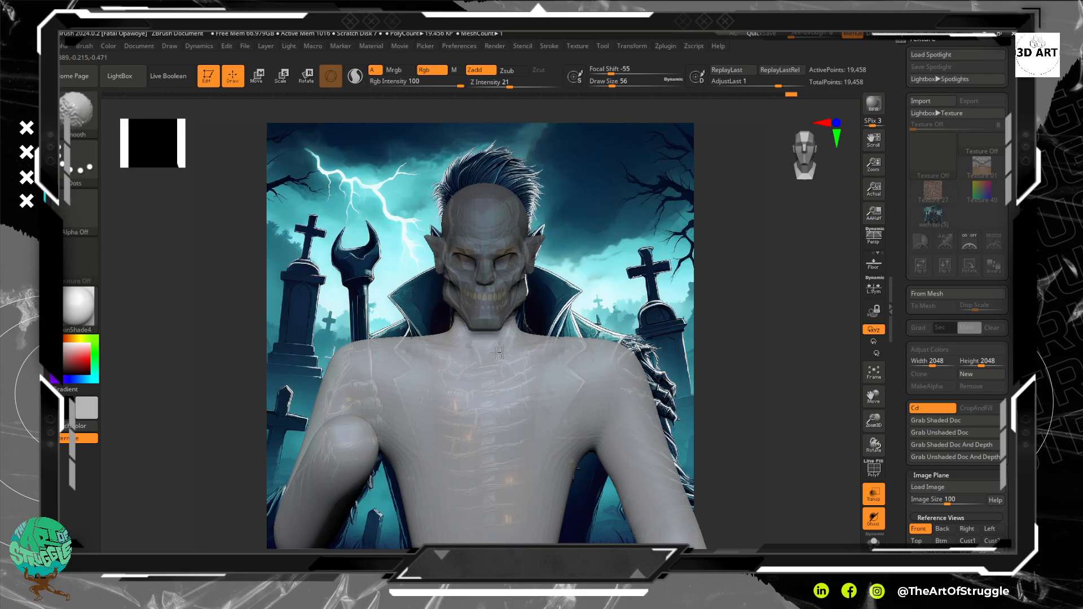
mouse_move(511, 348)
shift+mouse_down()
mouse_move(573, 341)
mouse_move(484, 404)
shift+mouse_up()
shift+drag(528, 365, 542, 375)
mouse_move(703, 336)
alt+mouse_down()
mouse_move(702, 312)
mouse_move(711, 342)
alt+mouse_up()
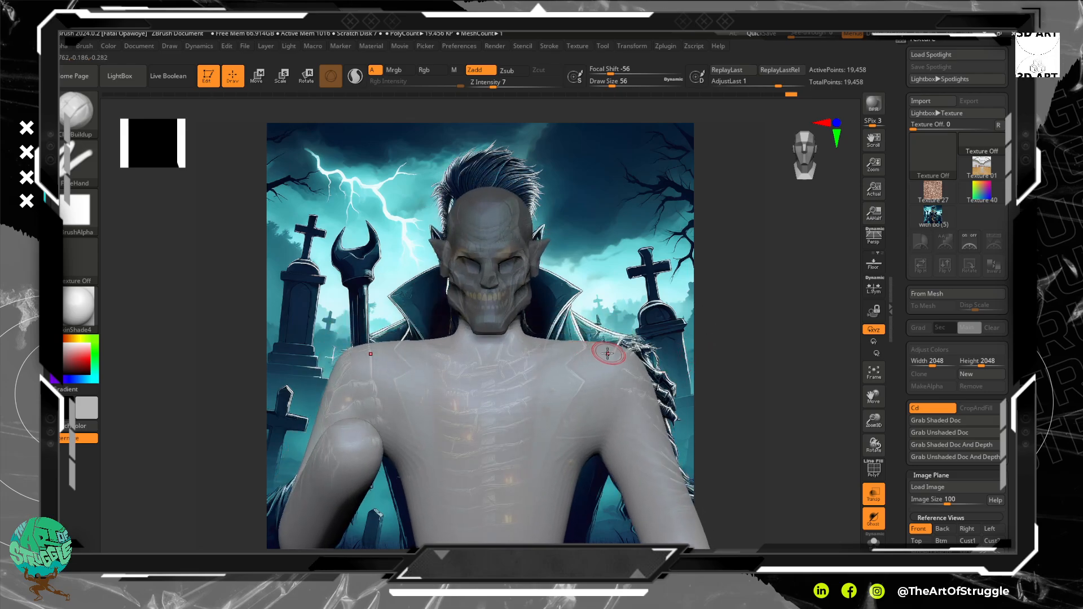
key(shift)
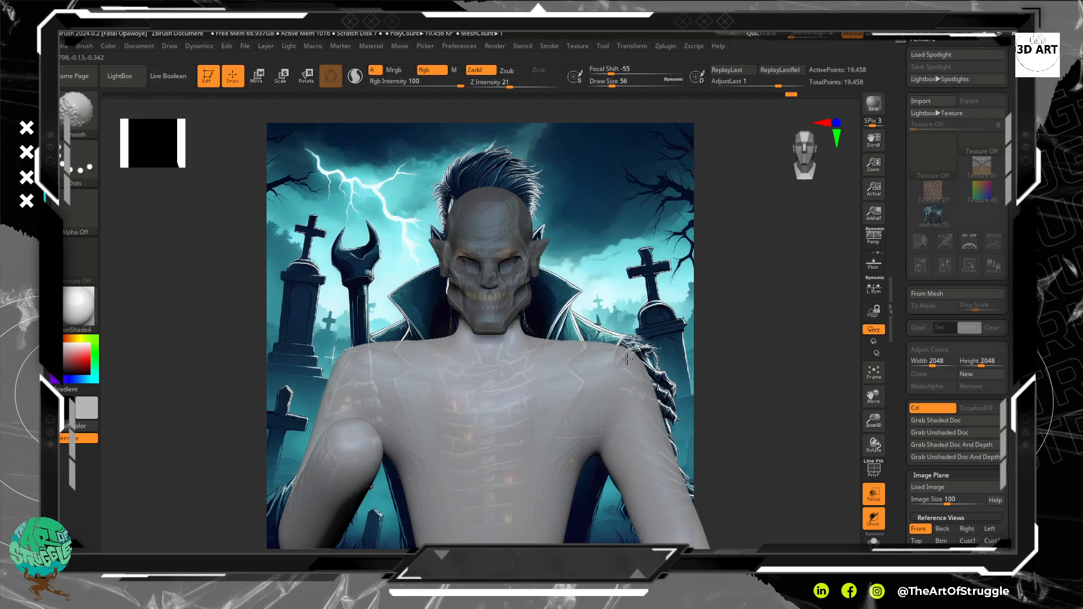
shift+drag(524, 338, 506, 356)
Define the inner ends of the collarbones below the throat with ClayBuildup at draw size 40, and smooth the strokes.
key([)
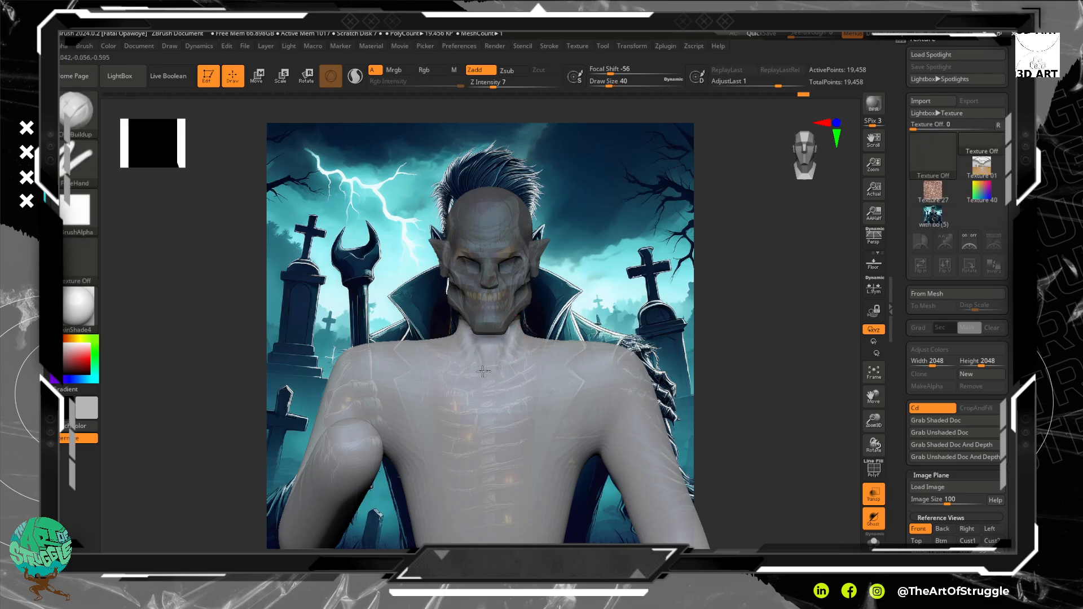
key(ctrl)
mouse_move(504, 369)
mouse_down()
mouse_move(556, 342)
mouse_move(533, 362)
mouse_up()
key(shift)
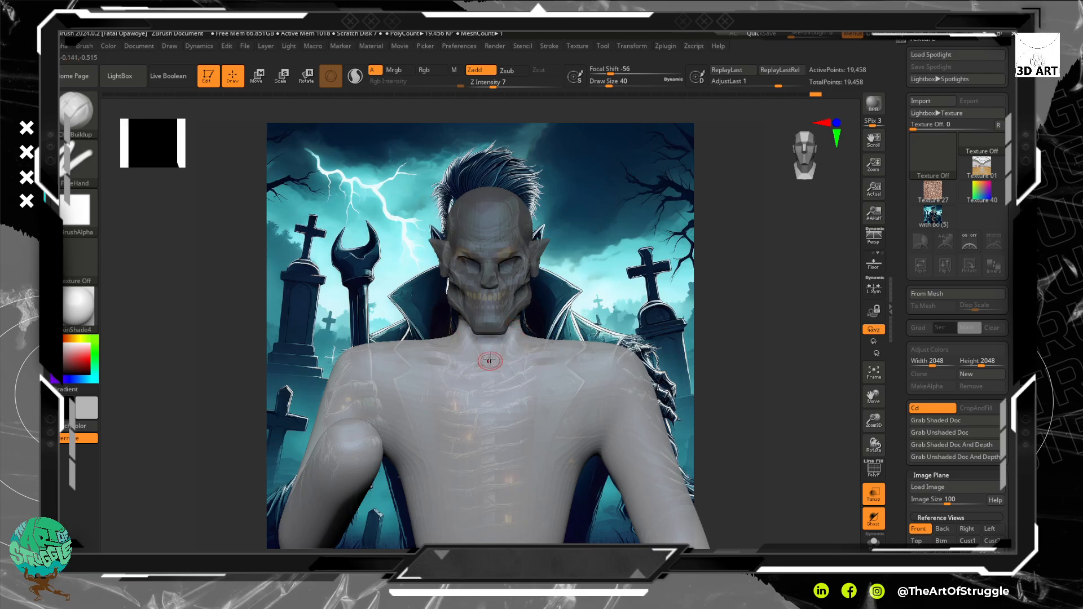
key(shift)
shift+drag(502, 363, 535, 318)
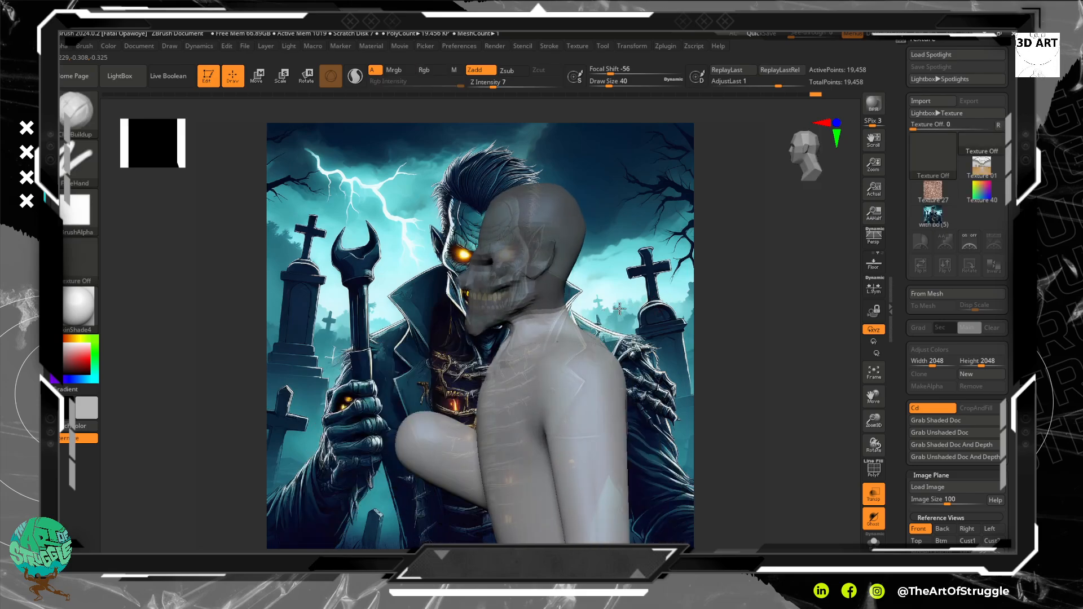
Build up the muscle running from behind the ear down the side of the neck, and smooth it.
key(ctrl+shift)
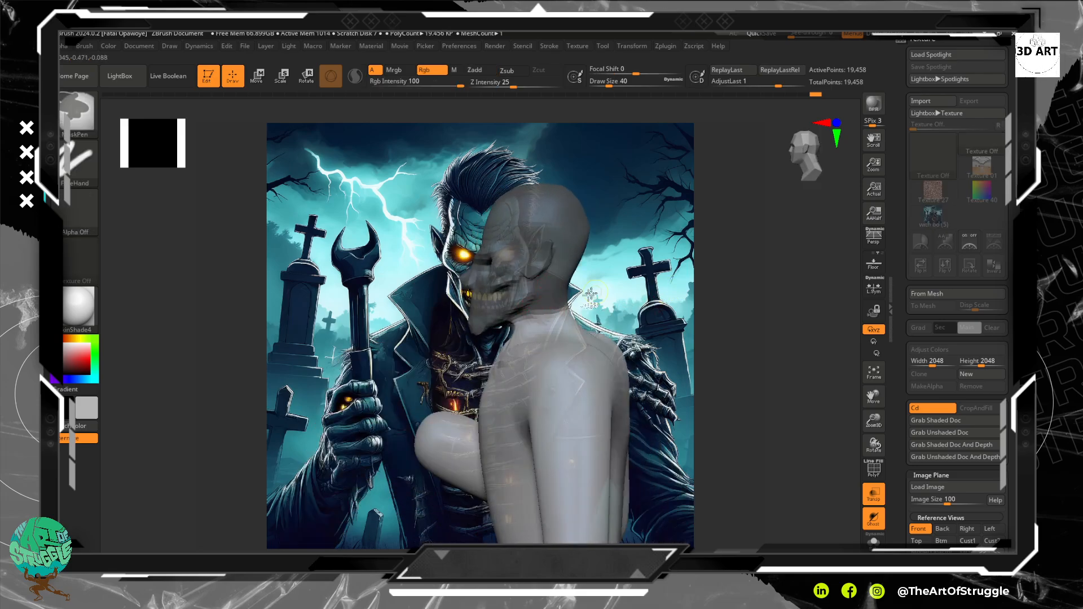
ctrl+shift+drag(543, 292, 554, 281)
key(ctrl+z)
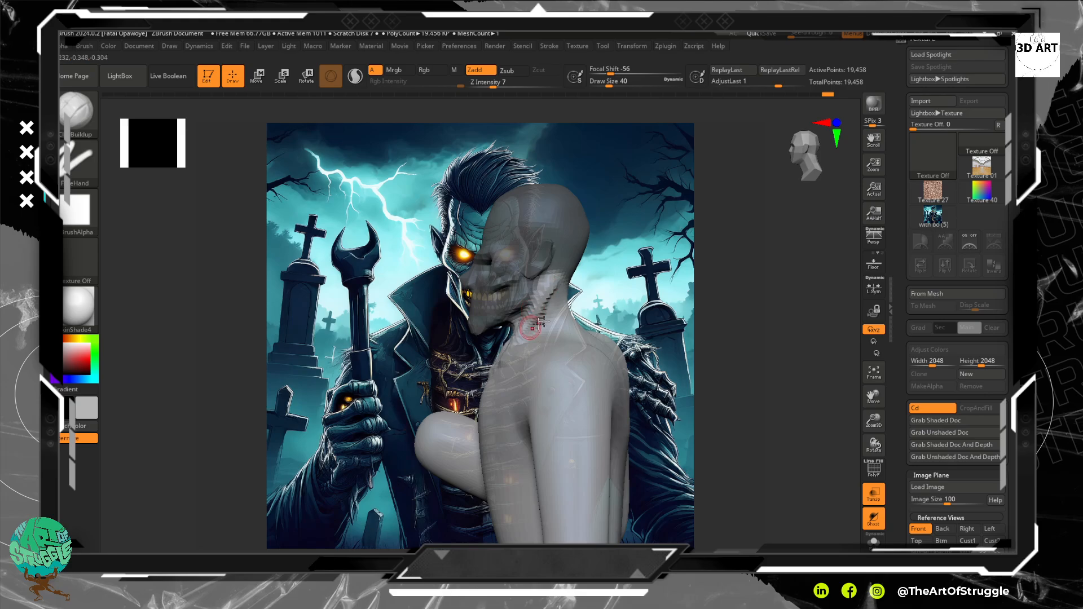
mouse_move(708, 251)
mouse_down()
mouse_move(721, 239)
mouse_move(714, 251)
mouse_move(655, 254)
mouse_up()
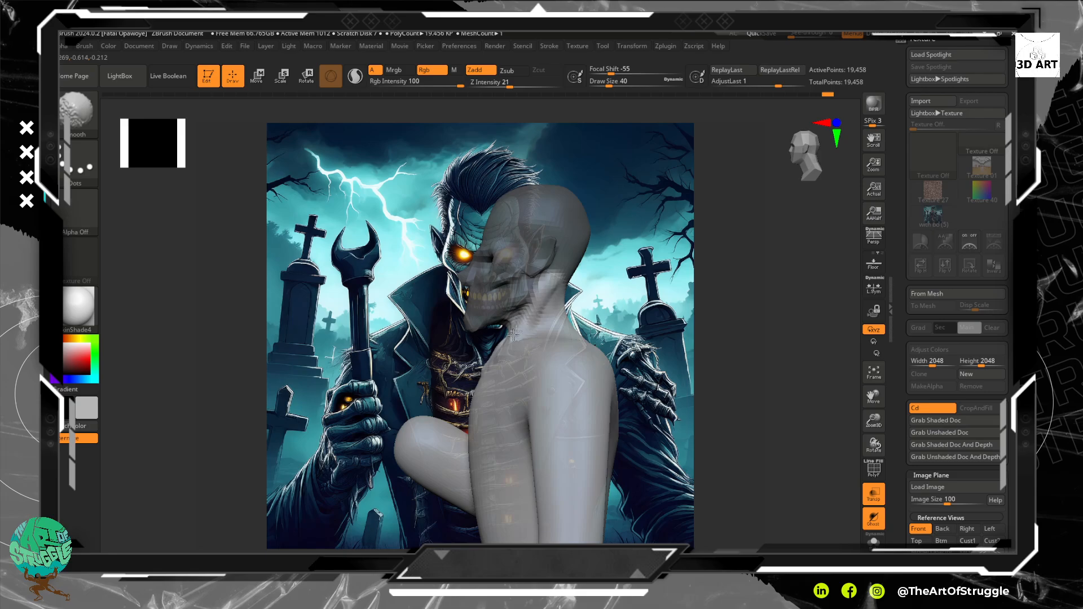
key(shift)
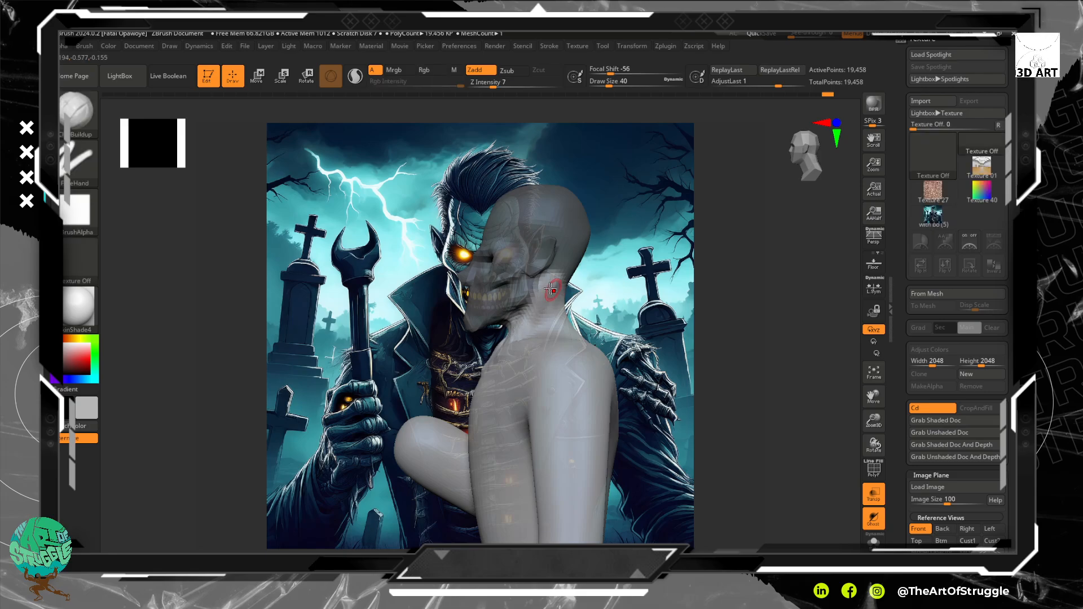
key(shift)
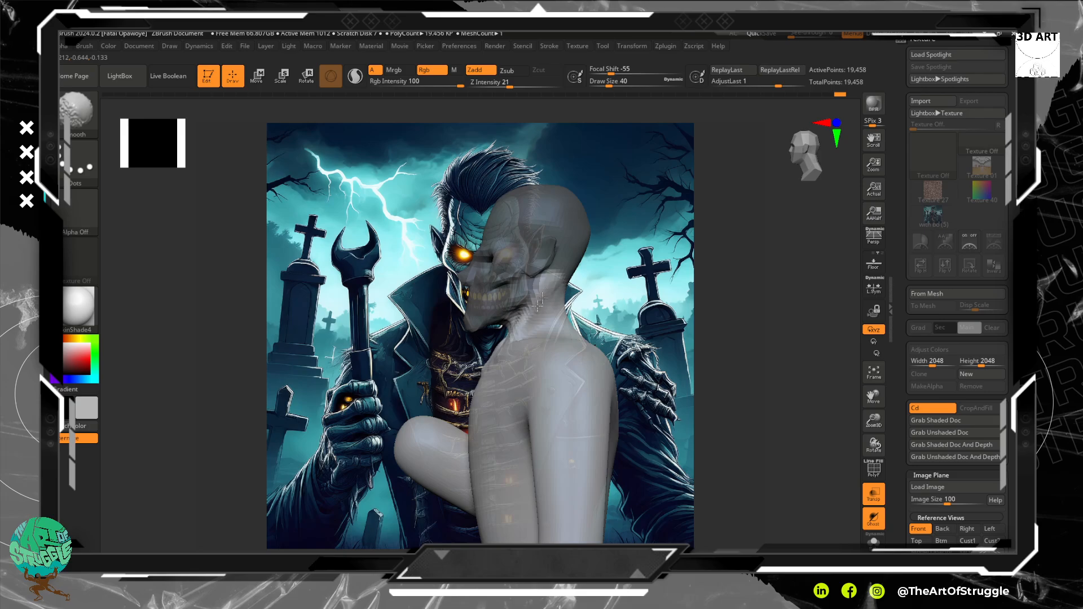
right_drag(578, 291, 534, 294)
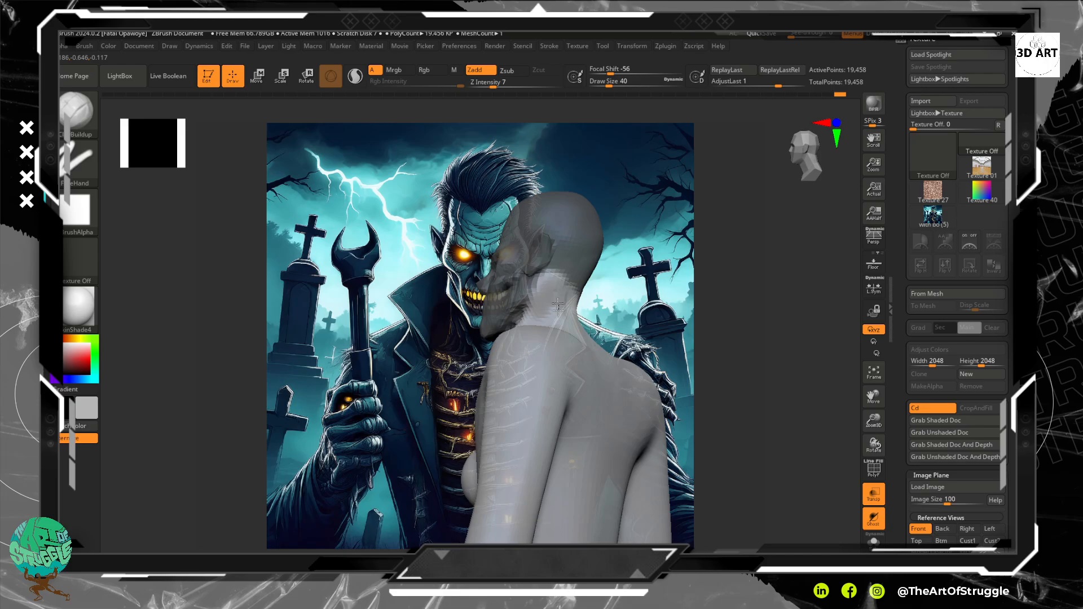
Add clay along the back of the neck, the upper back and the spine, and return to the front view.
mouse_move(564, 345)
right_down()
mouse_move(629, 312)
mouse_move(615, 310)
right_up()
mouse_move(576, 288)
mouse_down()
mouse_move(577, 330)
mouse_move(584, 306)
mouse_move(555, 347)
mouse_move(536, 351)
mouse_move(564, 366)
mouse_move(546, 368)
mouse_up()
drag(567, 333, 550, 371)
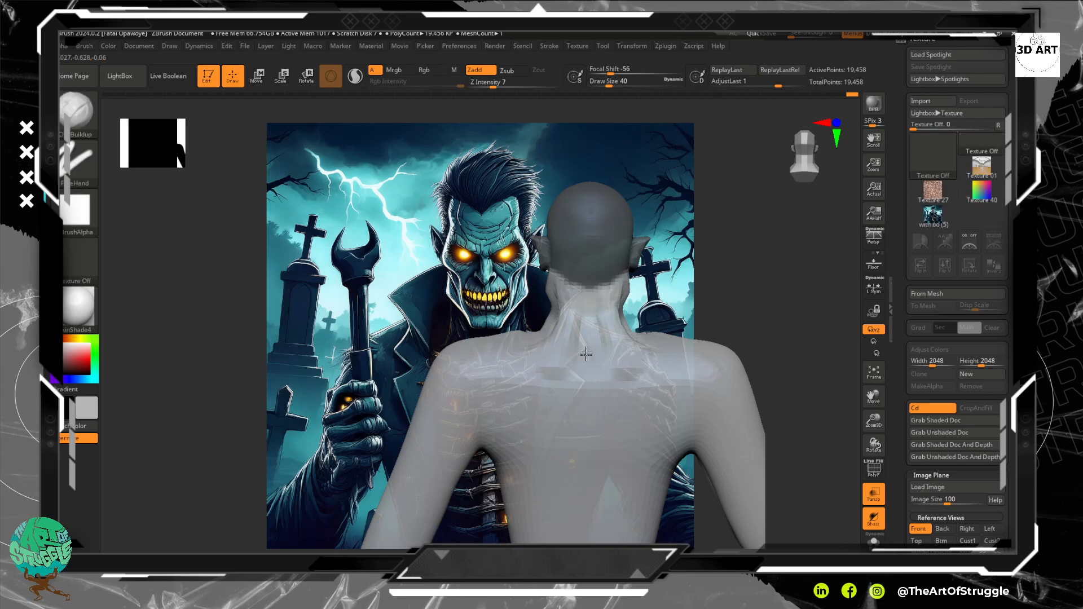
drag(588, 323, 589, 369)
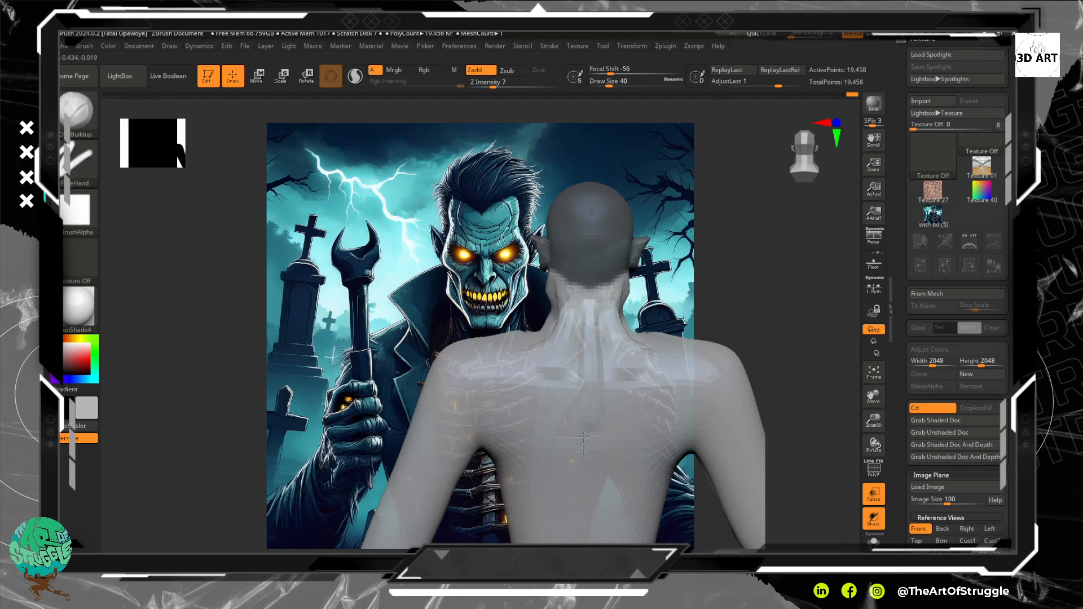
drag(460, 304, 588, 285)
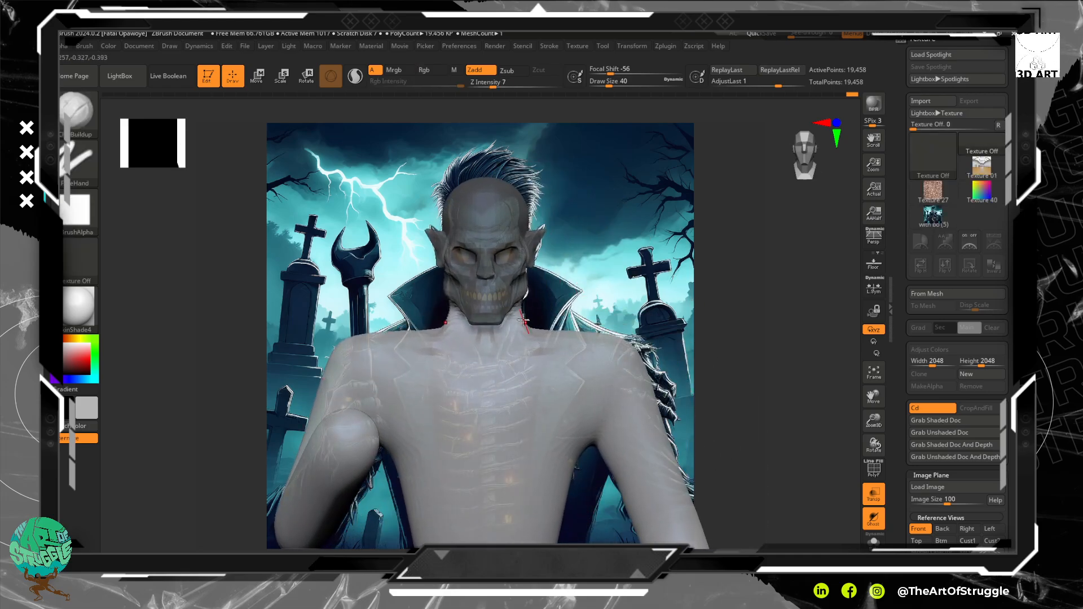
Reshape the slopes where the neck meets the shoulders with the Move brush at draw size 112.
key(b)
key(m)
key(v)
key(bracketright)
key(bracketright)
key(bracketright)
key(bracketright)
key(bracketright)
key(bracketright)
key(bracketright)
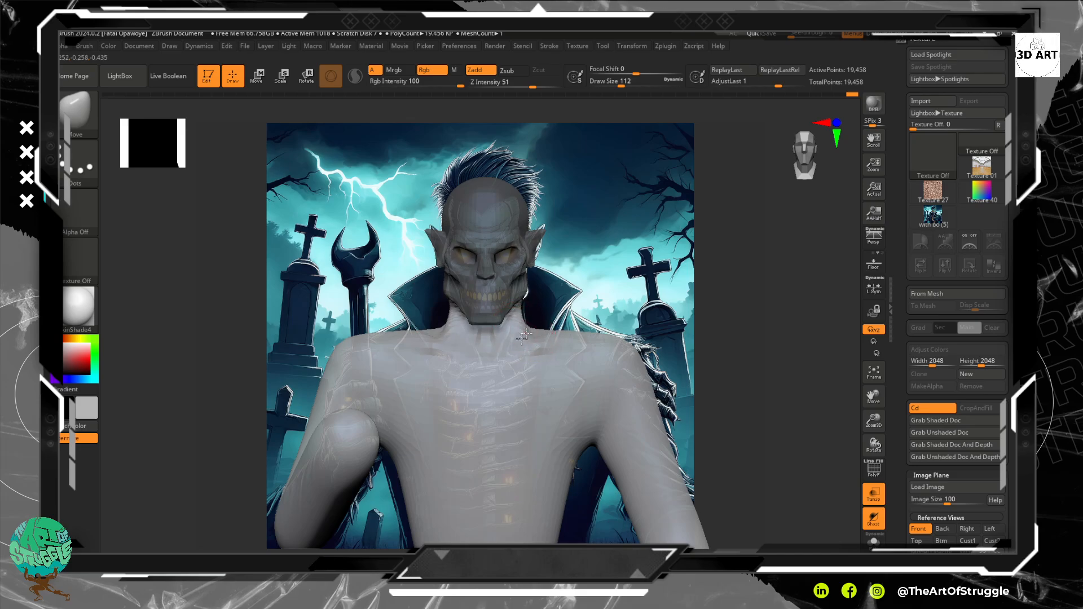
right_drag(535, 322, 541, 328)
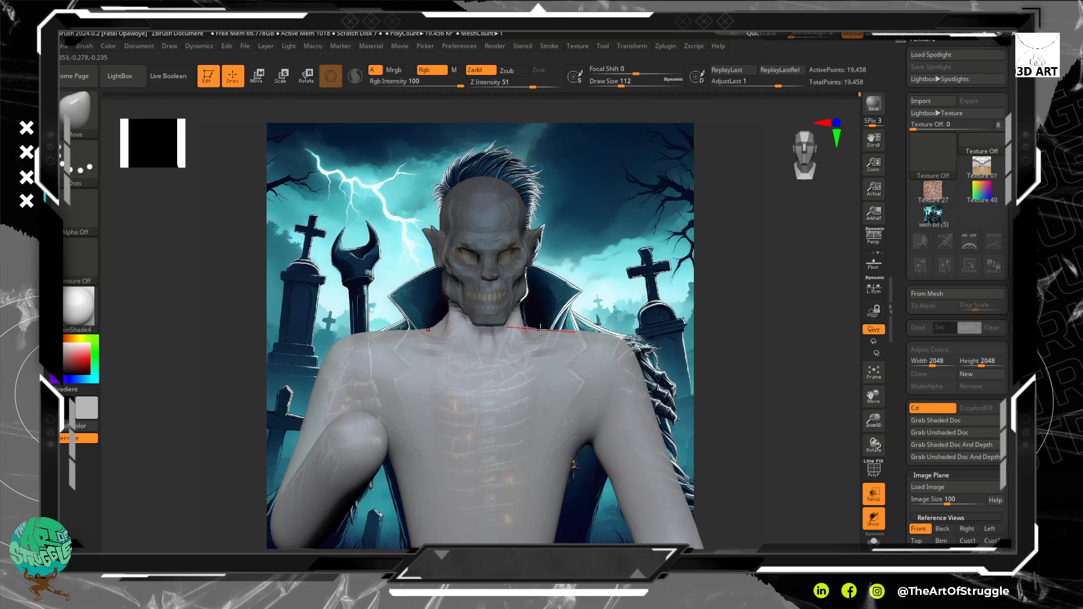
right_drag(546, 327, 550, 318)
drag(426, 338, 422, 333)
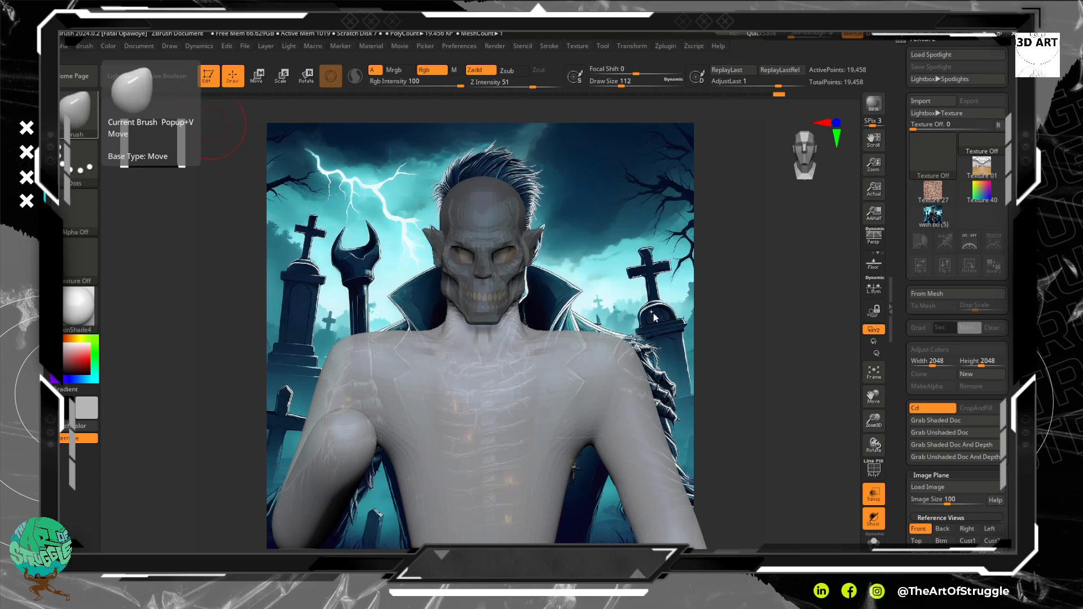
Build up the breastbone and chest muscles with the ClayBuildup brush at draw size 88, and smooth the chest.
alt+drag(651, 310, 657, 314)
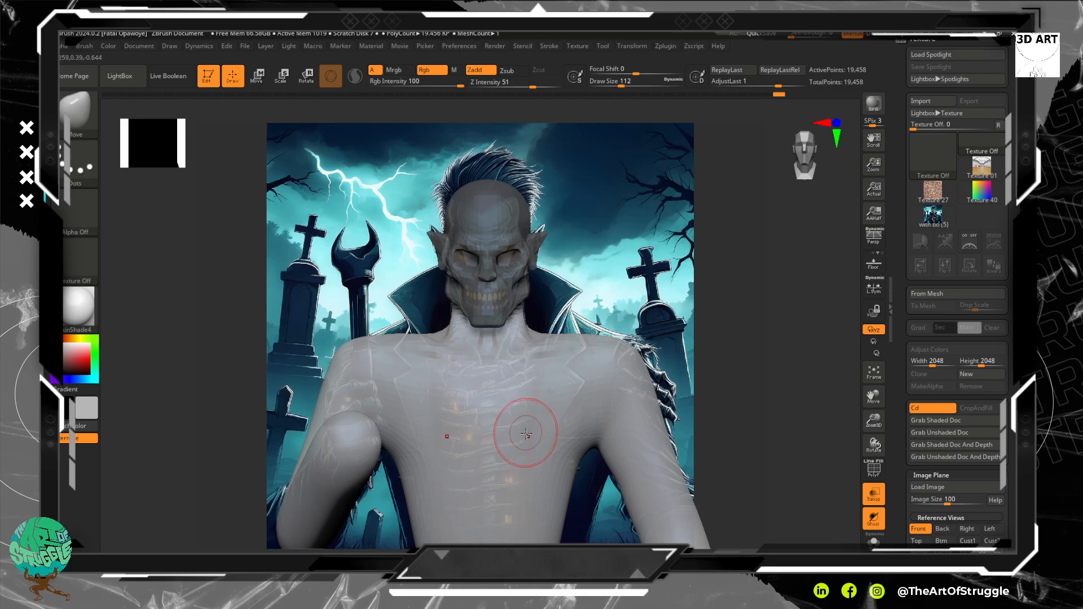
key(b)
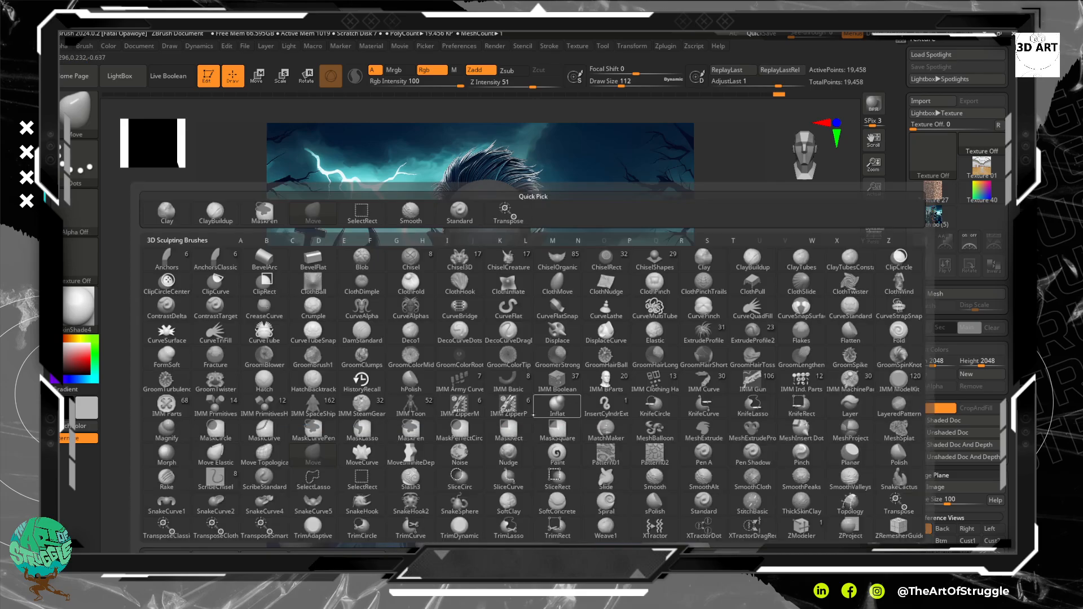
key(c)
key(b)
key([)
drag(512, 377, 516, 420)
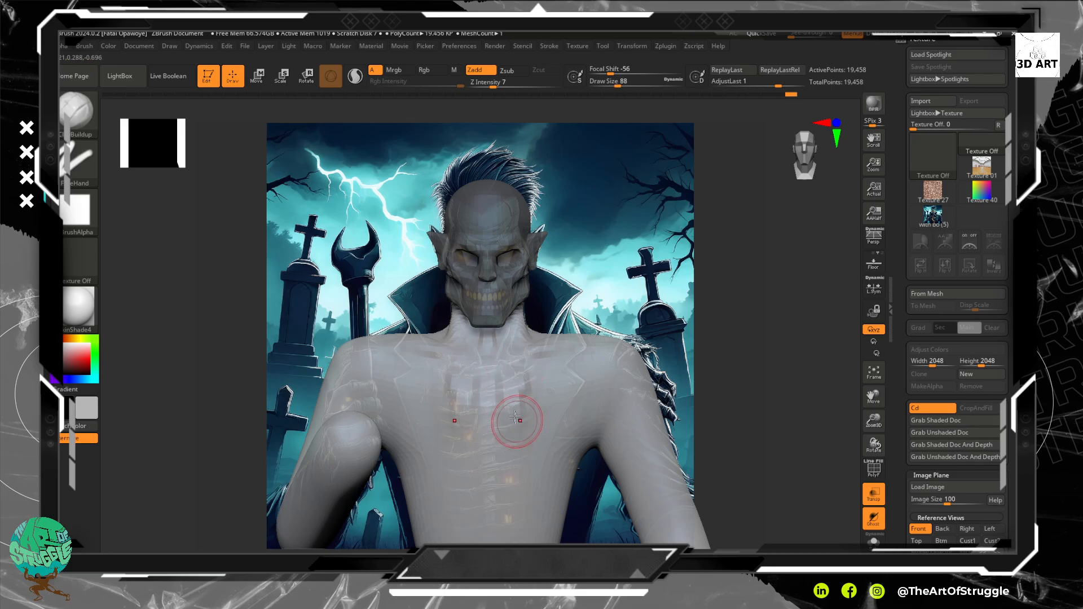
mouse_move(518, 375)
mouse_down()
mouse_move(507, 422)
mouse_move(562, 379)
mouse_move(555, 456)
mouse_move(536, 429)
mouse_up()
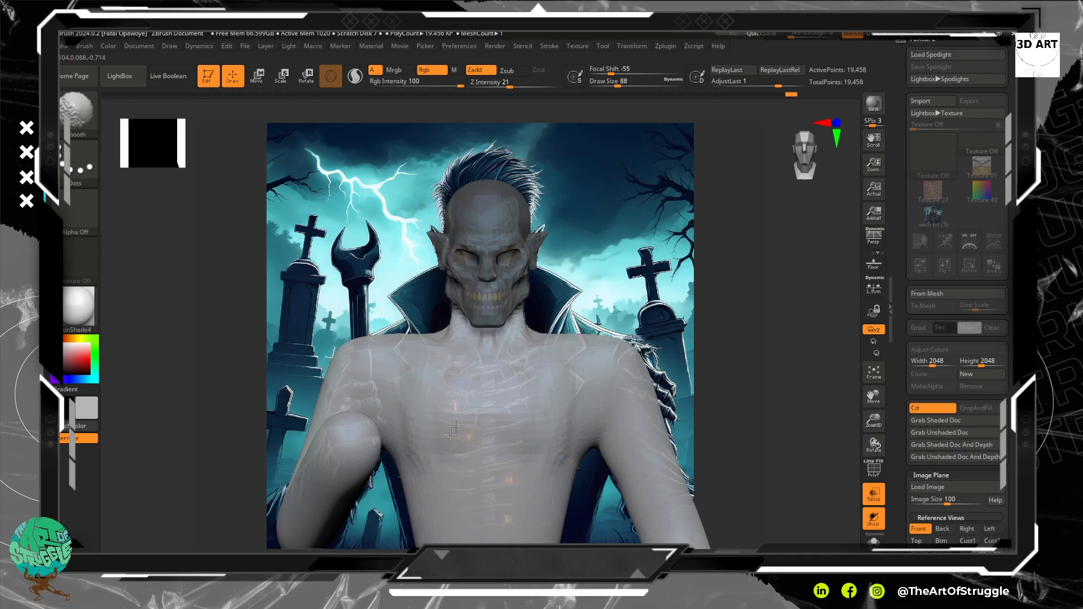
mouse_move(556, 432)
shift+mouse_down()
mouse_move(566, 392)
mouse_move(554, 437)
shift+mouse_up()
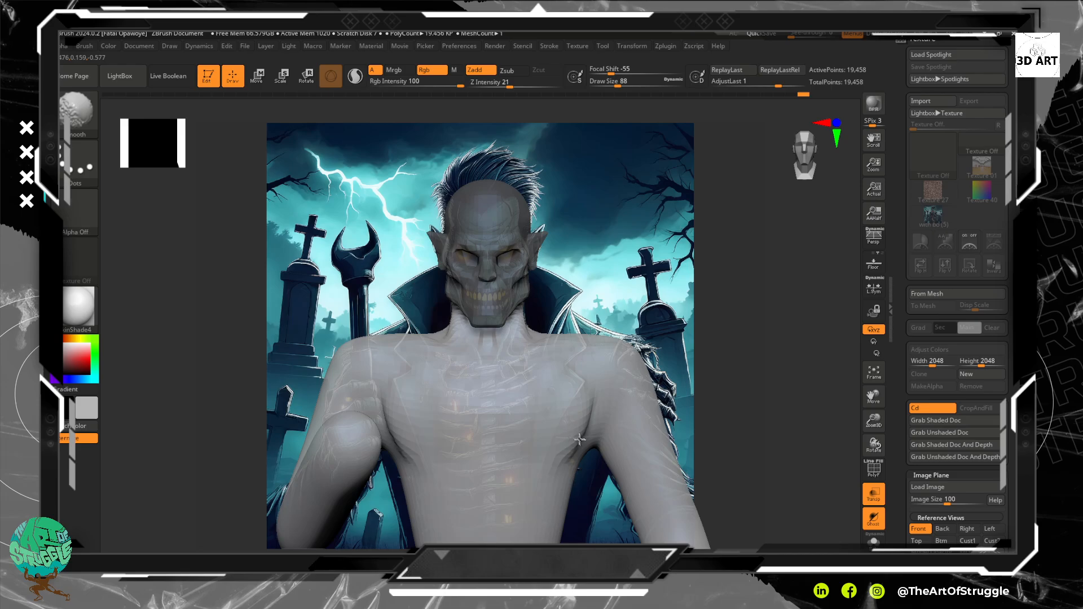
Smooth the sides of the chest and add clay down the lower torso.
mouse_move(417, 414)
shift+mouse_down()
mouse_move(440, 419)
mouse_move(423, 491)
shift+mouse_up()
drag(425, 444, 432, 502)
drag(456, 414, 444, 474)
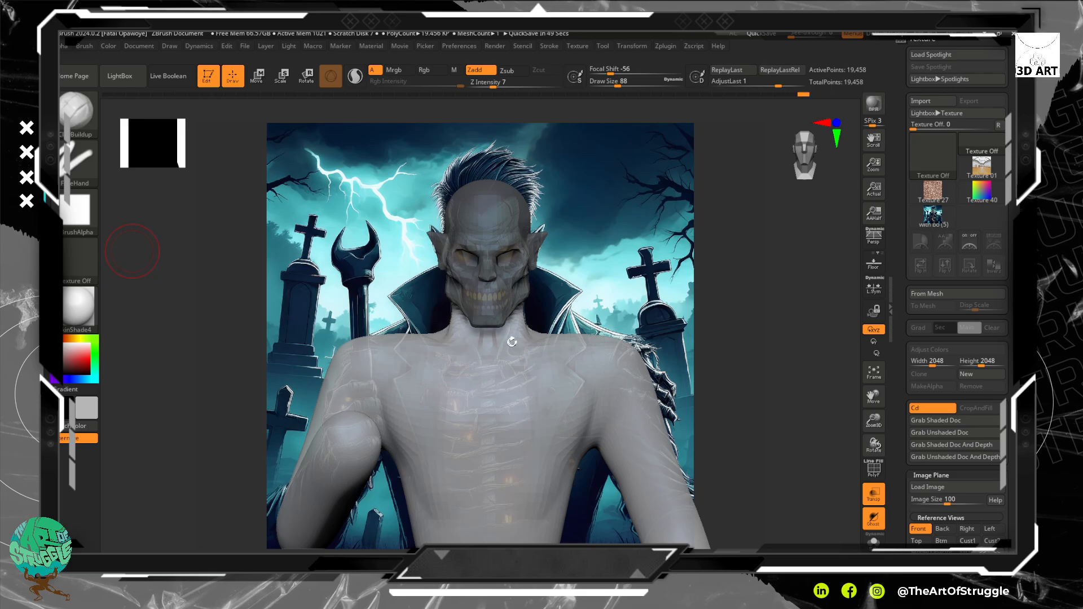
Sculpt both collarbones with the ClayBuildup brush at draw size 44 and smooth the area below them.
key([)
key([)
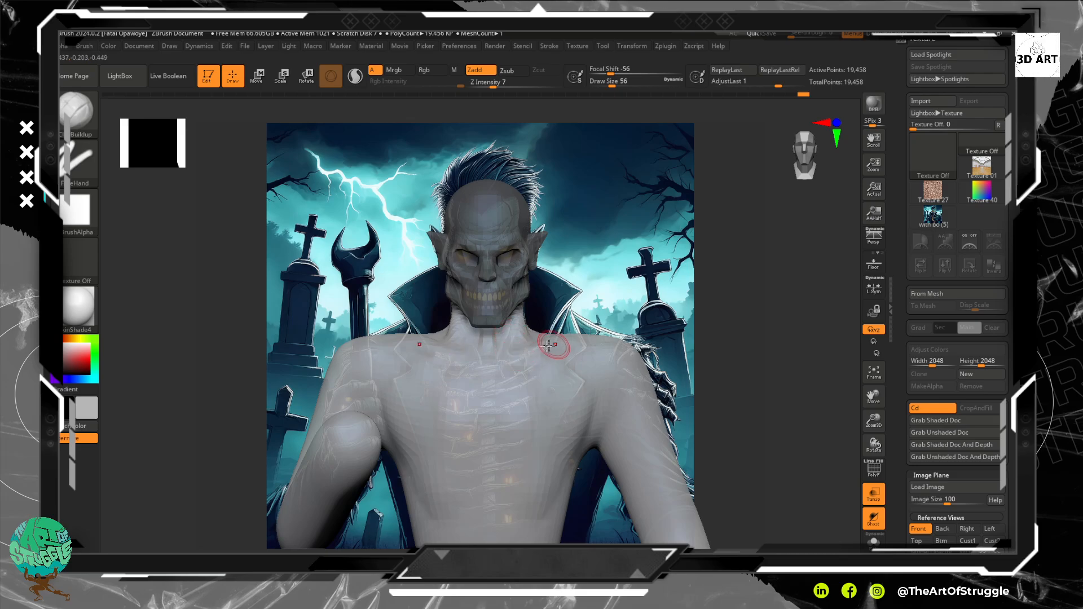
key(ctrl)
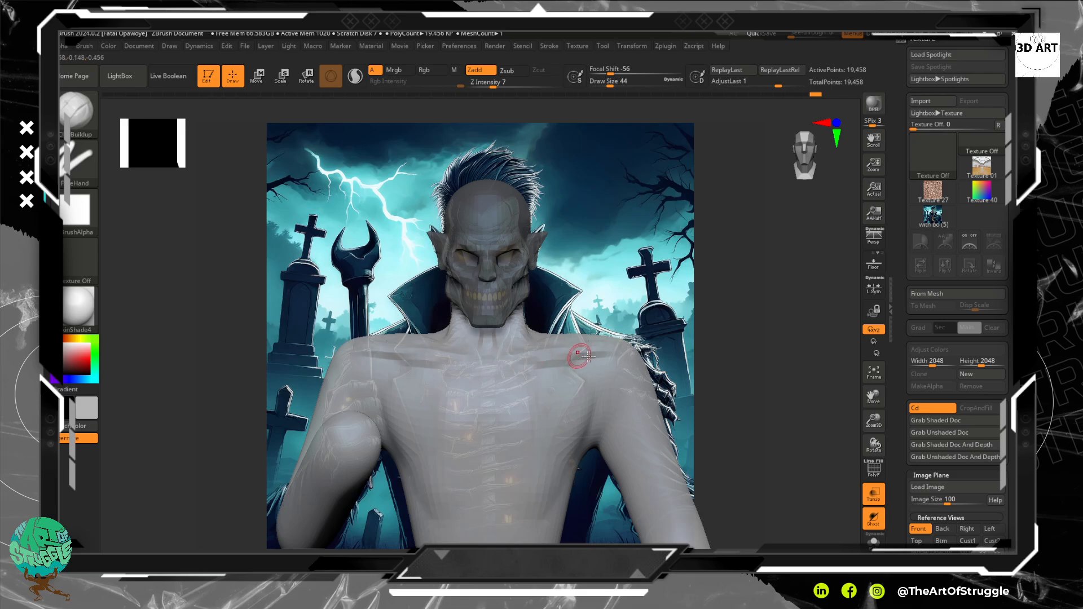
key(shift)
shift+drag(553, 364, 534, 367)
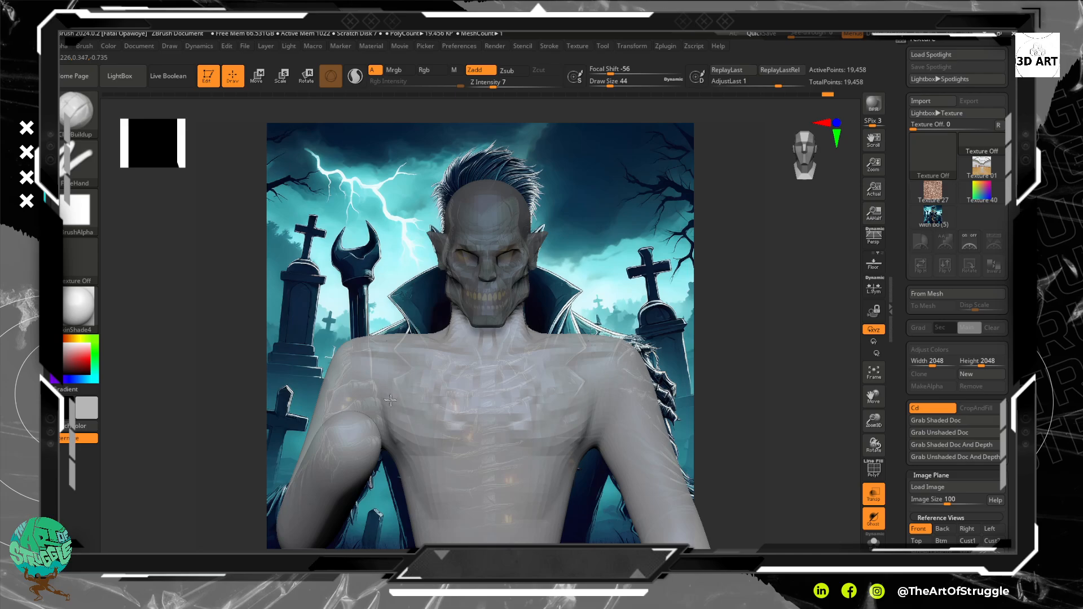
Add clay to the chest muscles, down the breastbone and along the lower chest edge, and smooth that edge.
mouse_move(412, 425)
mouse_down()
mouse_move(450, 447)
mouse_move(429, 449)
mouse_move(463, 441)
mouse_move(457, 429)
mouse_move(335, 399)
mouse_up()
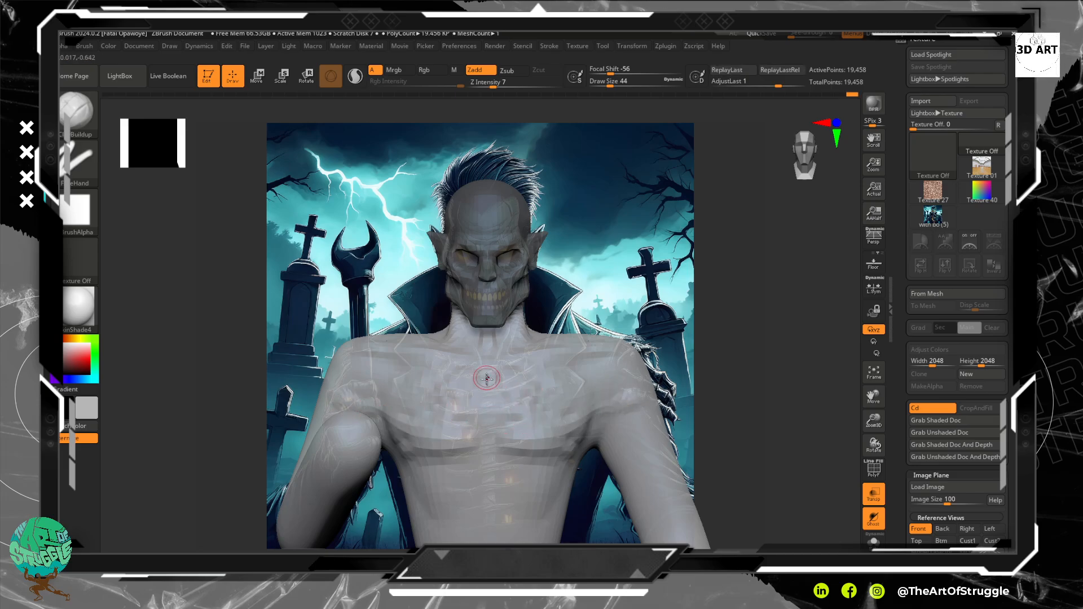
mouse_move(492, 464)
mouse_down()
mouse_move(489, 499)
mouse_move(488, 407)
mouse_up()
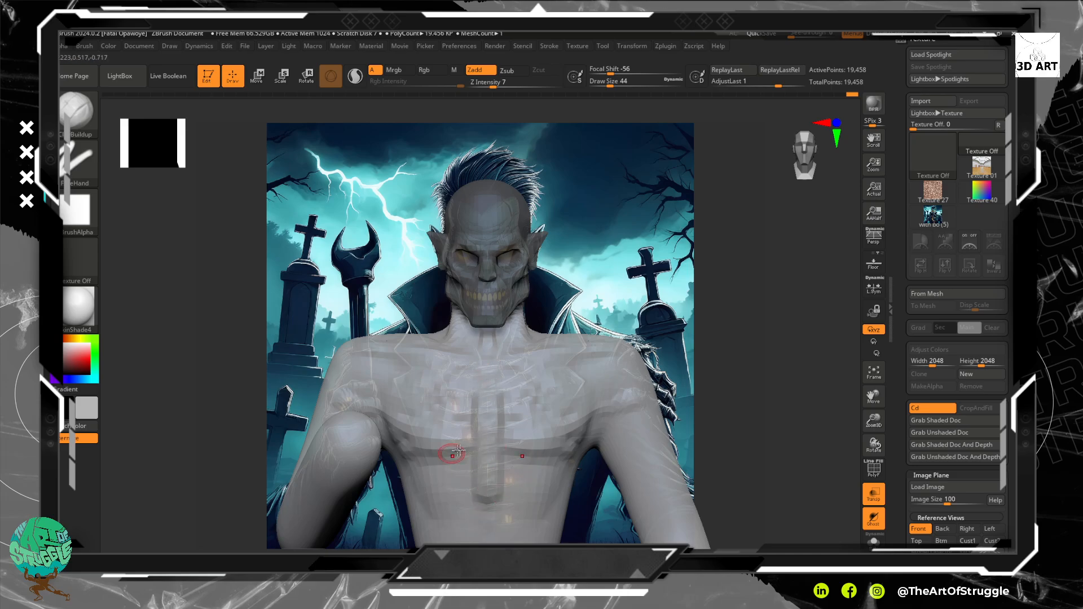
drag(449, 459, 478, 456)
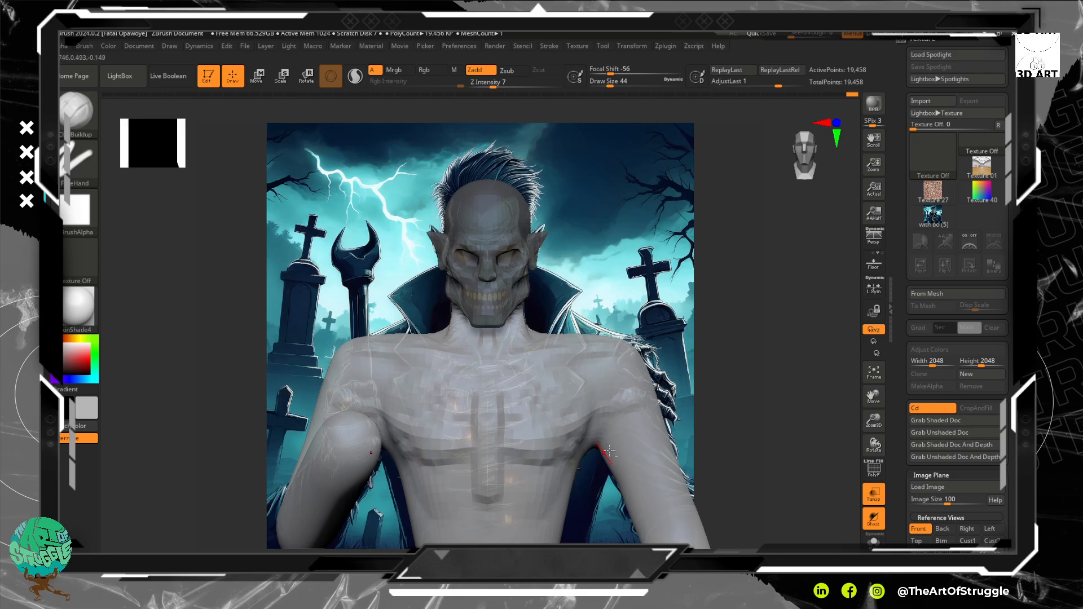
key(shift)
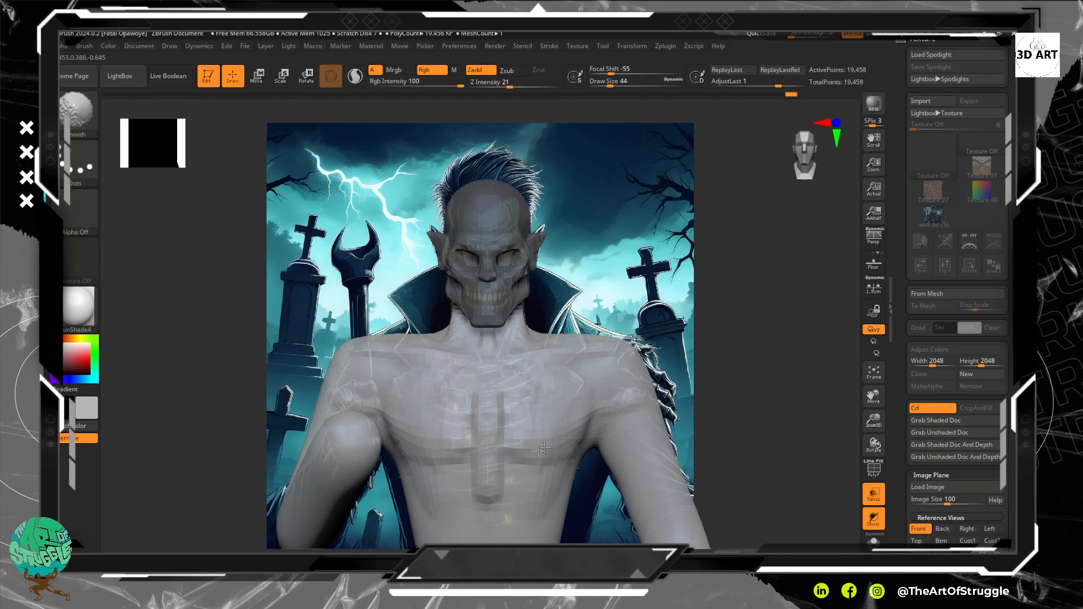
Refine the chest muscles toward the armpits, and shape and smooth the lower end of the breastbone.
mouse_move(581, 442)
mouse_down()
mouse_move(626, 408)
mouse_move(533, 450)
mouse_move(564, 454)
mouse_move(513, 456)
mouse_move(539, 464)
mouse_move(552, 445)
mouse_move(536, 413)
mouse_move(559, 400)
mouse_move(518, 395)
mouse_up()
mouse_move(592, 386)
mouse_down()
mouse_move(563, 393)
mouse_move(575, 381)
mouse_up()
mouse_move(636, 395)
mouse_down()
mouse_move(579, 381)
mouse_move(623, 389)
mouse_move(596, 414)
mouse_up()
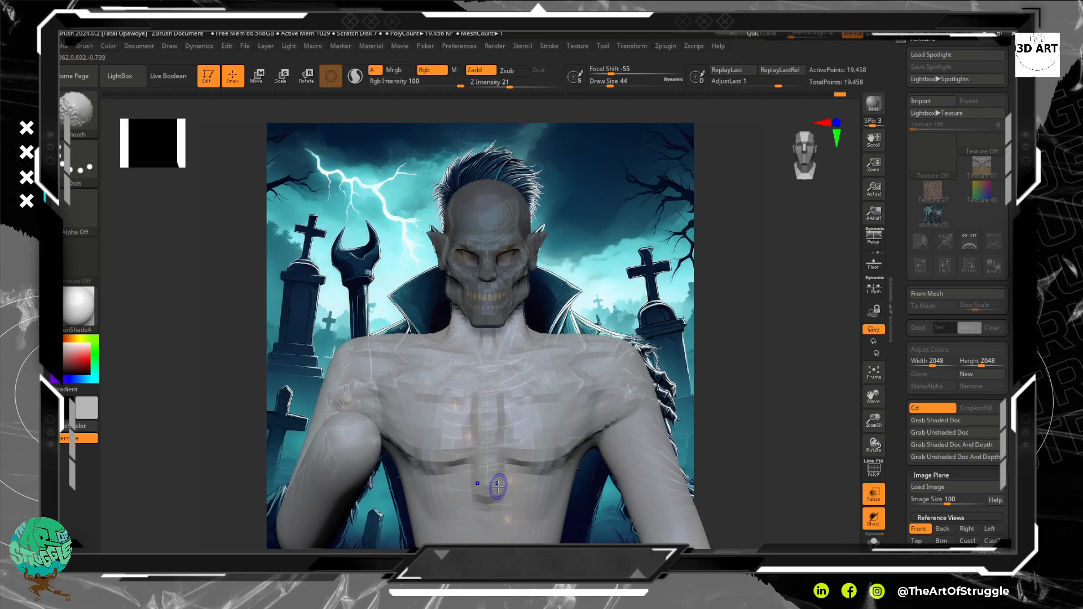
drag(503, 466, 489, 508)
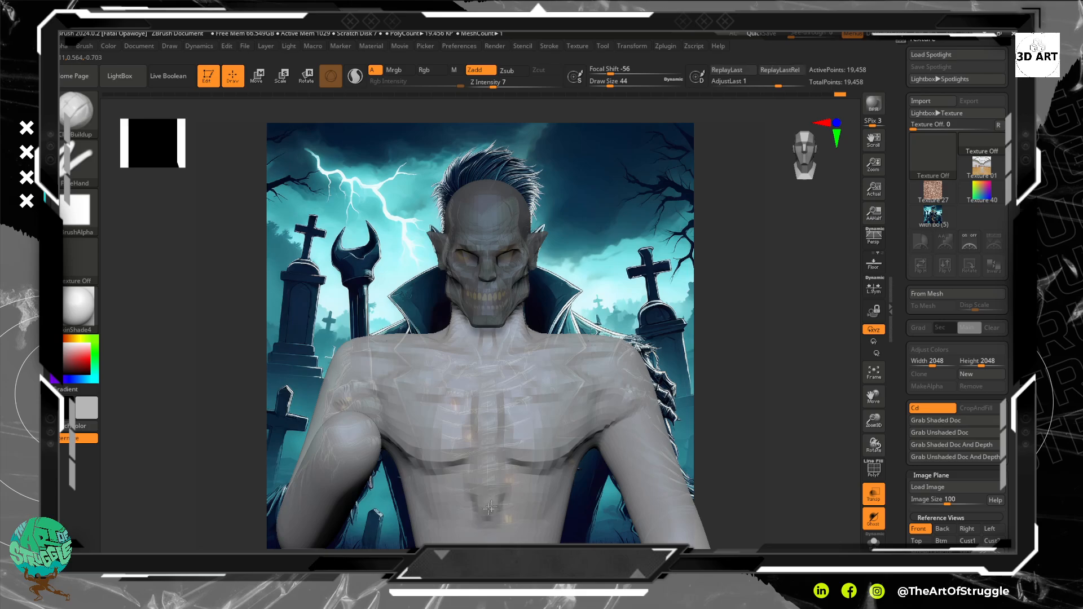
key(shift)
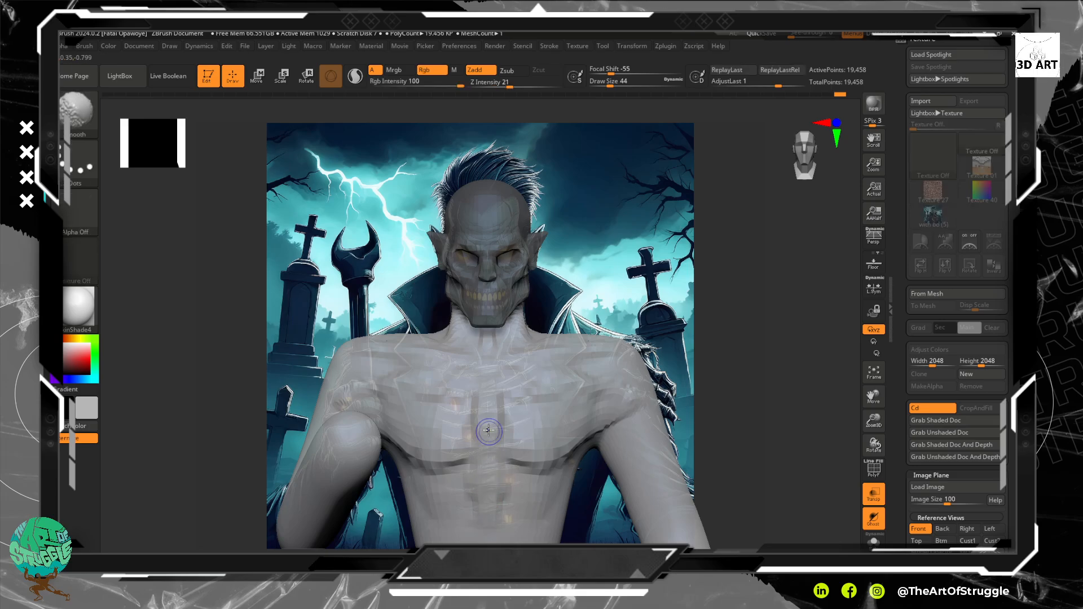
mouse_move(486, 460)
shift+mouse_down()
mouse_move(483, 487)
mouse_move(507, 482)
shift+mouse_up()
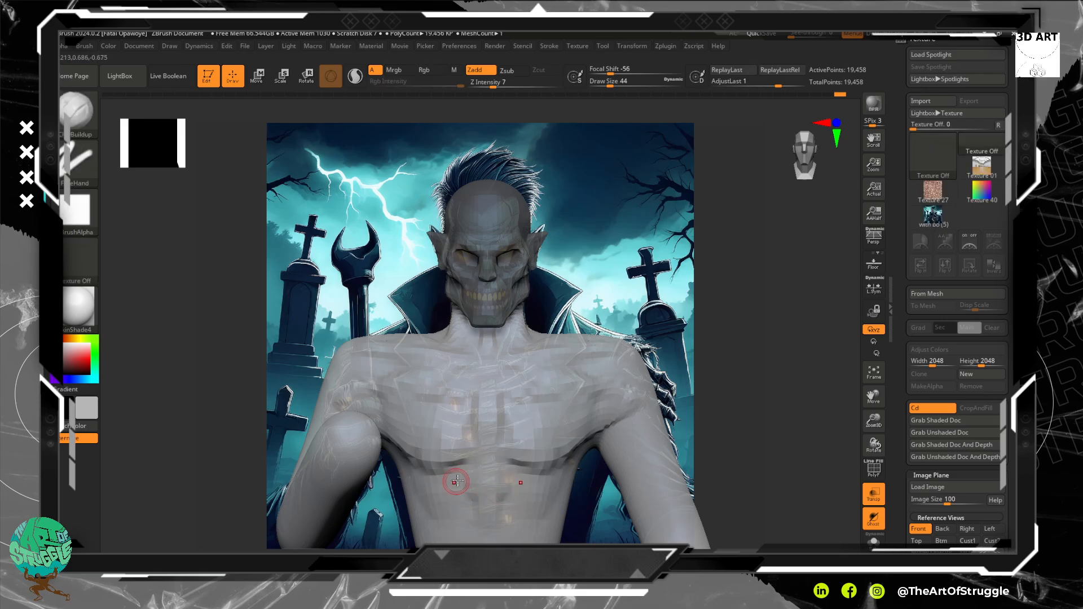
key(space)
key(w)
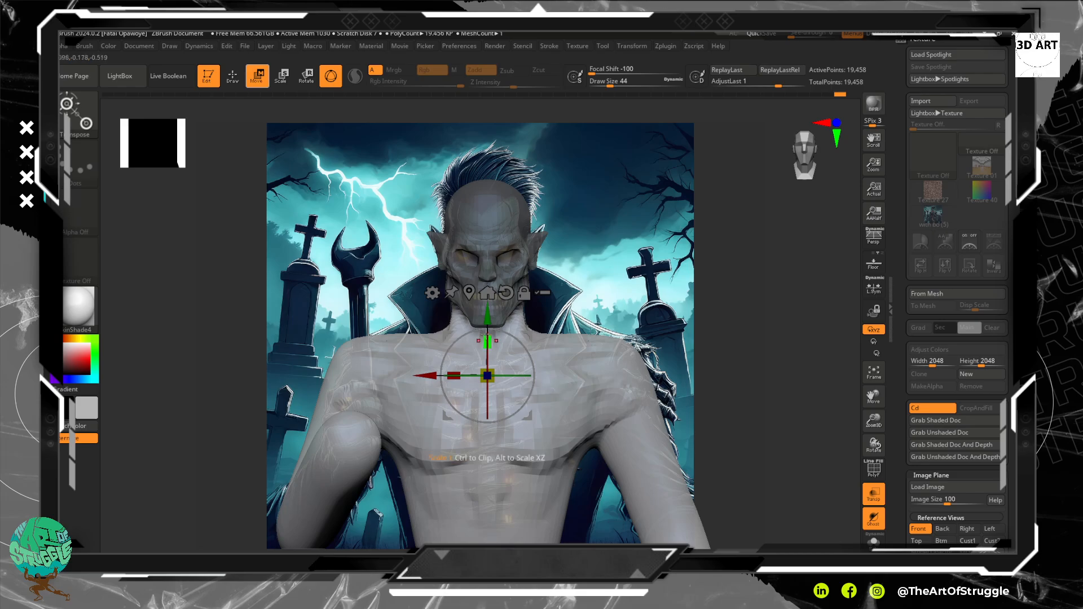
key(q)
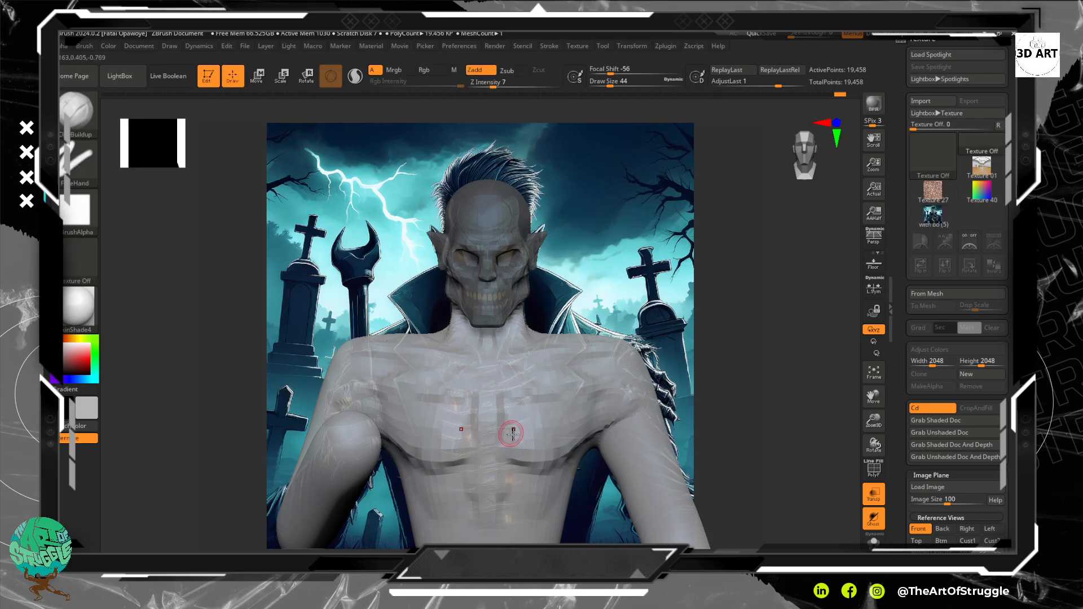
Check the torso from the side, block in the abdominal muscles below the chest, and lock the camera.
mouse_move(704, 403)
alt+mouse_down()
mouse_move(694, 381)
mouse_move(701, 389)
mouse_move(686, 392)
alt+mouse_up()
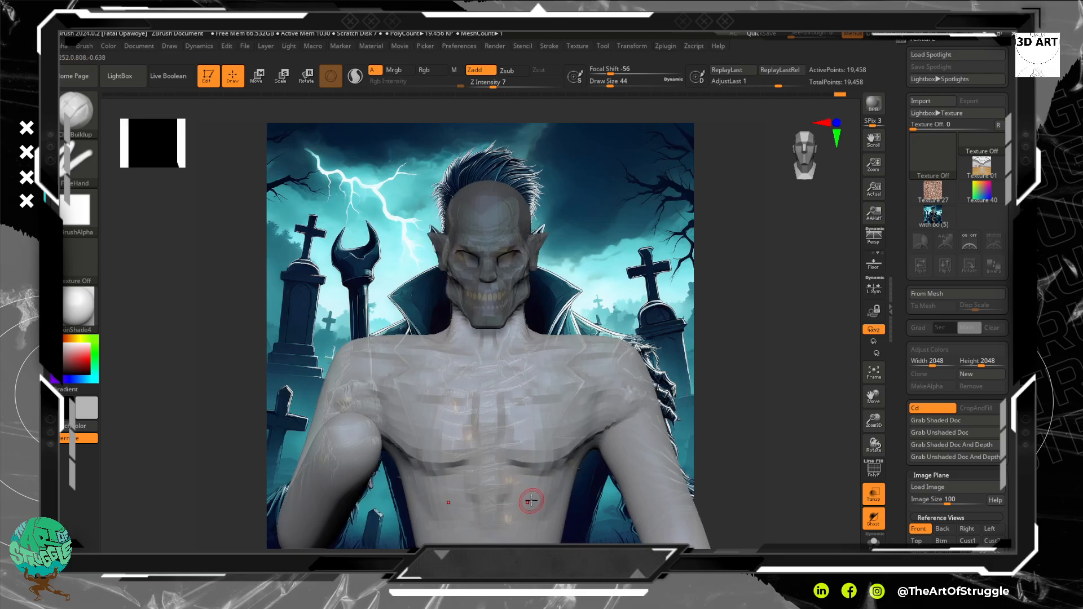
click(874, 309)
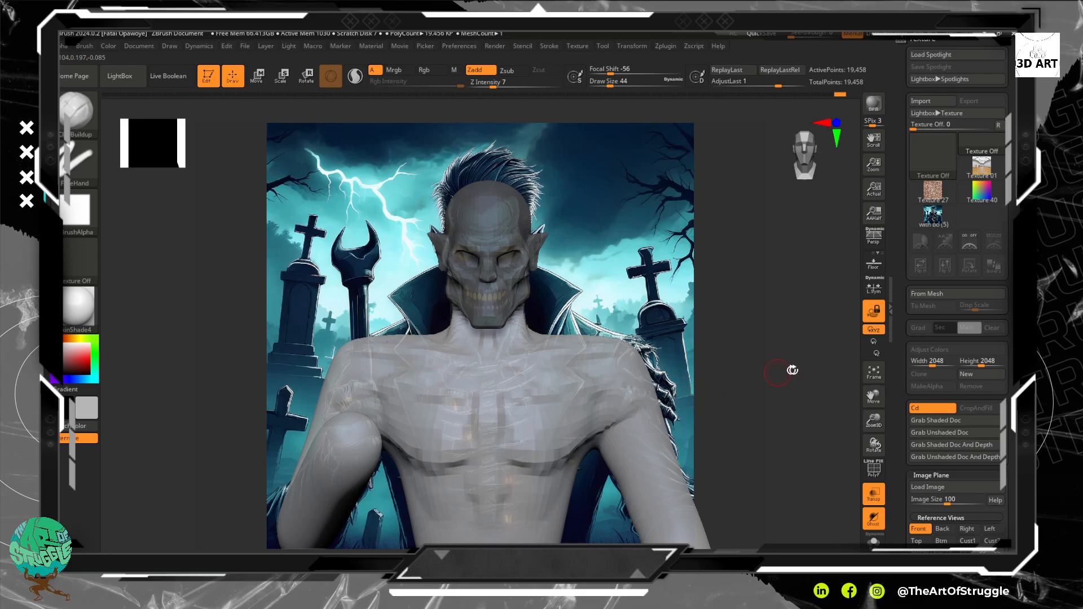
drag(781, 360, 683, 406)
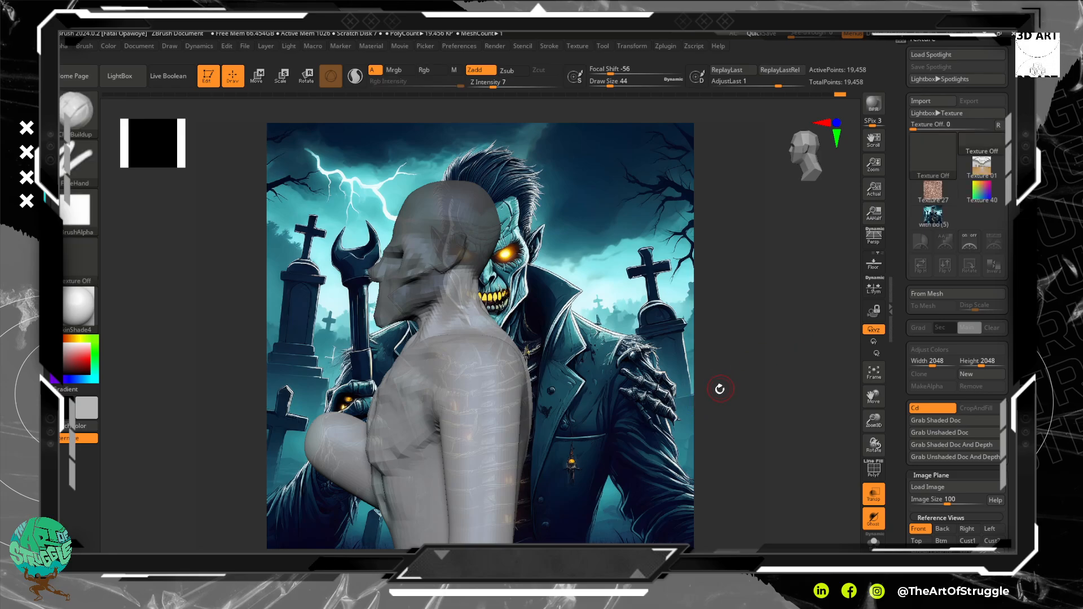
drag(655, 422, 681, 400)
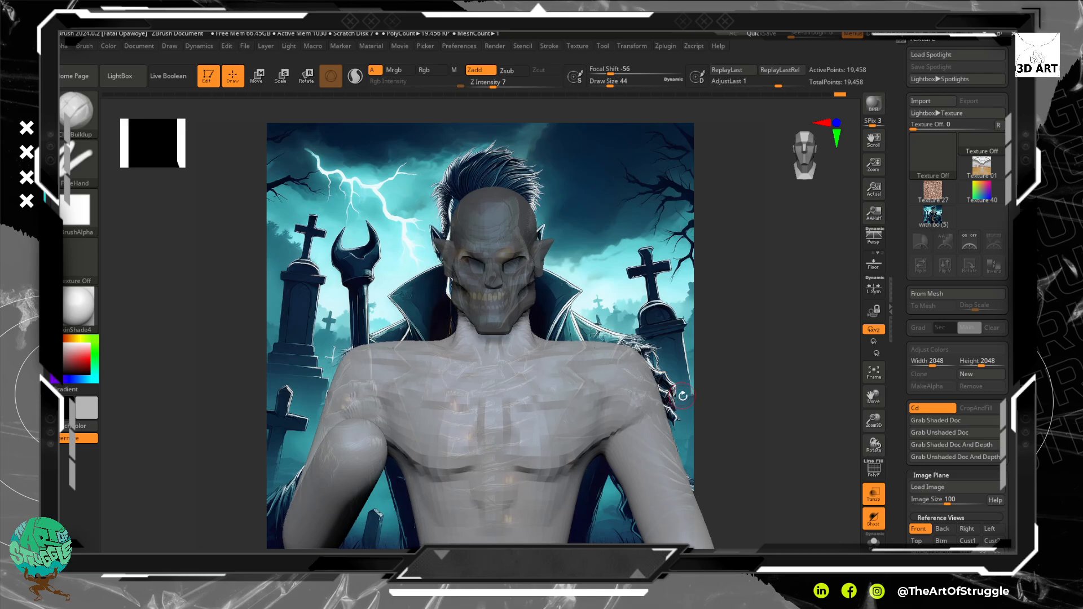
drag(682, 399, 690, 394)
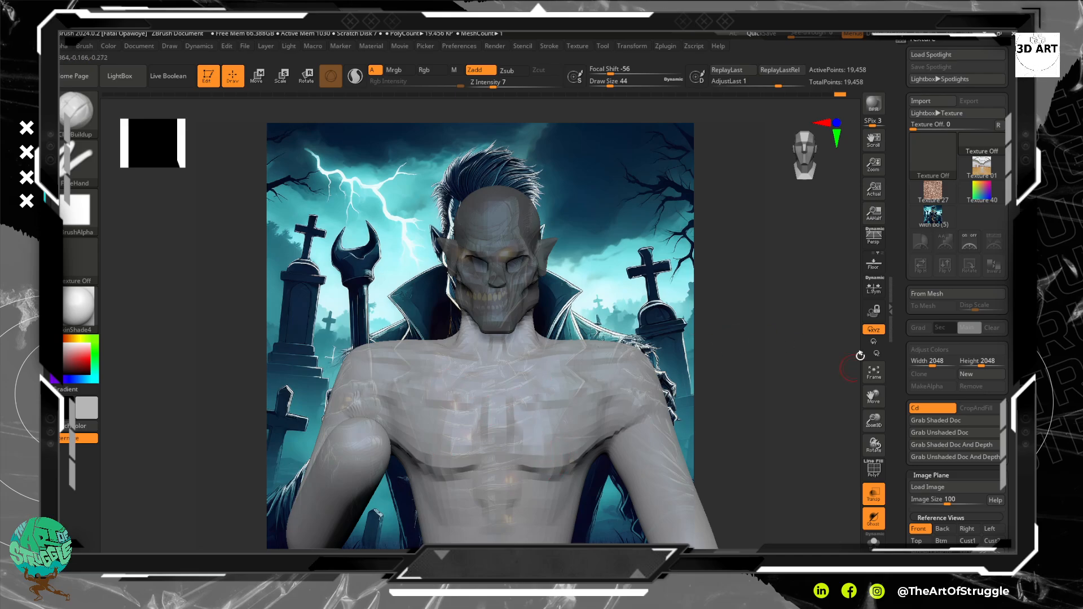
click(874, 310)
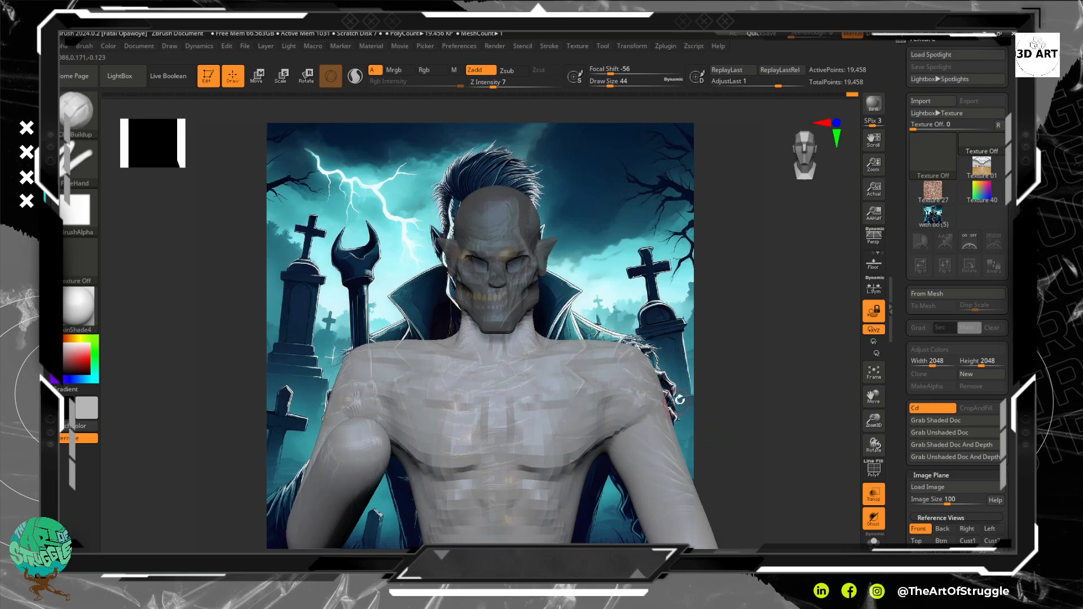
Realign the bust with the front reference, lock the camera, and add clay to the abdominal muscles and ribs.
click(874, 314)
mouse_move(685, 374)
alt+mouse_down()
mouse_move(671, 364)
mouse_move(685, 370)
alt+mouse_up()
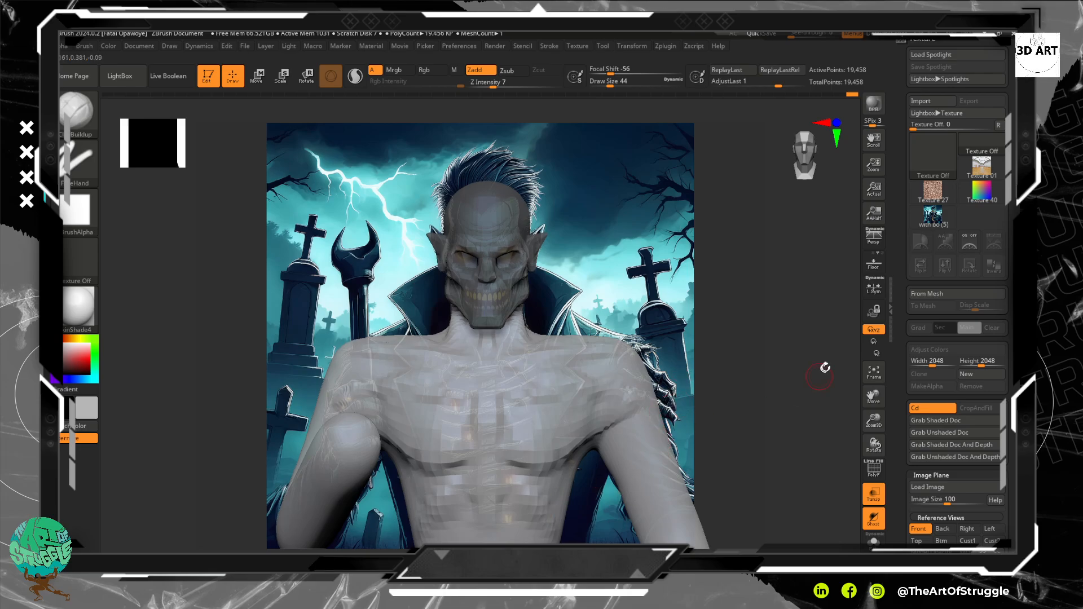
click(874, 310)
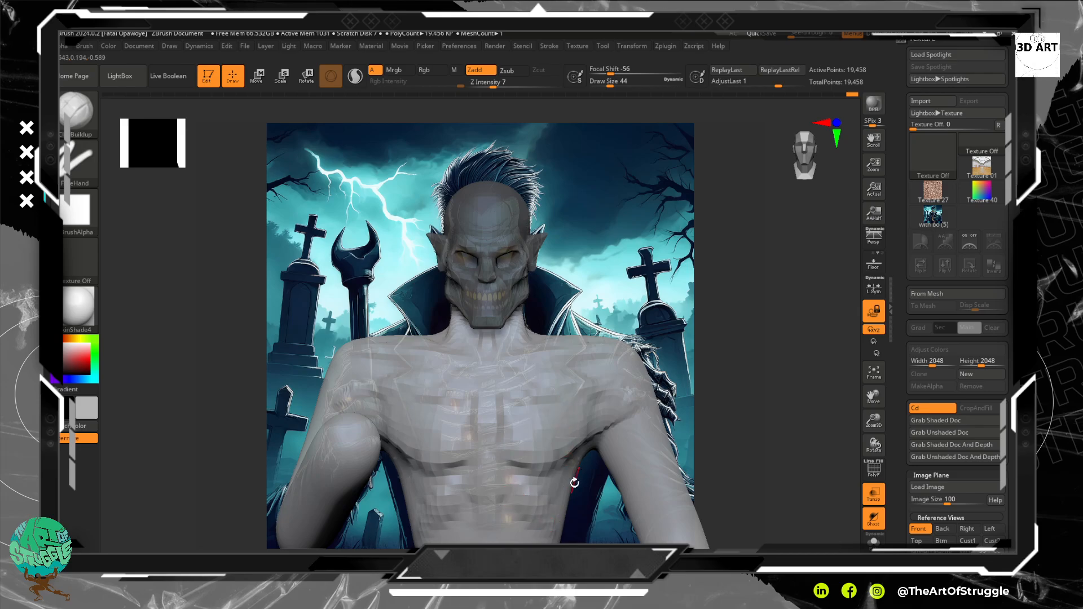
key(ctrl)
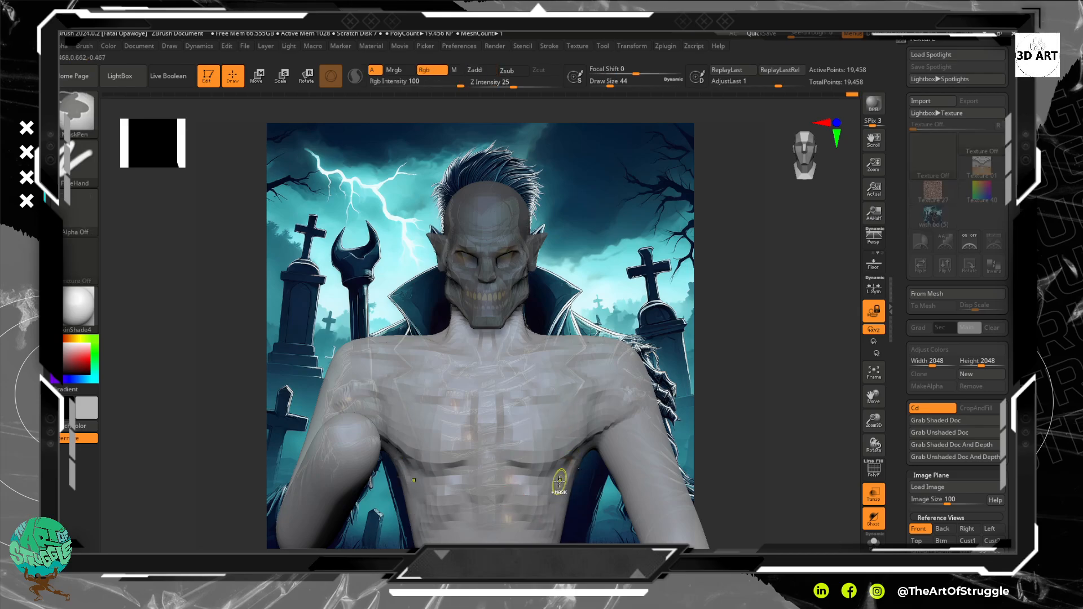
drag(539, 502, 522, 493)
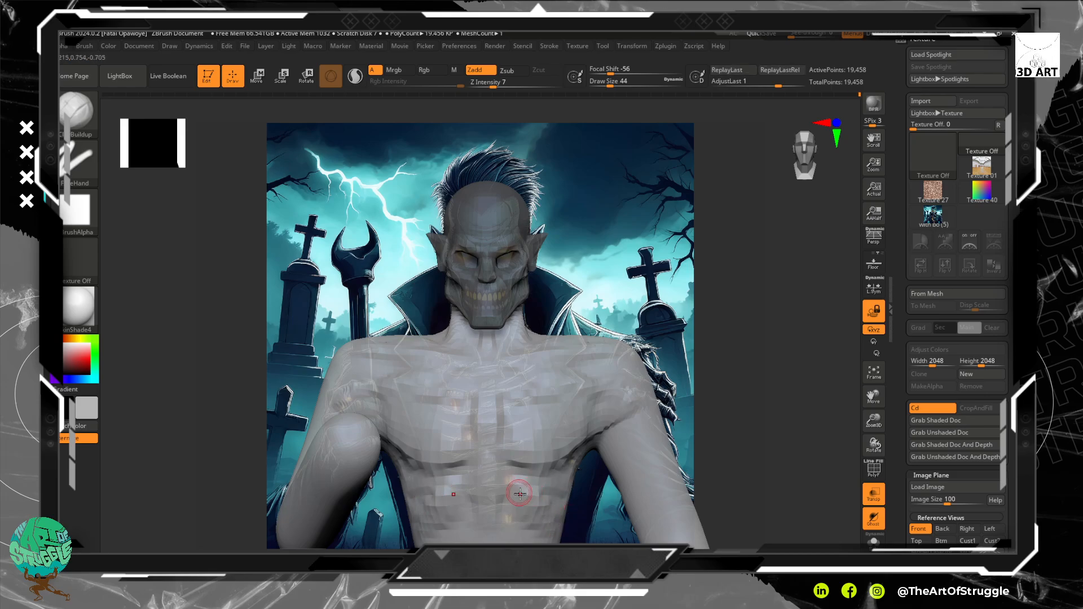
drag(580, 466, 559, 470)
click(561, 472)
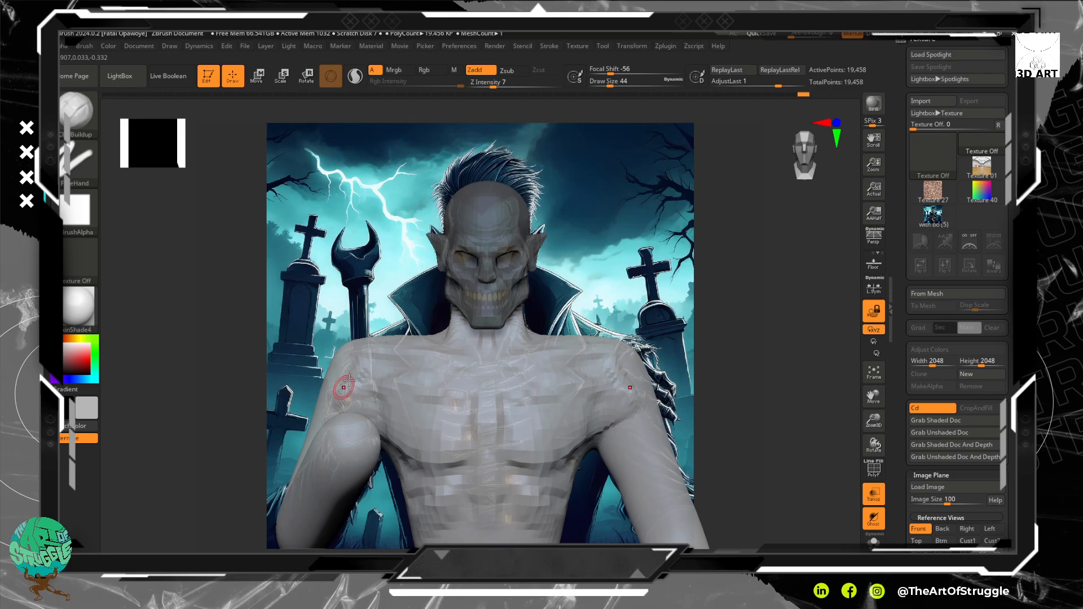
Add clay strokes to the shoulder muscles from the front and, with the camera unlocked, from the side.
drag(333, 376, 320, 410)
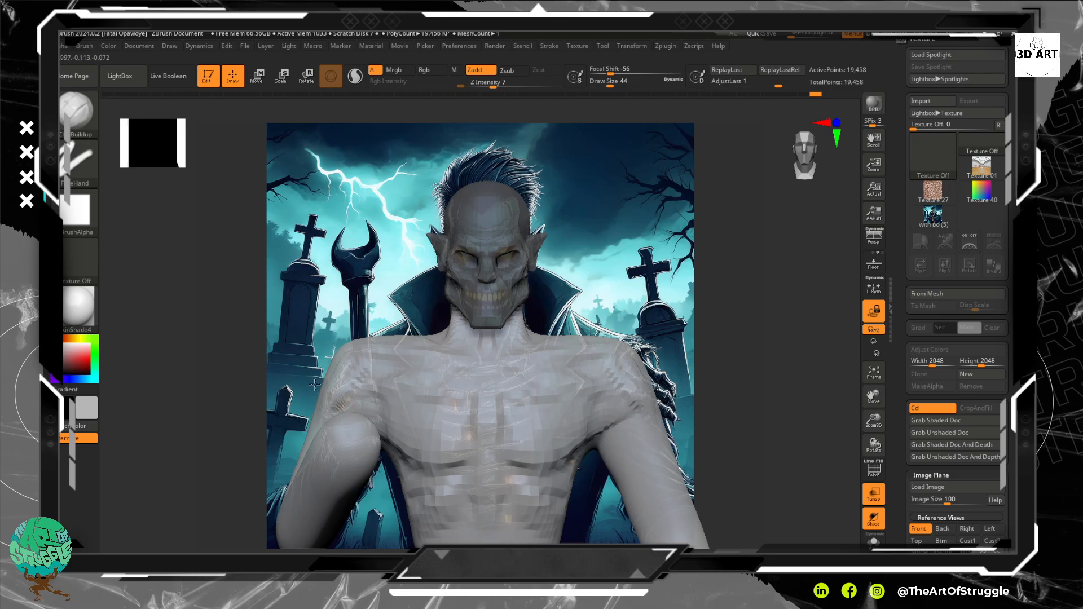
drag(338, 398, 341, 409)
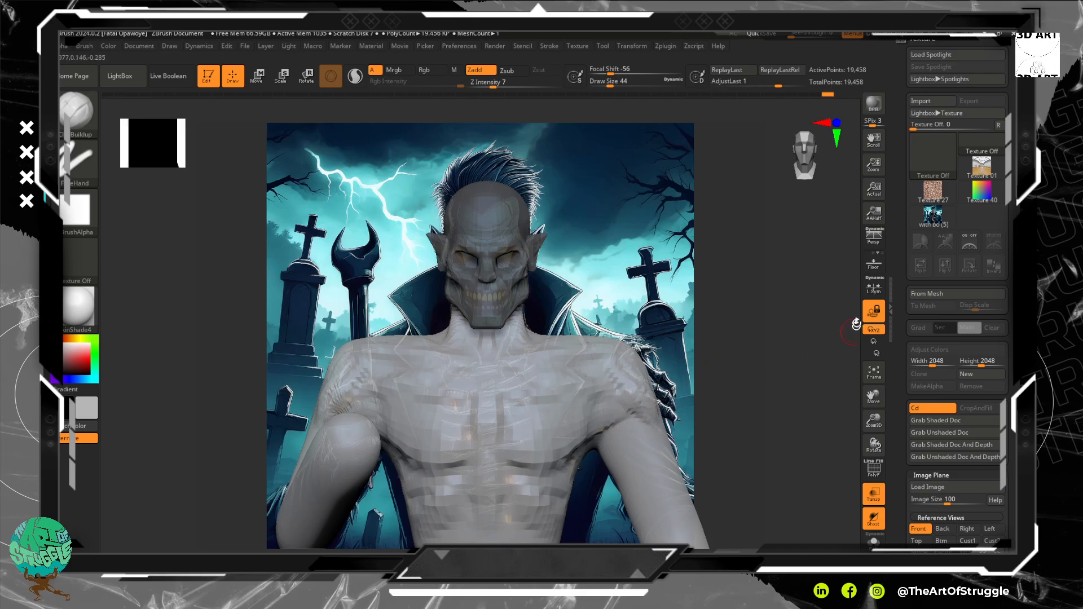
click(874, 311)
drag(737, 362, 654, 378)
mouse_move(312, 440)
mouse_down()
mouse_move(353, 397)
mouse_move(352, 437)
mouse_move(333, 431)
mouse_move(330, 445)
mouse_up()
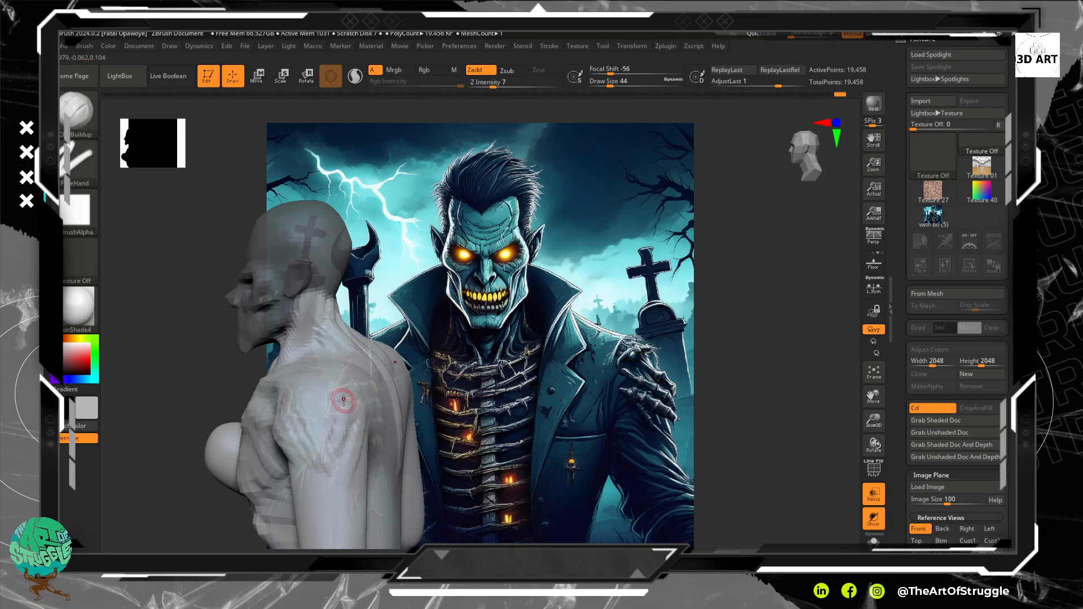
mouse_move(343, 400)
mouse_down()
mouse_move(316, 366)
mouse_move(345, 427)
mouse_move(318, 397)
mouse_move(329, 447)
mouse_move(304, 437)
mouse_move(316, 489)
mouse_move(352, 429)
mouse_move(354, 475)
mouse_up()
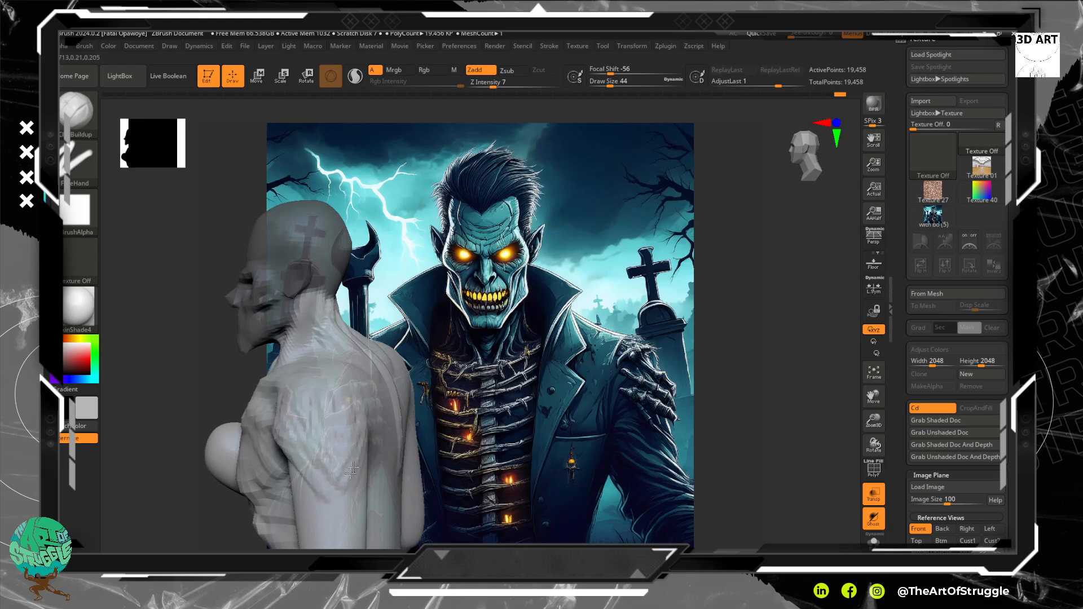
Build up the shoulder muscle down the back of the upper arm, undo the unwanted stroke, and smooth the area.
drag(781, 391, 754, 392)
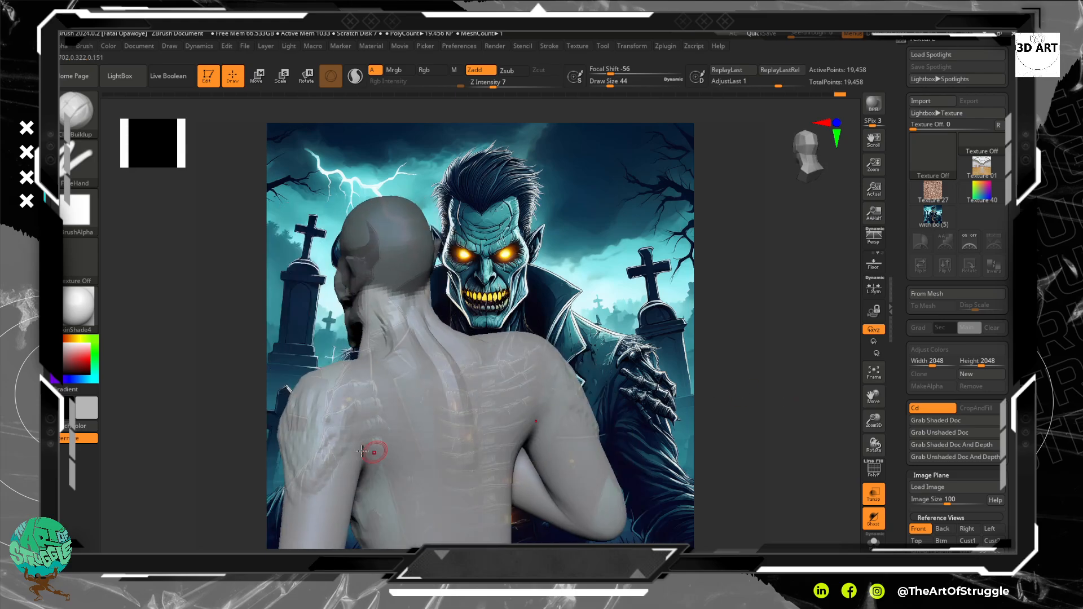
mouse_move(355, 450)
mouse_down()
mouse_move(310, 456)
mouse_move(304, 468)
mouse_move(297, 455)
mouse_move(308, 496)
mouse_move(310, 463)
mouse_move(286, 438)
mouse_move(286, 458)
mouse_up()
key(ctrl+z)
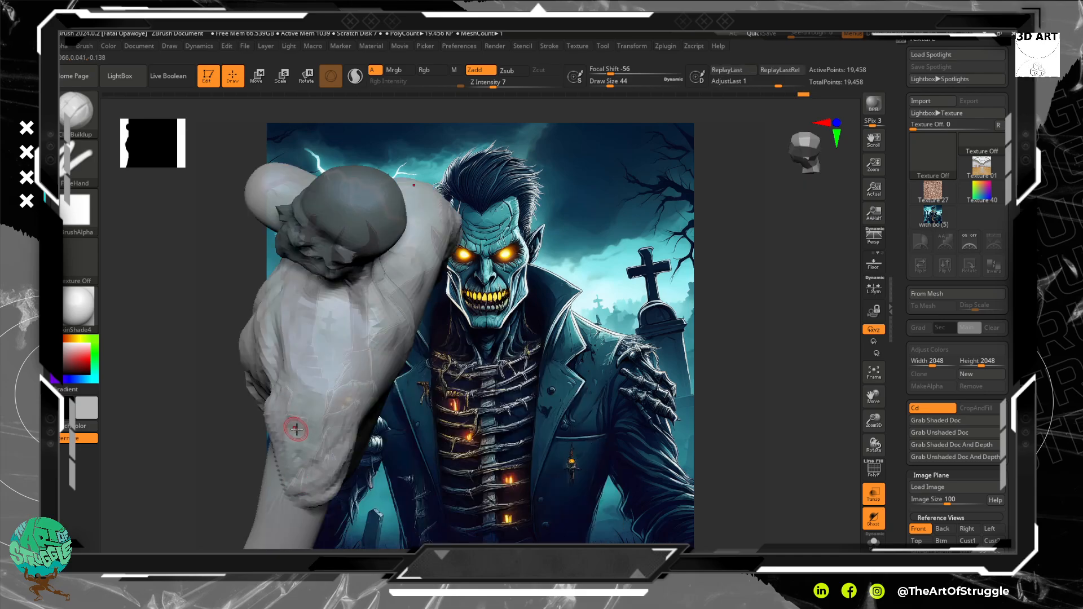
mouse_move(744, 386)
mouse_down()
mouse_move(726, 334)
mouse_move(699, 339)
mouse_up()
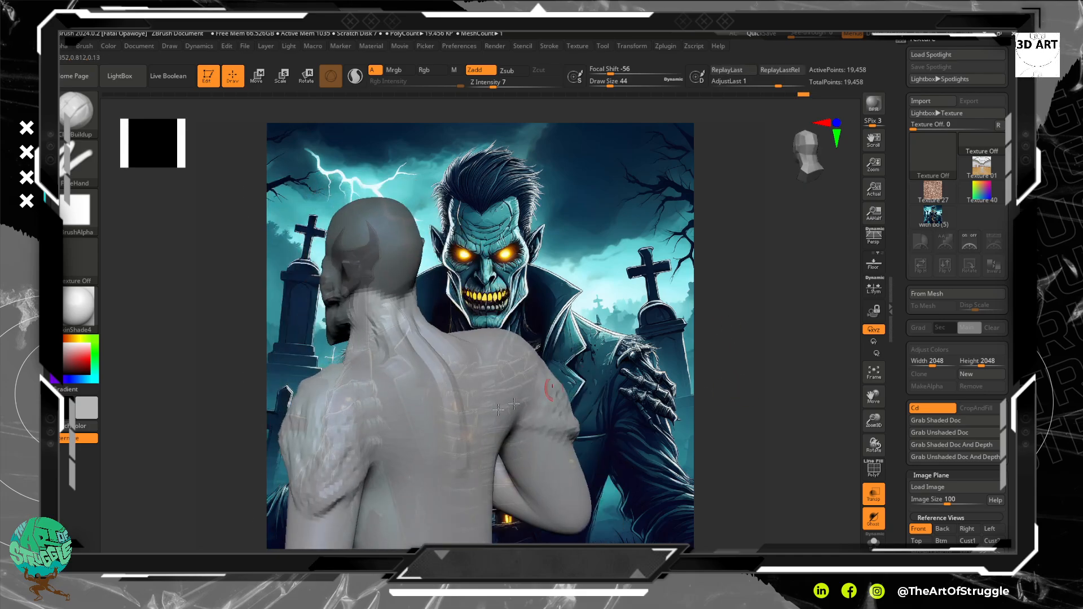
mouse_move(303, 477)
shift+mouse_down()
mouse_move(312, 499)
mouse_move(357, 466)
mouse_move(329, 502)
mouse_move(356, 479)
shift+mouse_up()
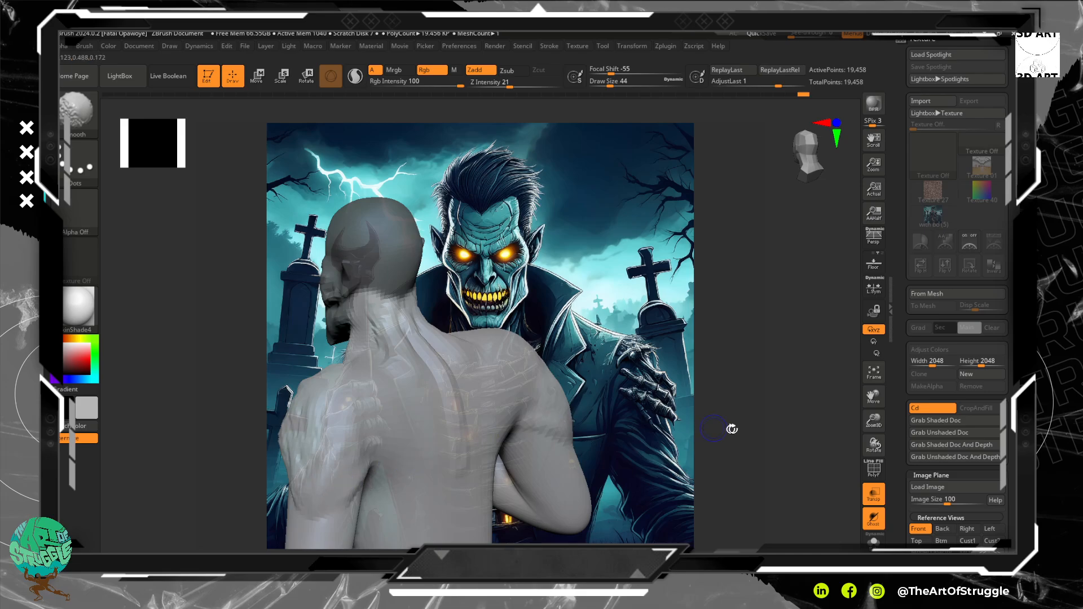
Reselect the ClayBuildup brush and add clay down the back of the shoulder to the upper arm.
key(b)
key(c)
key(b)
drag(337, 394, 309, 465)
Return to the front view aligned with the reference and sculpt the middle of the abdomen.
mouse_move(758, 411)
mouse_down()
mouse_move(785, 412)
mouse_move(698, 403)
mouse_move(730, 380)
mouse_move(722, 394)
mouse_move(840, 381)
mouse_up()
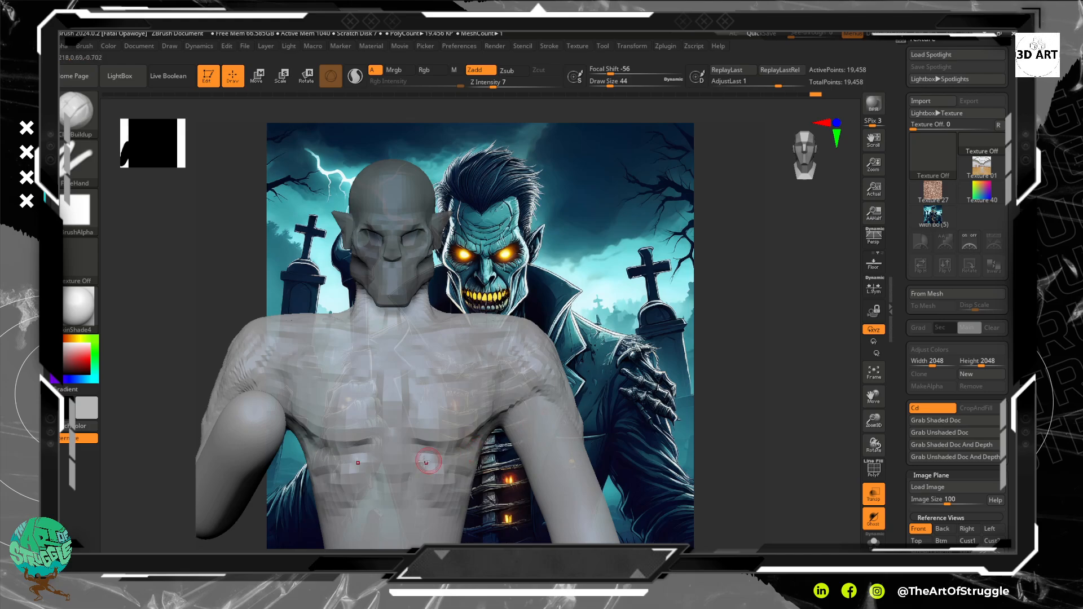
mouse_move(401, 476)
mouse_down()
mouse_move(421, 496)
mouse_move(405, 517)
mouse_up()
mouse_move(634, 429)
alt+mouse_down()
mouse_move(667, 402)
mouse_move(708, 402)
mouse_move(740, 435)
alt+mouse_up()
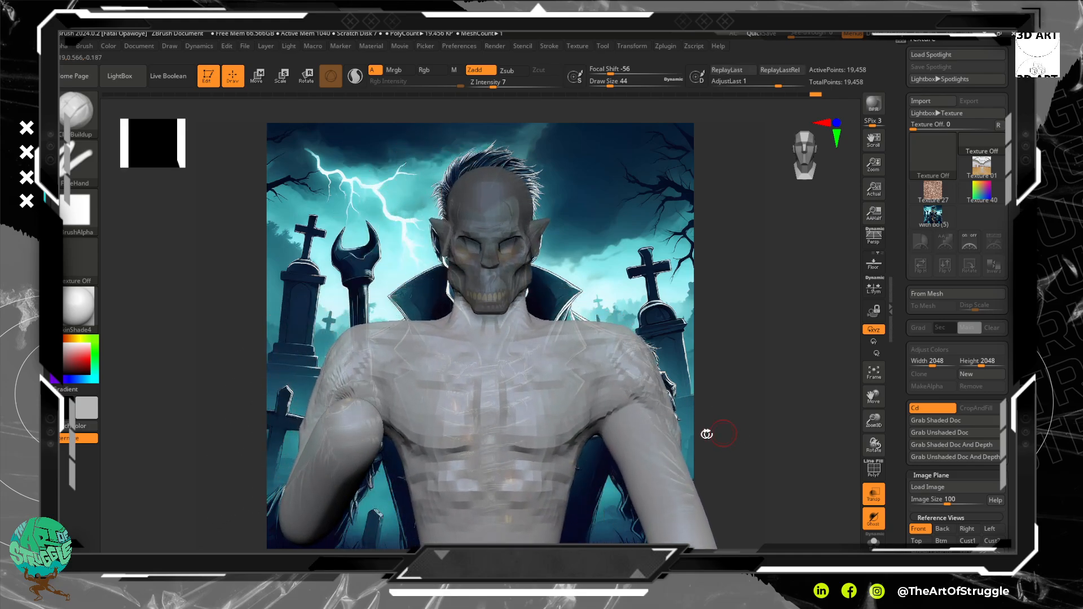
drag(512, 474, 514, 479)
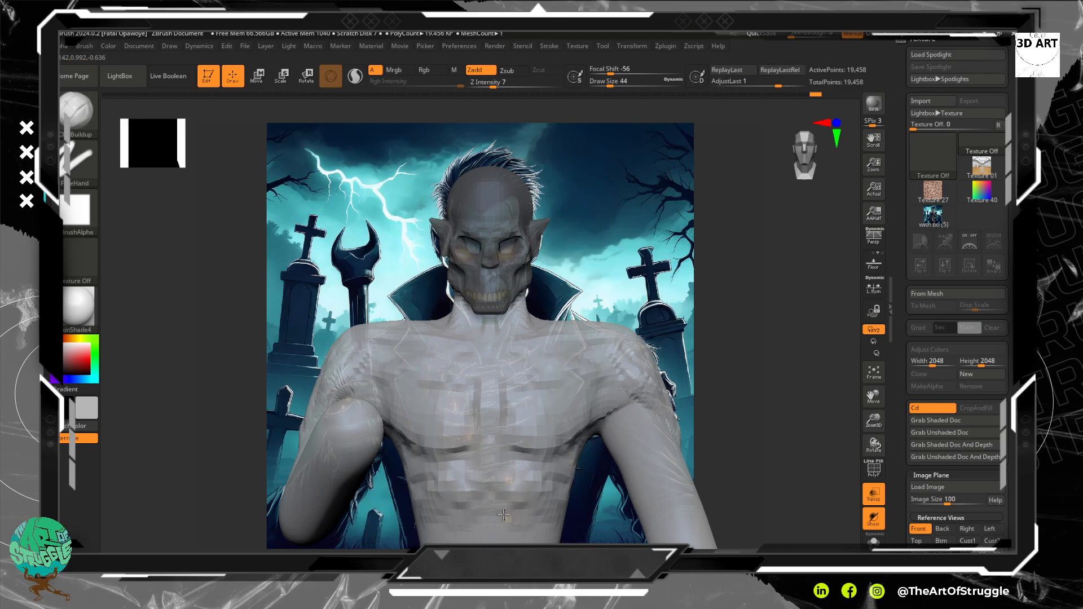
Sculpt the lower abdominal muscles with clay strokes down to the base of the torso.
drag(531, 519, 516, 528)
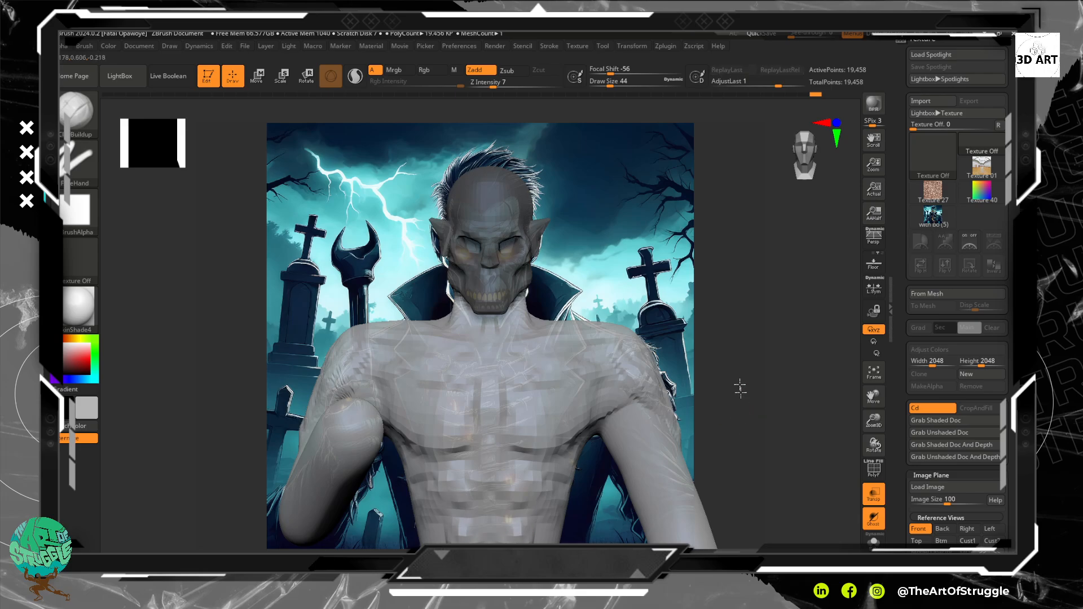
alt+drag(743, 401, 742, 299)
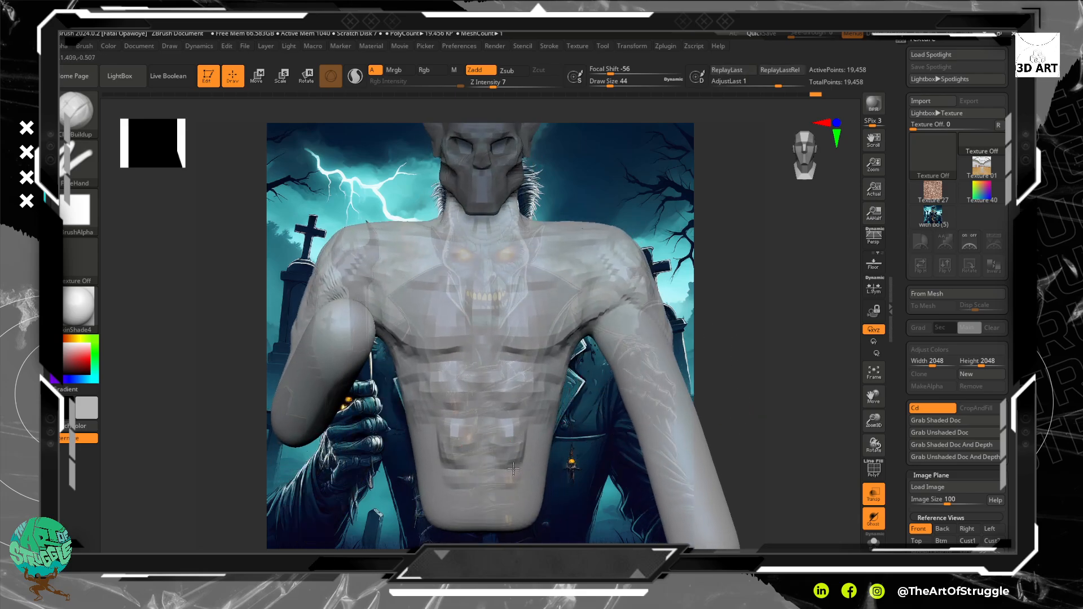
mouse_move(498, 507)
mouse_down()
mouse_move(496, 478)
mouse_move(504, 490)
mouse_up()
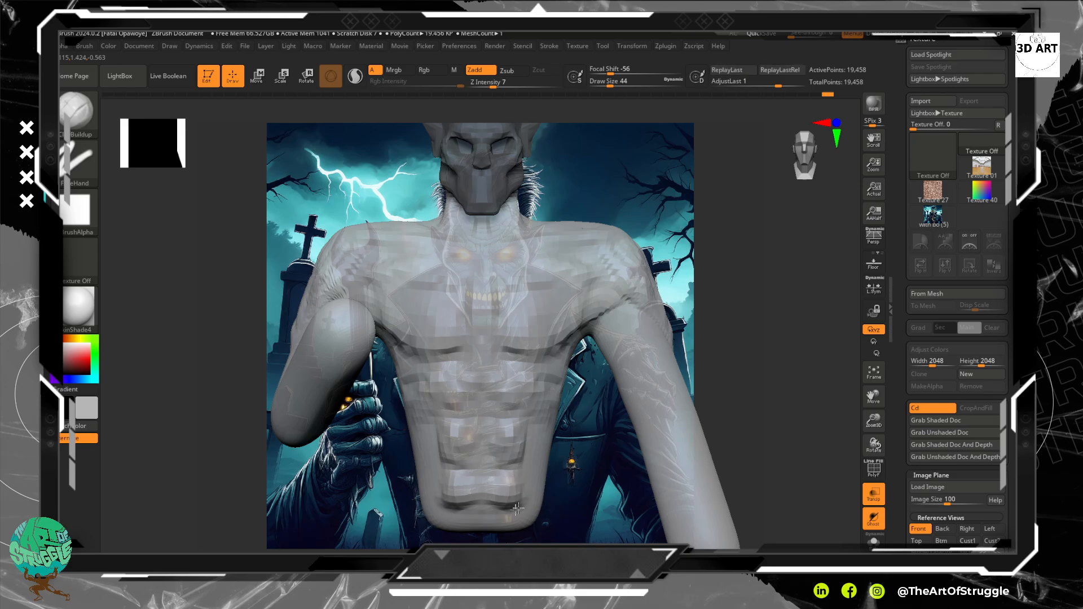
mouse_move(508, 510)
mouse_down()
mouse_move(501, 503)
mouse_move(508, 513)
mouse_move(523, 492)
mouse_move(532, 443)
mouse_move(521, 464)
mouse_up()
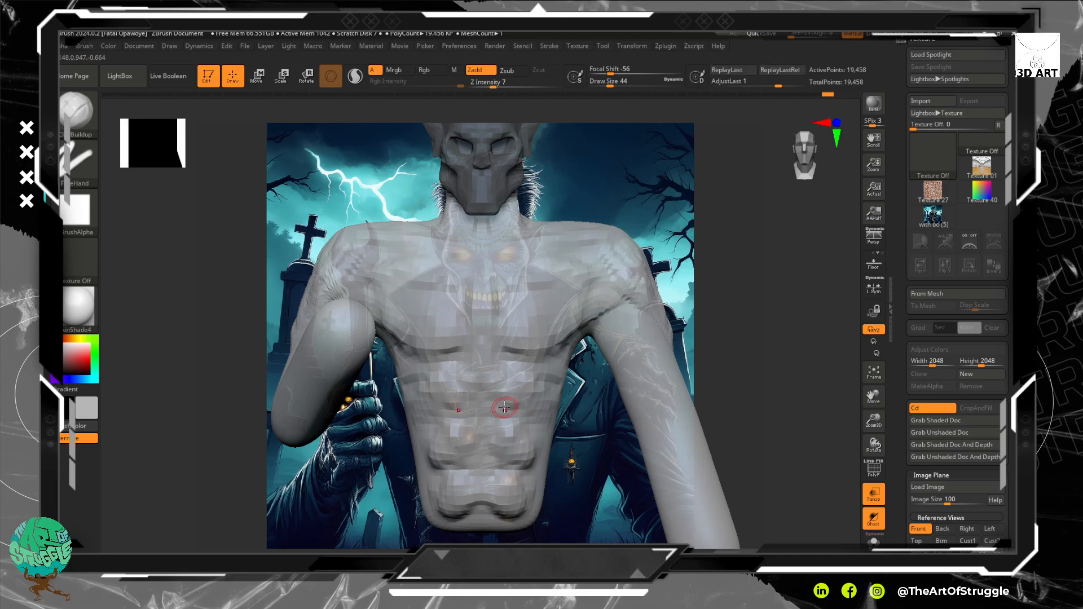
Smooth the clay strokes on the abdomen from the front and along its side.
key(shift)
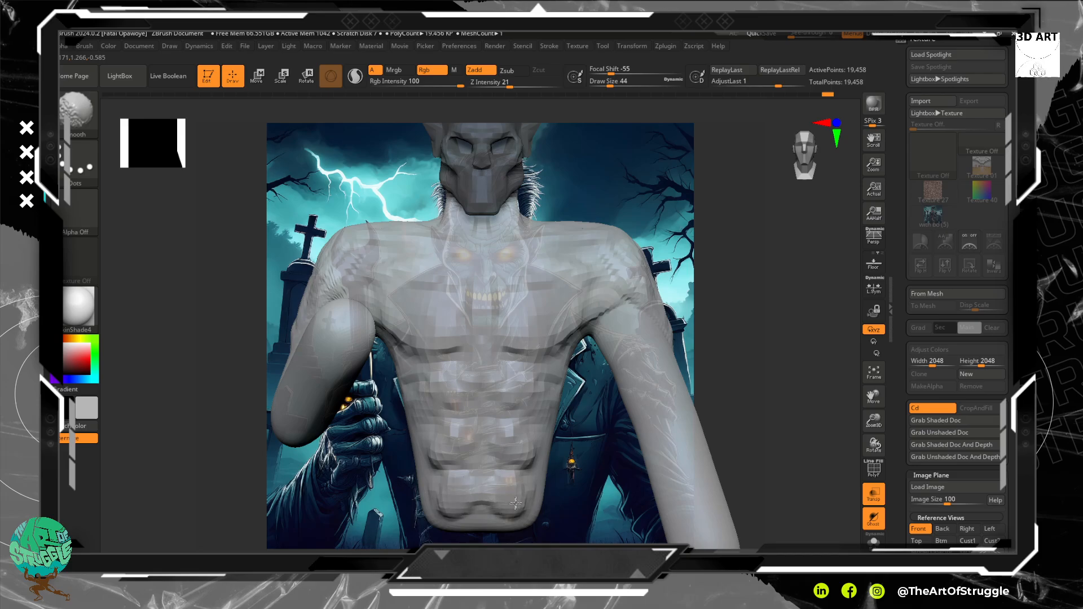
mouse_move(525, 452)
shift+mouse_down()
mouse_move(508, 442)
mouse_move(510, 386)
shift+mouse_up()
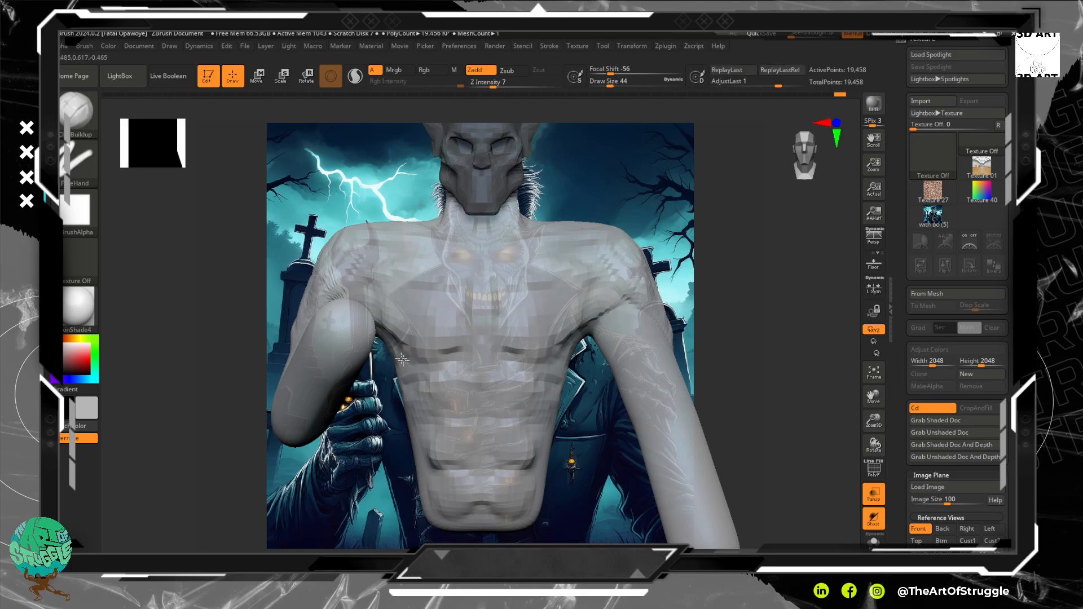
right_drag(400, 361, 427, 401)
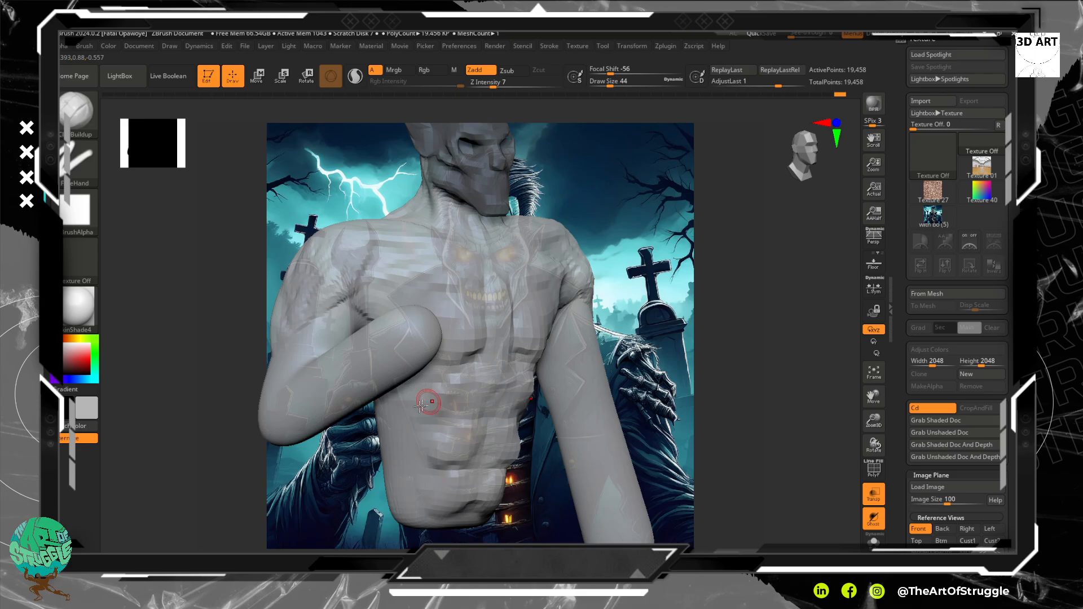
mouse_move(720, 389)
mouse_down()
mouse_move(740, 356)
mouse_move(813, 395)
mouse_up()
shift+drag(463, 438, 444, 454)
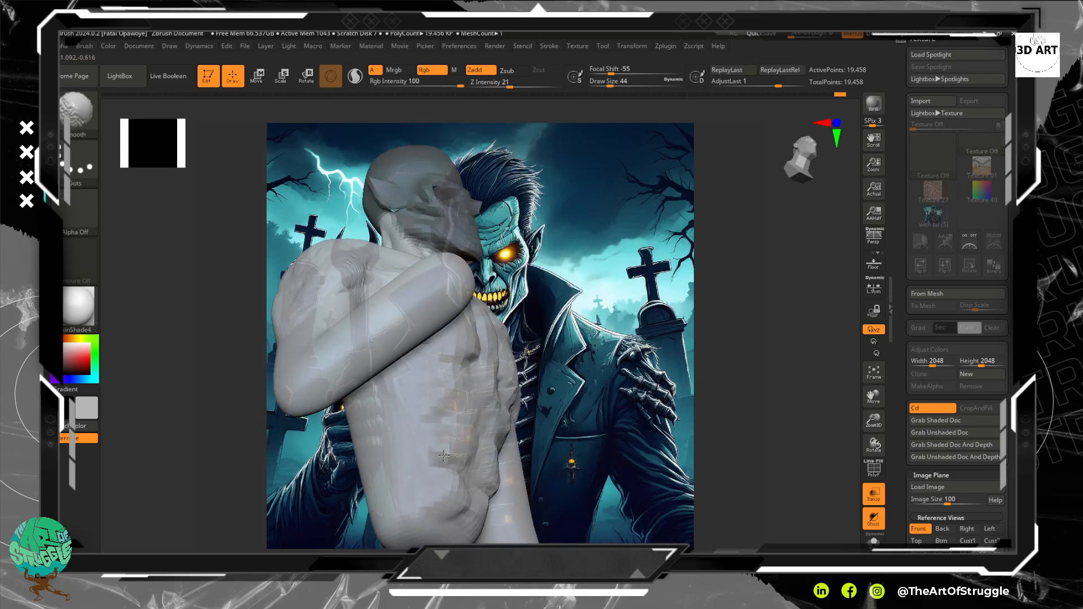
shift+drag(453, 501, 472, 521)
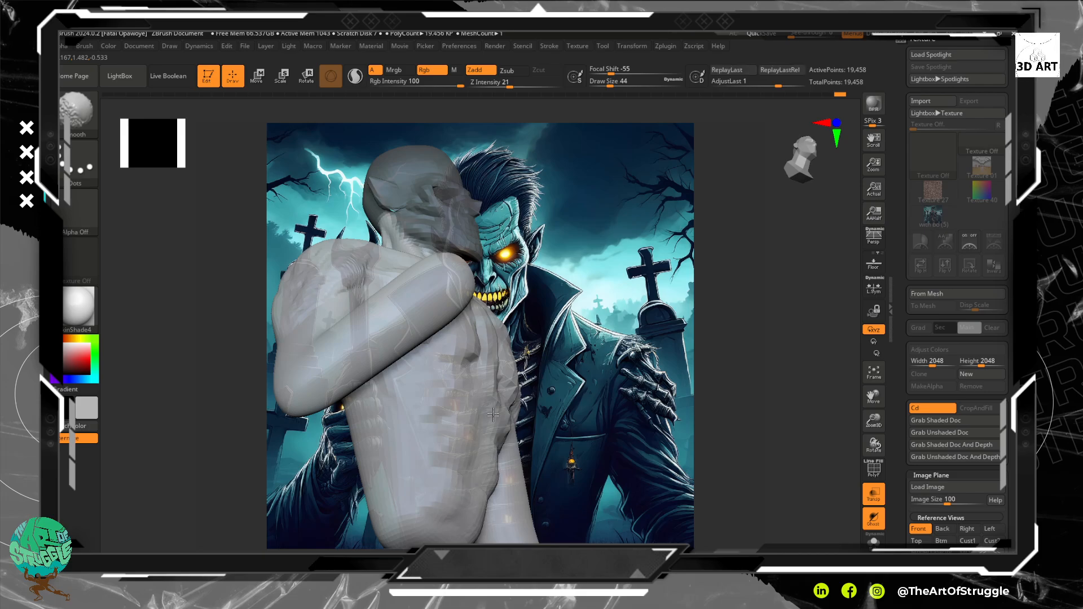
mouse_move(743, 399)
mouse_down()
mouse_move(774, 365)
mouse_move(674, 382)
mouse_up()
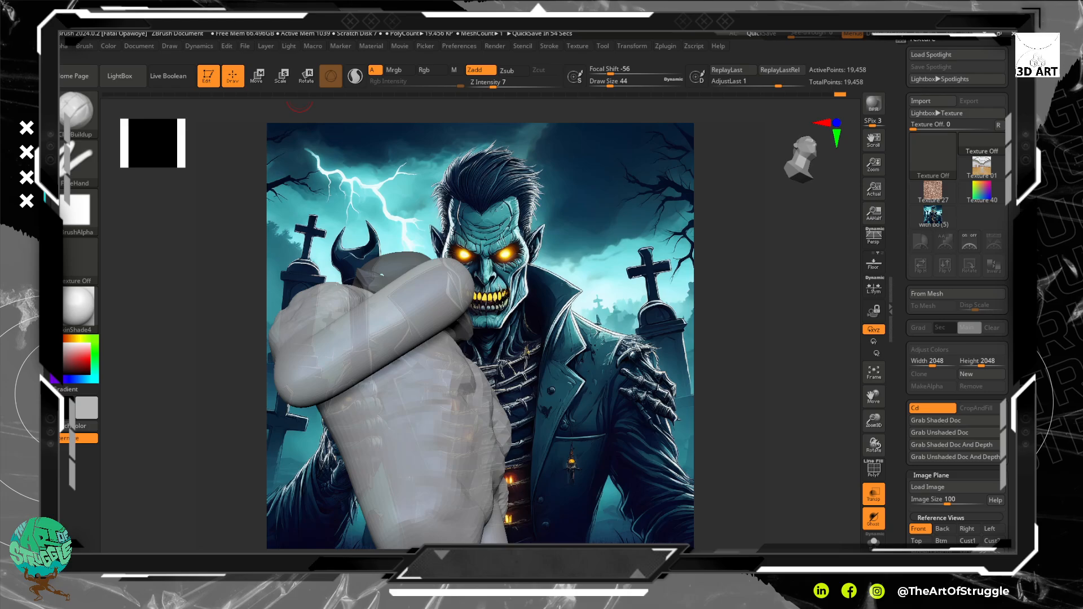
drag(655, 370, 621, 403)
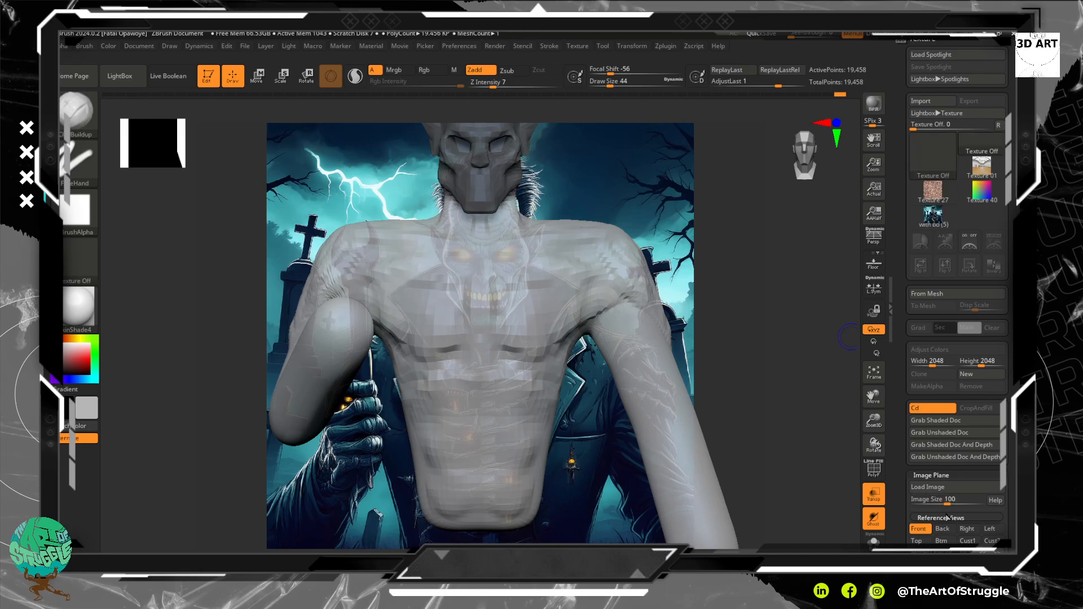
Select the DamStandard brush and carve the creases between the abdominal muscles and along the sides of the abdomen.
alt+drag(790, 308, 801, 413)
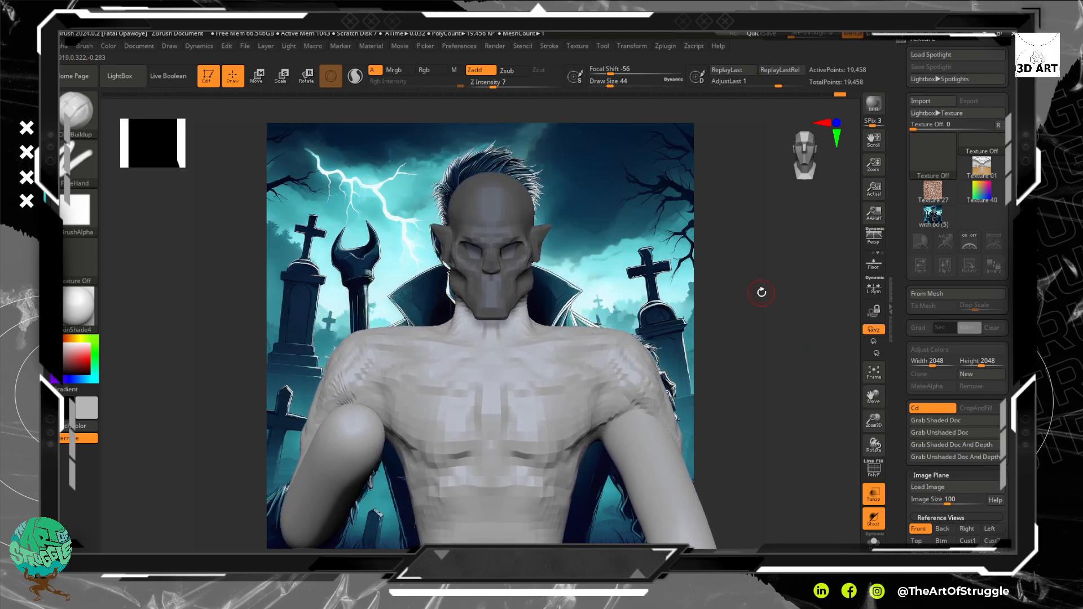
alt+drag(743, 377, 720, 295)
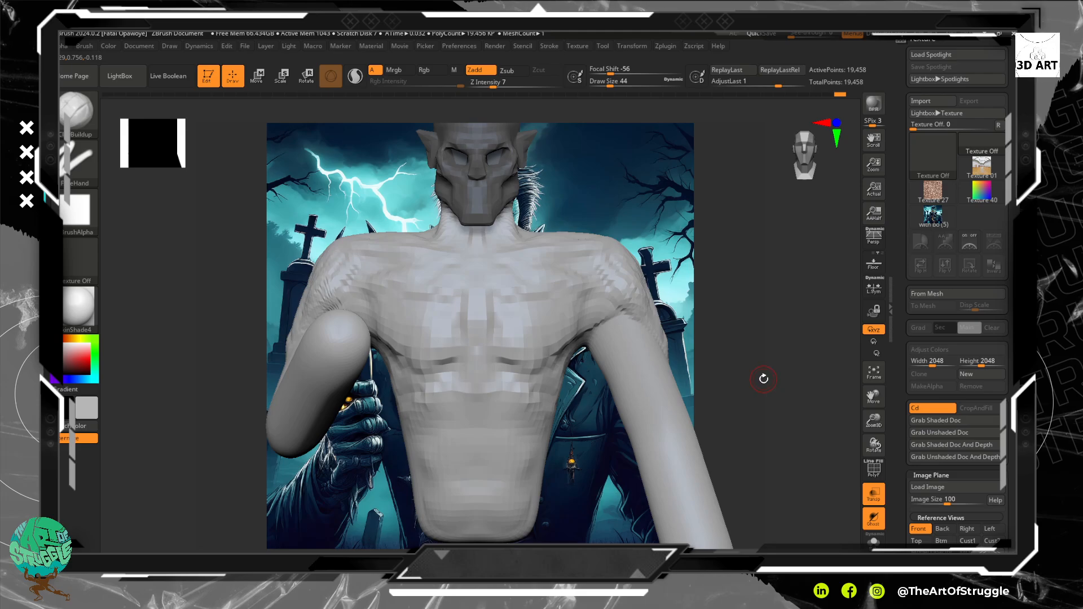
drag(762, 376, 767, 368)
key(b)
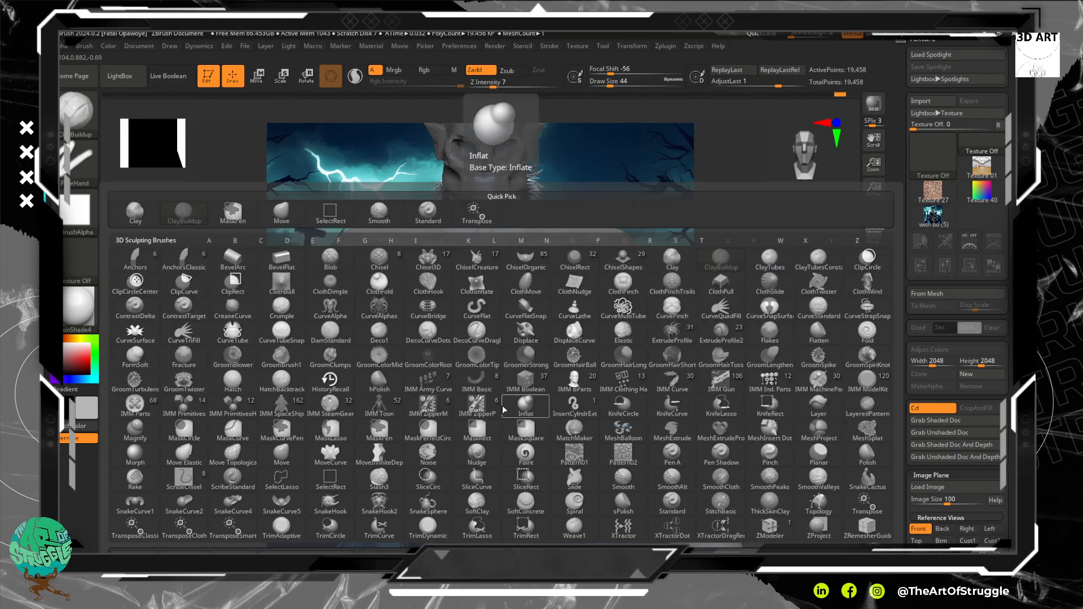
key(s)
key(t)
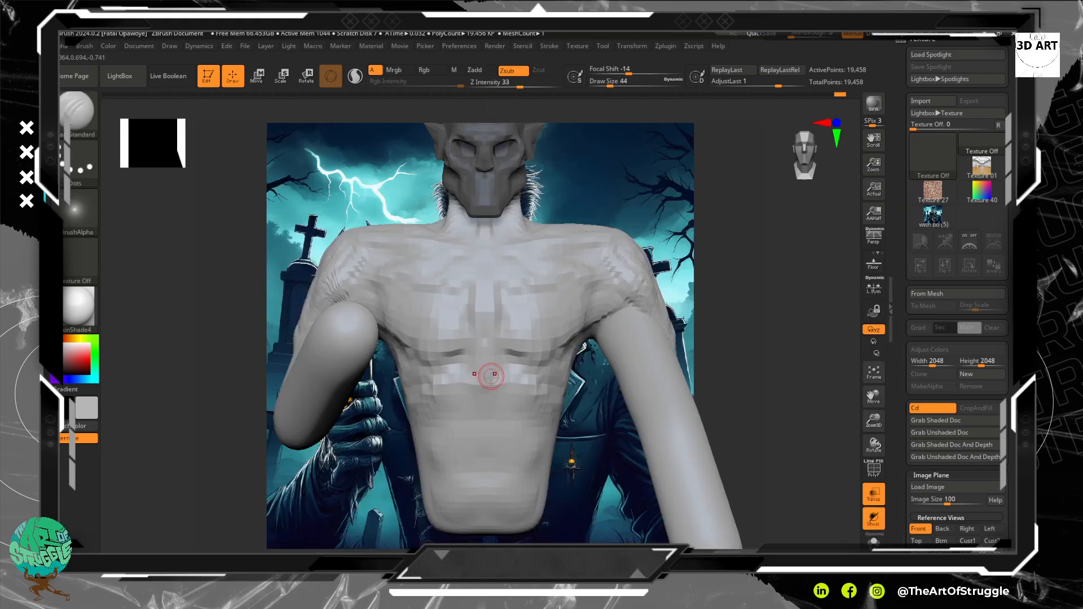
mouse_move(525, 371)
mouse_down()
mouse_move(533, 384)
mouse_move(482, 393)
mouse_up()
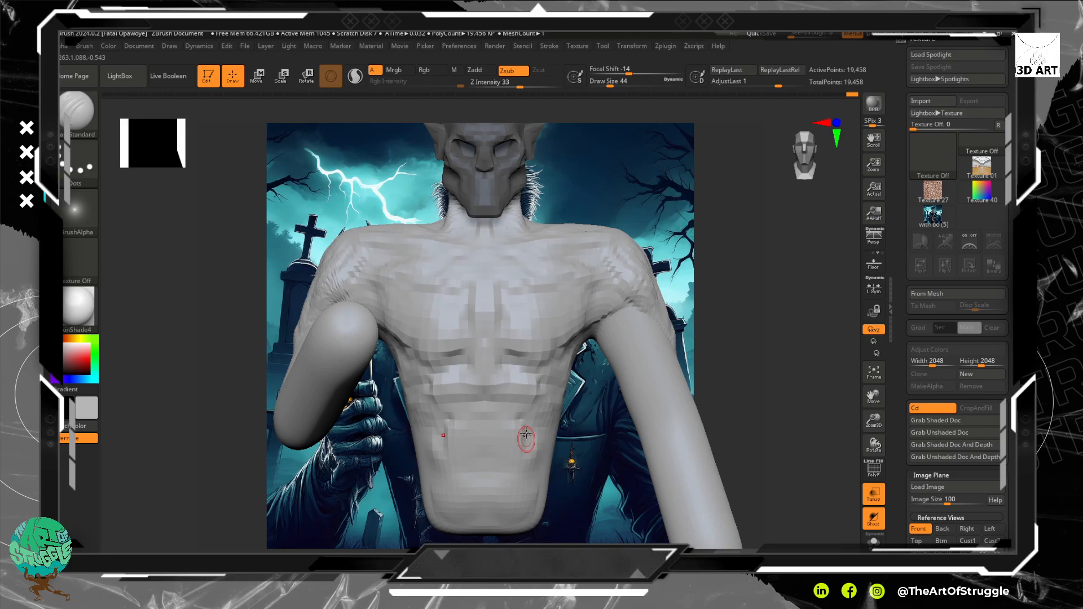
drag(531, 414, 532, 443)
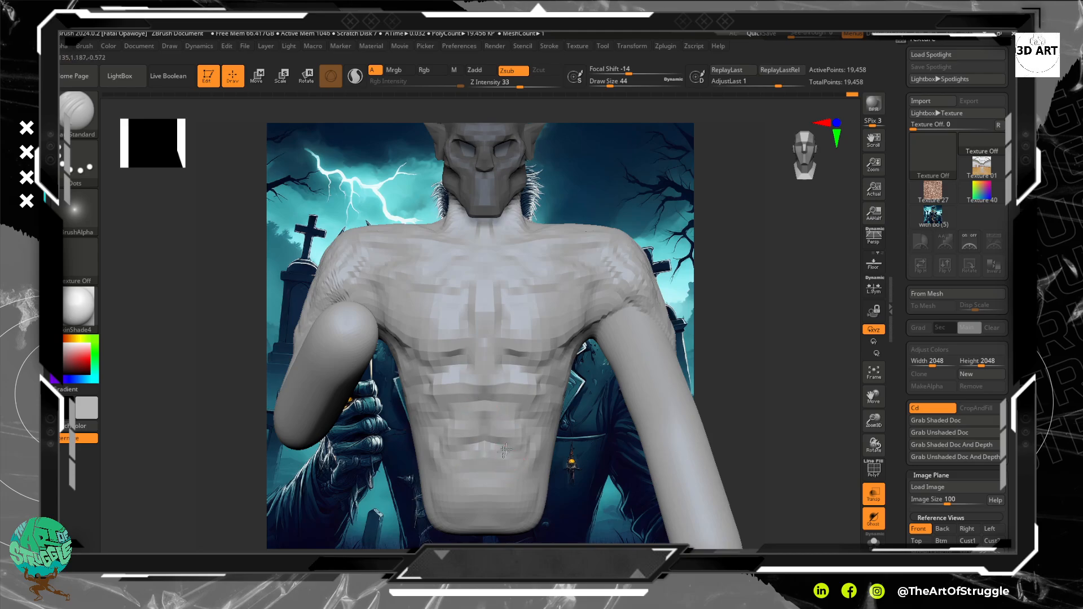
mouse_move(501, 472)
mouse_down()
mouse_move(520, 478)
mouse_move(501, 472)
mouse_move(519, 478)
mouse_move(515, 513)
mouse_move(483, 479)
mouse_move(490, 510)
mouse_up()
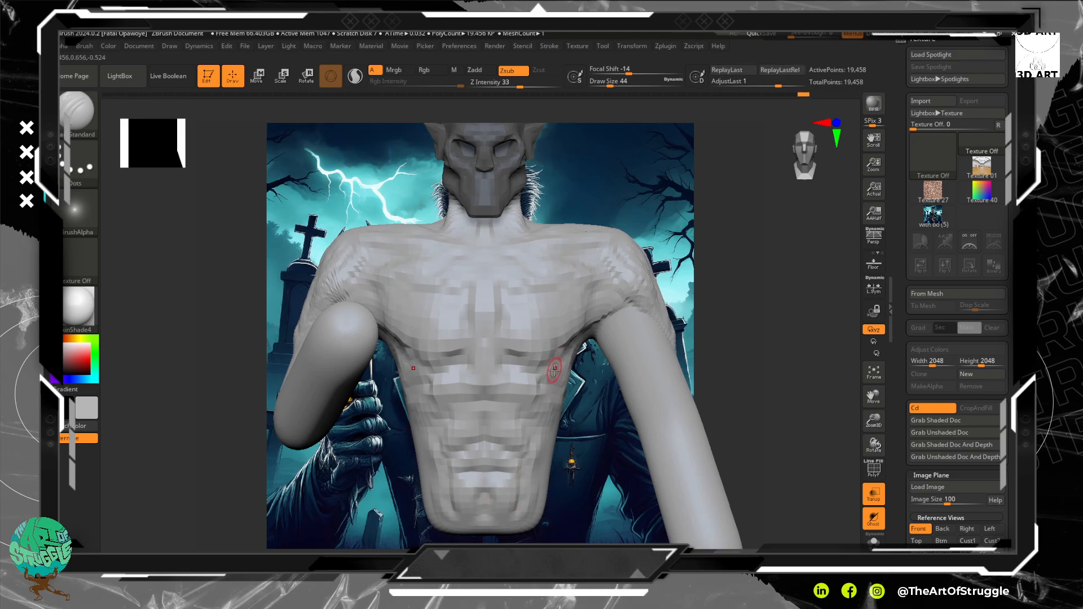
drag(560, 403, 545, 468)
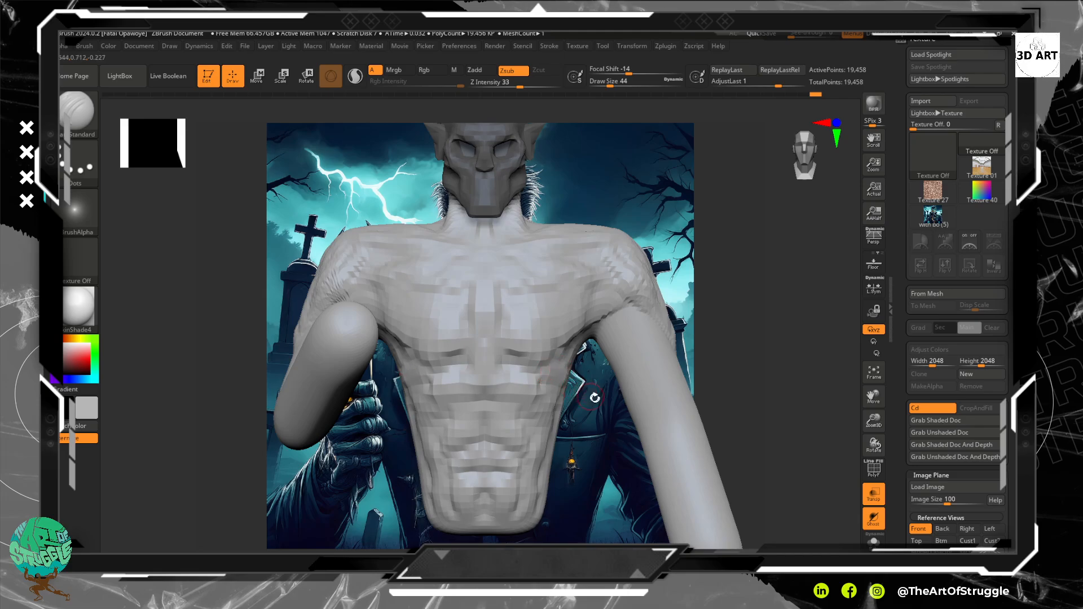
Carve grooves down the back of the neck and along the spine, and smooth the upper back.
drag(742, 367, 700, 364)
key(ctrl)
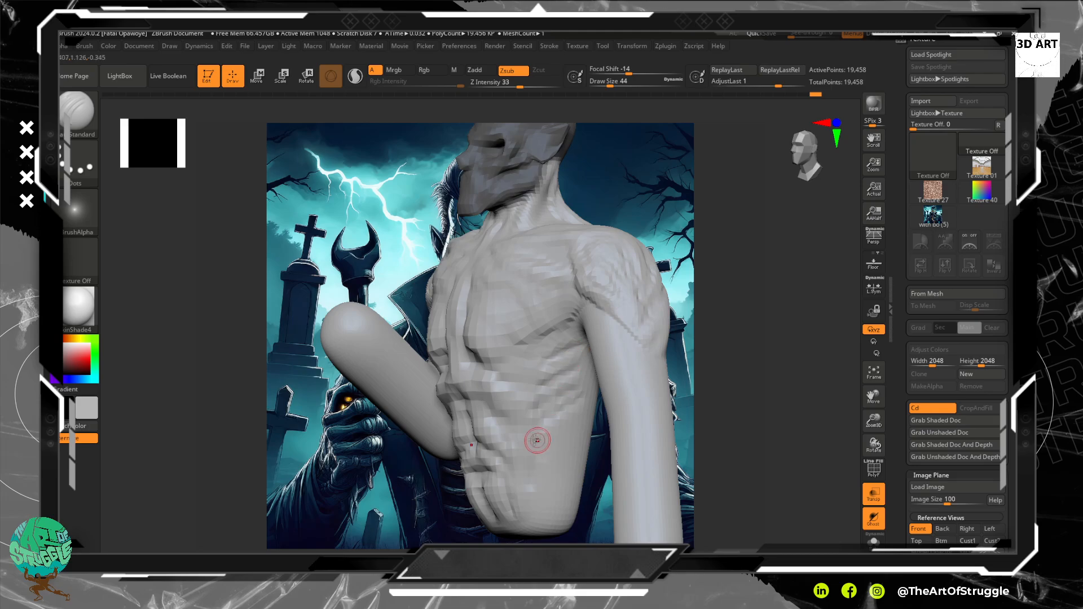
mouse_move(783, 382)
mouse_down()
mouse_move(813, 370)
mouse_move(747, 418)
mouse_move(666, 350)
mouse_up()
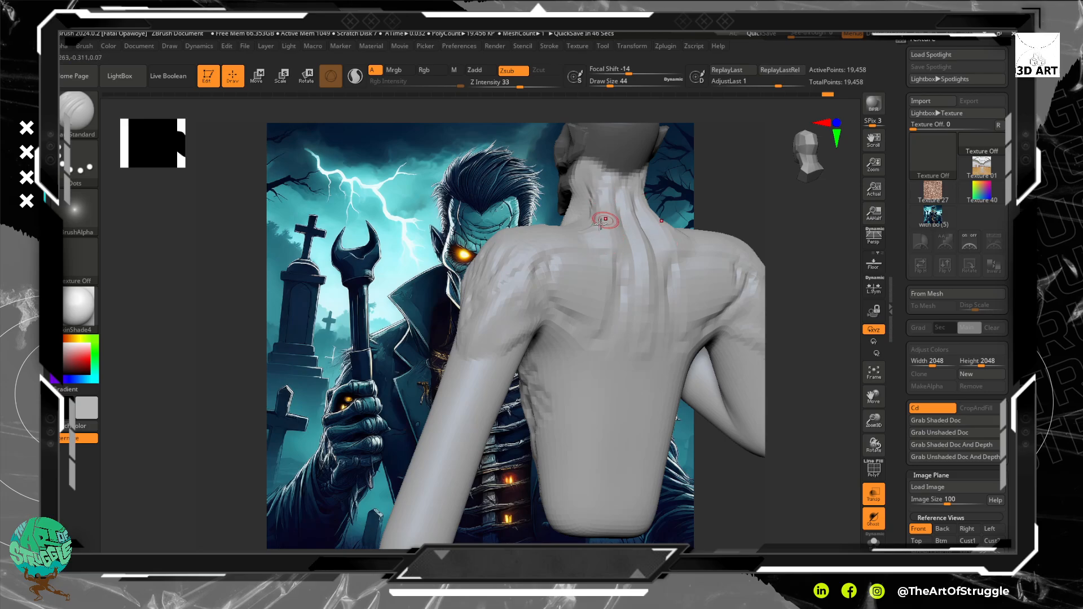
mouse_move(620, 278)
mouse_down()
mouse_move(632, 296)
mouse_move(625, 353)
mouse_up()
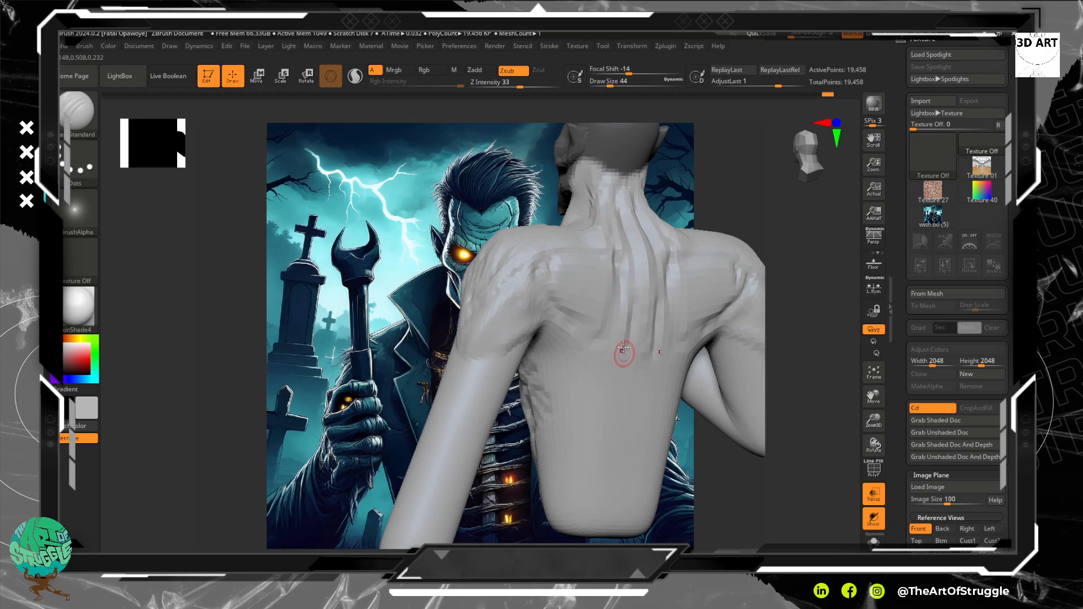
key(shift)
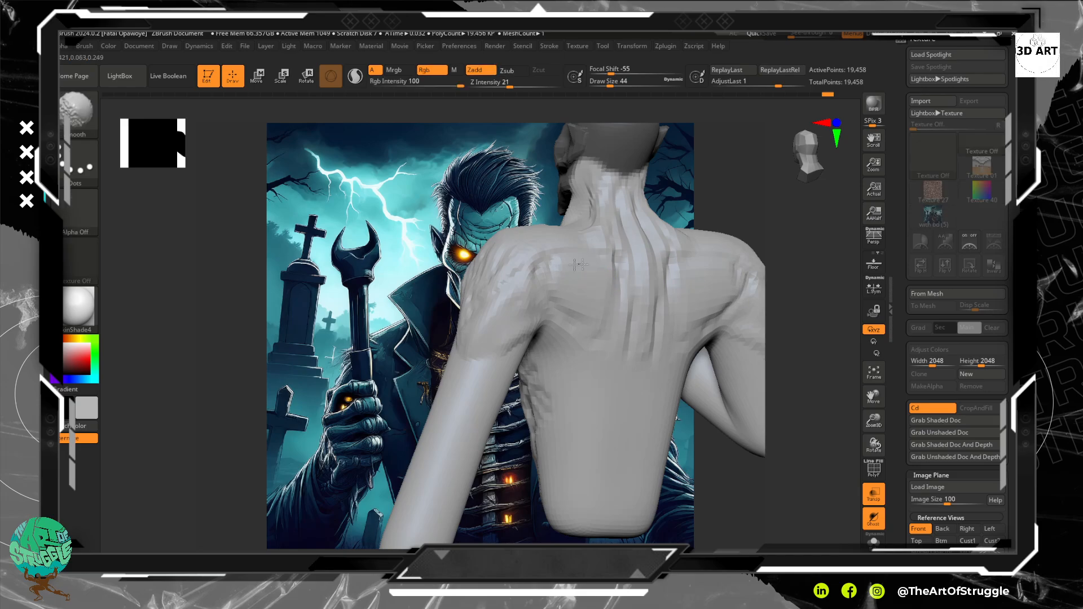
key(alt)
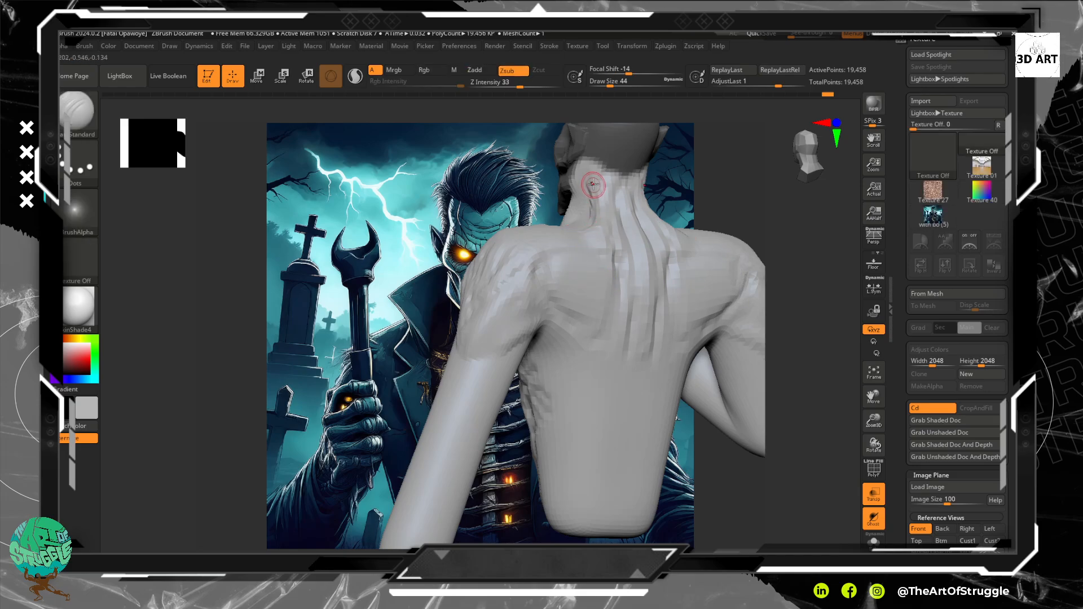
Carve the muscle creases around the shoulder blades and down the lower back to the base of the torso.
mouse_move(522, 240)
mouse_down()
mouse_move(566, 323)
mouse_move(602, 338)
mouse_up()
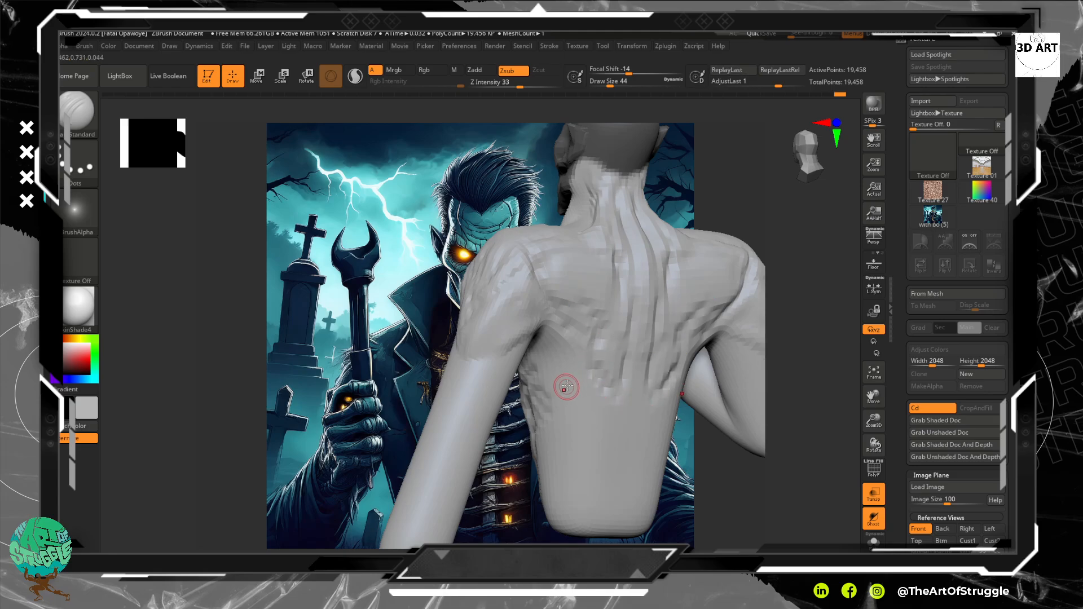
drag(597, 367, 553, 384)
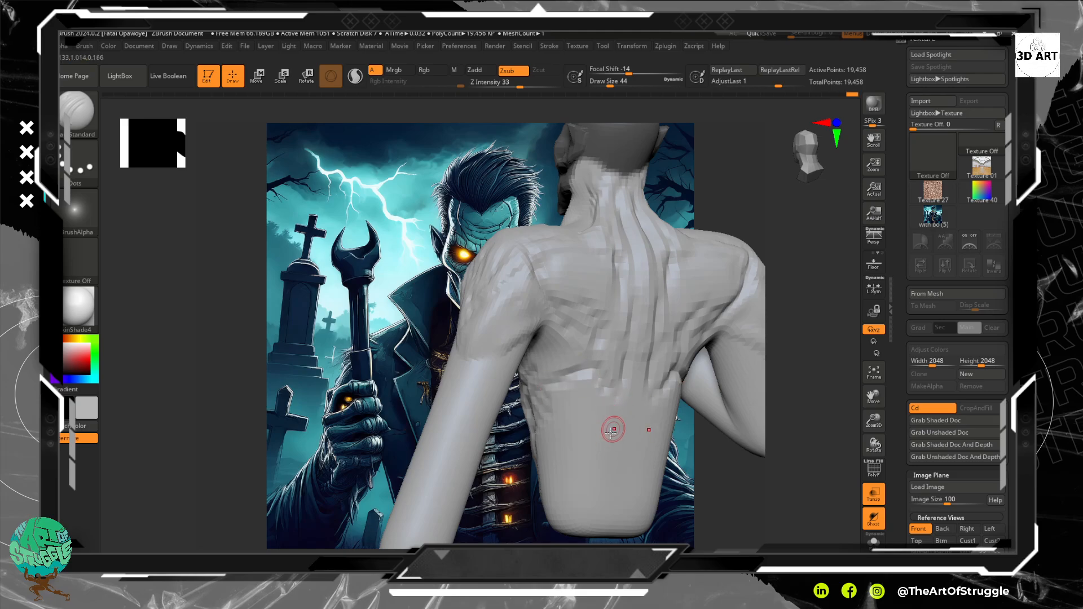
drag(616, 397, 597, 471)
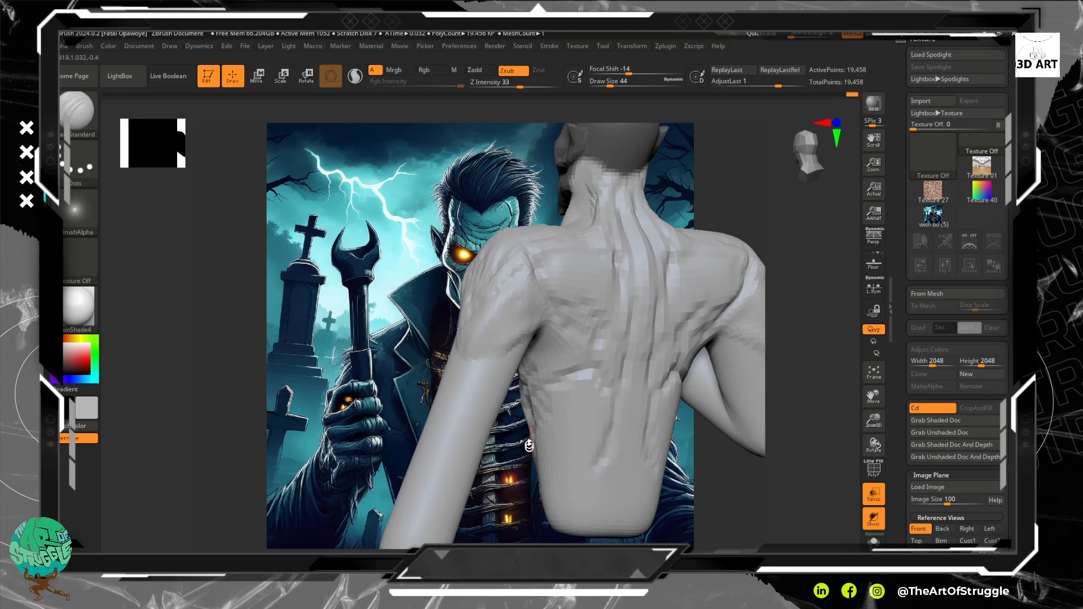
drag(539, 464, 581, 477)
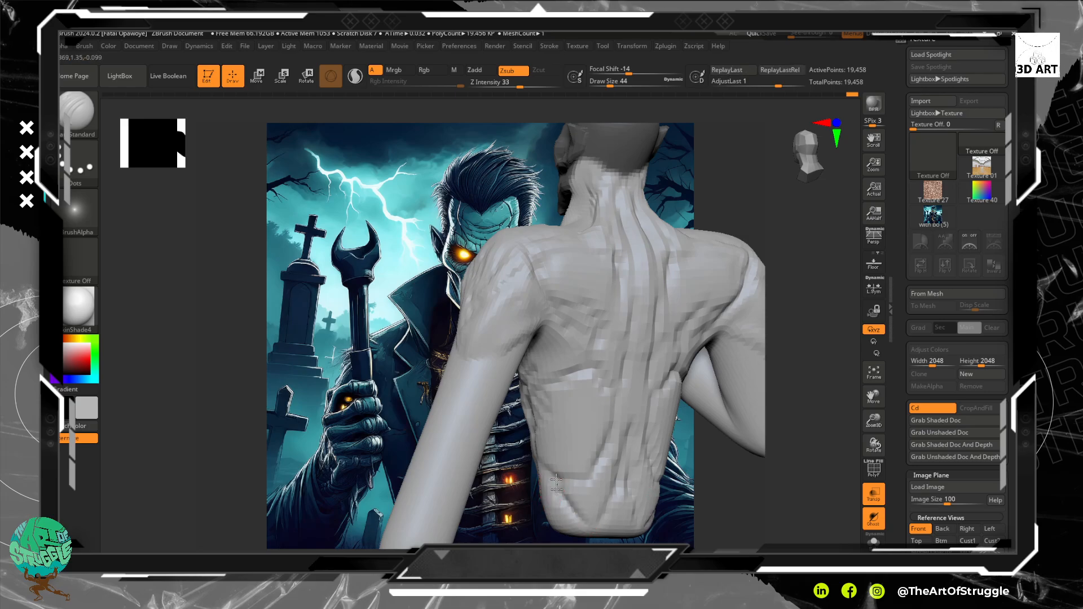
Carve the muscle creases on the back of the upper arm, undoing and redrawing the stroke above the elbow.
drag(810, 494, 795, 477)
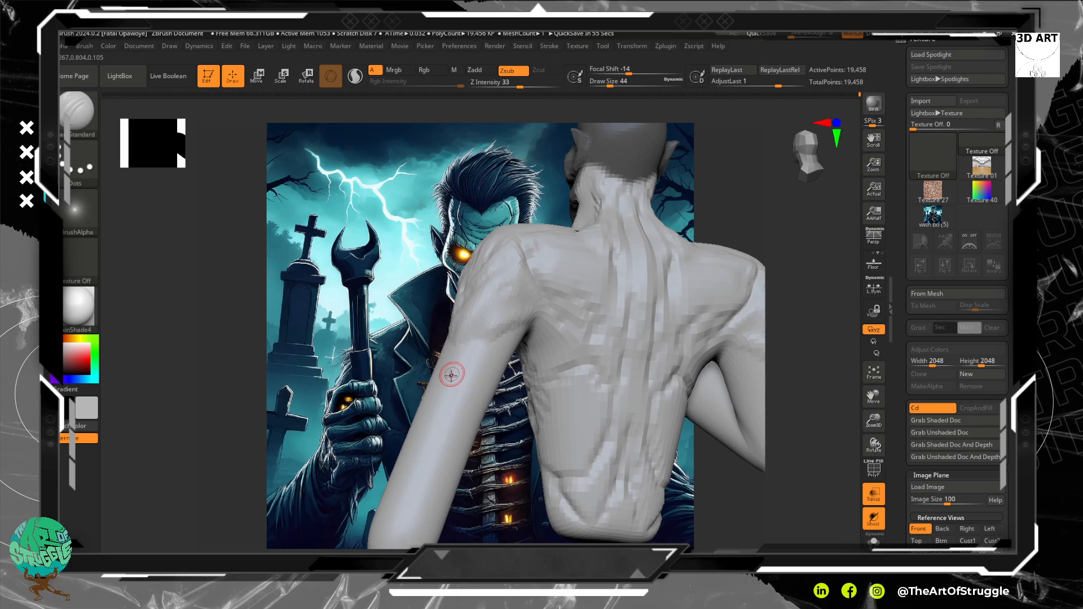
drag(482, 339, 465, 384)
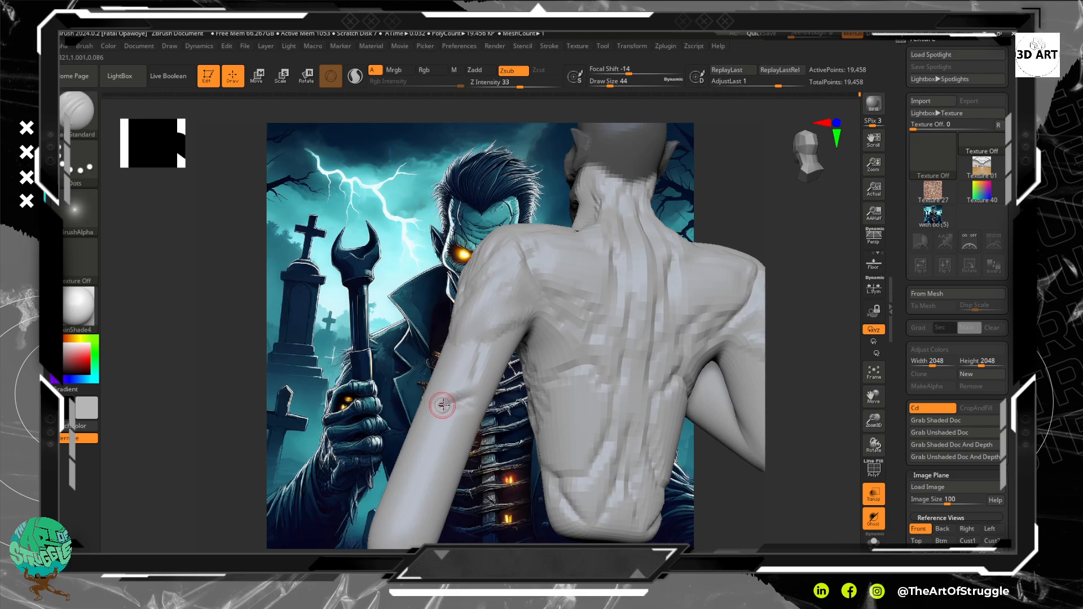
key(ctrl)
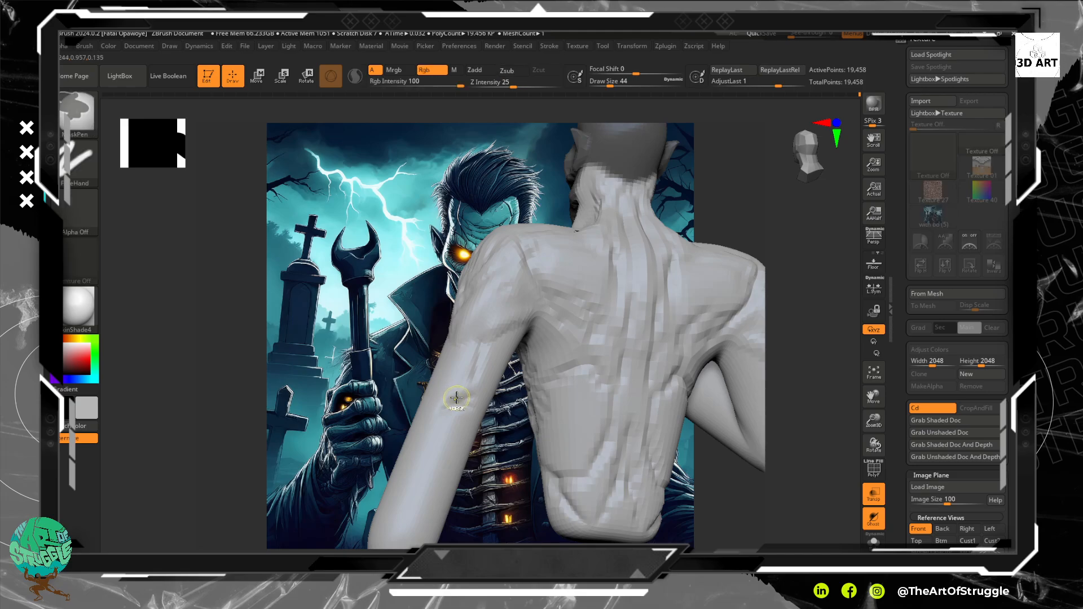
drag(447, 407, 468, 397)
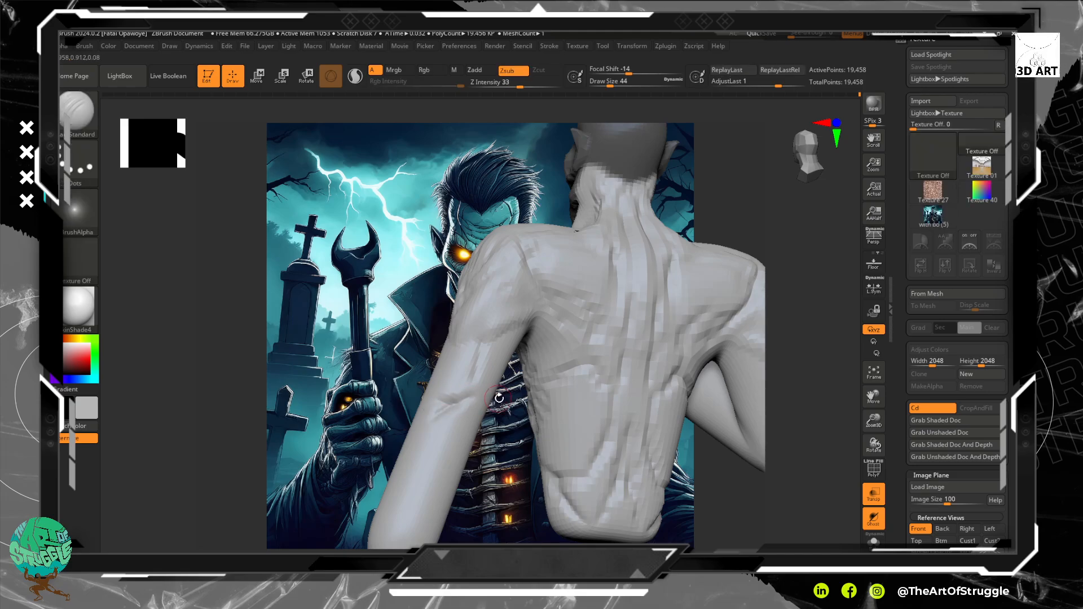
Switch to the ClayBuildup brush and build up the muscle on the back of the upper arm above the elbow.
drag(789, 546, 634, 442)
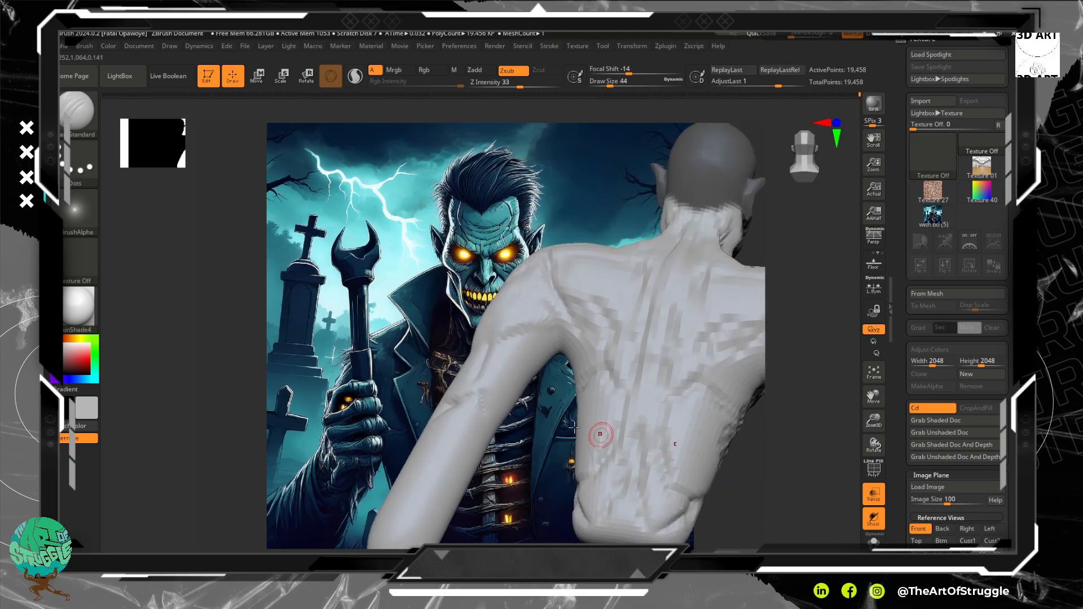
key(b)
key(c)
key(b)
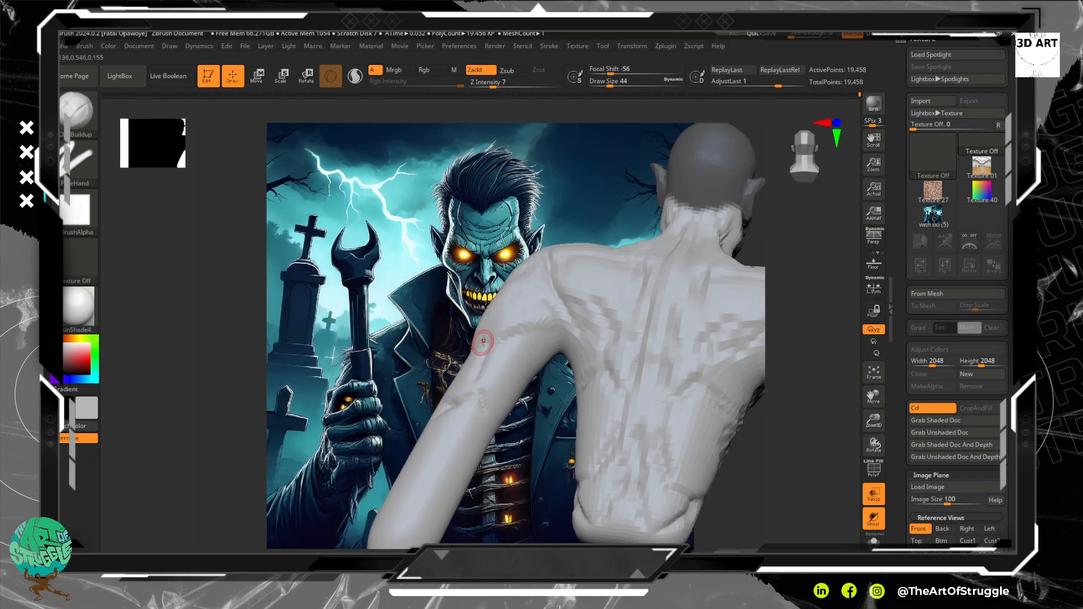
mouse_move(509, 344)
mouse_down()
mouse_move(484, 385)
mouse_move(508, 412)
mouse_move(497, 414)
mouse_up()
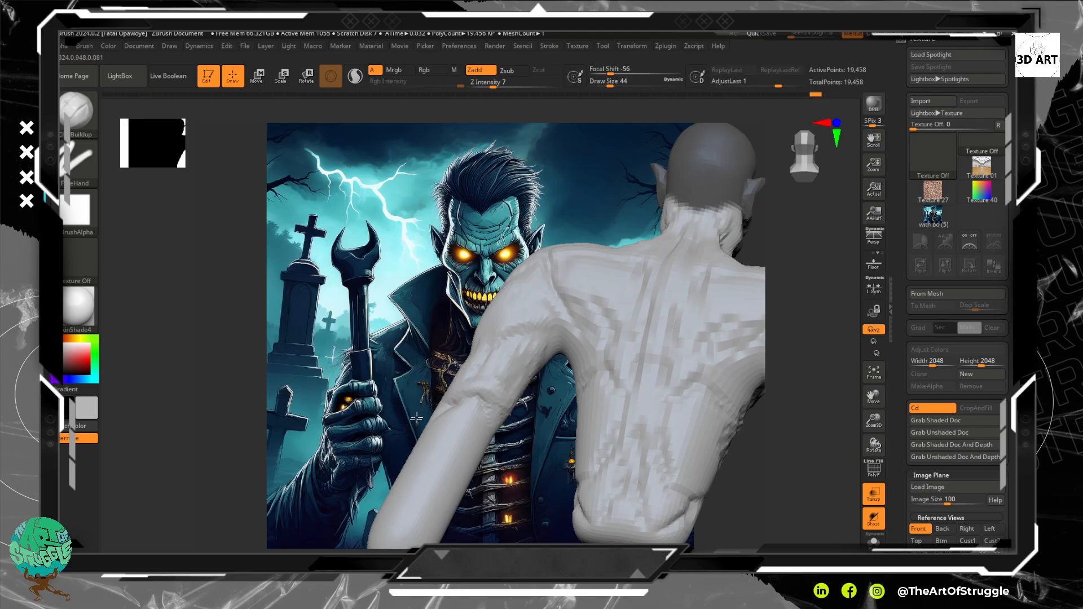
Build up the back of the elbow with the ClayBuildup brush and smooth the muscle just above it.
right_drag(453, 391, 474, 393)
drag(708, 370, 751, 375)
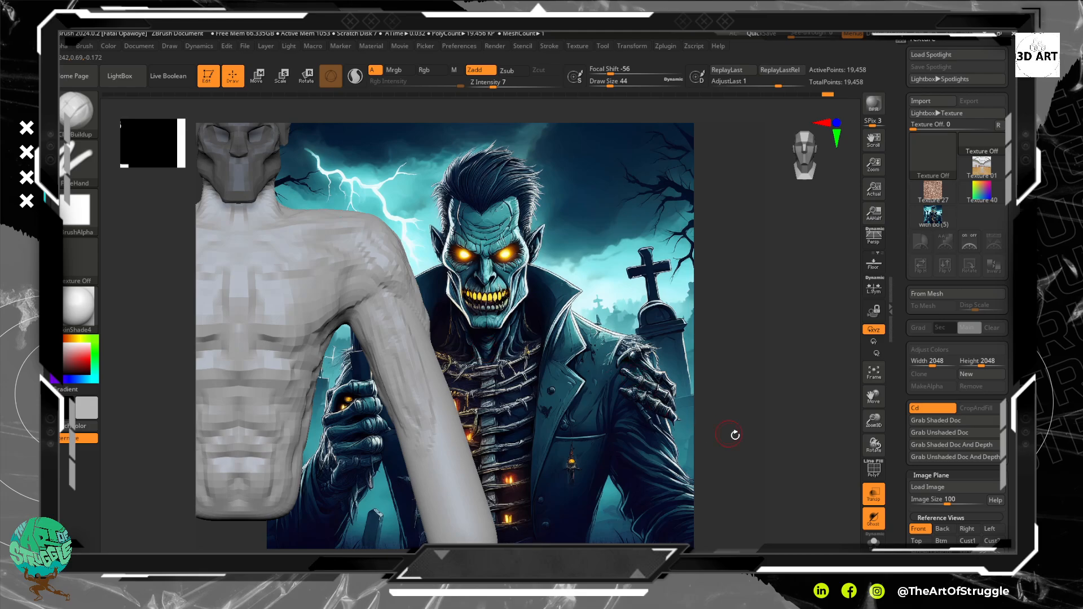
mouse_move(801, 407)
mouse_down()
mouse_move(764, 411)
mouse_move(536, 343)
mouse_up()
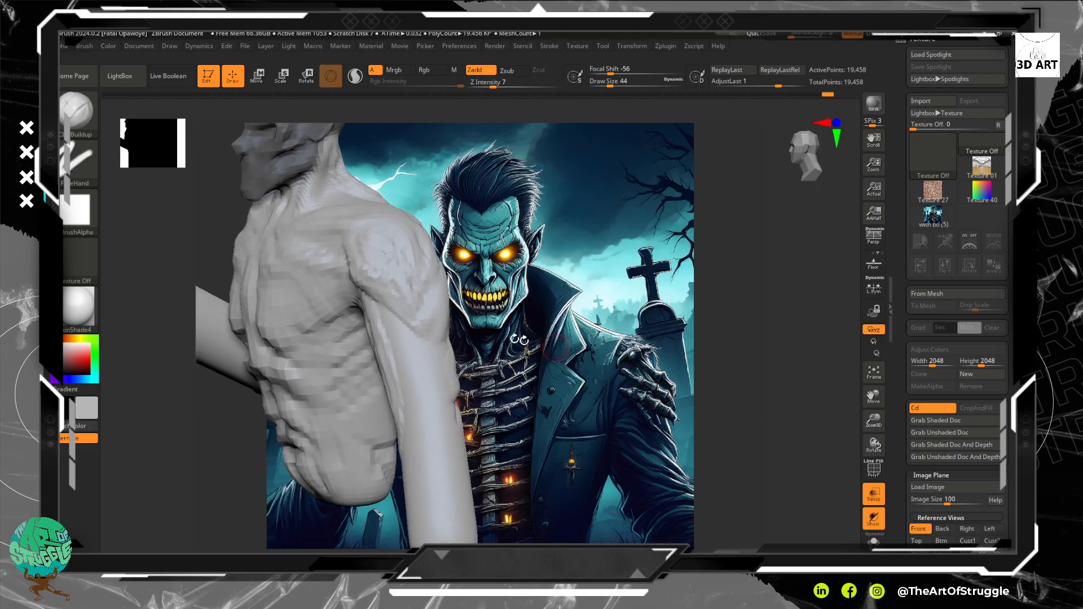
mouse_move(707, 405)
mouse_down()
mouse_move(406, 316)
mouse_move(384, 350)
mouse_up()
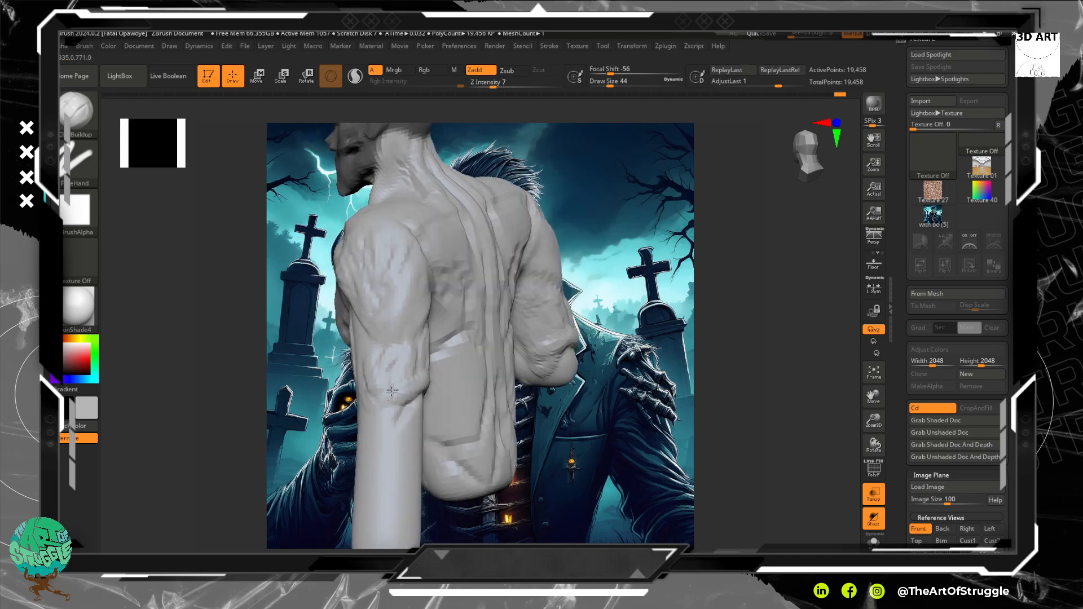
mouse_move(367, 383)
mouse_down()
mouse_move(361, 342)
mouse_move(370, 405)
mouse_up()
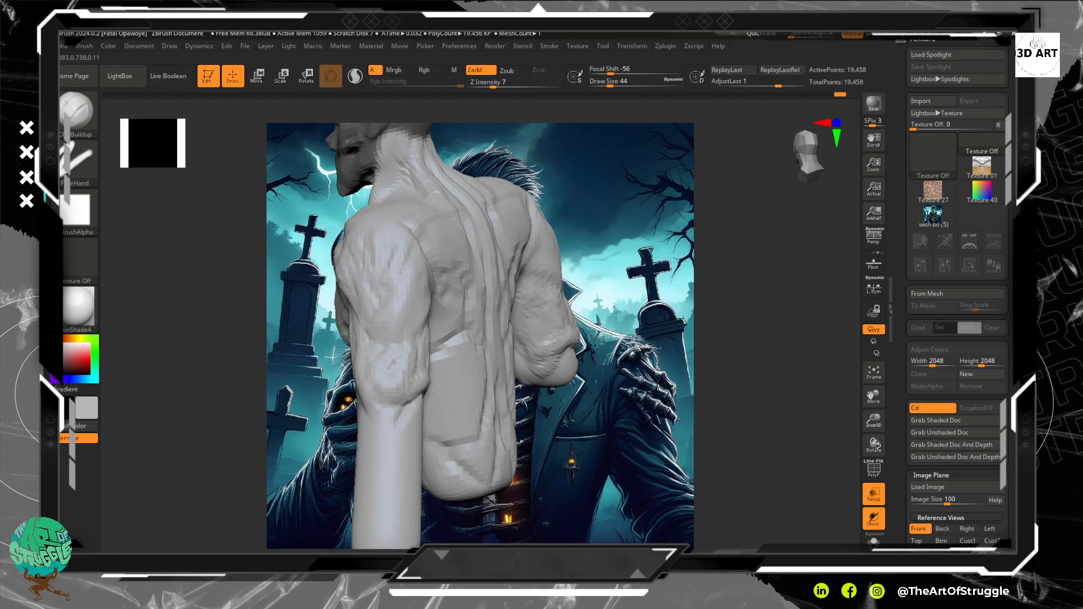
key(shift)
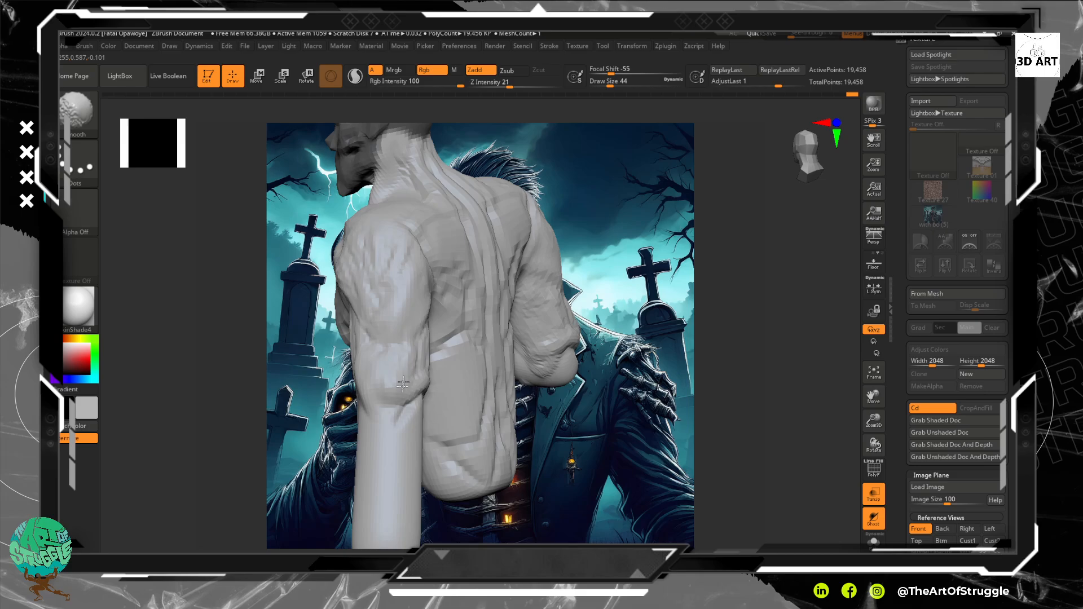
shift+drag(417, 361, 426, 348)
Add ClayBuildup strokes down the muscle above the elbow and lengthwise along the back of the forearm.
drag(753, 426, 713, 418)
mouse_move(388, 337)
mouse_down()
mouse_move(389, 384)
mouse_move(405, 390)
mouse_up()
mouse_move(423, 333)
mouse_down()
mouse_move(419, 373)
mouse_move(430, 394)
mouse_up()
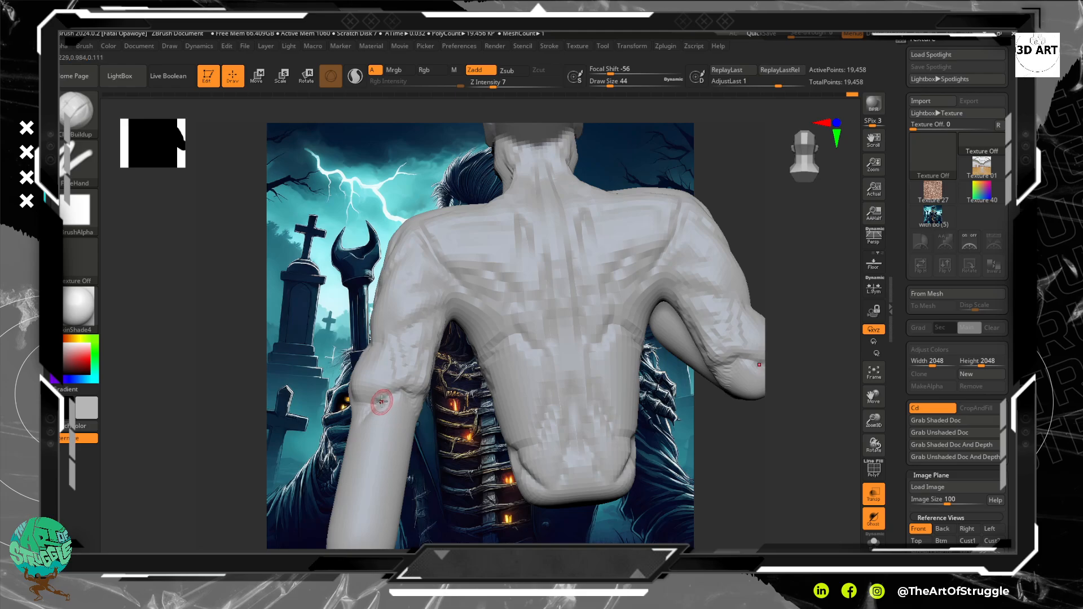
drag(394, 395, 381, 488)
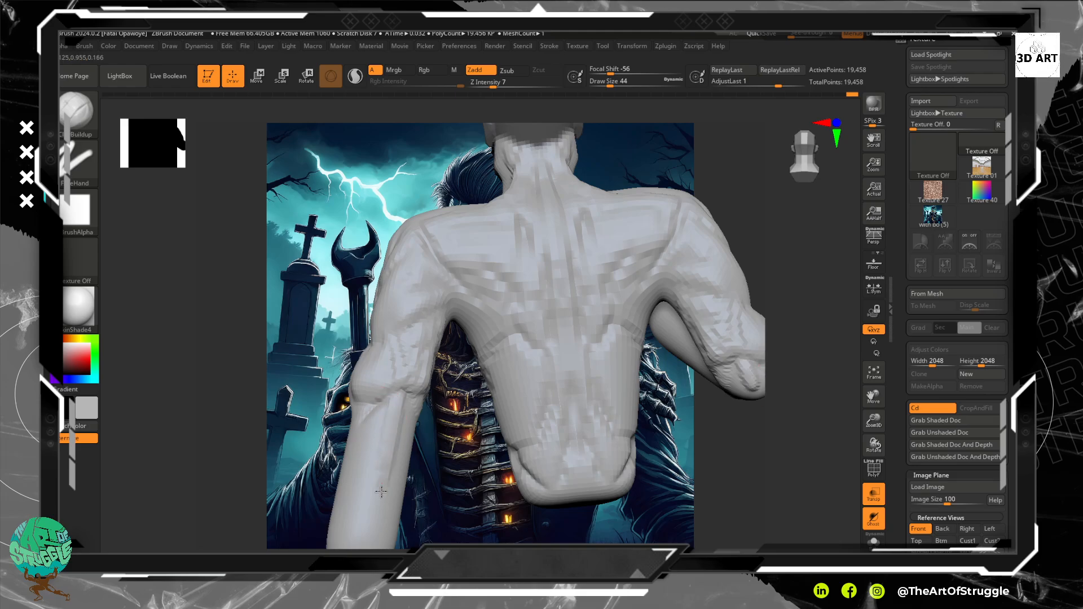
drag(382, 413, 372, 501)
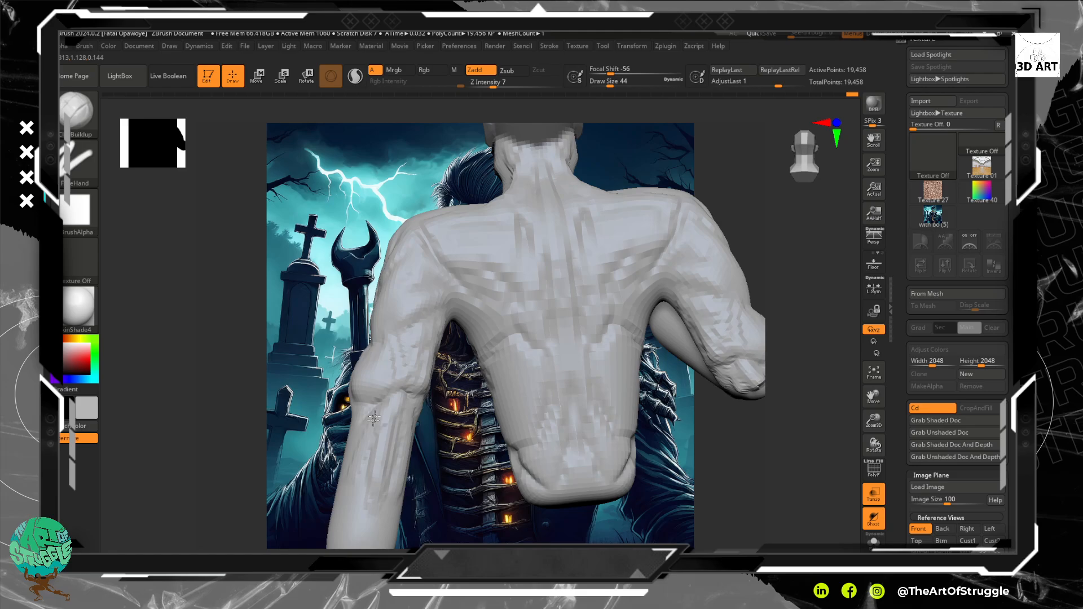
Switch to the ClayTubes brush and fill out the muscle on the back of the forearm below the elbow.
key(b)
key(c)
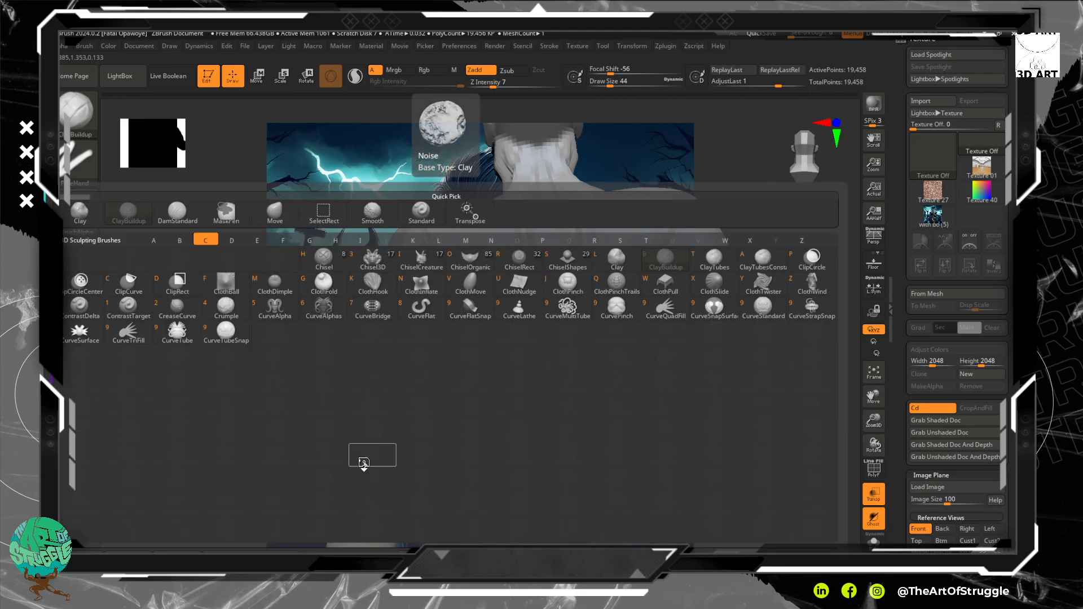
key(t)
mouse_move(370, 408)
mouse_down()
mouse_move(364, 484)
mouse_move(387, 455)
mouse_move(393, 510)
mouse_move(392, 488)
mouse_up()
mouse_move(385, 452)
mouse_down()
mouse_move(388, 477)
mouse_move(363, 497)
mouse_up()
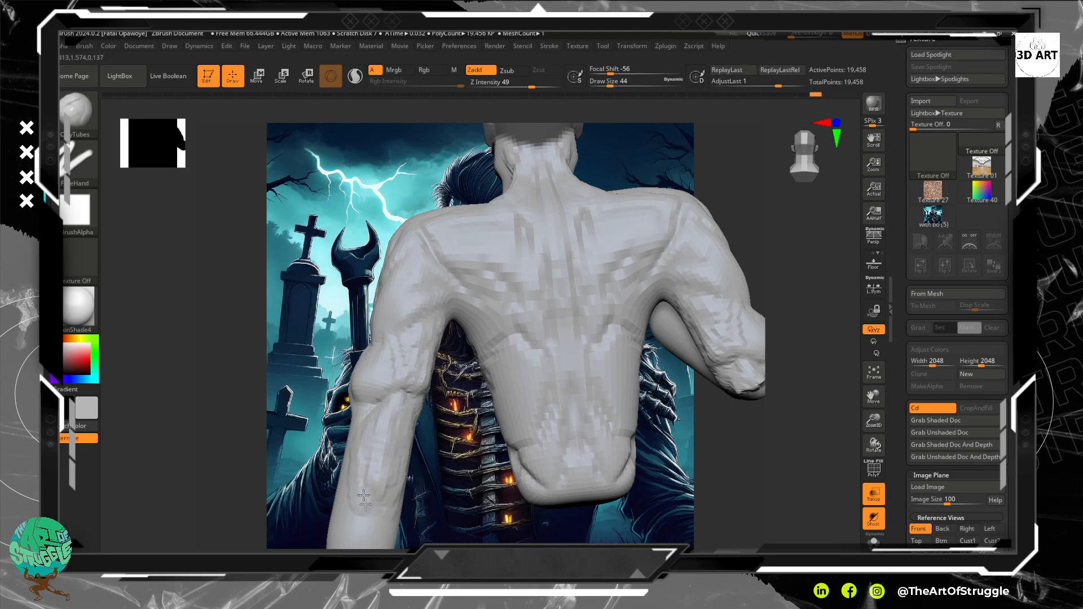
key(shift)
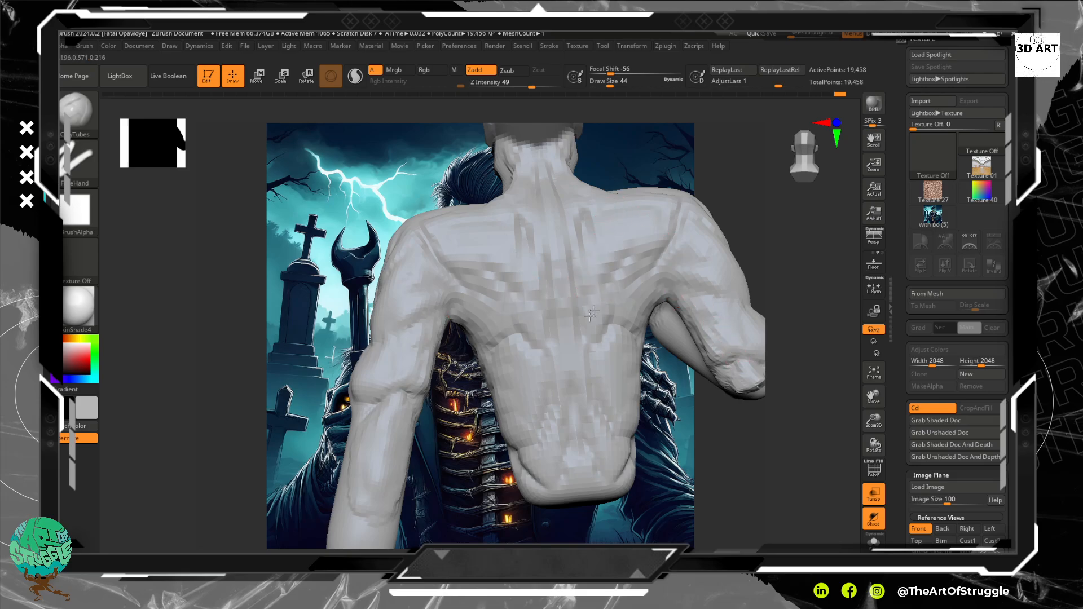
Build up the muscle planes around the shoulder blades and upper back with ClayTubes strokes.
drag(624, 254, 597, 268)
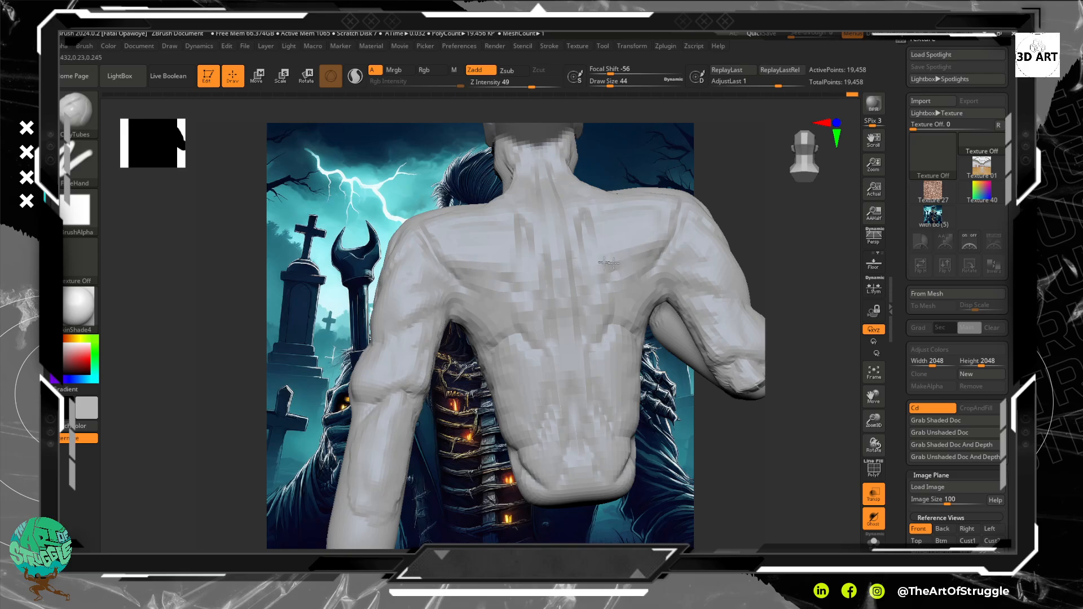
mouse_move(637, 205)
mouse_down()
mouse_move(611, 254)
mouse_move(632, 252)
mouse_up()
drag(595, 306, 584, 343)
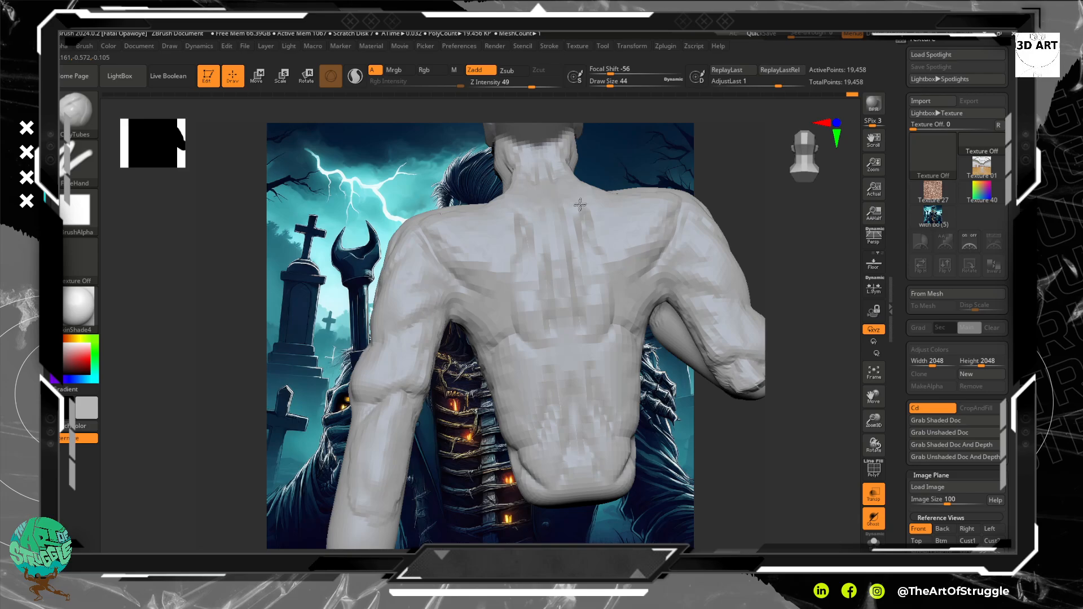
drag(625, 233, 660, 217)
mouse_move(599, 200)
mouse_down()
mouse_move(587, 233)
mouse_move(632, 263)
mouse_move(640, 245)
mouse_up()
mouse_move(745, 265)
mouse_down()
mouse_move(788, 280)
mouse_move(790, 271)
mouse_move(786, 256)
mouse_move(722, 299)
mouse_move(778, 319)
mouse_move(756, 321)
mouse_up()
Smooth the front of the upper arm, shoulder, chest and abdomen with a draw size of 64.
alt+drag(805, 367, 620, 347)
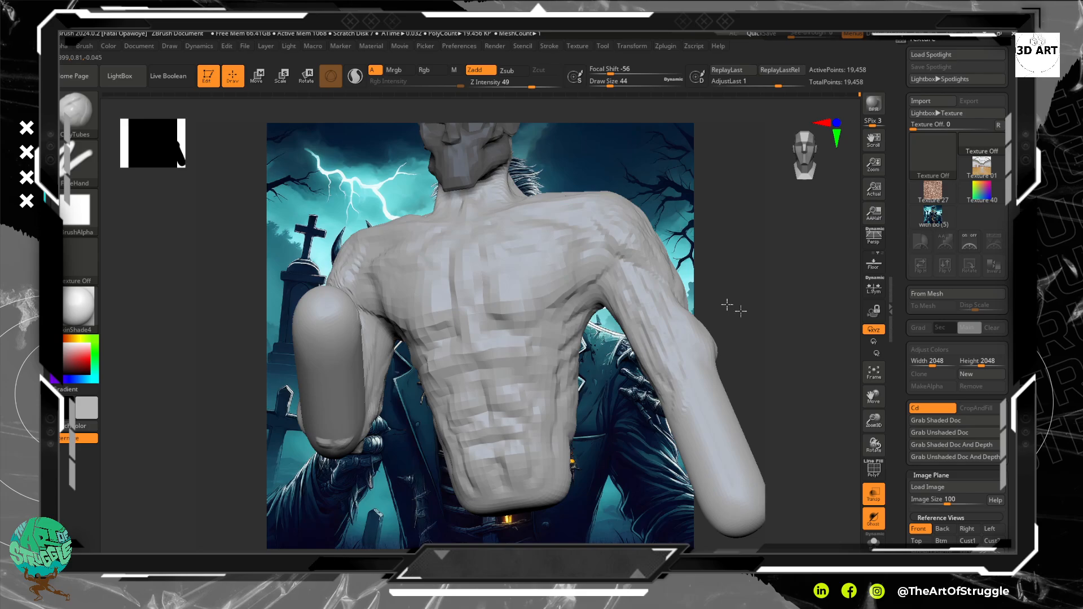
shift+drag(730, 307, 738, 315)
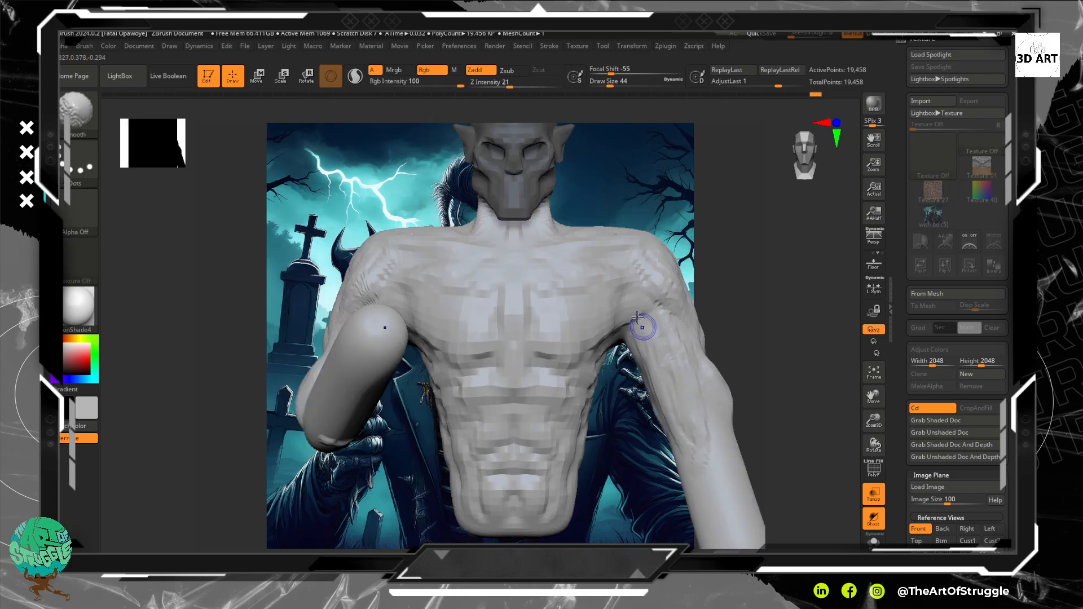
key(shift)
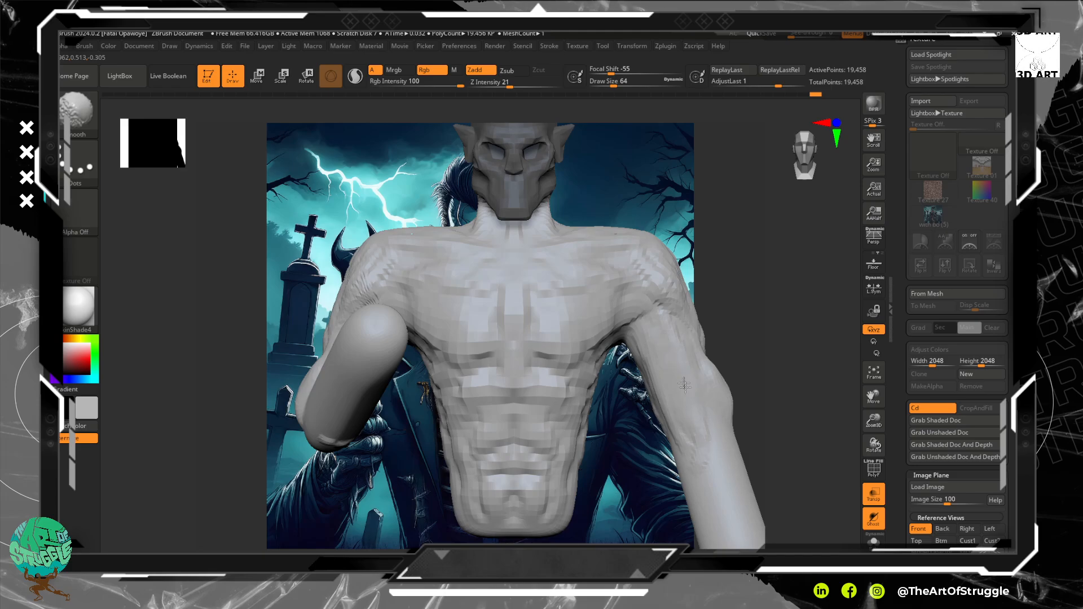
mouse_move(659, 278)
shift+mouse_down()
mouse_move(618, 261)
mouse_move(558, 300)
mouse_move(570, 340)
shift+mouse_up()
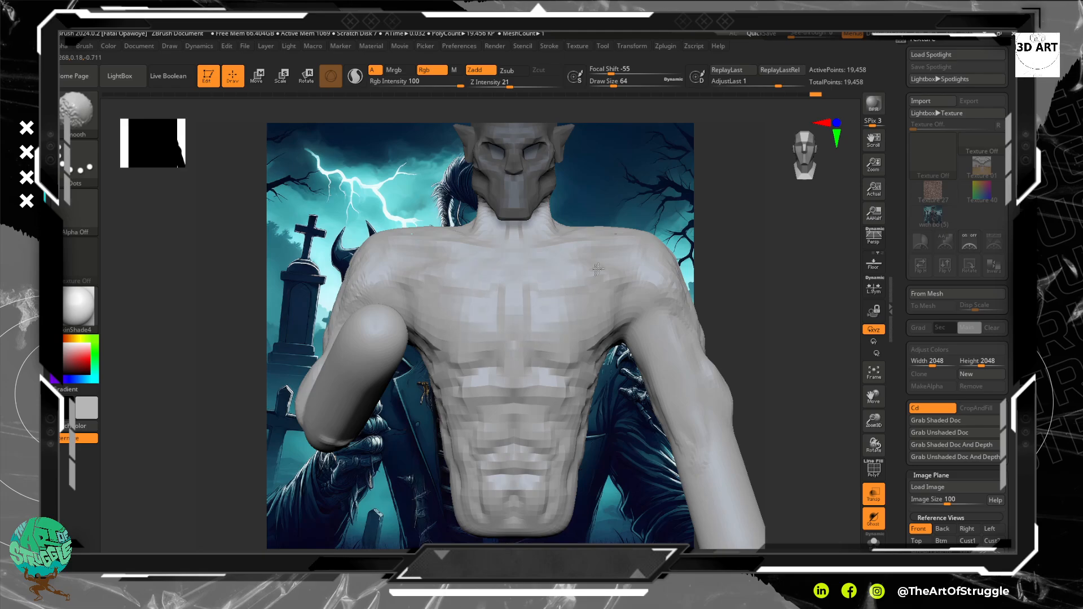
mouse_move(614, 311)
shift+mouse_down()
mouse_move(568, 366)
mouse_move(524, 496)
shift+mouse_up()
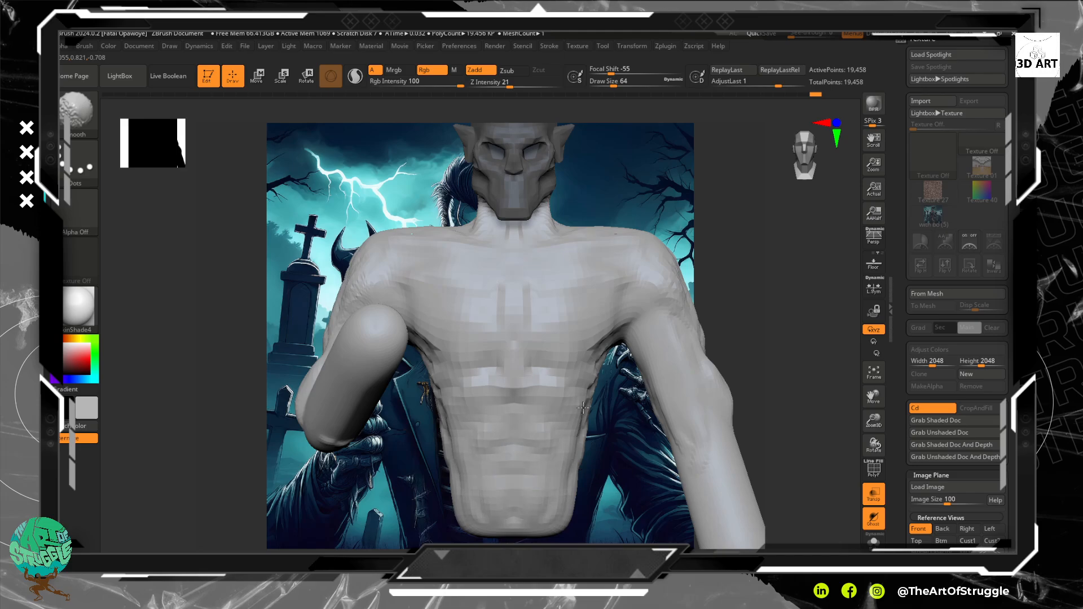
shift+drag(590, 387, 575, 411)
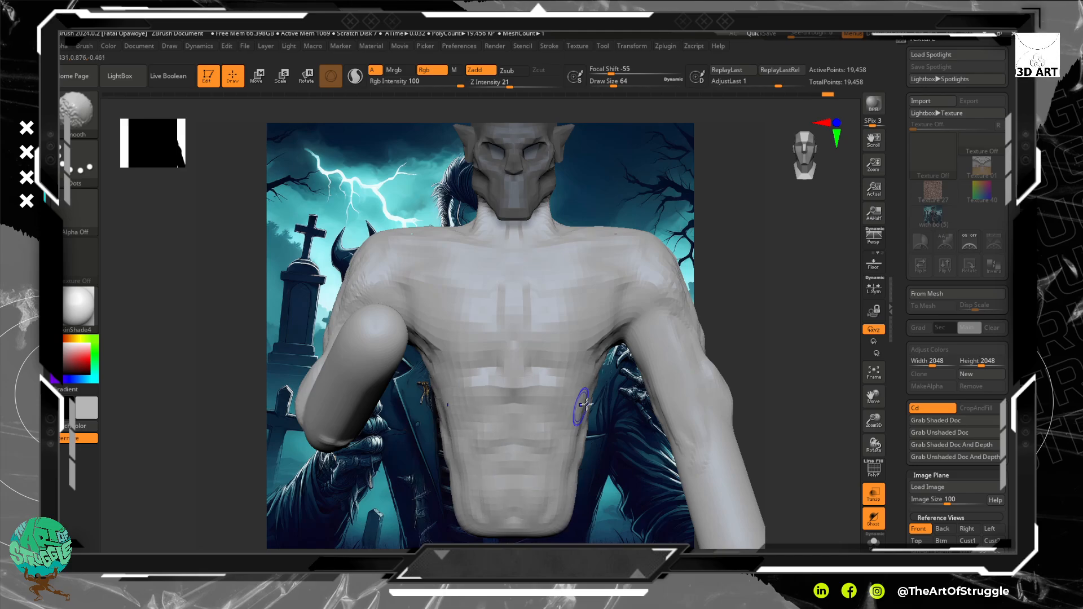
Reduce the draw size to 48 and smooth the outer side of the arm around the elbow.
mouse_move(766, 341)
ctrl+right_down()
mouse_move(724, 252)
mouse_move(764, 337)
mouse_move(761, 308)
mouse_move(727, 401)
ctrl+right_up()
mouse_move(726, 400)
mouse_down()
mouse_move(723, 413)
mouse_move(738, 389)
mouse_up()
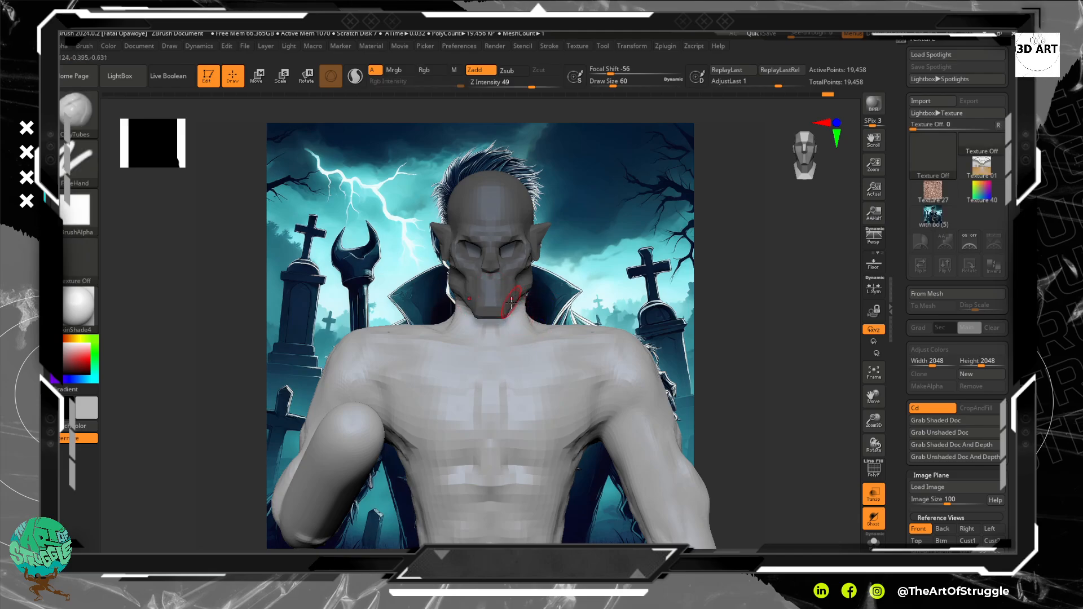
right_drag(527, 301, 533, 310)
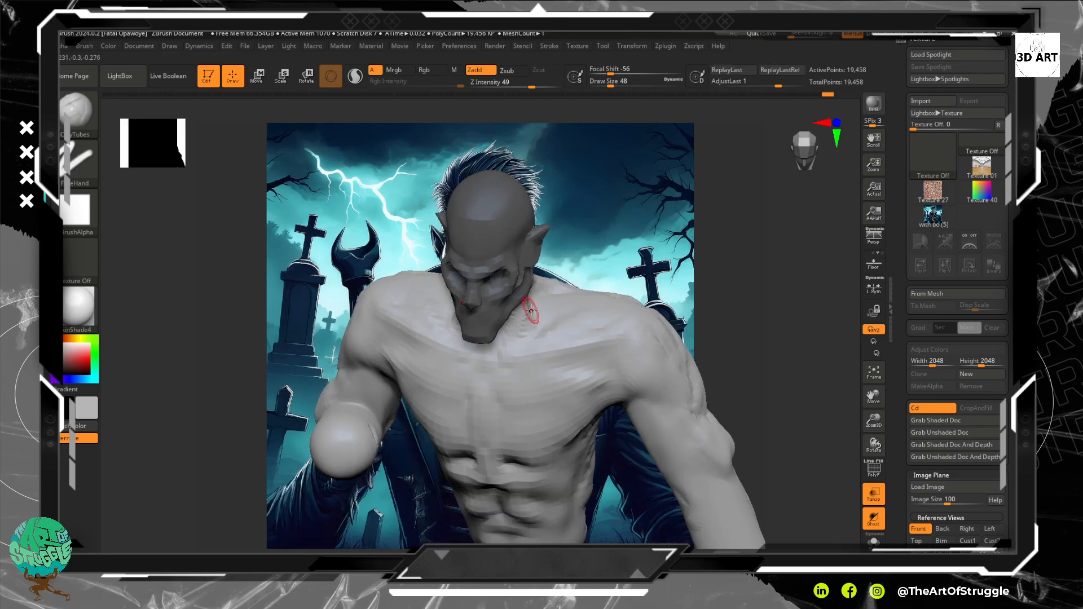
mouse_move(732, 305)
mouse_down()
mouse_move(723, 251)
mouse_move(746, 276)
mouse_move(721, 290)
mouse_move(720, 376)
mouse_up()
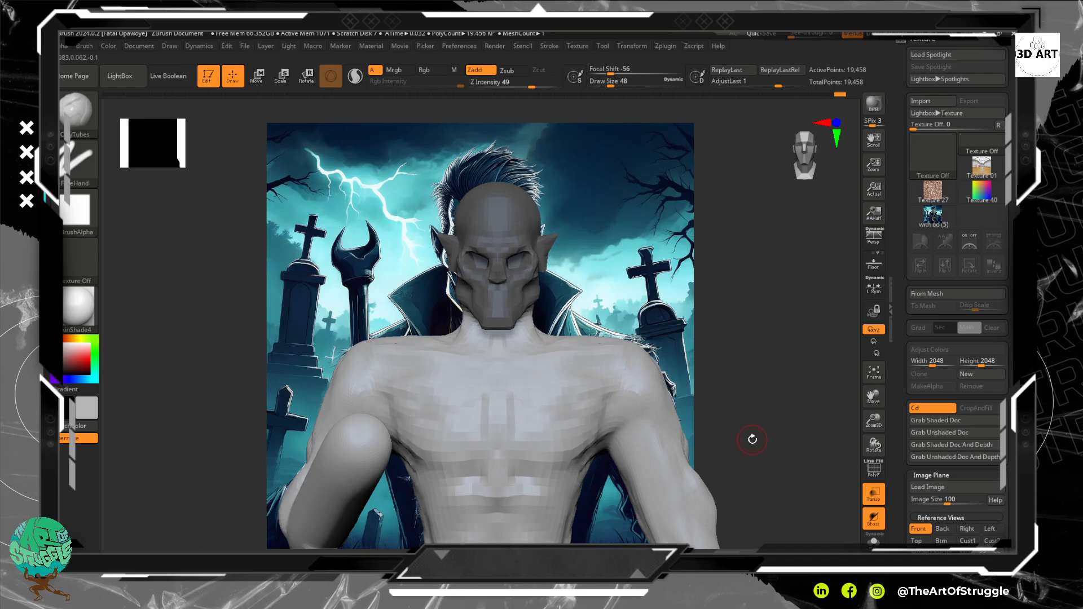
alt+drag(753, 439, 731, 390)
drag(813, 424, 691, 442)
key(shift)
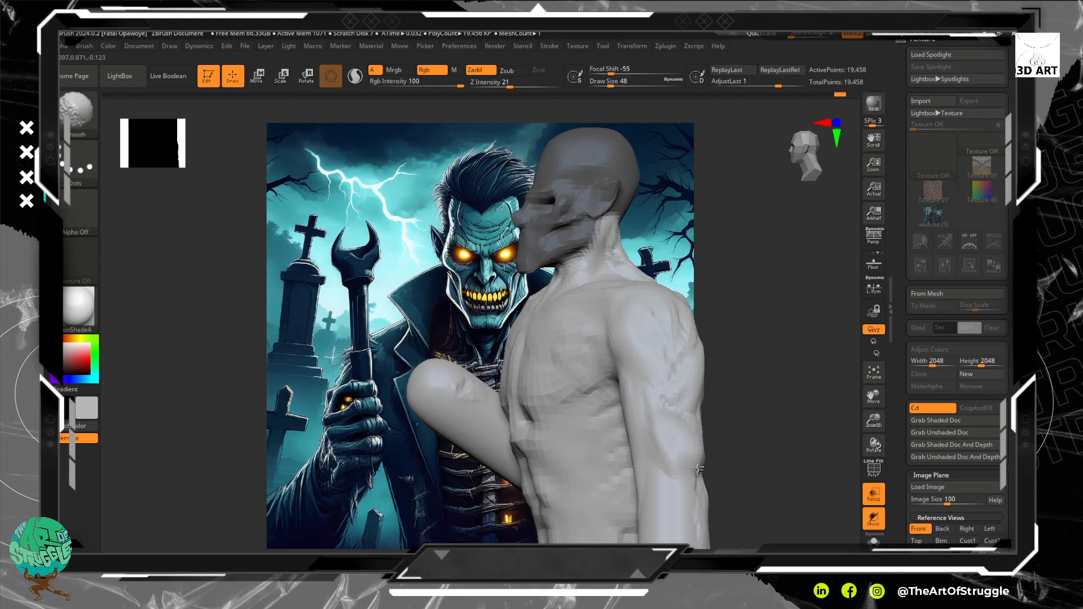
drag(799, 425, 766, 442)
shift+drag(686, 448, 685, 430)
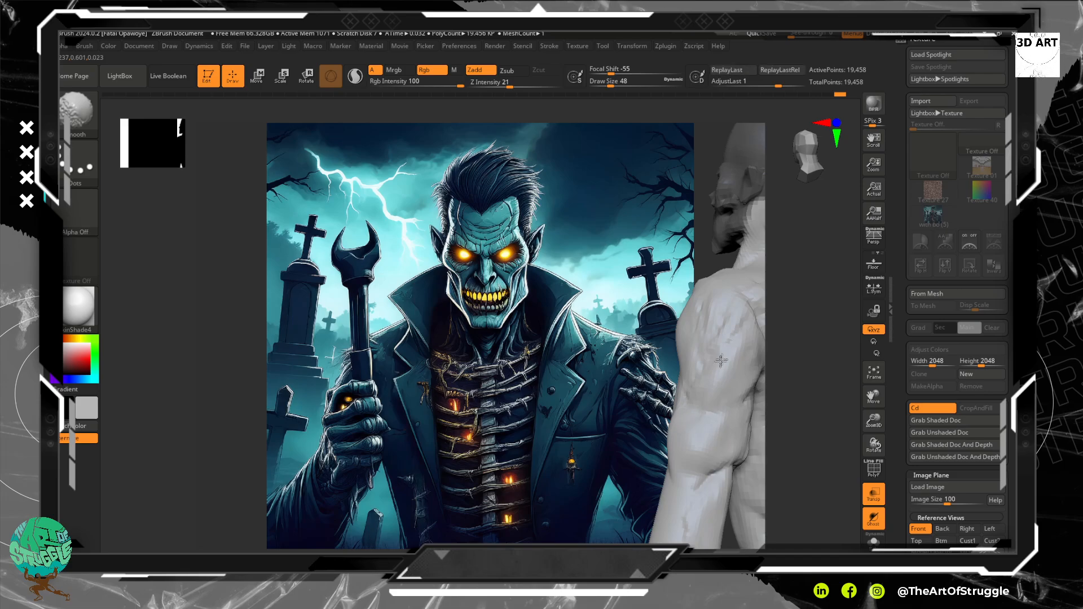
Fill in and smooth the outer upper arm and the back of the shoulder with ClayTubes.
drag(683, 306, 694, 365)
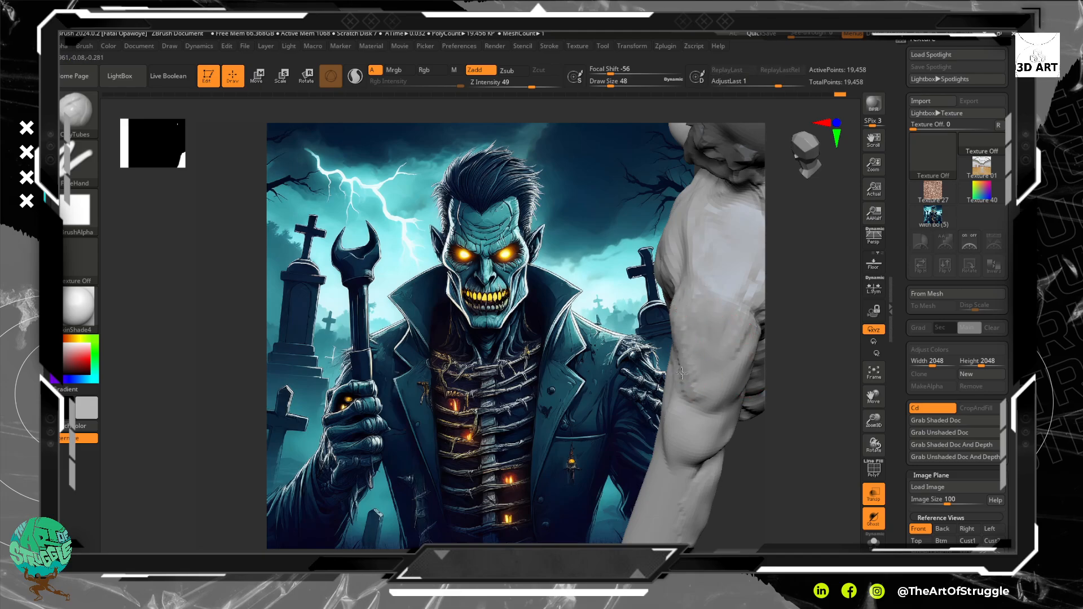
shift+drag(799, 459, 773, 392)
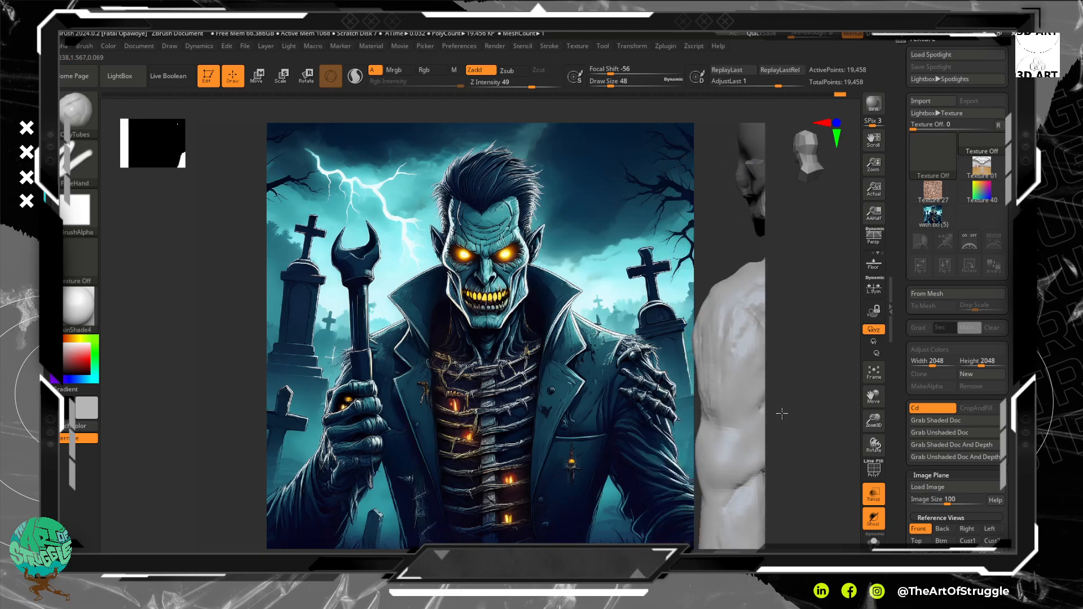
alt+right_drag(729, 382, 751, 389)
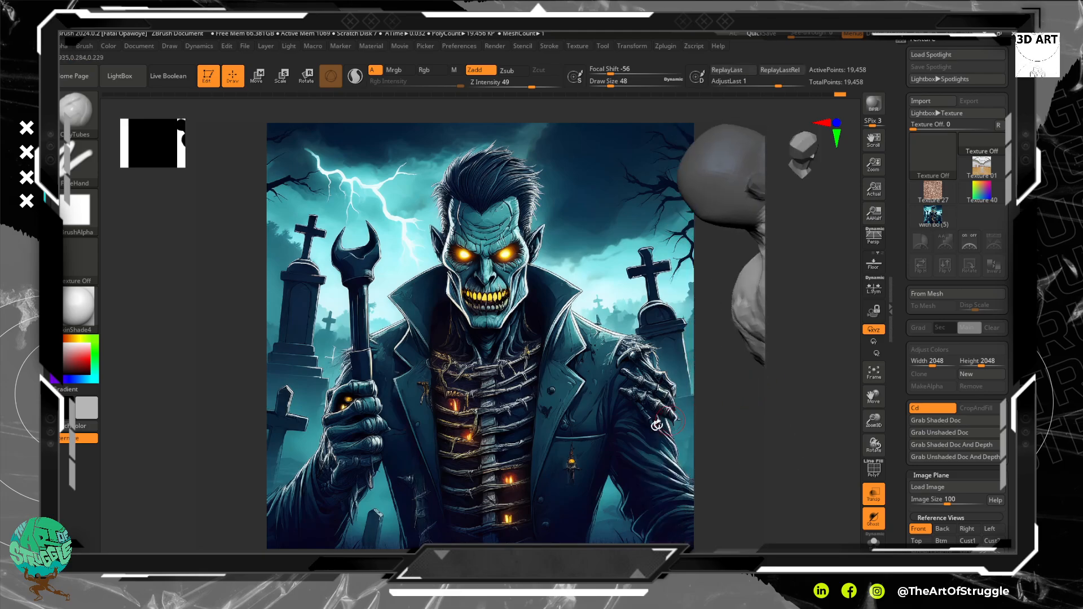
alt+right_drag(669, 420, 517, 438)
alt+right_drag(652, 446, 508, 451)
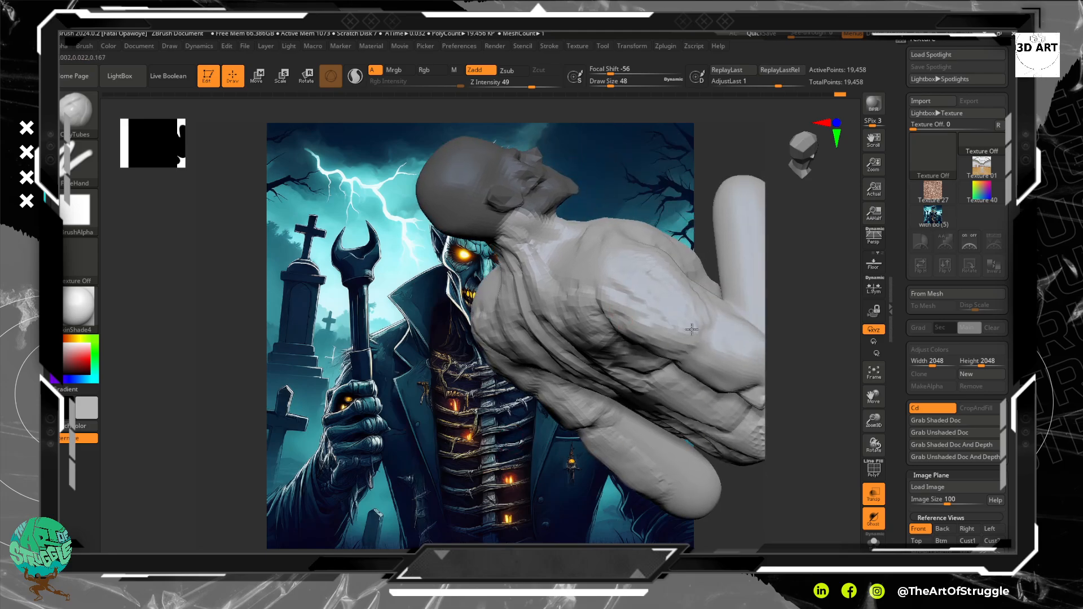
mouse_move(643, 333)
right_down()
mouse_move(666, 331)
mouse_move(651, 347)
right_up()
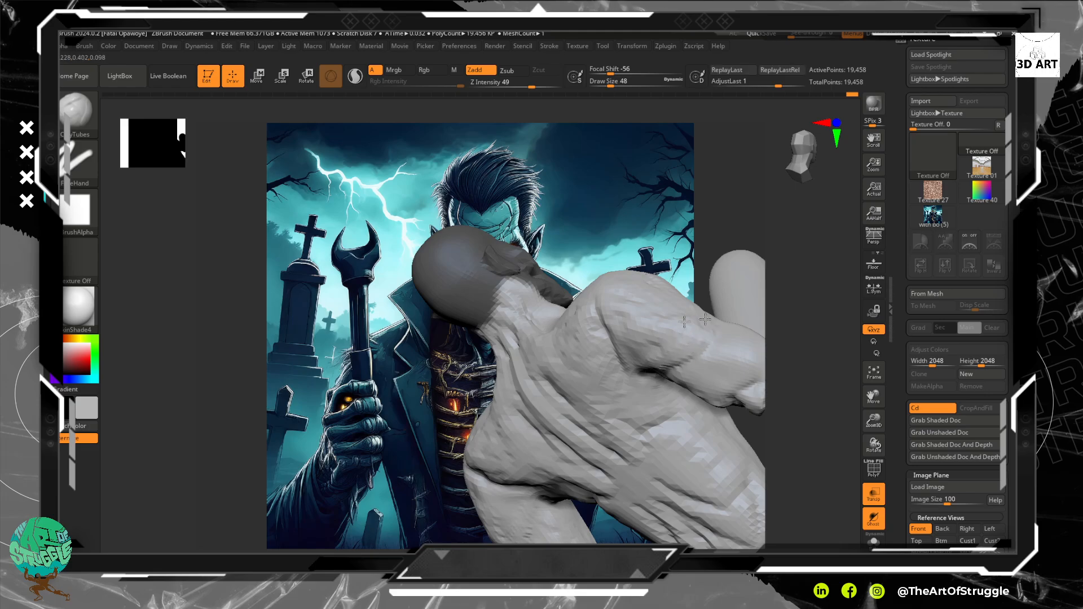
key(shift)
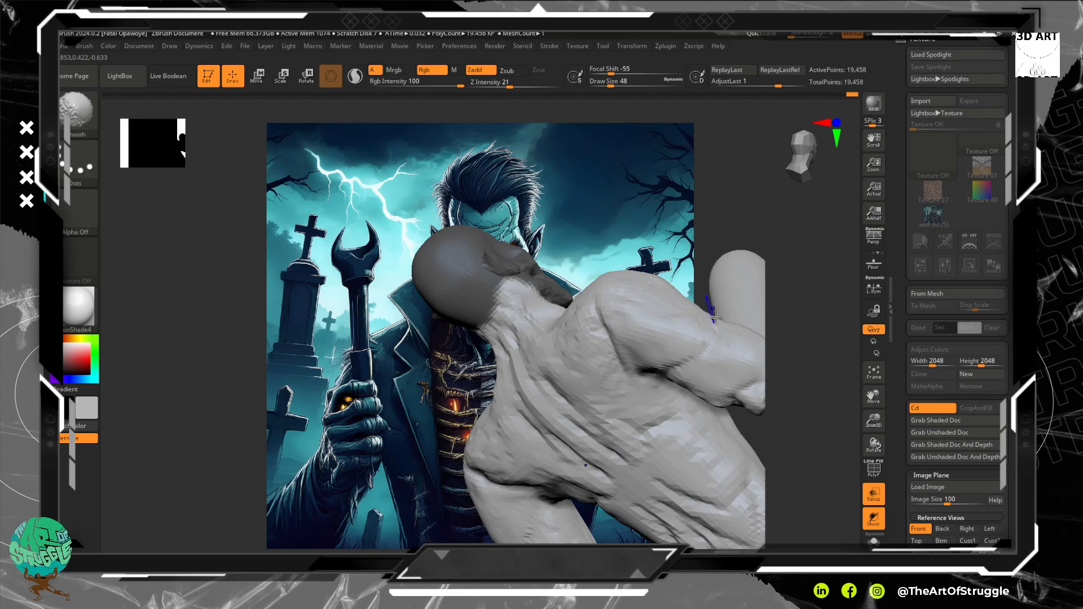
right_drag(708, 306, 699, 396)
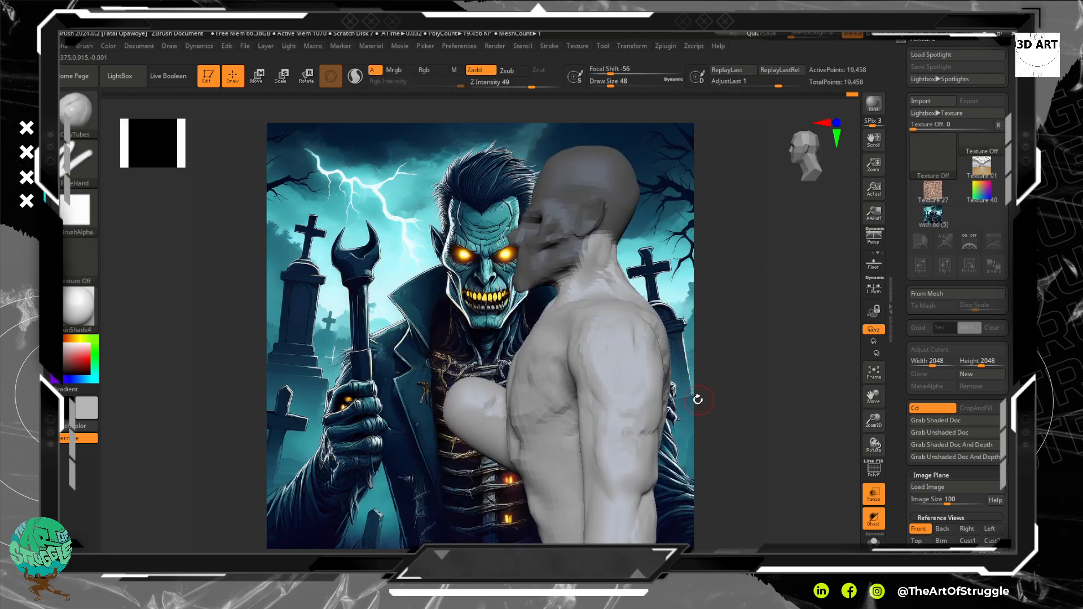
Return to a front view of the bust and clear the mask from the head.
mouse_move(812, 421)
right_down()
mouse_move(776, 429)
mouse_move(842, 414)
right_up()
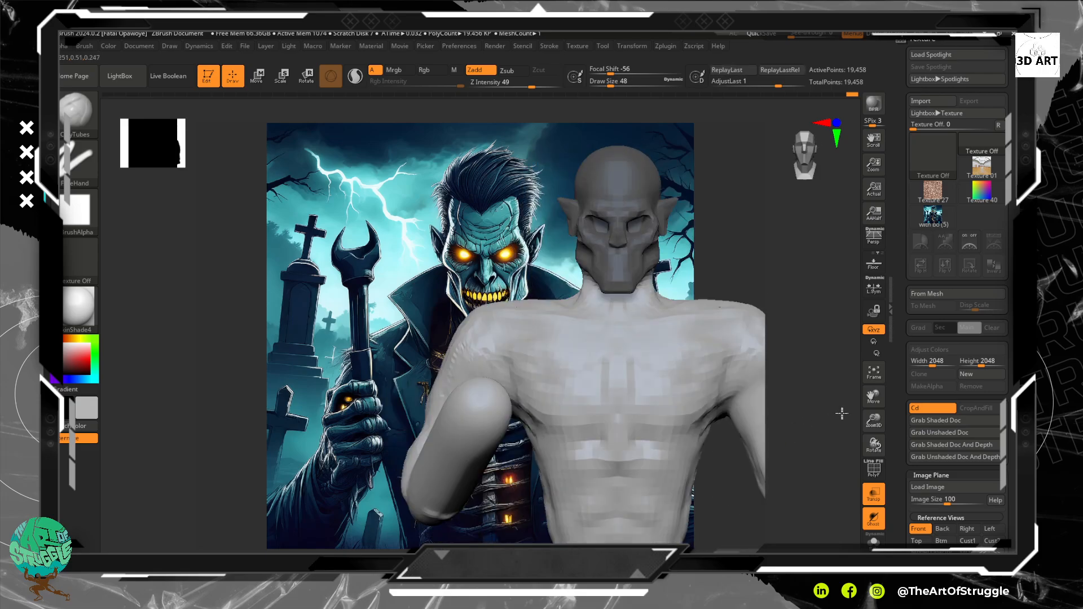
mouse_move(791, 354)
alt+right_down()
mouse_move(654, 384)
mouse_move(712, 394)
mouse_move(700, 397)
alt+right_up()
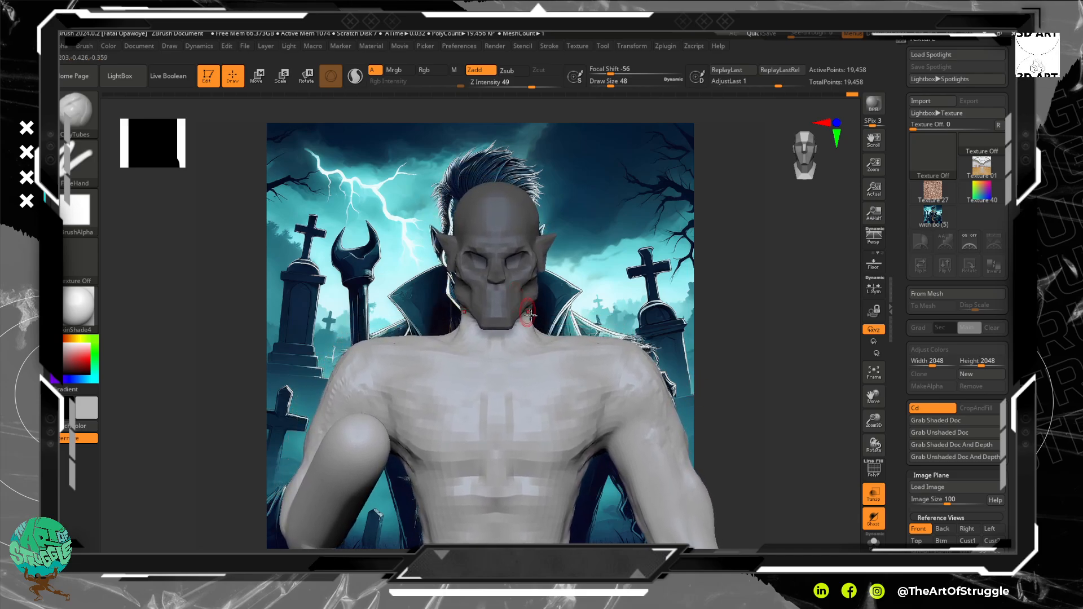
key(ctrl+shift)
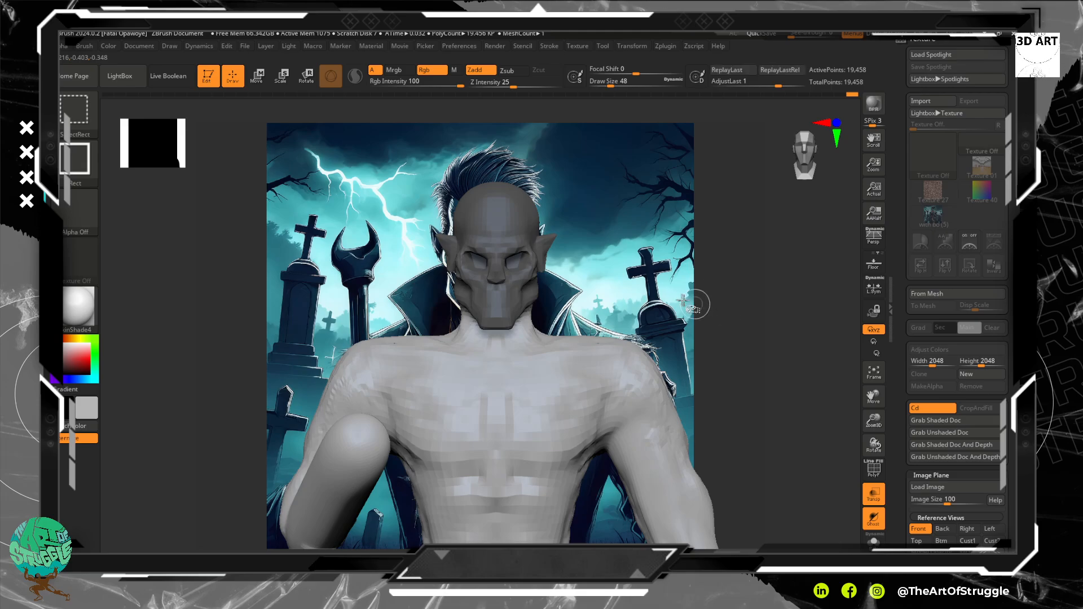
ctrl+click(656, 285)
ctrl+click(654, 284)
ctrl+drag(655, 287, 672, 307)
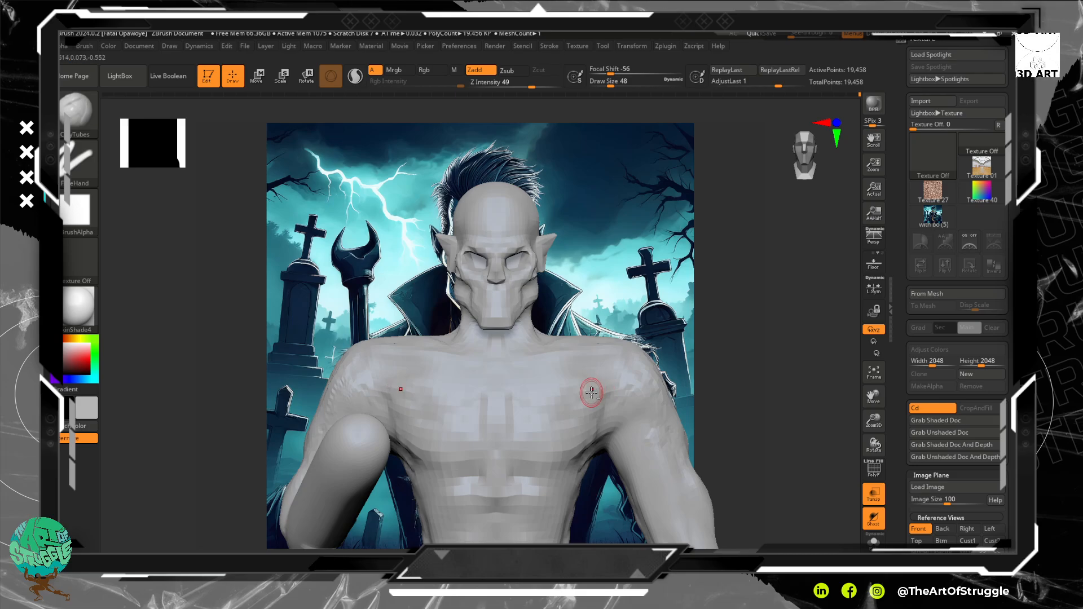
Divide the body mesh up to subdivision level 5 and smooth the face around the eye sockets.
drag(1012, 462, 1012, 74)
click(920, 191)
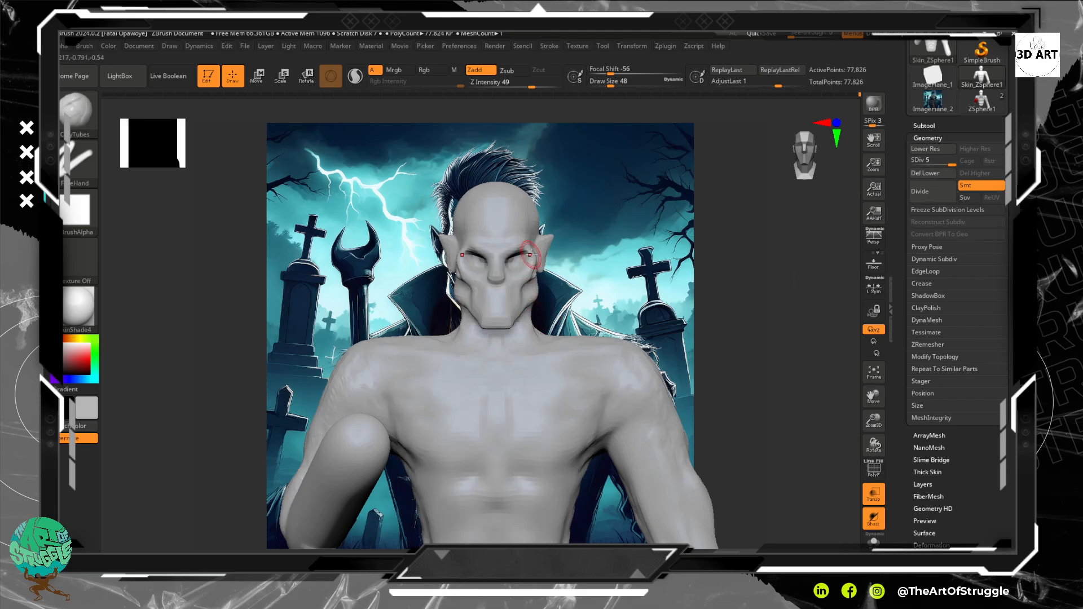
key(shift)
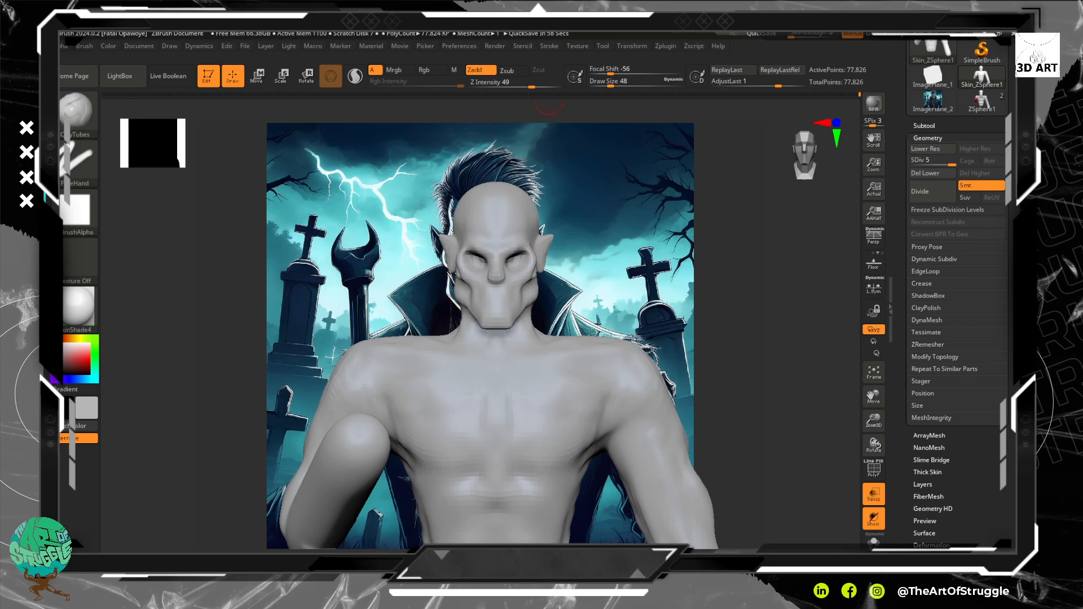
Lock the camera and pull the pointed ear tips outward and upward with the Move brush.
mouse_move(590, 304)
mouse_down()
mouse_move(603, 302)
mouse_move(587, 296)
mouse_up()
key(b)
key(m)
key(v)
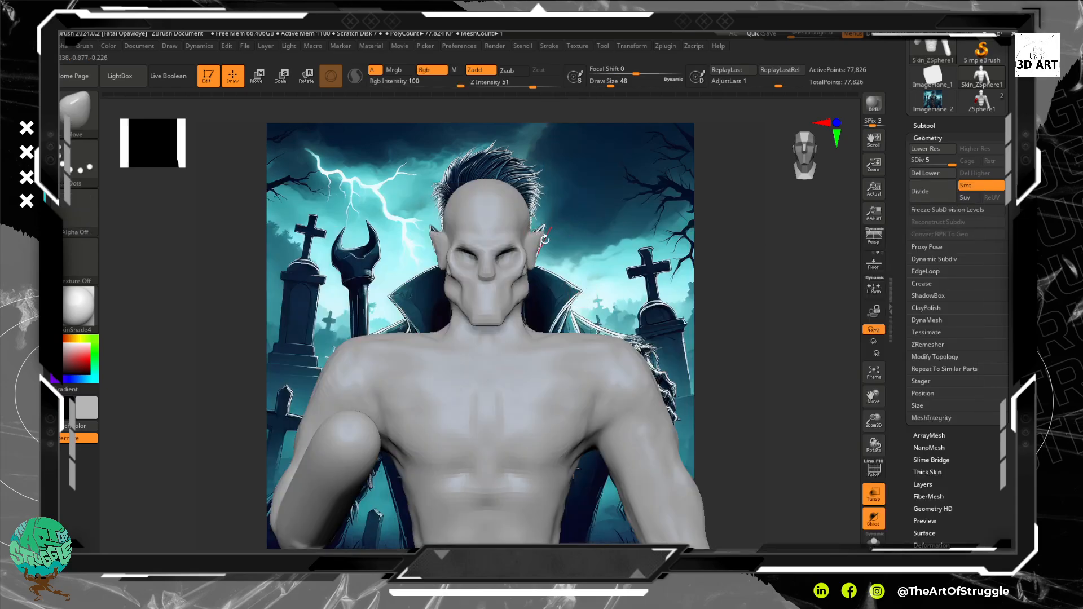
key(ctrl)
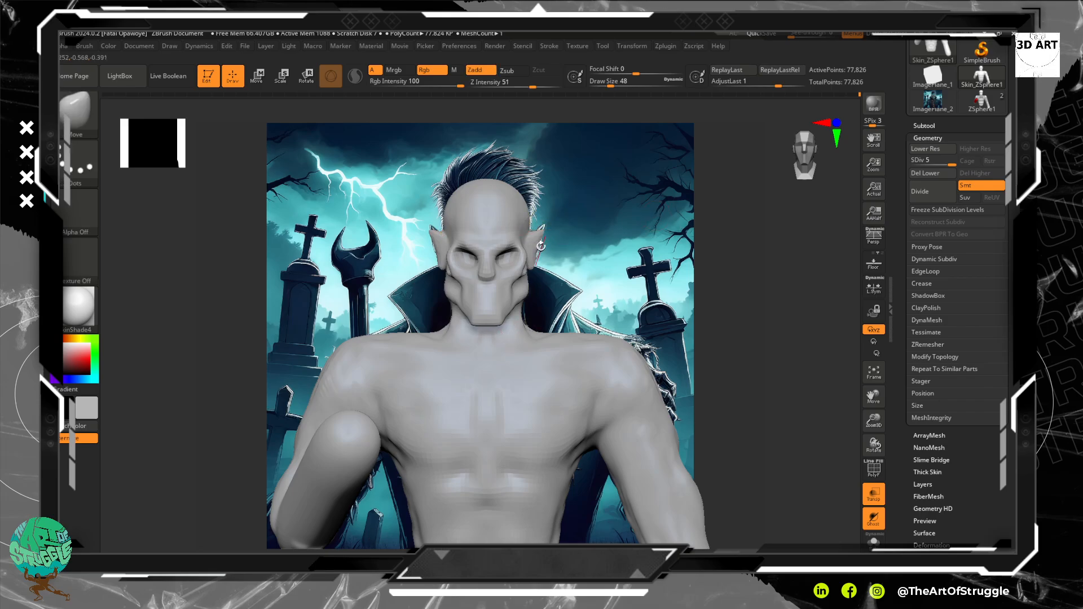
drag(544, 233, 544, 226)
click(876, 314)
drag(540, 232, 543, 232)
key(ctrl)
key(ctrl)
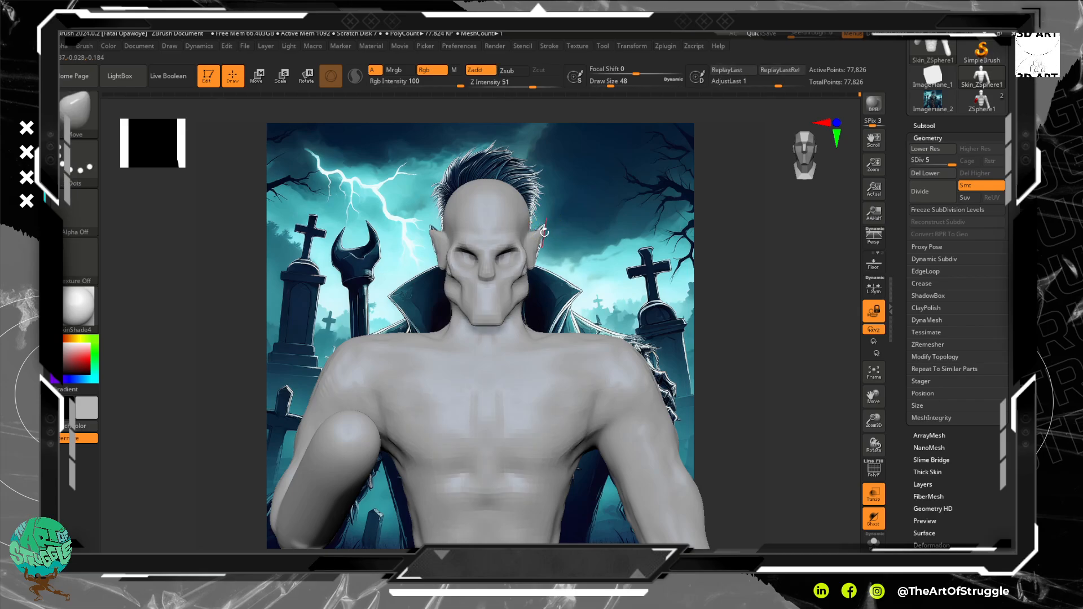
drag(542, 233, 545, 224)
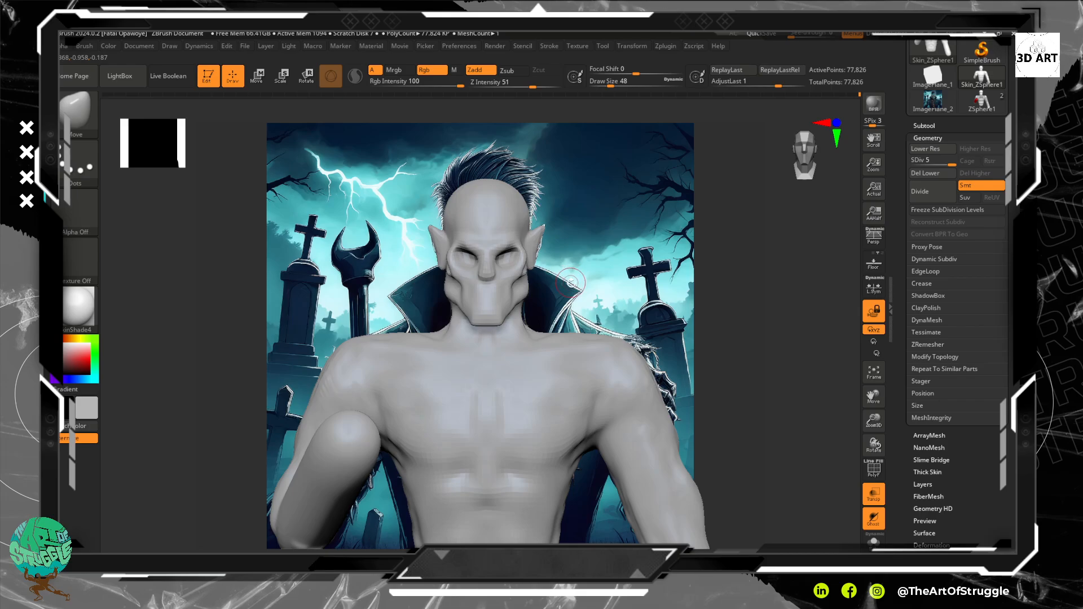
Reduce the draw size to 36, then shape the collarbones and front neck muscles with ClayTubes and smooth them.
key(bracketleft)
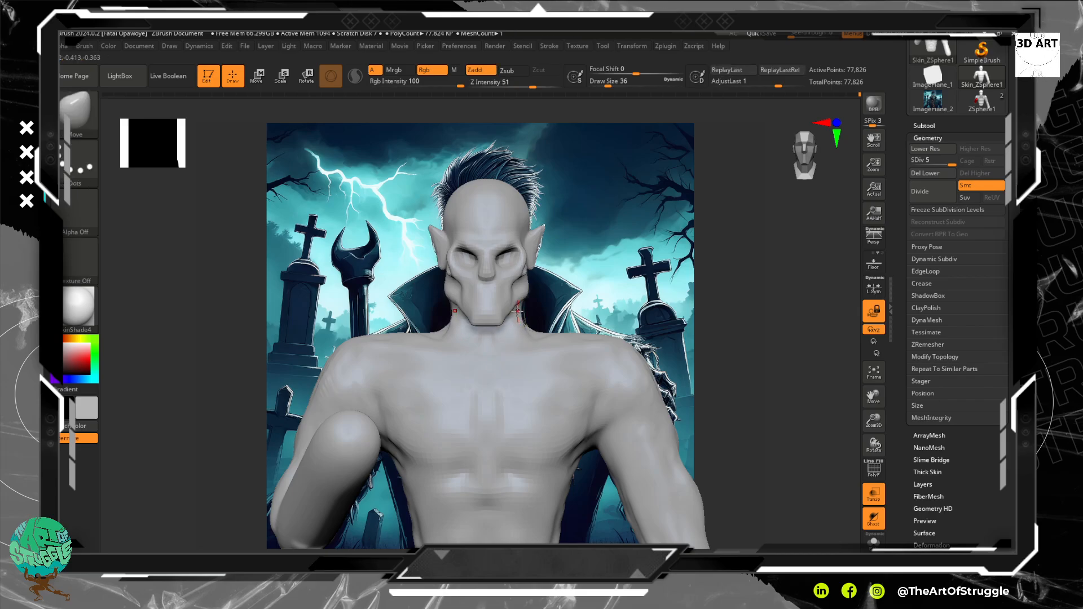
key(b)
key(c)
key(t)
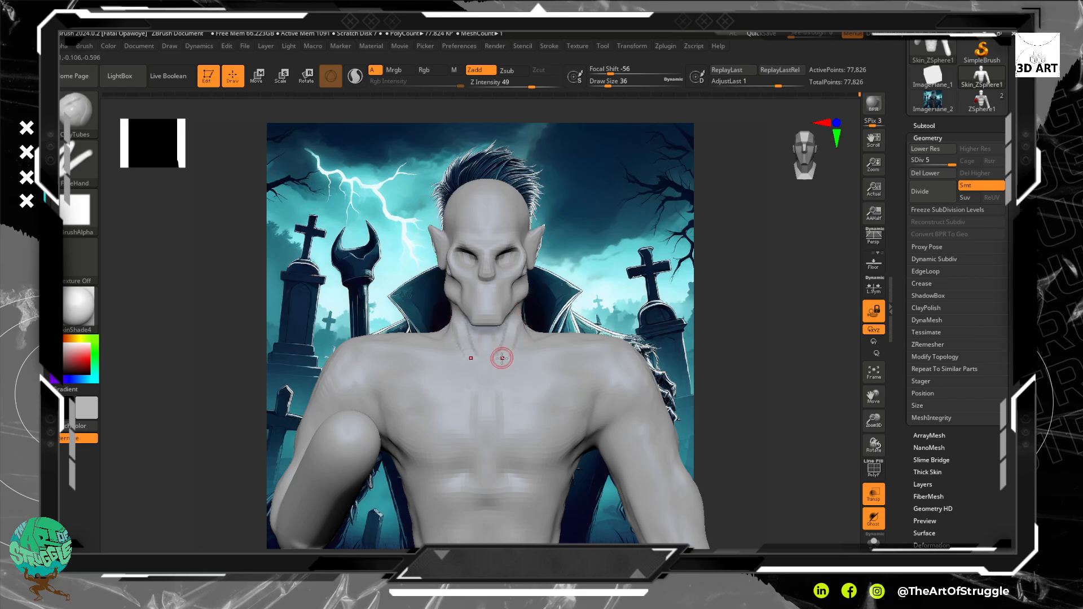
drag(594, 347, 503, 362)
key(ctrl+z)
key(shift)
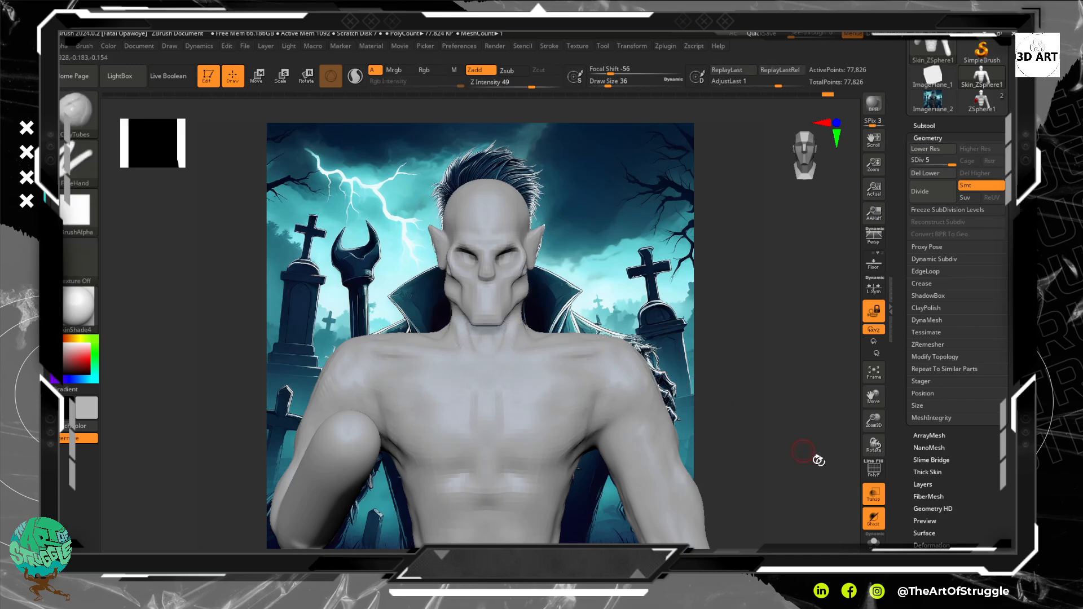
Check the mesh's polyframe briefly, then refine and smooth the pit and sides of the neck.
click(875, 473)
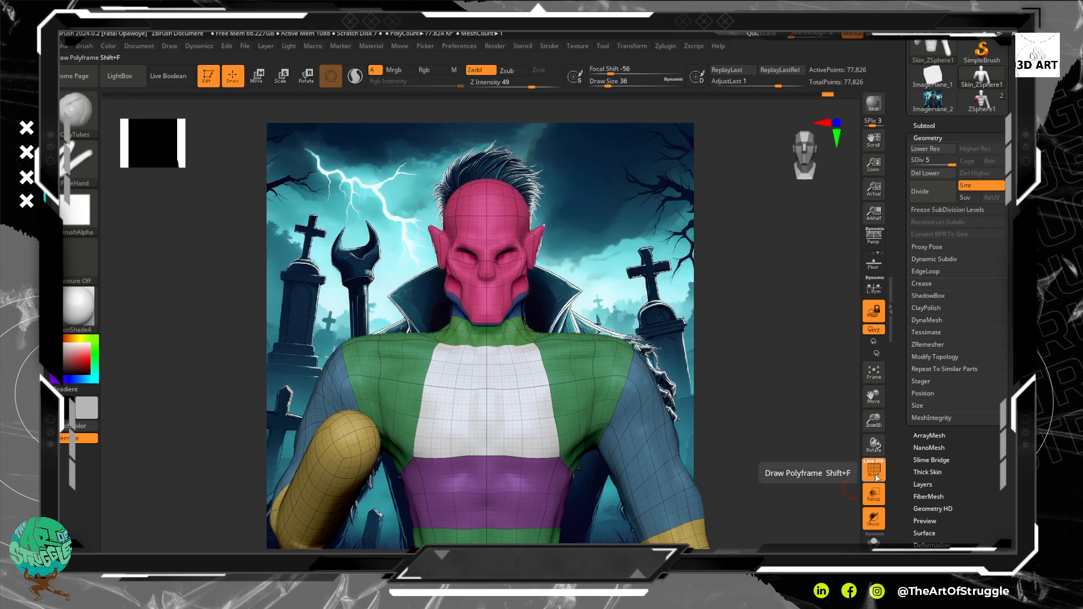
click(875, 475)
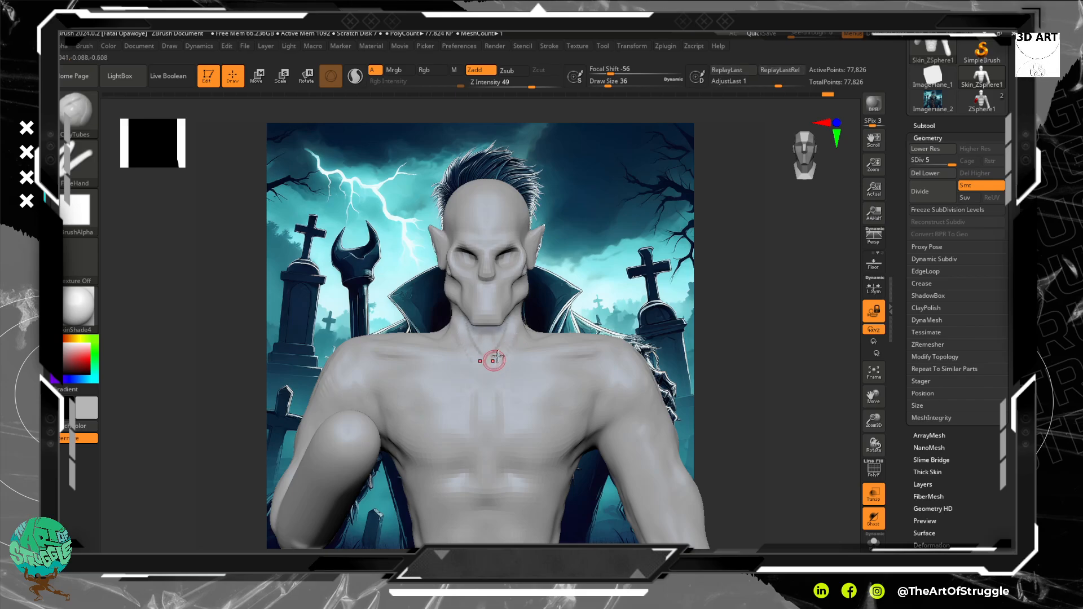
key(shift)
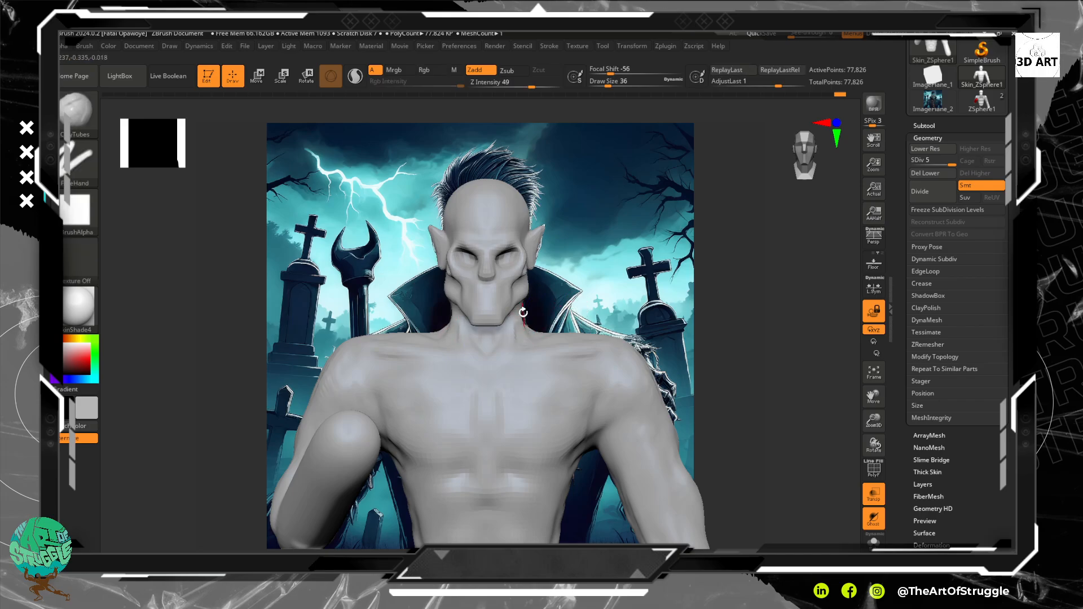
key(ctrl)
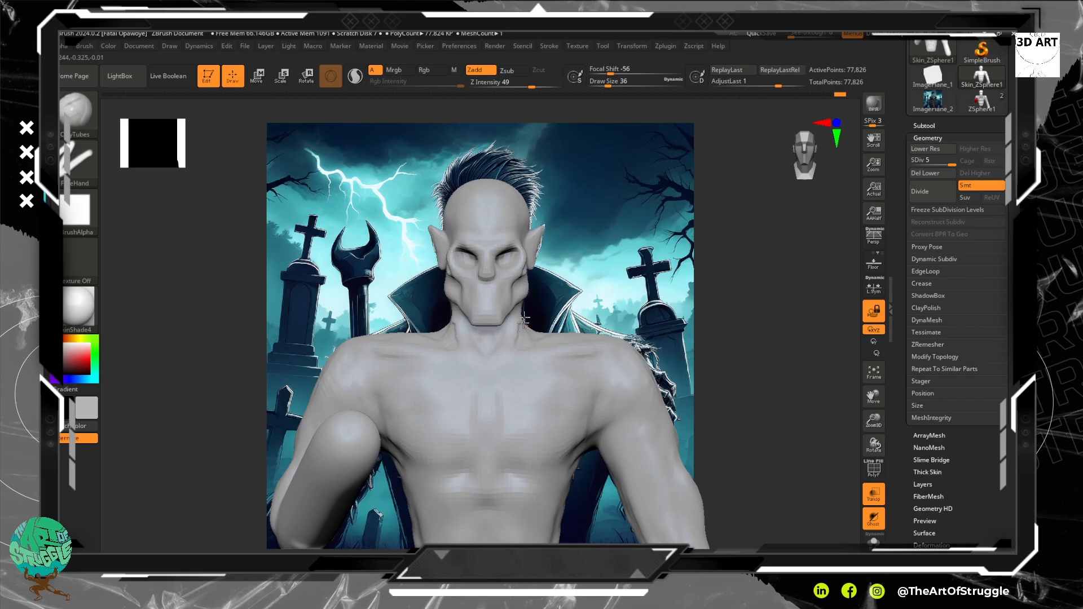
key(shift)
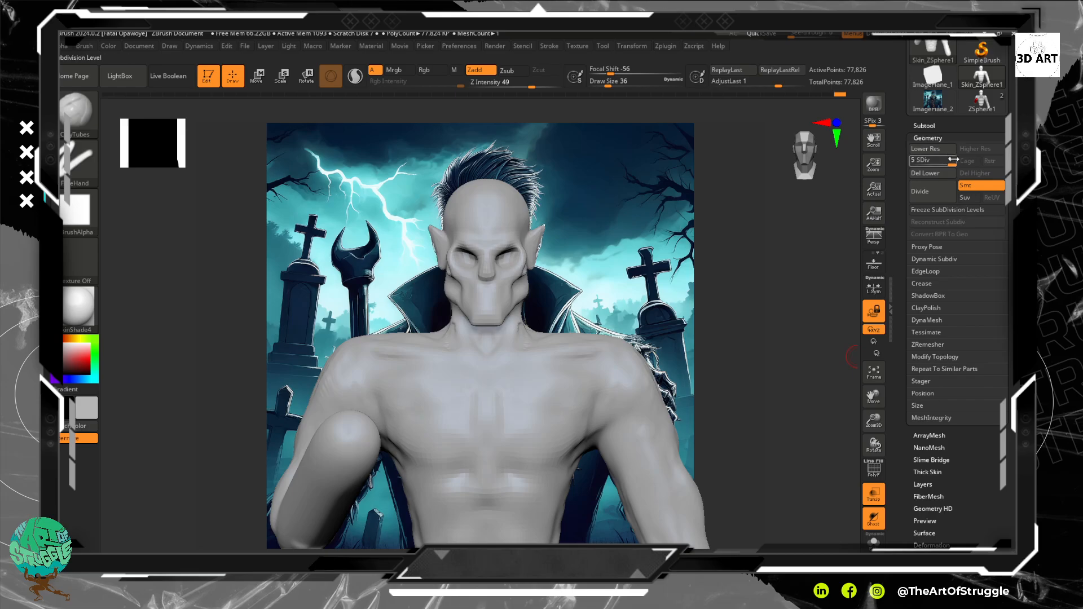
click(930, 357)
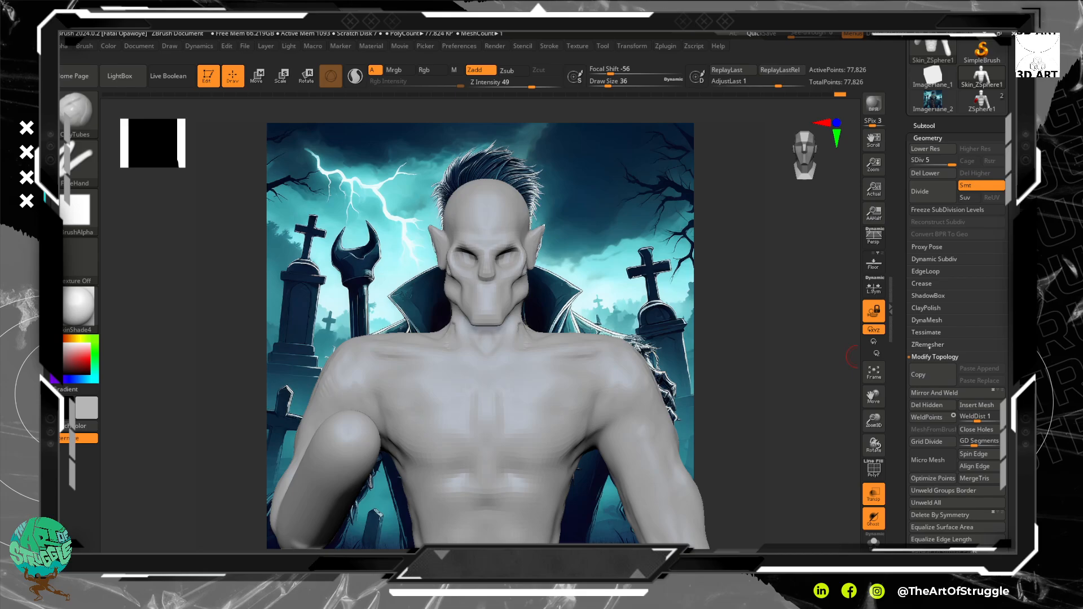
click(928, 344)
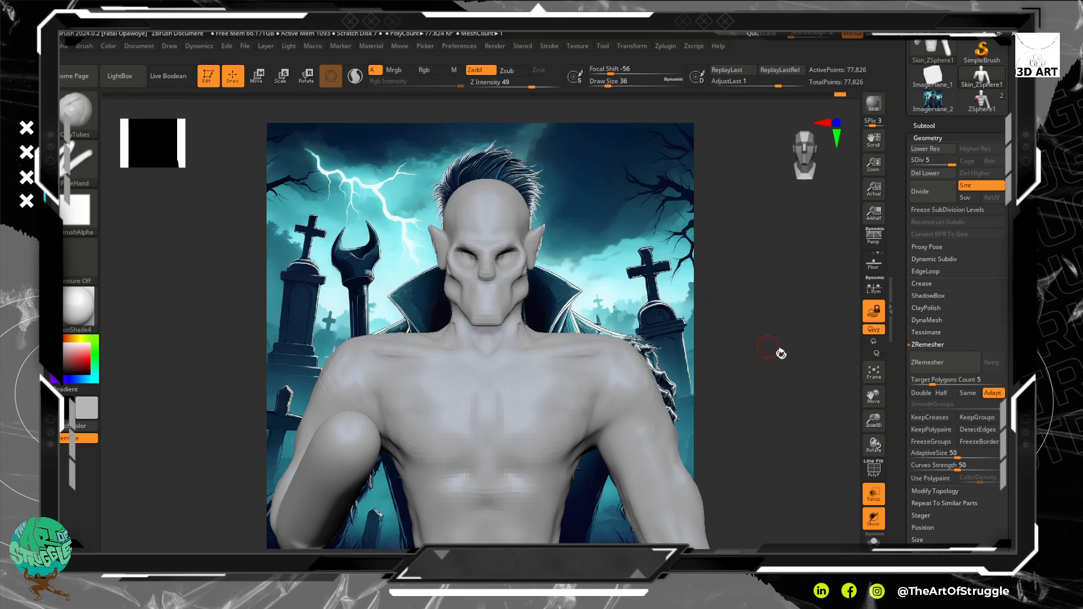
Unlock the camera and smooth the side of the neck and the area along the underside of the jaw.
click(872, 311)
drag(757, 333, 773, 333)
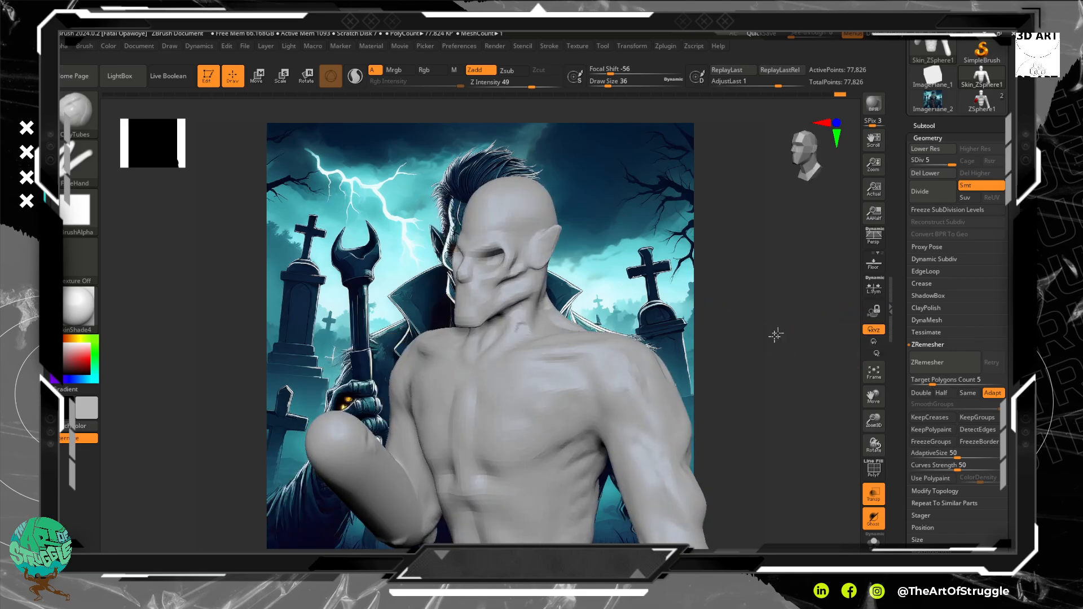
key(shift)
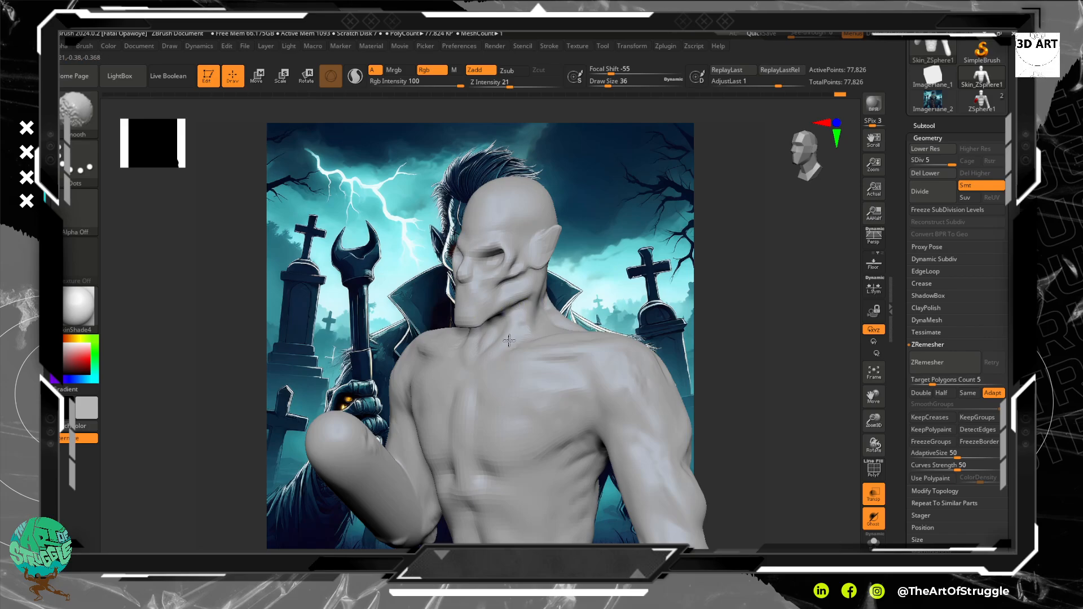
drag(750, 330, 740, 324)
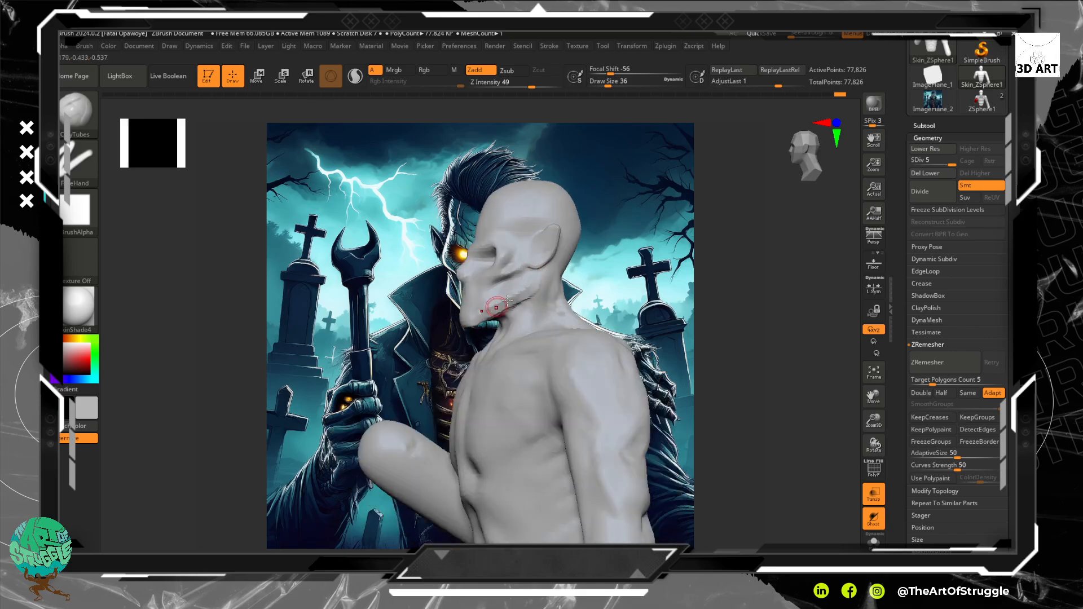
shift+drag(503, 300, 509, 296)
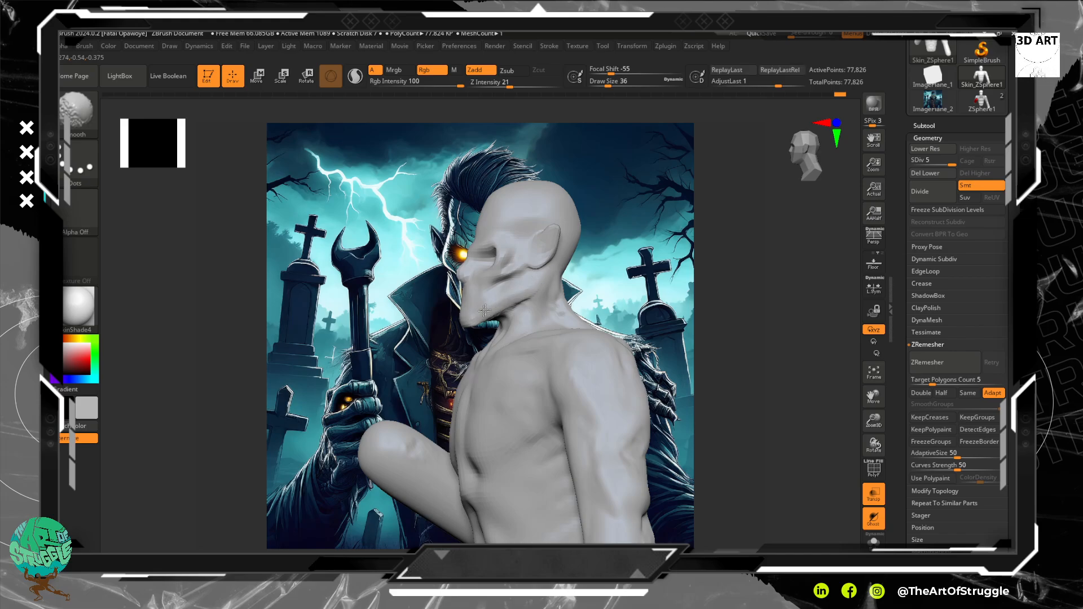
shift+drag(514, 292, 510, 299)
Build up the neck muscle running from behind the ear to the collarbone with ClayTubes and smooth it.
drag(548, 265, 535, 300)
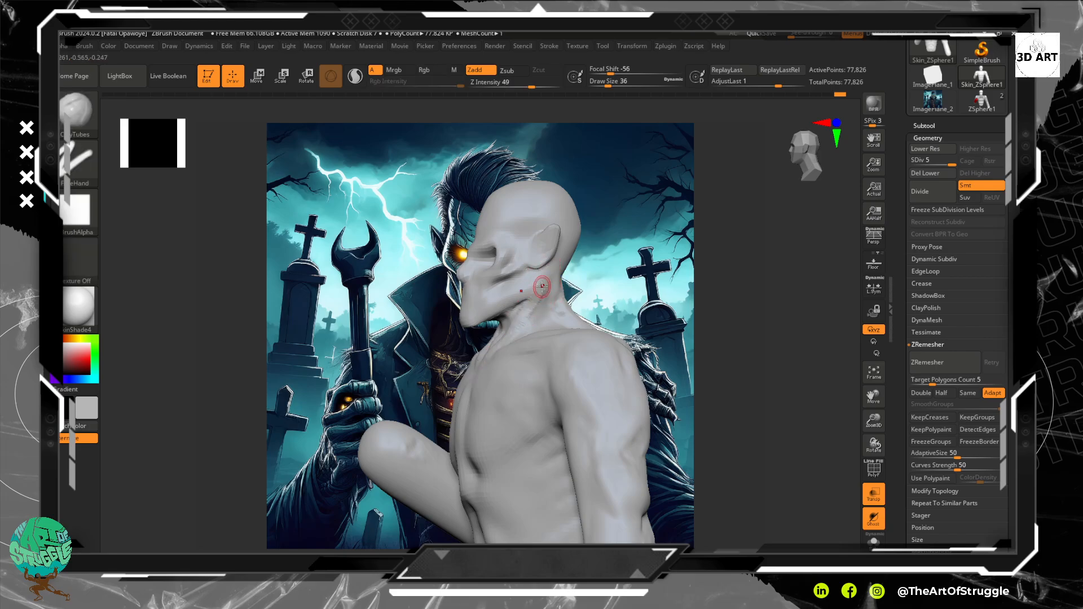
key(shift)
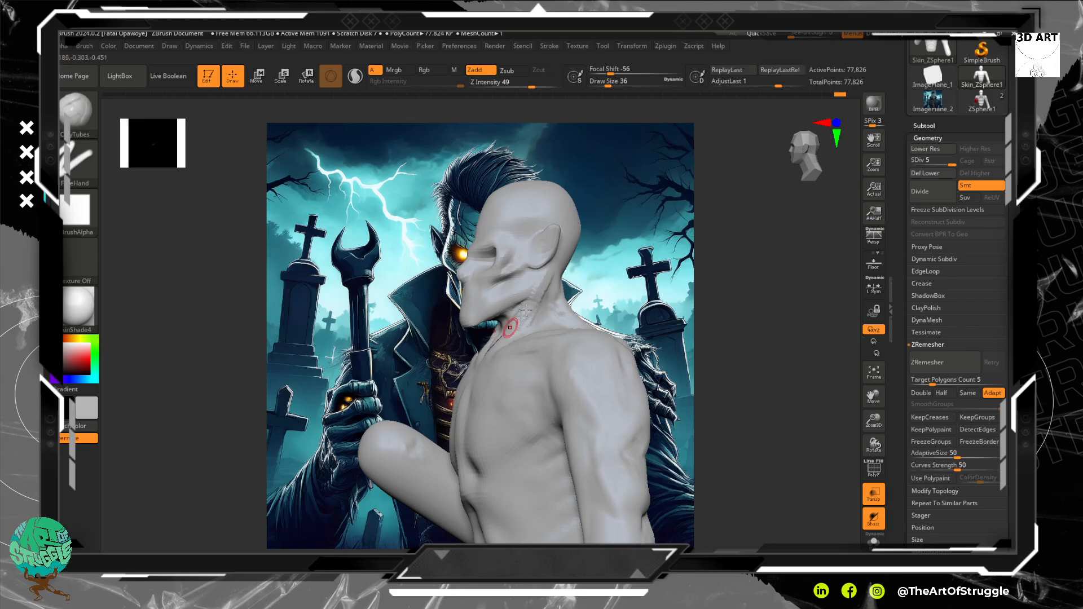
key(shift)
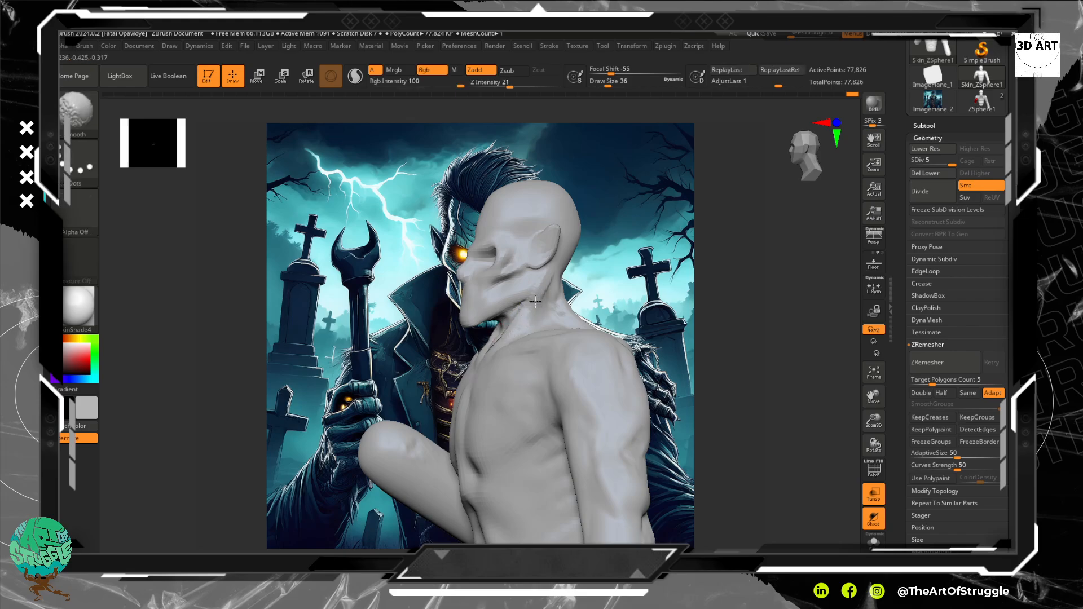
Carve the edges of the neck muscle from the ear to the pit of the neck with DamStandard and soften the grooves.
mouse_move(752, 355)
mouse_down()
mouse_move(781, 340)
mouse_move(761, 358)
mouse_up()
key(b)
key(s)
key(t)
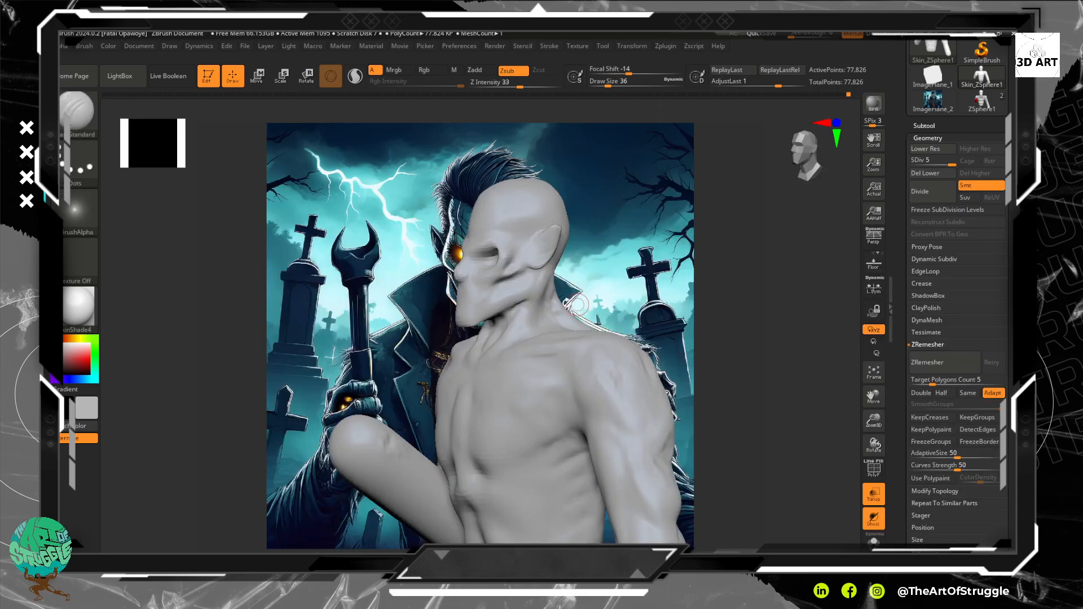
mouse_move(724, 325)
mouse_down()
mouse_move(697, 337)
mouse_move(701, 327)
mouse_up()
drag(559, 271, 529, 328)
mouse_move(782, 310)
mouse_down()
mouse_move(541, 311)
mouse_move(510, 351)
mouse_up()
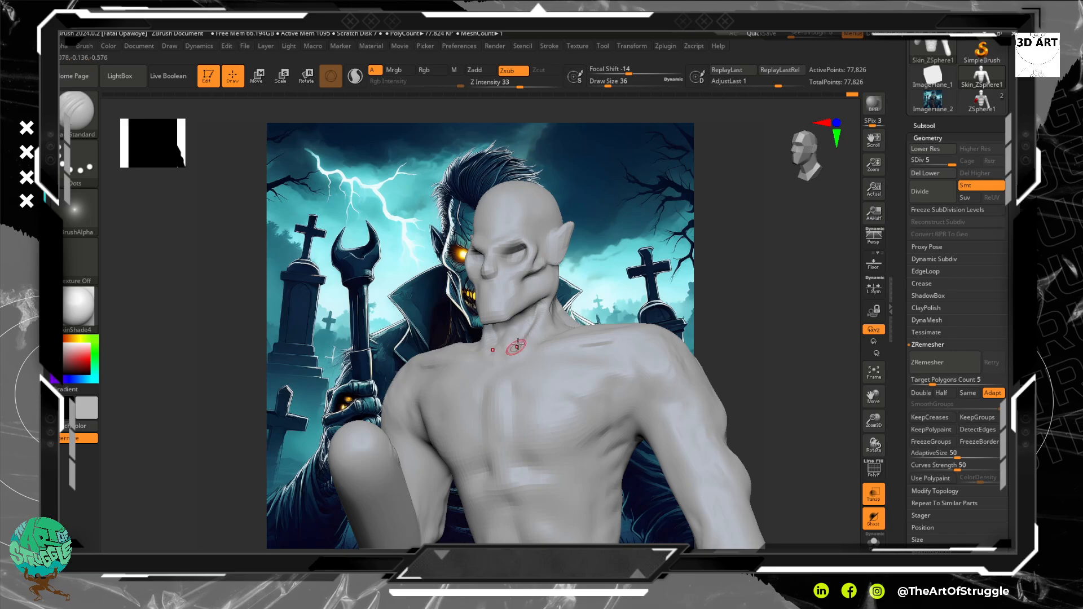
shift+drag(536, 314, 518, 339)
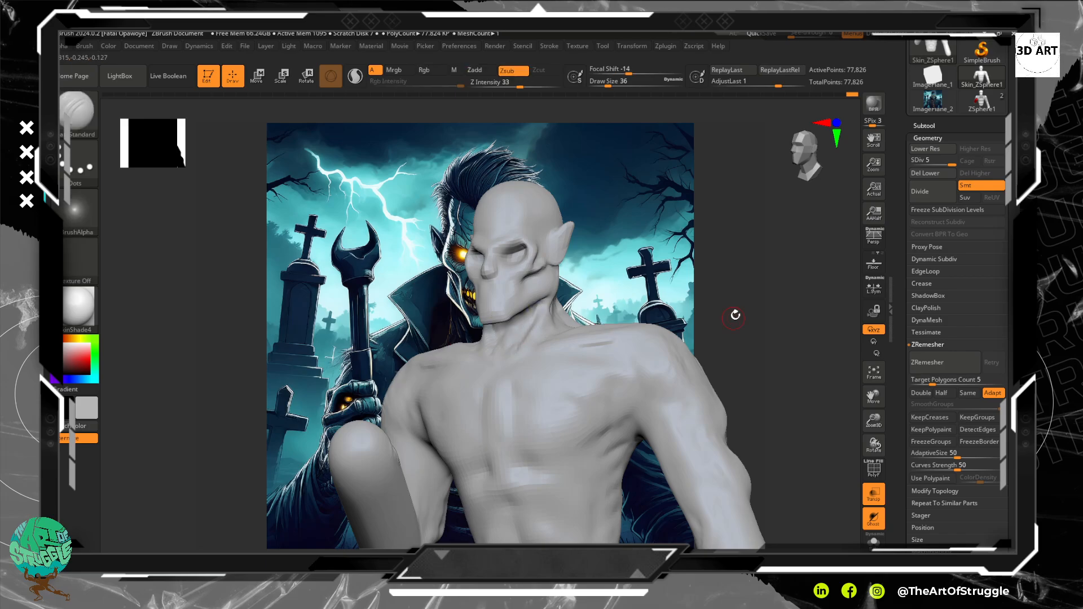
shift+drag(730, 317, 765, 305)
drag(553, 326, 545, 351)
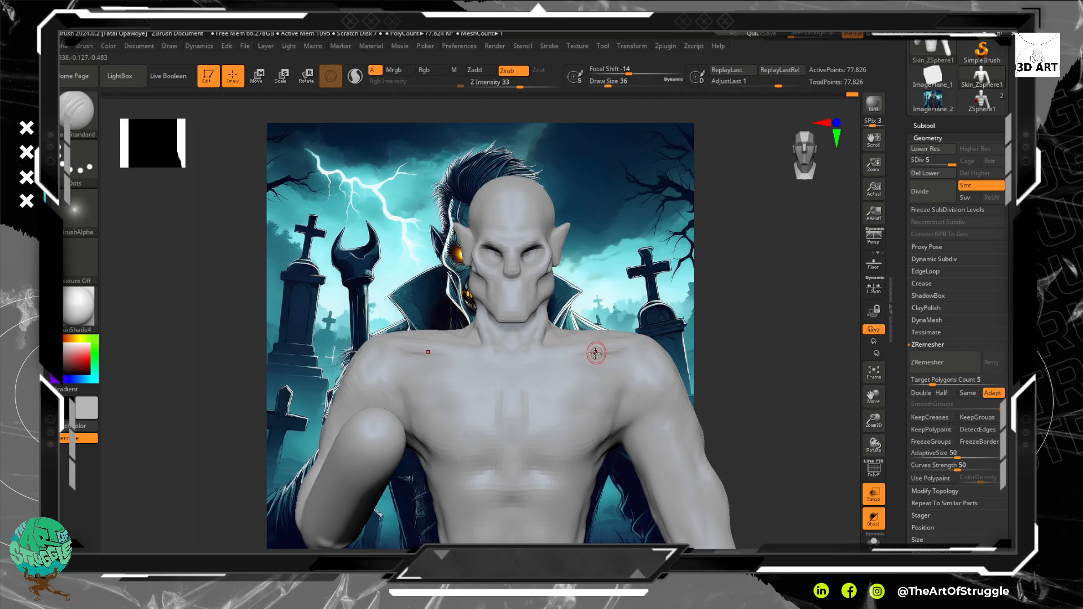
drag(532, 361, 518, 406)
drag(532, 368, 526, 417)
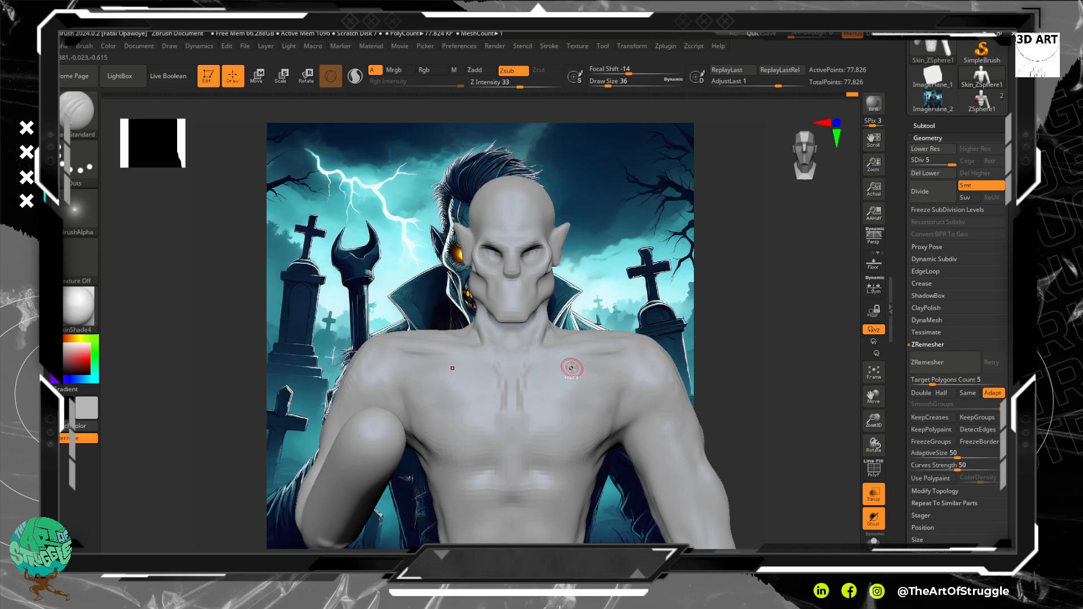
key(ctrl+z)
key(ctrl+z)
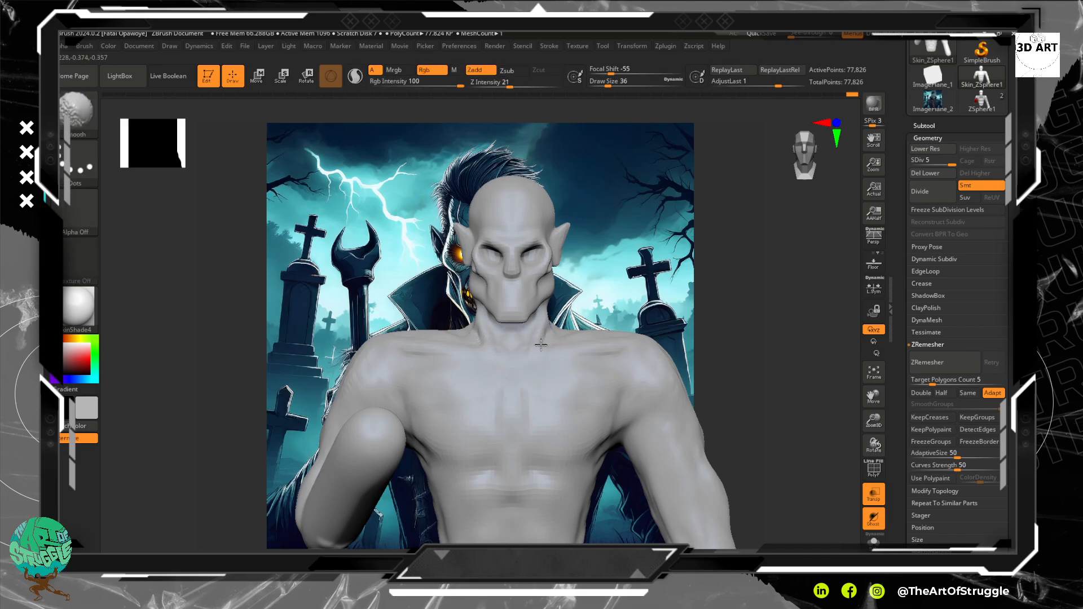
Fill in the side of the neck below the ear with ClayTubes and smooth it down to the collarbone.
key(alt)
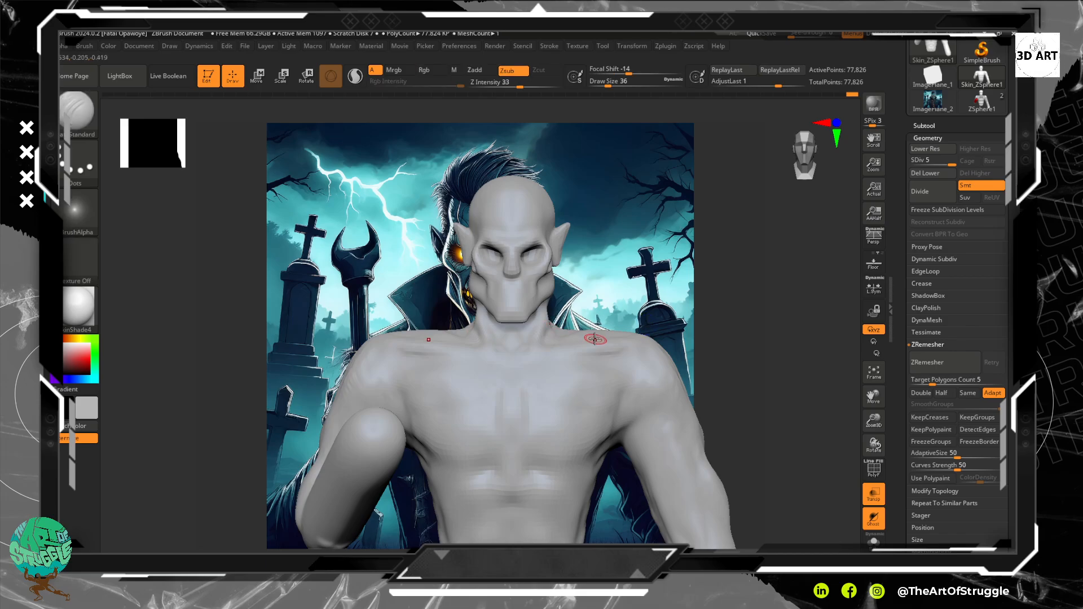
mouse_move(742, 325)
mouse_down()
mouse_move(757, 337)
mouse_move(741, 338)
mouse_move(805, 409)
mouse_move(847, 340)
mouse_up()
mouse_move(750, 277)
alt+mouse_down()
mouse_move(750, 305)
mouse_move(749, 252)
mouse_move(760, 297)
mouse_move(664, 365)
mouse_move(679, 335)
mouse_move(661, 345)
alt+mouse_up()
key(b)
key(c)
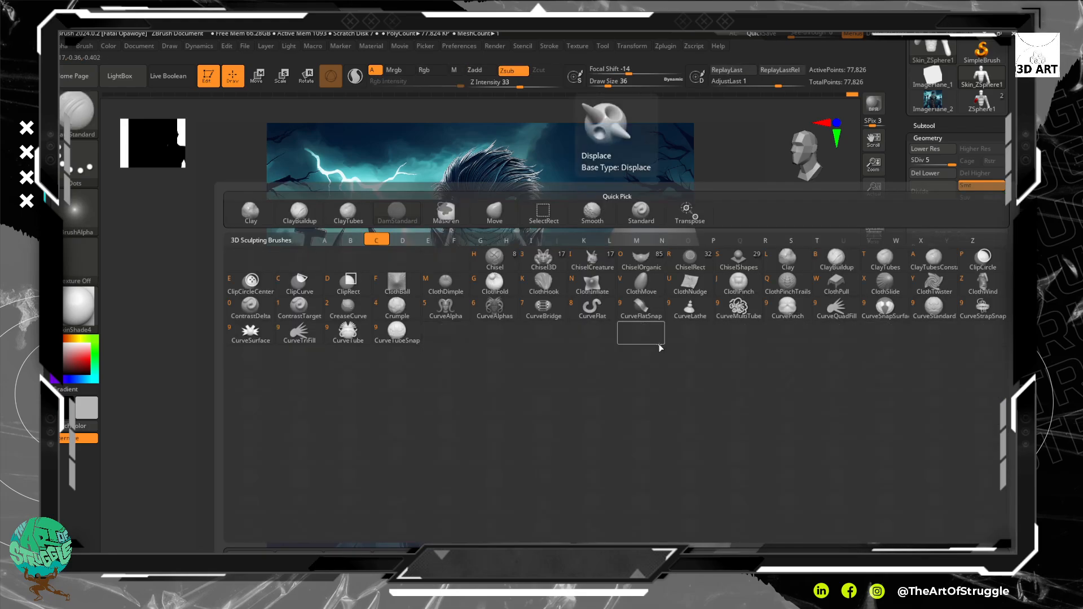
key(t)
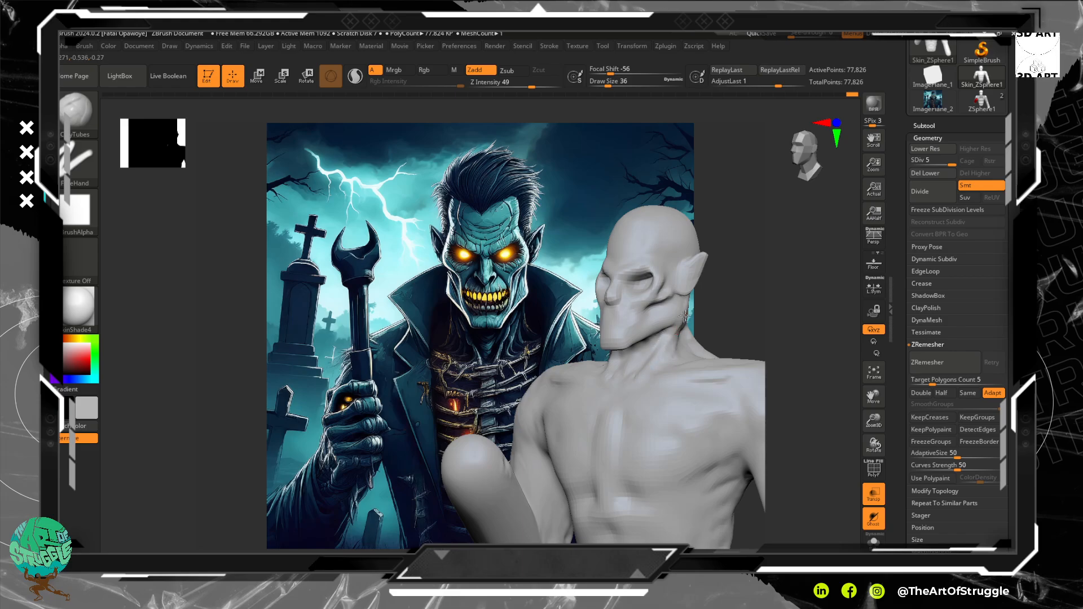
key(shift)
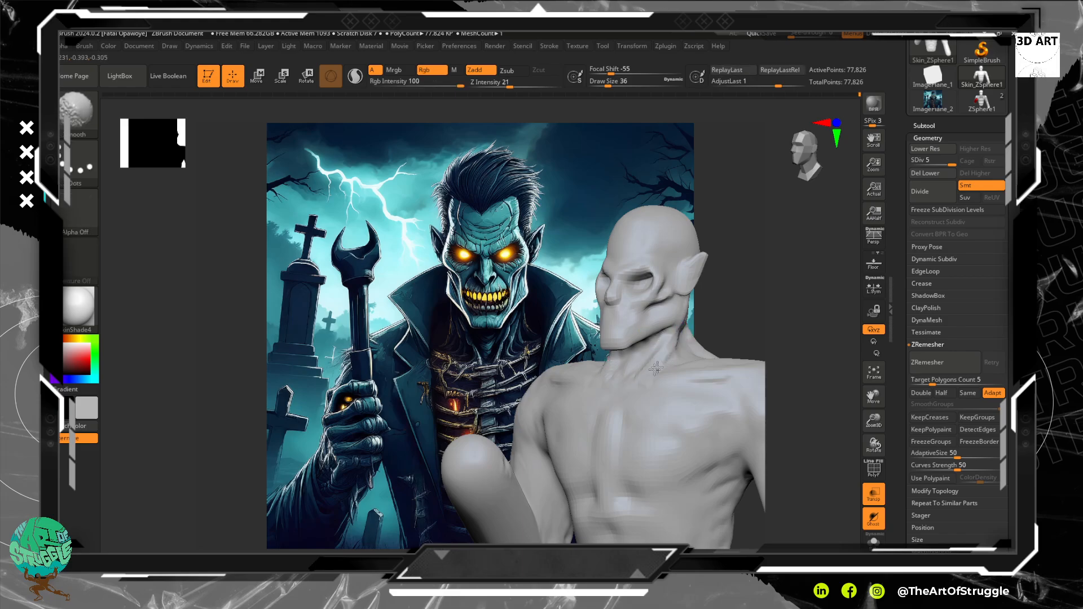
shift+drag(654, 356, 663, 347)
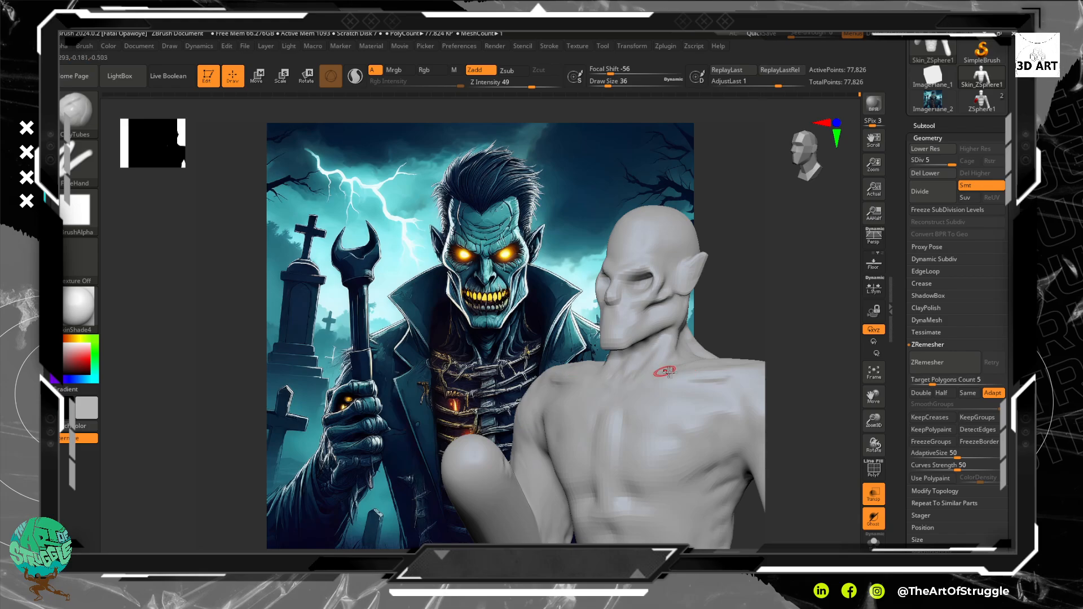
mouse_move(730, 326)
mouse_down()
mouse_move(705, 314)
mouse_move(747, 307)
mouse_move(703, 326)
mouse_up()
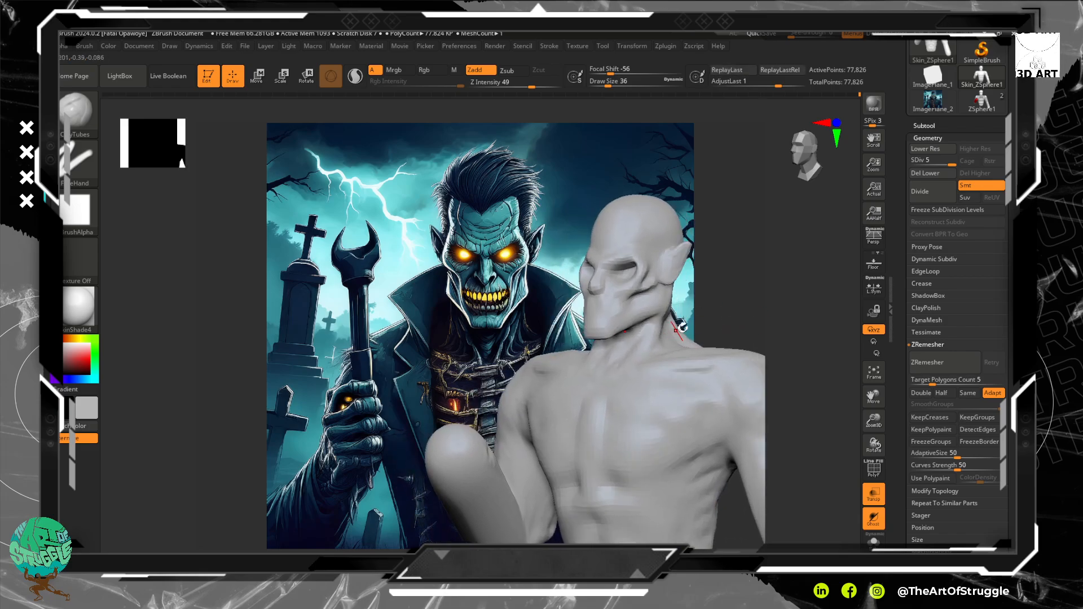
Carve the edges of the breastbone down the middle of the chest with DamStandard.
key(b)
key(s)
key(t)
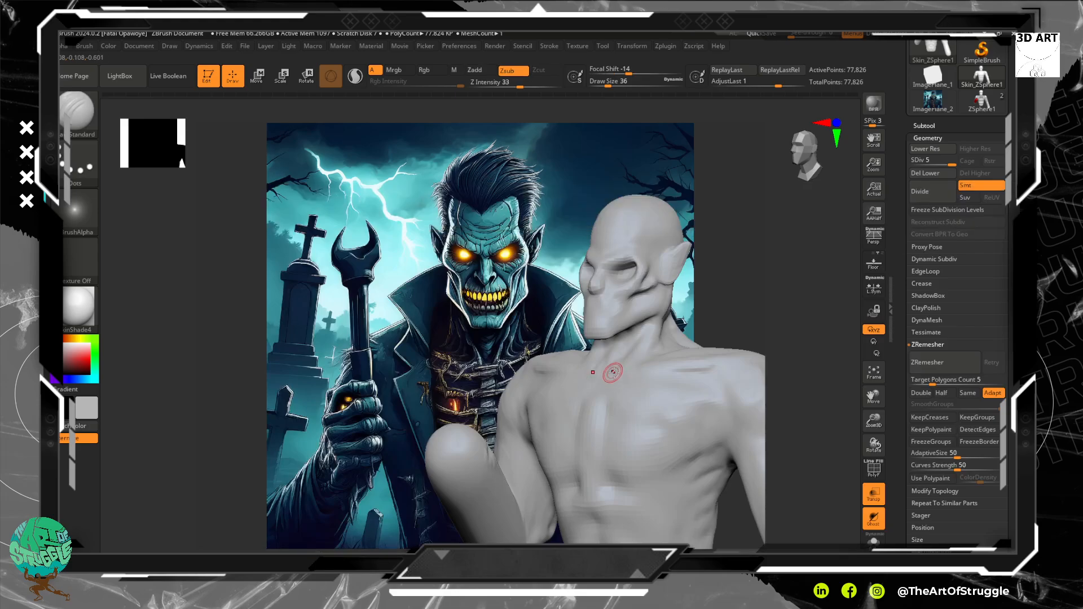
drag(648, 374, 695, 375)
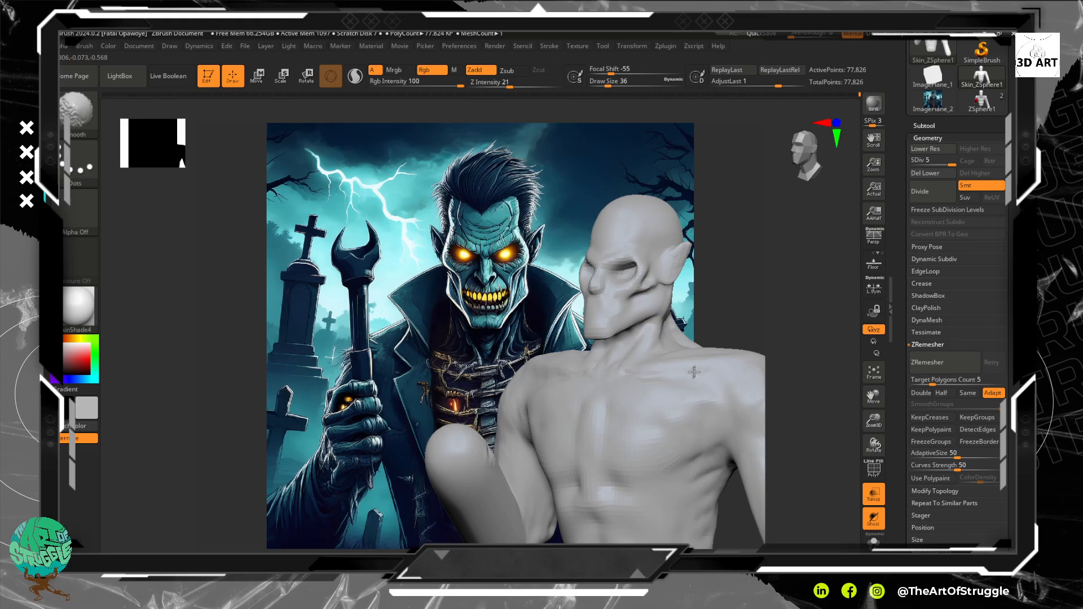
drag(614, 380, 597, 455)
drag(606, 411, 594, 480)
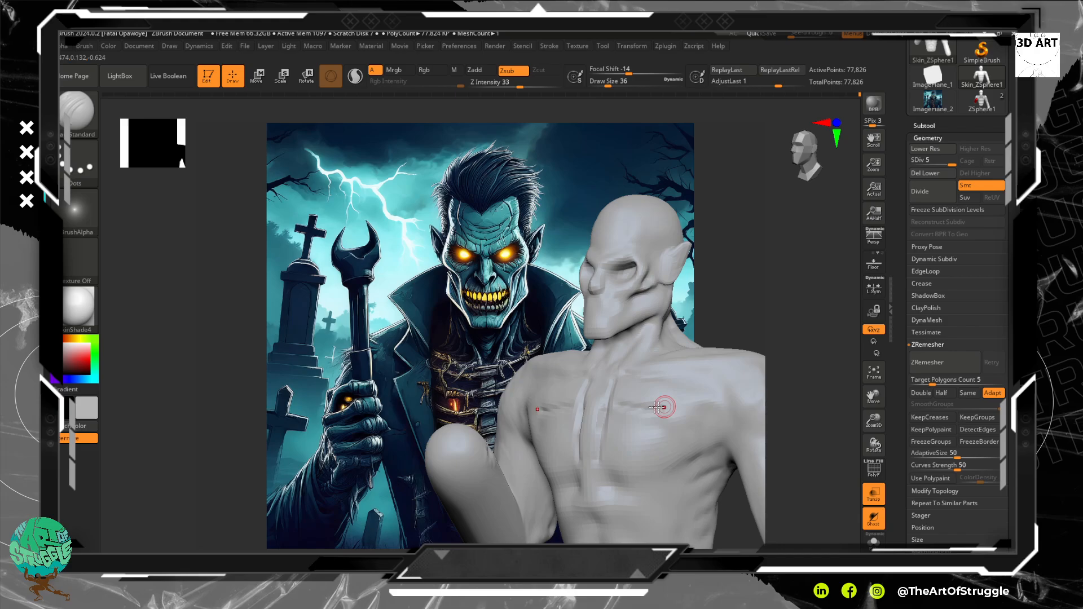
Carve horizontal rib lines across the chest with DamStandard and soften them toward the side of the ribcage.
mouse_move(672, 395)
mouse_down()
mouse_move(667, 428)
mouse_move(641, 457)
mouse_move(652, 478)
mouse_up()
key(shift)
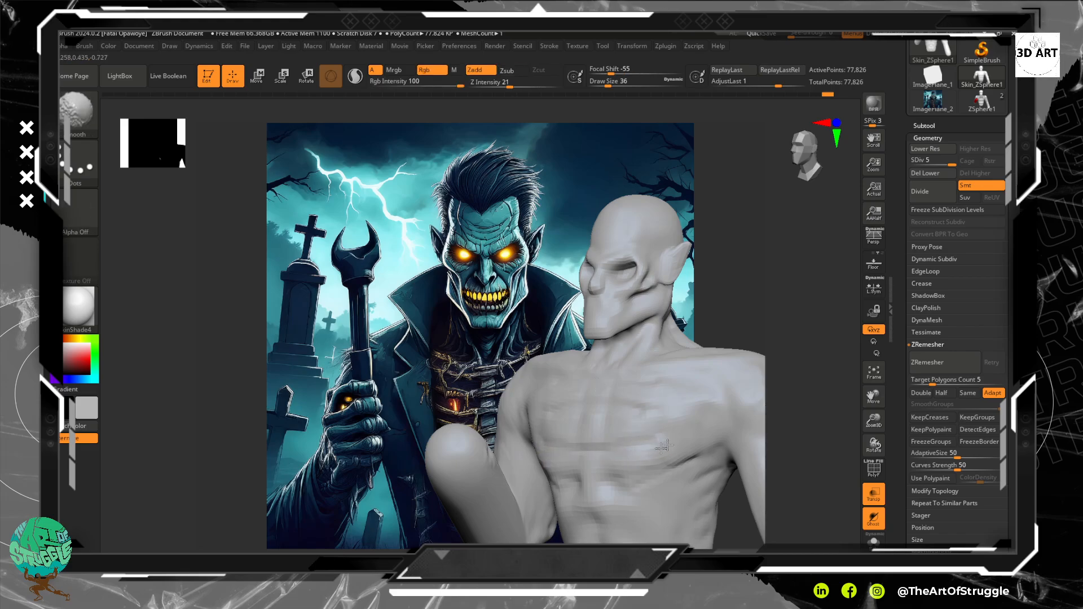
drag(612, 474, 662, 491)
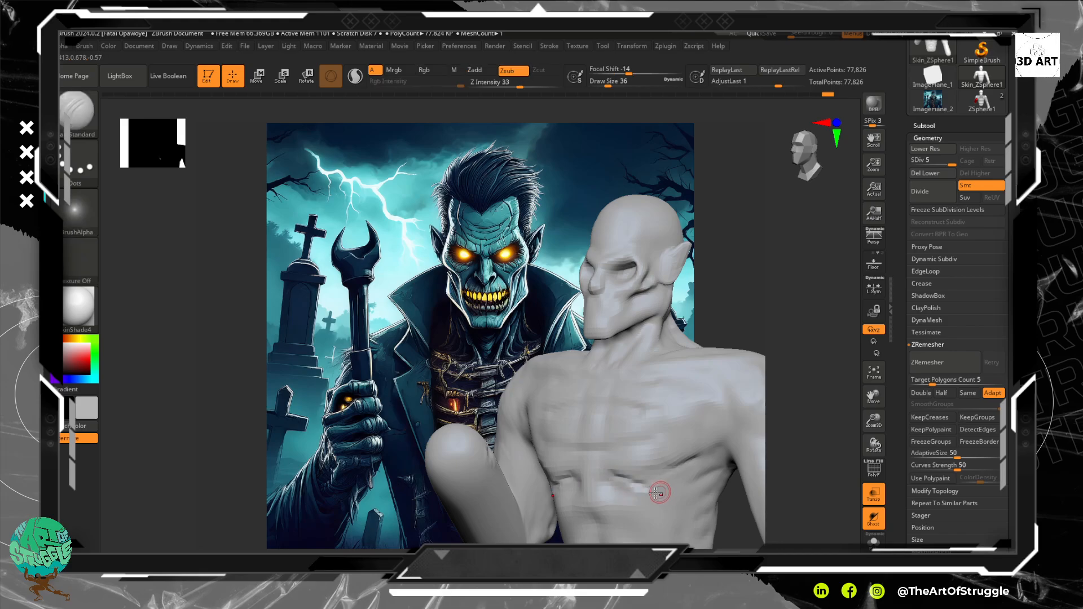
key(shift)
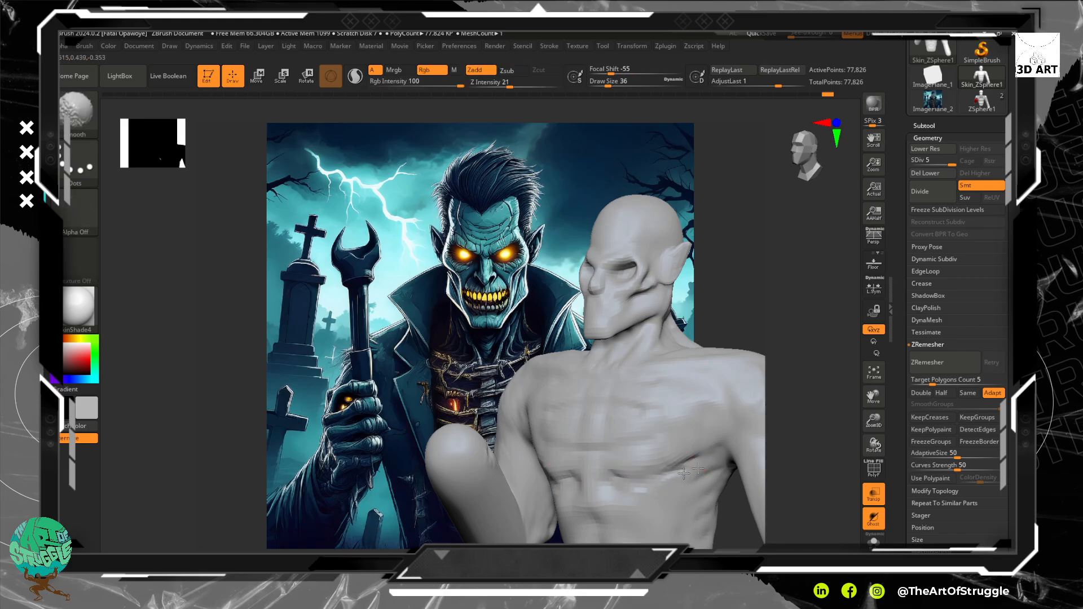
shift+drag(718, 441, 658, 491)
shift+drag(691, 454, 707, 447)
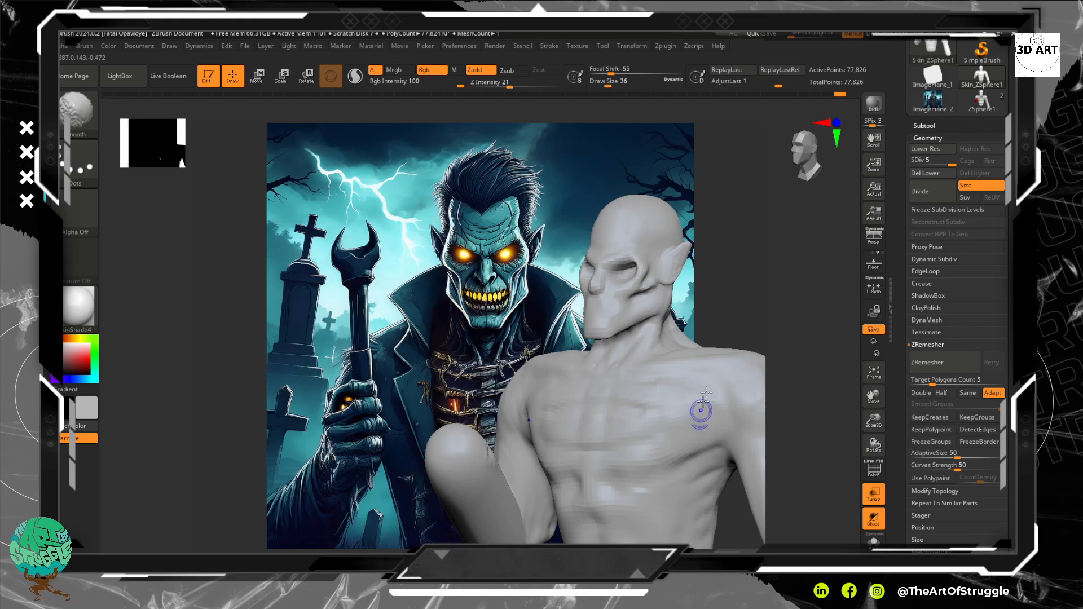
Touch up the outer chest and the front of the shoulder with DamStandard and smooth the strokes.
key(alt)
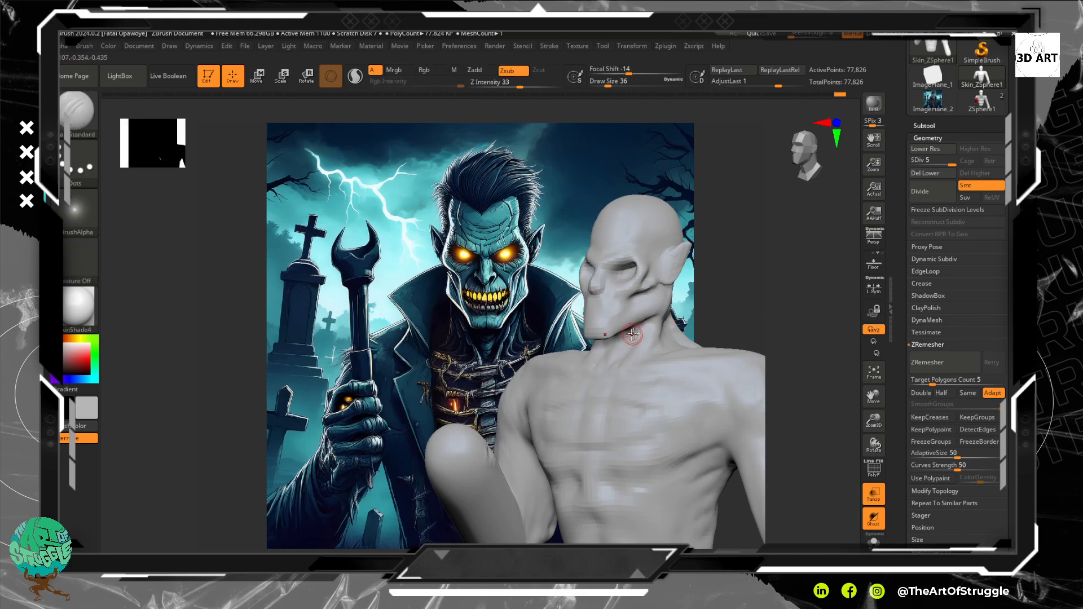
drag(728, 294, 707, 363)
mouse_move(675, 403)
mouse_down()
mouse_move(718, 381)
mouse_move(694, 384)
mouse_up()
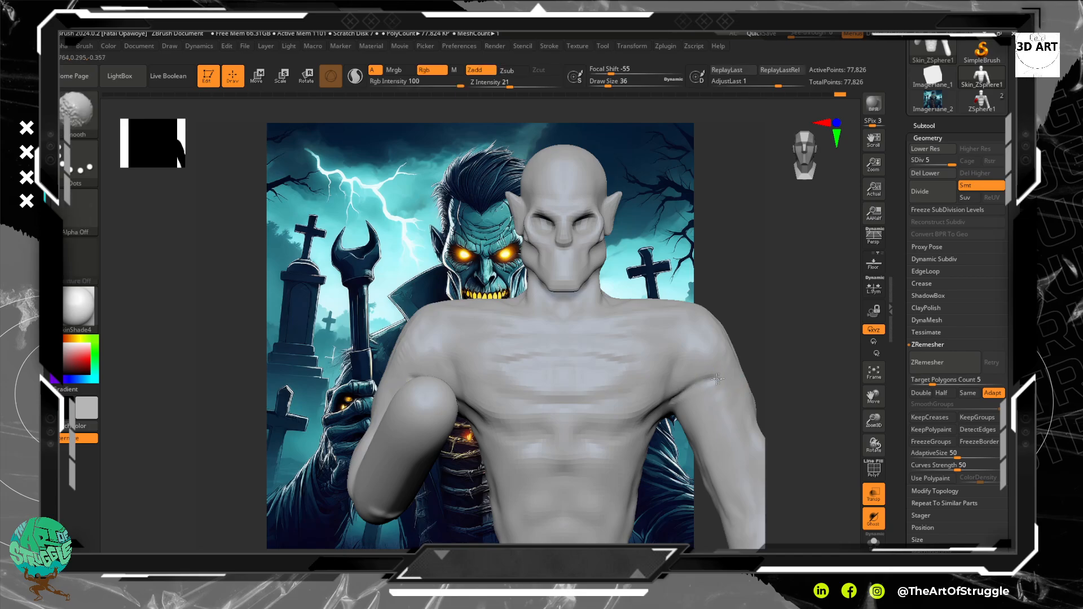
Fill in the trapezius between the neck and shoulder with ClayTubes, raising the draw size to 56, and smooth it.
mouse_move(744, 333)
mouse_down()
mouse_move(781, 295)
mouse_move(779, 324)
mouse_move(740, 363)
mouse_move(798, 379)
mouse_move(738, 372)
mouse_move(721, 362)
mouse_move(740, 357)
mouse_move(718, 358)
mouse_move(757, 380)
mouse_move(716, 372)
mouse_move(710, 394)
mouse_up()
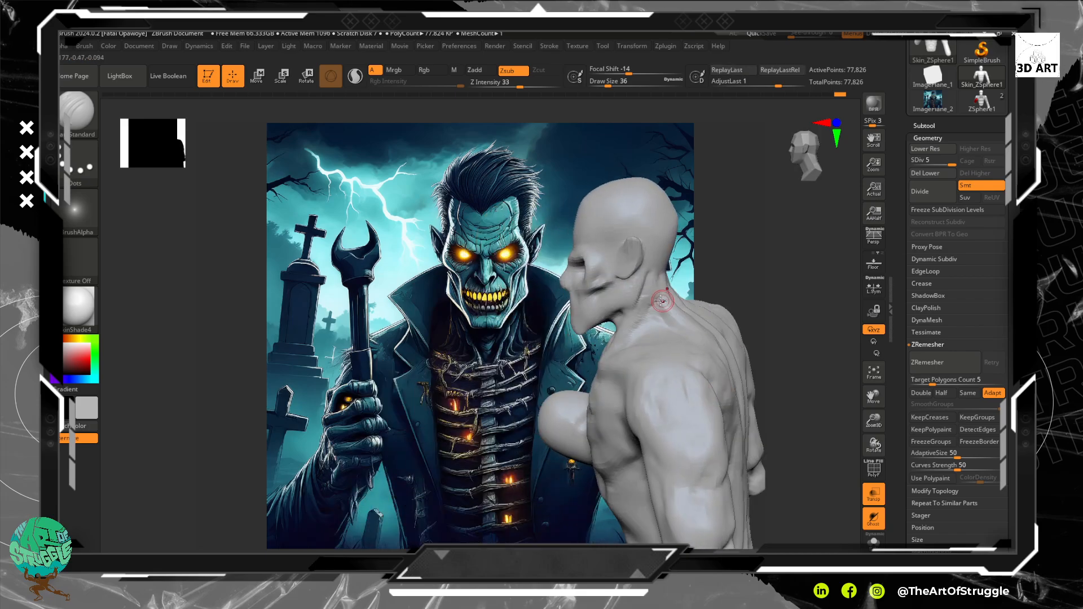
key(b)
key(c)
key(t)
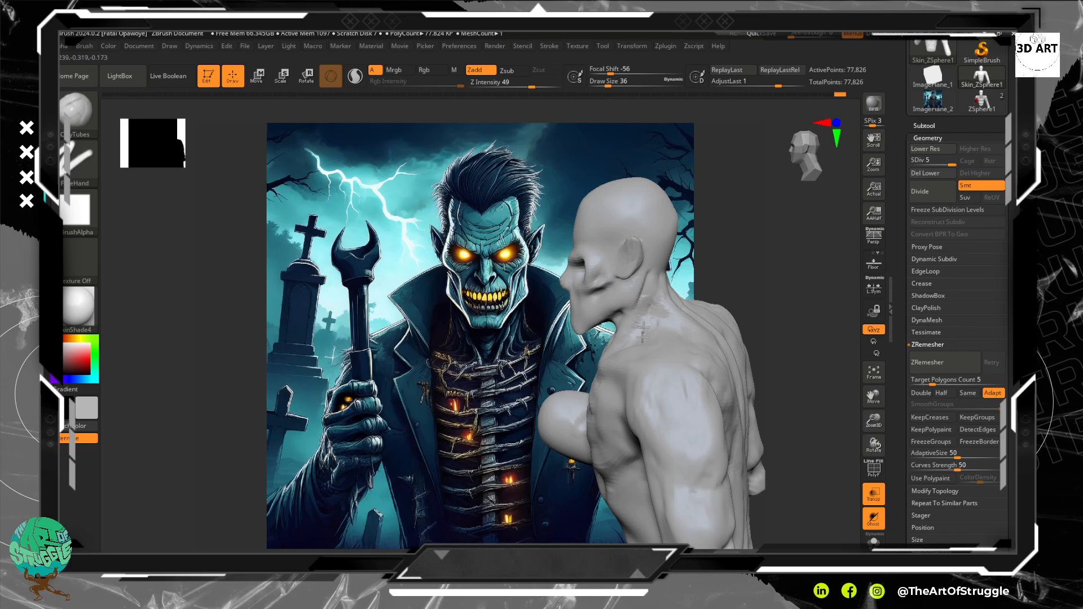
key(bracketright)
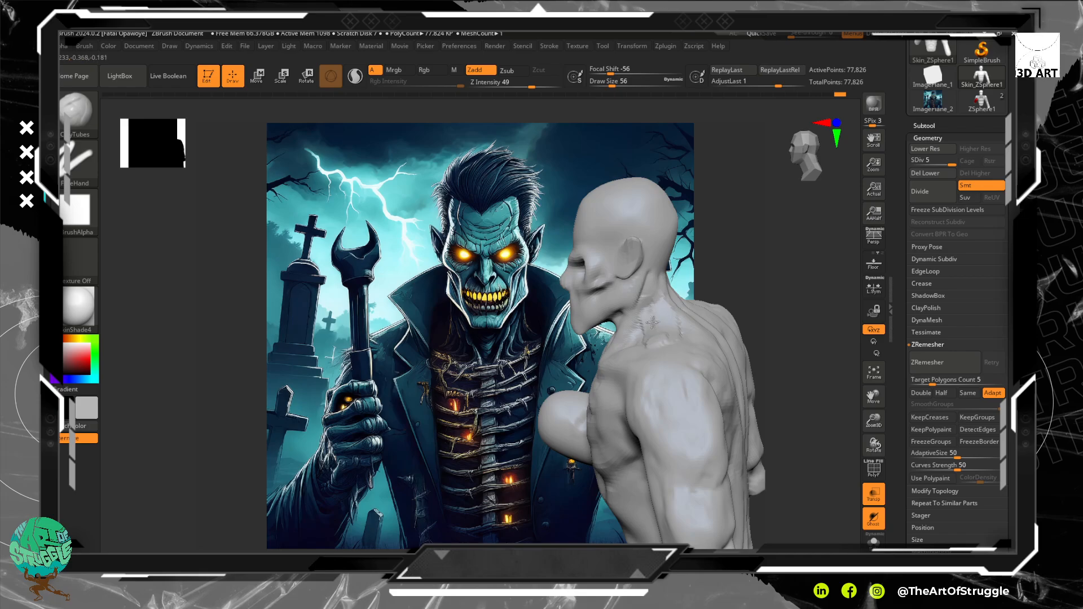
key(shift)
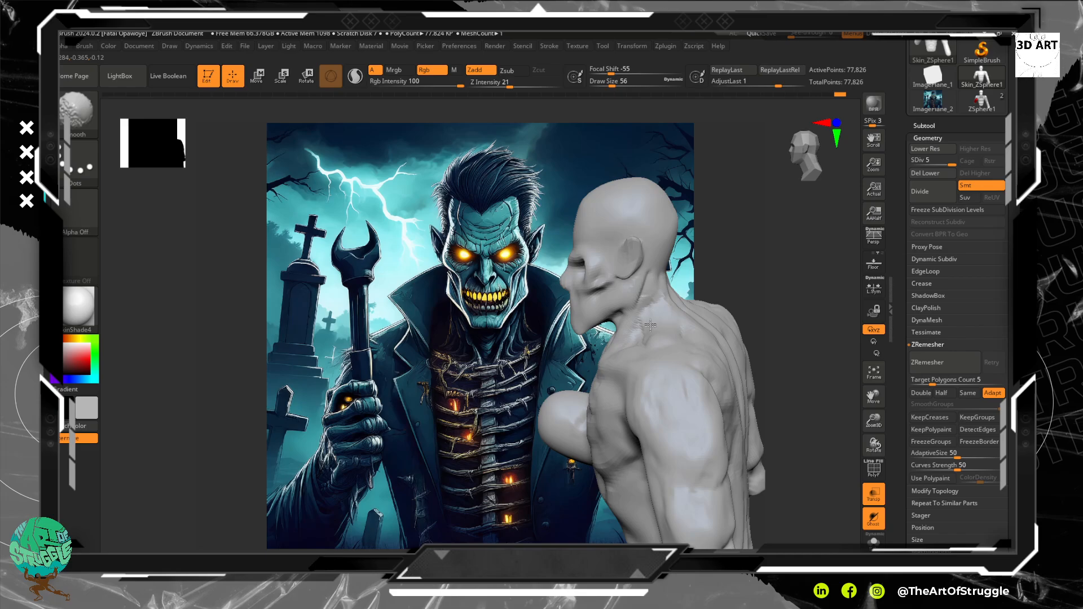
Lock the camera in the front view and adjust the shoulder slope beside the neck with the Move brush.
mouse_move(769, 277)
alt+mouse_down()
mouse_move(718, 285)
mouse_move(769, 281)
alt+mouse_up()
key(shift)
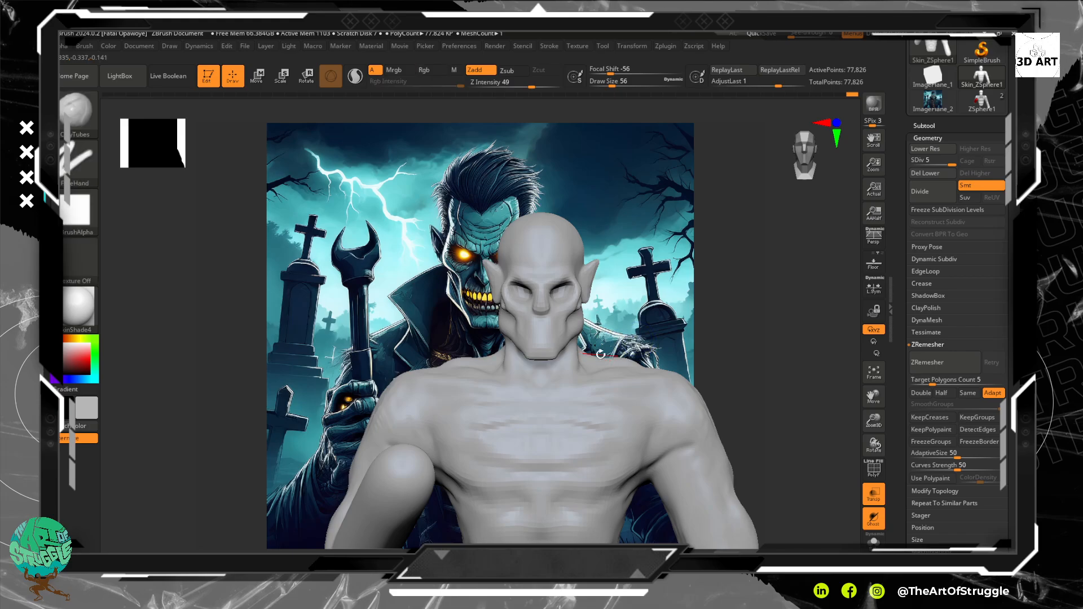
key(b)
key(m)
key(v)
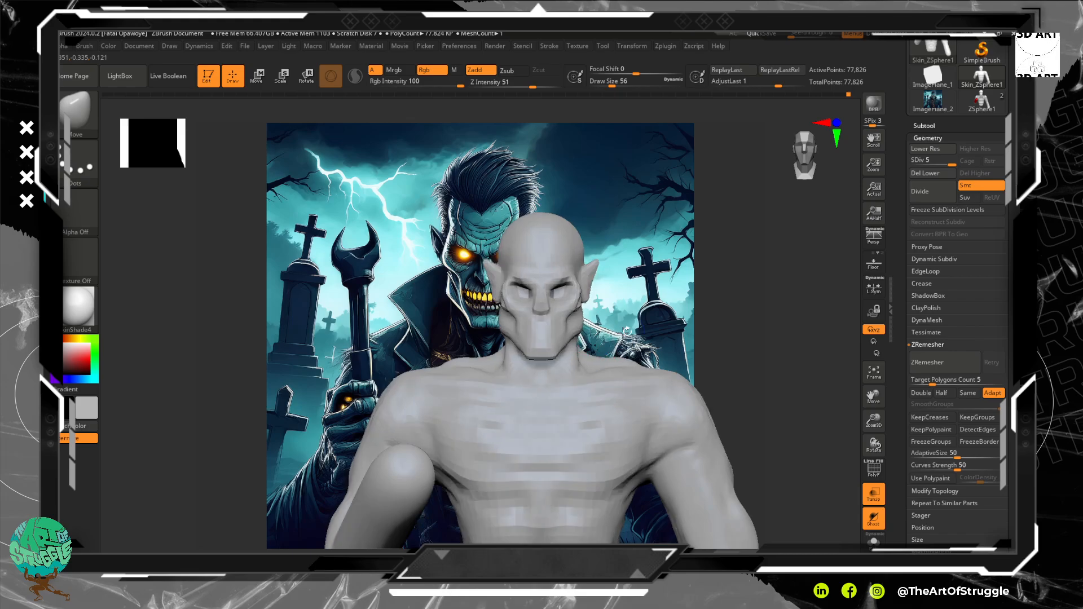
click(874, 310)
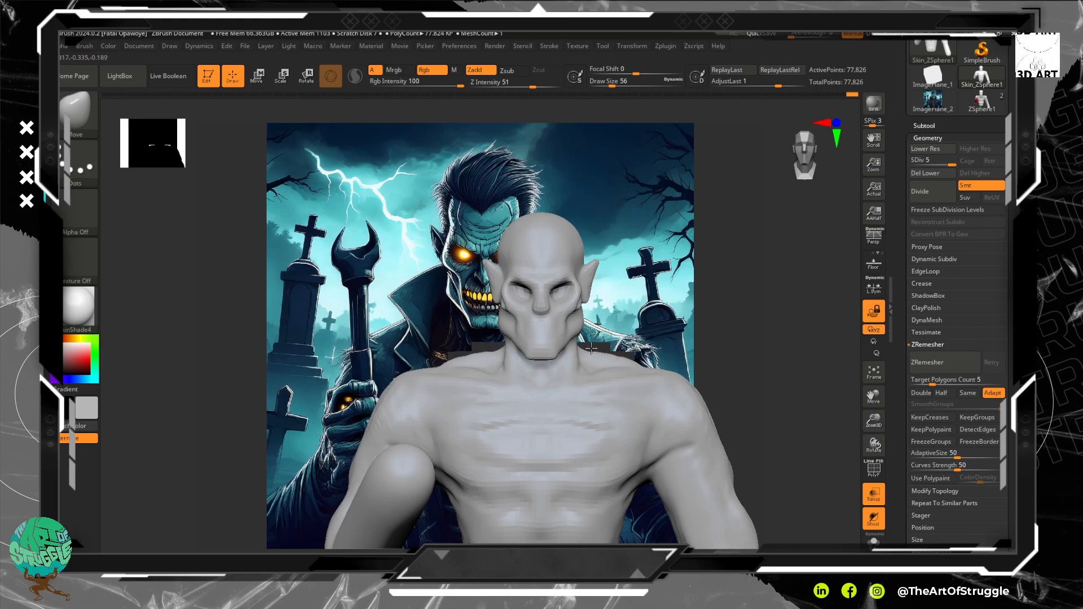
shift+drag(595, 349, 611, 357)
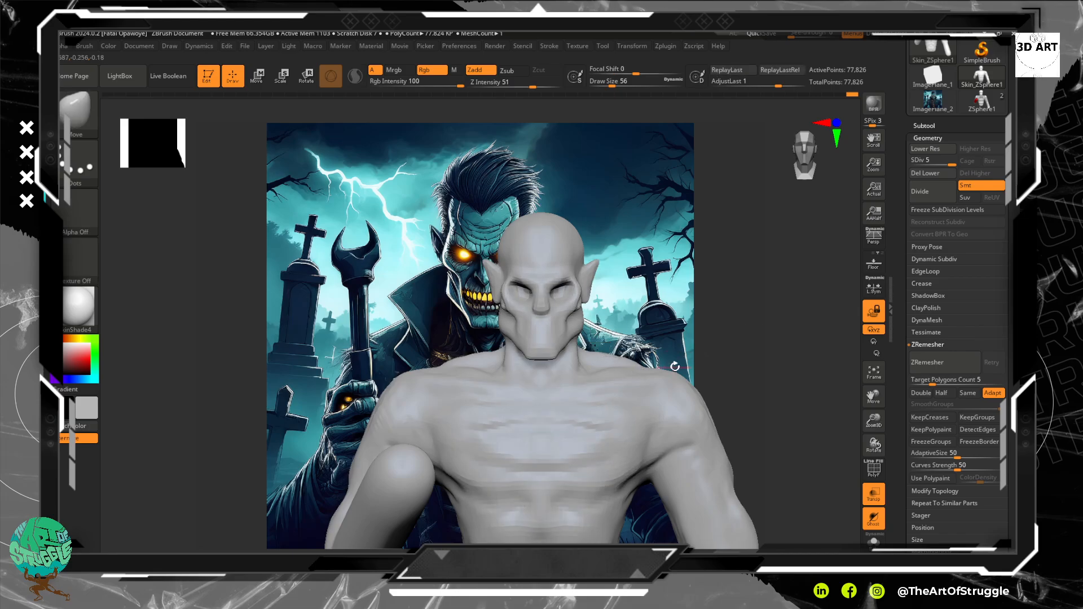
Unlock the camera, build up the top of the shoulder behind the neck with ClayTubes and smooth it.
mouse_move(749, 319)
mouse_down()
mouse_move(704, 343)
mouse_move(598, 351)
mouse_up()
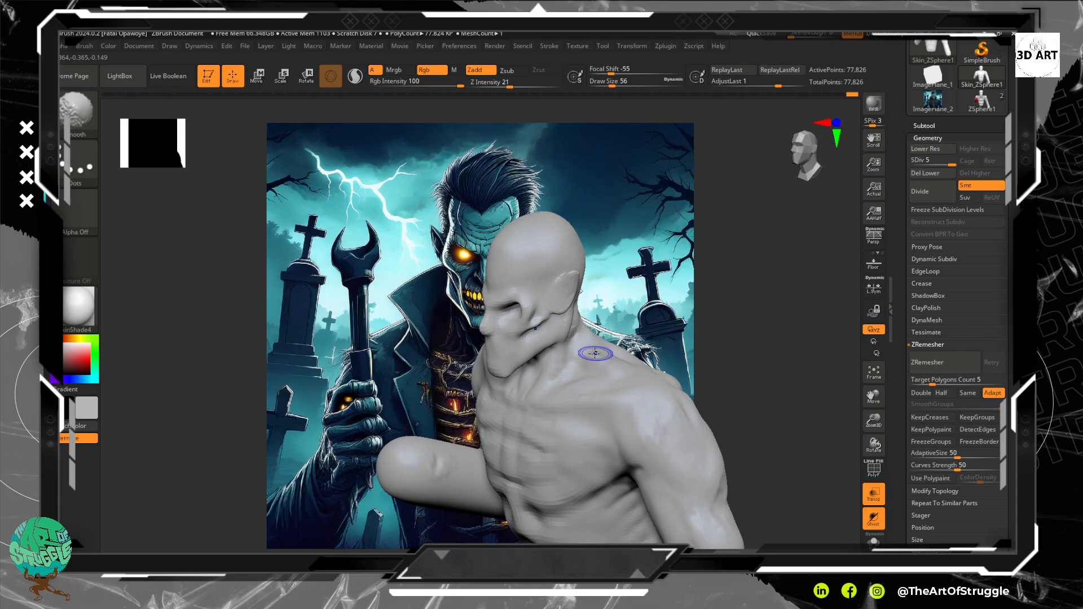
mouse_move(789, 369)
mouse_down()
mouse_move(672, 448)
mouse_move(687, 357)
mouse_move(775, 360)
mouse_move(781, 382)
mouse_move(728, 351)
mouse_move(789, 363)
mouse_move(779, 363)
mouse_up()
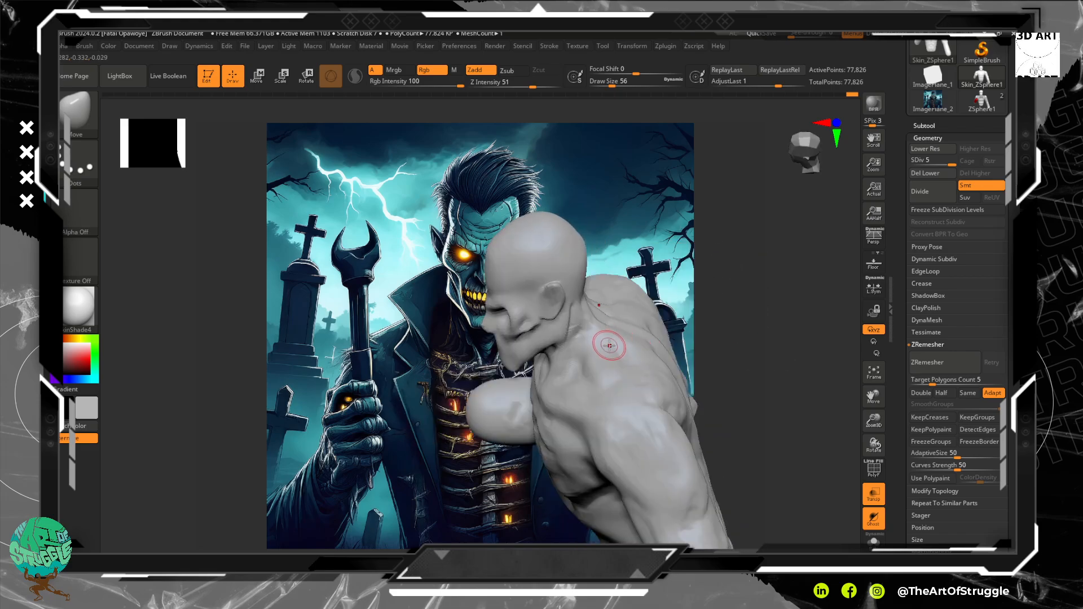
key(b)
key(c)
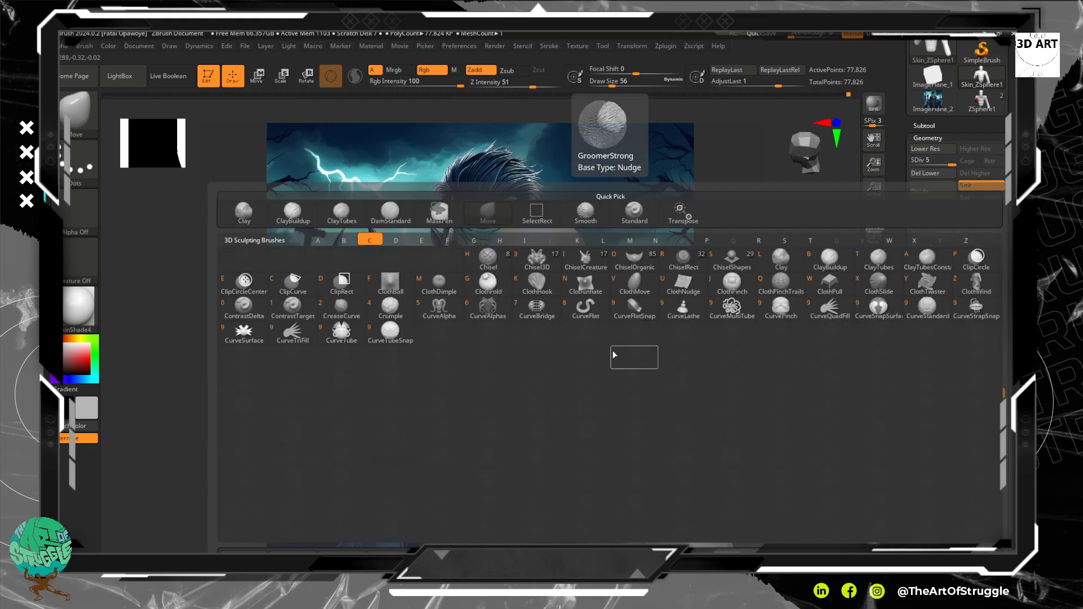
key(t)
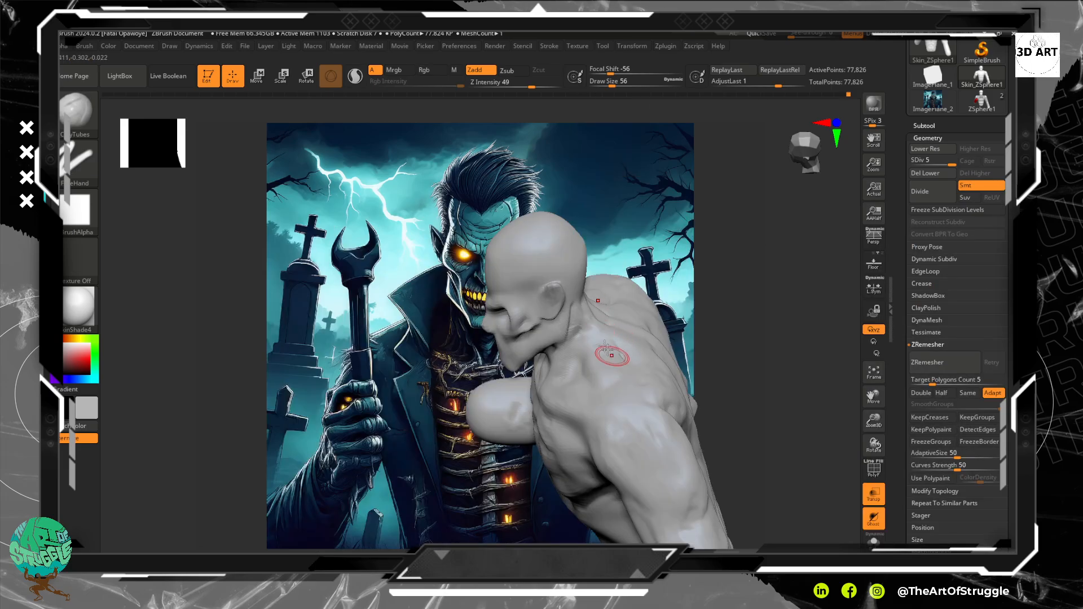
mouse_move(619, 355)
mouse_down()
mouse_move(587, 335)
mouse_move(597, 367)
mouse_move(620, 355)
mouse_move(609, 388)
mouse_up()
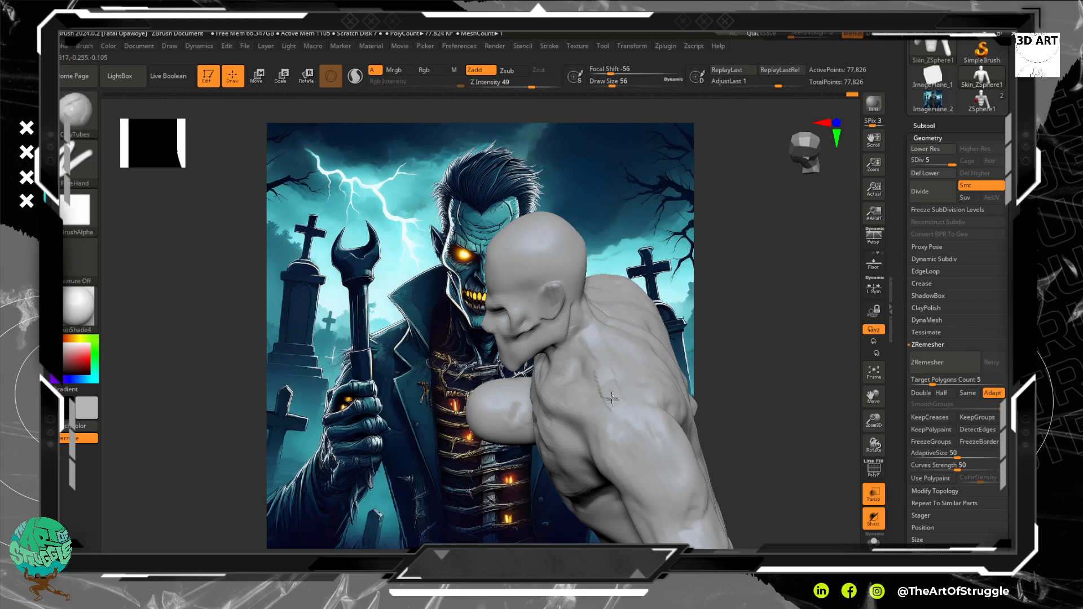
key(shift)
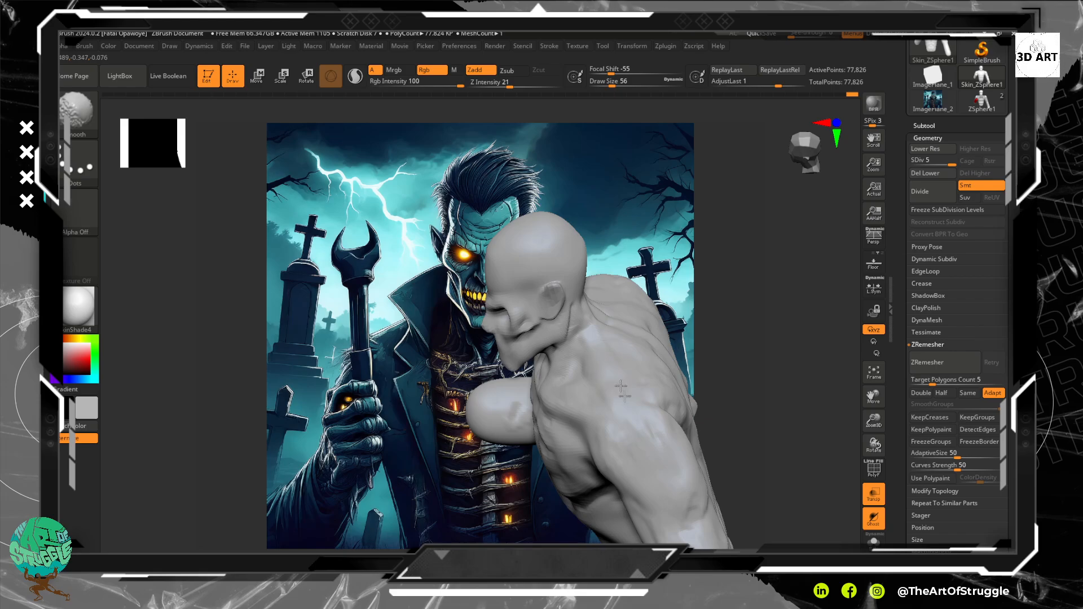
Smooth the ridge running from the base of the neck over the back of the shoulder.
mouse_move(752, 392)
mouse_down()
mouse_move(777, 354)
mouse_move(682, 344)
mouse_move(621, 384)
mouse_move(660, 361)
mouse_up()
key(shift)
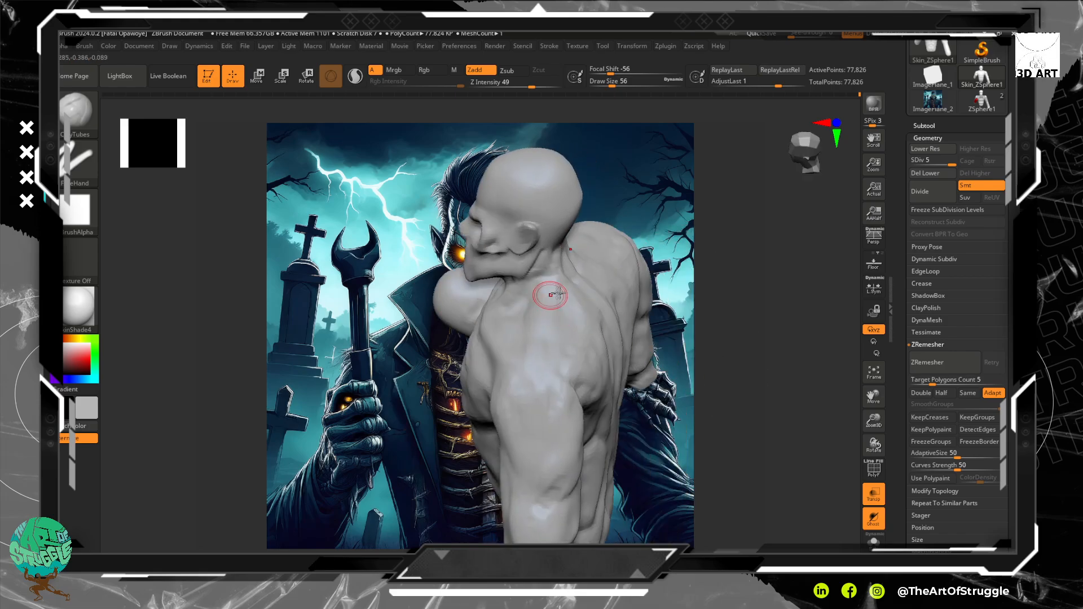
key(shift)
shift+drag(547, 341, 544, 298)
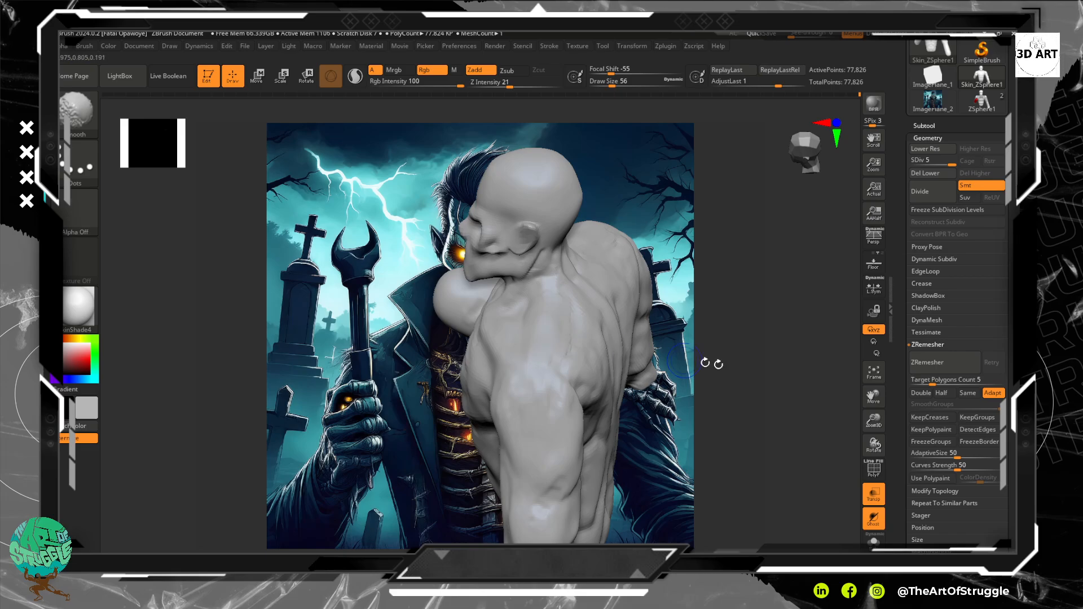
Smooth the upper contour of the shoulders beside the neck from the front.
mouse_move(756, 413)
mouse_down()
mouse_move(779, 370)
mouse_move(762, 375)
mouse_move(614, 292)
mouse_up()
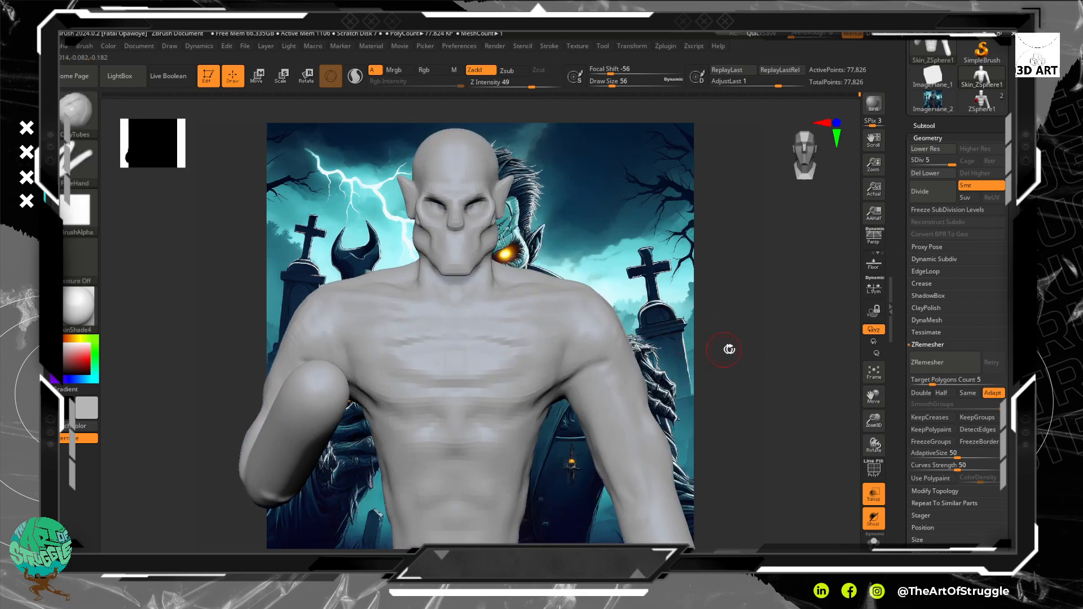
alt+drag(730, 350, 764, 365)
key(shift)
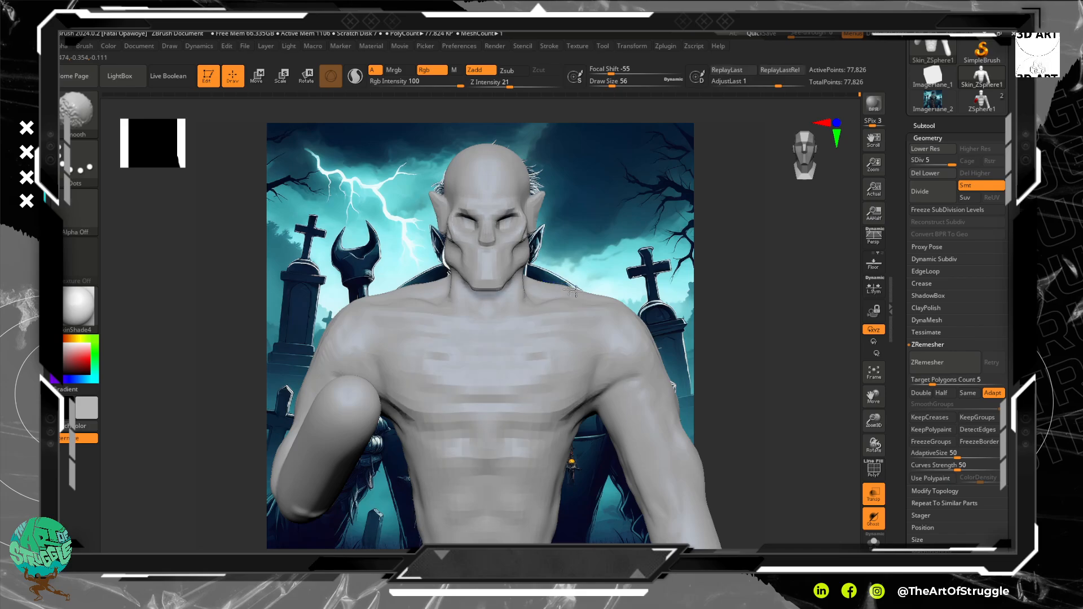
shift+drag(561, 286, 572, 288)
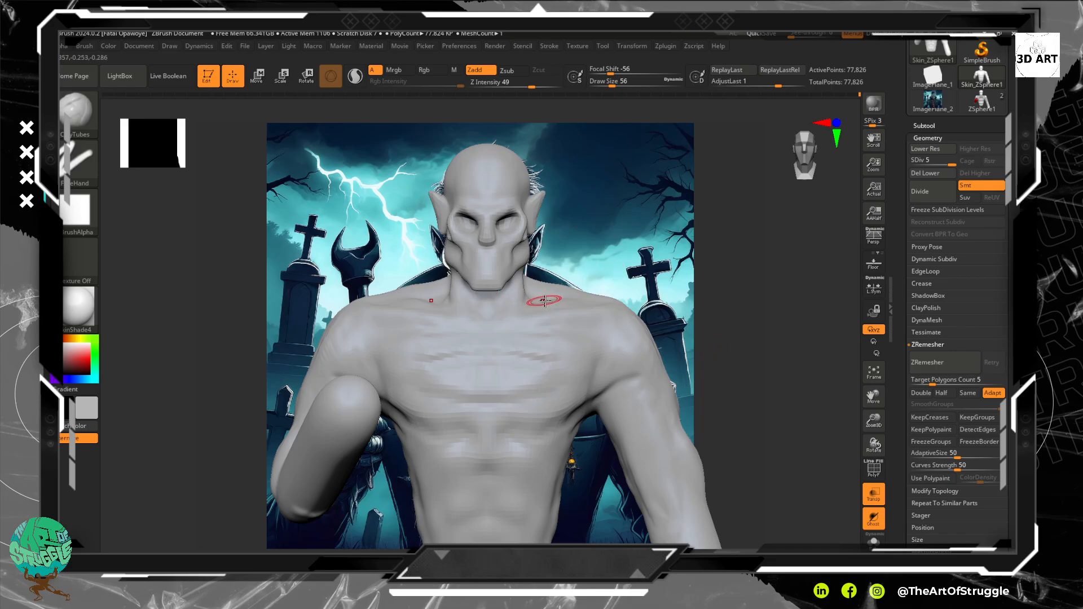
Carve the crease where the neck meets the shoulders with DamStandard at a draw size of 48.
key(b)
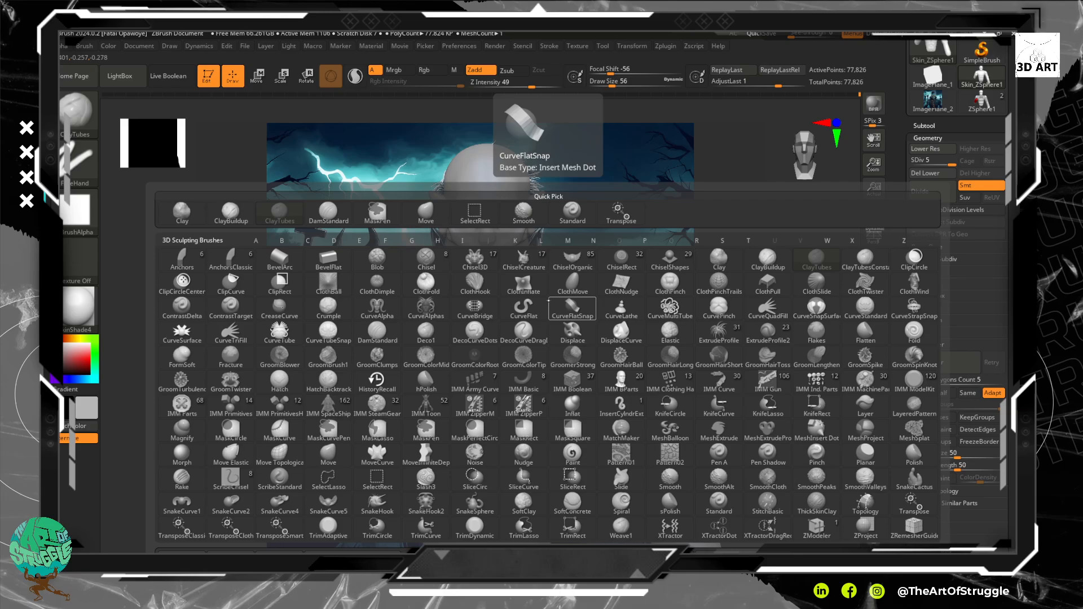
key(s)
key(t)
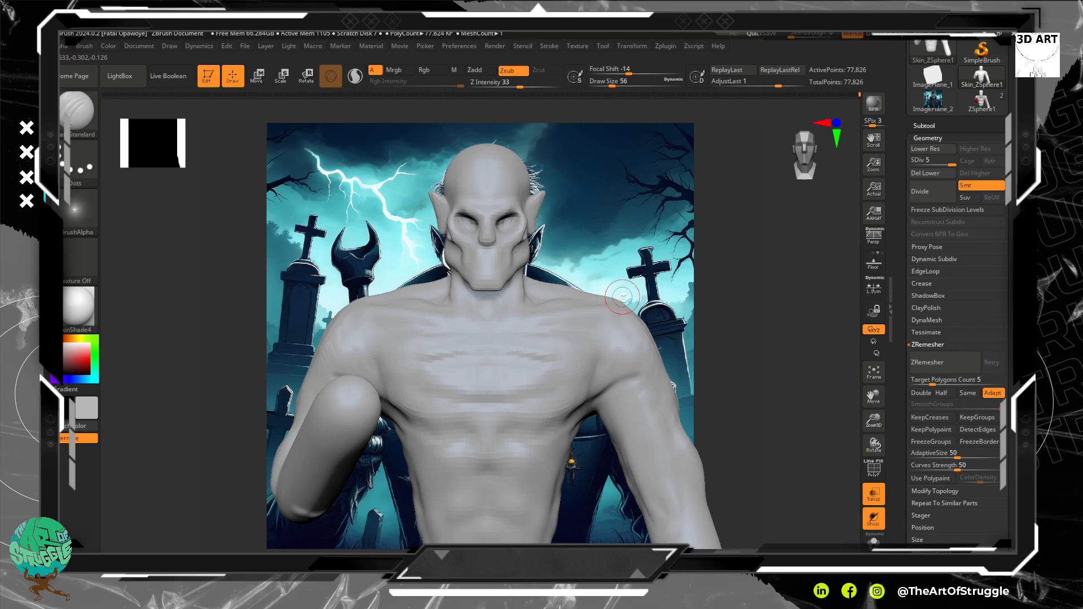
key([)
mouse_move(532, 293)
mouse_down()
mouse_move(524, 311)
mouse_move(520, 294)
mouse_up()
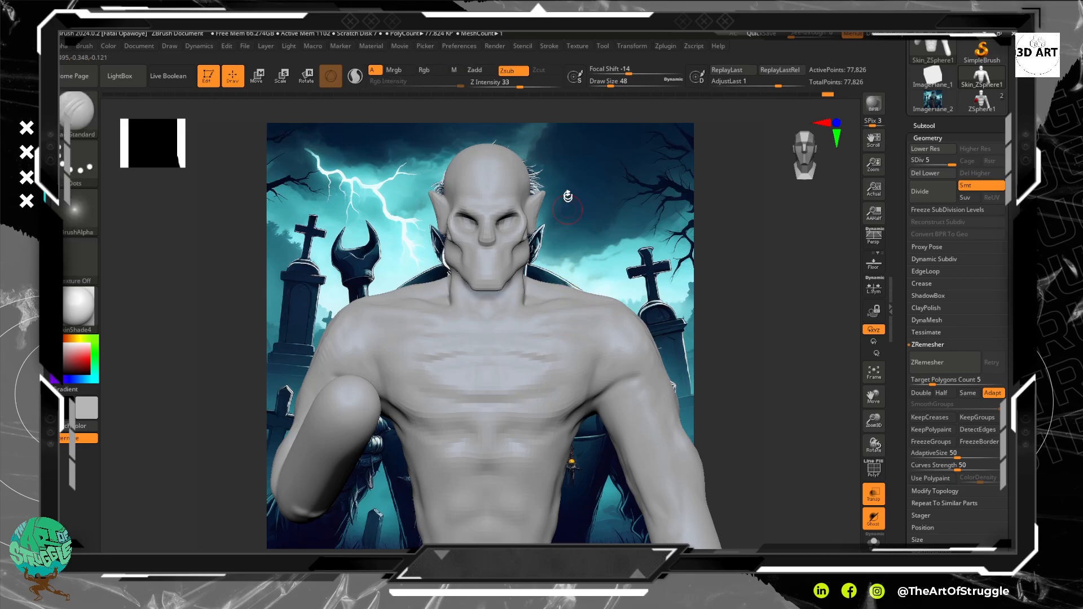
Set DamStandard's Z Intensity to 15, soften the rib lines on the chest and carve the breastbone's centre line.
drag(527, 89, 499, 88)
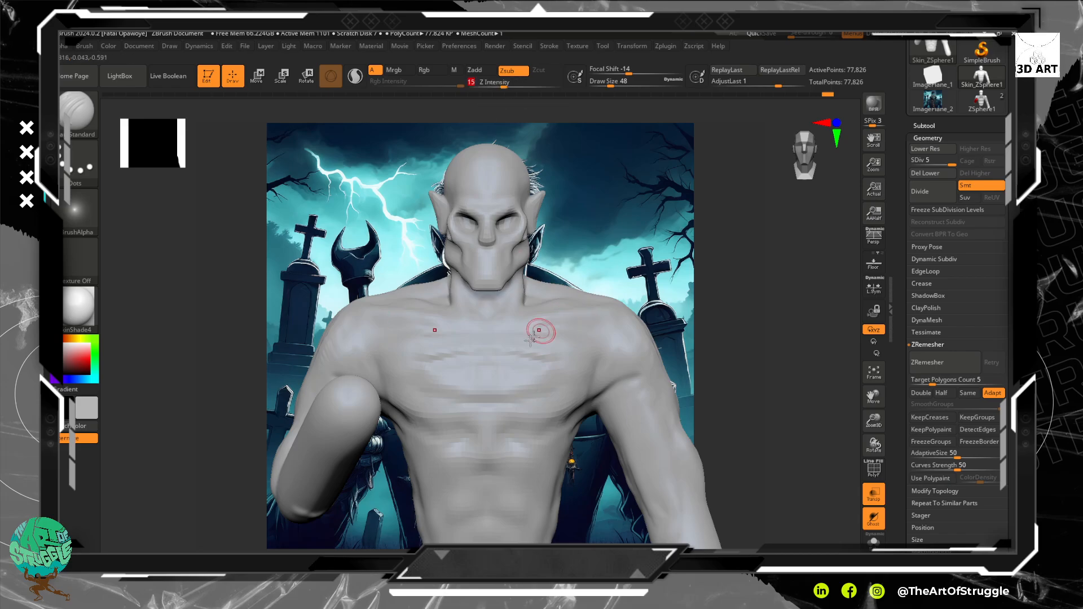
key(shift)
shift+drag(535, 385, 525, 360)
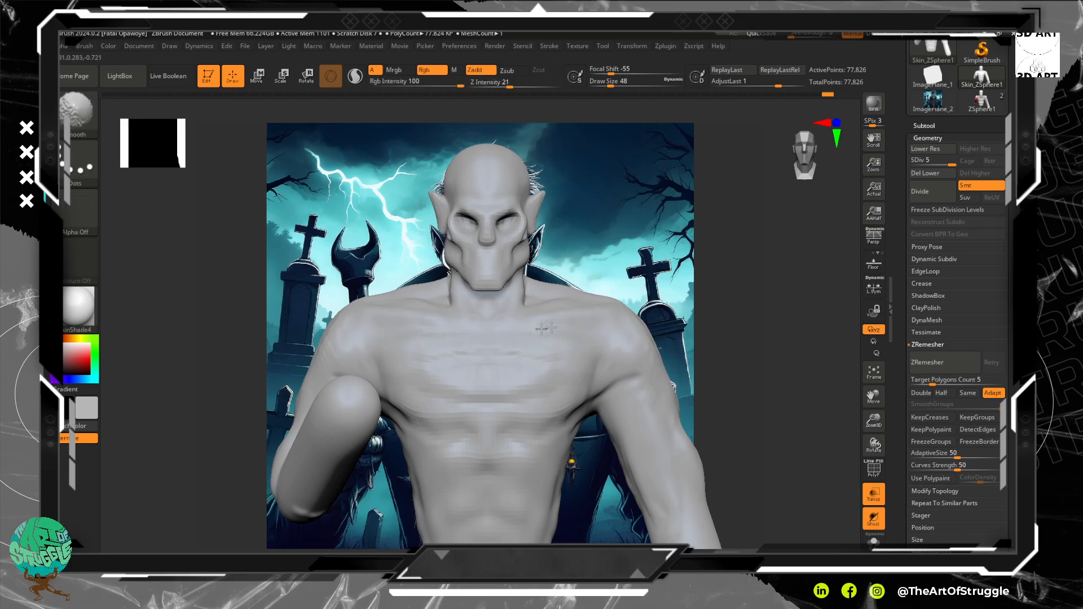
shift+drag(560, 388, 556, 395)
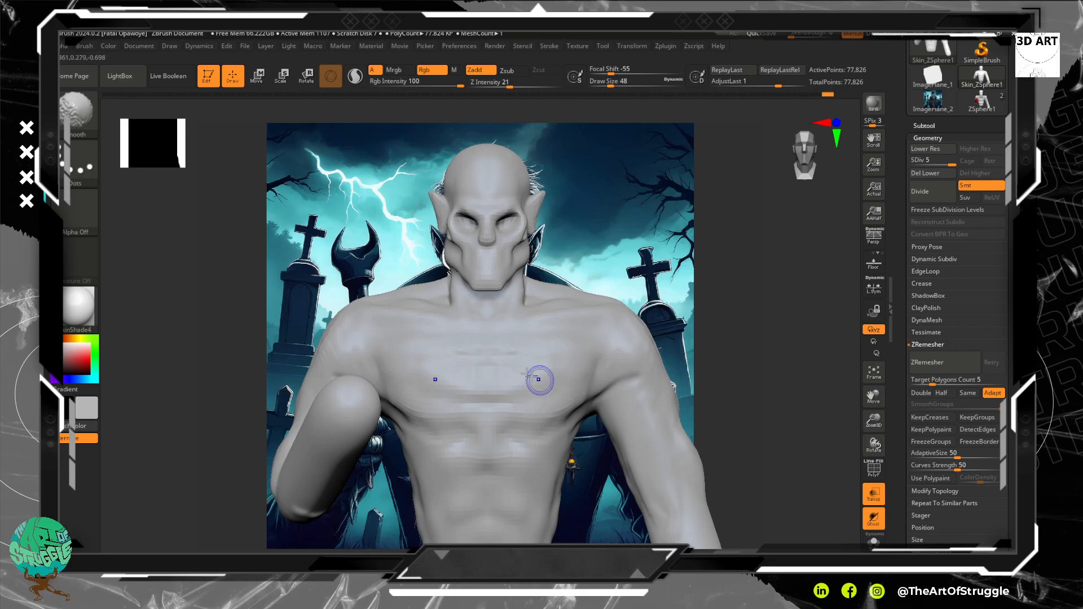
drag(484, 324, 486, 407)
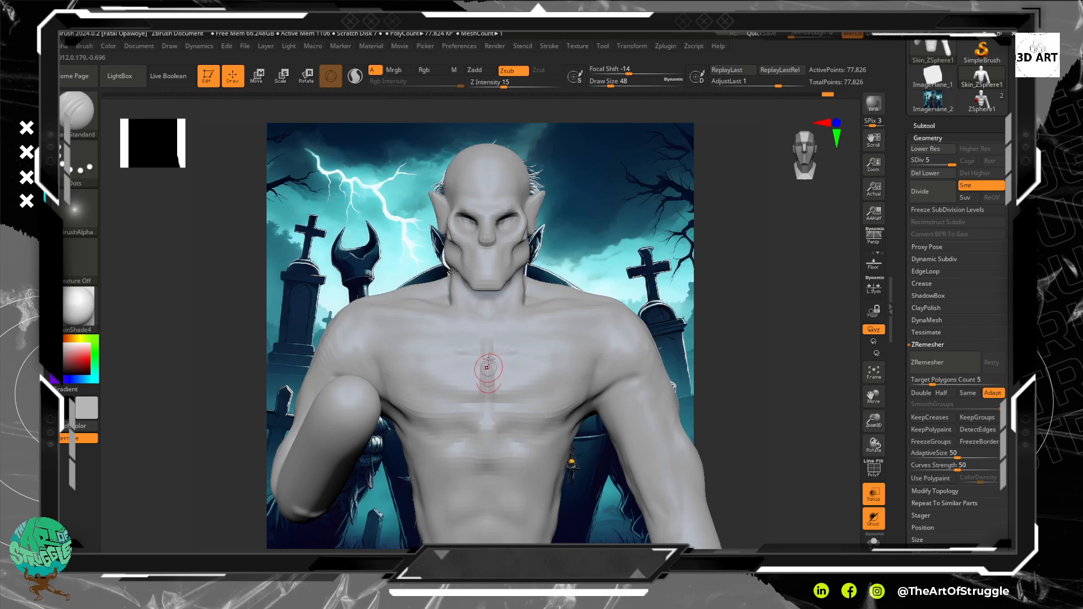
Carve short rib lines beside the breastbone and the outlines of the abdominal muscles with DamStandard, softening the centre of the chest.
drag(504, 356, 501, 363)
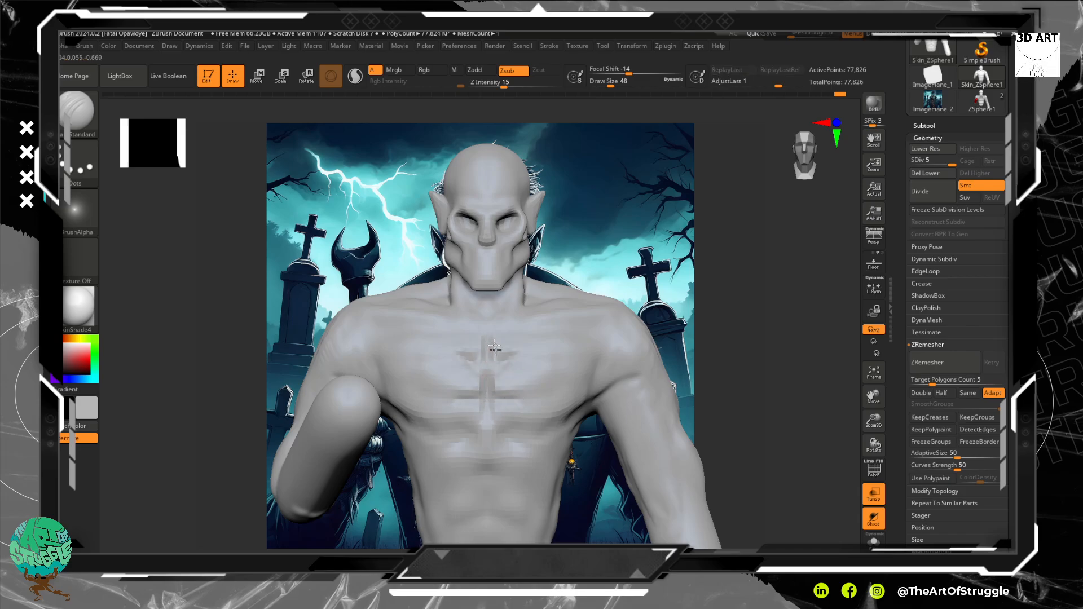
key(shift)
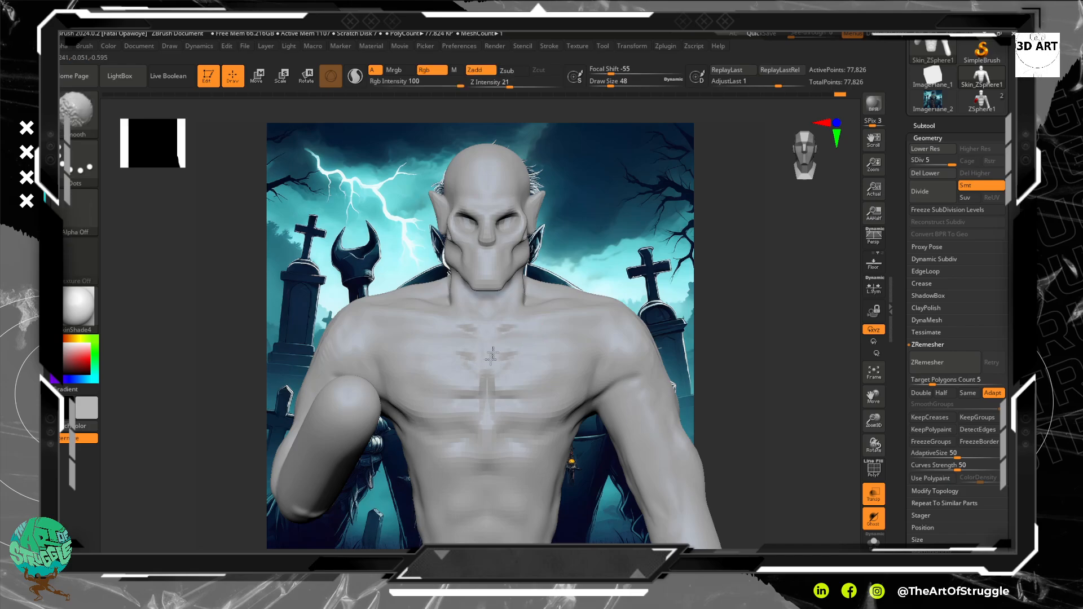
shift+drag(486, 434, 486, 440)
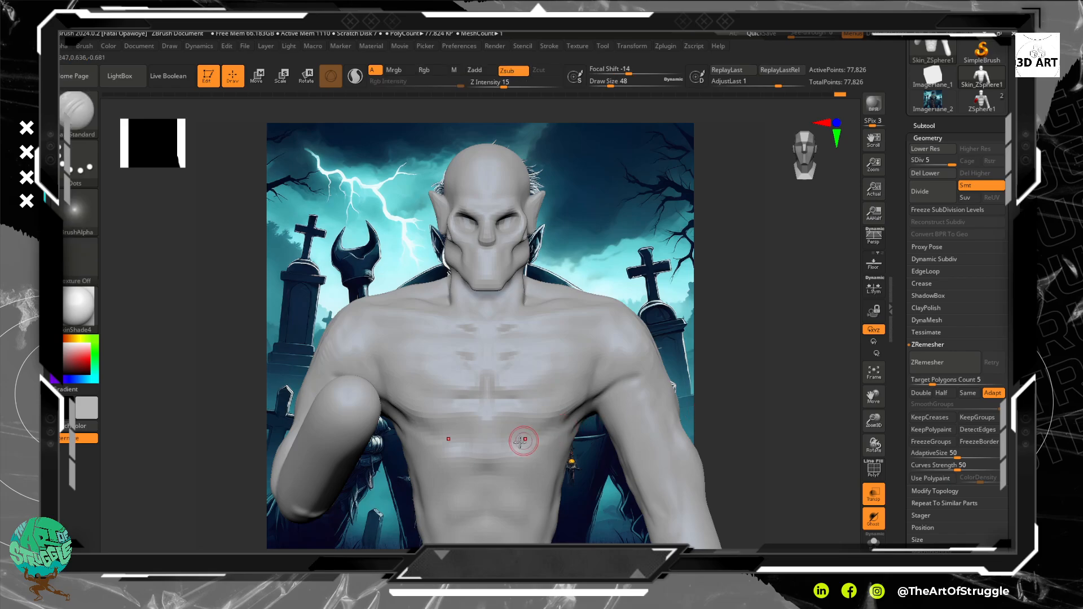
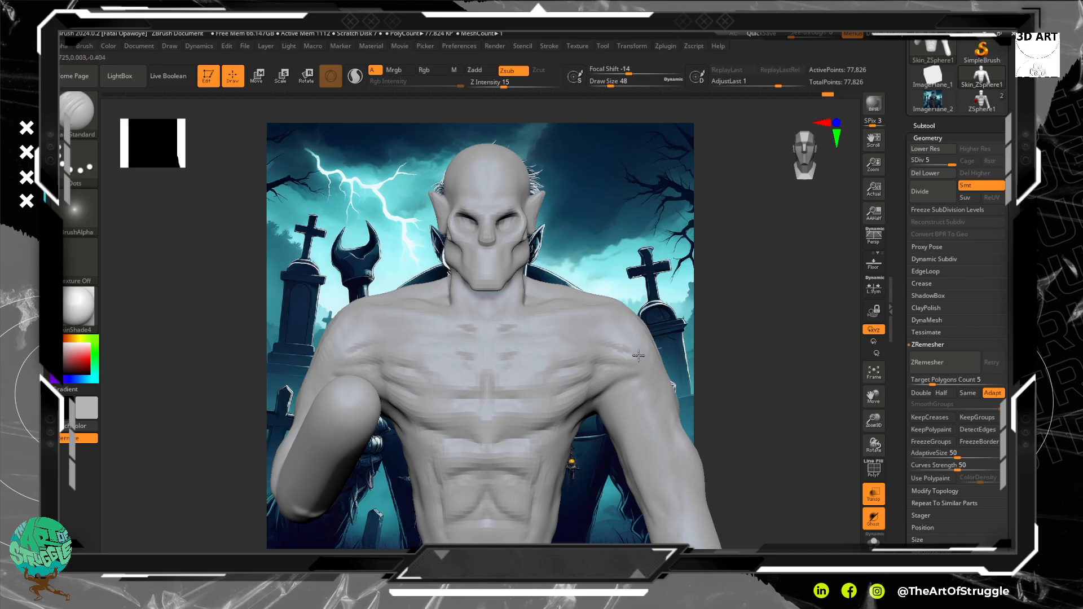
key(shift)
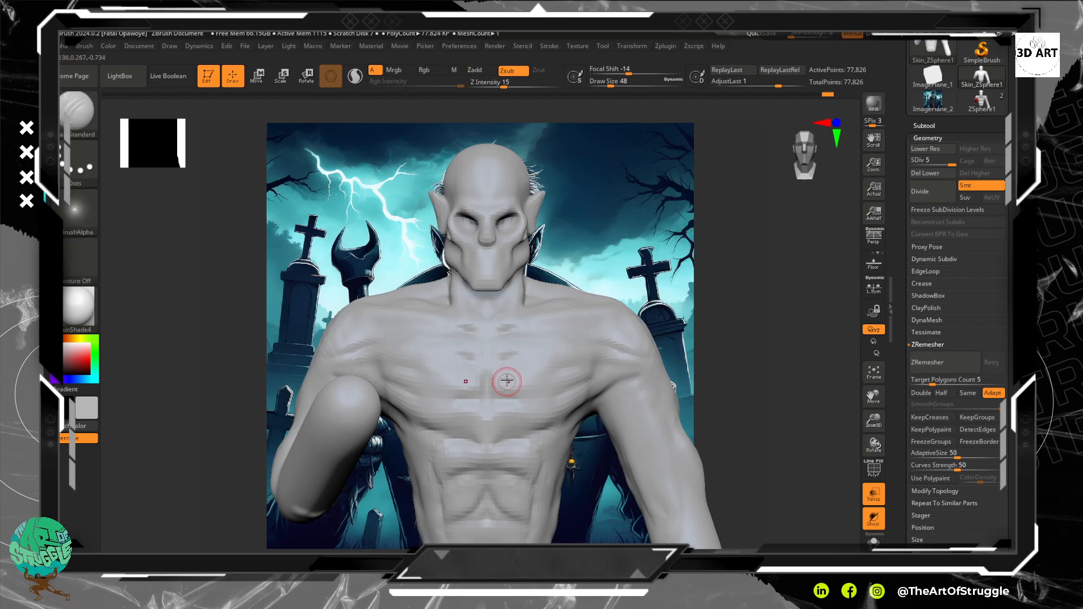
Carve the rib ends on both sides of the breastbone, soften them, and refine the crease between shoulder and upper arm.
drag(506, 375, 506, 343)
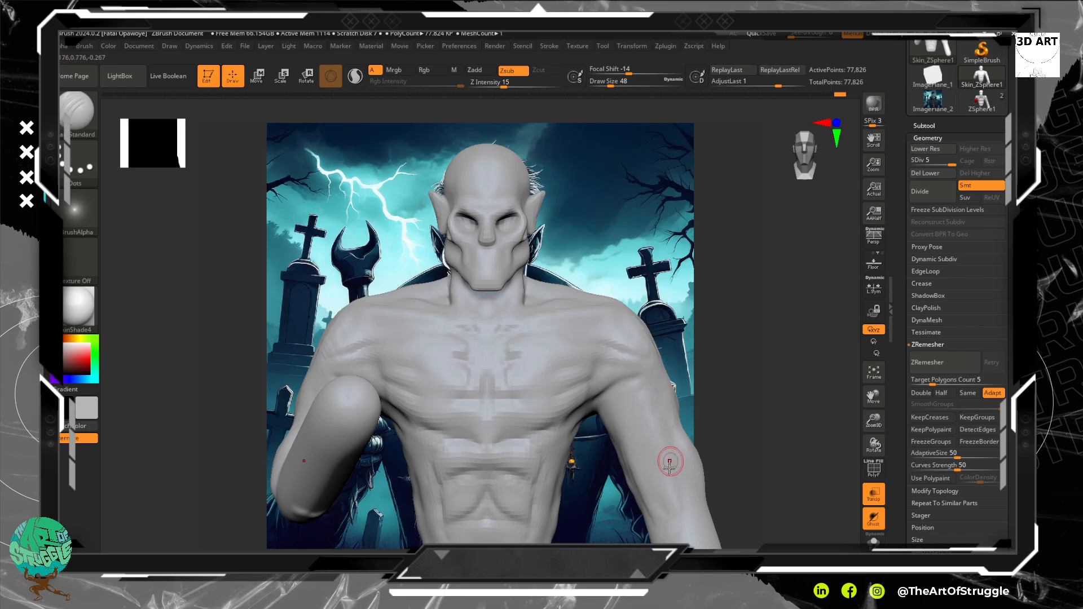
mouse_move(545, 358)
shift+mouse_down()
mouse_move(526, 386)
mouse_move(518, 332)
shift+mouse_up()
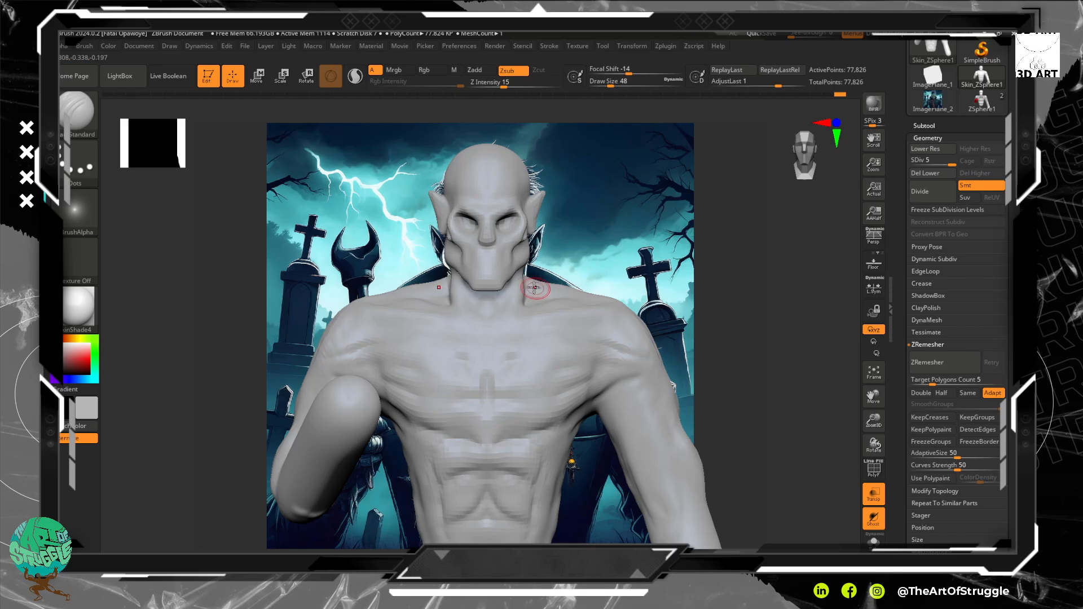
mouse_move(724, 281)
mouse_down()
mouse_move(715, 314)
mouse_move(530, 294)
mouse_move(588, 314)
mouse_up()
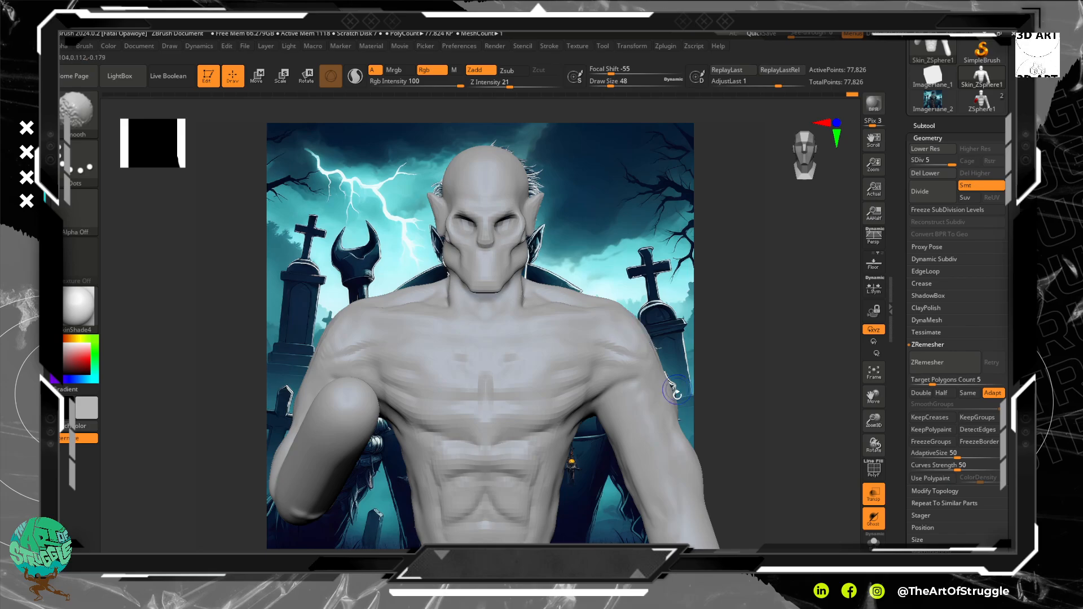
drag(614, 389, 643, 380)
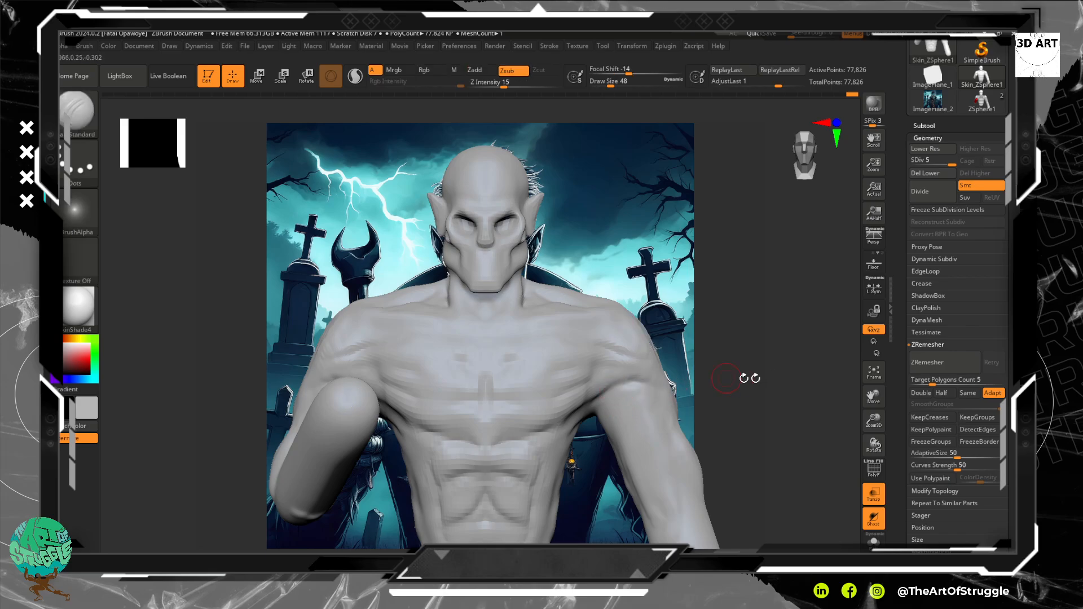
Carve slanted rib lines on the side of the torso below the armpit.
alt+drag(720, 399, 715, 331)
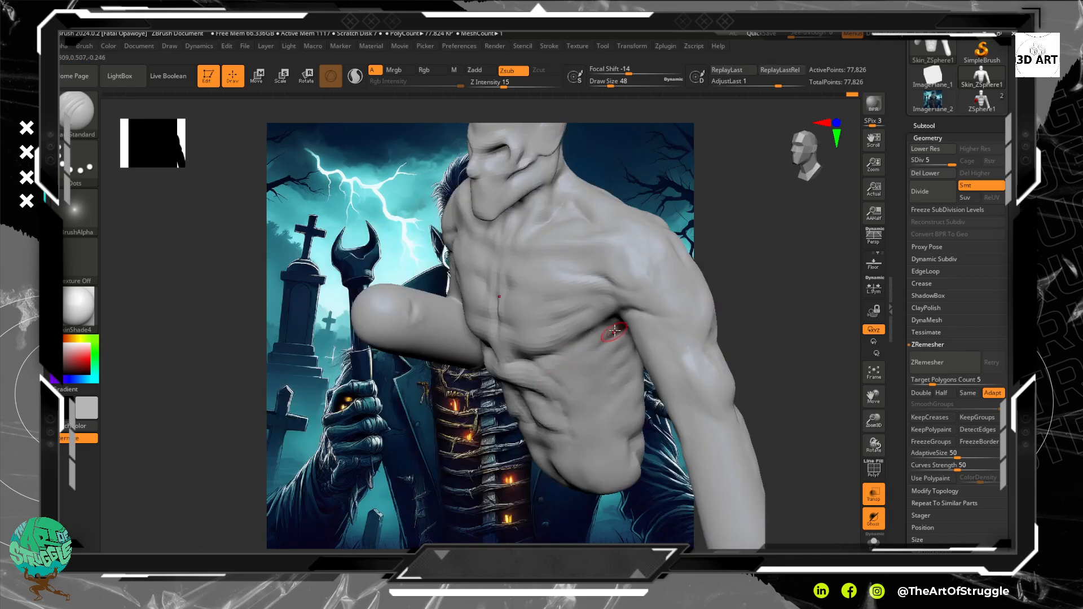
mouse_move(621, 343)
mouse_down()
mouse_move(576, 358)
mouse_move(607, 373)
mouse_up()
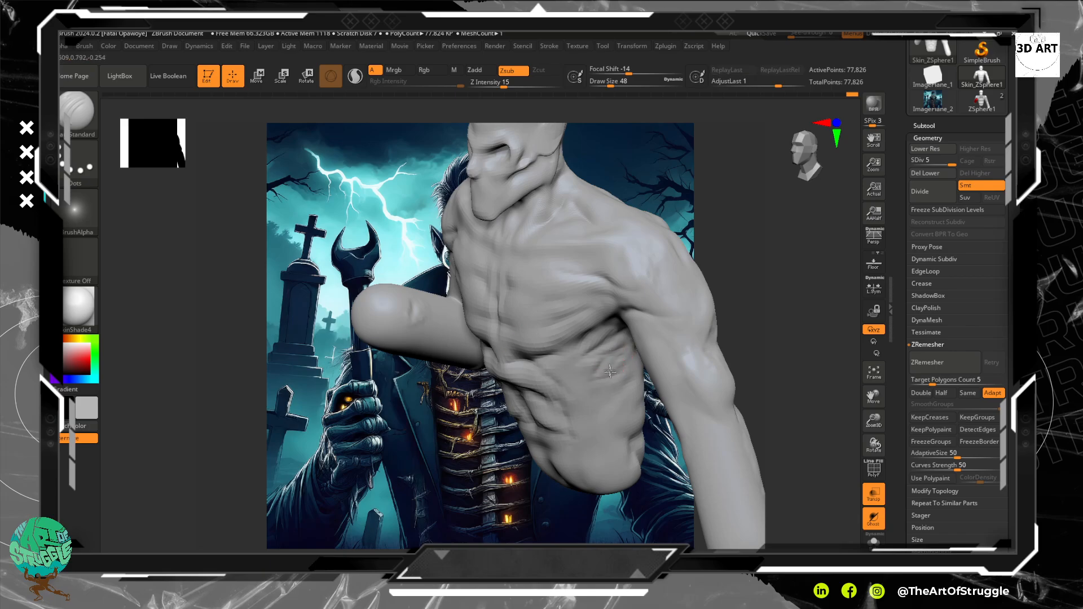
mouse_move(768, 342)
mouse_down()
mouse_move(773, 295)
mouse_move(756, 317)
mouse_up()
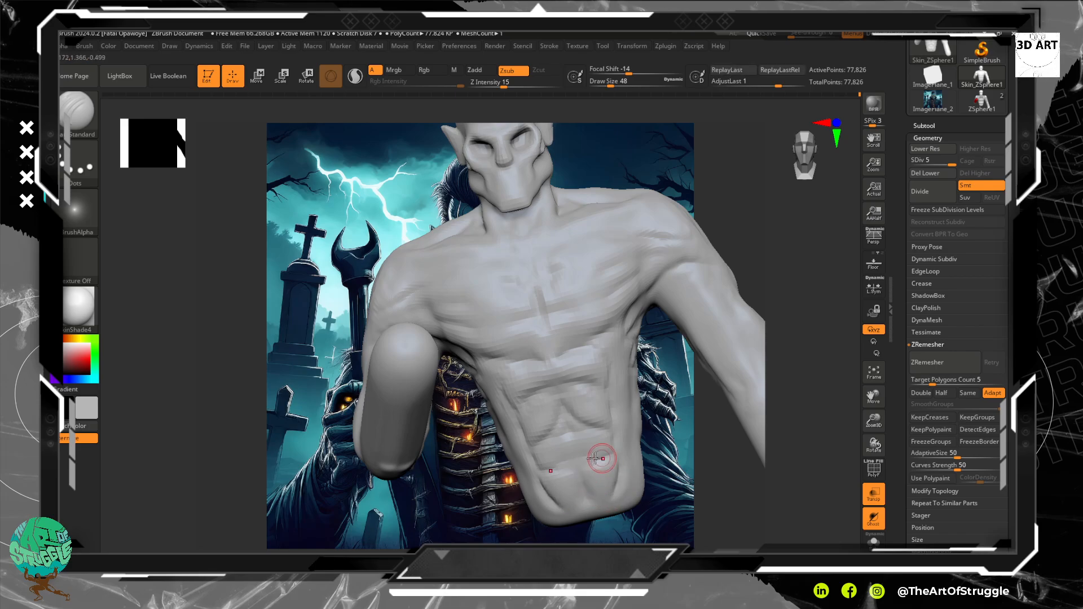
Build up the middle pair of abdominal muscles with the ClayTubes brush and smooth them.
key(b)
key(t)
mouse_move(571, 413)
mouse_down()
mouse_move(552, 433)
mouse_move(596, 428)
mouse_move(576, 406)
mouse_up()
key(shift)
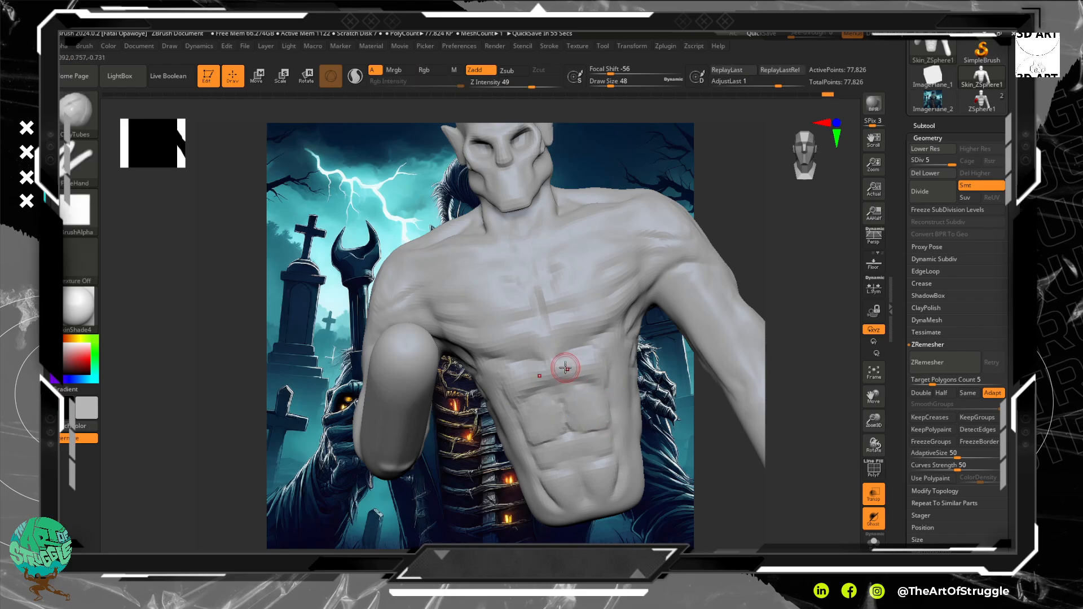
Carve the horizontal crease between the upper and middle abdominal muscles with DamStandard.
key(b)
key(d)
key(s)
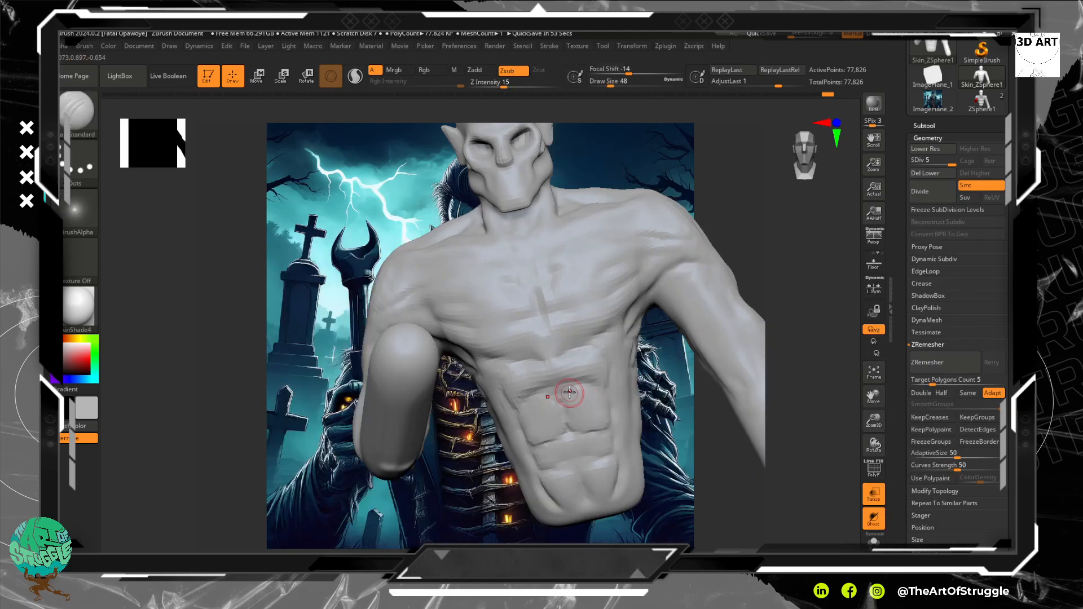
drag(589, 395, 578, 398)
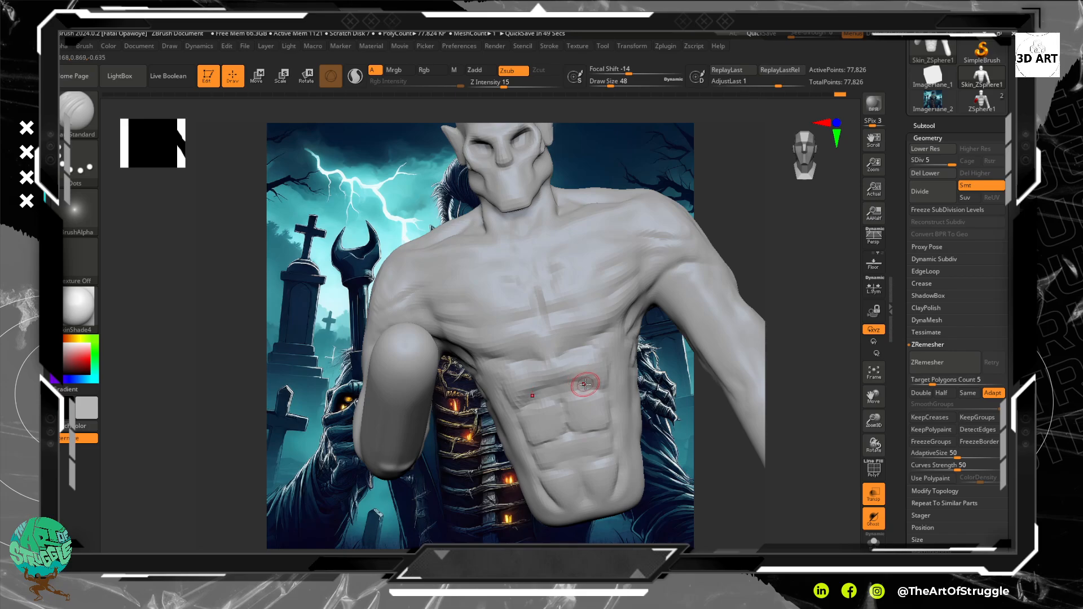
key(b)
key(d)
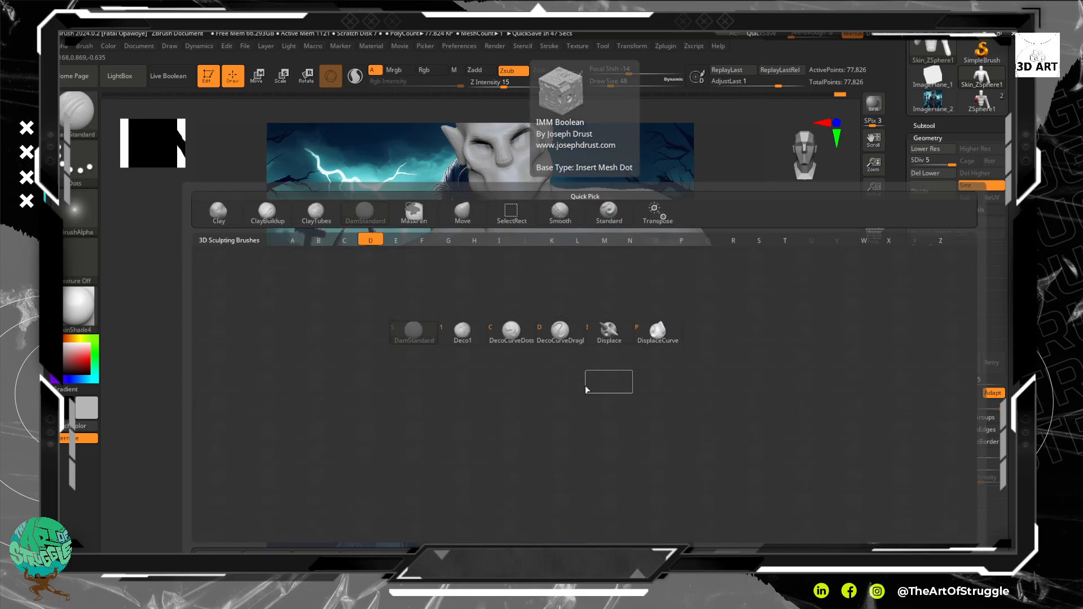
key(b)
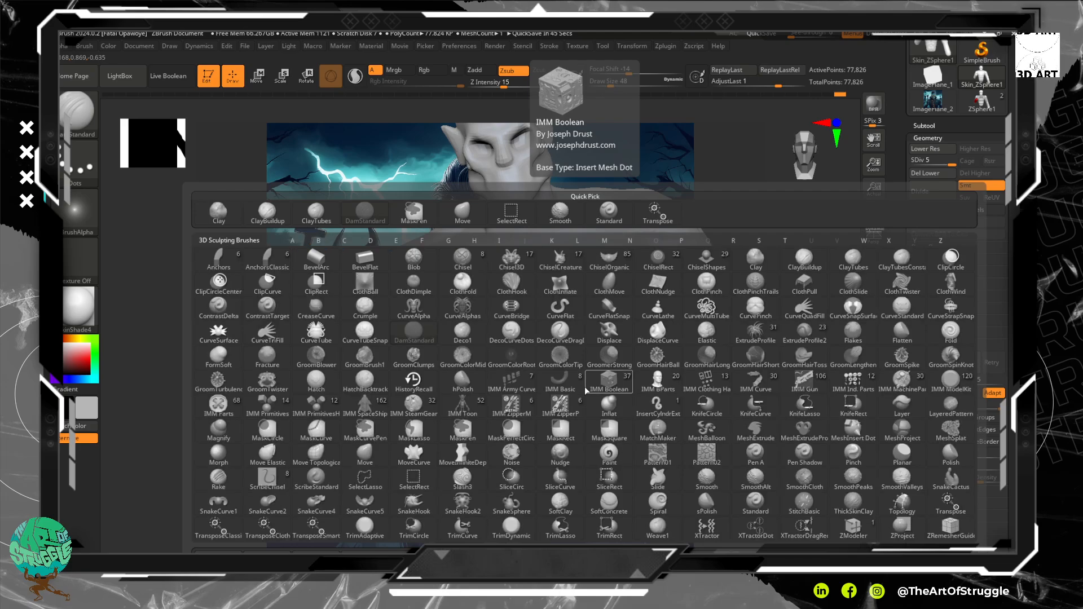
key(t)
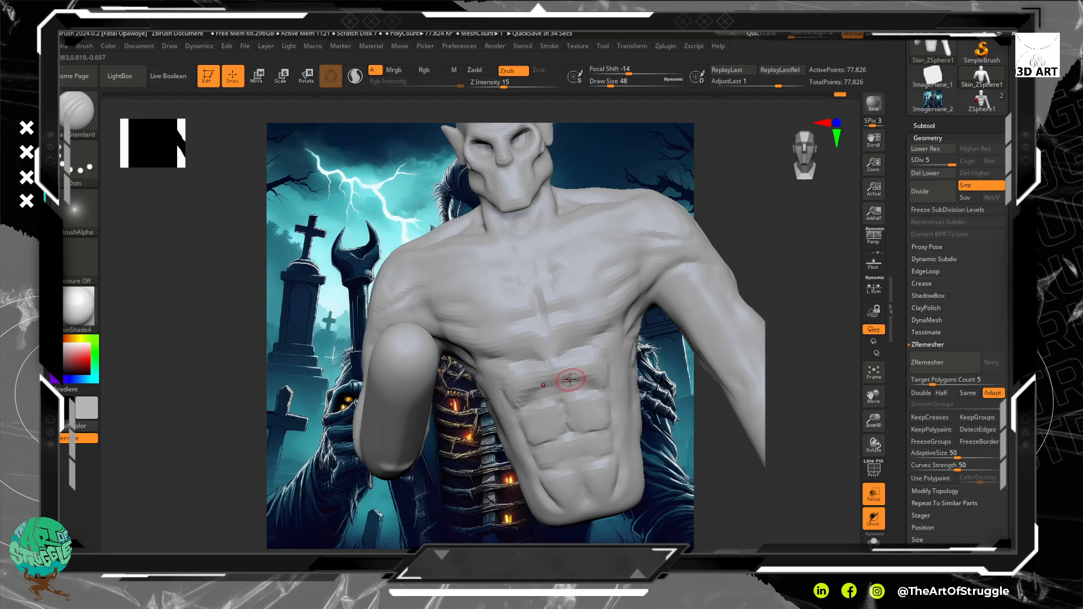
Add volume to the abdominal blocks down to the waist with ClayTubes and smooth each one.
key(b)
key(c)
key(t)
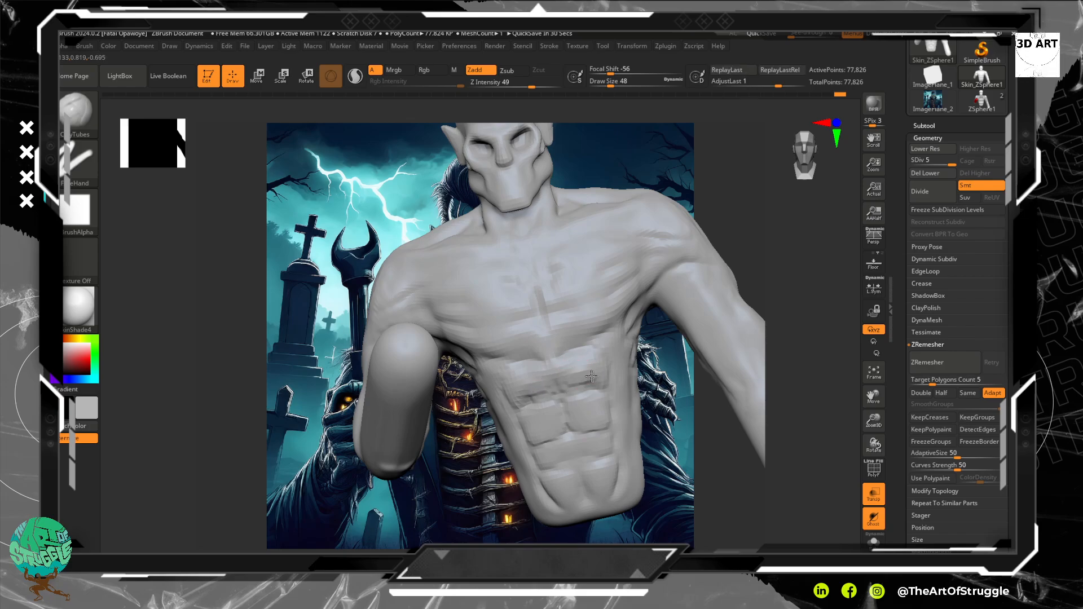
key(shift)
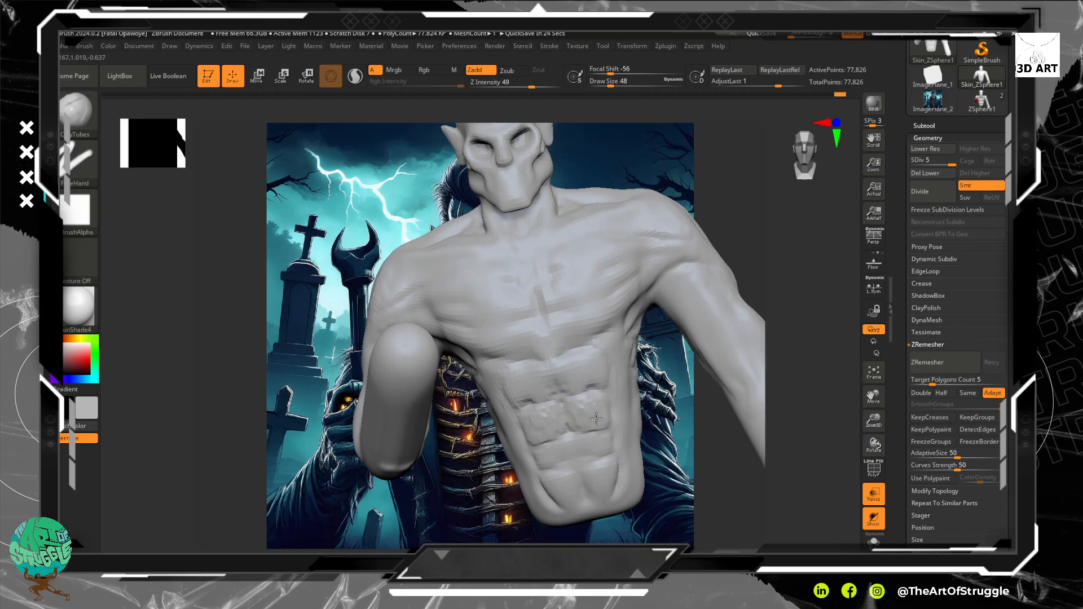
key(shift)
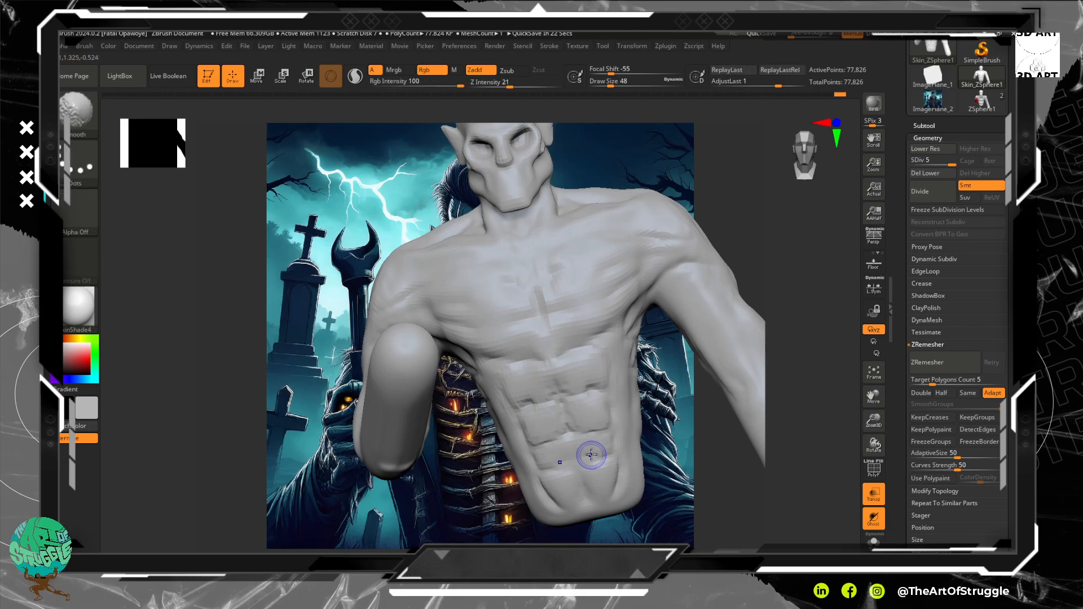
key(shift)
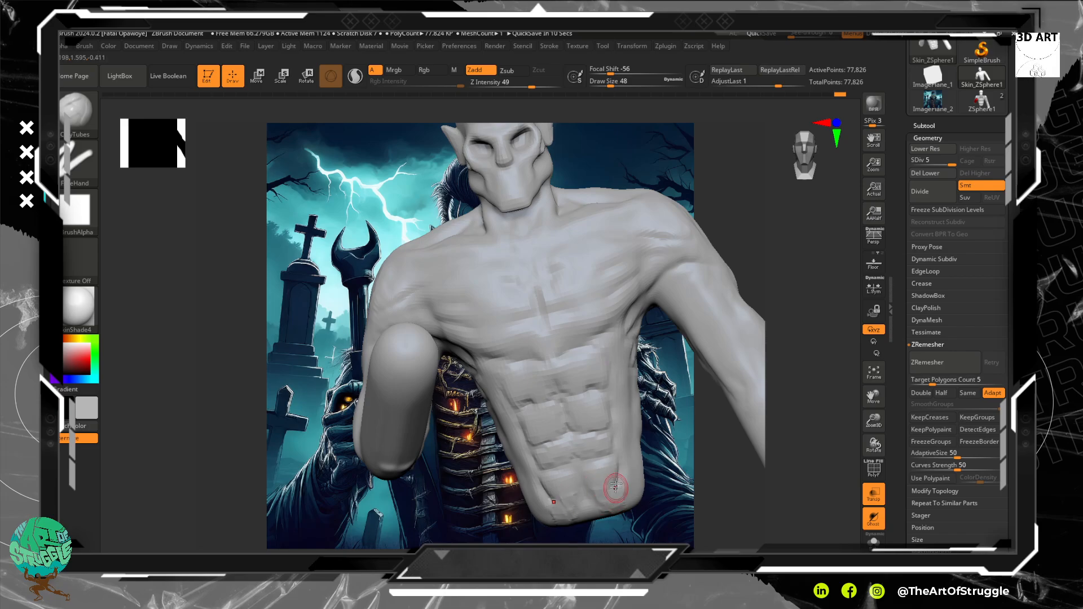
key(shift)
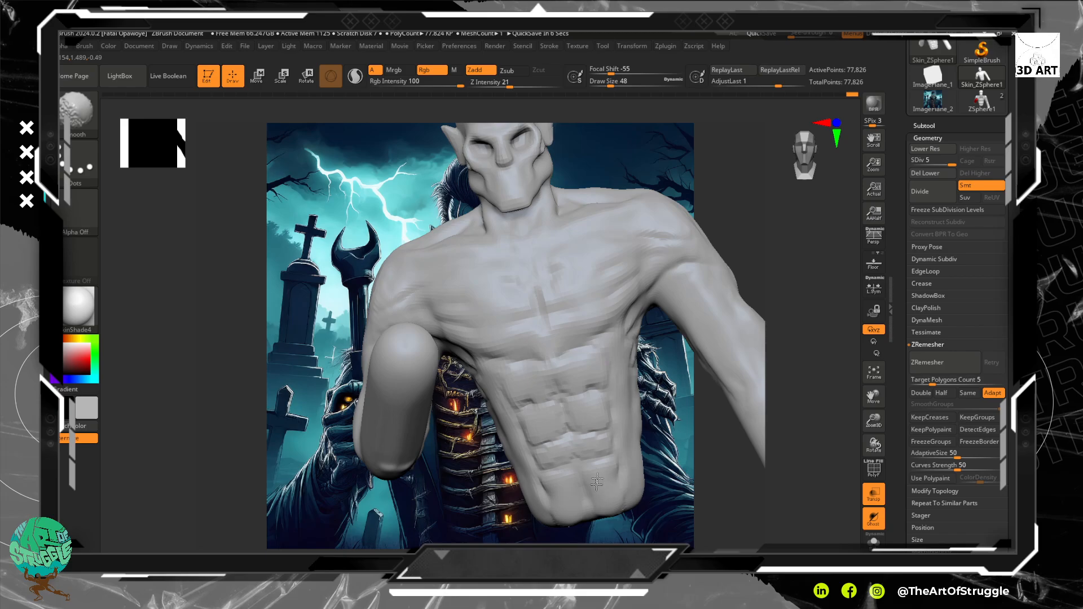
Define the creases around the lower abdominal blocks with the DamStandard brush.
key(b)
key(s)
key(t)
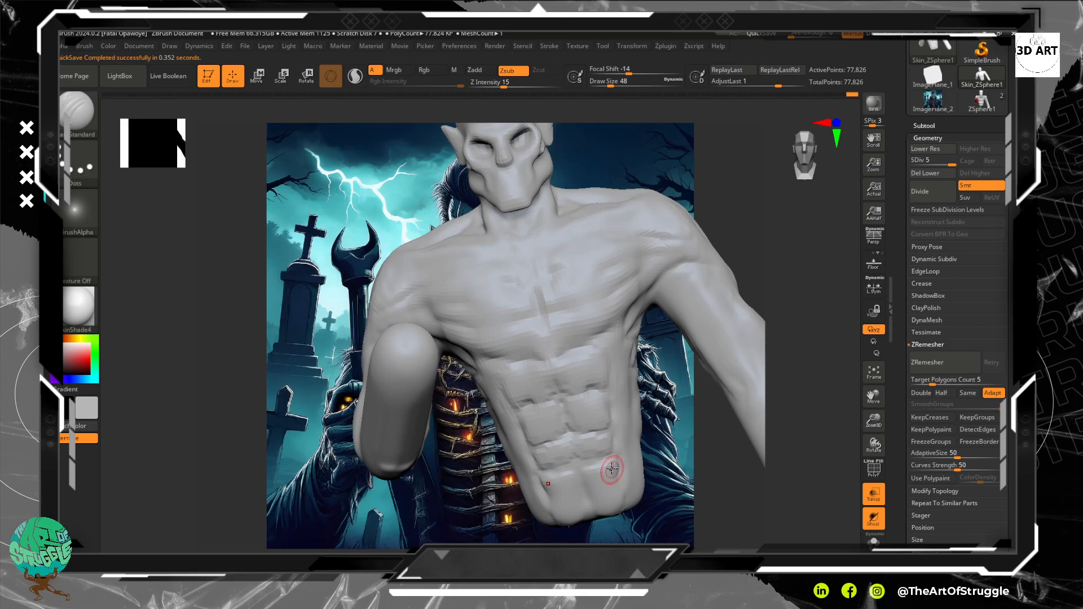
key(b)
key(c)
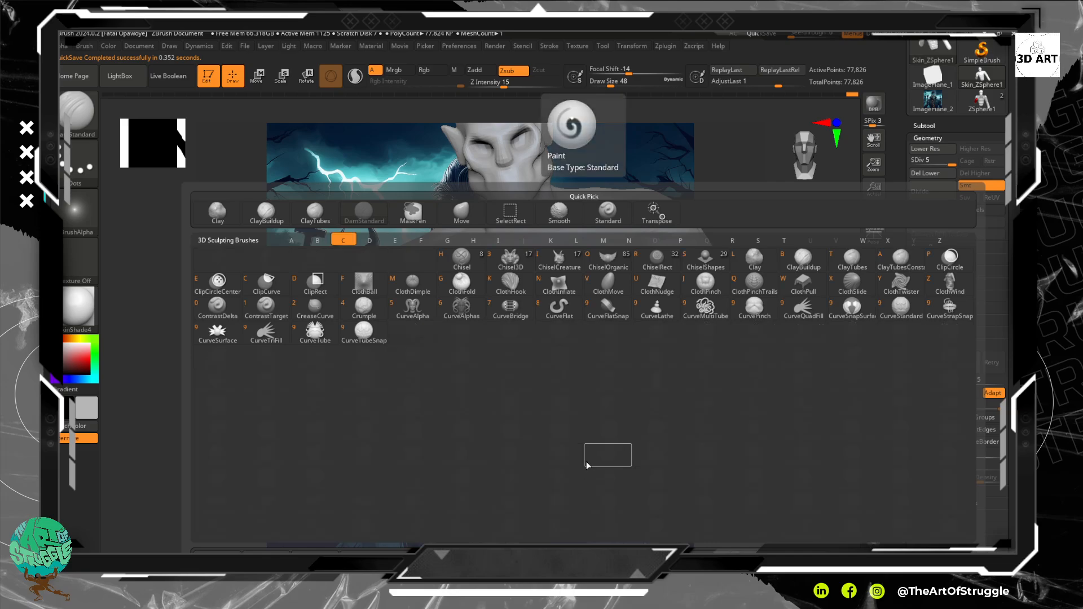
key(Escape)
key(b)
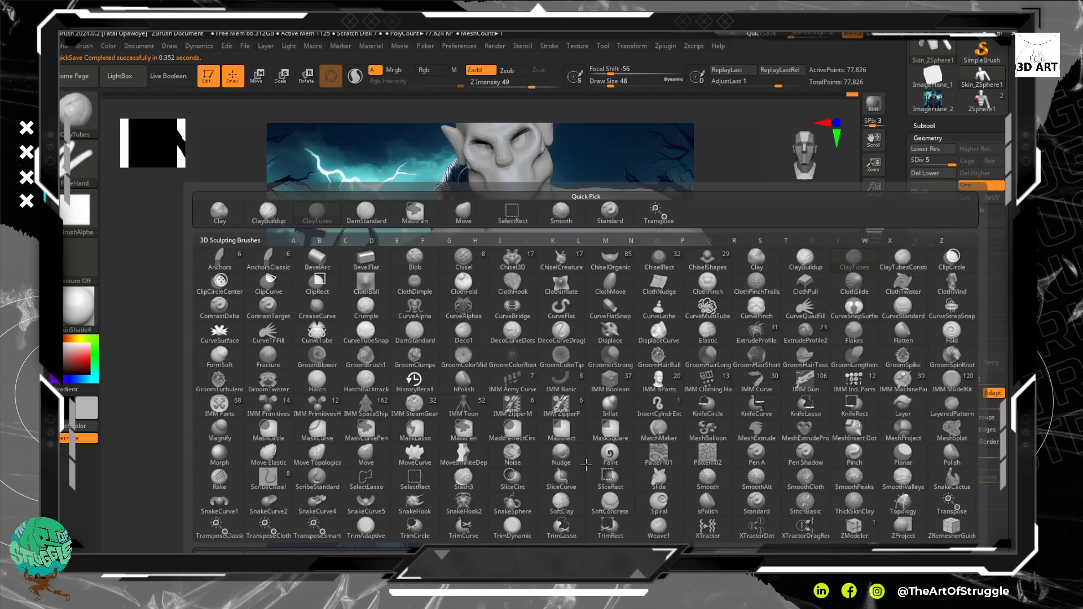
key(Escape)
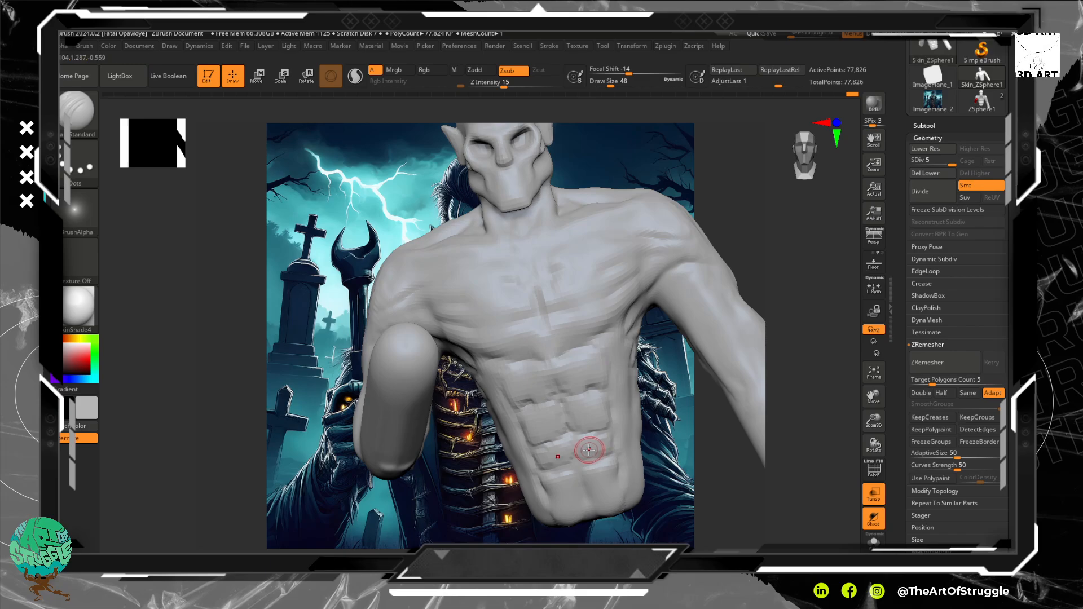
Fill out the lower abdominal blocks on both sides of the centre line with ClayTubes.
key(b)
key(c)
key(t)
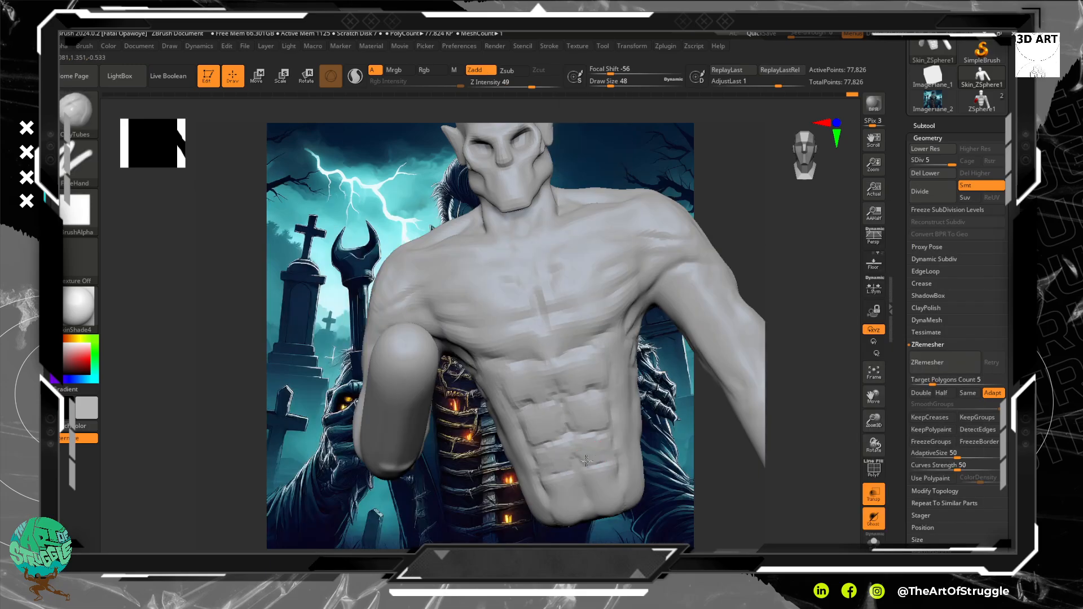
shift+drag(720, 474, 727, 460)
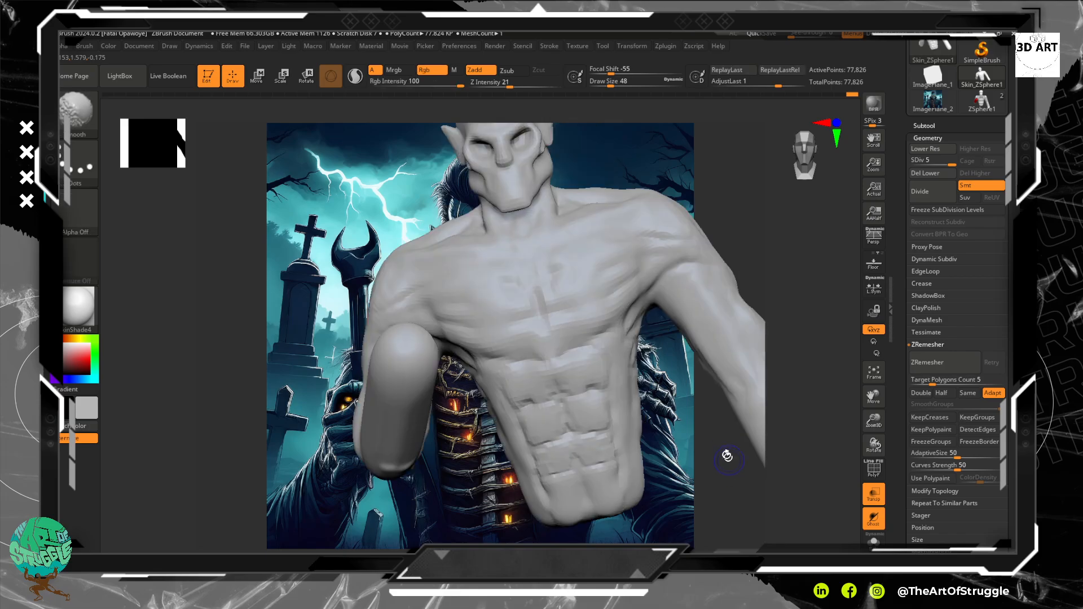
mouse_move(661, 456)
shift+mouse_down()
mouse_move(676, 470)
mouse_move(618, 522)
mouse_move(618, 550)
shift+mouse_up()
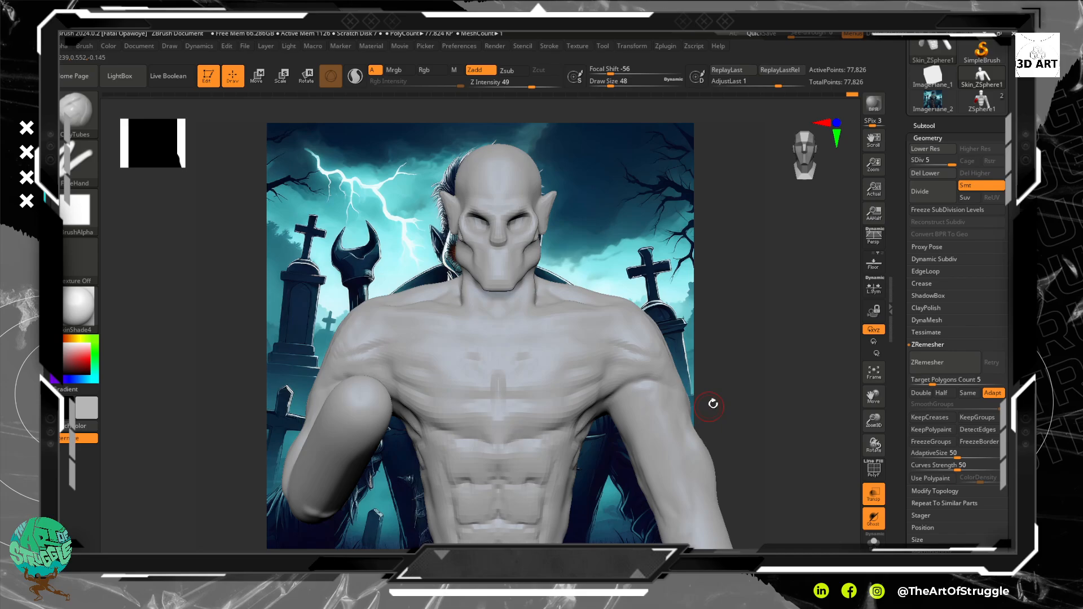
Refine the abdominal muscles from the front and smooth the lower blocks.
mouse_move(725, 389)
alt+mouse_down()
mouse_move(722, 401)
mouse_move(723, 367)
alt+mouse_up()
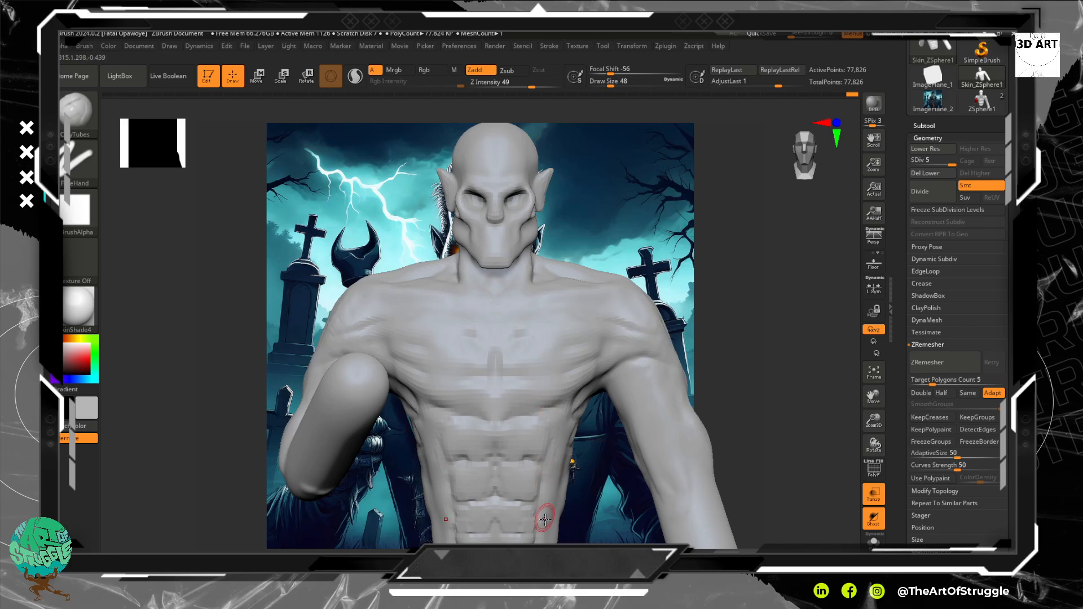
key(shift)
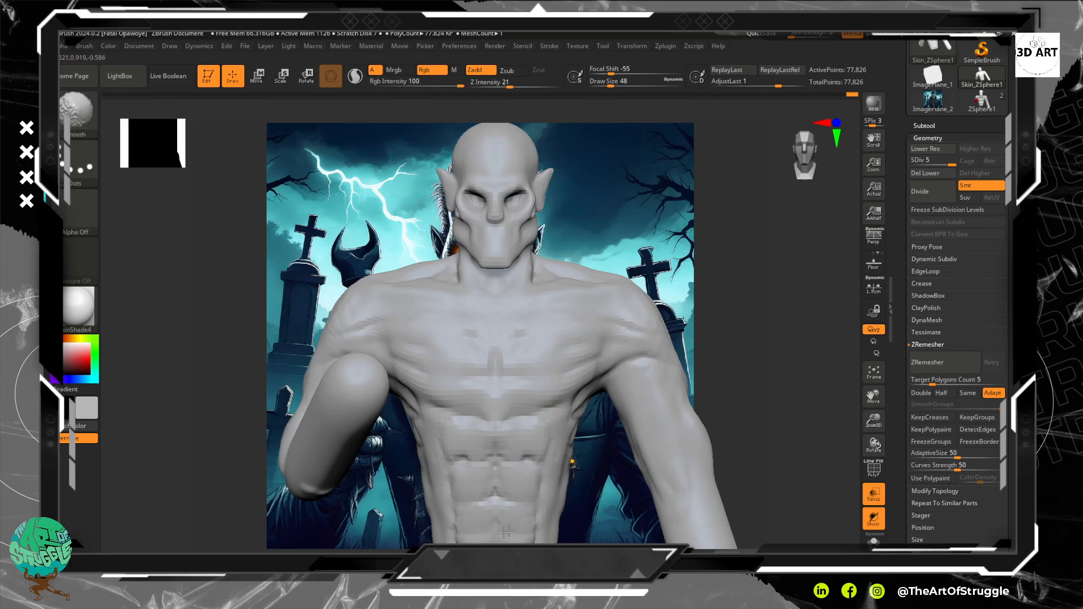
shift+drag(511, 500, 533, 494)
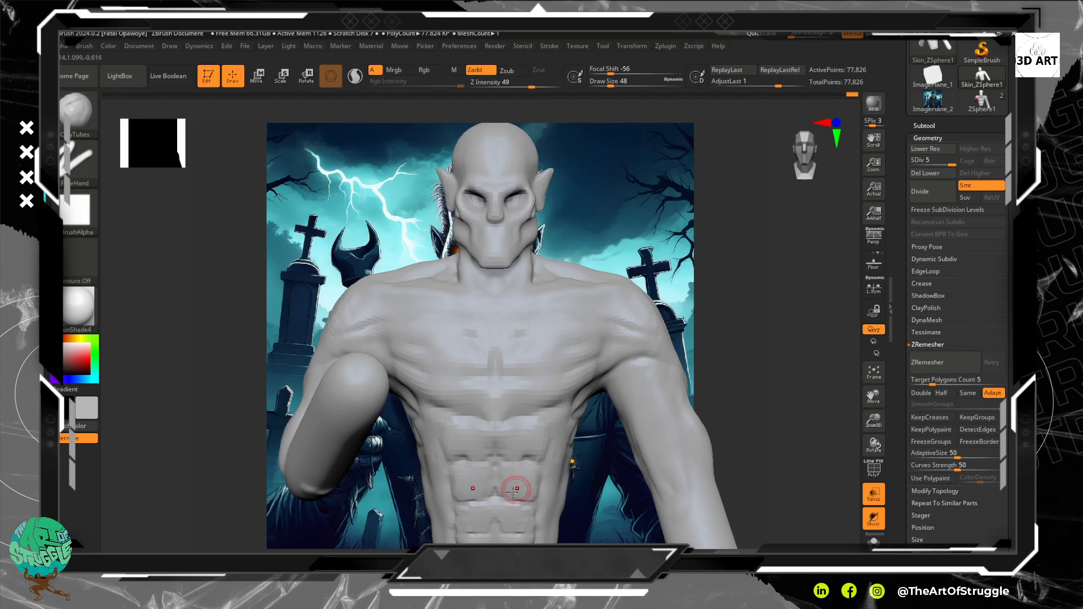
Shift the figure off the reference image and compare its torso and raised arm with the reference.
alt+drag(667, 246, 894, 257)
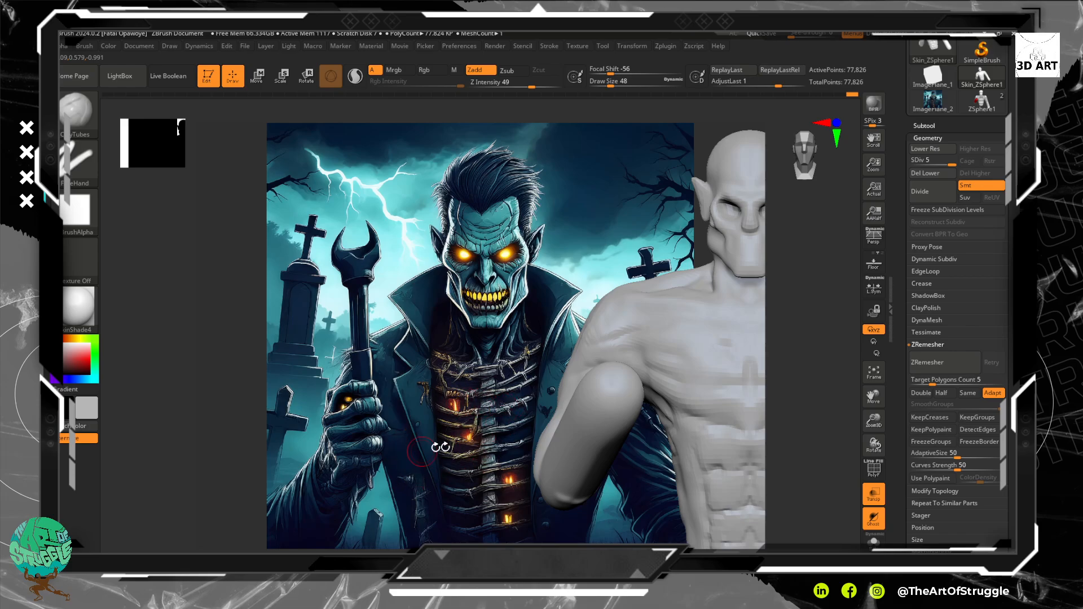
mouse_move(473, 437)
alt+mouse_down()
mouse_move(357, 460)
mouse_move(345, 440)
mouse_move(457, 399)
mouse_move(360, 436)
alt+mouse_up()
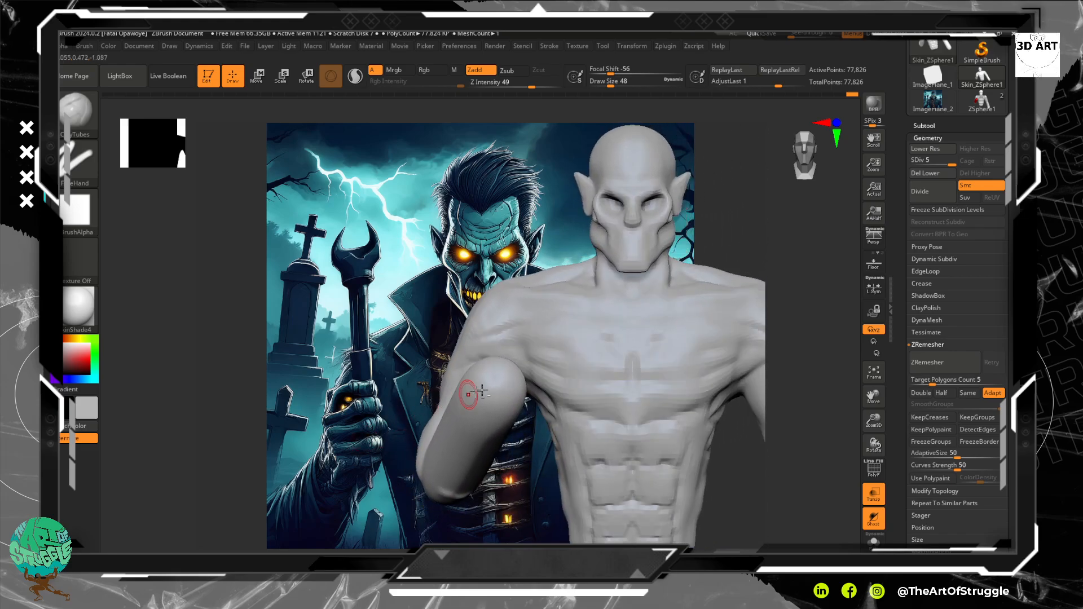
Carve creases along the neck muscles below the jaw with the DamStandard brush at draw size 28.
mouse_move(395, 299)
alt+mouse_down()
mouse_move(278, 345)
mouse_move(449, 345)
mouse_move(268, 346)
mouse_move(469, 346)
alt+mouse_up()
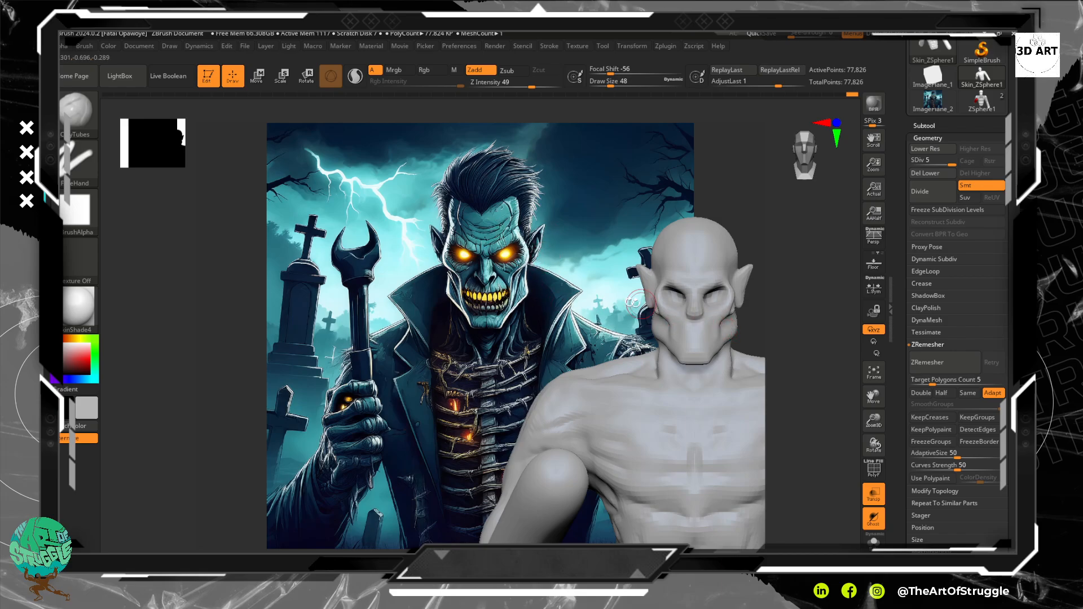
mouse_move(458, 352)
alt+mouse_down()
mouse_move(375, 341)
mouse_move(391, 341)
alt+mouse_up()
mouse_move(762, 258)
alt+mouse_down()
mouse_move(709, 273)
mouse_move(716, 259)
mouse_move(746, 271)
mouse_move(721, 198)
mouse_move(740, 317)
mouse_move(724, 256)
alt+mouse_up()
alt+drag(718, 162, 704, 204)
right_drag(704, 204, 700, 226)
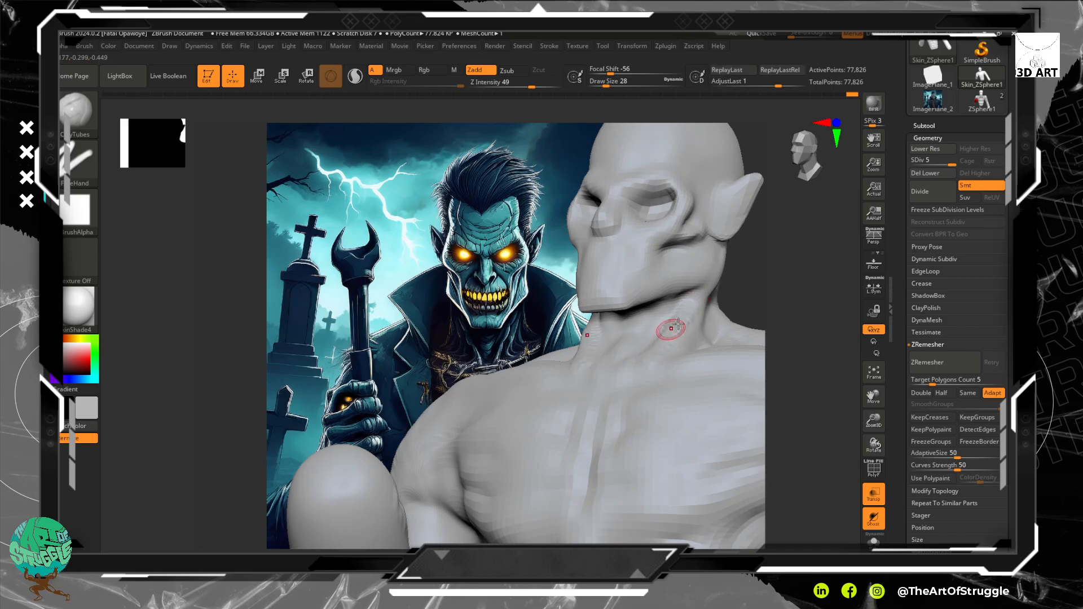
key(b)
key(s)
key(t)
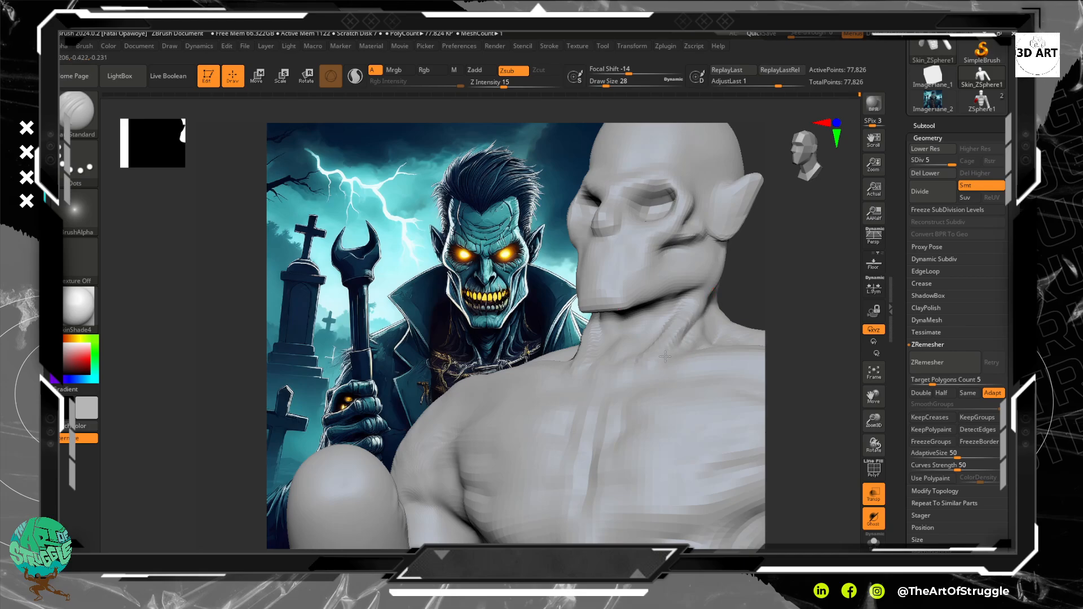
mouse_move(689, 296)
mouse_down()
mouse_move(636, 354)
mouse_move(616, 328)
mouse_move(627, 327)
mouse_up()
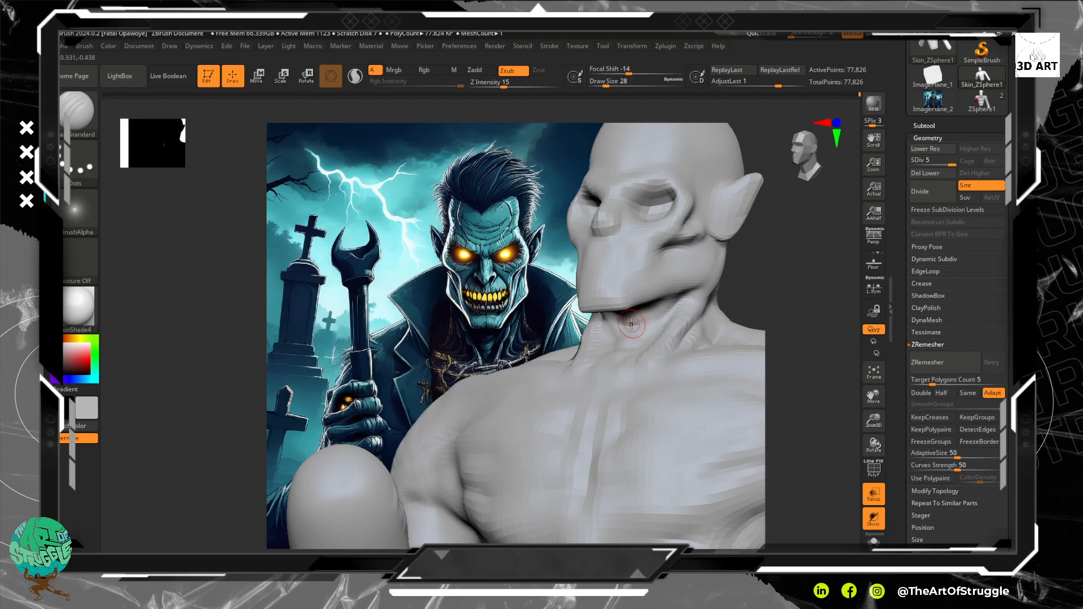
Build up the front of the neck and the throat beneath the chin with ClayTubes.
key(b)
key(c)
key(t)
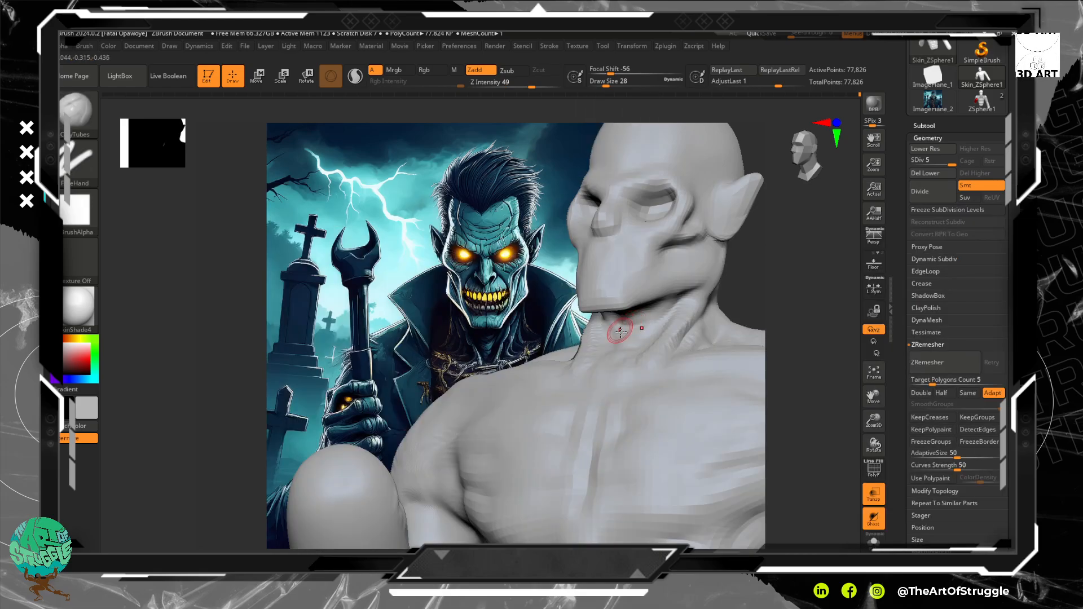
drag(617, 321, 629, 343)
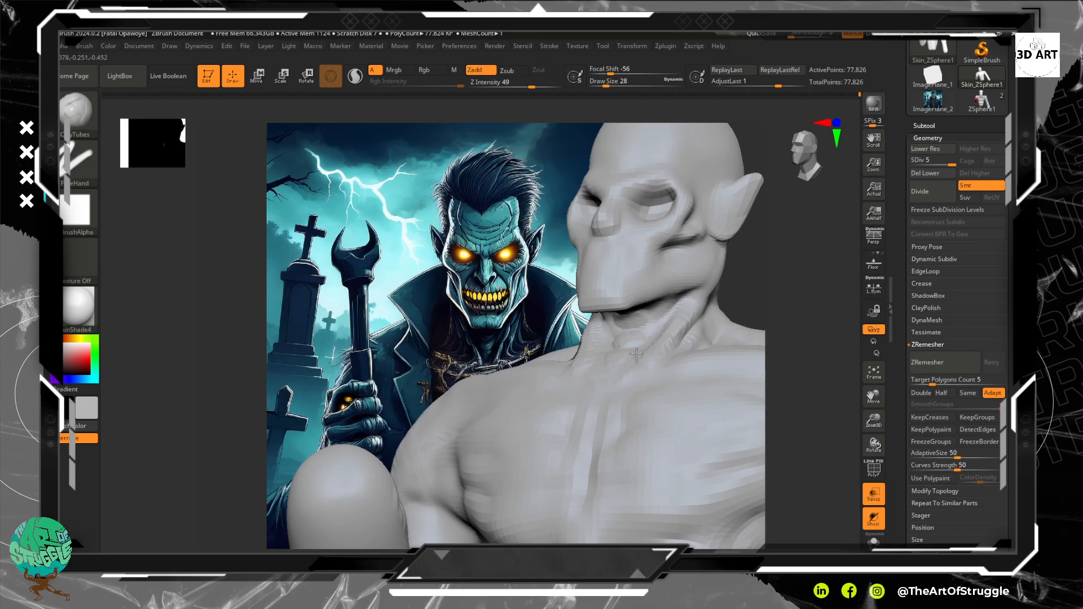
mouse_move(649, 346)
mouse_down()
mouse_move(693, 311)
mouse_move(654, 359)
mouse_up()
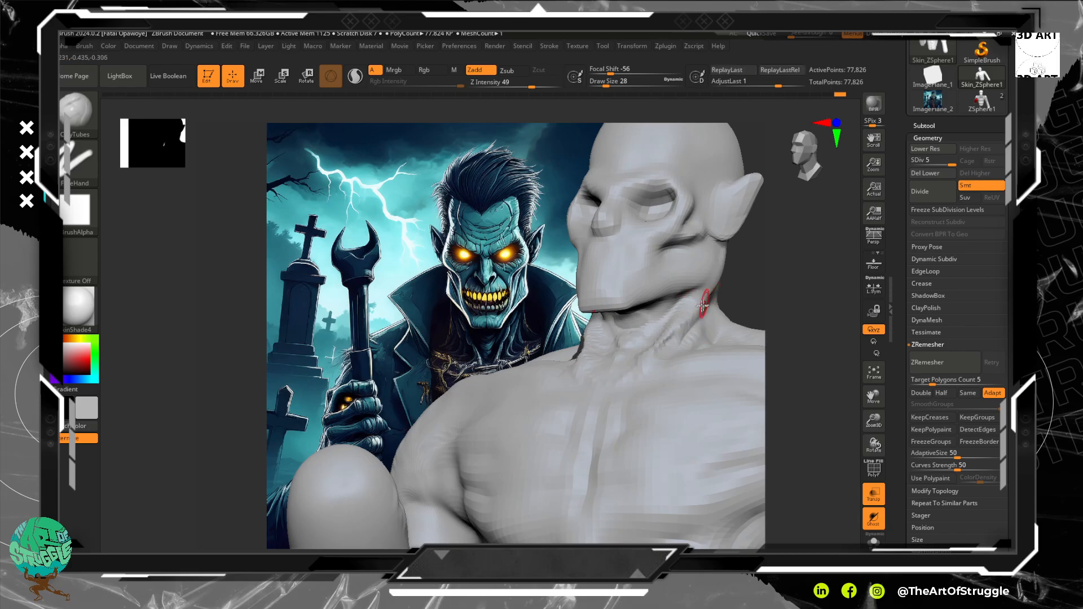
key(shift)
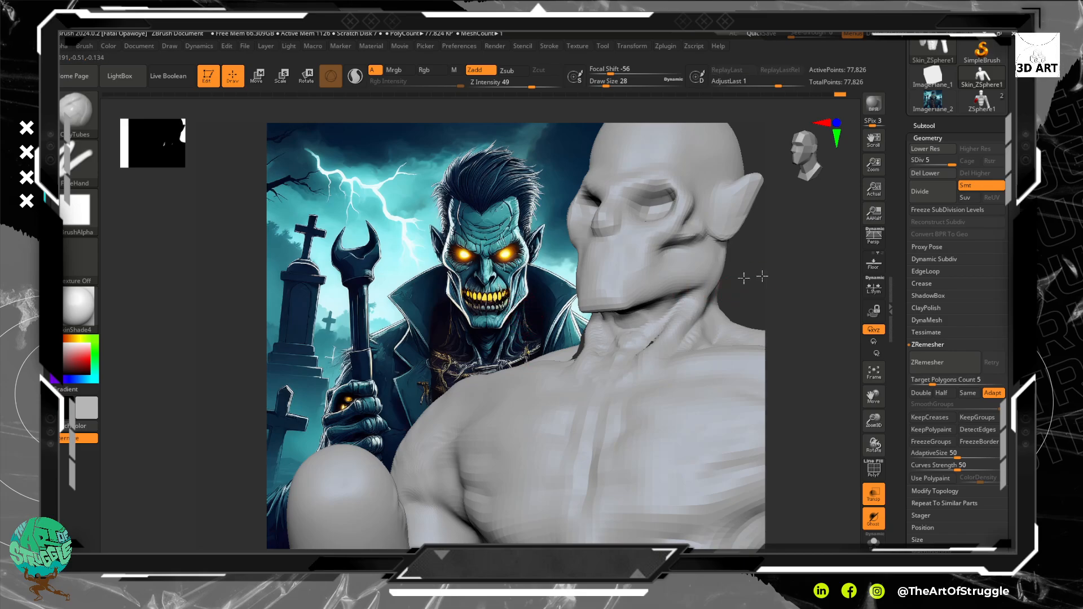
Build up the muscle on the side of the neck behind the jaw with ClayTubes.
drag(752, 279, 700, 280)
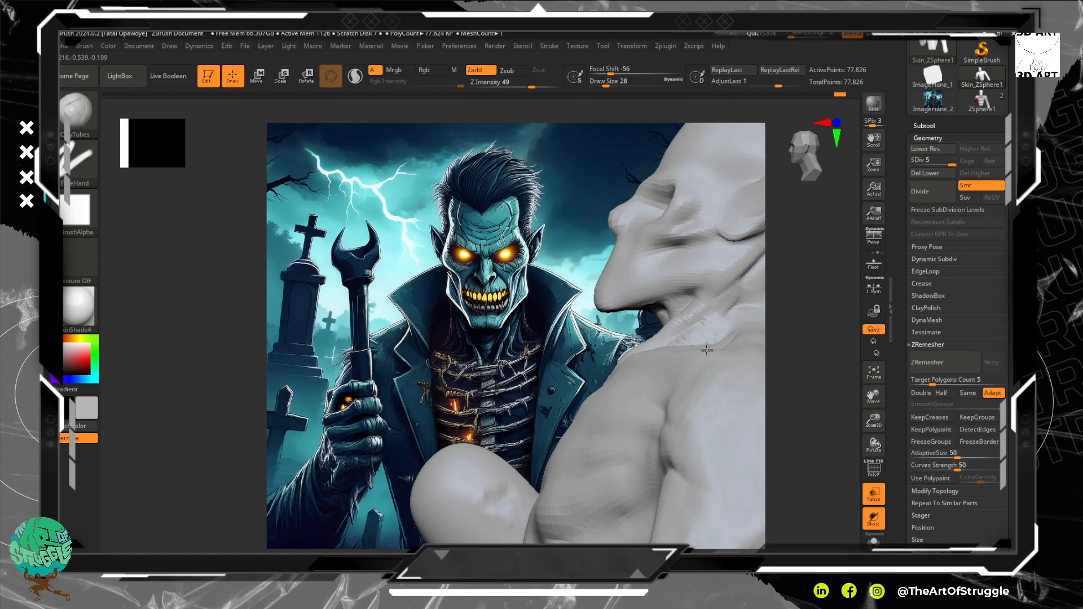
drag(569, 217, 547, 278)
mouse_move(621, 271)
mouse_down()
mouse_move(603, 319)
mouse_move(622, 288)
mouse_up()
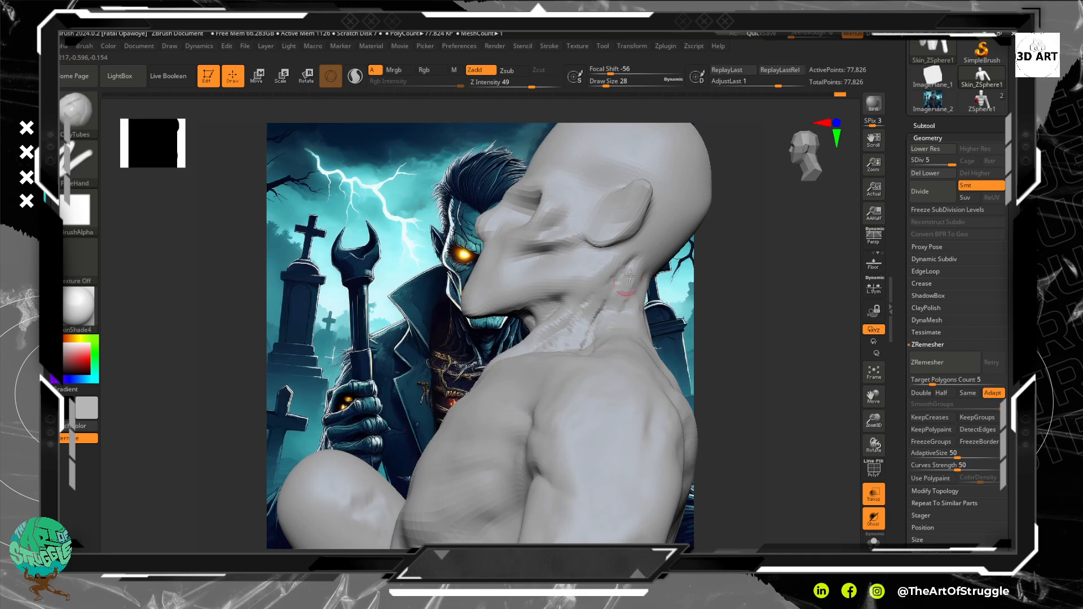
mouse_move(751, 320)
mouse_down()
mouse_move(712, 347)
mouse_move(771, 307)
mouse_move(748, 319)
mouse_up()
mouse_move(575, 315)
mouse_down()
mouse_move(588, 370)
mouse_move(587, 339)
mouse_move(583, 350)
mouse_up()
Carve grooves down the side of the neck and across the top of the shoulder with DamStandard.
key(b)
key(s)
key(t)
mouse_move(599, 329)
mouse_down()
mouse_move(602, 360)
mouse_move(563, 360)
mouse_up()
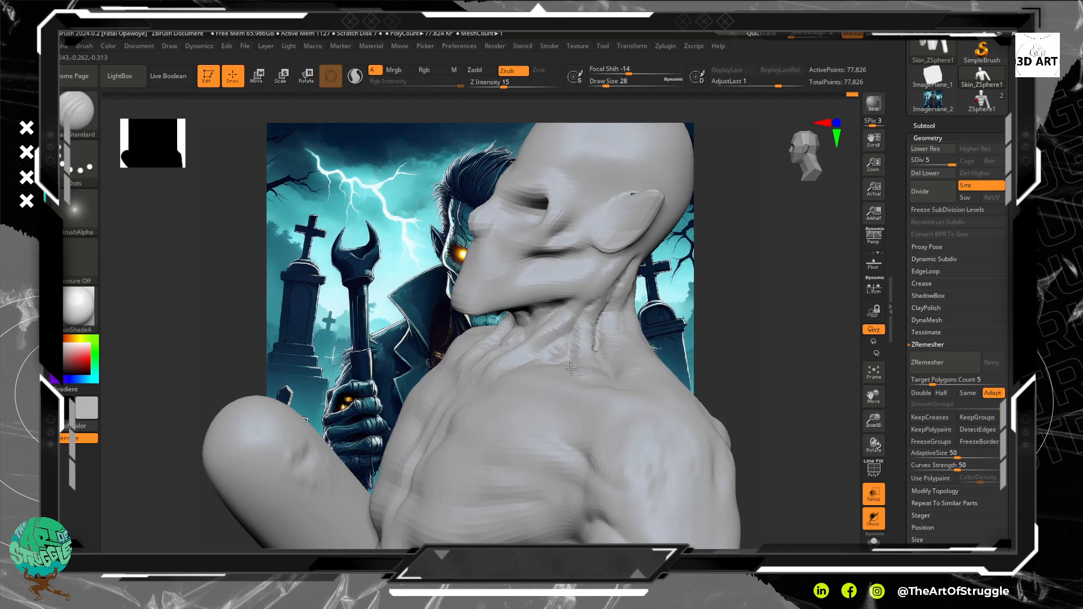
mouse_move(705, 343)
mouse_down()
mouse_move(725, 368)
mouse_move(728, 352)
mouse_up()
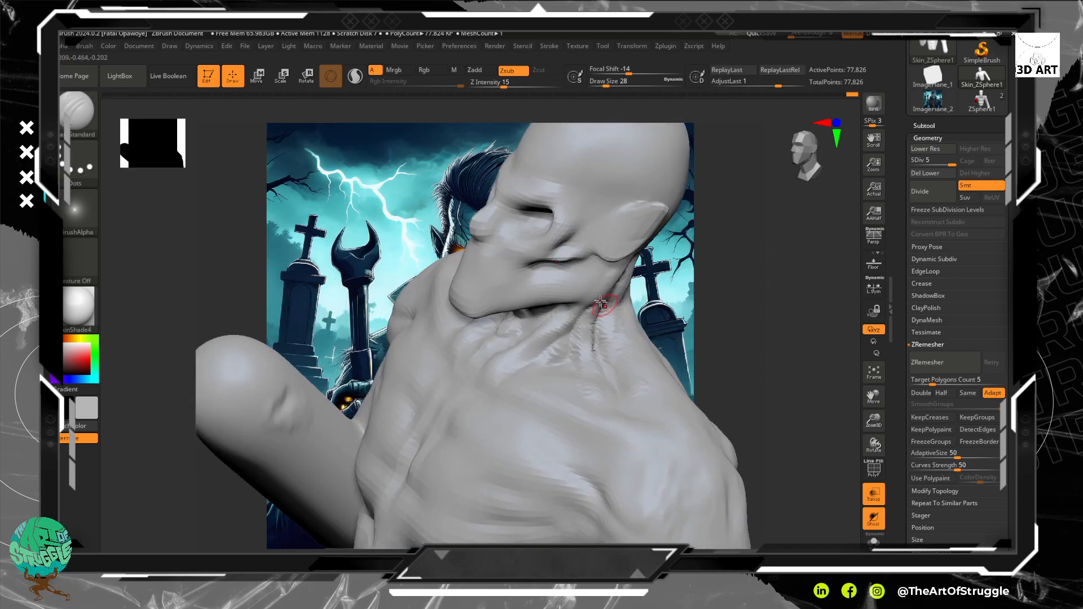
right_drag(625, 295, 624, 314)
drag(624, 299, 621, 337)
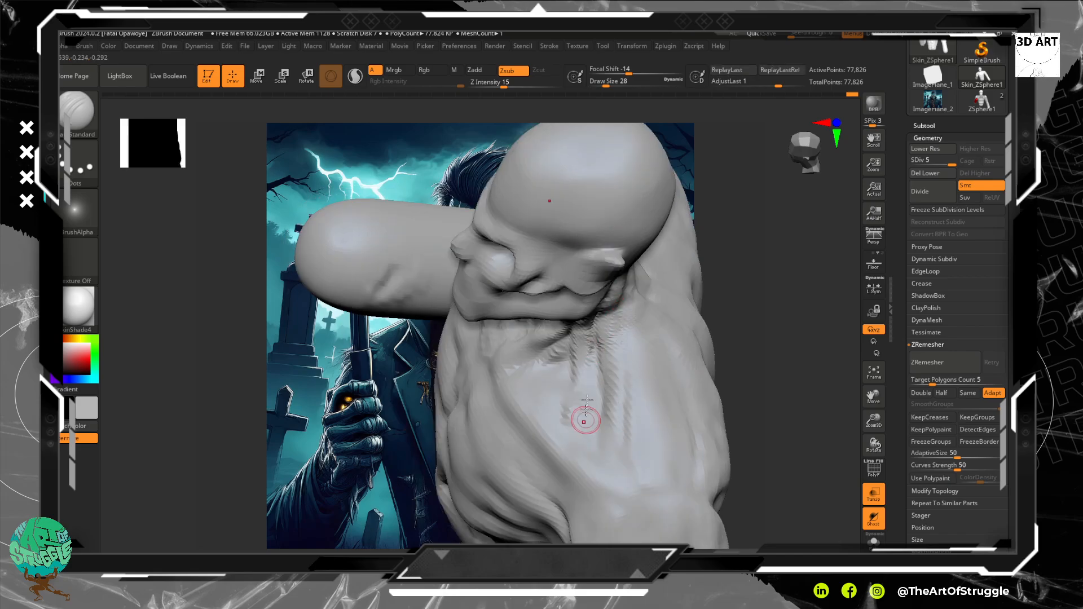
mouse_move(563, 371)
mouse_down()
mouse_move(561, 438)
mouse_move(561, 422)
mouse_up()
drag(590, 370, 592, 436)
mouse_move(769, 382)
mouse_down()
mouse_move(788, 303)
mouse_move(779, 344)
mouse_move(794, 334)
mouse_move(829, 346)
mouse_move(812, 339)
mouse_up()
mouse_move(743, 261)
mouse_down()
mouse_move(727, 285)
mouse_move(739, 283)
mouse_up()
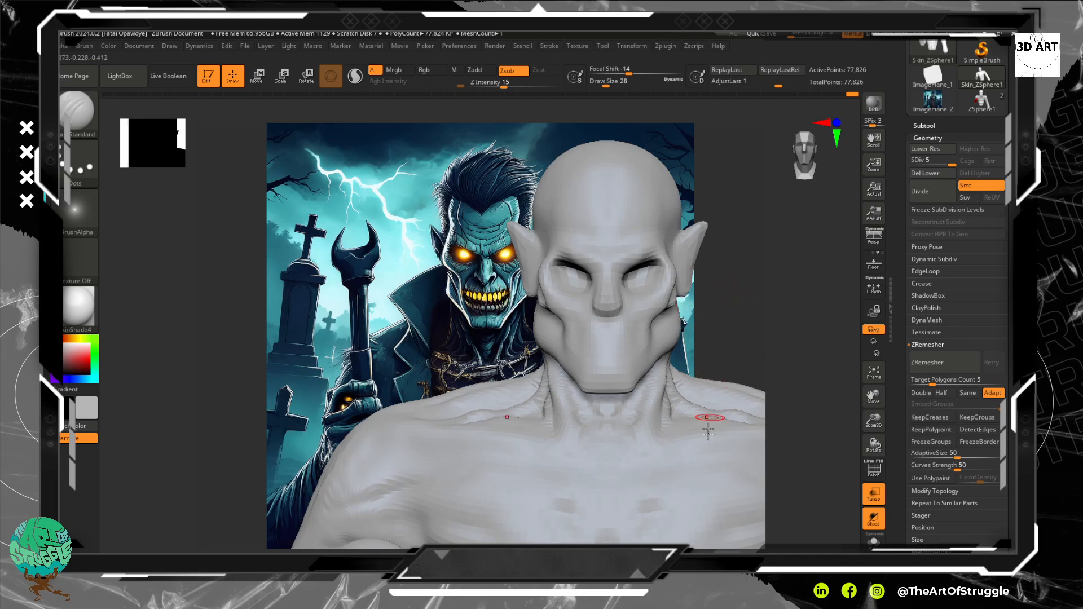
Raise the DamStandard Z Intensity to 27 and carve creases at the collarbones and across the upper chest.
mouse_move(721, 278)
alt+mouse_down()
mouse_move(740, 266)
mouse_move(812, 319)
mouse_move(791, 304)
mouse_move(673, 323)
mouse_move(783, 342)
alt+mouse_up()
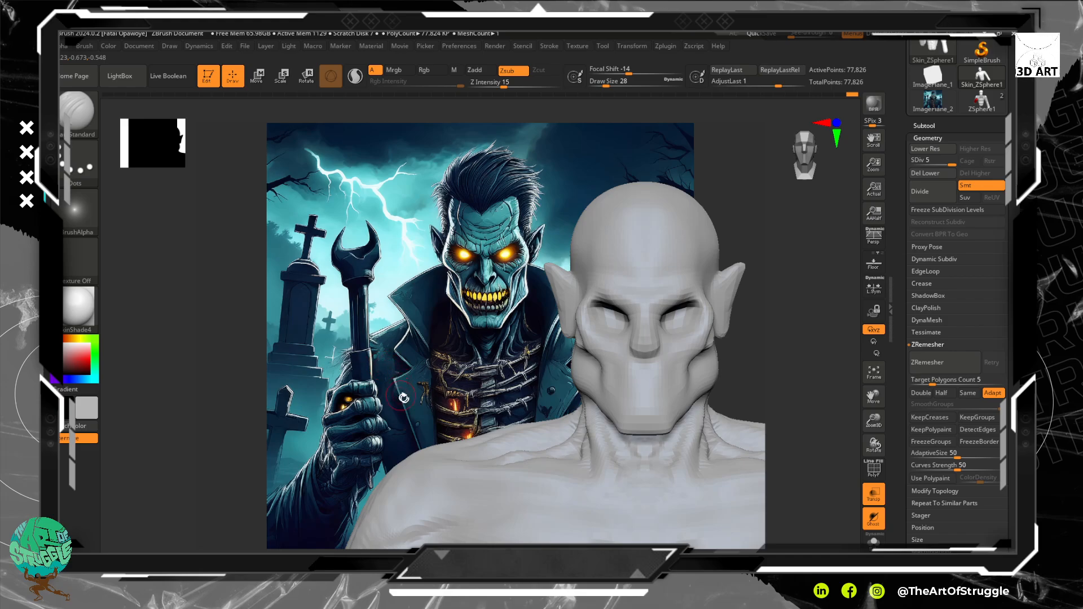
mouse_move(778, 339)
alt+mouse_down()
mouse_move(715, 285)
mouse_move(778, 283)
mouse_move(733, 286)
mouse_move(785, 315)
mouse_move(748, 293)
alt+mouse_up()
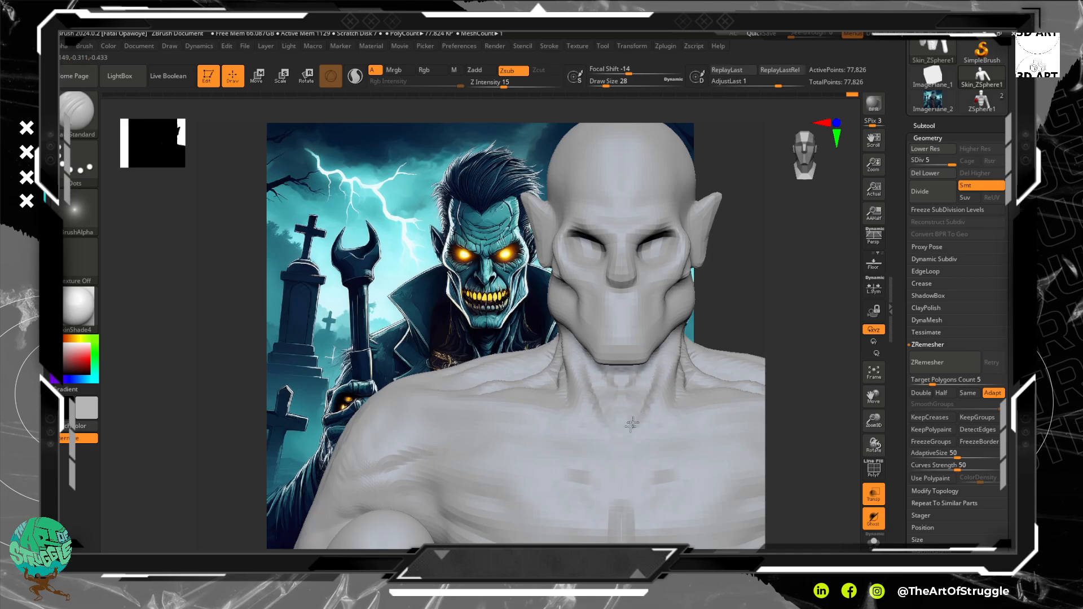
mouse_move(777, 295)
mouse_down()
mouse_move(804, 300)
mouse_move(785, 323)
mouse_up()
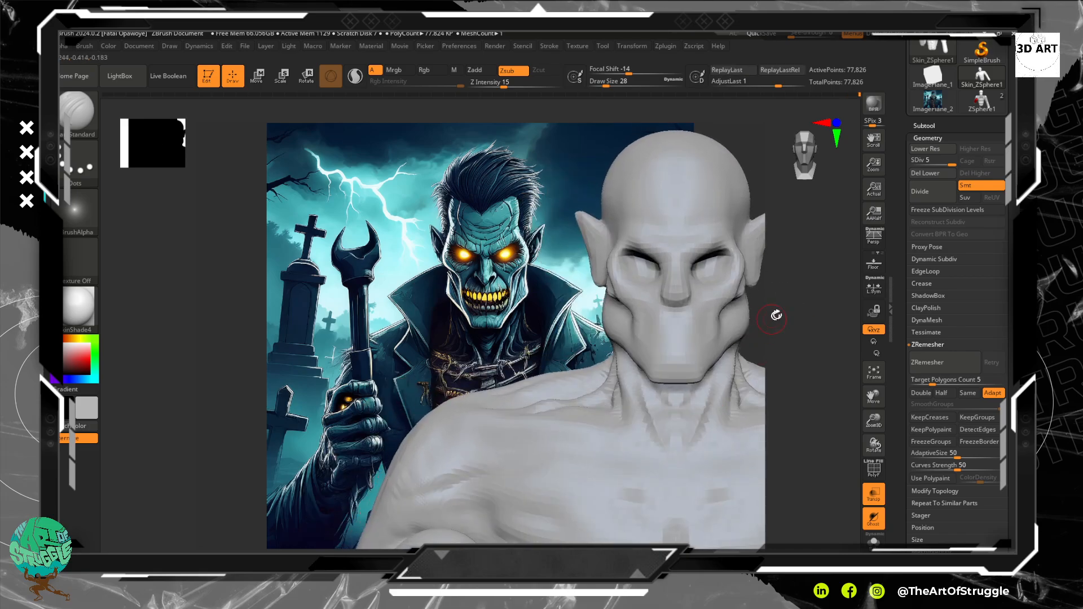
alt+drag(774, 271, 784, 339)
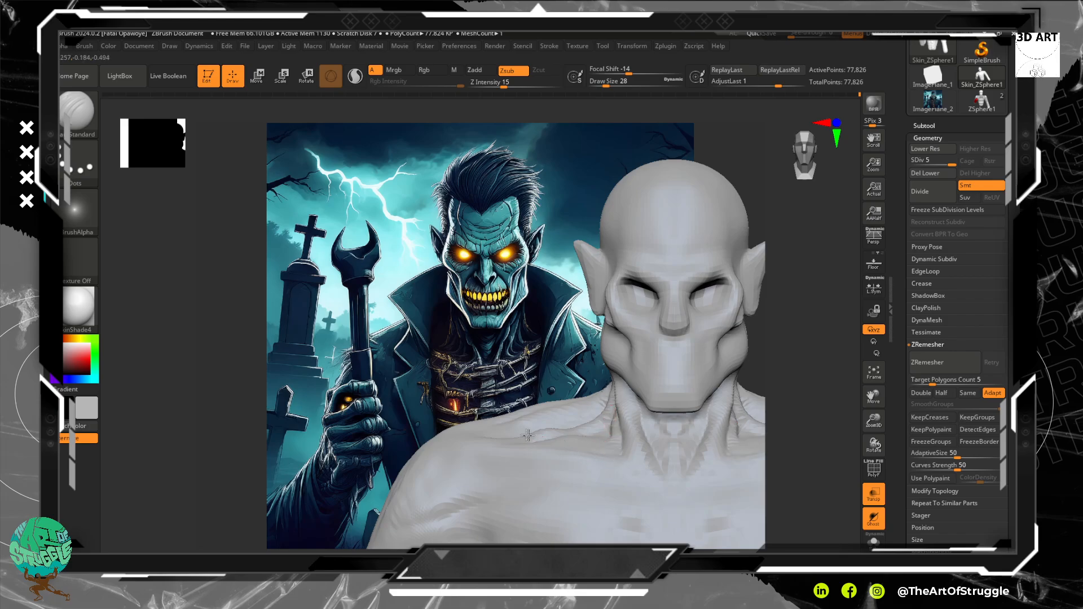
drag(504, 86, 514, 87)
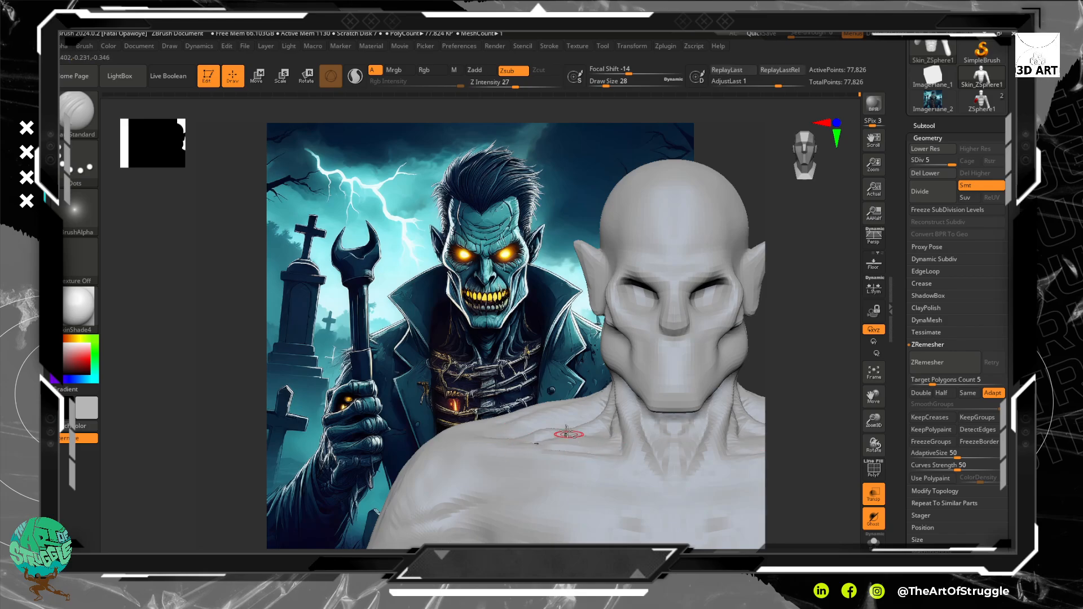
mouse_move(520, 353)
mouse_down()
mouse_move(560, 353)
mouse_move(477, 279)
mouse_up()
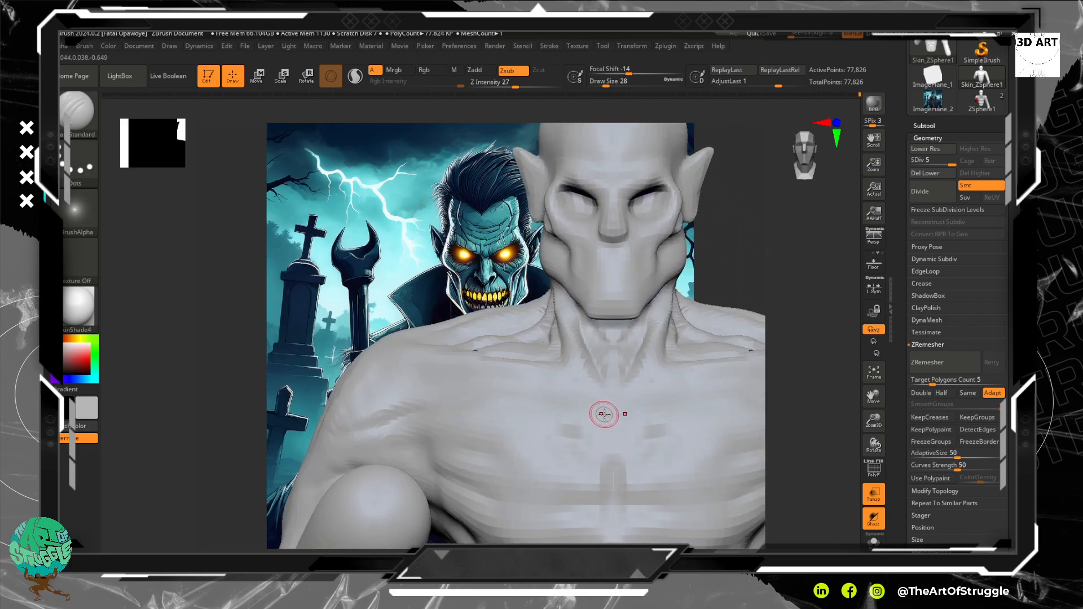
drag(573, 427, 677, 433)
mouse_move(428, 285)
alt+mouse_down()
mouse_move(437, 320)
mouse_move(550, 338)
mouse_move(468, 356)
mouse_move(479, 434)
mouse_move(461, 363)
mouse_move(445, 381)
alt+mouse_up()
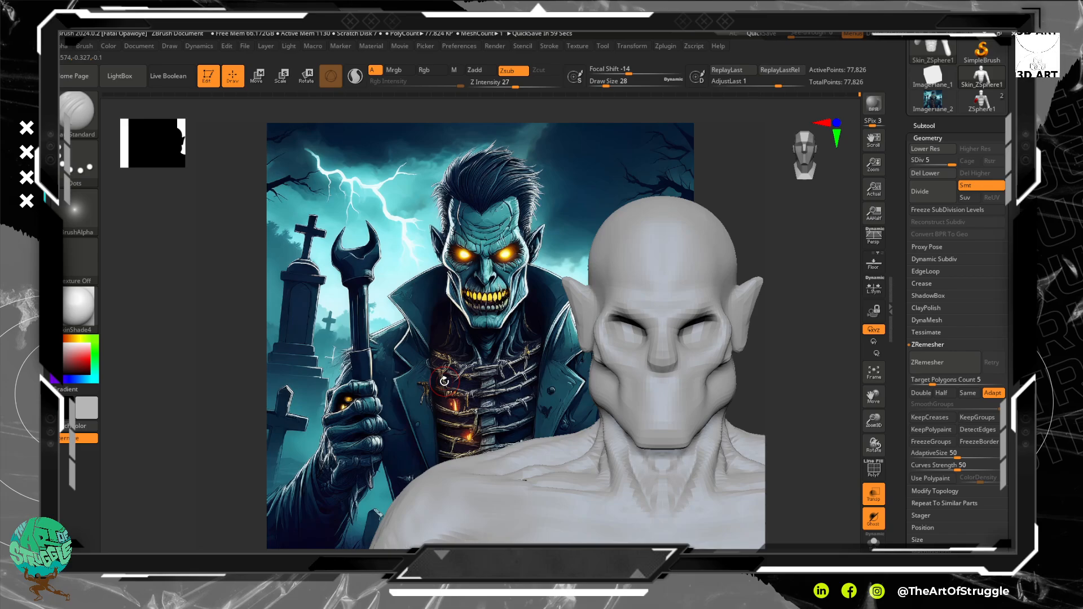
mouse_move(770, 385)
alt+mouse_down()
mouse_move(767, 276)
mouse_move(788, 382)
mouse_move(802, 375)
mouse_move(781, 367)
mouse_move(806, 376)
mouse_move(781, 299)
mouse_move(637, 232)
alt+mouse_up()
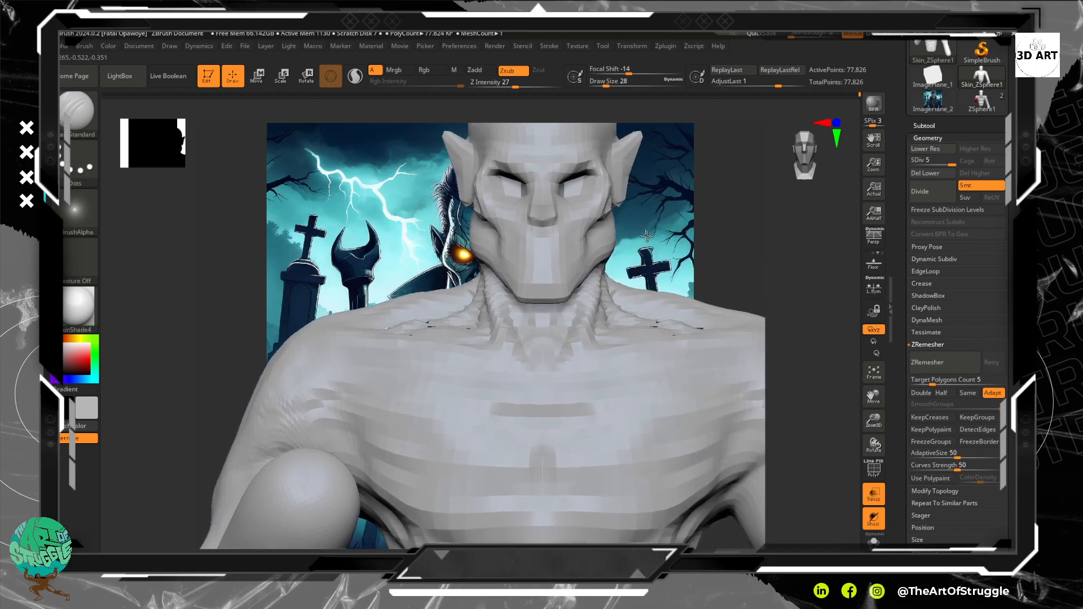
Try masking horizontal rib bands across the upper chest with the MaskPen brush.
mouse_move(708, 343)
ctrl+mouse_down()
mouse_move(634, 365)
mouse_move(527, 368)
ctrl+mouse_up()
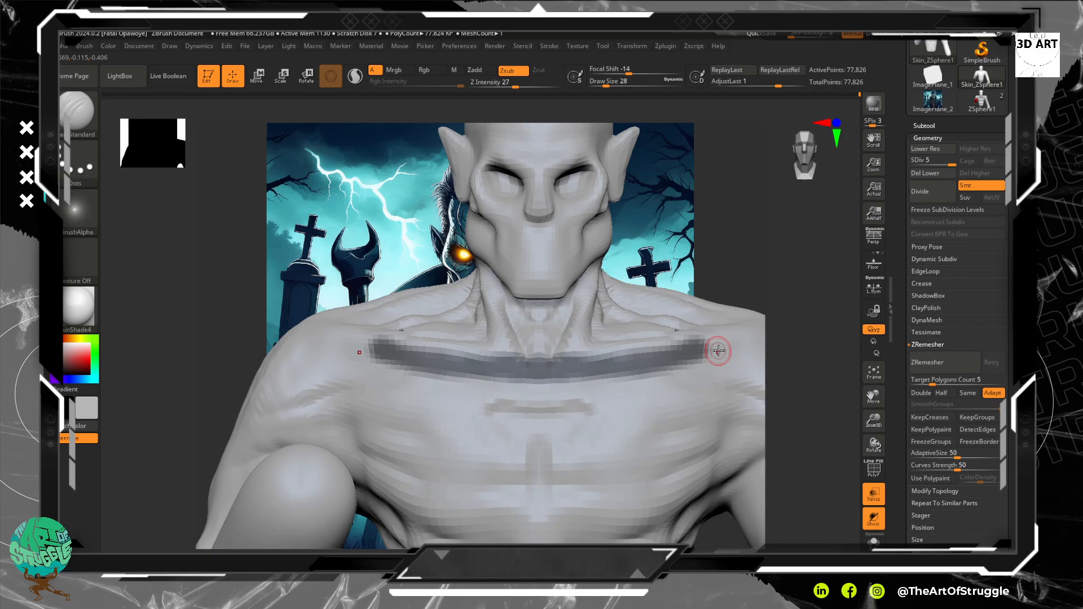
ctrl+drag(710, 348, 536, 363)
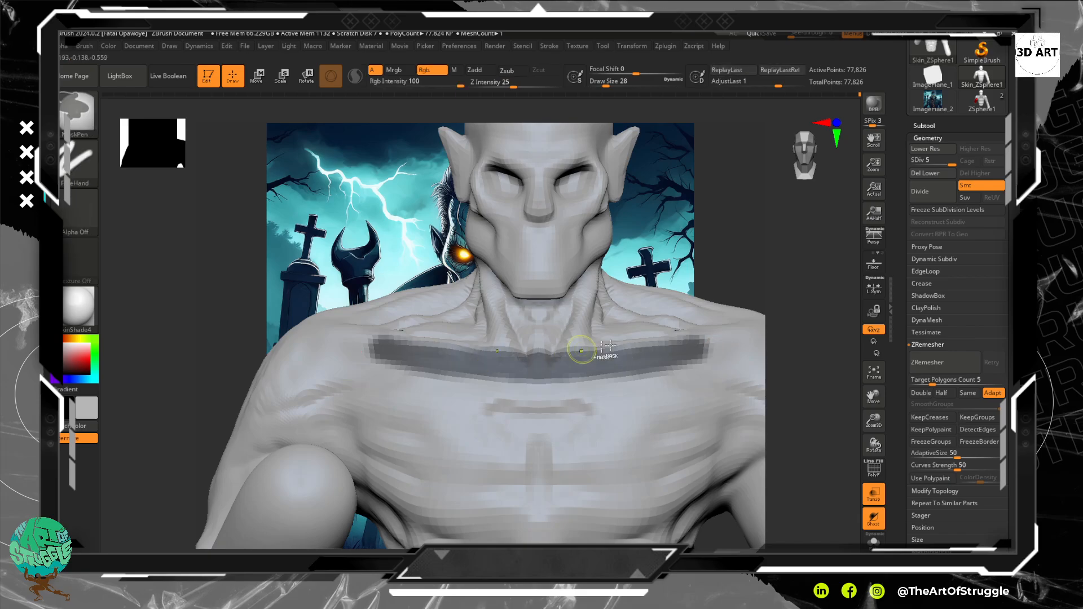
mouse_move(622, 339)
ctrl+alt+mouse_down()
mouse_move(575, 350)
mouse_move(712, 335)
mouse_move(568, 352)
ctrl+alt+mouse_up()
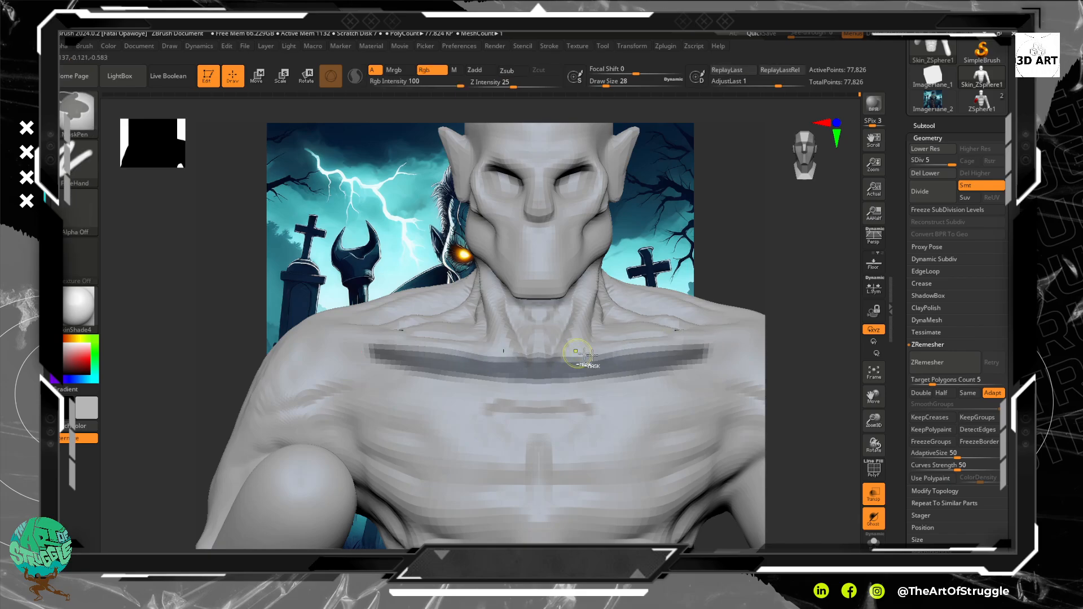
mouse_move(733, 380)
ctrl+mouse_down()
mouse_move(598, 402)
mouse_move(570, 432)
mouse_move(615, 415)
ctrl+mouse_up()
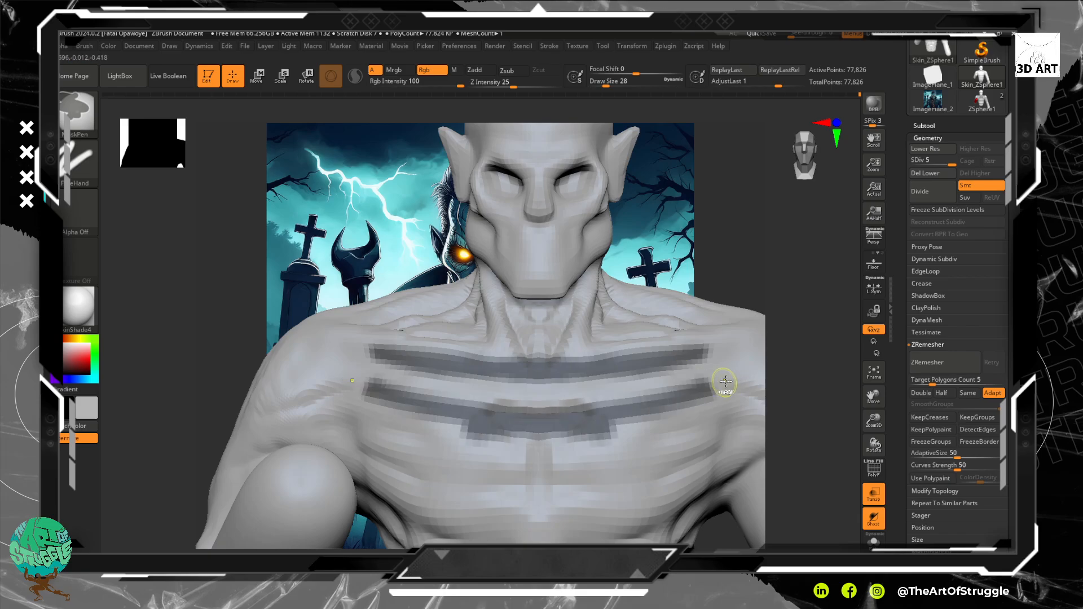
Bring the figure back over the reference in the Front view and set the model opacity to 76.
mouse_move(710, 279)
mouse_down()
mouse_move(773, 395)
mouse_move(704, 362)
mouse_move(684, 320)
mouse_move(646, 303)
mouse_move(669, 395)
mouse_move(632, 239)
mouse_move(618, 256)
mouse_move(609, 246)
mouse_up()
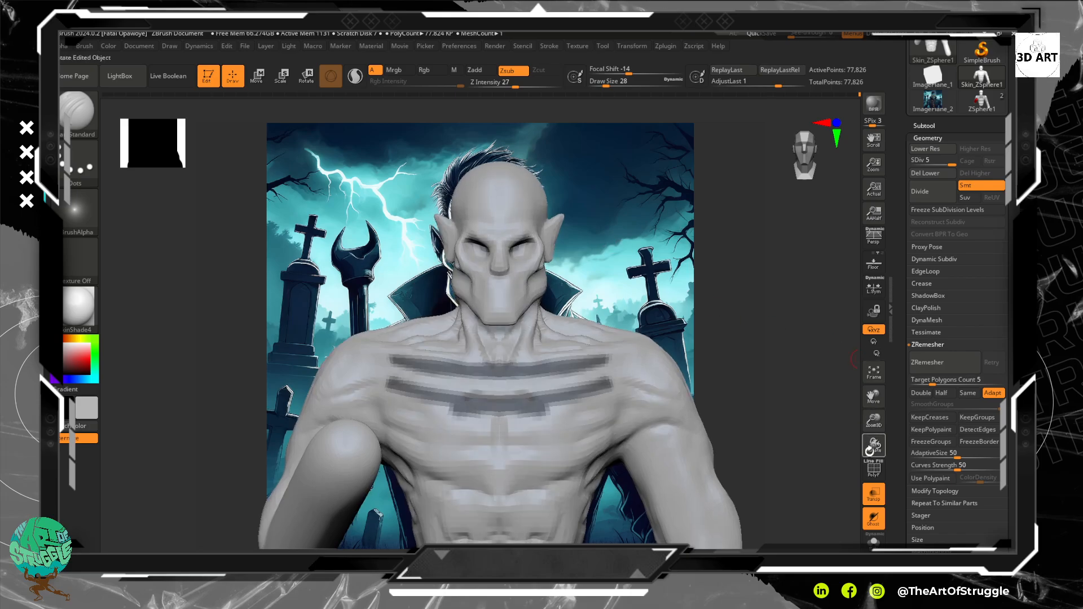
drag(1012, 265, 1011, 587)
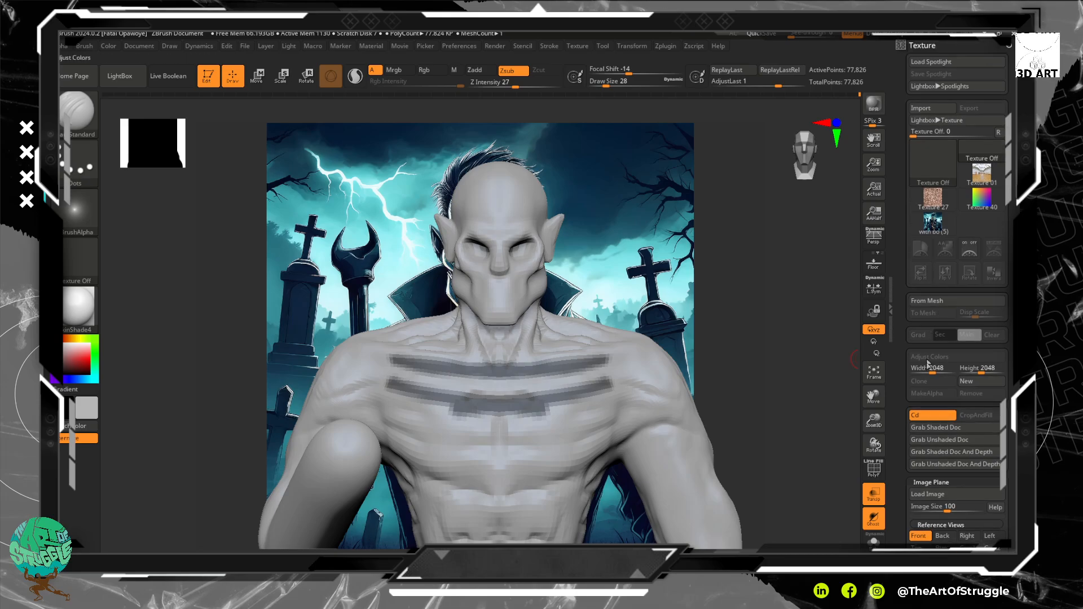
drag(1009, 486, 1009, 424)
drag(952, 498, 943, 500)
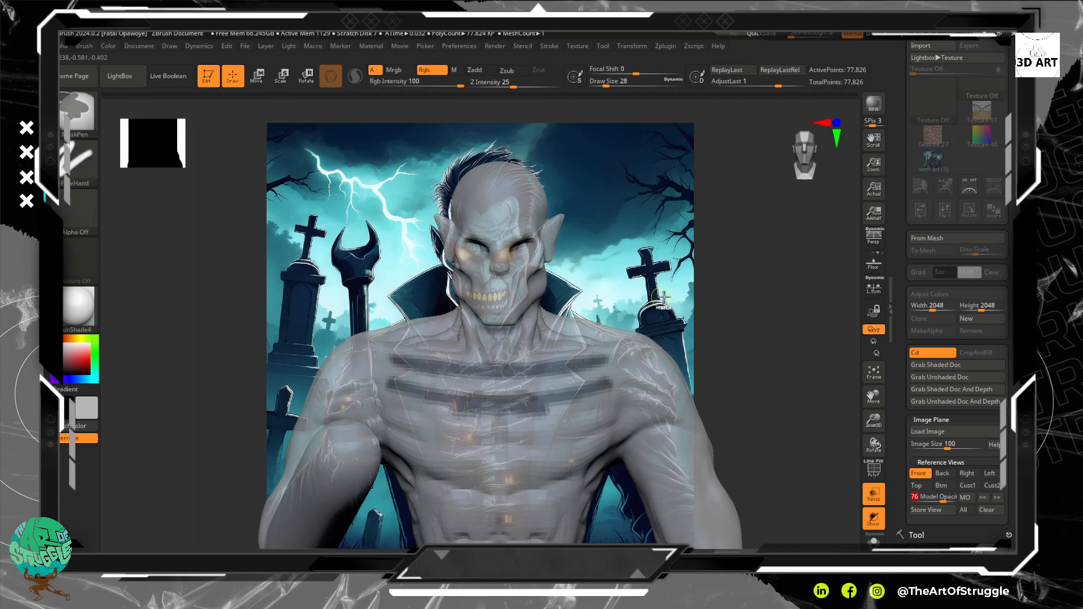
Clear the rib-band mask from the upper chest.
ctrl+click(728, 311)
ctrl+click(721, 300)
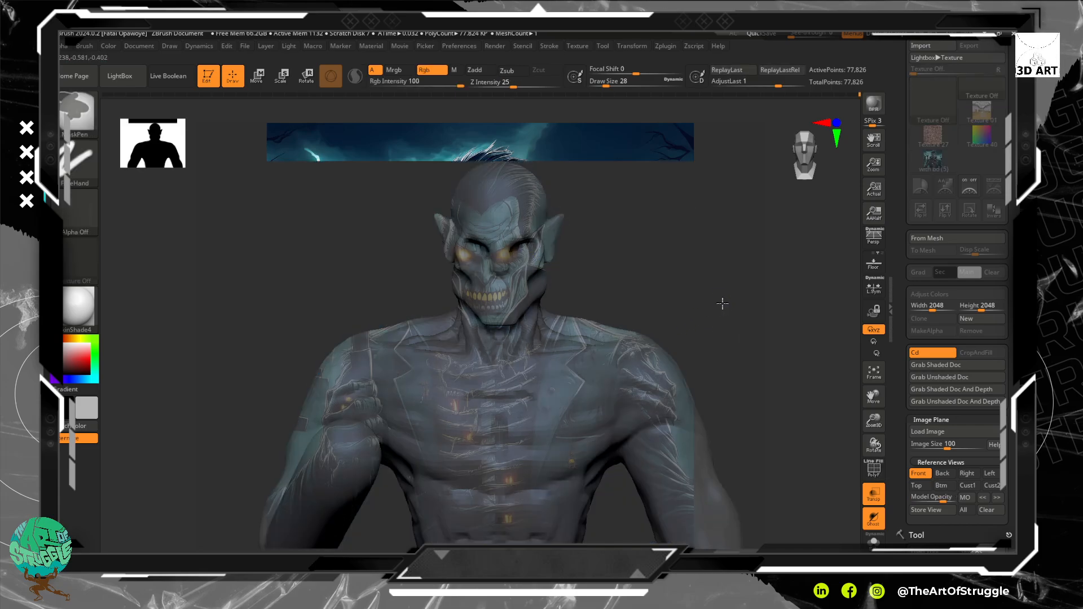
ctrl+click(720, 302)
mouse_move(721, 300)
mouse_down()
mouse_move(702, 286)
mouse_move(713, 284)
mouse_up()
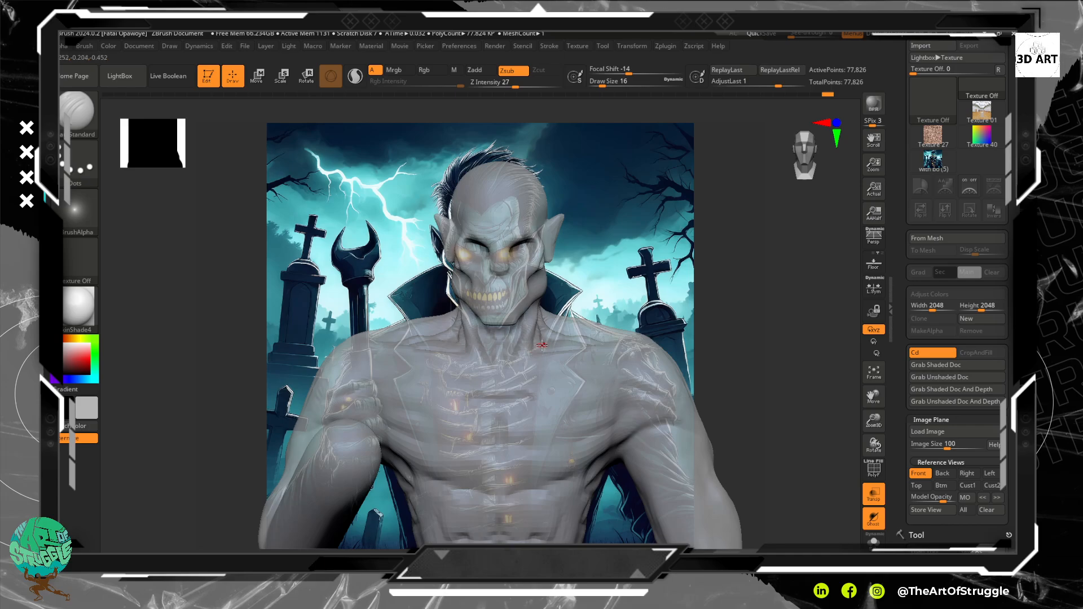
Mask rib bands down the chest and abdomen along the reference at draw size 16, then set the model opacity to 100.
mouse_move(540, 345)
ctrl+mouse_down()
mouse_move(513, 365)
mouse_move(542, 366)
mouse_move(479, 389)
mouse_move(541, 378)
ctrl+mouse_up()
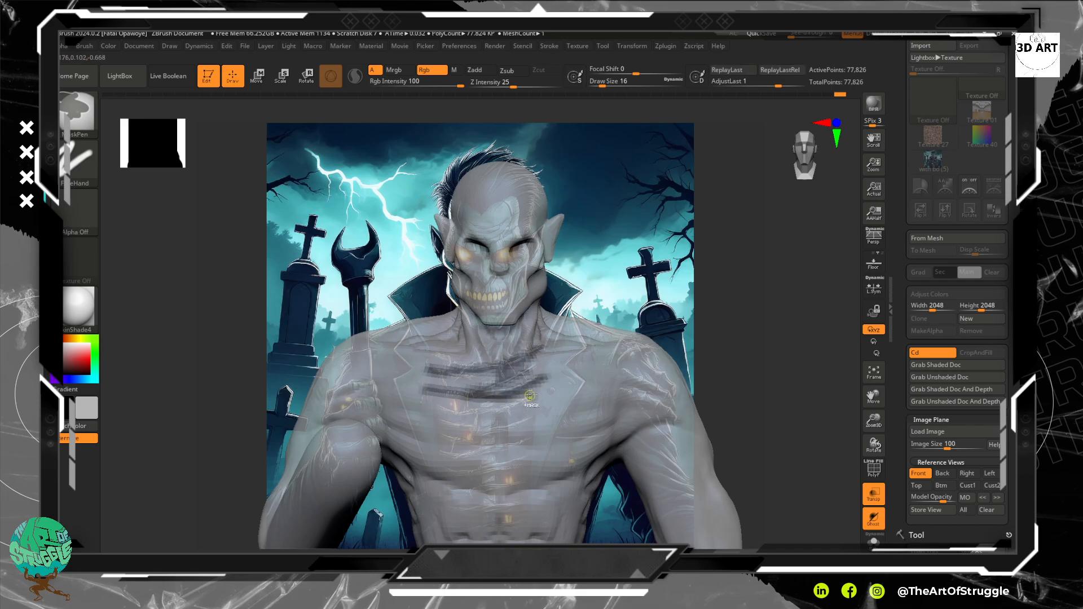
mouse_move(530, 401)
ctrl+mouse_down()
mouse_move(539, 418)
mouse_move(469, 433)
mouse_move(426, 424)
mouse_move(538, 418)
mouse_move(531, 451)
mouse_move(440, 455)
mouse_move(474, 450)
mouse_move(522, 474)
mouse_move(429, 475)
mouse_move(530, 457)
mouse_move(539, 468)
mouse_move(527, 489)
mouse_move(447, 495)
mouse_move(542, 504)
ctrl+mouse_up()
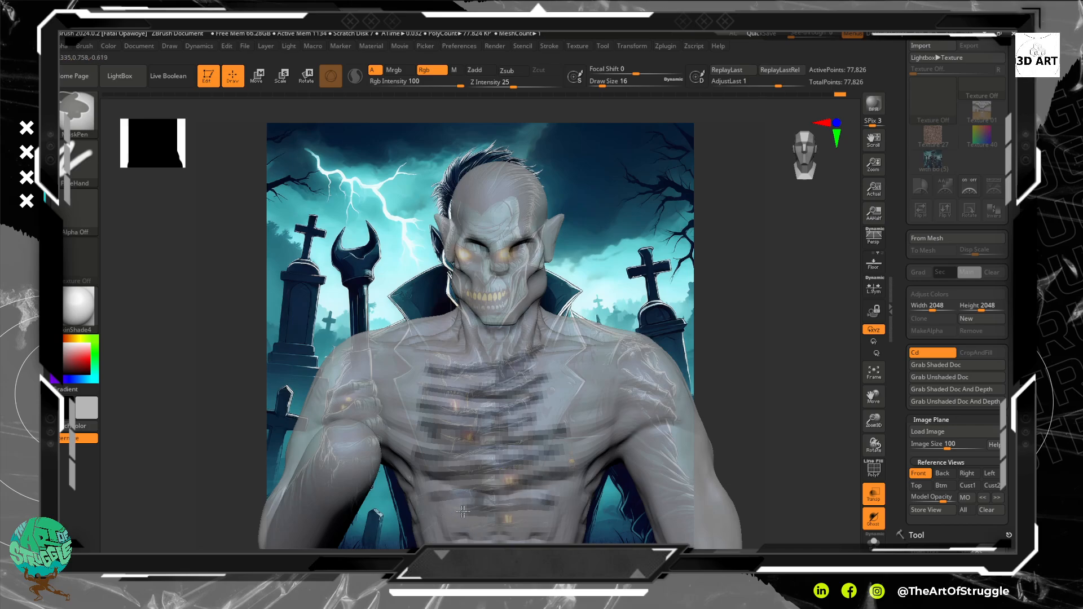
ctrl+drag(466, 512, 428, 505)
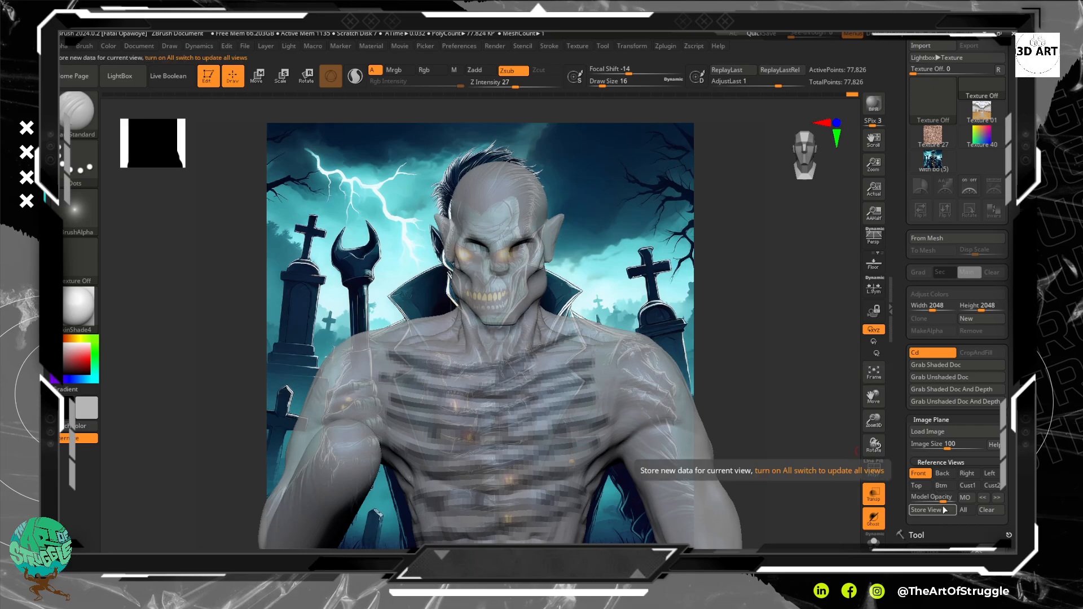
click(965, 507)
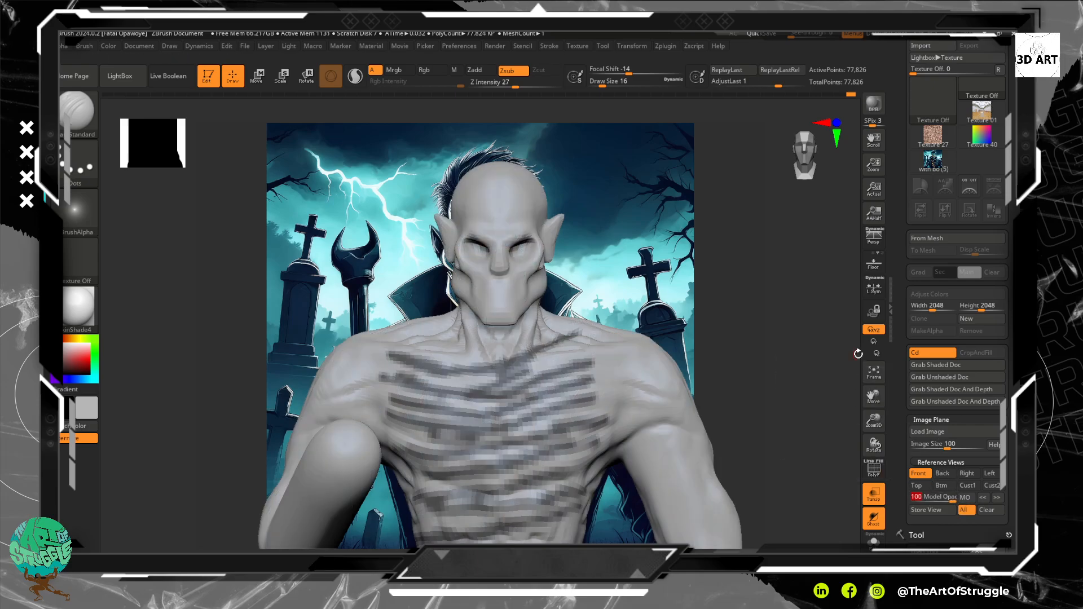
Try extracting the masked rib bands with smoothing 5 and thickness 0.02, turning off Ghost transparency and checking the chest from the side.
scroll(1008, 359, down, 8)
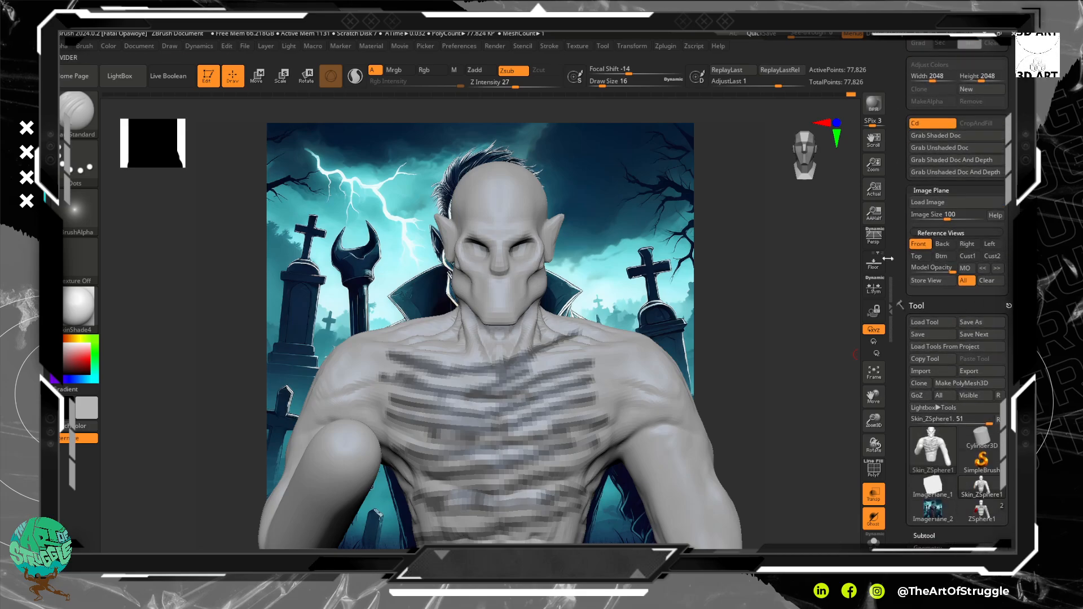
drag(1008, 268, 1008, 270)
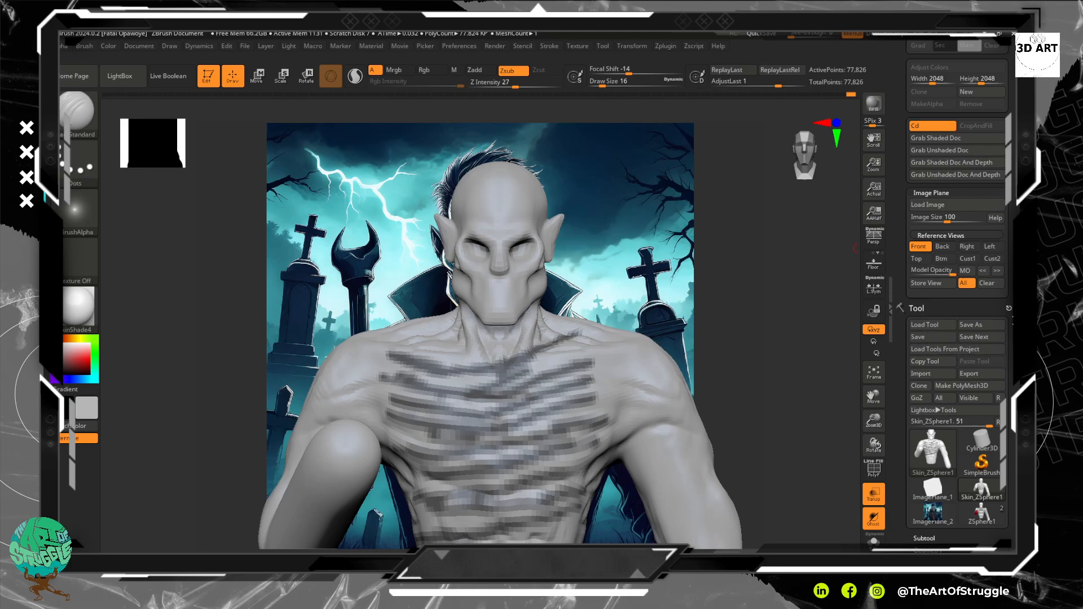
click(939, 537)
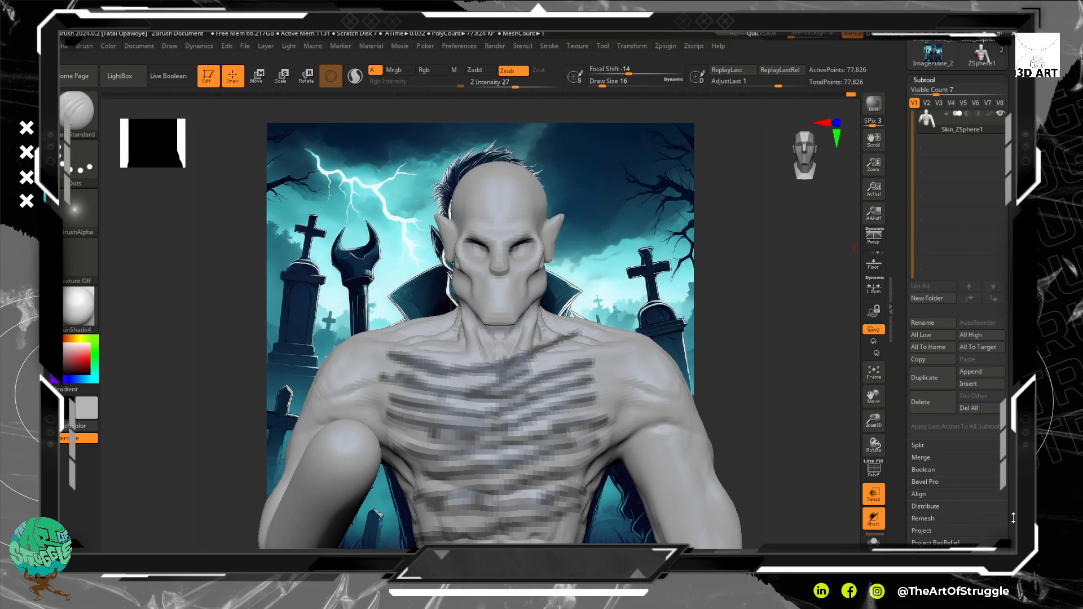
scroll(1014, 518, down, 3)
click(919, 480)
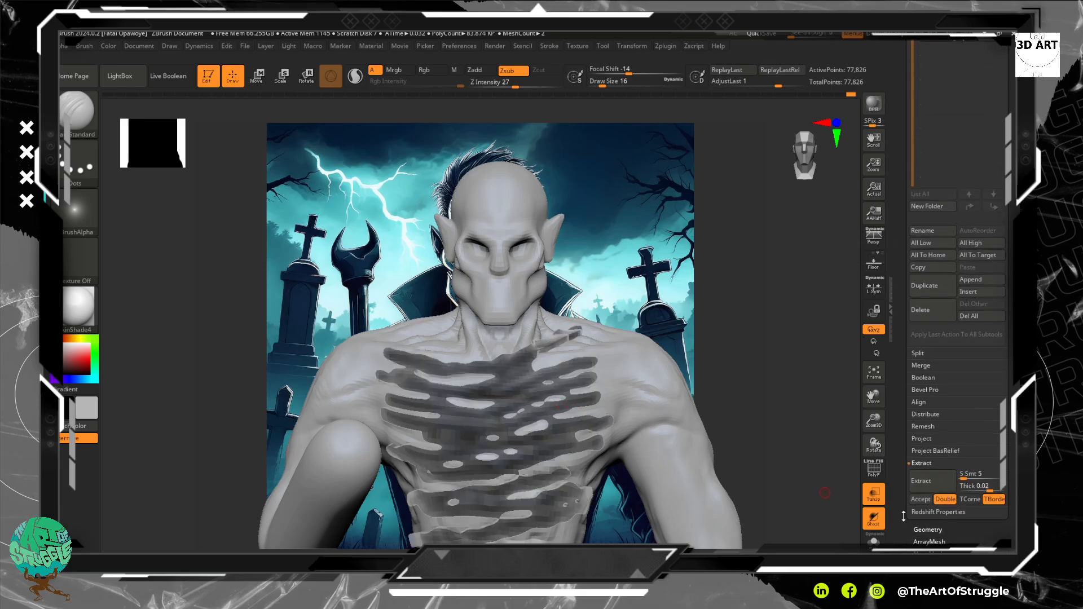
click(875, 500)
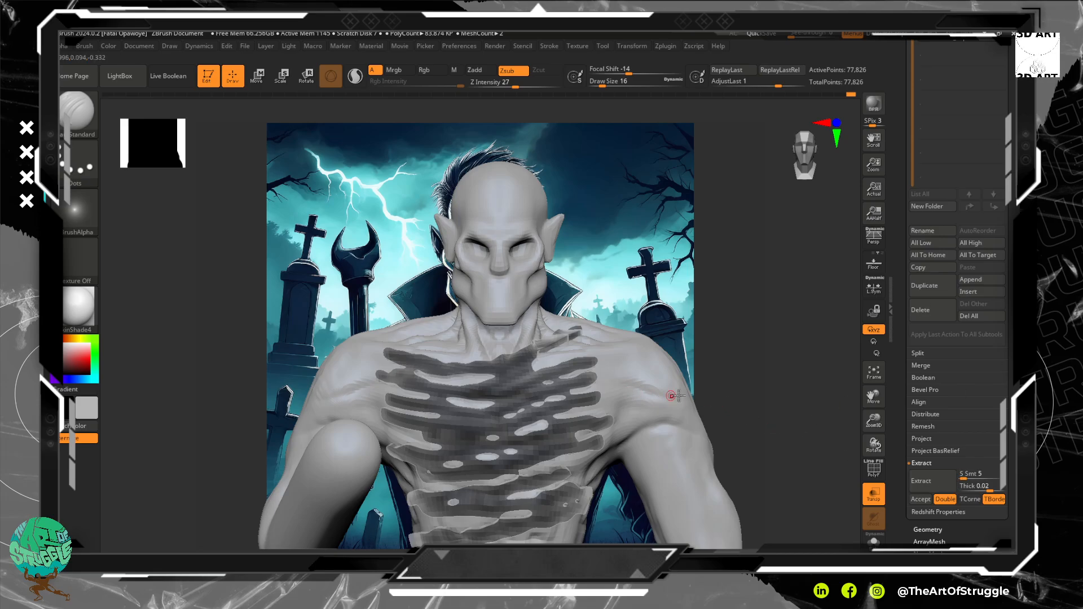
mouse_move(804, 399)
mouse_down()
mouse_move(760, 395)
mouse_move(769, 341)
mouse_move(796, 310)
mouse_move(805, 316)
mouse_move(784, 307)
mouse_up()
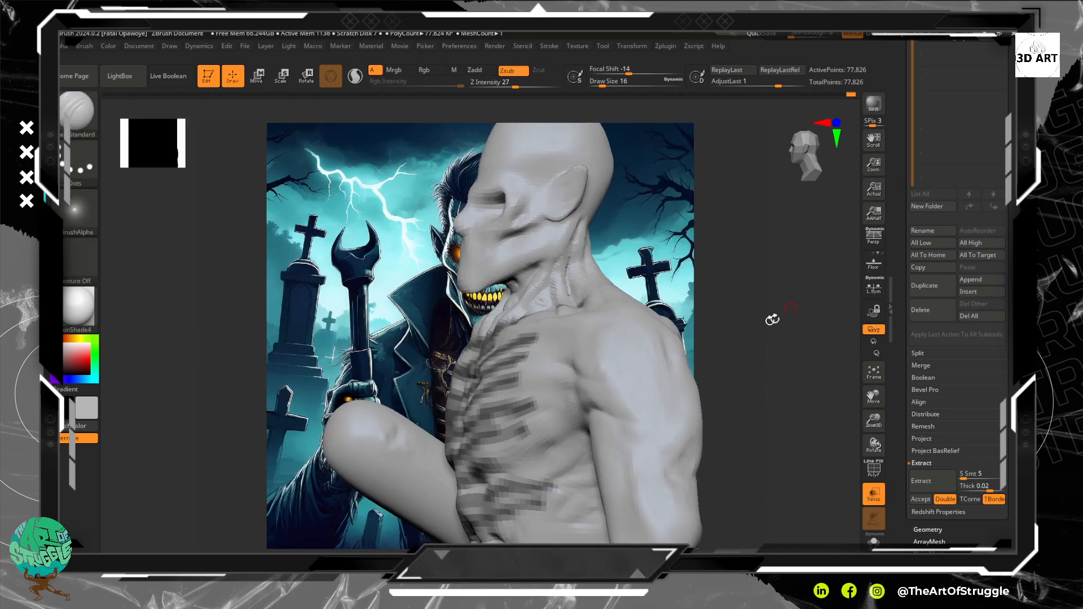
drag(729, 343, 737, 333)
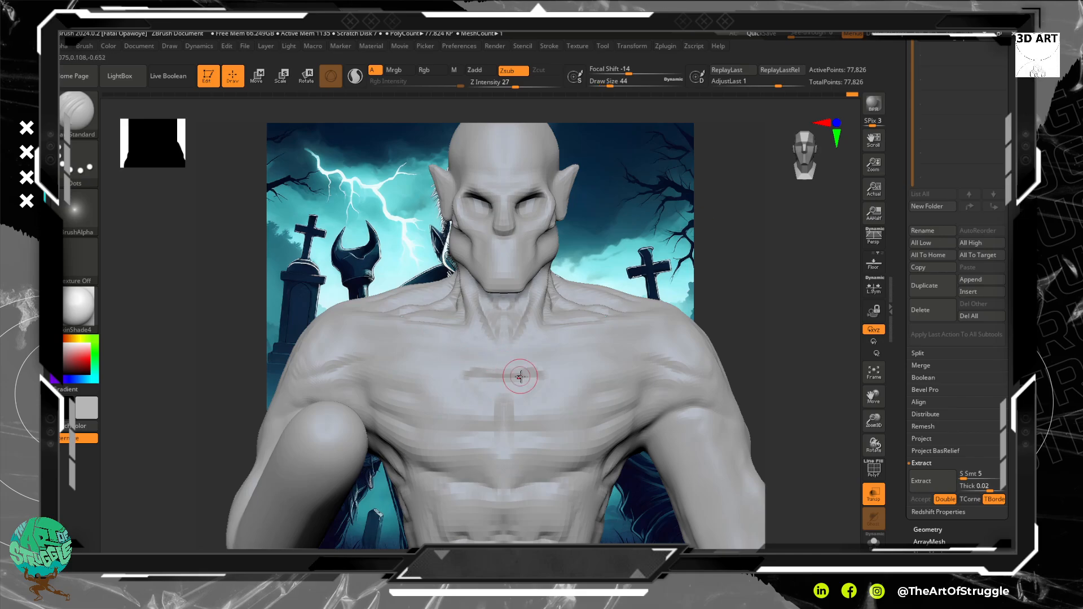
Toggle the mask display back on and clear the rib-band mask from the chest.
key(shift)
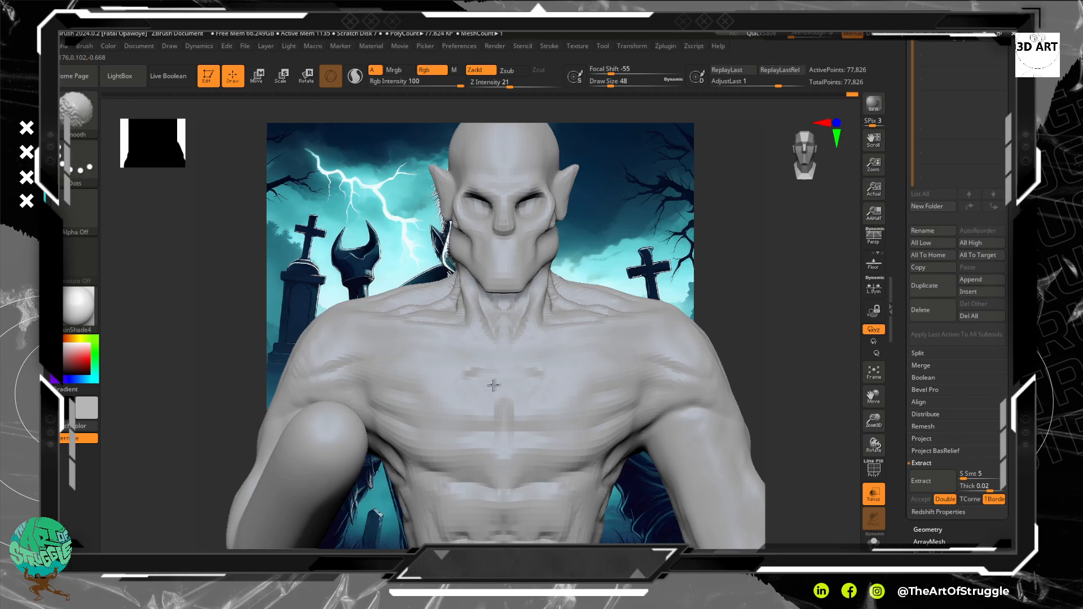
key(ctrl+h)
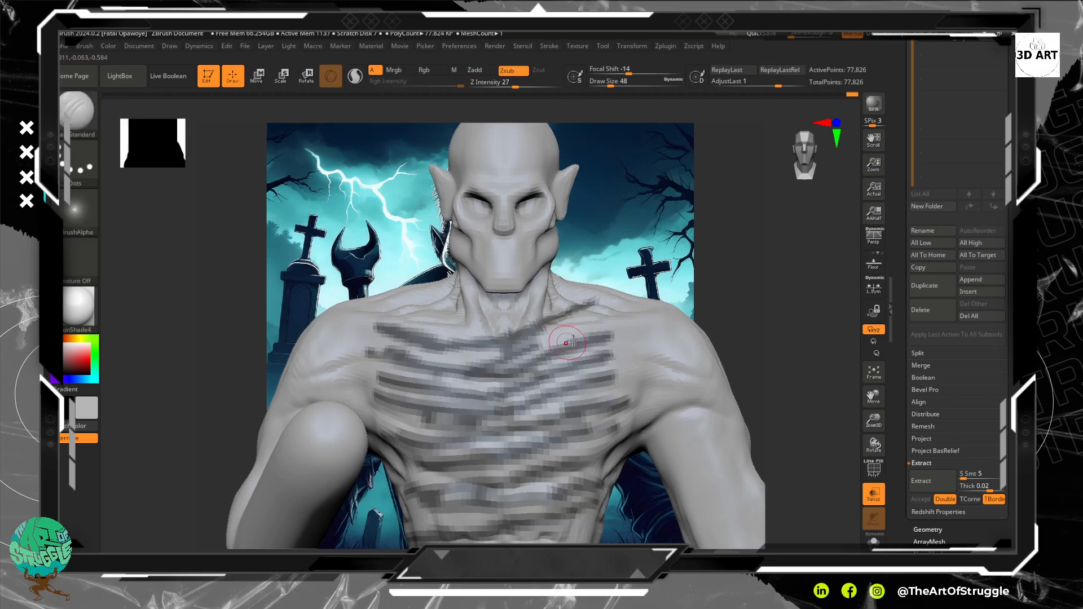
ctrl+drag(687, 288, 689, 287)
ctrl+click(696, 265)
ctrl+click(713, 264)
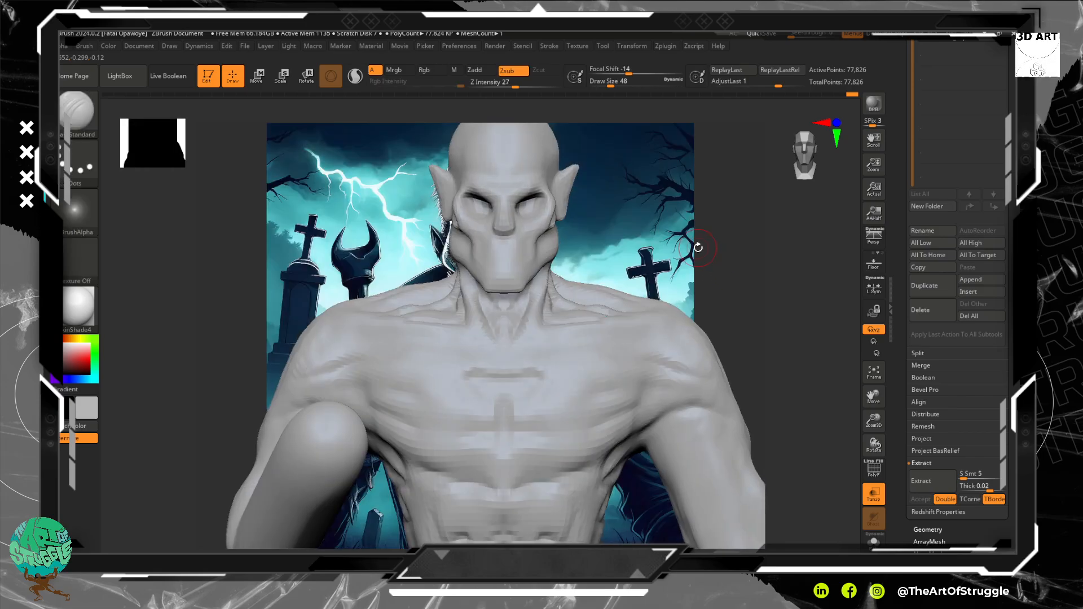
Place the head beside the reference and build up the nose tip and nostril wings with the ClayTubes brush at draw size 16.
mouse_move(684, 248)
mouse_down()
mouse_move(663, 311)
mouse_move(672, 299)
mouse_up()
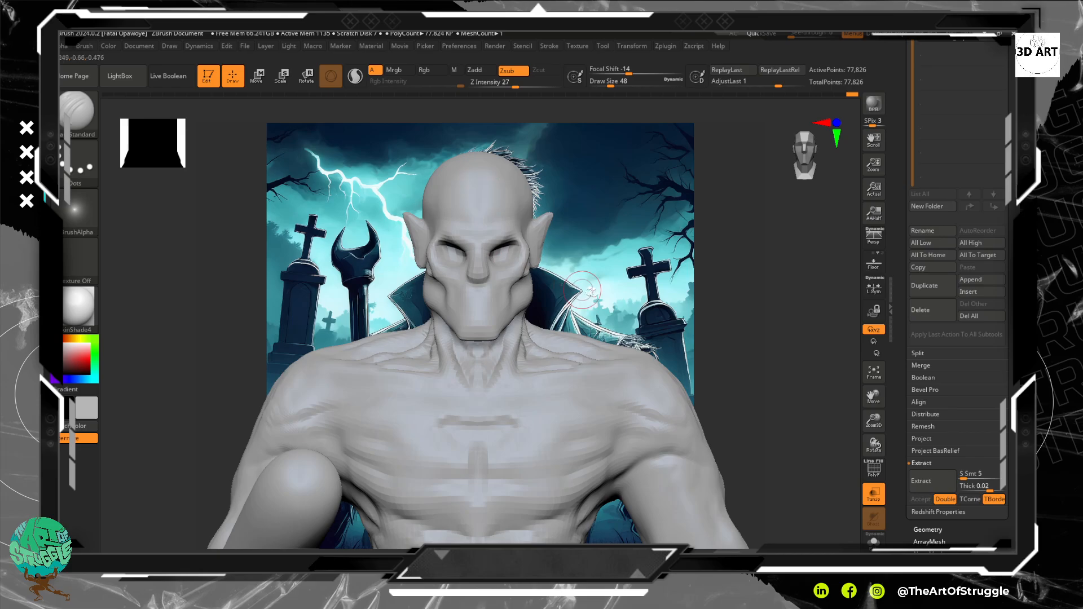
mouse_move(647, 285)
mouse_down()
mouse_move(761, 282)
mouse_move(747, 280)
mouse_move(767, 268)
mouse_up()
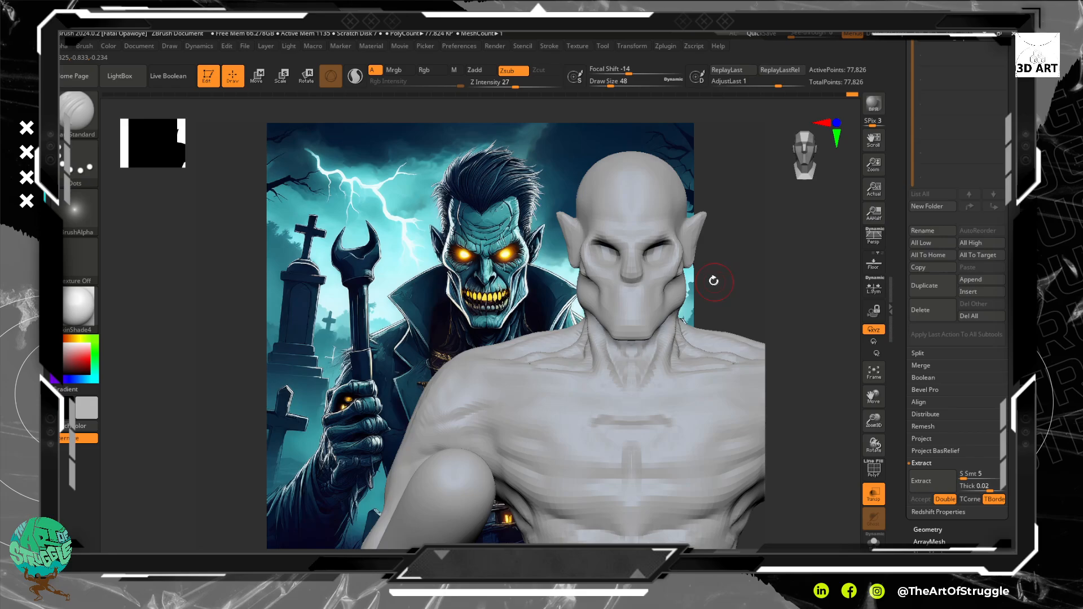
key(b)
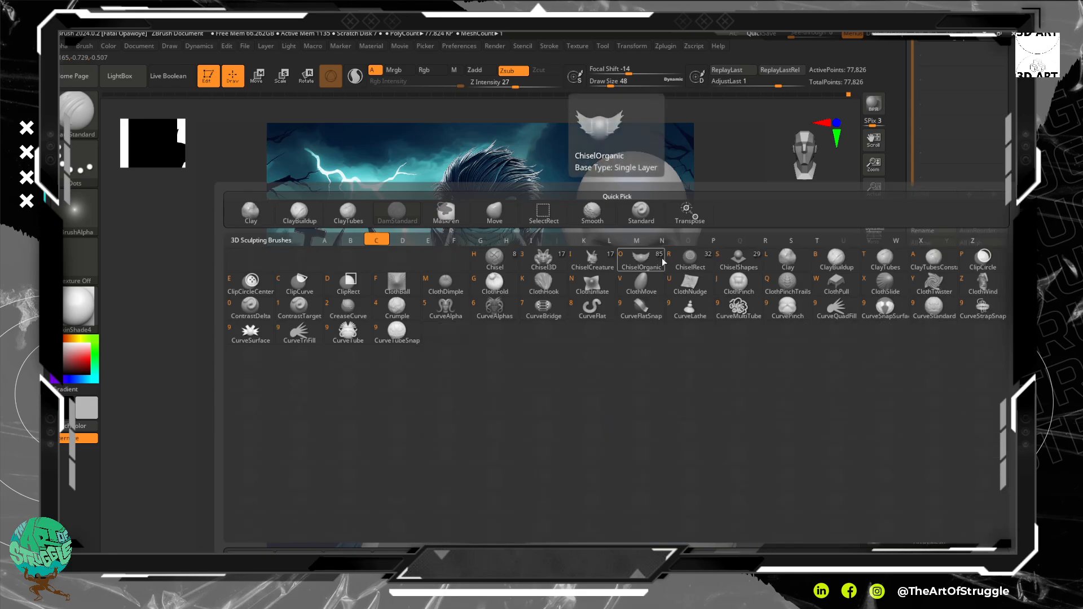
key(c)
key(t)
mouse_move(738, 246)
alt+mouse_down()
mouse_move(812, 280)
mouse_move(745, 282)
mouse_move(717, 254)
mouse_move(733, 309)
mouse_move(747, 319)
mouse_move(738, 286)
alt+mouse_up()
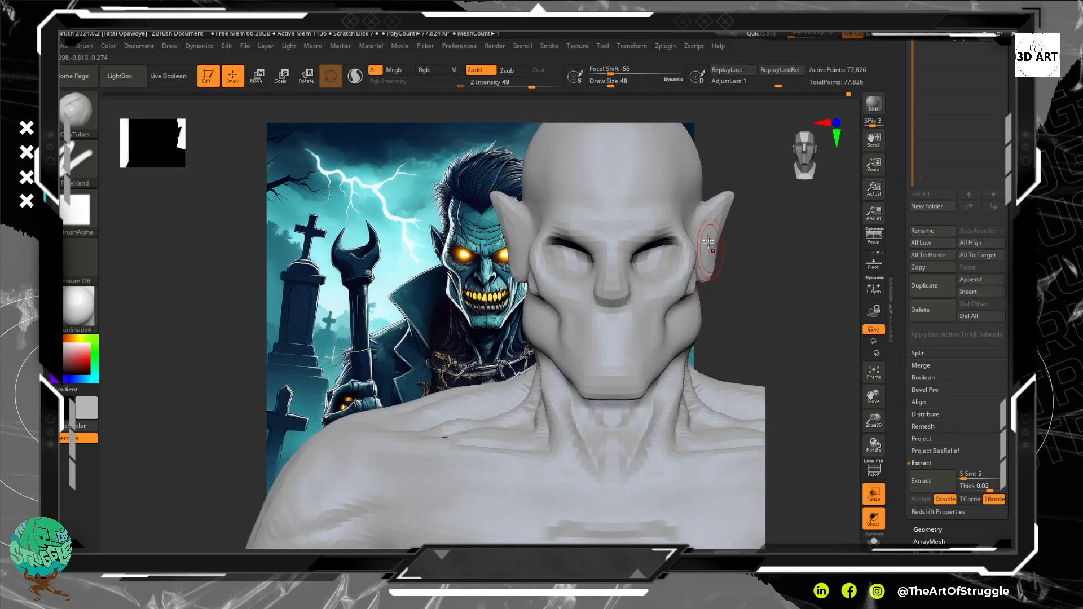
key([)
key([)
key([)
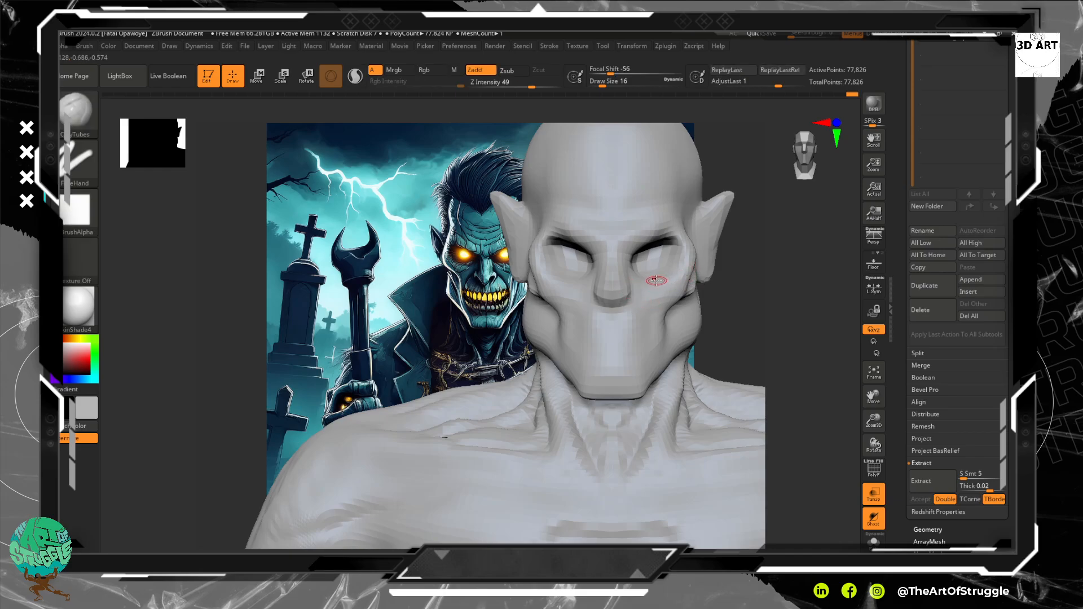
drag(628, 284, 632, 291)
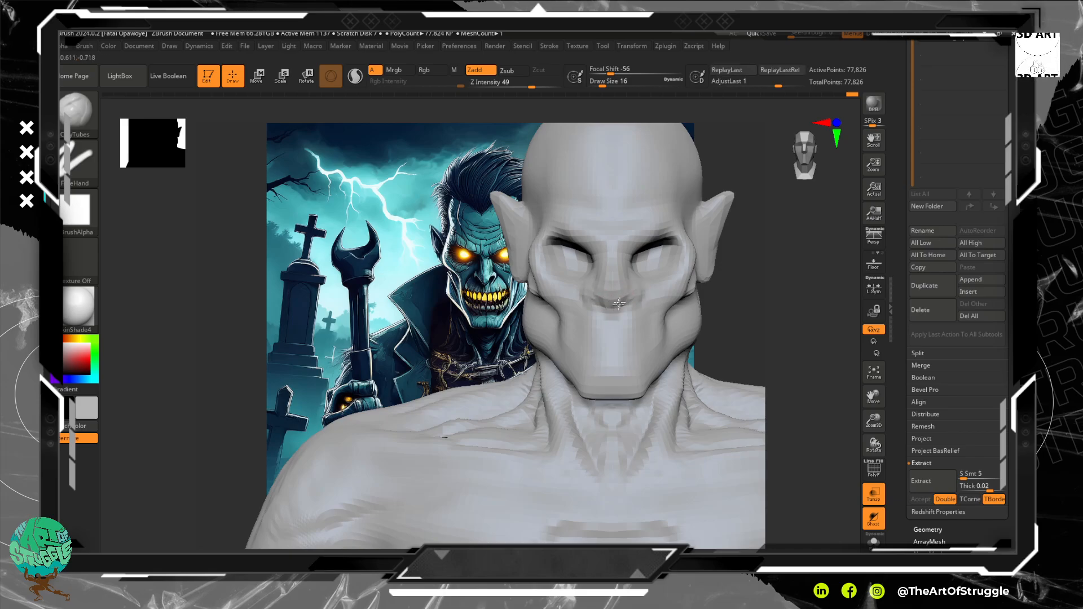
mouse_move(613, 296)
mouse_down()
mouse_move(634, 303)
mouse_move(626, 293)
mouse_up()
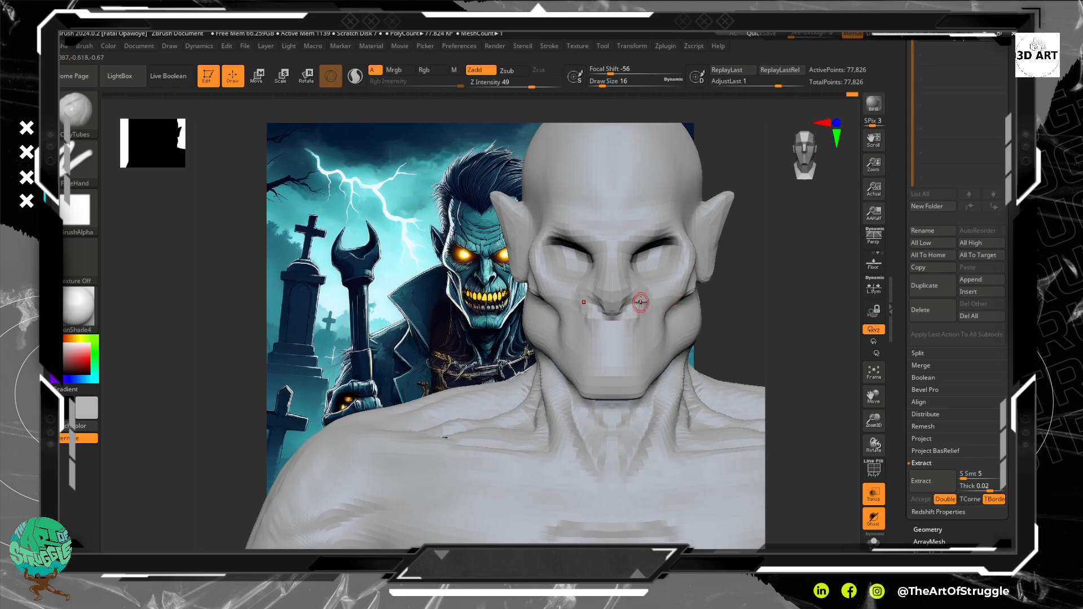
Add clay to the cheeks beside the nose and below the eyes, and smooth the area beside the upper lip.
mouse_move(637, 300)
mouse_down()
mouse_move(629, 306)
mouse_move(636, 289)
mouse_move(655, 300)
mouse_up()
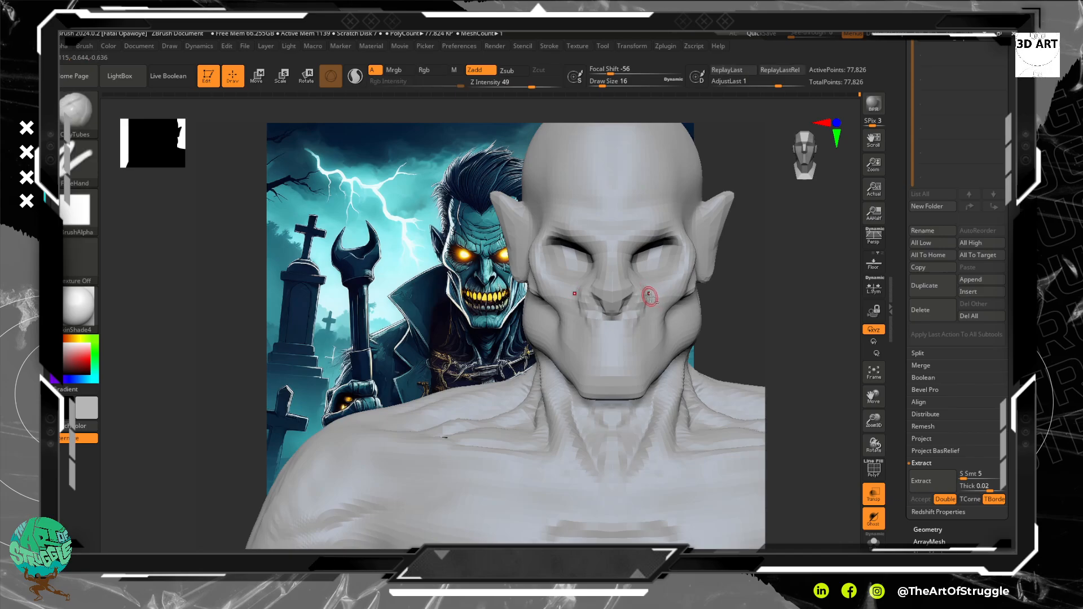
drag(633, 274, 643, 293)
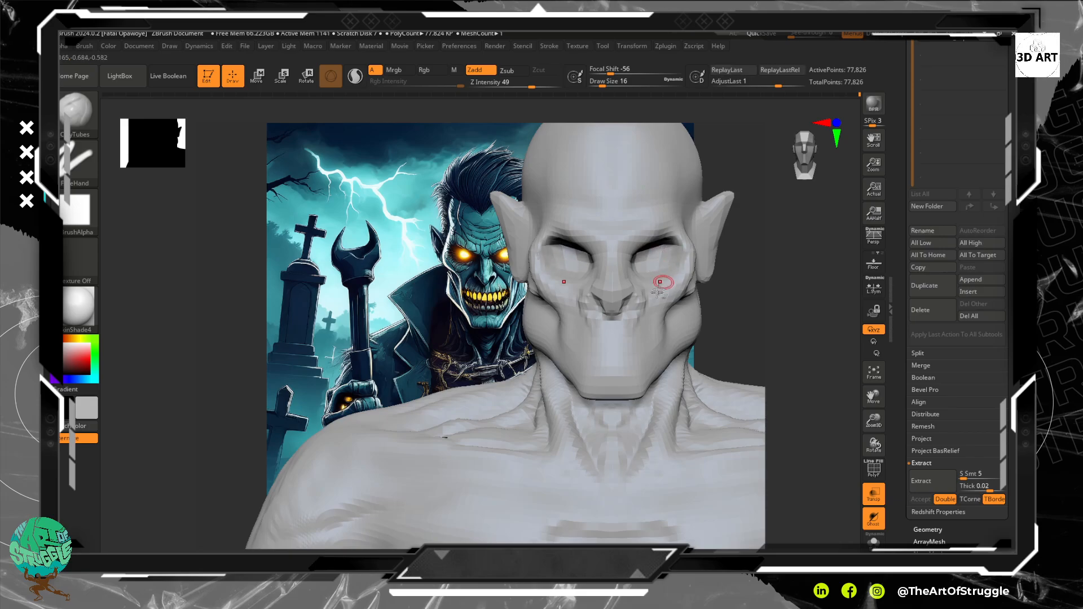
key(shift)
shift+drag(640, 308, 635, 314)
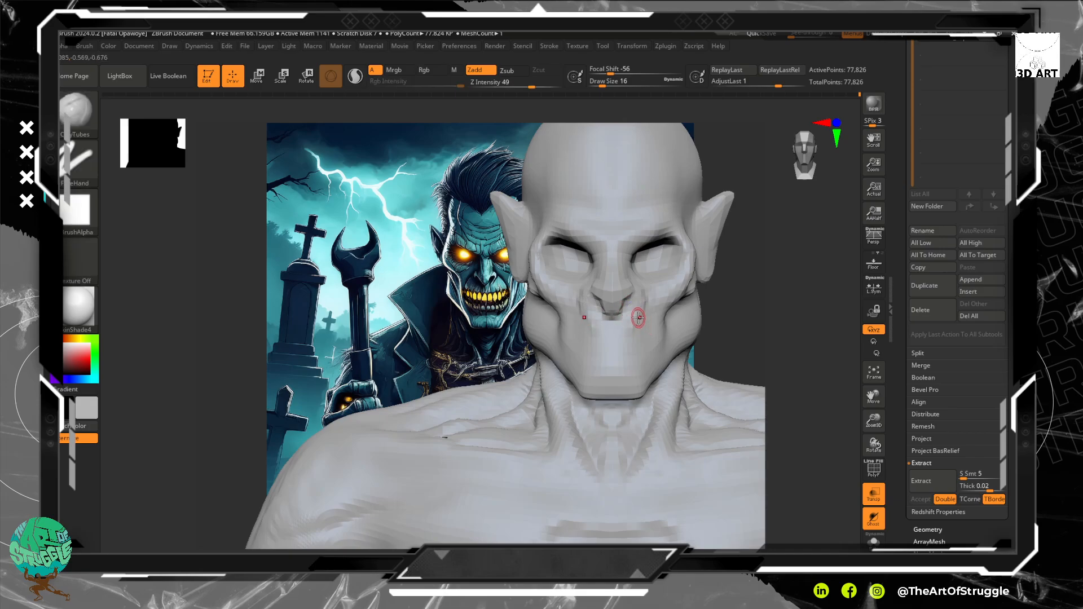
Carve creases from the nostrils around the mouth area to the chin with the DamStandard brush, undoing unwanted strokes.
key(b)
key(s)
key(t)
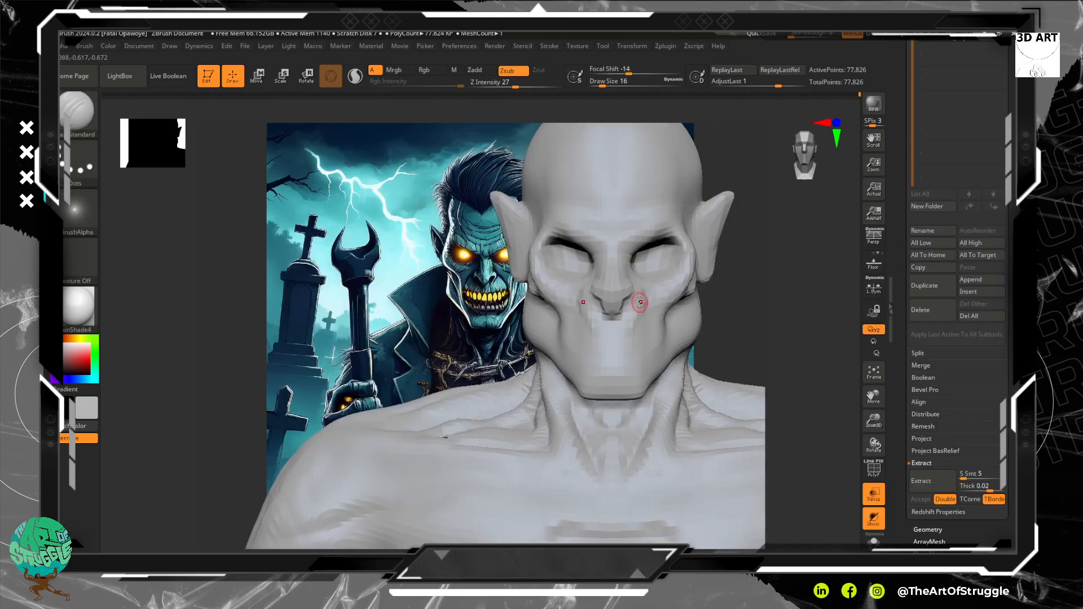
key(ctrl)
key(ctrl+z)
key(ctrl+z)
drag(642, 319, 646, 353)
key(ctrl+z)
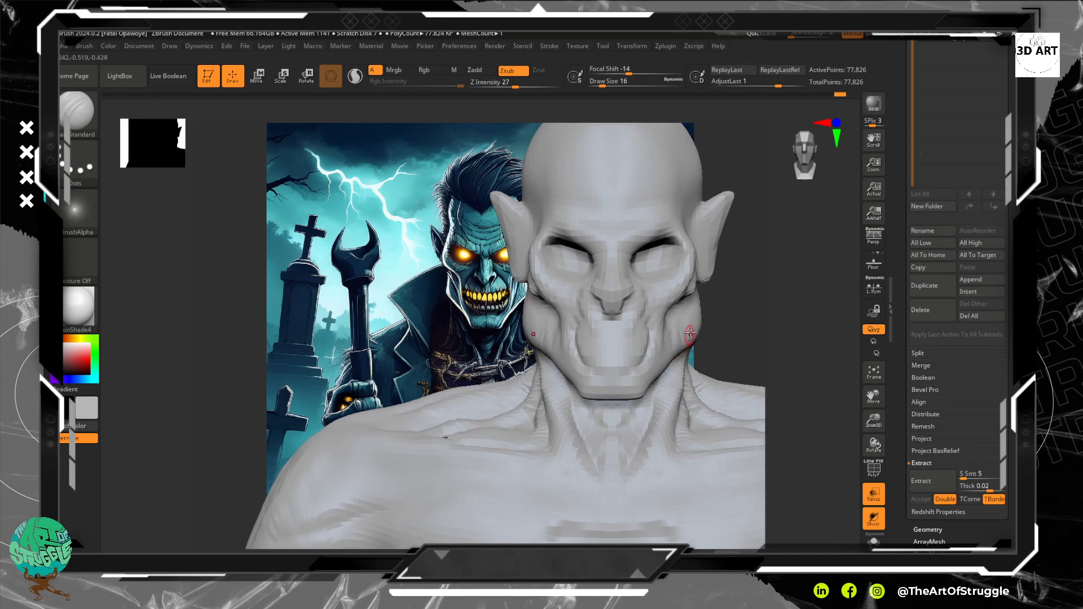
Carve horizontal wrinkles across the forehead and grooves inside the ears with the DamStandard brush.
key(shift)
key(alt)
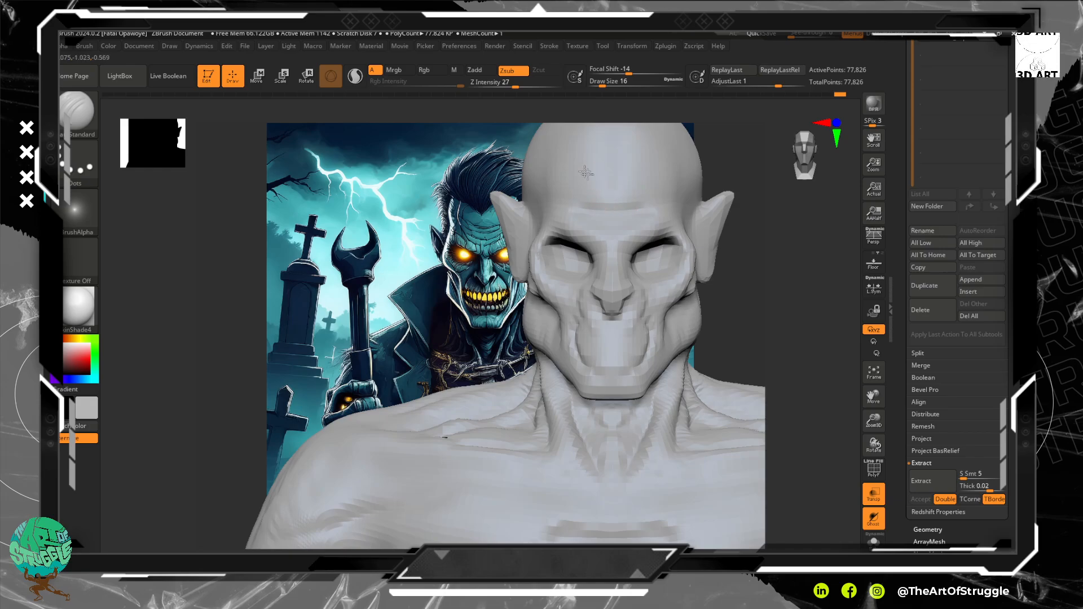
mouse_move(603, 183)
shift+mouse_down()
mouse_move(621, 171)
mouse_move(608, 184)
mouse_move(656, 178)
shift+mouse_up()
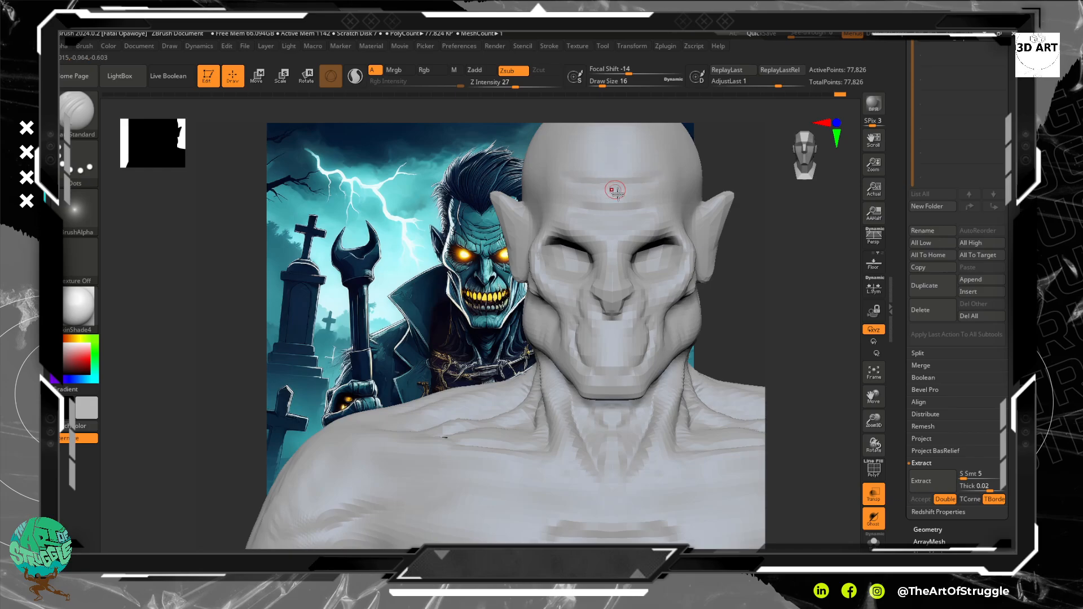
drag(574, 198, 665, 193)
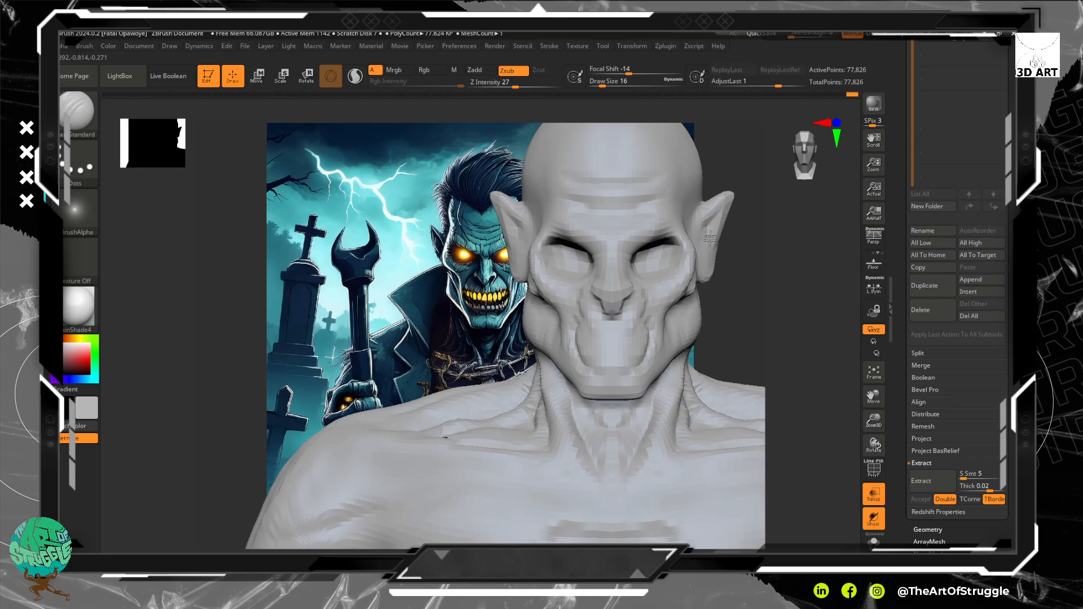
drag(708, 233, 703, 263)
mouse_move(707, 235)
mouse_down()
mouse_move(708, 271)
mouse_move(700, 242)
mouse_up()
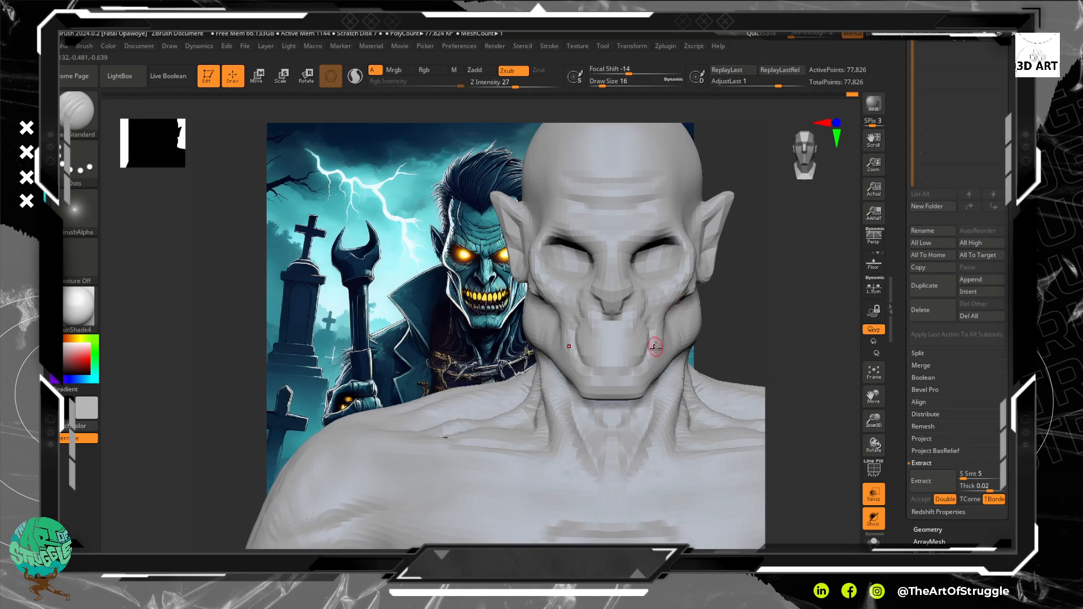
Build up the mouth area from a three-quarter view with the ClayTubes brush at draw size 32.
drag(811, 371, 621, 347)
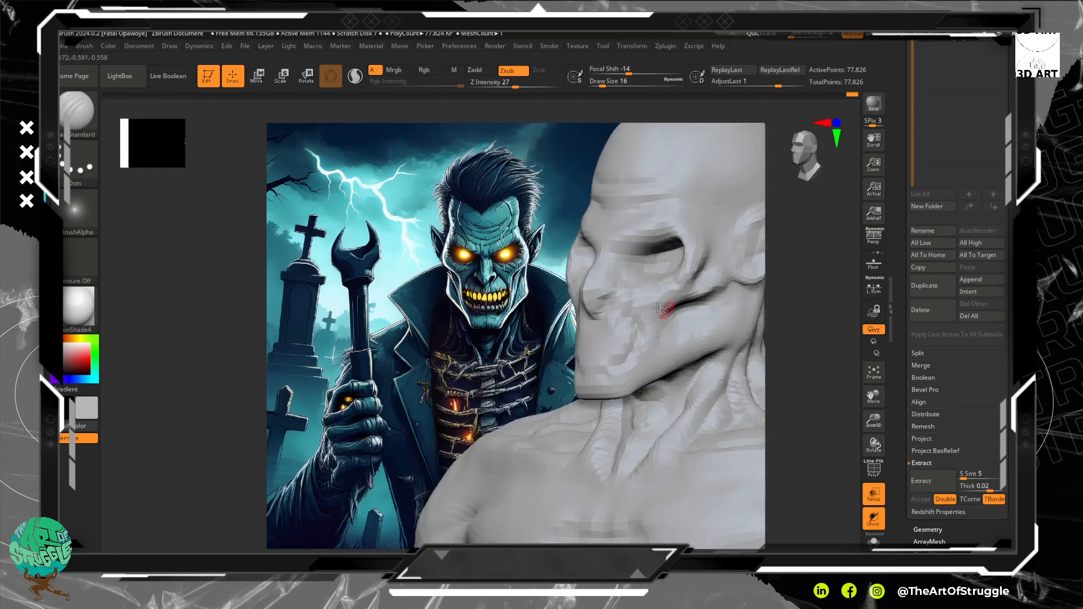
key(b)
key(c)
key(t)
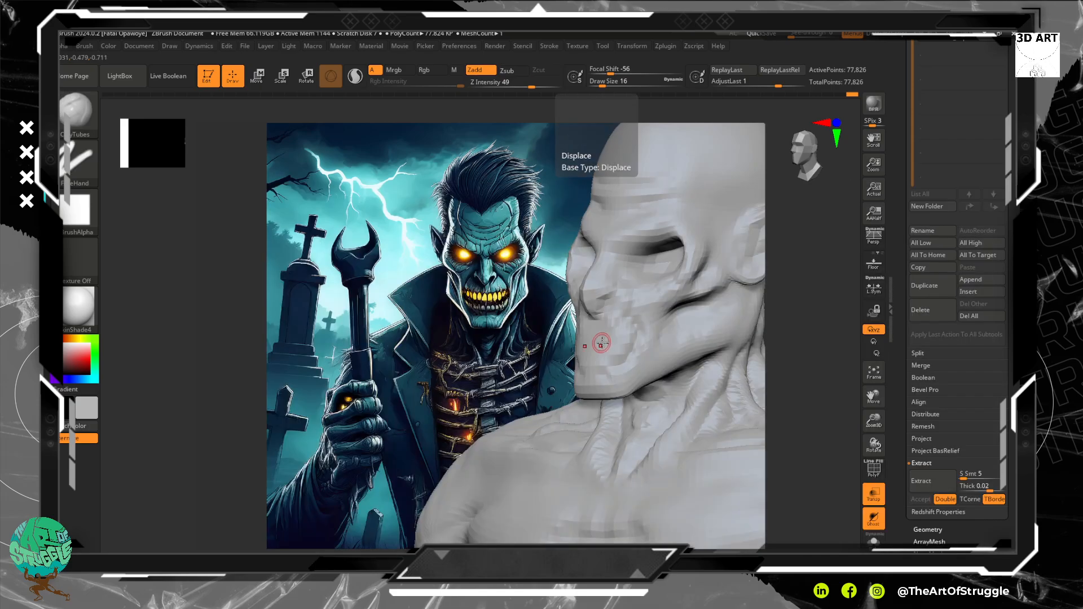
key(])
mouse_move(612, 346)
mouse_down()
mouse_move(598, 347)
mouse_move(597, 335)
mouse_move(582, 341)
mouse_move(616, 336)
mouse_move(595, 357)
mouse_move(592, 339)
mouse_move(596, 348)
mouse_move(595, 338)
mouse_move(620, 334)
mouse_move(608, 352)
mouse_move(606, 333)
mouse_move(590, 342)
mouse_up()
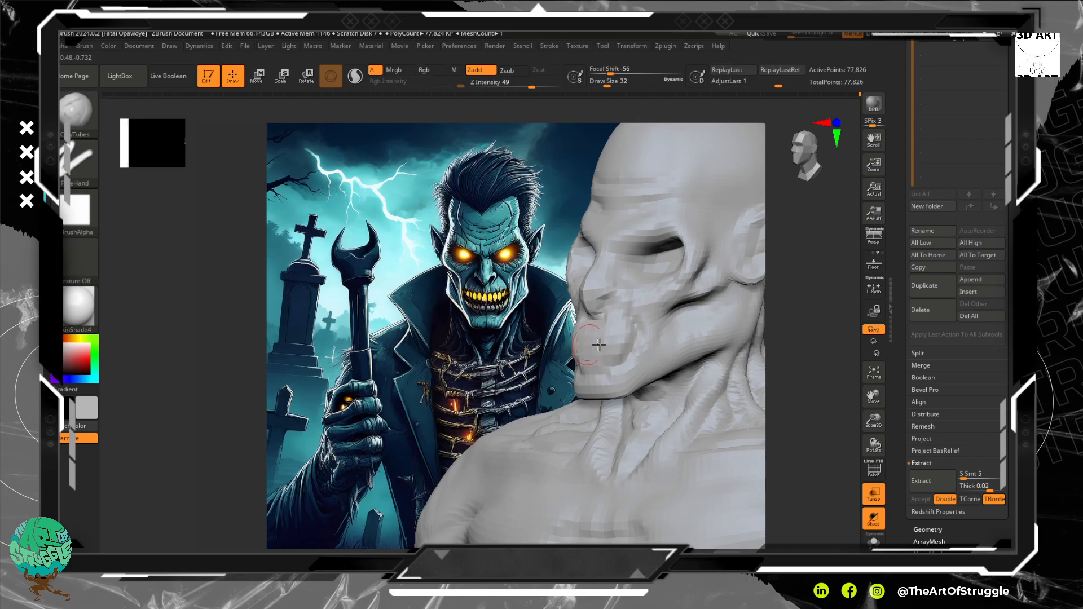
Build up the lower edge of the chin with short symmetrical ClayTubes strokes at draw size 32.
drag(809, 362, 756, 361)
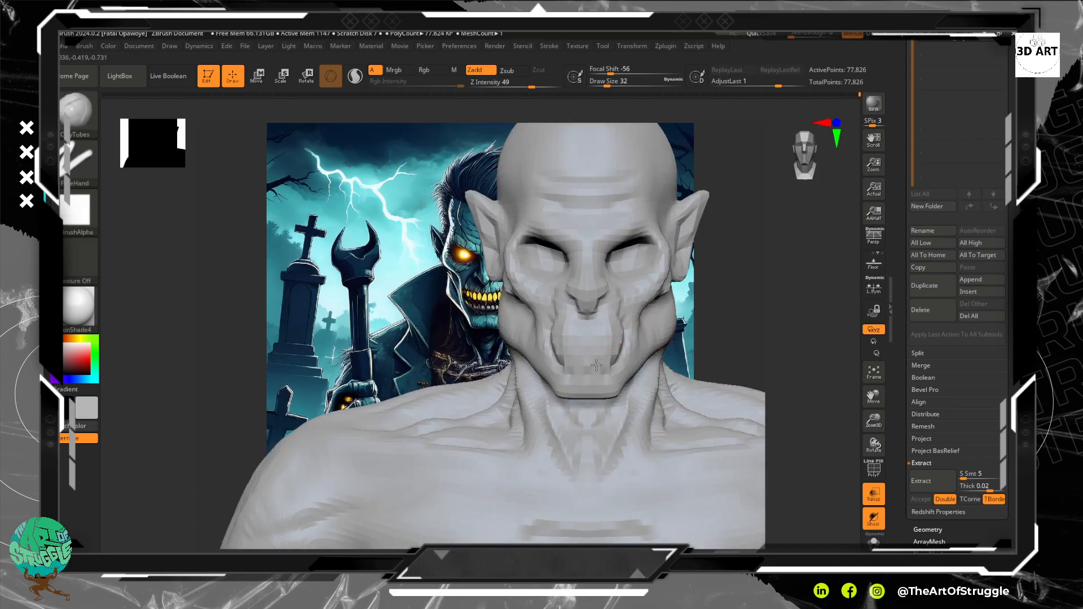
click(598, 387)
drag(598, 389, 608, 389)
mouse_move(601, 387)
mouse_down()
mouse_move(613, 390)
mouse_move(603, 394)
mouse_up()
drag(601, 392, 601, 393)
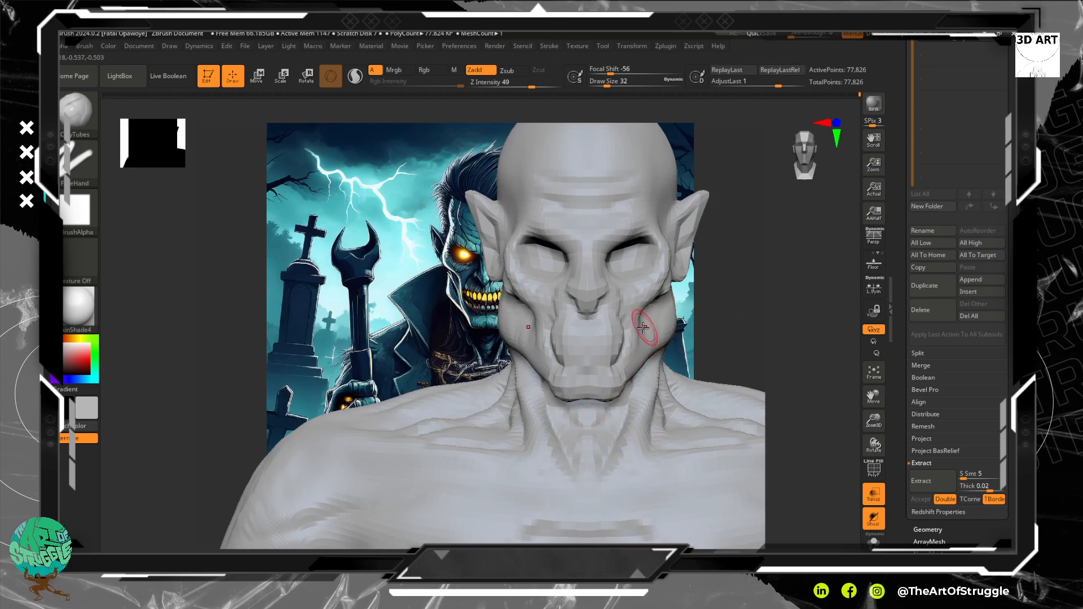
Pull the sides of the mouth mound slightly downward with the Move brush at draw size 32.
mouse_move(748, 327)
mouse_down()
mouse_move(813, 328)
mouse_move(784, 306)
mouse_up()
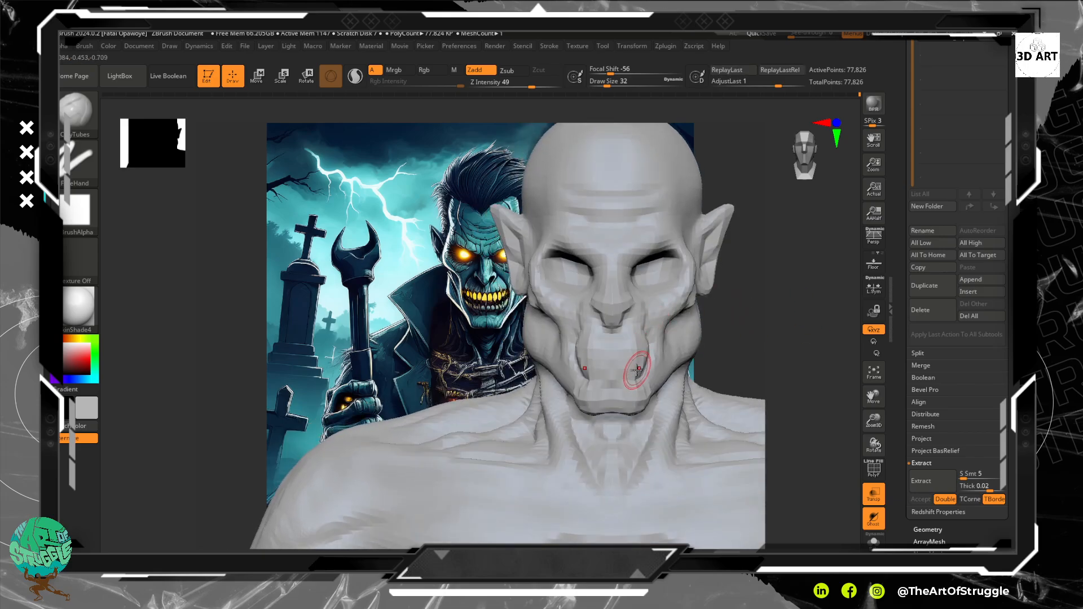
key(b)
key(c)
key(t)
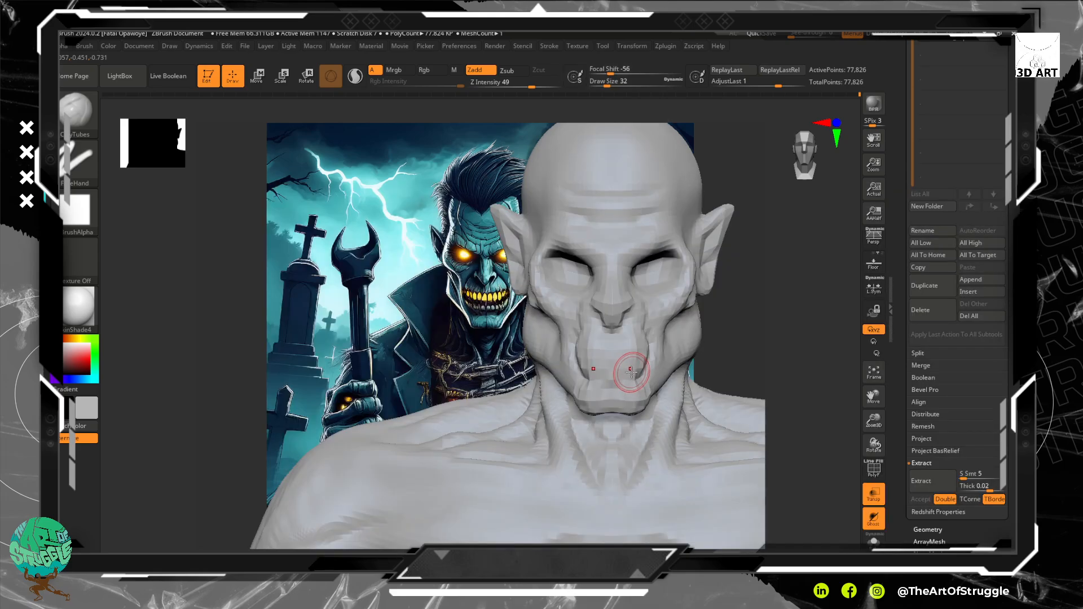
key(b)
key(m)
key(v)
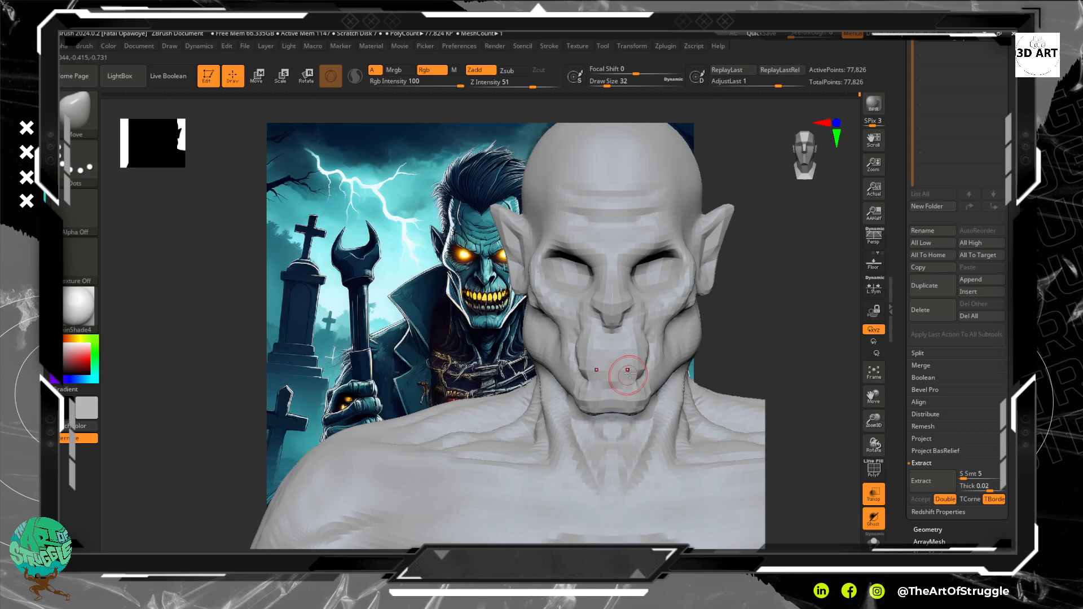
drag(650, 329, 649, 344)
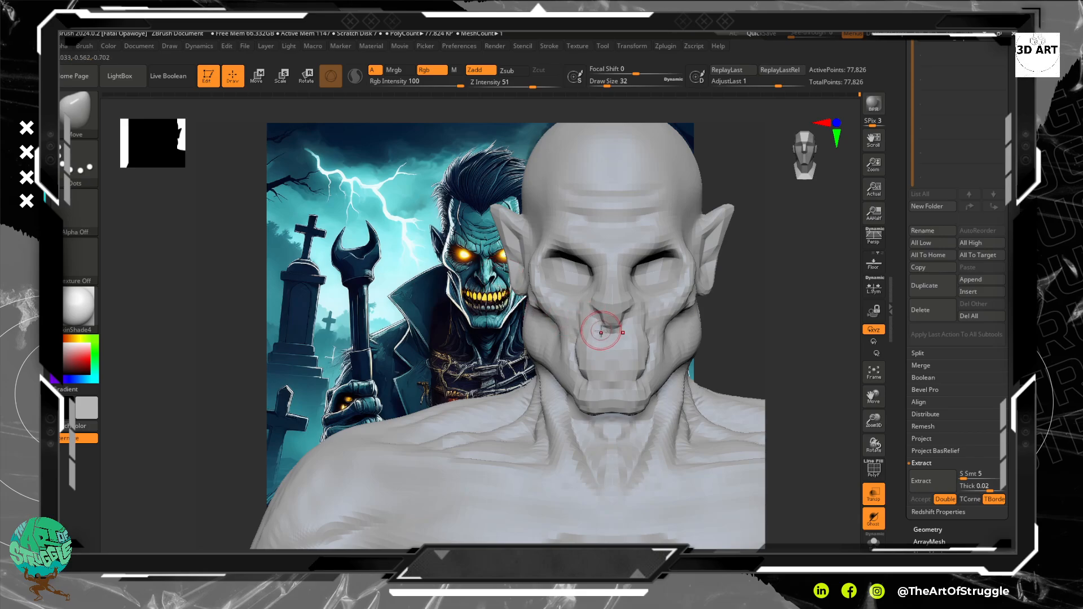
Carve the crease running from beside the nose down around the mouth with the DamStandard brush.
key(b)
key(s)
key(t)
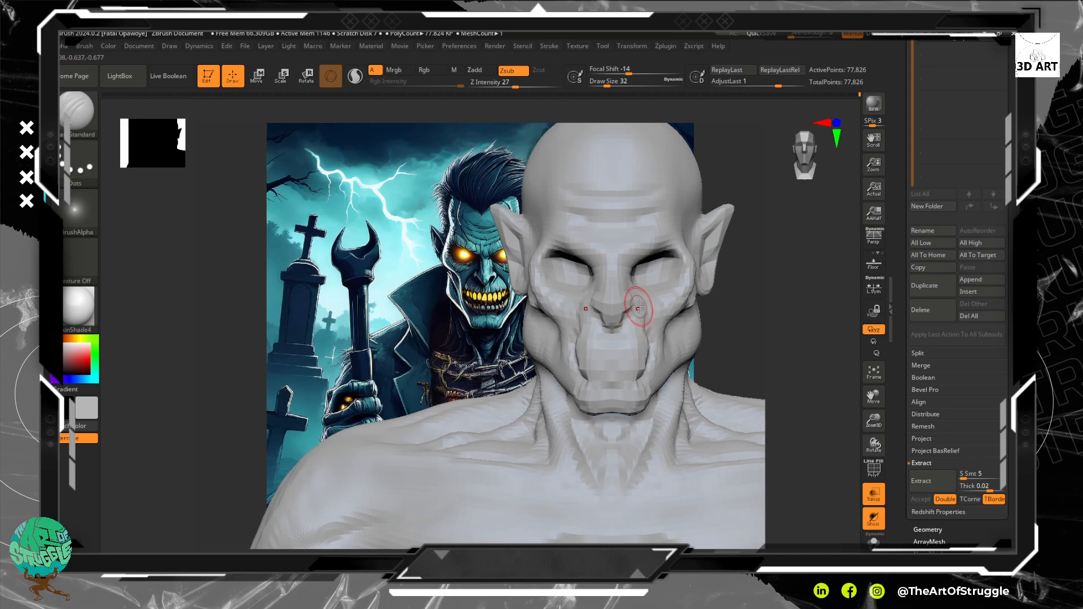
drag(637, 301, 648, 344)
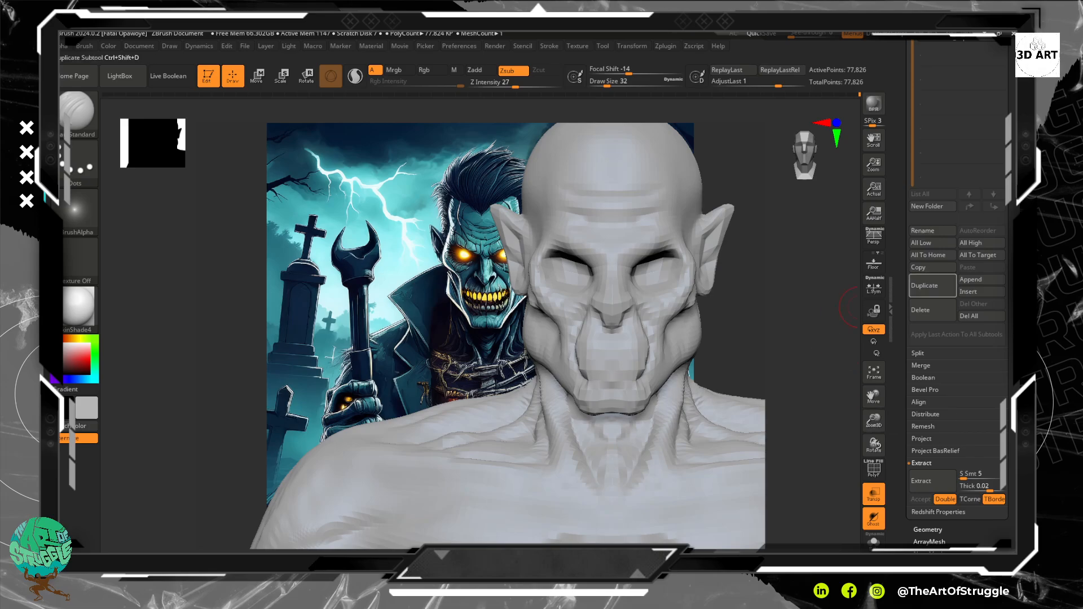
Remesh the body with ZRemesher set to keep the same polygon count, and check the new topology in wireframe.
drag(987, 520, 986, 495)
drag(904, 493, 904, 300)
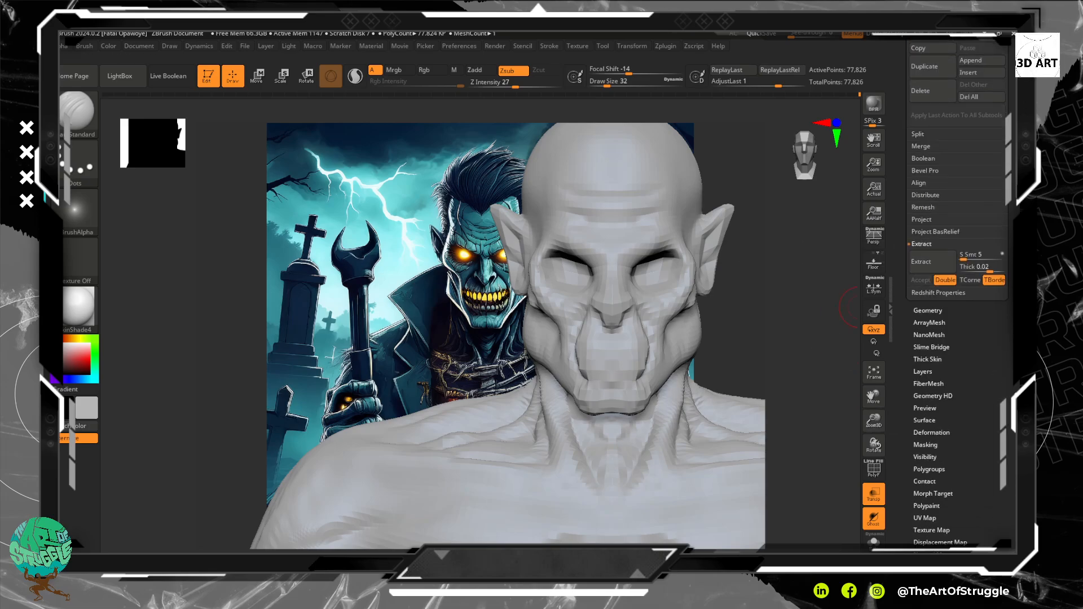
click(921, 310)
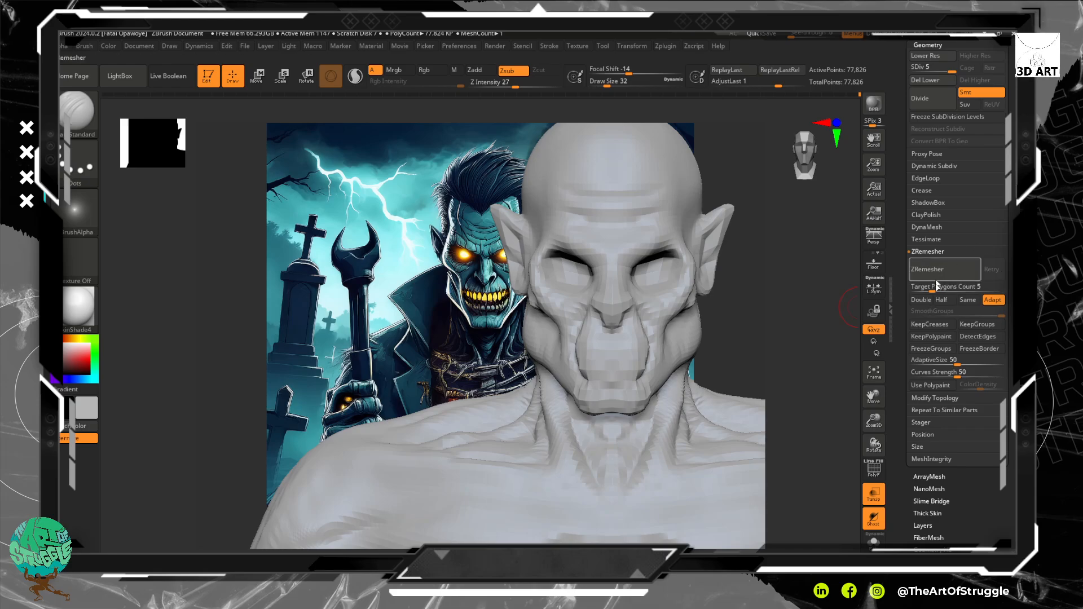
click(967, 300)
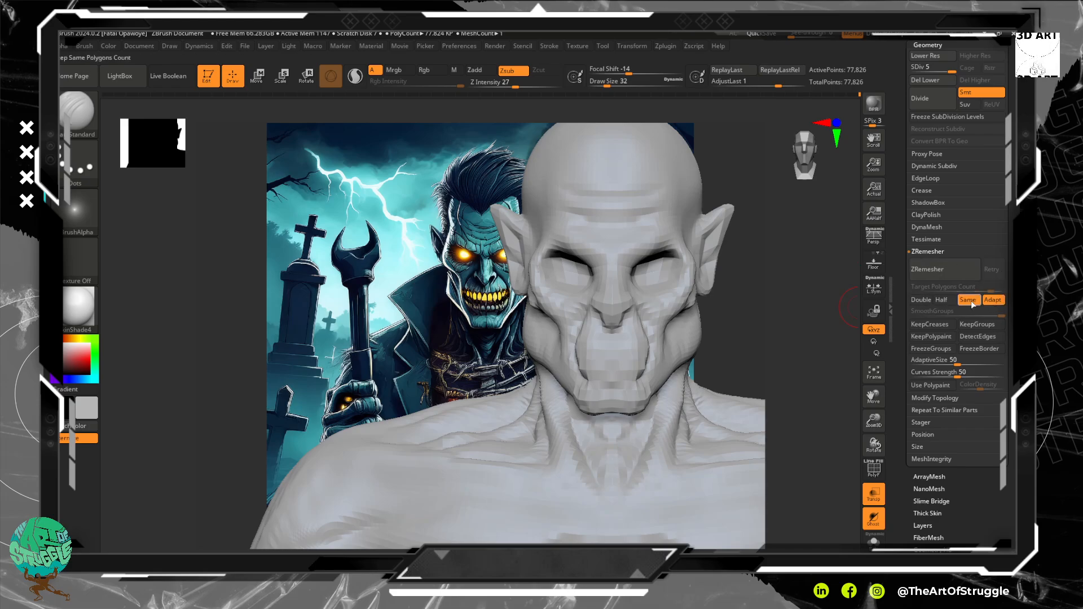
click(941, 271)
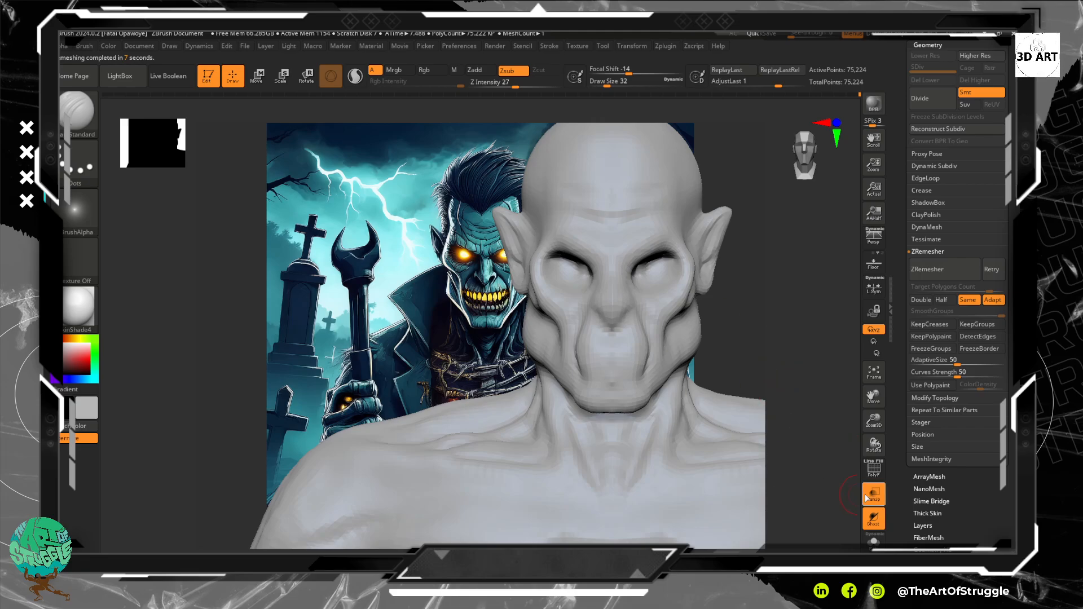
click(873, 470)
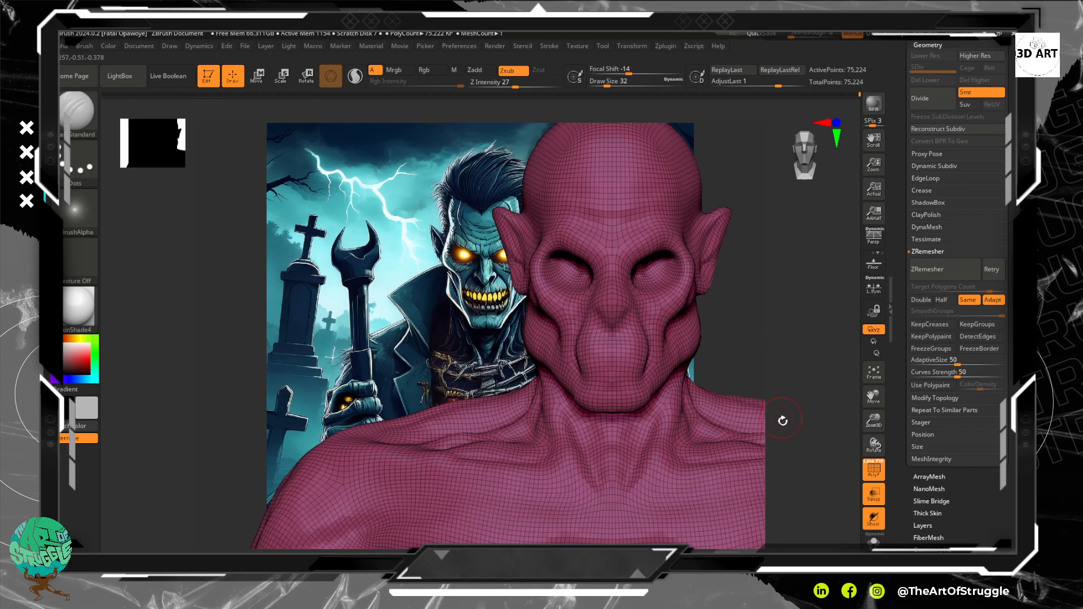
click(874, 473)
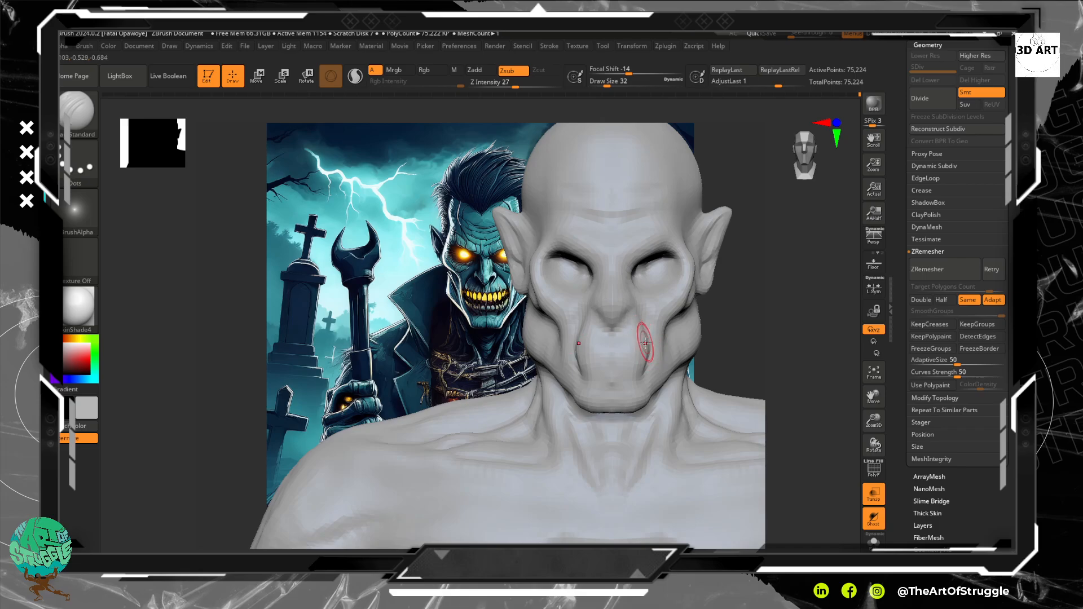
Add volume over the mouth and chin with the ClayTubes brush.
key(b)
key(c)
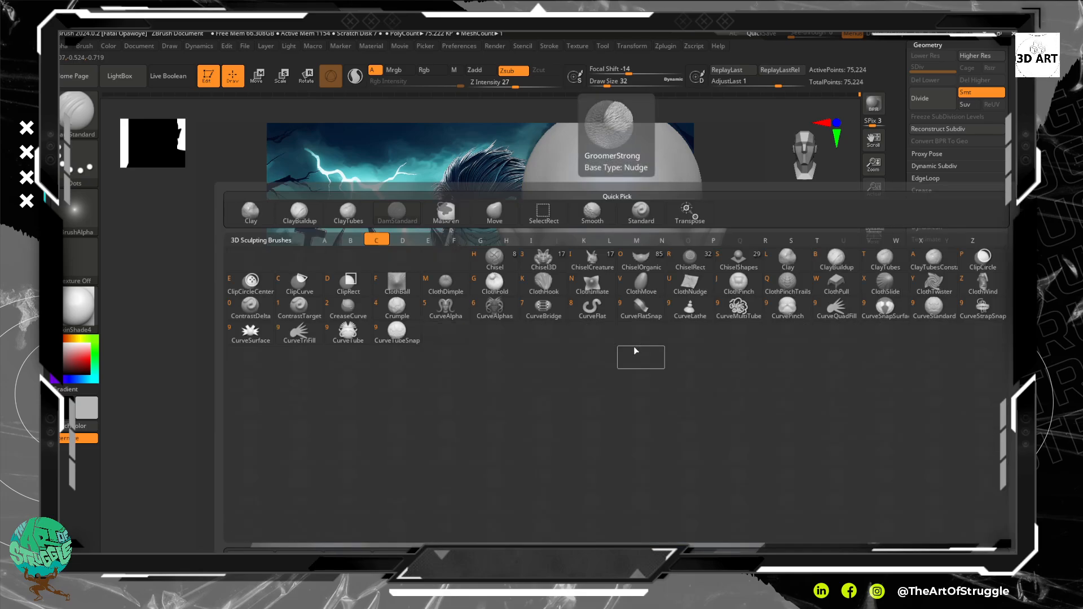
key(t)
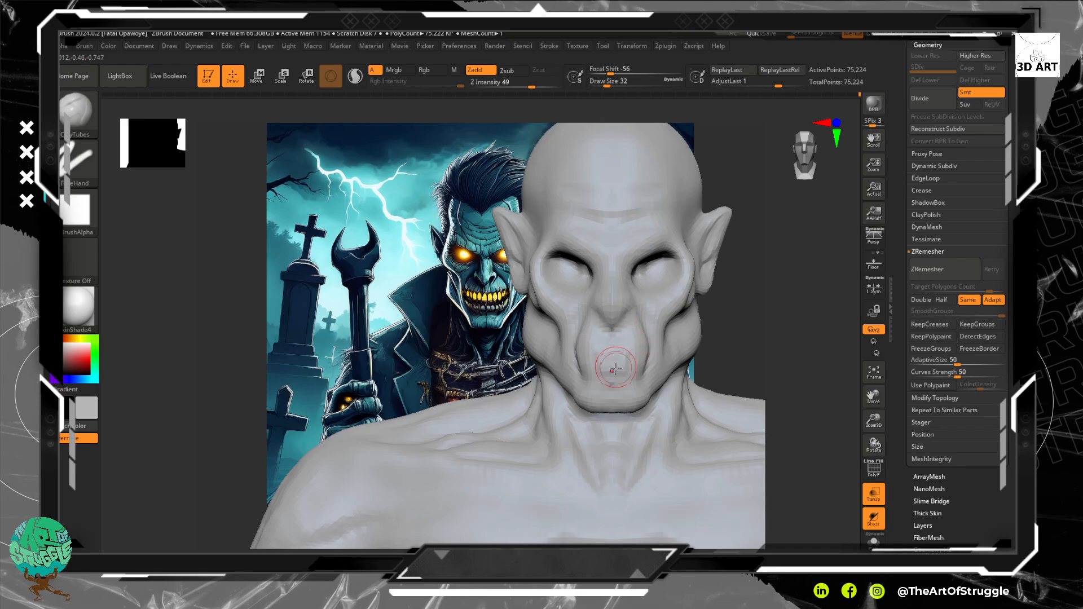
key(shift)
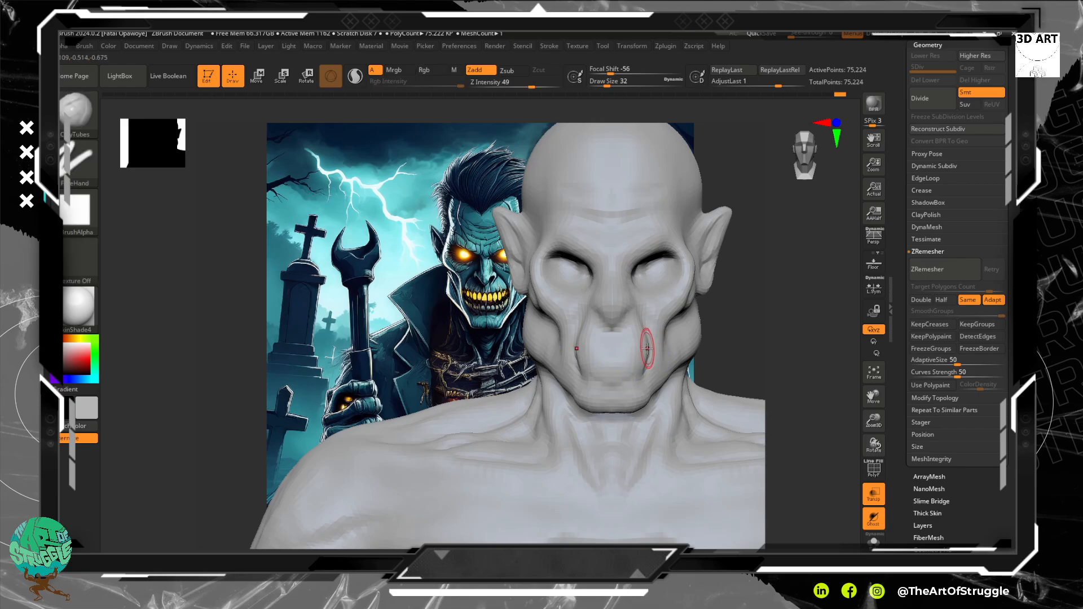
Reshape the mouth mound with the Move brush at draw size 48, widening its sides and adjusting its profile.
key(b)
key(m)
key(v)
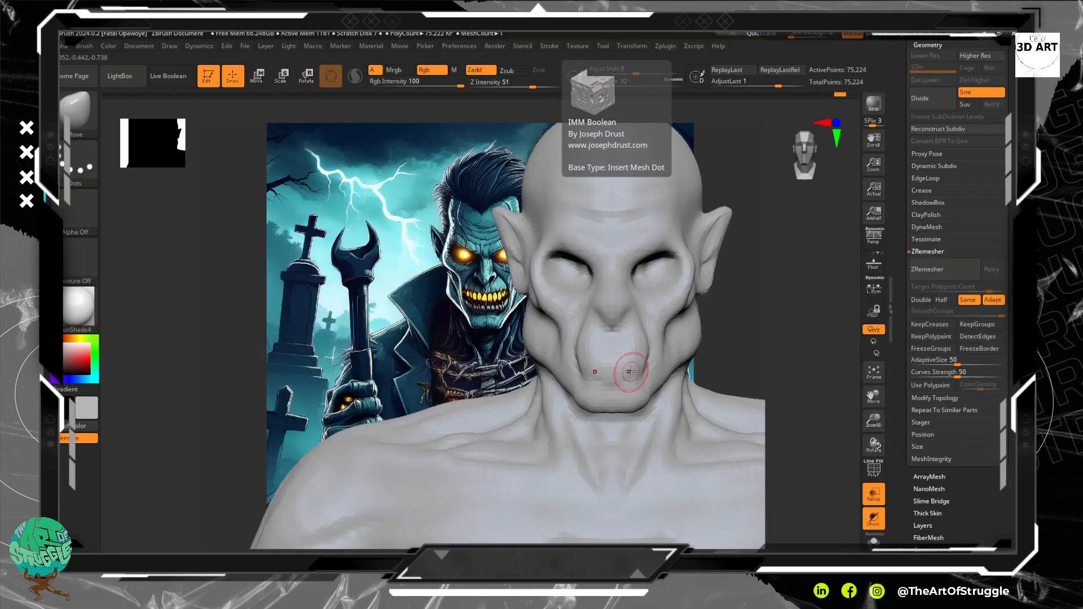
key(])
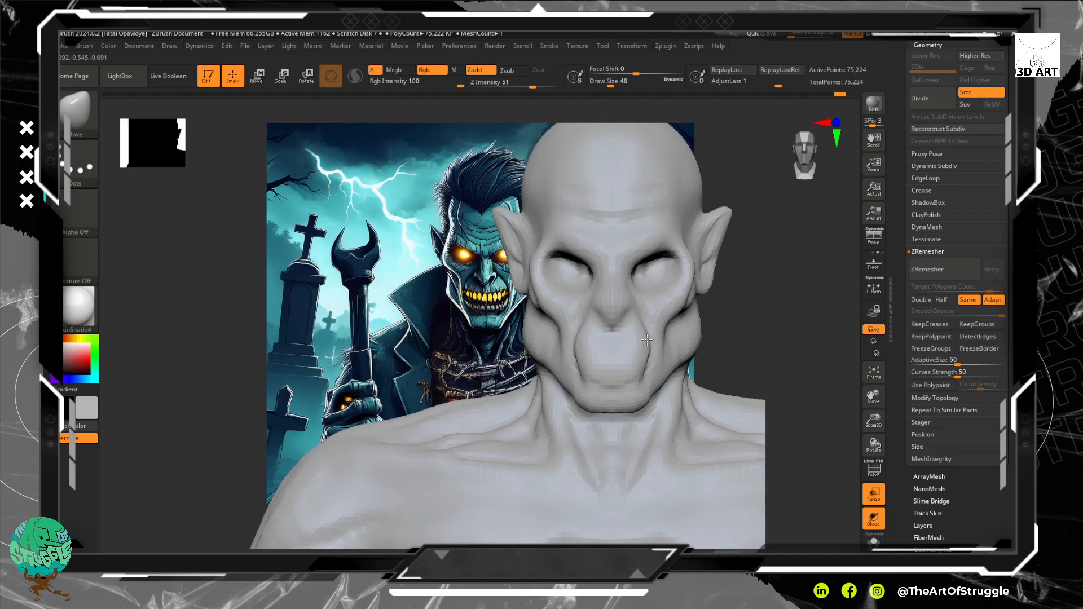
drag(647, 339, 646, 355)
mouse_move(649, 356)
mouse_down()
mouse_move(655, 338)
mouse_move(653, 362)
mouse_up()
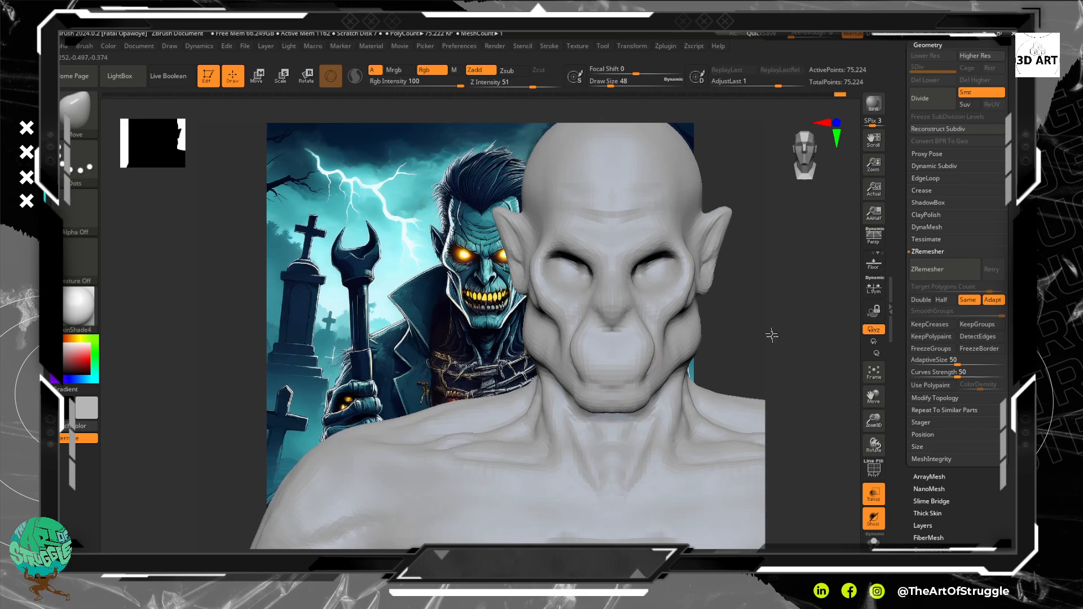
shift+drag(774, 335, 728, 338)
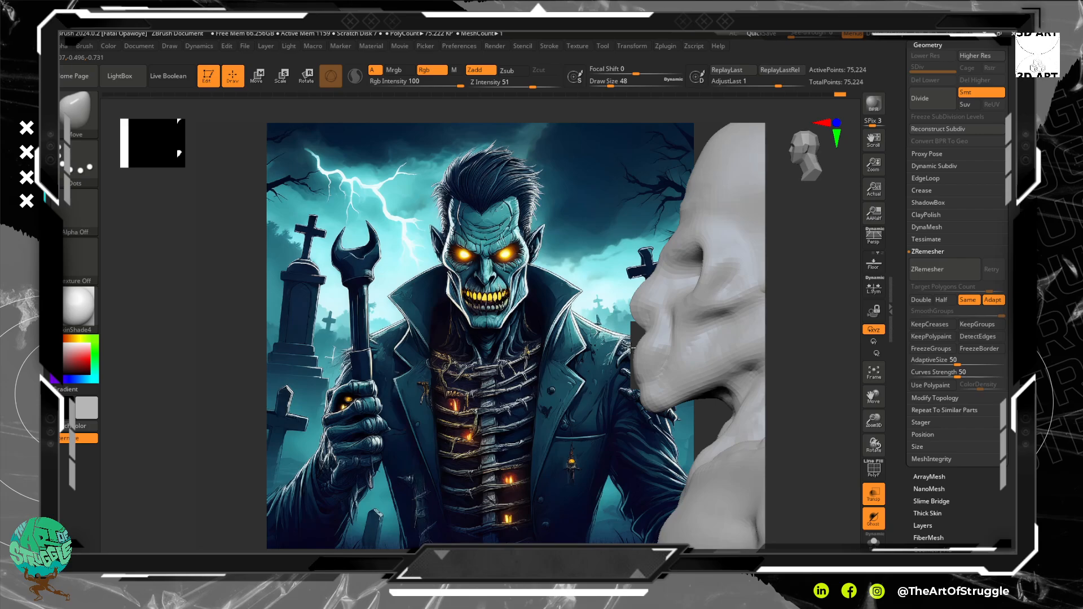
drag(658, 358, 658, 361)
click(658, 357)
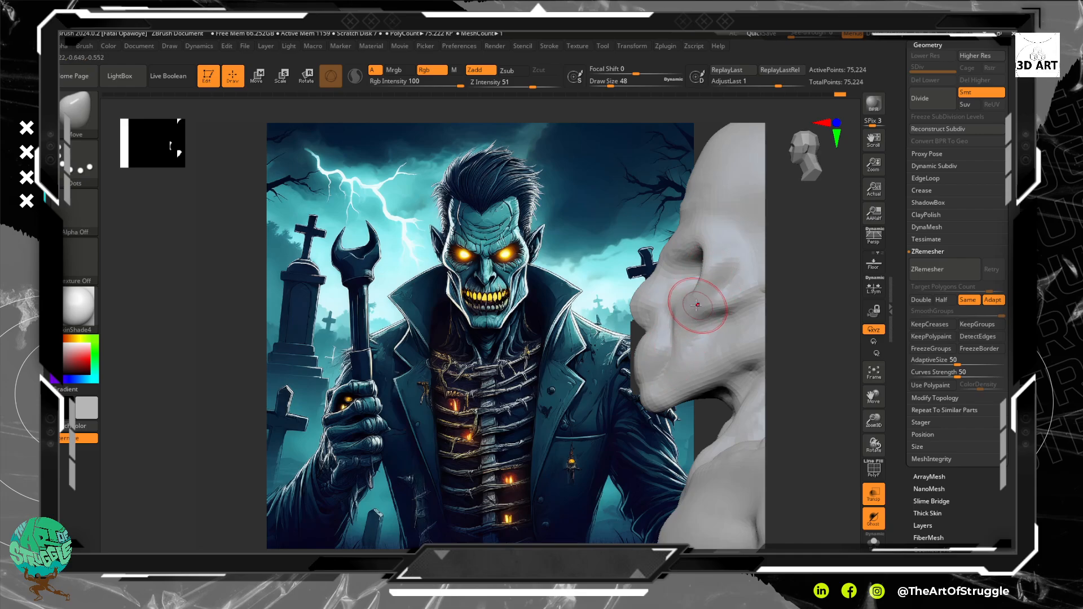
Build up the fold between the nose and cheek with ClayTubes at draw size 28, and smooth it toward the mouth.
key(b)
key(c)
key(t)
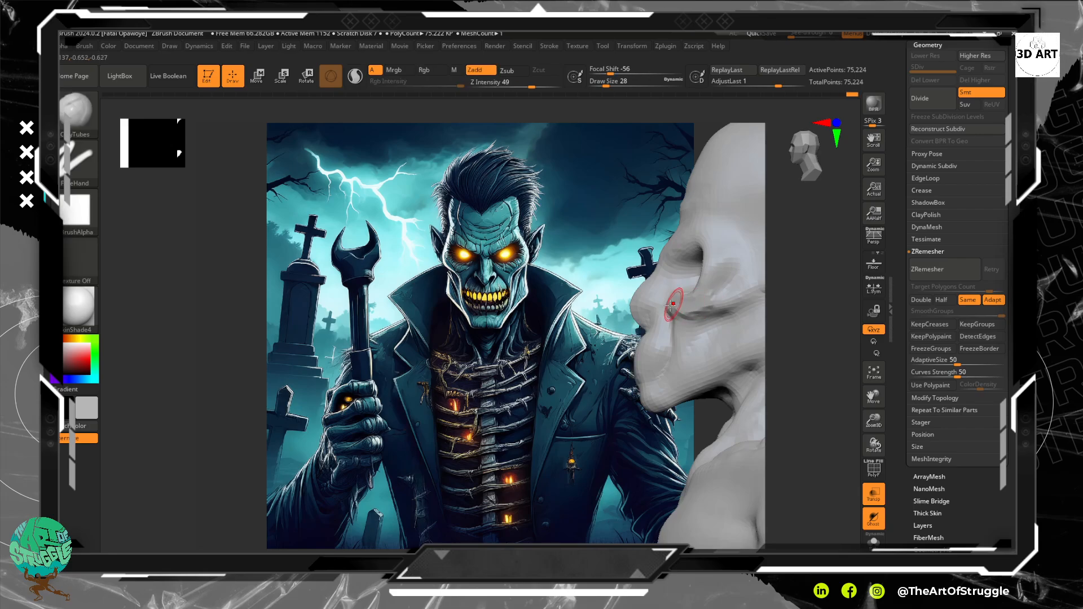
key(shift)
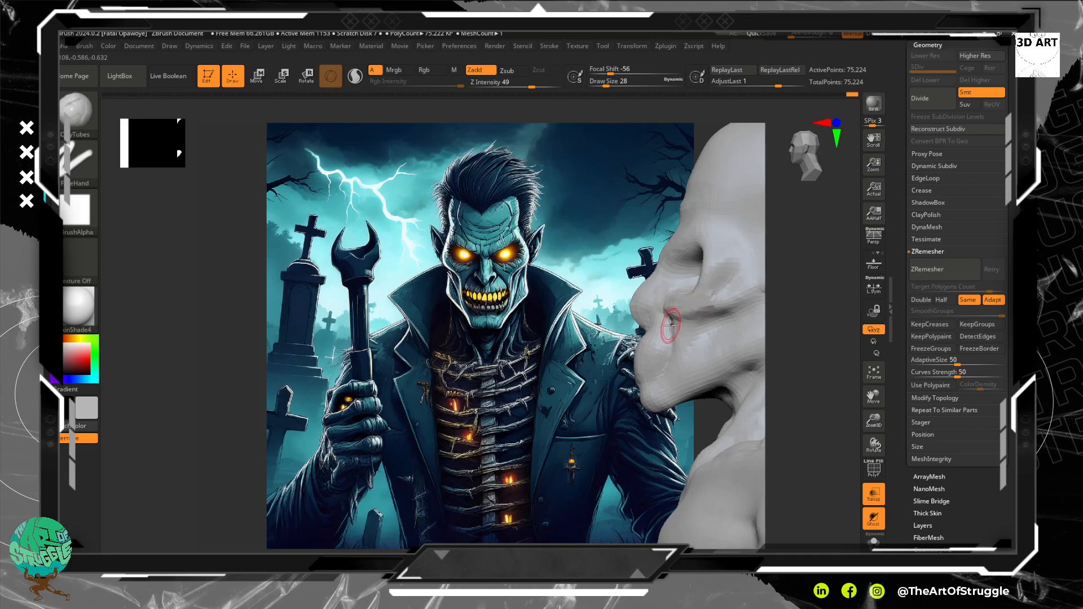
key(shift)
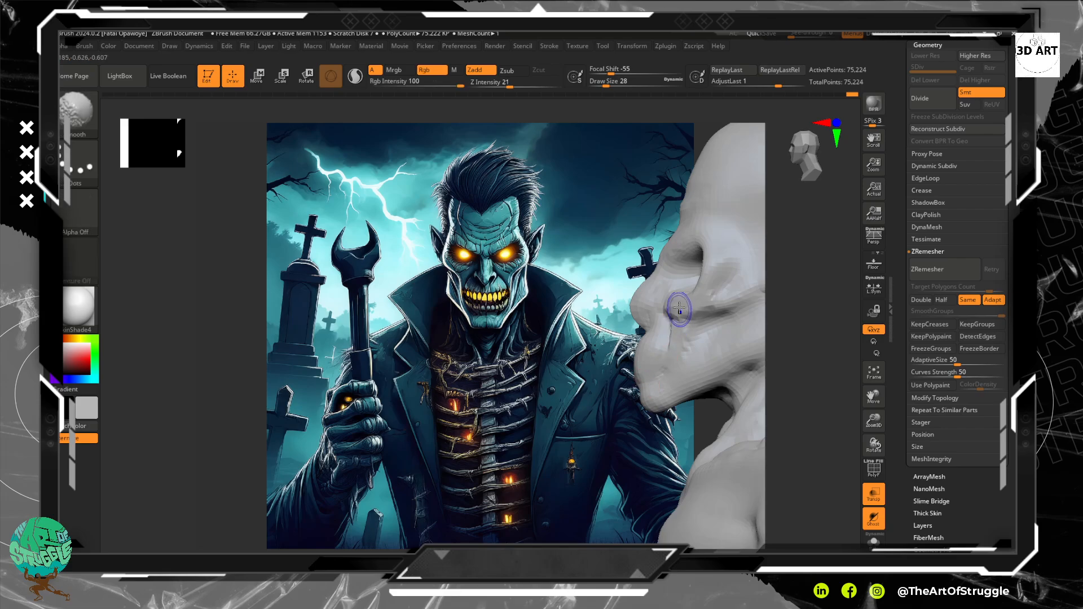
shift+drag(676, 301, 684, 353)
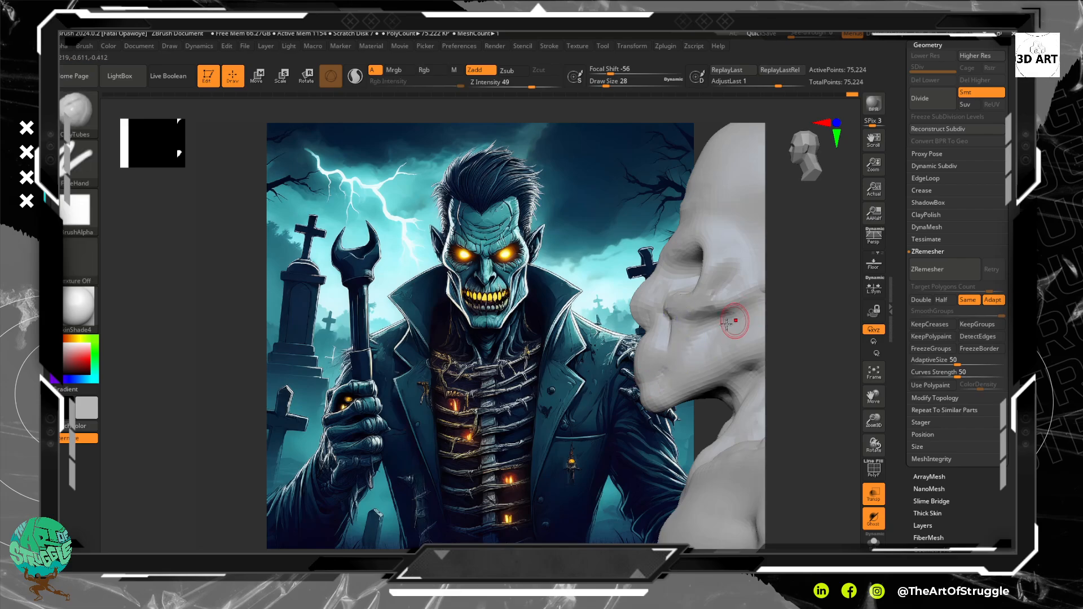
Lay ClayTubes strokes diagonally across the cheek from below the cheekbone toward the chin, and smooth them into the jaw.
mouse_move(751, 307)
mouse_down()
mouse_move(699, 305)
mouse_move(719, 296)
mouse_move(691, 319)
mouse_move(722, 322)
mouse_move(711, 343)
mouse_up()
mouse_move(711, 343)
shift+mouse_down()
mouse_move(699, 331)
mouse_move(733, 337)
mouse_move(680, 377)
shift+mouse_up()
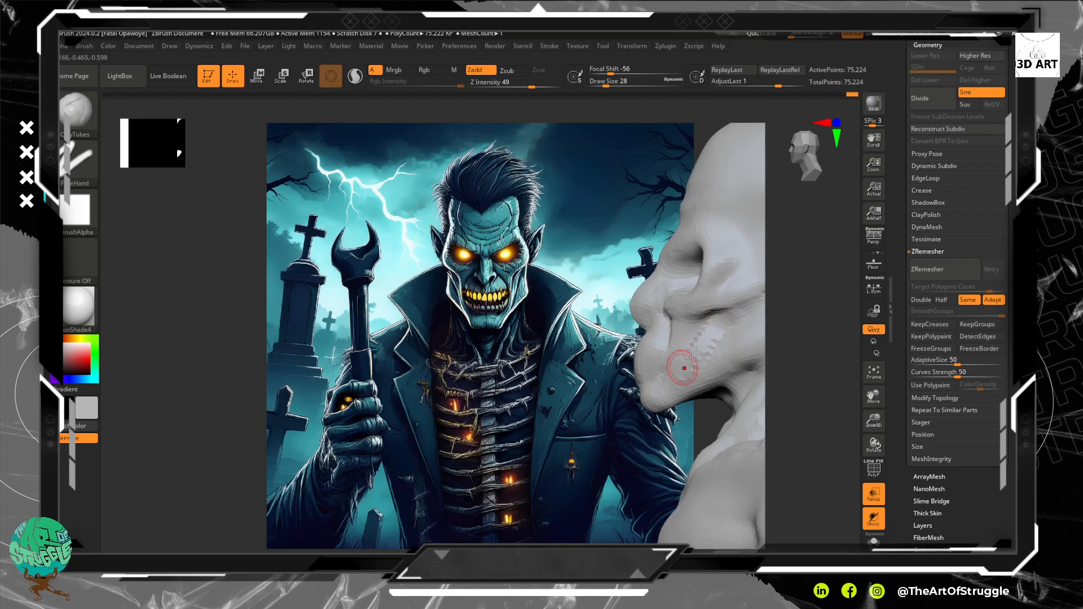
mouse_move(721, 319)
shift+mouse_down()
mouse_move(689, 357)
mouse_move(713, 349)
shift+mouse_up()
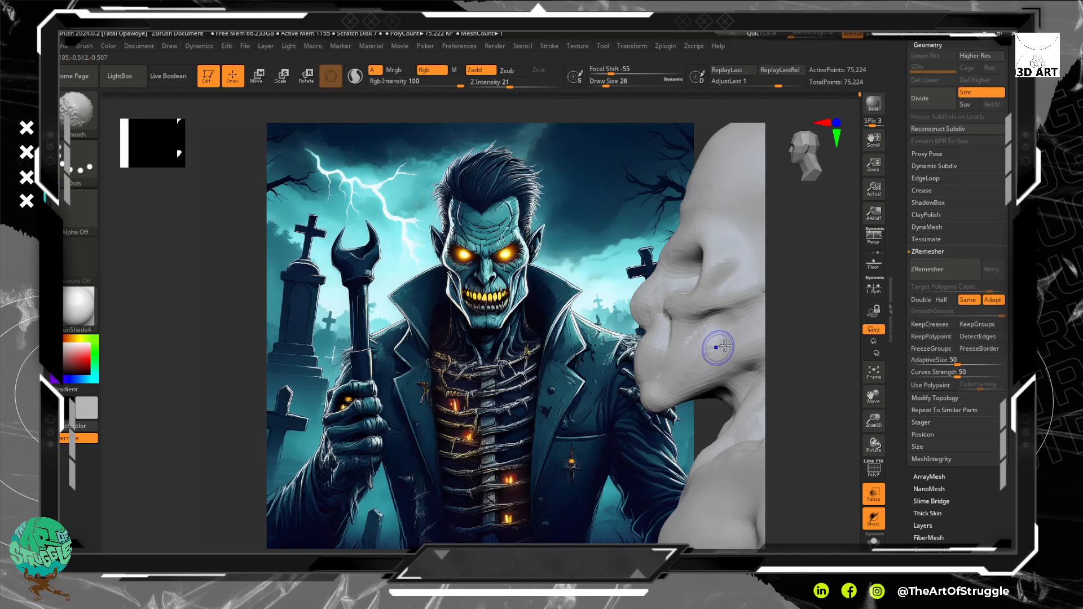
drag(502, 345, 606, 340)
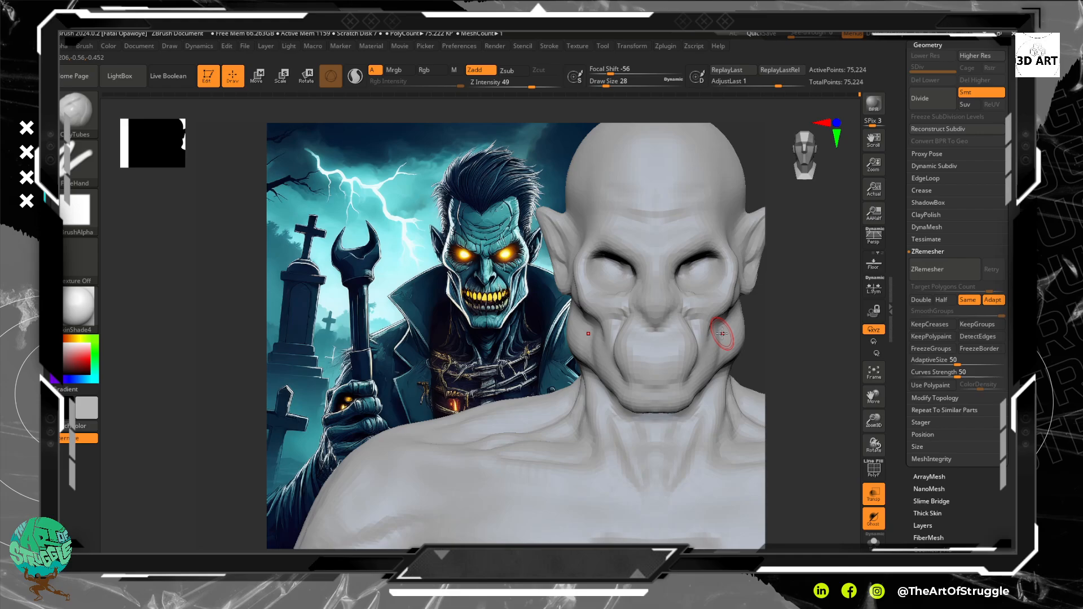
Carve the cheek hollow and the edge of the jaw muscle with the DamStandard brush.
key(b)
key(s)
key(t)
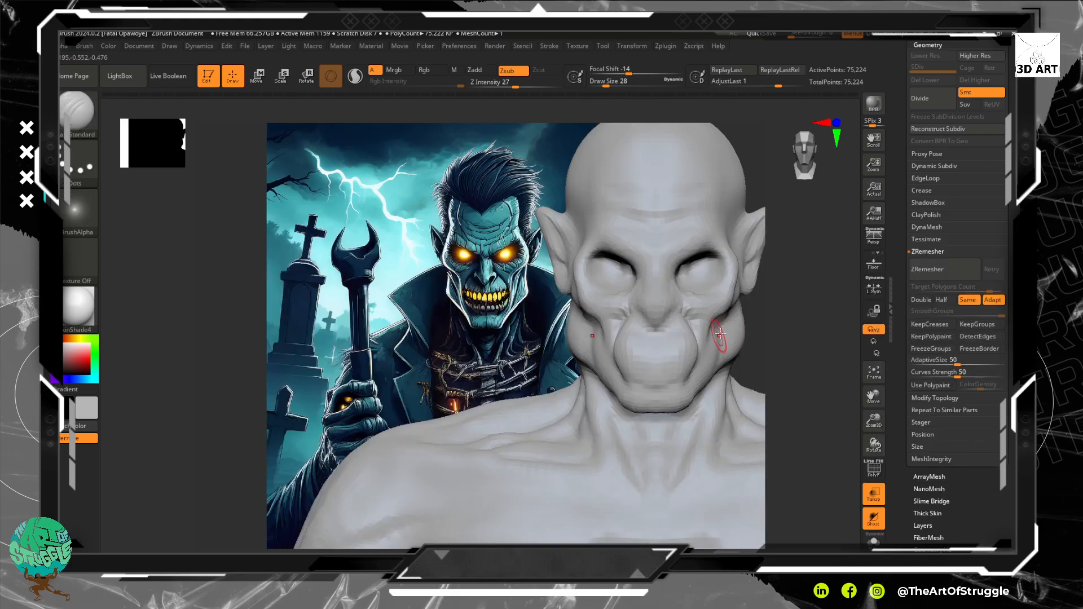
drag(718, 348, 726, 317)
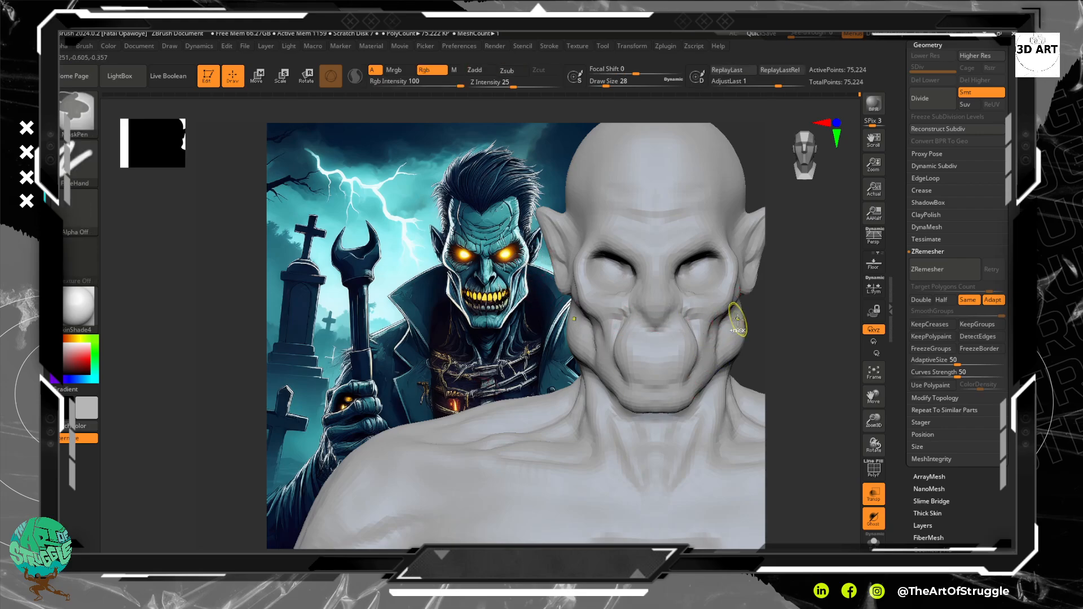
mouse_move(732, 318)
mouse_down()
mouse_move(705, 372)
mouse_move(717, 347)
mouse_up()
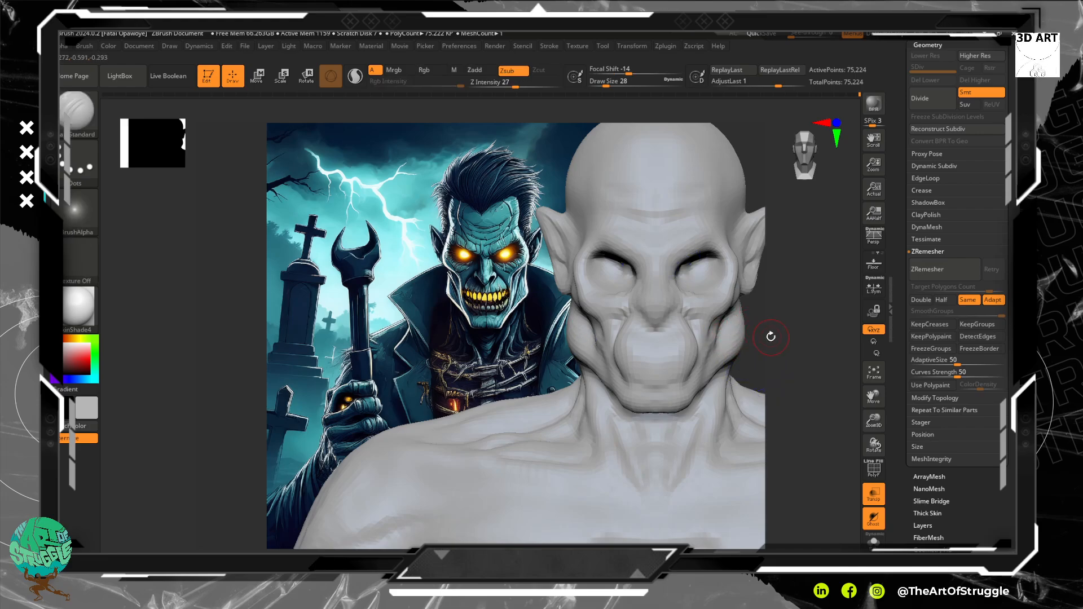
mouse_move(755, 338)
mouse_down()
mouse_move(743, 341)
mouse_move(733, 325)
mouse_move(781, 310)
mouse_move(741, 333)
mouse_up()
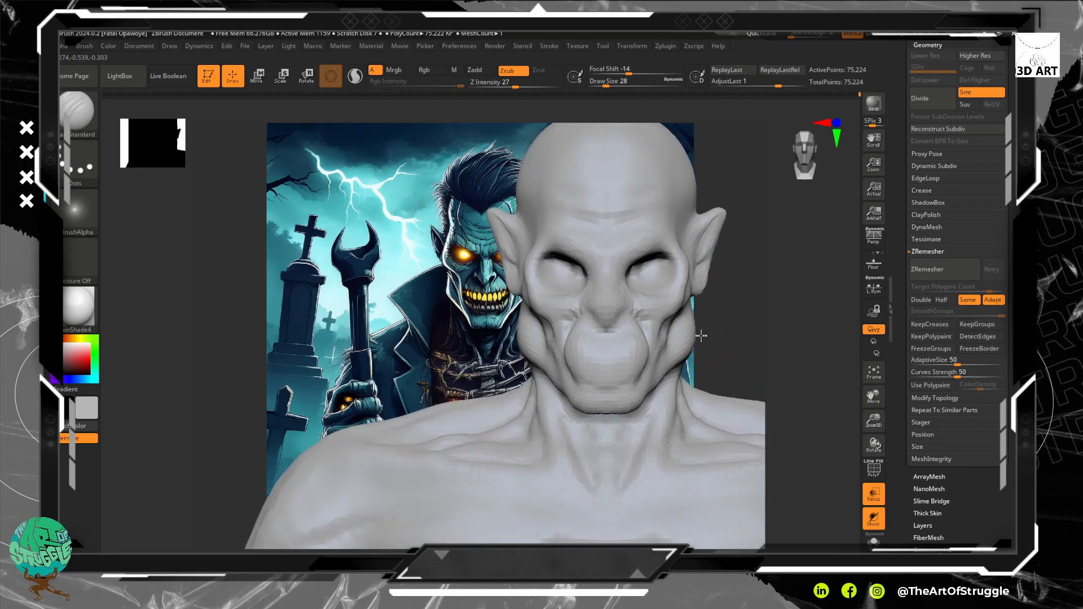
Smooth the side of the lower jaw between the mouth and the jaw angle at draw size 28.
key(ctrl)
mouse_move(707, 339)
mouse_down()
mouse_move(727, 342)
mouse_move(707, 339)
mouse_up()
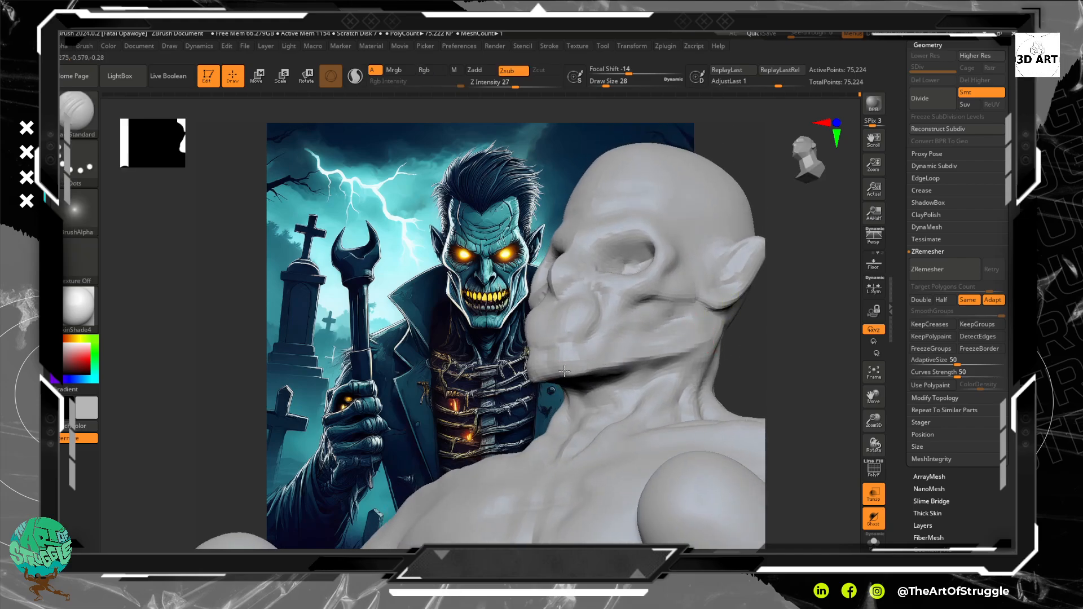
key(shift)
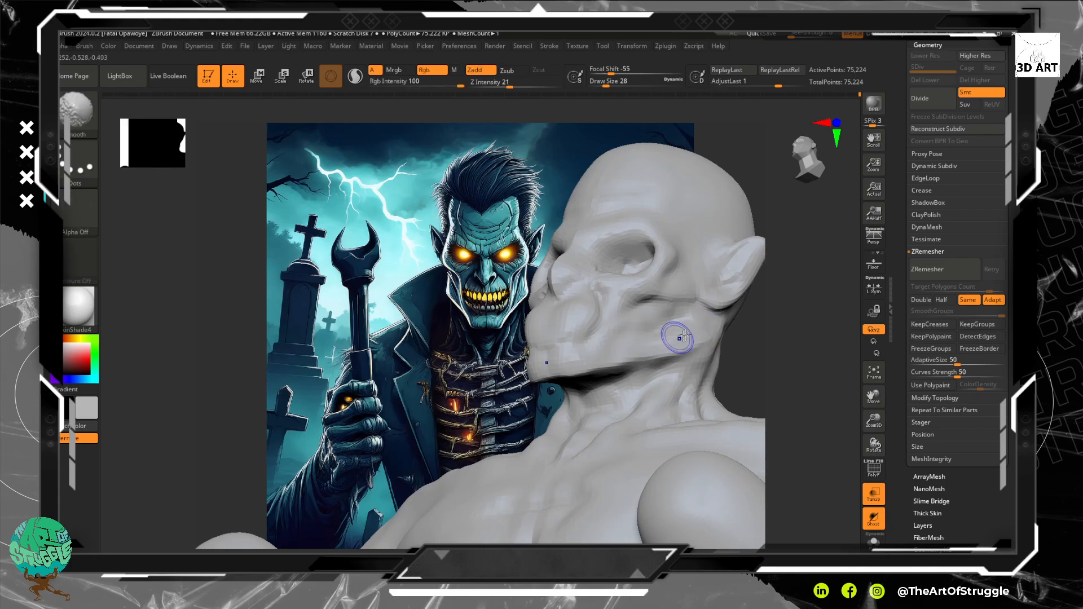
mouse_move(637, 359)
shift+mouse_down()
mouse_move(668, 344)
mouse_move(628, 352)
shift+mouse_up()
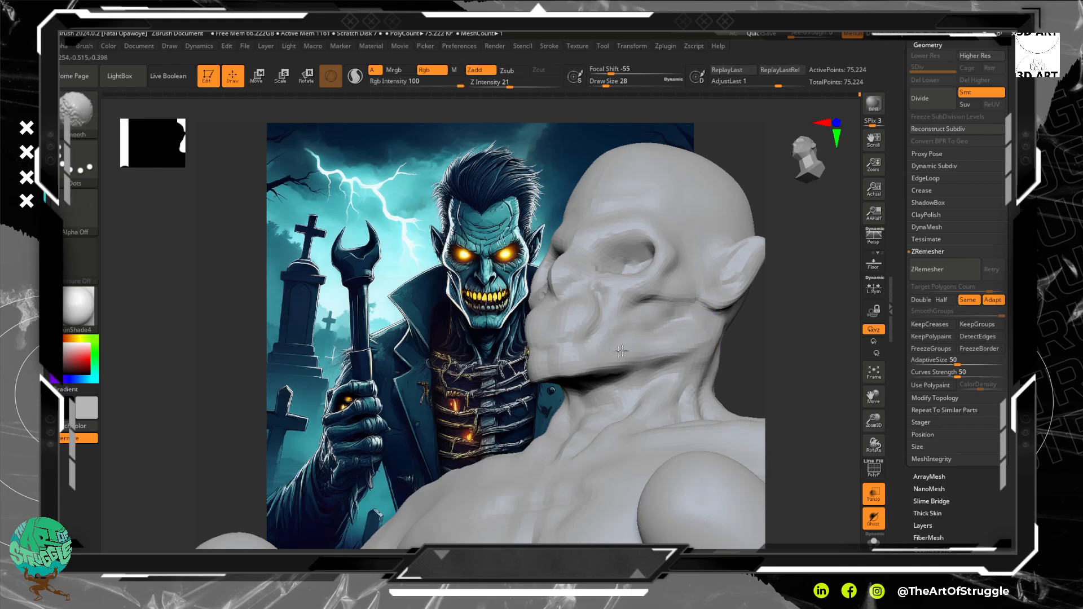
Carve the crease under the jawline from below the ear toward the chin with DamStandard, and smooth the underside of the jaw.
mouse_move(762, 345)
mouse_down()
mouse_move(783, 322)
mouse_move(765, 318)
mouse_move(801, 339)
mouse_move(838, 318)
mouse_move(797, 340)
mouse_move(829, 395)
mouse_move(788, 404)
mouse_move(747, 382)
mouse_move(778, 314)
mouse_move(774, 326)
mouse_move(793, 320)
mouse_move(781, 324)
mouse_up()
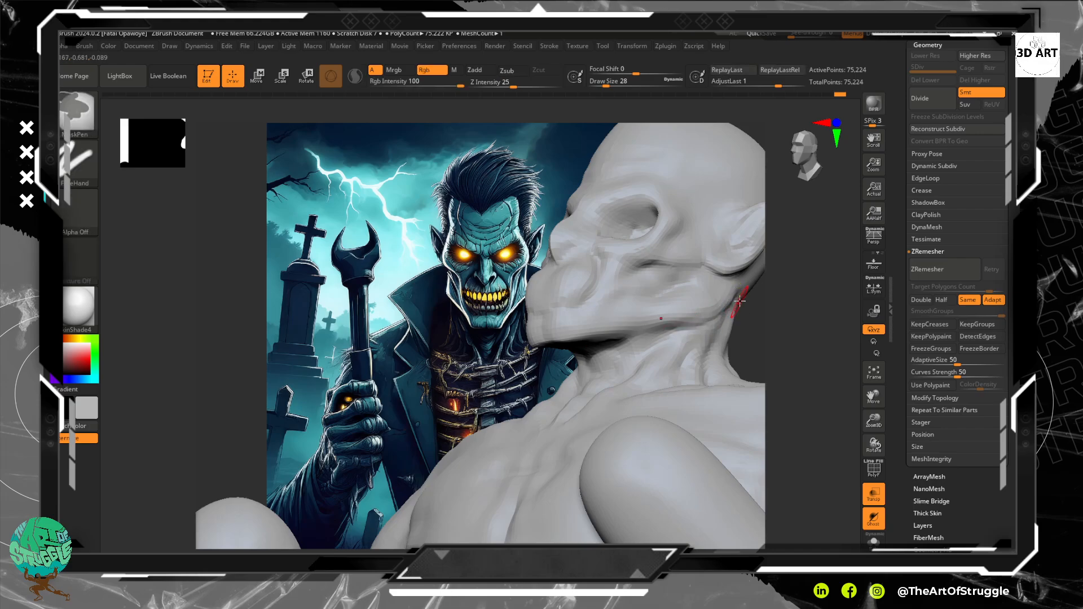
key(ctrl)
drag(736, 299, 669, 327)
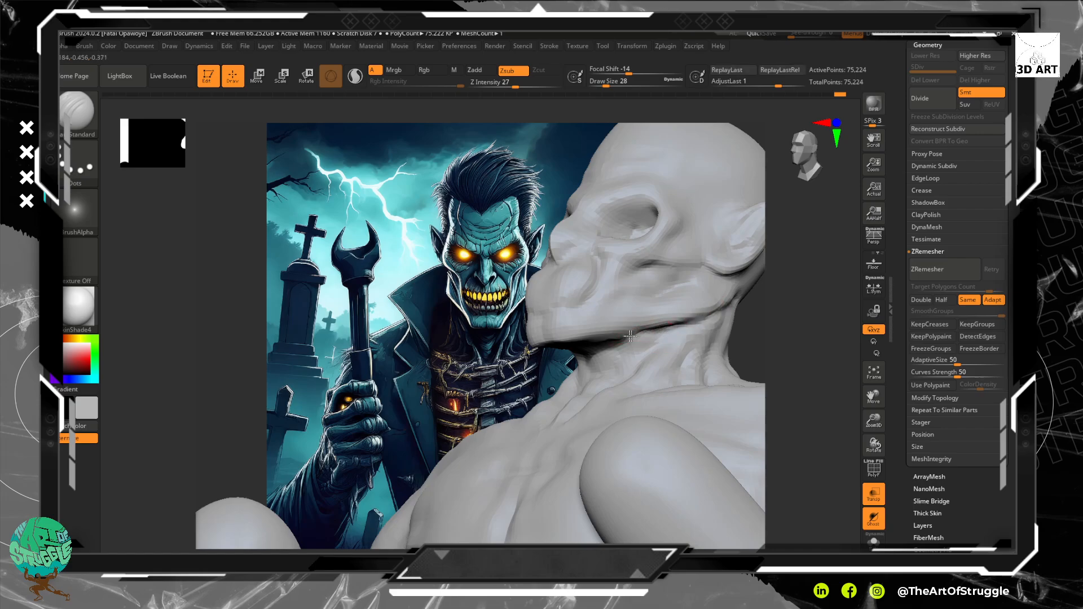
drag(795, 330, 706, 297)
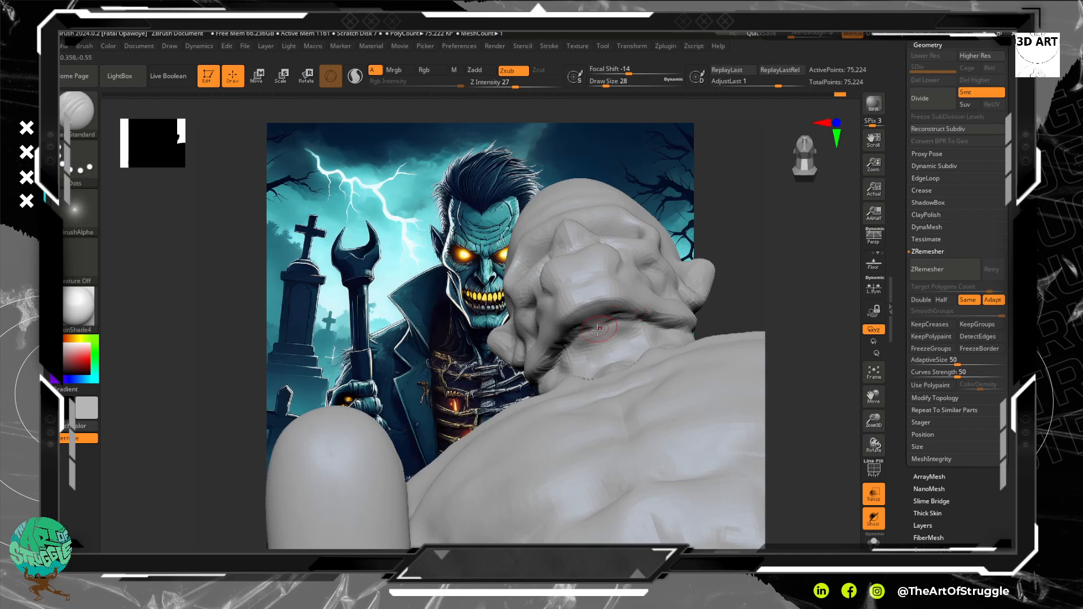
key(shift)
shift+drag(630, 324, 689, 332)
Carve a horizontal mouth opening across the mouth mound with the DamStandard brush at draw size 28.
drag(740, 276, 755, 328)
mouse_move(722, 223)
alt+mouse_down()
mouse_move(750, 340)
mouse_move(740, 302)
mouse_move(741, 323)
alt+mouse_up()
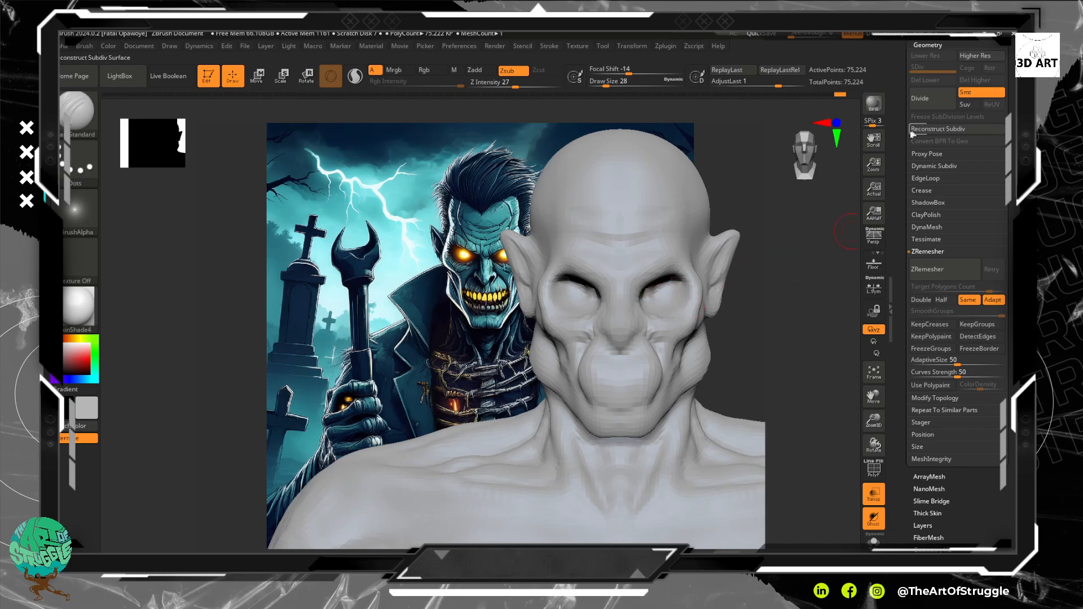
scroll(1014, 201, up, 3)
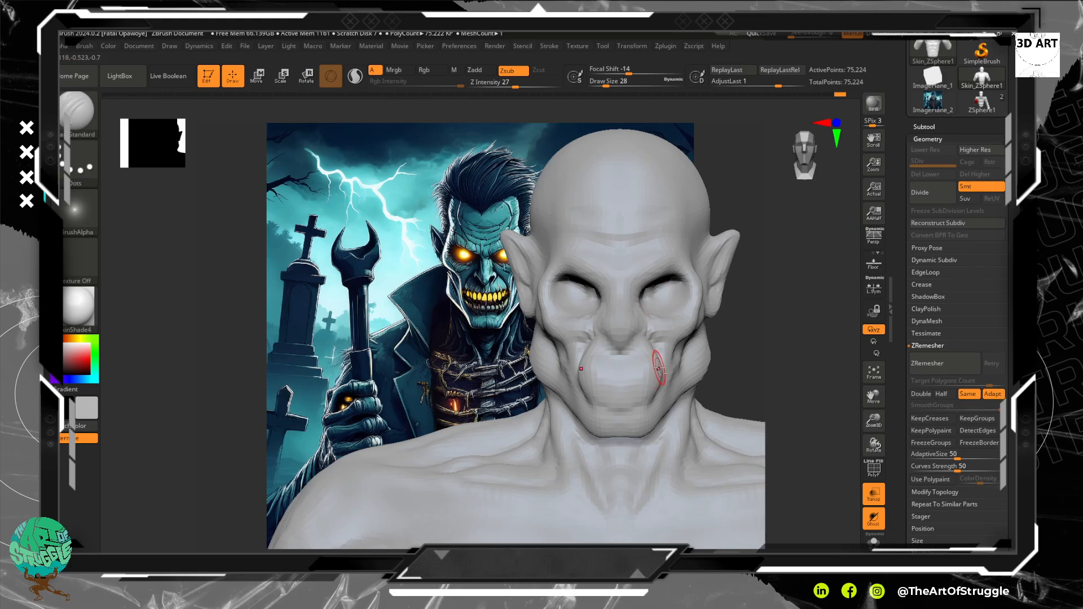
drag(649, 377, 623, 383)
key(ctrl+z)
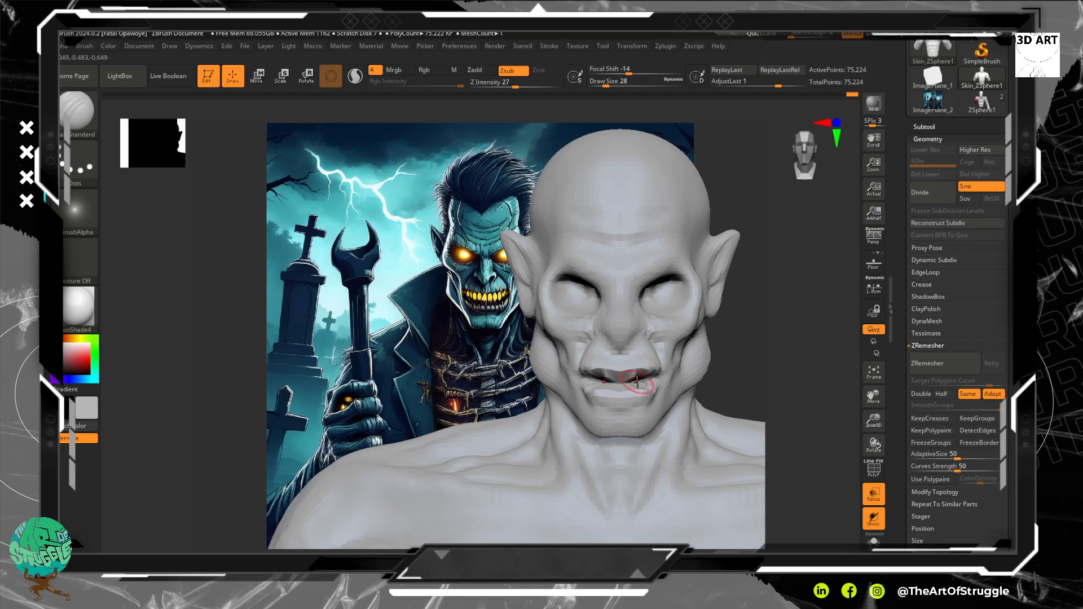
click(640, 376)
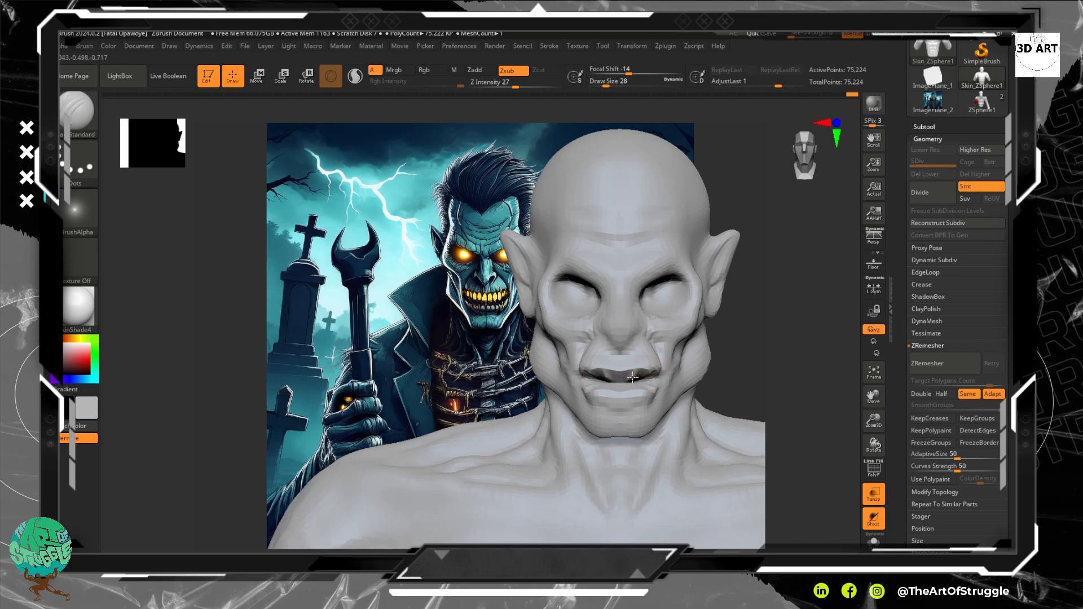
Reshape the edges of the mouth opening with the Move brush at draw size 28.
key(b)
key(m)
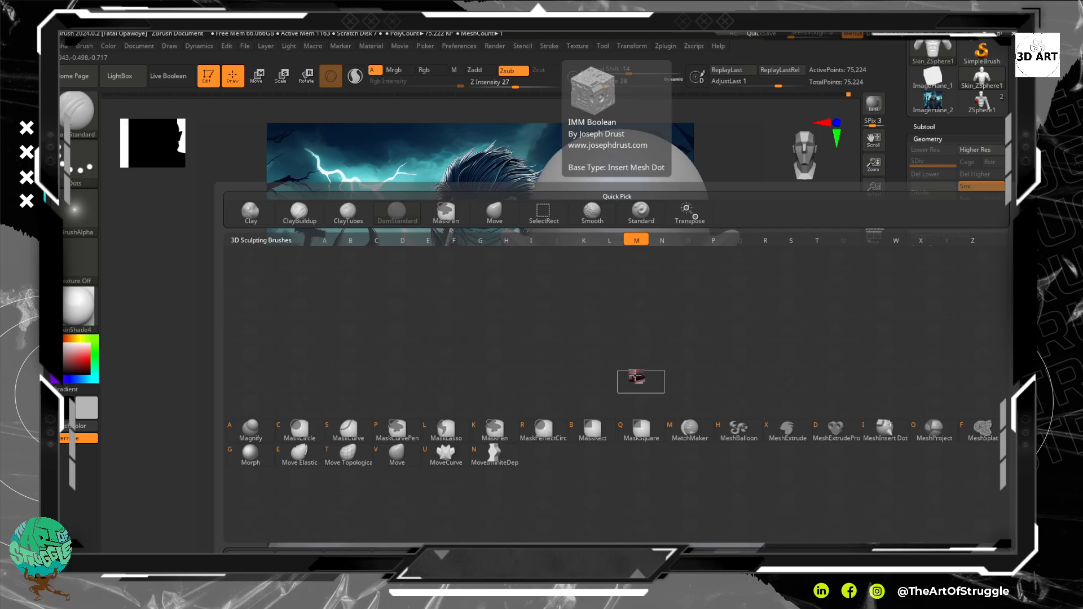
key(v)
click(636, 375)
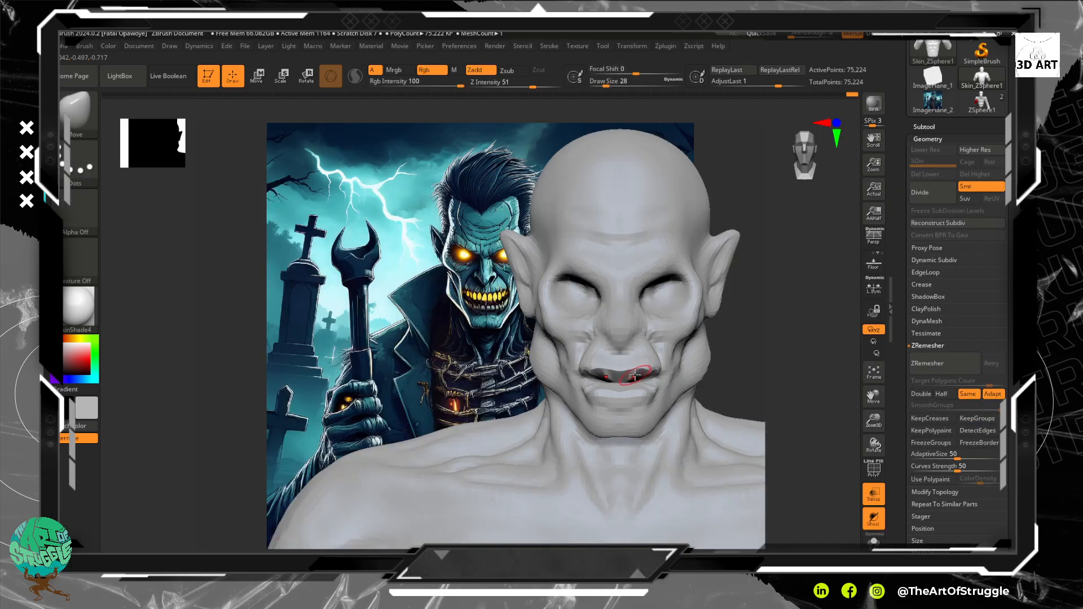
drag(630, 369, 626, 377)
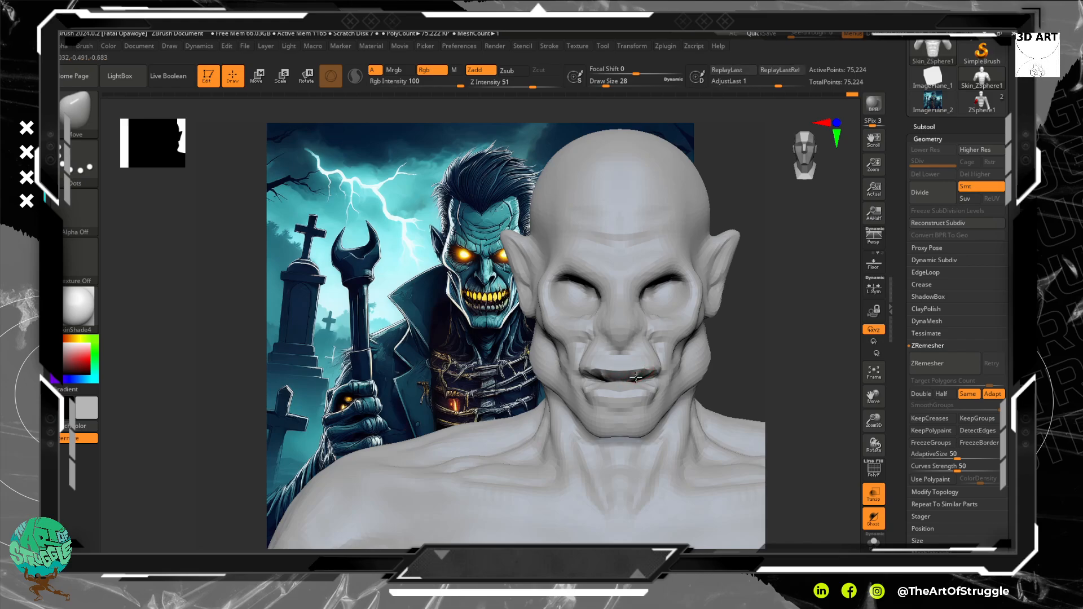
Set the reference view's model opacity to 75 so the reference image shows through the sculpt.
mouse_move(766, 351)
alt+mouse_down()
mouse_move(701, 327)
mouse_move(686, 300)
mouse_move(716, 336)
mouse_move(586, 267)
mouse_move(592, 276)
alt+mouse_up()
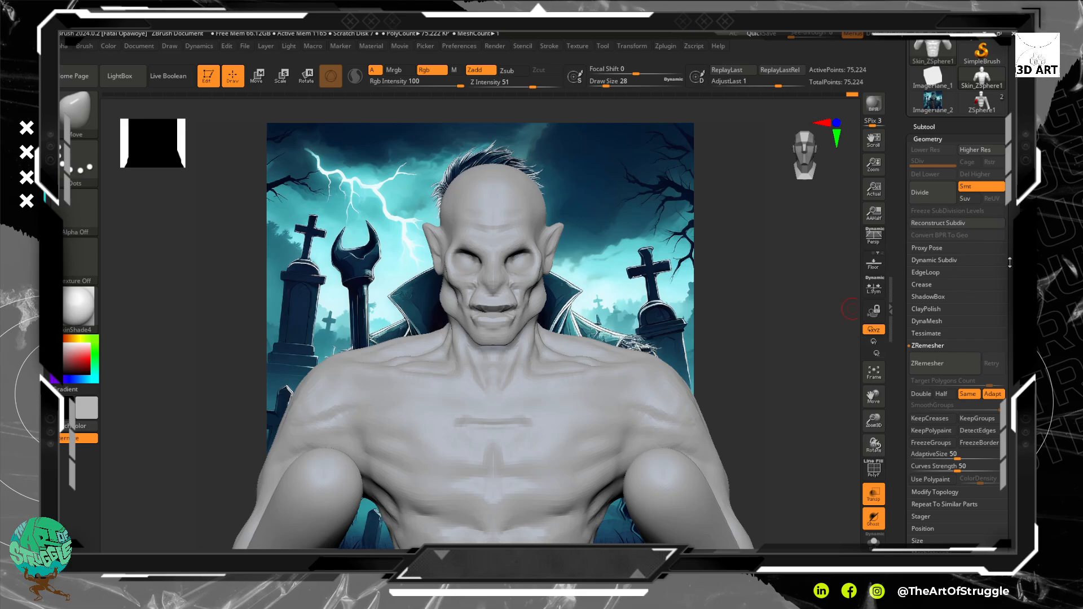
scroll(957, 293, up, 6)
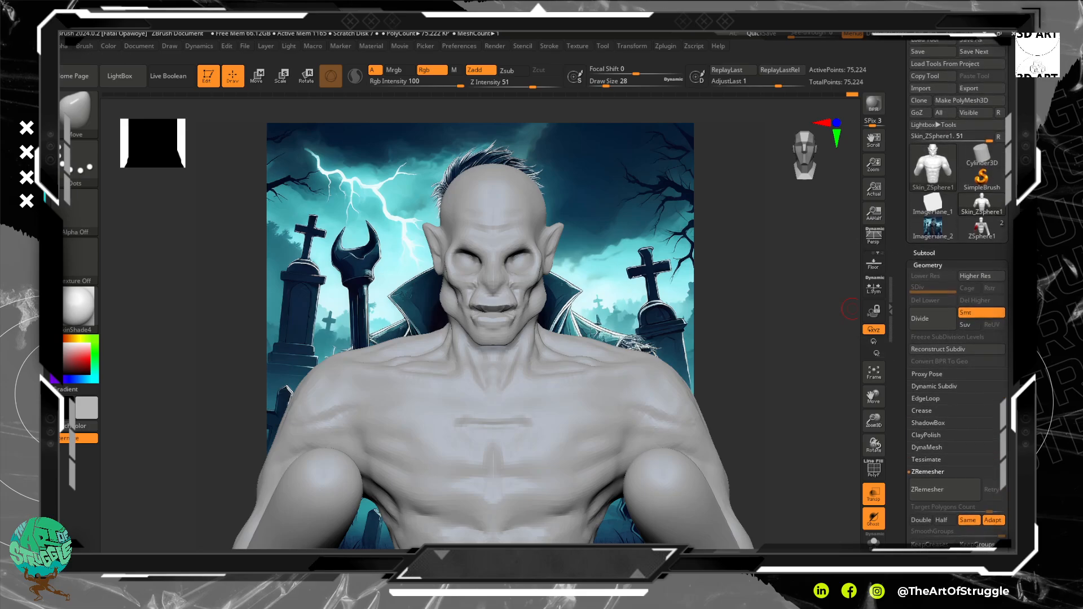
scroll(933, 281, down, 1)
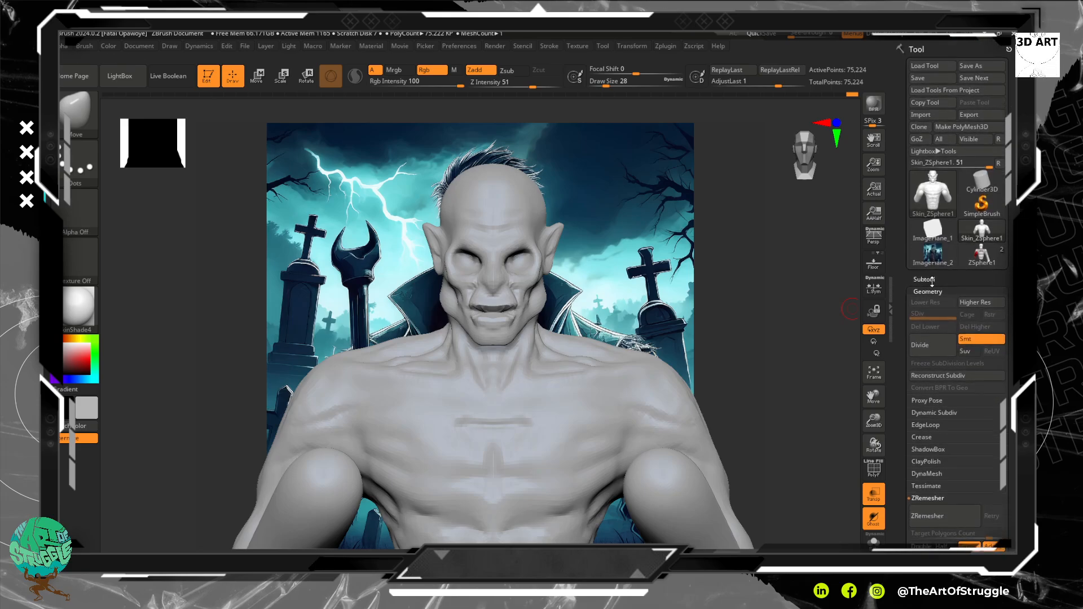
scroll(982, 356, up, 15)
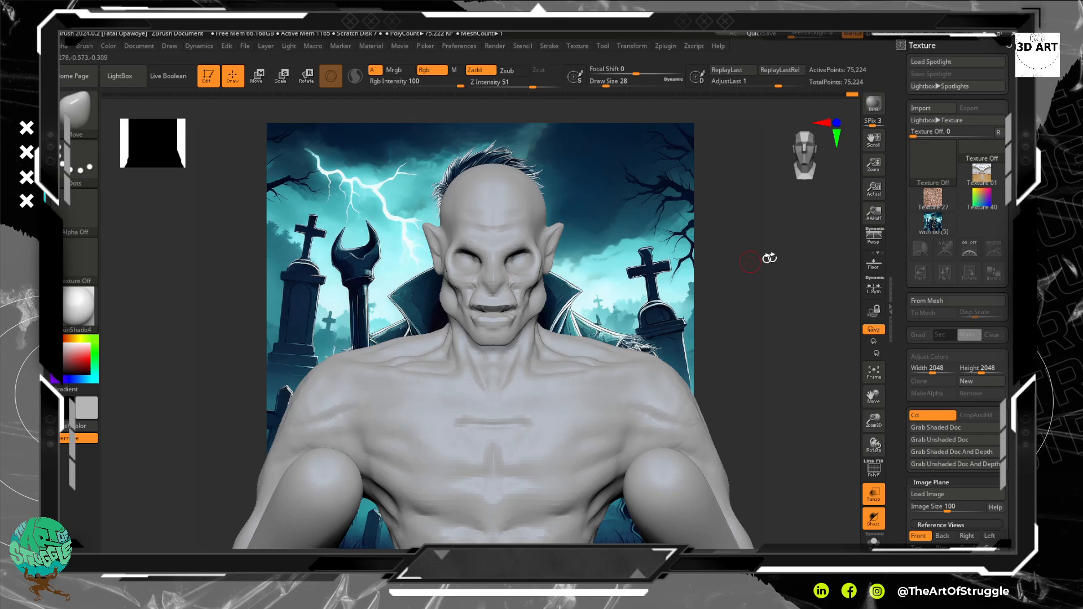
click(577, 46)
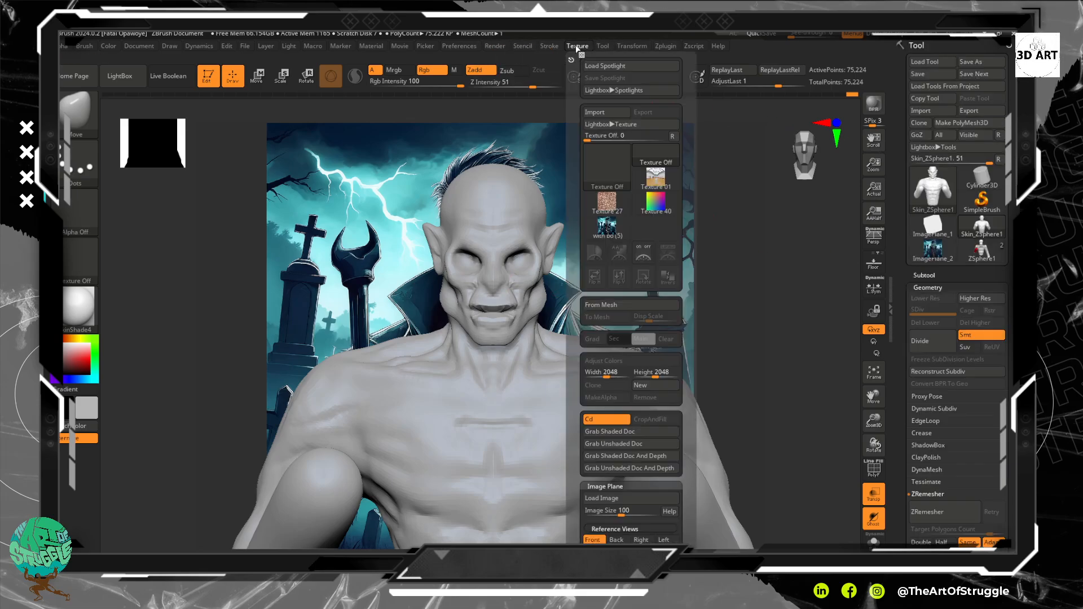
click(573, 56)
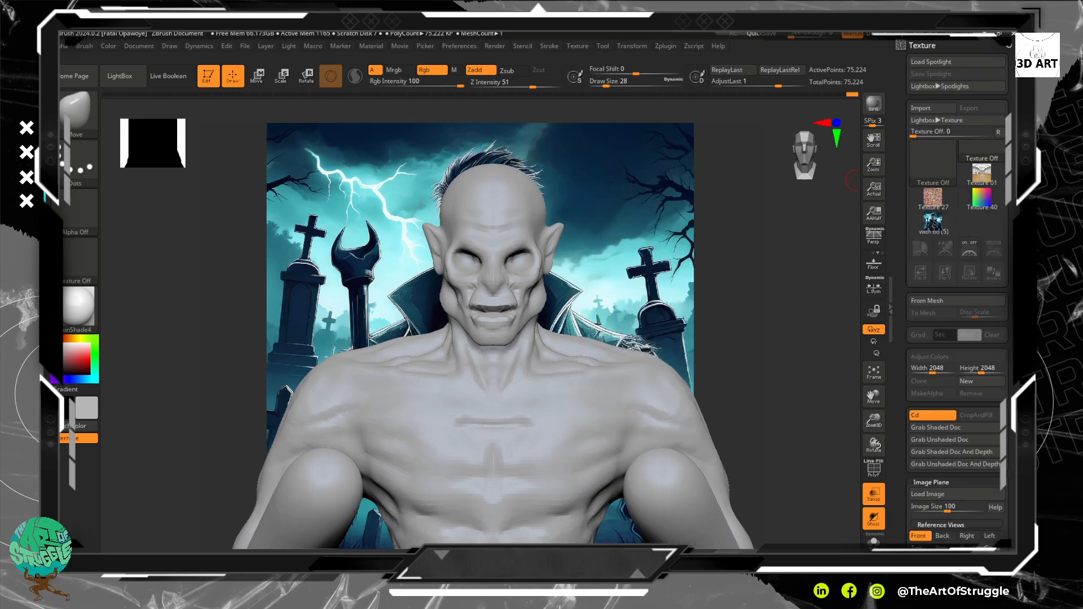
scroll(1012, 251, down, 5)
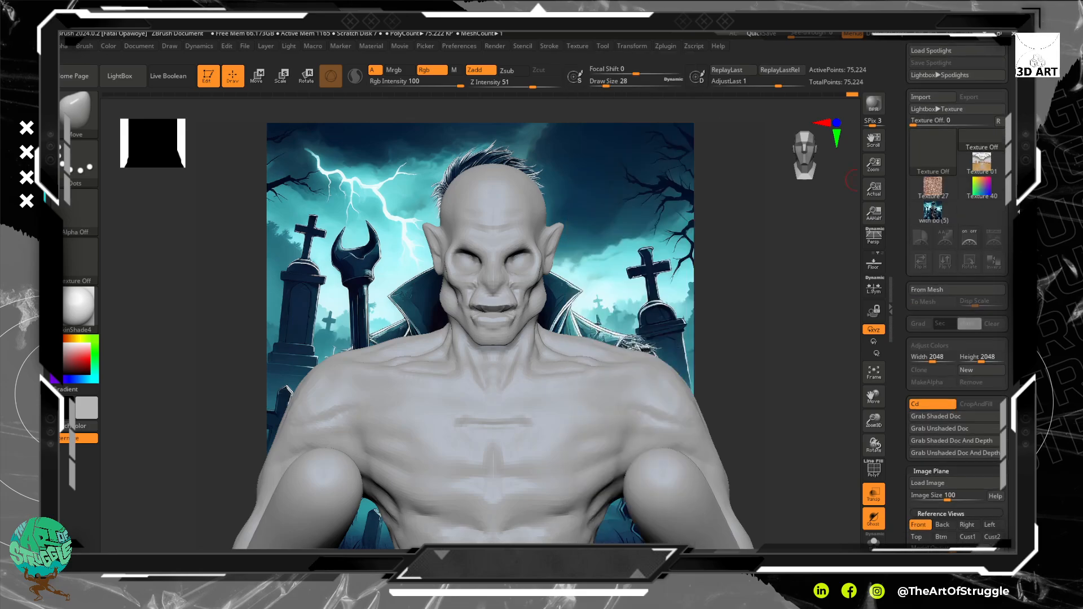
scroll(1018, 207, down, 3)
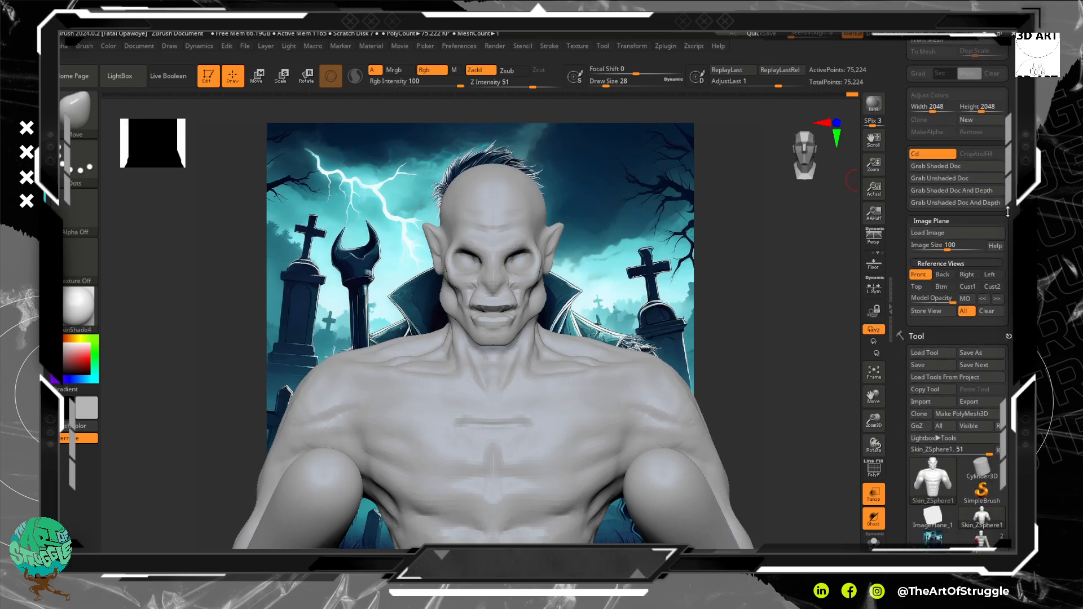
click(951, 299)
drag(952, 302, 945, 301)
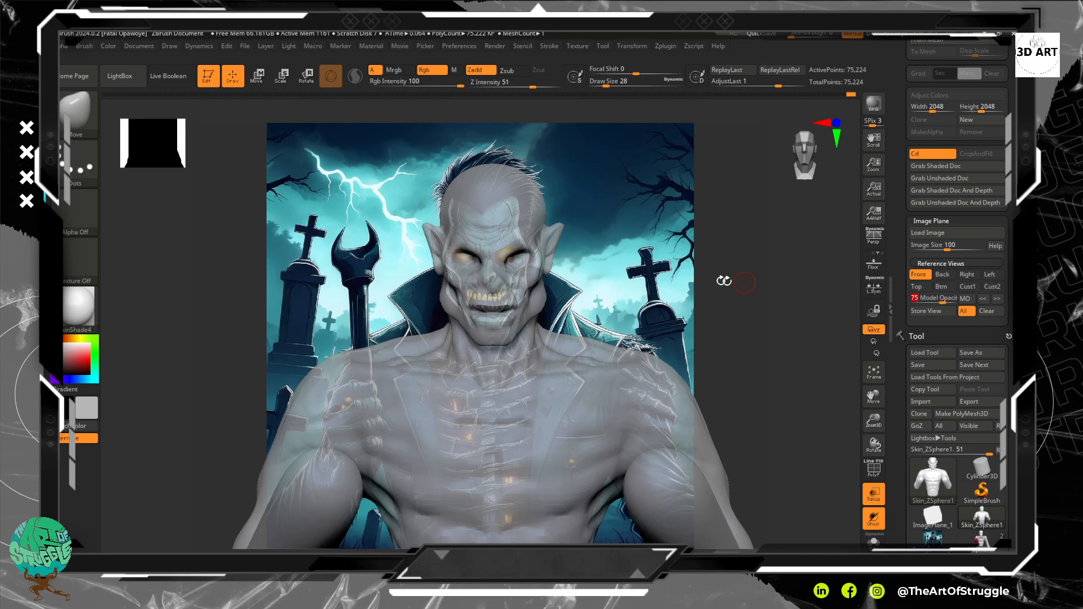
Scale and align the view of the model over the reference character's head, and lock the camera.
ctrl+right_drag(672, 257, 658, 239)
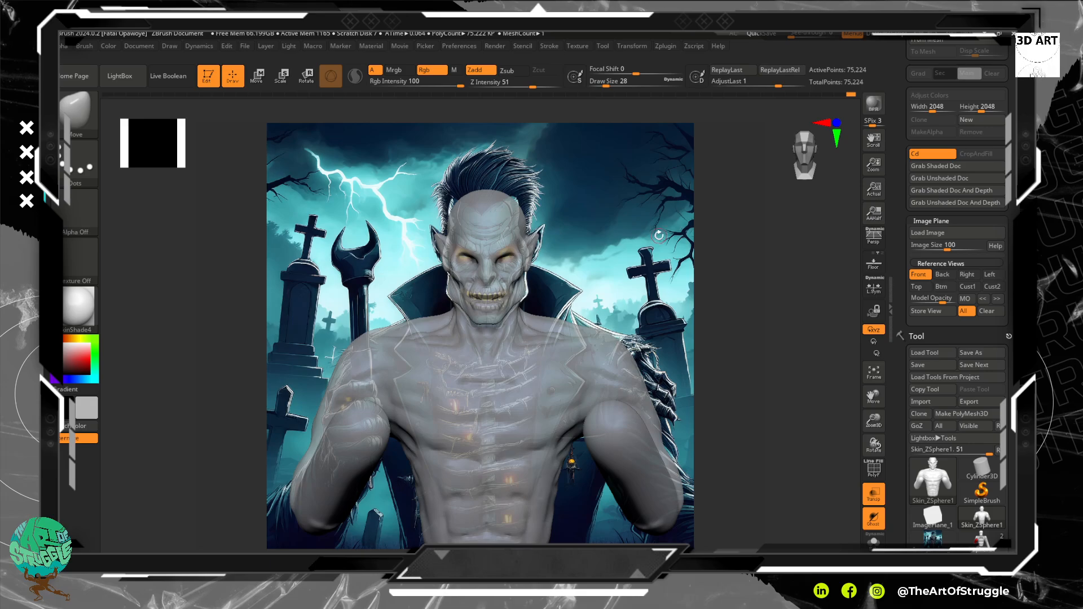
ctrl+right_drag(658, 237, 648, 258)
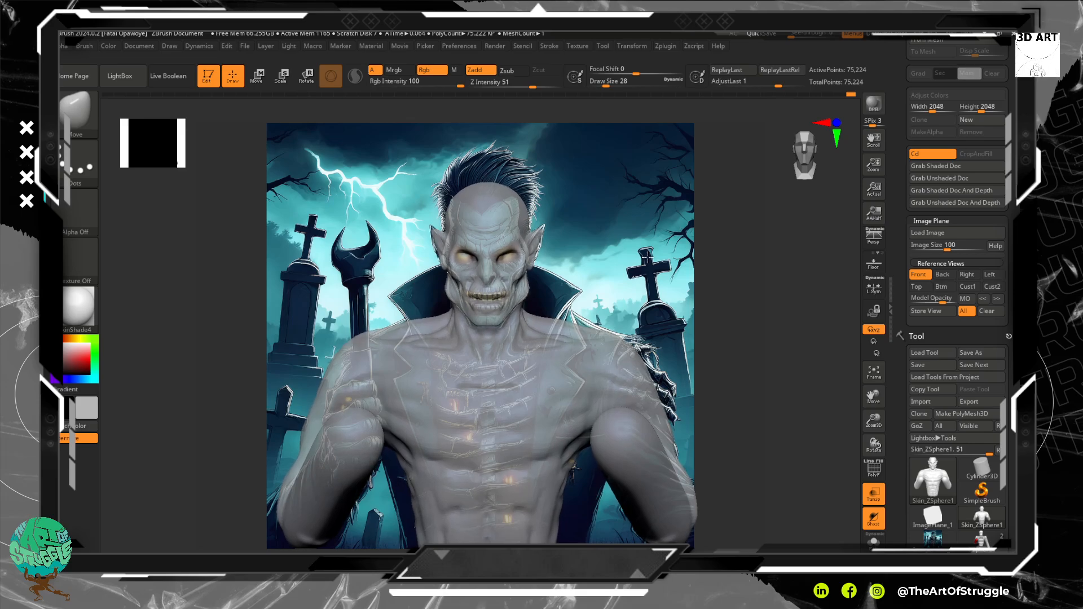
click(874, 311)
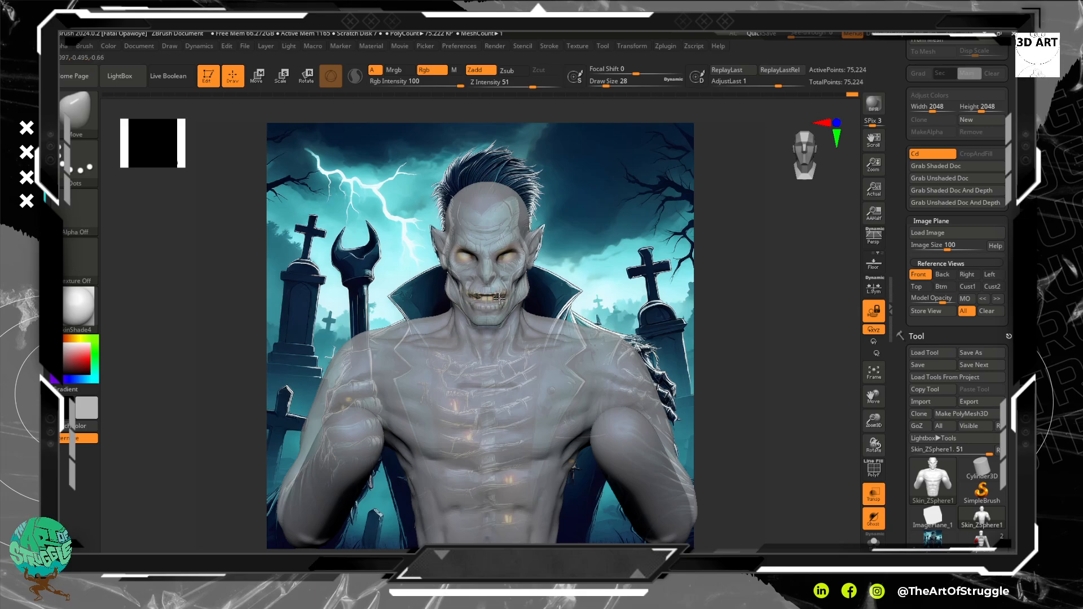
Shape the upper and lower lips with the Move brush to follow the reference's bared-teeth mouth outline.
drag(496, 295, 496, 295)
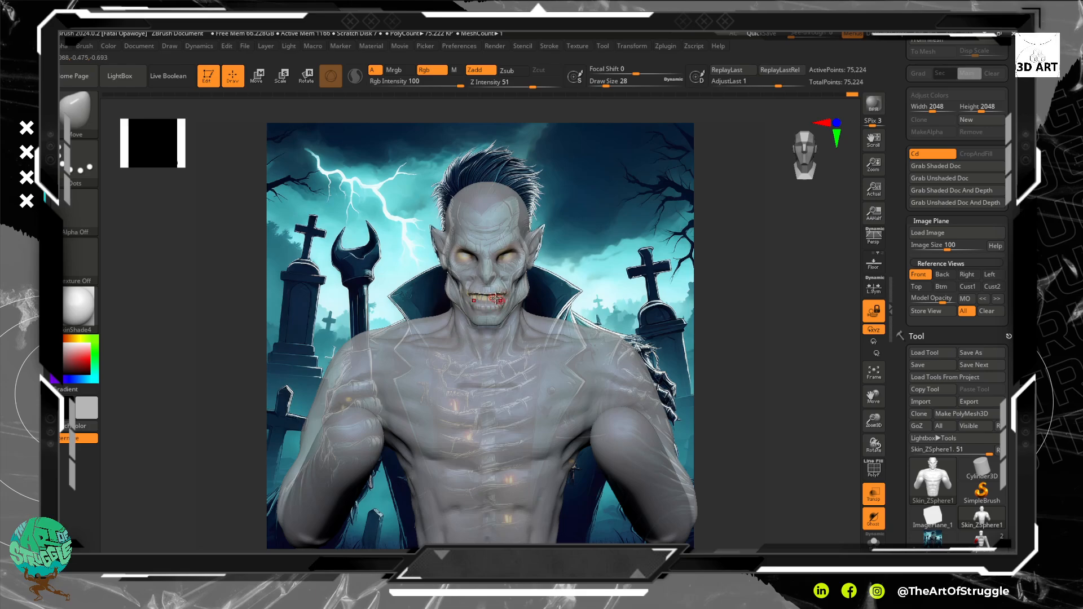
drag(486, 307, 486, 305)
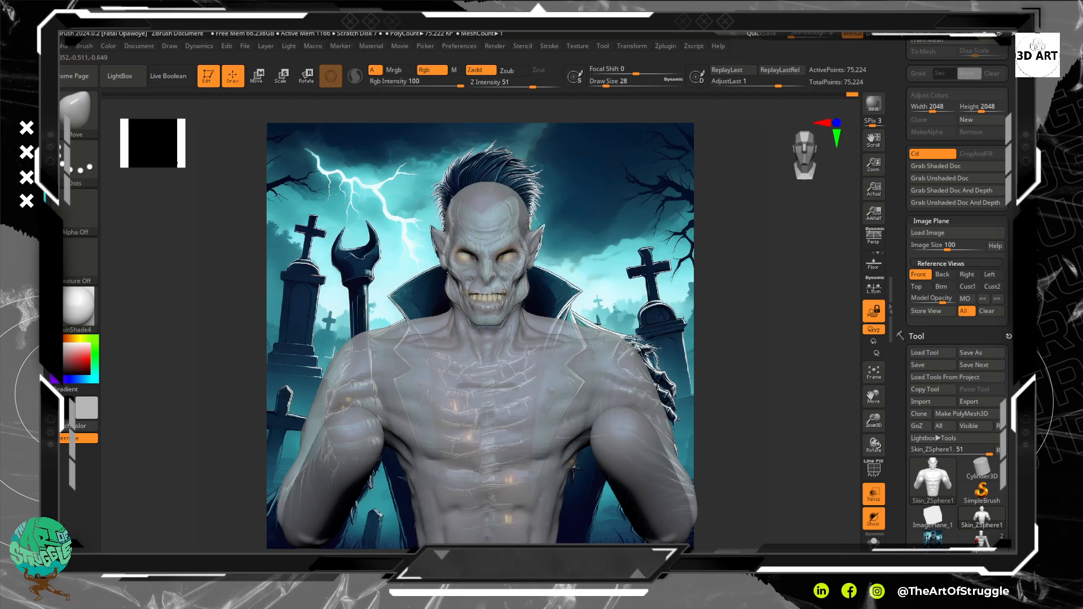
drag(476, 295, 473, 288)
click(470, 287)
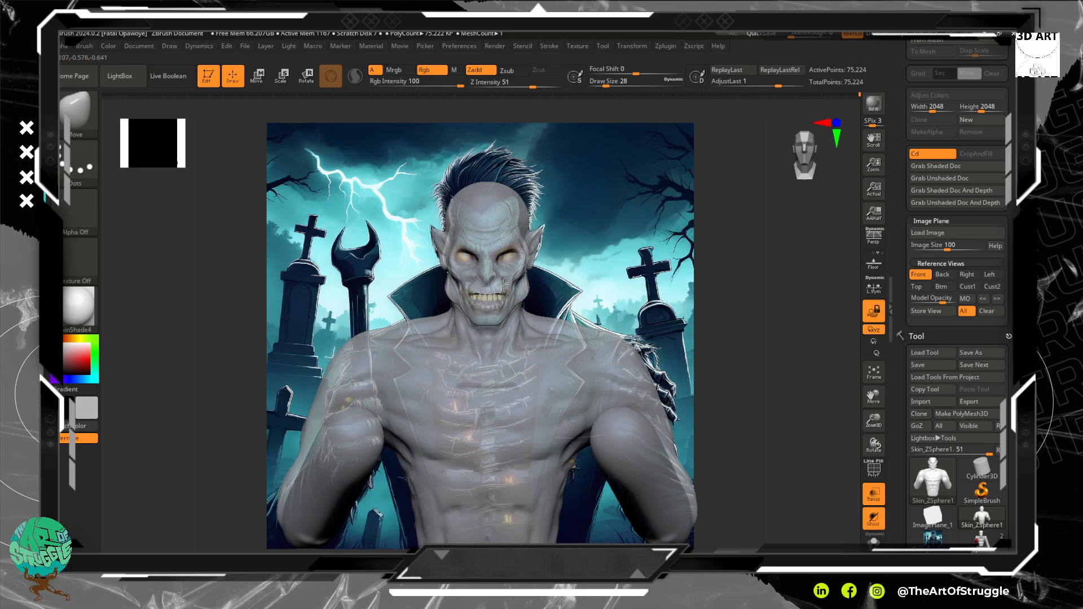
drag(504, 284, 500, 303)
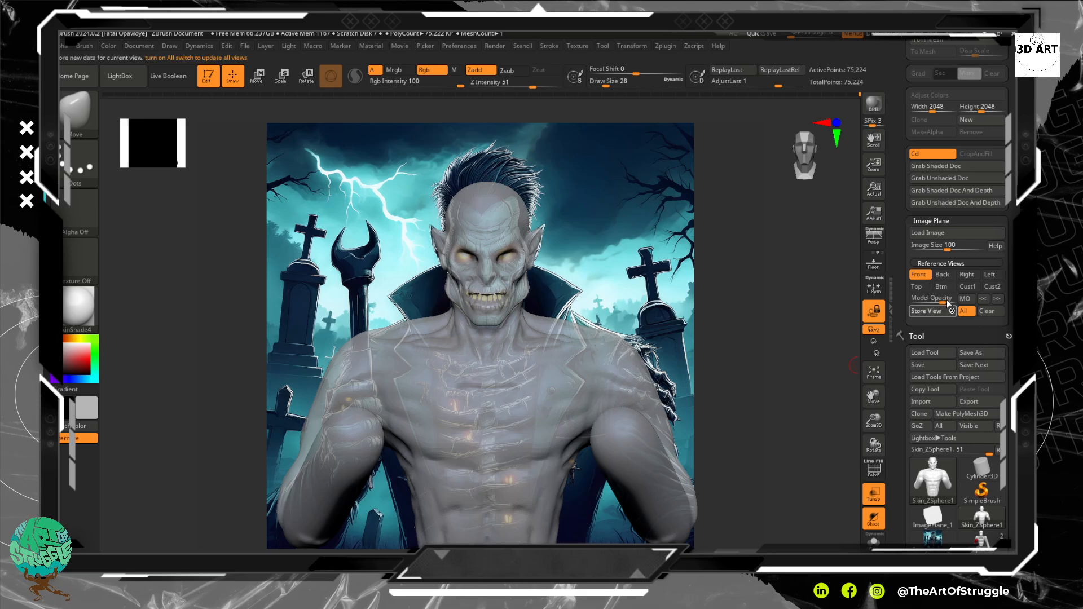
Restore the model opacity to 100 and unlock the camera.
drag(949, 303, 942, 303)
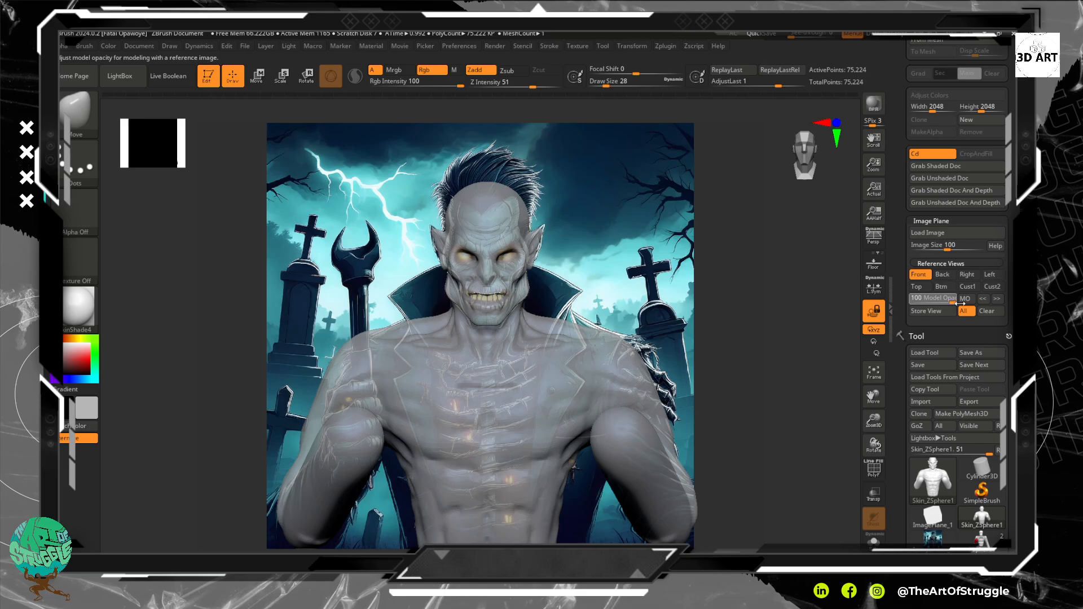
click(963, 300)
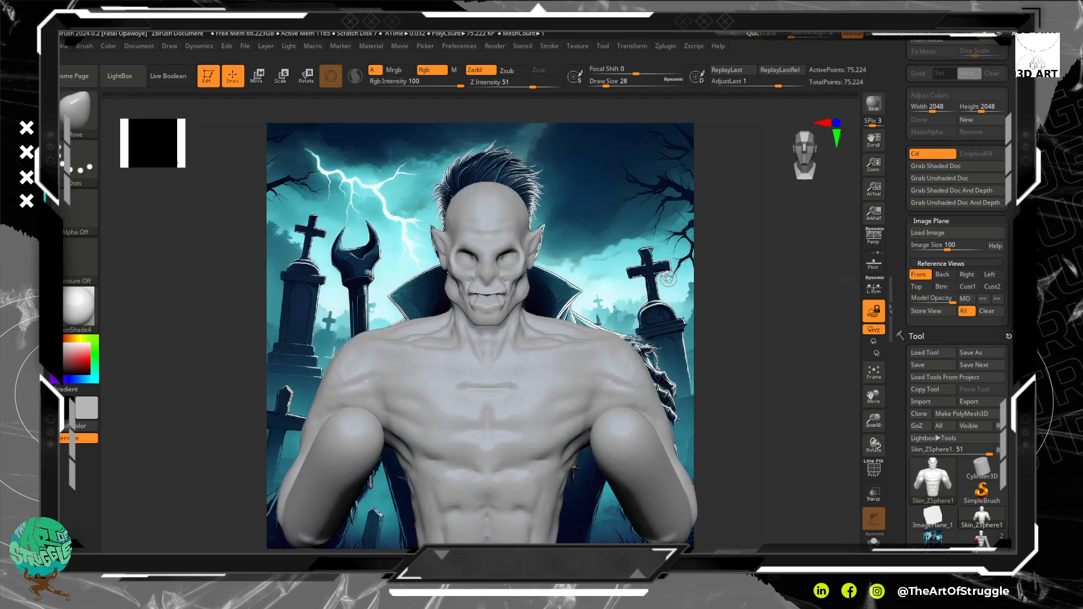
click(872, 311)
Adjust the side profile of the lips around the mouth opening from a three-quarter view with the Move brush.
ctrl+right_drag(694, 259, 713, 319)
right_drag(691, 279, 525, 266)
drag(494, 289, 496, 282)
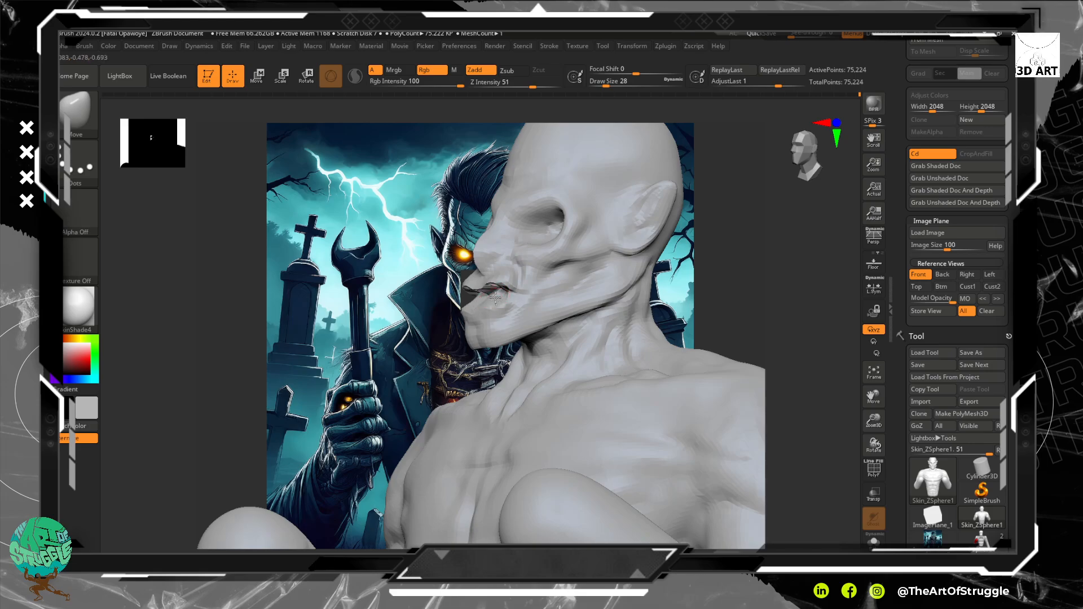
drag(495, 294, 495, 303)
Reshape the lower lip near the mouth corners from the front with the Move brush at draw size 28.
mouse_move(414, 282)
mouse_down()
mouse_move(430, 265)
mouse_move(443, 271)
mouse_up()
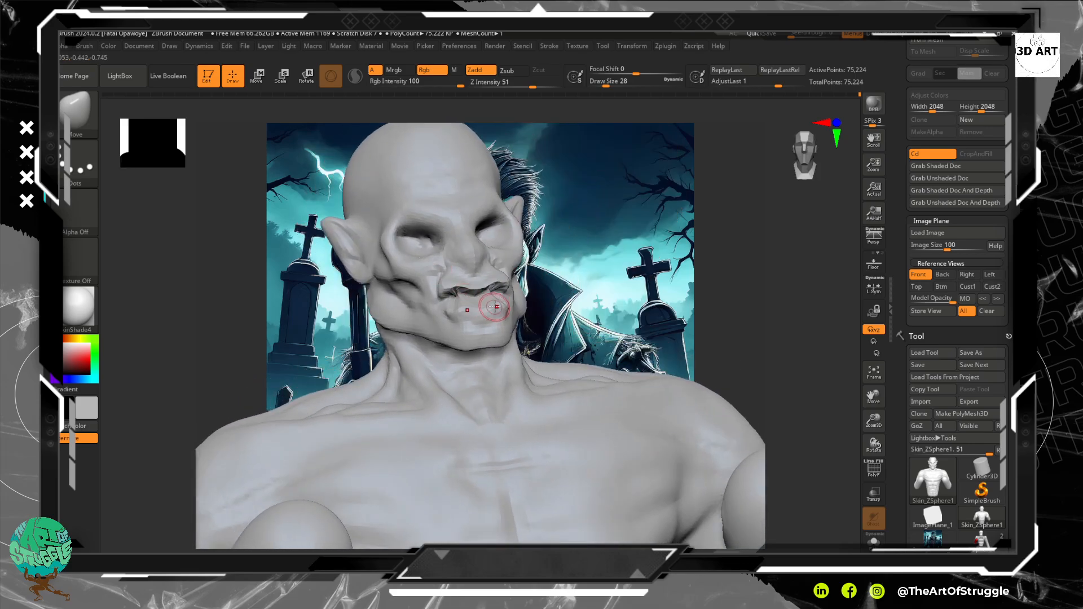
drag(684, 284, 600, 282)
mouse_move(709, 284)
alt+mouse_down()
mouse_move(806, 307)
mouse_move(799, 240)
mouse_move(762, 237)
mouse_move(750, 249)
mouse_move(789, 254)
mouse_move(780, 290)
alt+mouse_up()
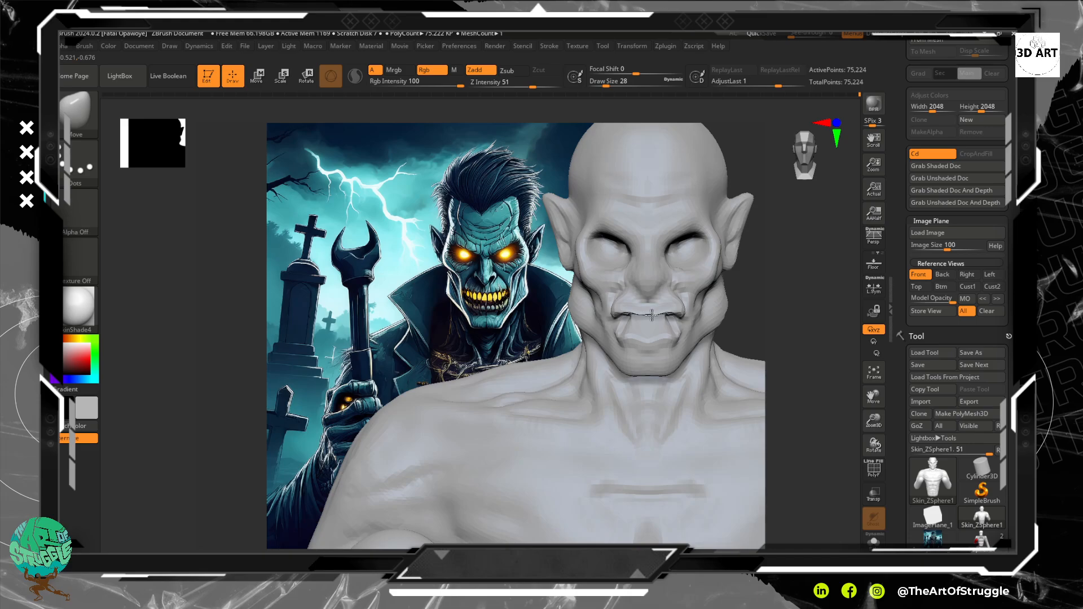
drag(675, 312, 667, 327)
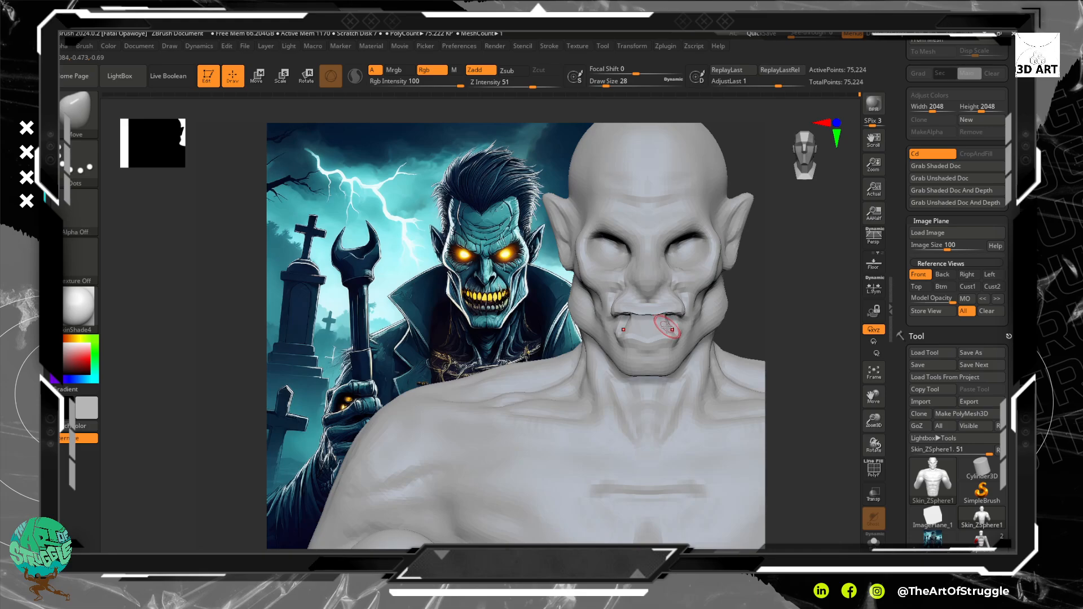
Build up the lips and mouth corners with the ClayTubes brush at draw sizes 12 and 20.
key(b)
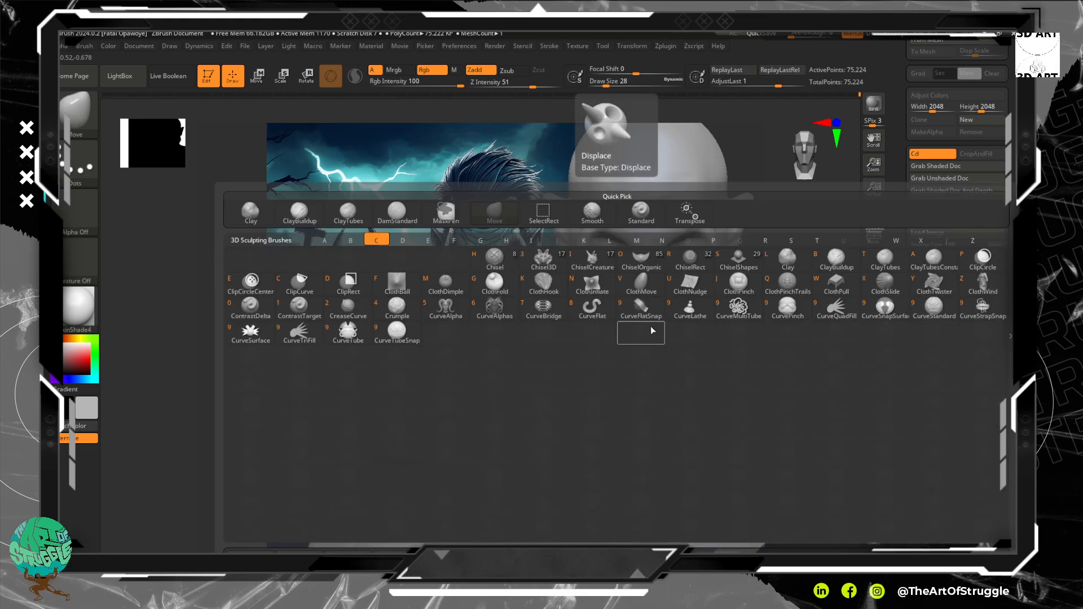
key(c)
key(t)
drag(664, 324, 659, 322)
mouse_move(812, 311)
mouse_down()
mouse_move(778, 296)
mouse_move(815, 304)
mouse_up()
drag(668, 318, 669, 323)
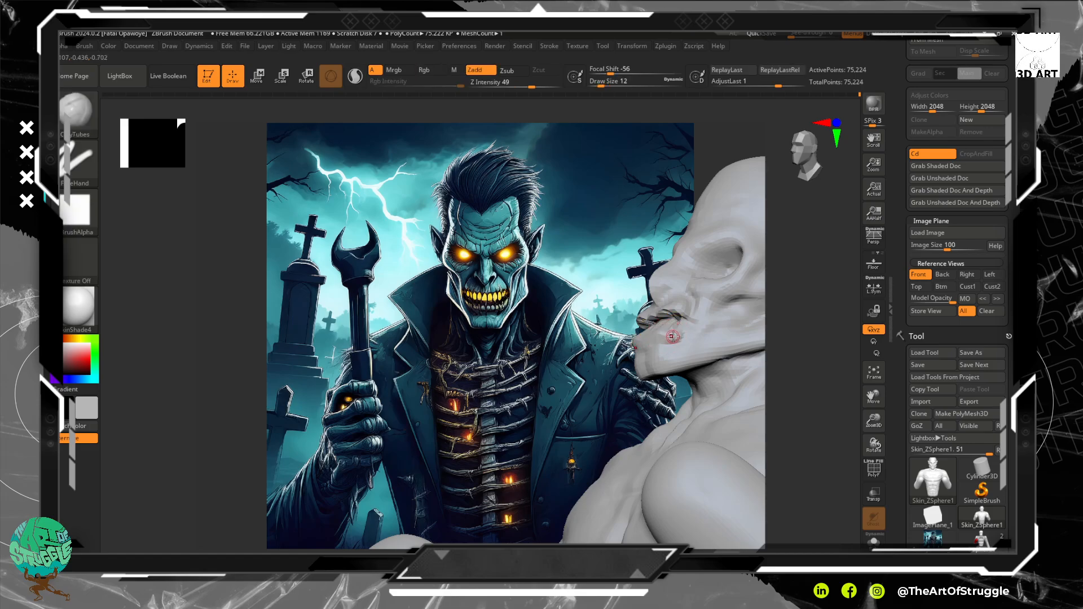
key(bracketright)
mouse_move(676, 336)
mouse_down()
mouse_move(649, 334)
mouse_move(675, 334)
mouse_move(665, 330)
mouse_up()
mouse_move(523, 299)
mouse_down()
mouse_move(562, 329)
mouse_move(553, 303)
mouse_up()
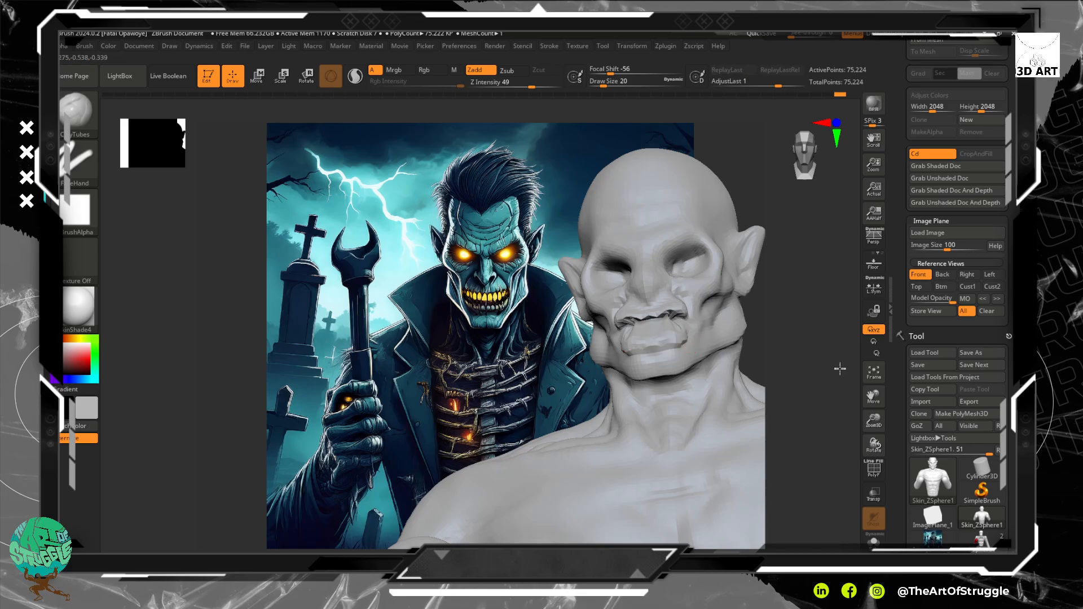
shift+drag(823, 355, 842, 377)
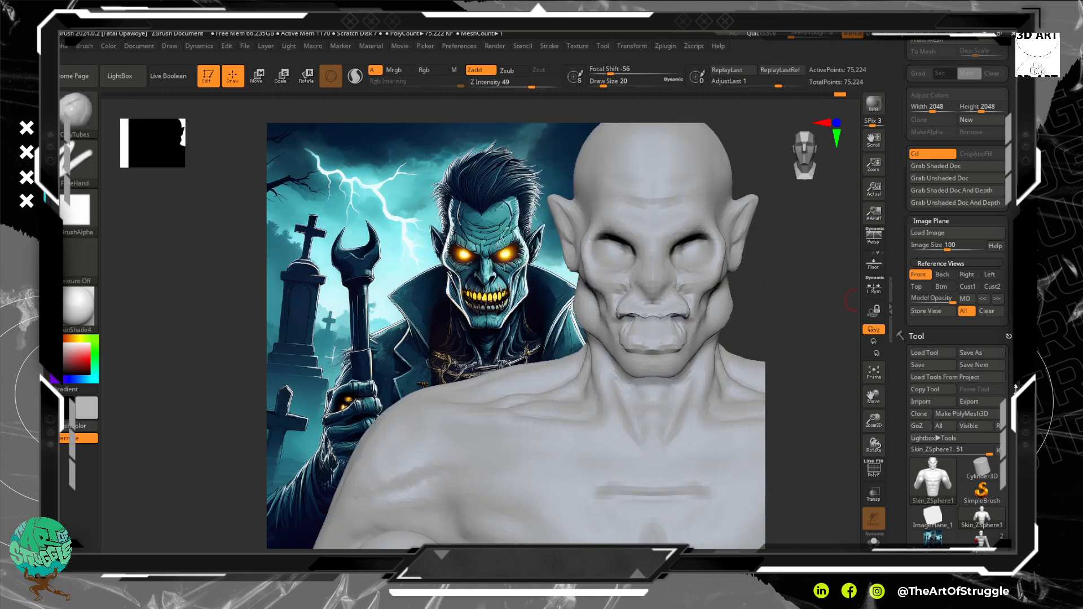
Display the wireframe on the model and remesh it with ZRemesher, keeping the same polygon count.
drag(1013, 388, 1014, 62)
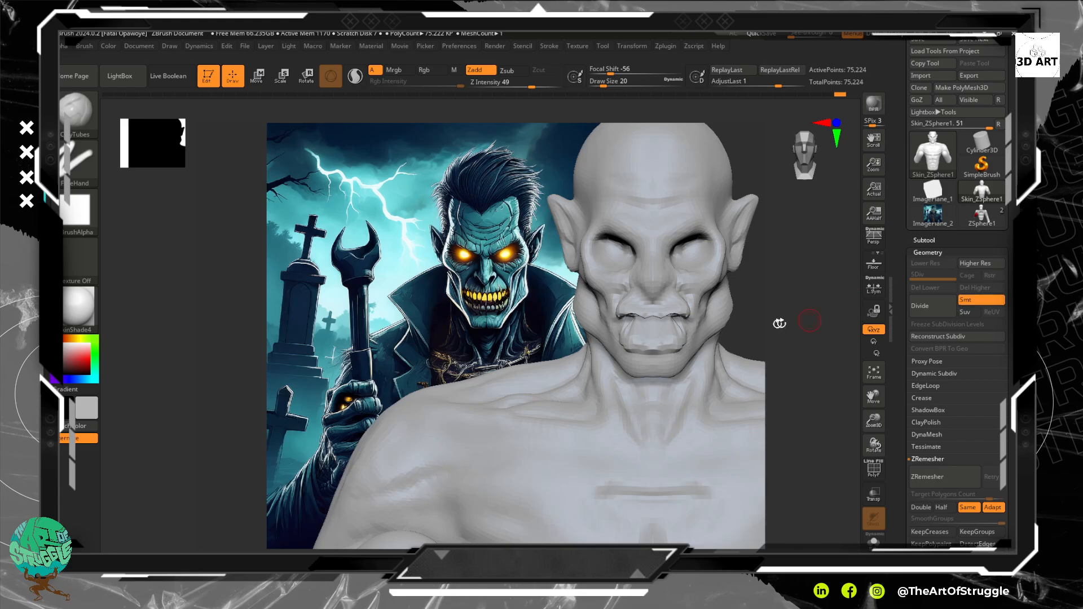
click(875, 472)
ctrl+right_drag(806, 348, 803, 418)
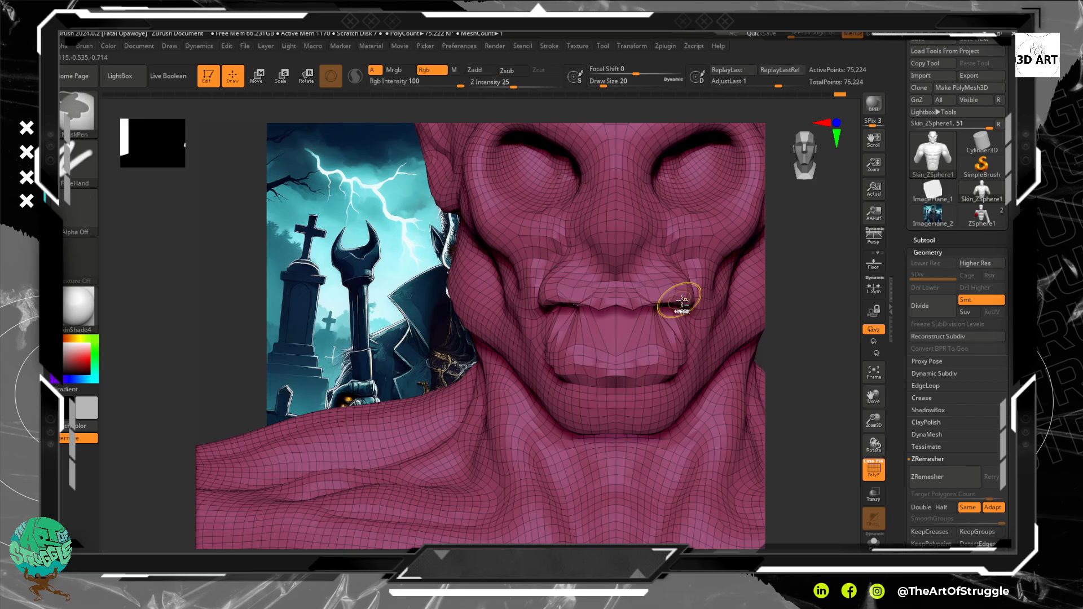
drag(1010, 374, 1010, 292)
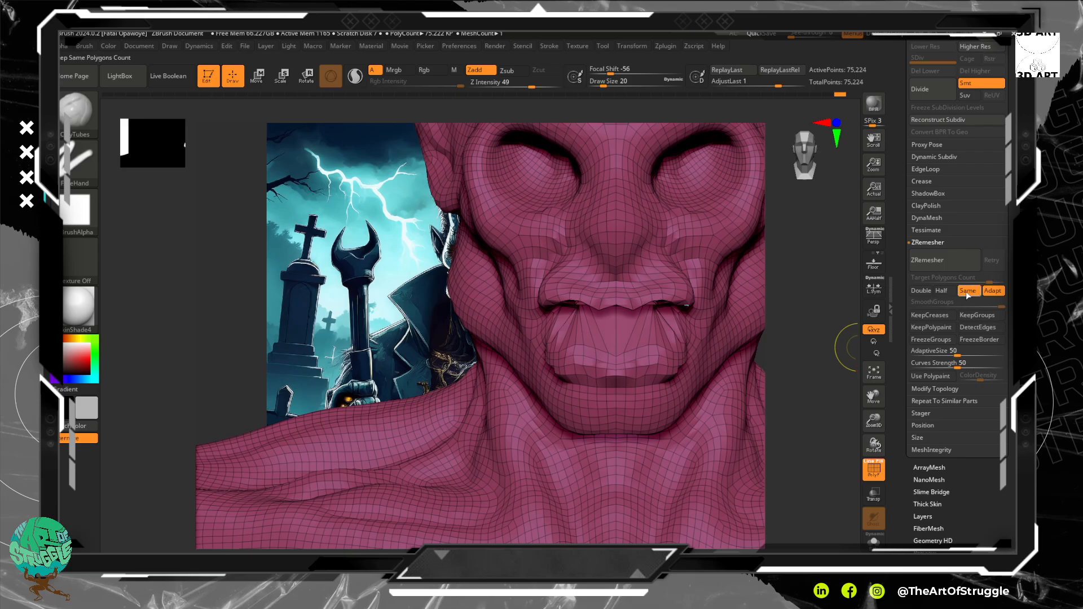
click(945, 261)
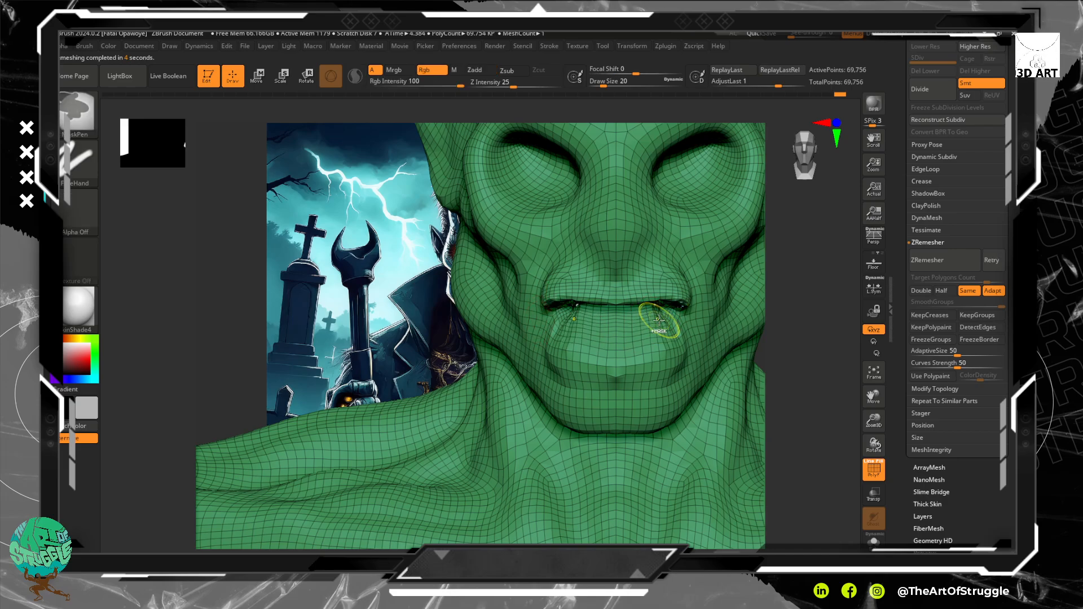
Rebuild the lower lip and deepen the mouth opening with ClayTubes at draw size 20, hiding the wireframe.
mouse_move(669, 318)
mouse_down()
mouse_move(643, 325)
mouse_move(660, 328)
mouse_up()
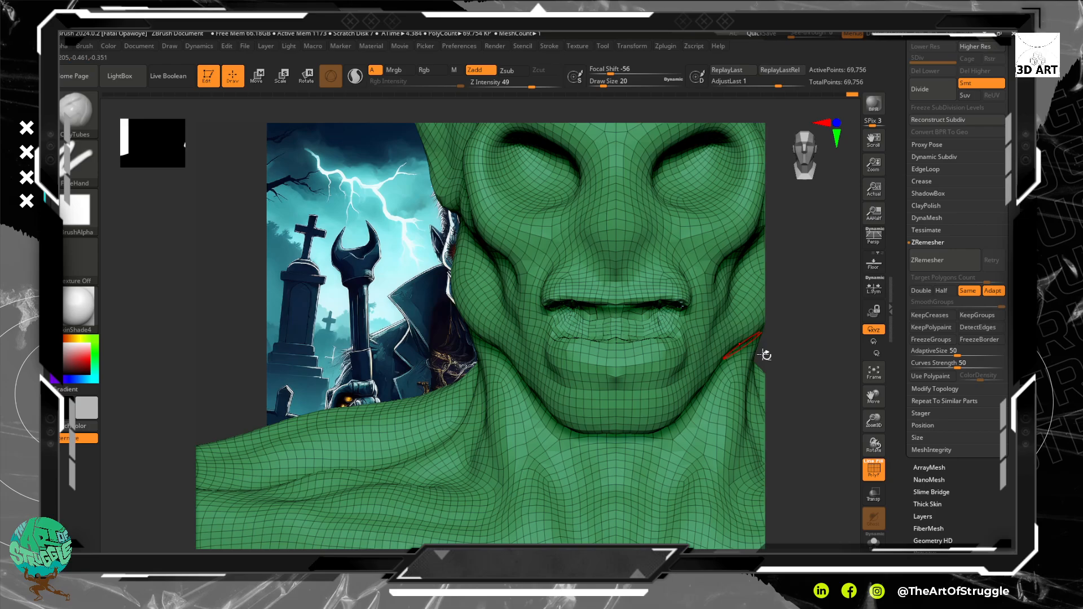
click(874, 470)
drag(618, 321, 643, 327)
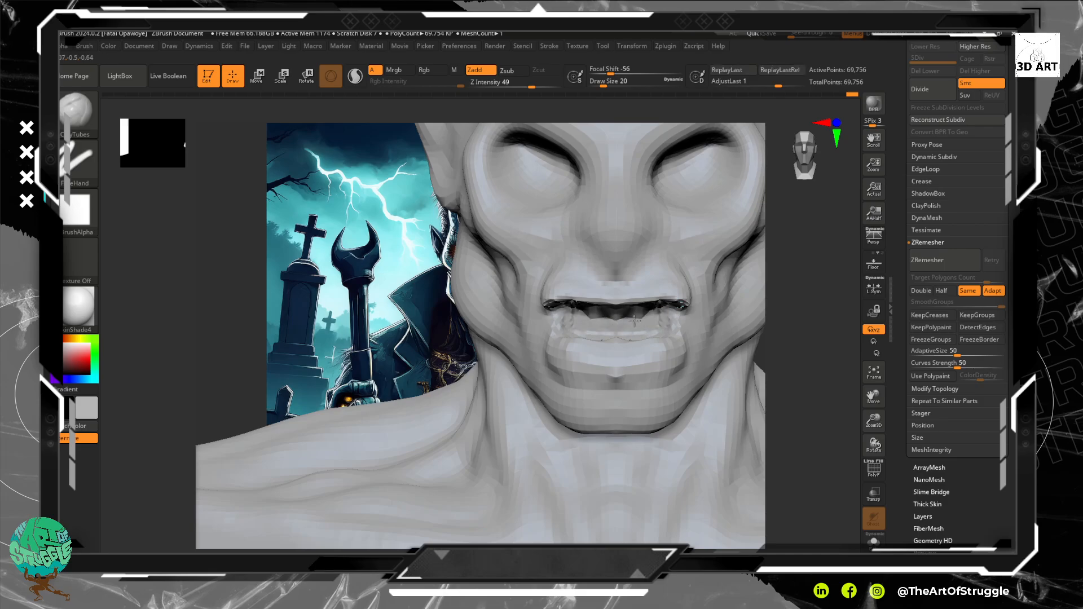
mouse_move(804, 398)
mouse_down()
mouse_move(768, 389)
mouse_move(835, 368)
mouse_move(761, 376)
mouse_move(824, 379)
mouse_move(789, 375)
mouse_move(799, 385)
mouse_move(789, 336)
mouse_up()
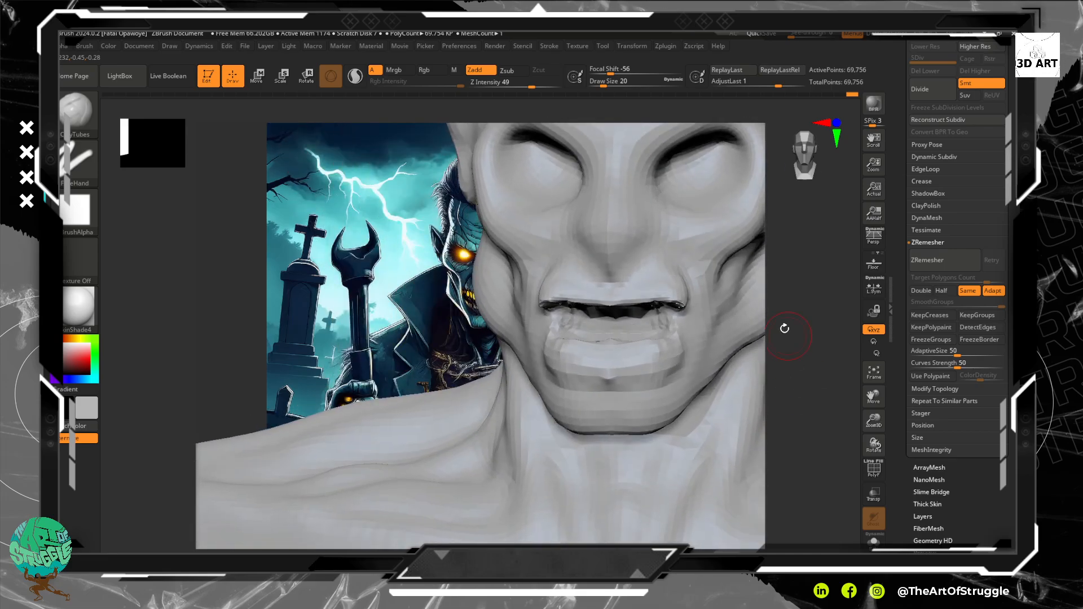
Sculpt the nostril wings and the underside of the nose with the ClayTubes brush at draw size 10.
key(bracketleft)
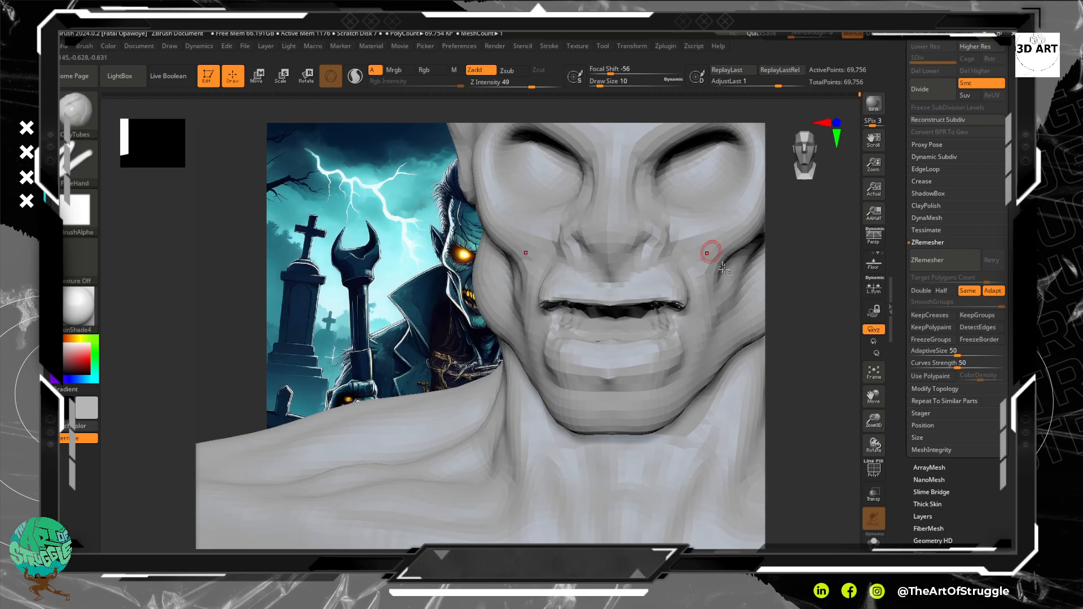
drag(808, 343, 807, 399)
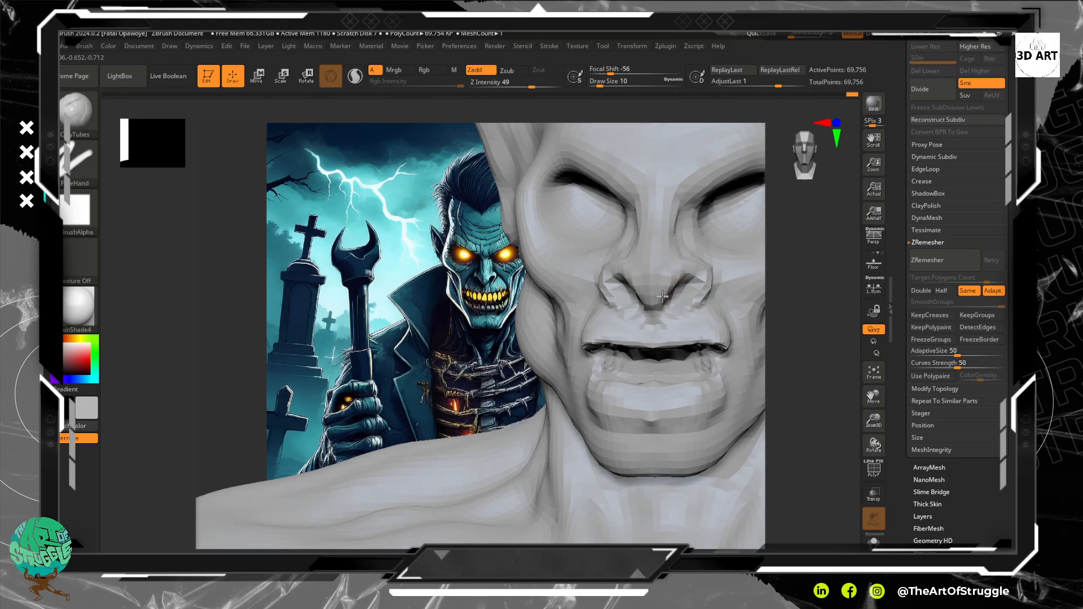
mouse_move(800, 340)
mouse_down()
mouse_move(773, 363)
mouse_move(656, 226)
mouse_move(618, 220)
mouse_move(634, 209)
mouse_up()
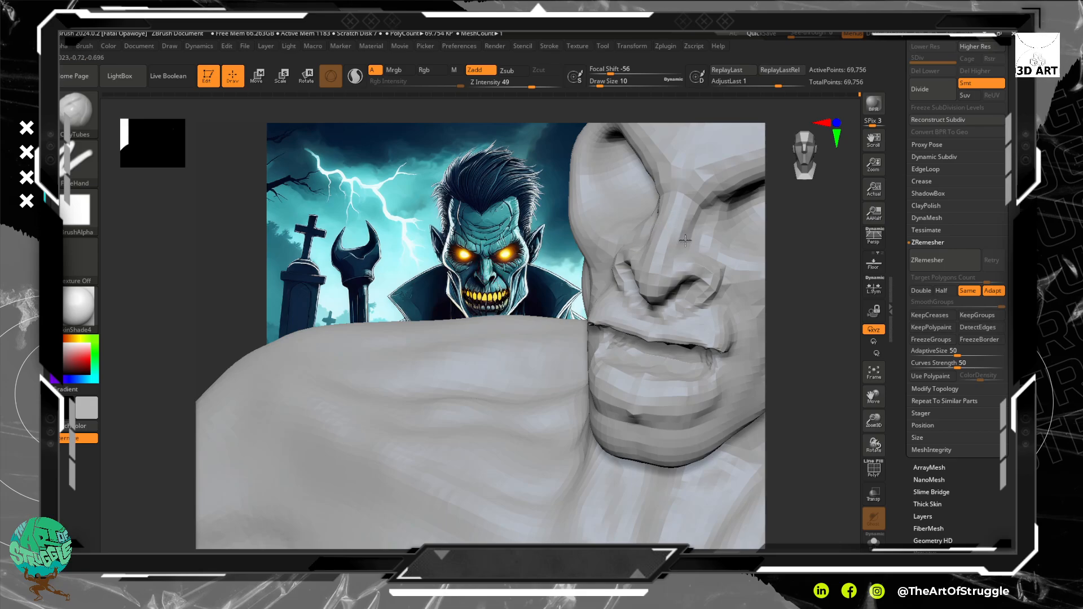
mouse_move(838, 398)
mouse_down()
mouse_move(861, 382)
mouse_move(837, 375)
mouse_move(816, 283)
mouse_move(804, 280)
mouse_move(834, 361)
mouse_move(814, 311)
mouse_move(810, 324)
mouse_up()
Reshape the nostril wings into a sharper V-shaped nose with the Move brush at draw sizes 30 and 22.
key(b)
key(m)
key(v)
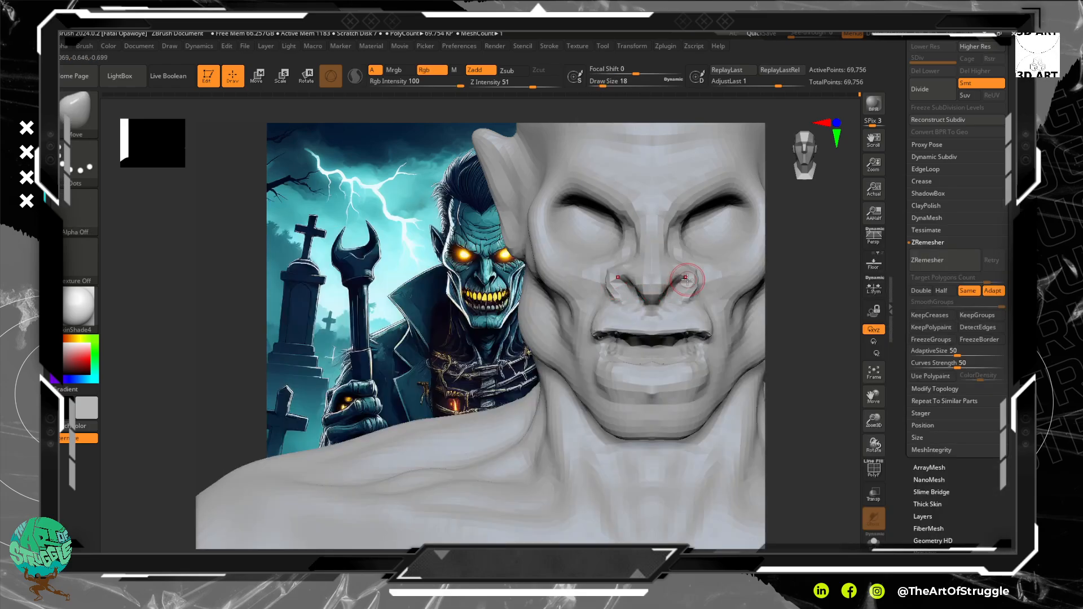
drag(693, 278, 690, 262)
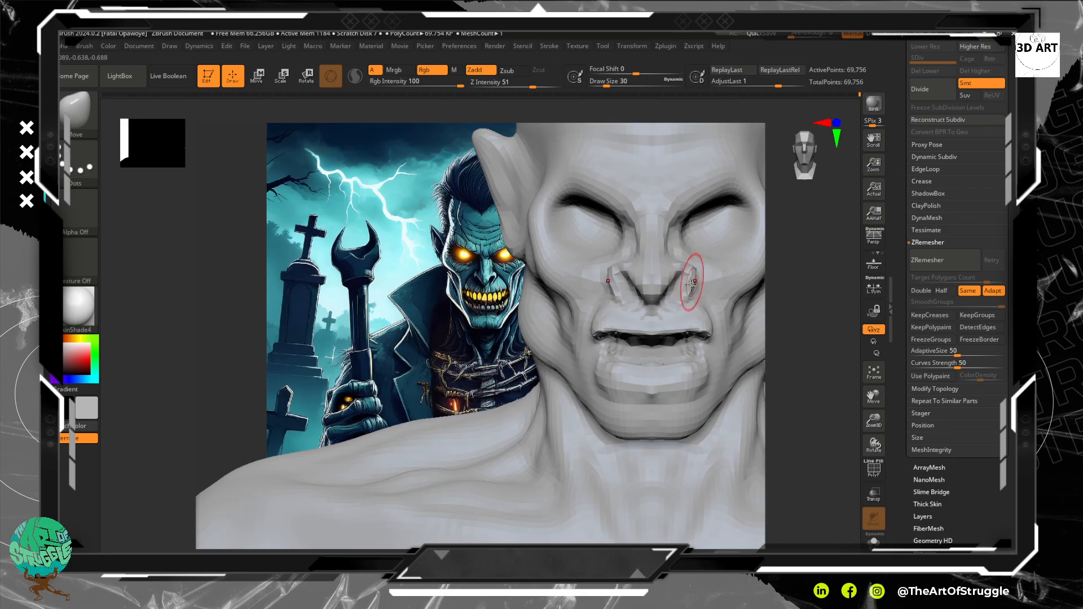
drag(683, 303, 688, 298)
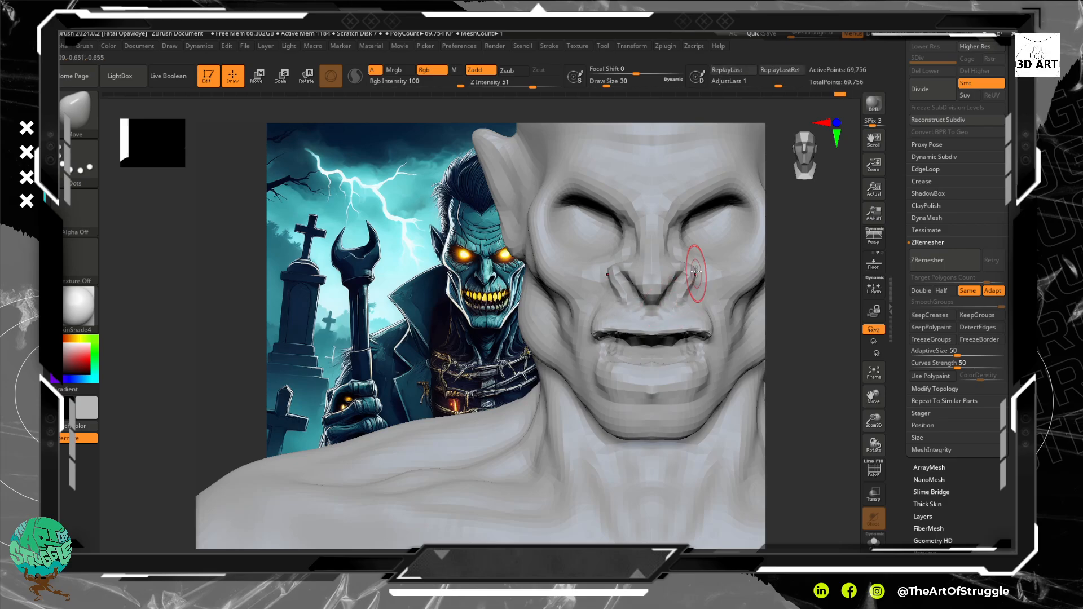
key(bracketleft)
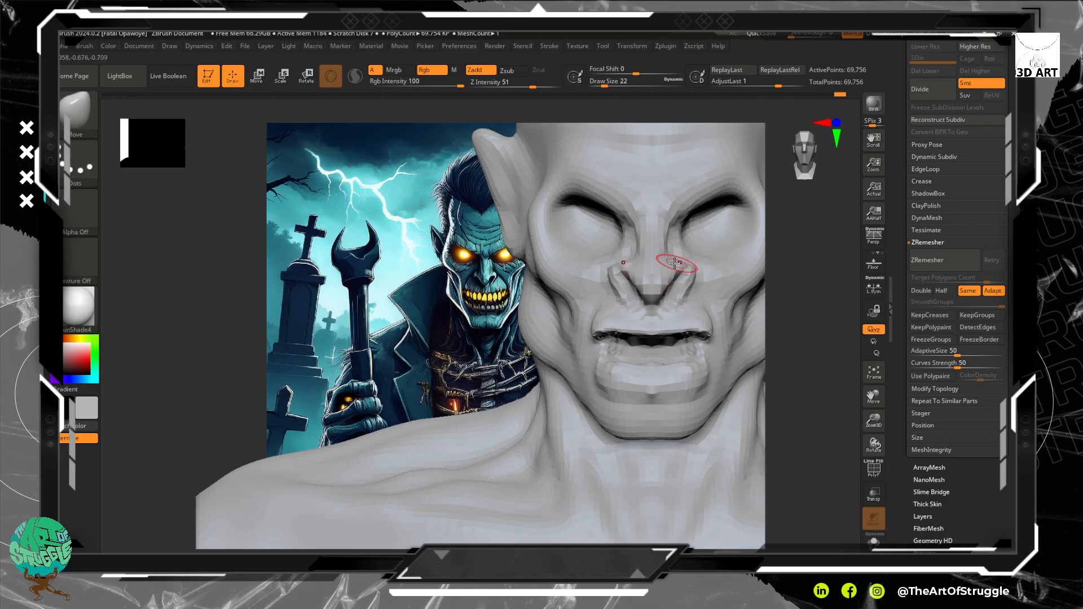
drag(665, 280, 669, 287)
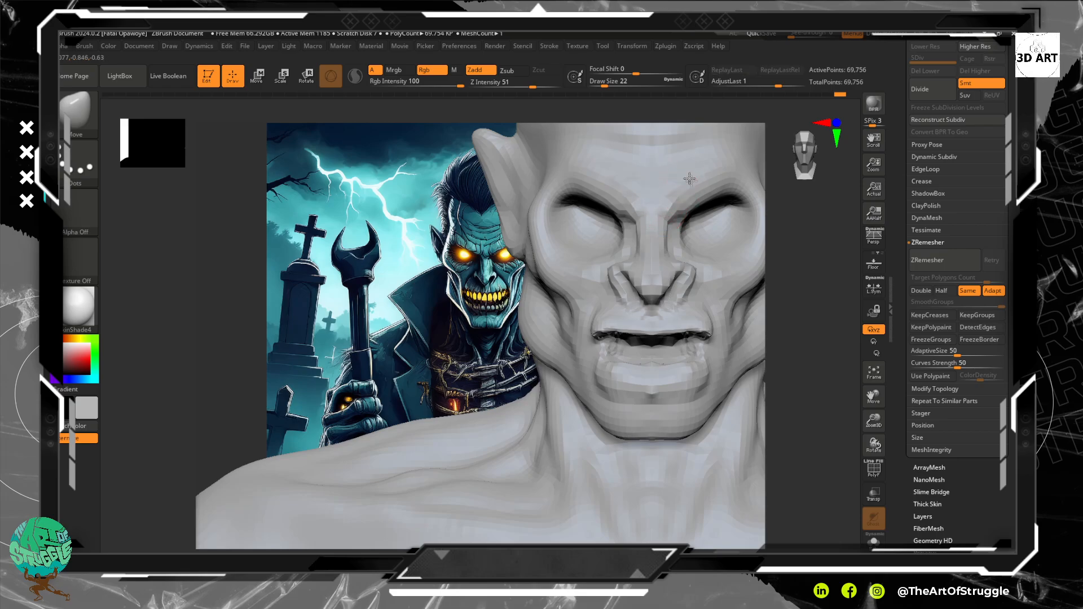
Pull the inner brows down and adjust the lower-lip crease and upper lip with the Move brush at draw size 22.
mouse_move(702, 195)
mouse_down()
mouse_move(713, 205)
mouse_move(700, 206)
mouse_move(728, 194)
mouse_move(674, 214)
mouse_up()
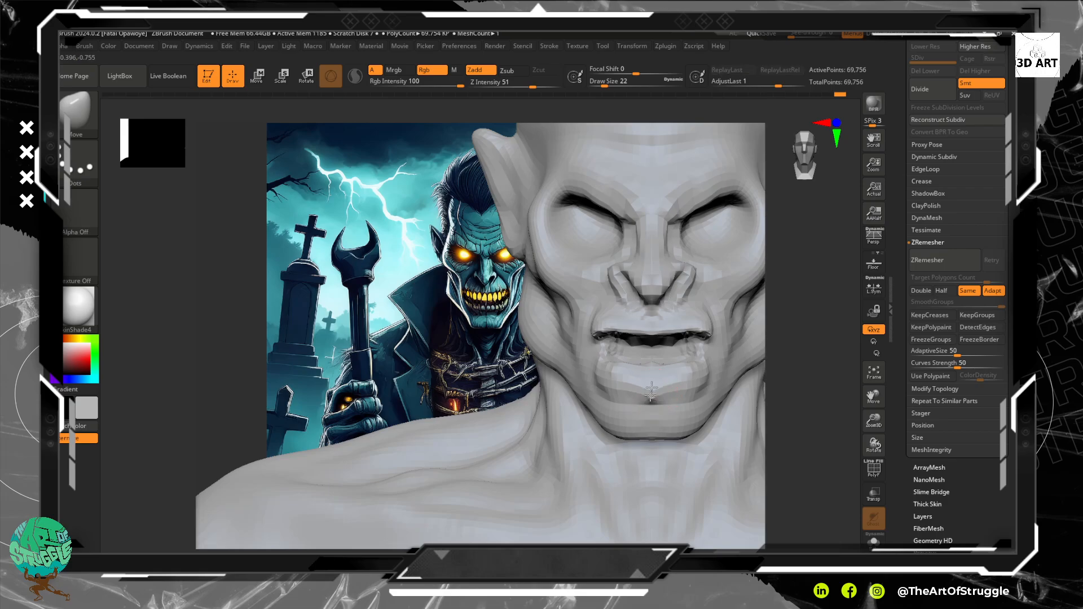
drag(654, 396, 652, 390)
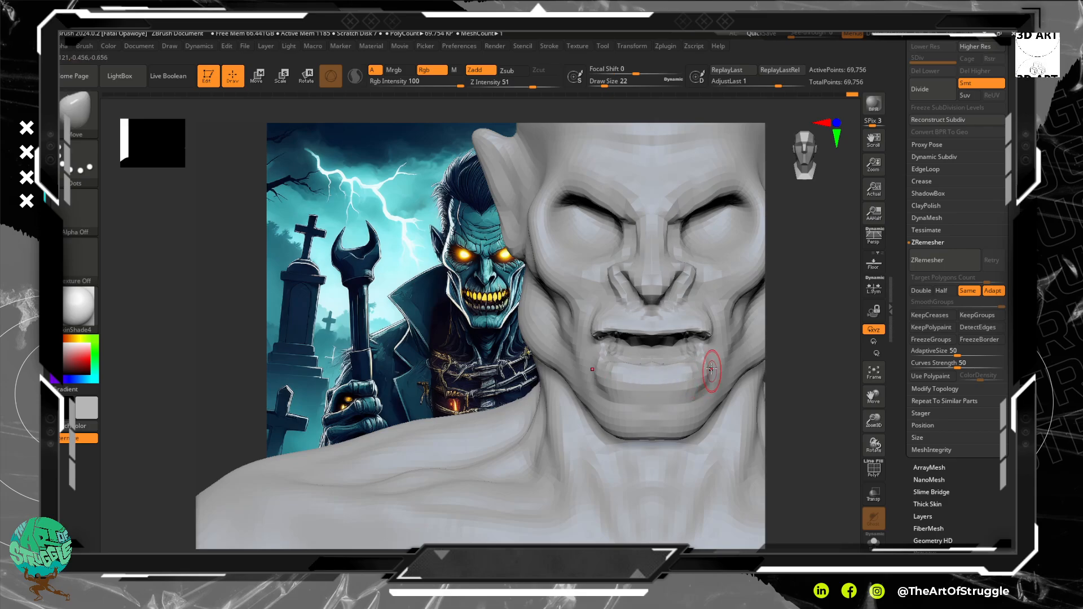
mouse_move(689, 325)
mouse_down()
mouse_move(652, 334)
mouse_move(695, 335)
mouse_move(672, 339)
mouse_up()
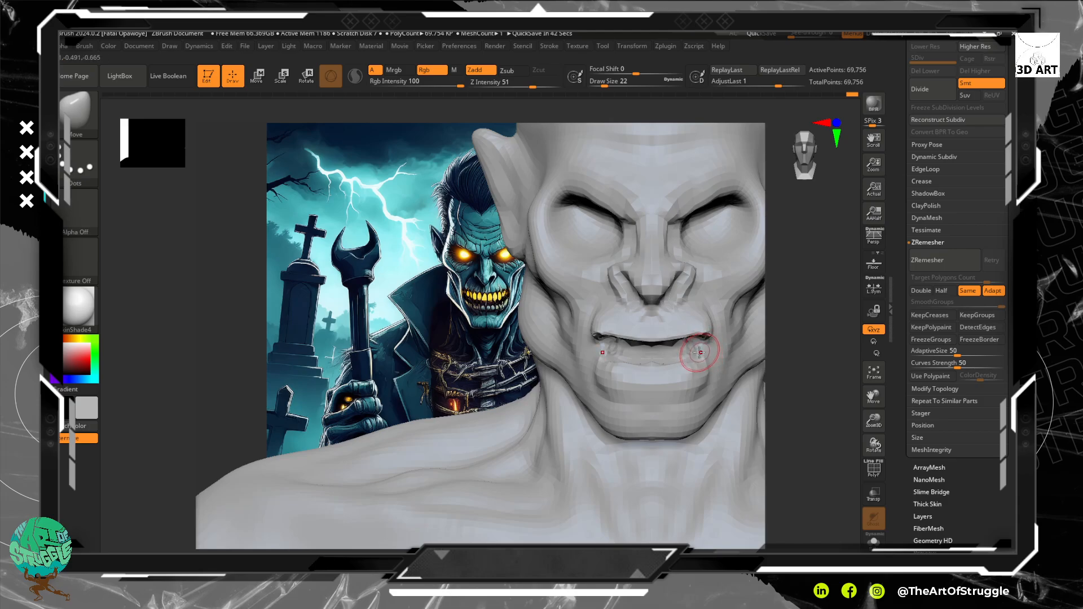
Fill in and smooth the mouth corners and lower lip sides with the ClayTubes brush at draw size 14.
key(b)
key(c)
key(t)
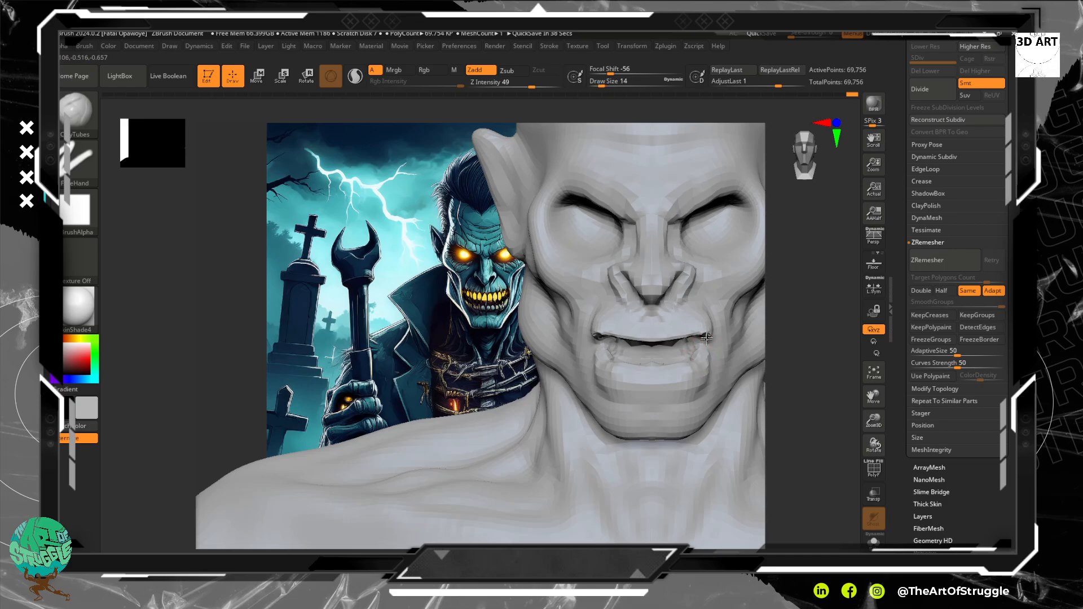
key(shift)
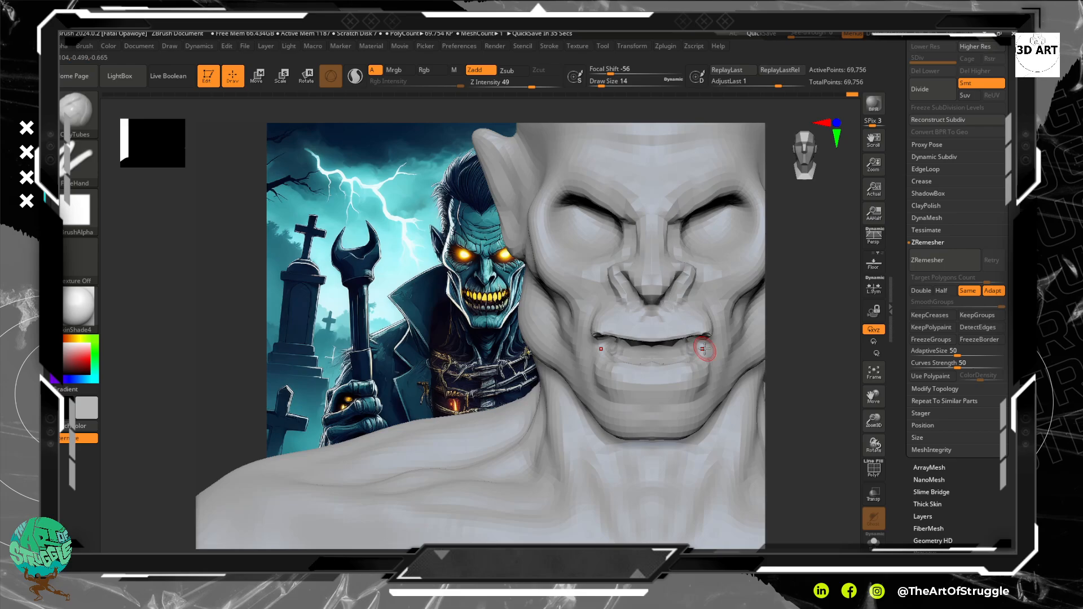
key(shift)
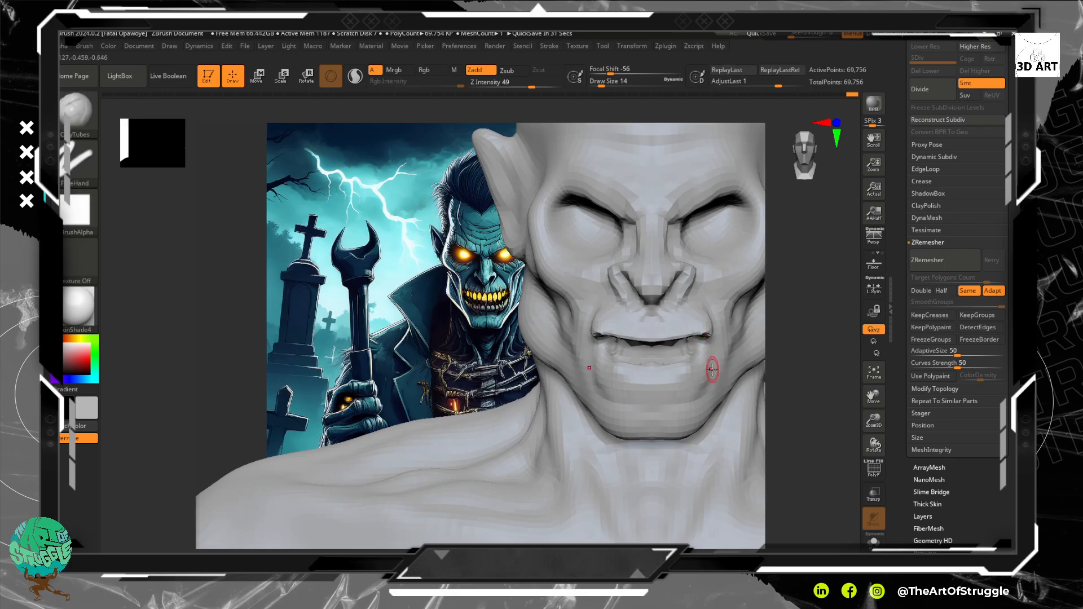
Carve the crease beneath the lower lip and refine the nostril edges with the DamStandard brush at draw size 14.
key(b)
key(s)
key(t)
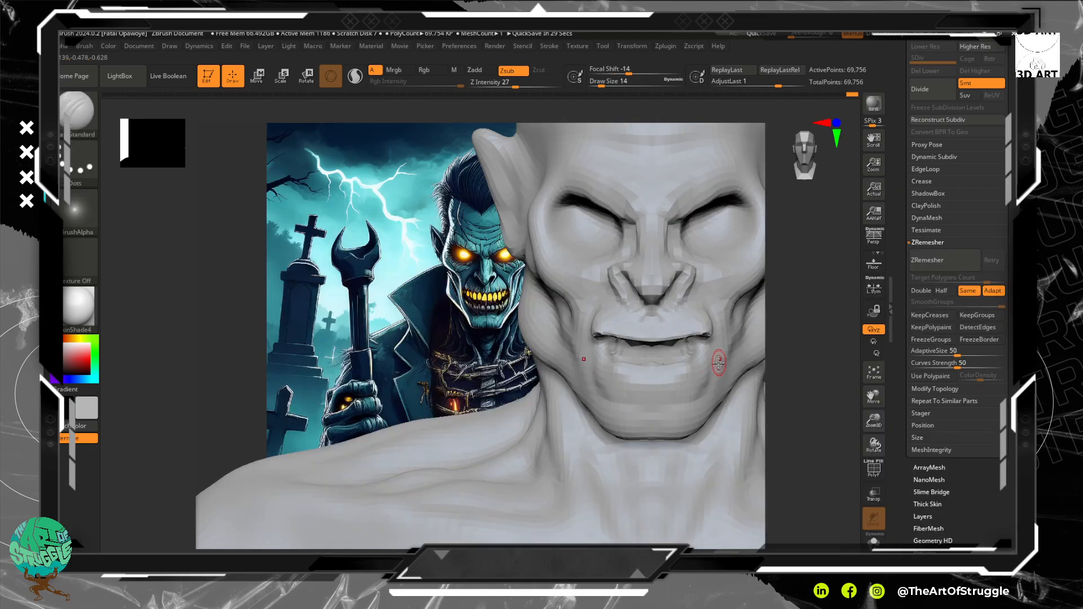
mouse_move(699, 385)
mouse_down()
mouse_move(681, 401)
mouse_move(710, 364)
mouse_move(684, 401)
mouse_move(659, 395)
mouse_up()
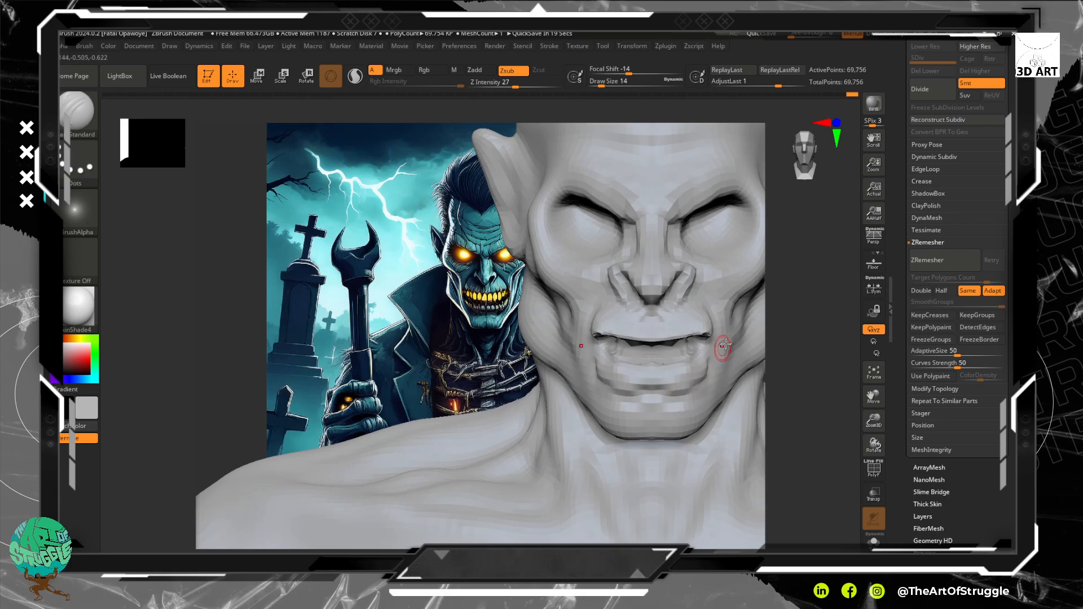
key(shift)
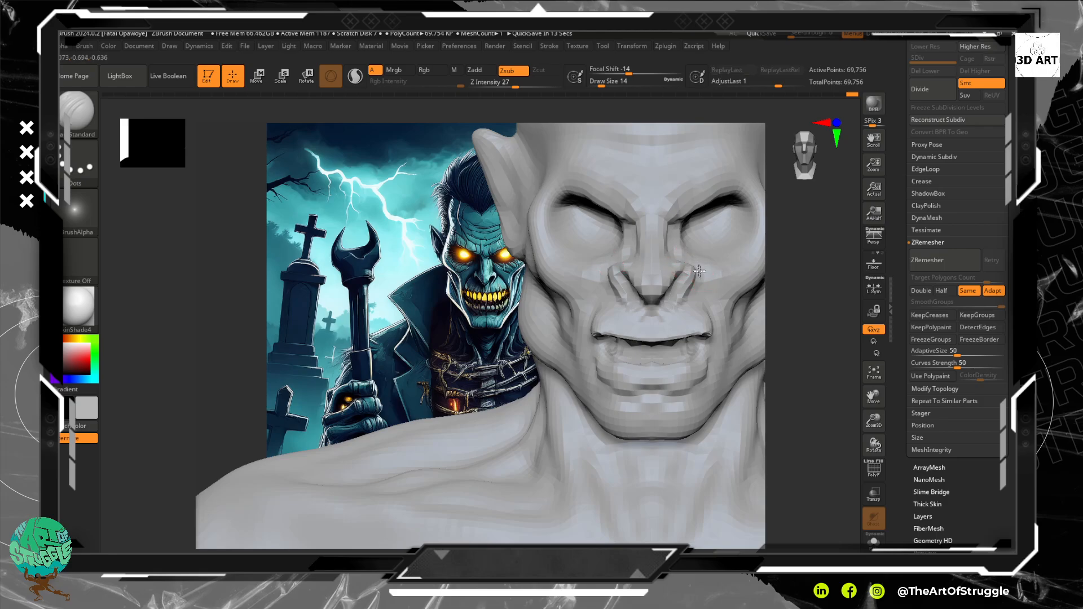
drag(695, 282, 695, 283)
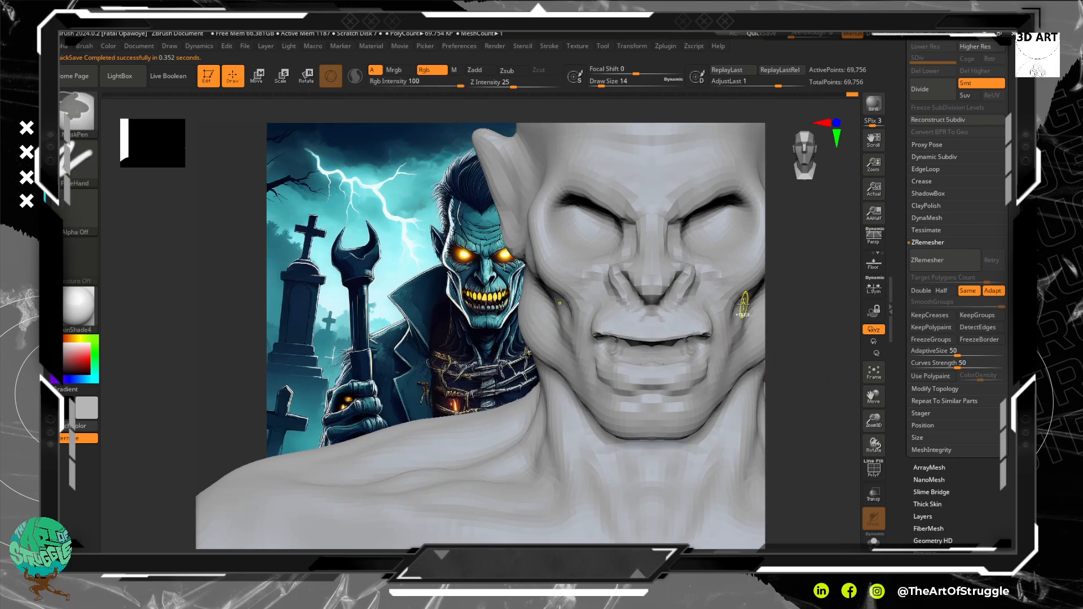
Carve creases down the cheeks beside the mouth with DamStandard and smooth them towards the jaw.
mouse_move(743, 306)
mouse_down()
mouse_move(727, 383)
mouse_move(724, 374)
mouse_up()
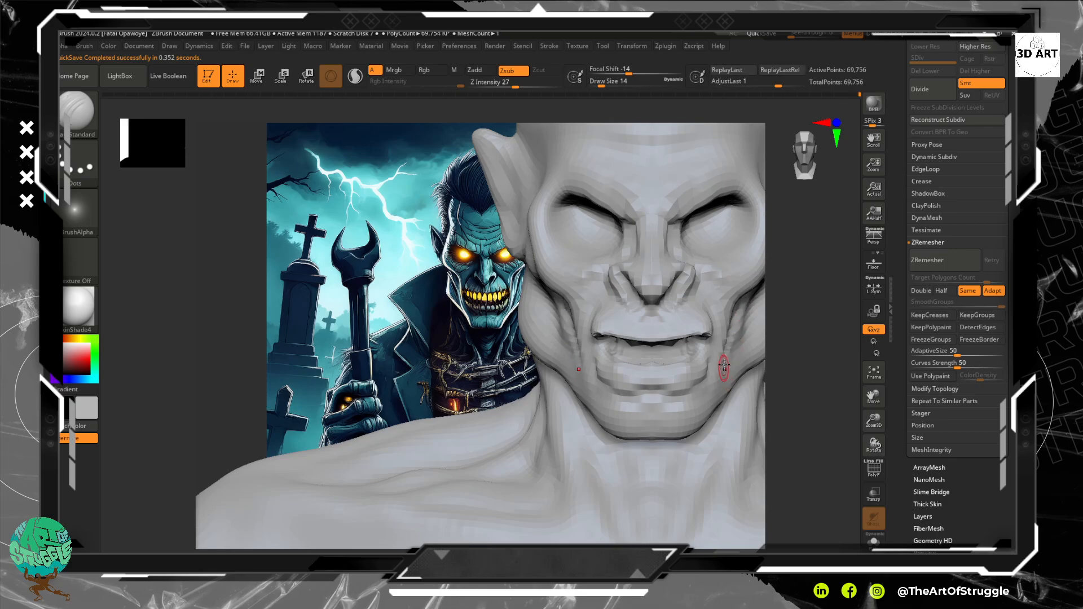
drag(752, 304, 739, 339)
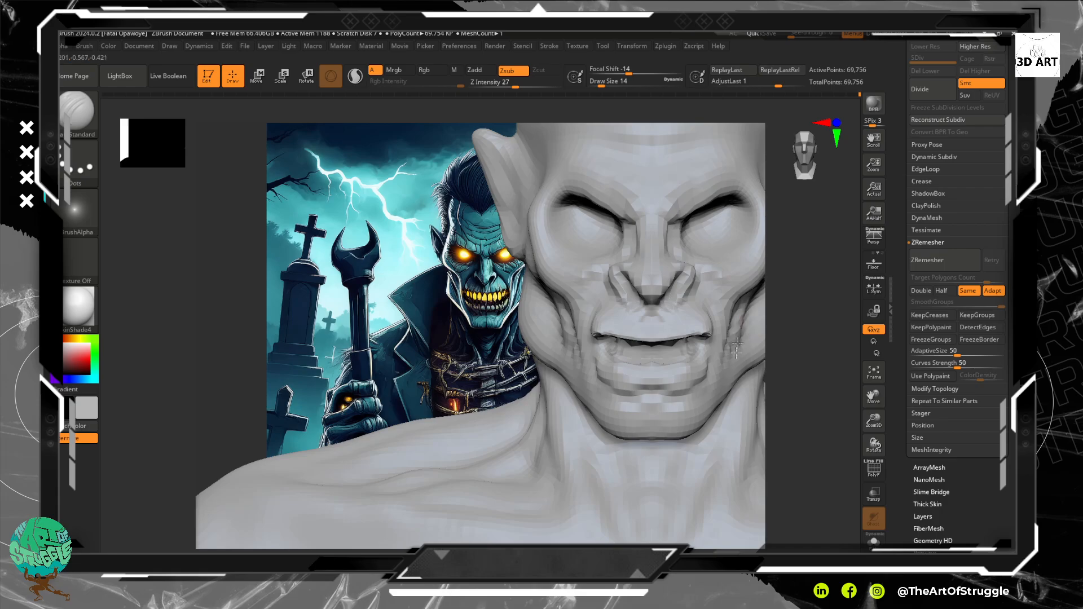
key(shift)
shift+drag(719, 375, 703, 377)
key(shift)
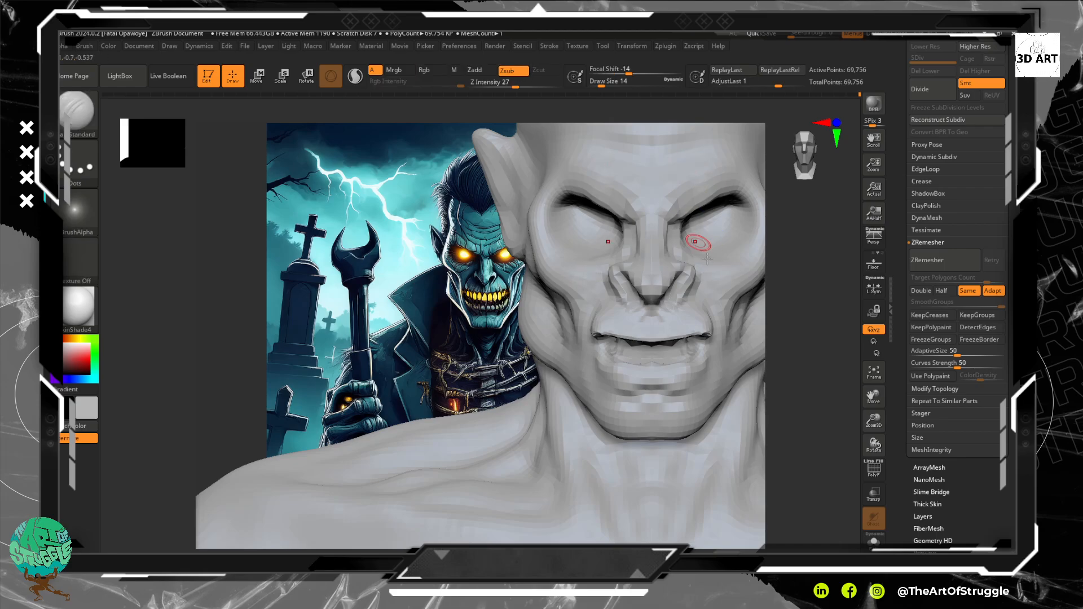
Try remeshing the sculpt with ZRemesher at the same polygon count and undo it.
click(937, 259)
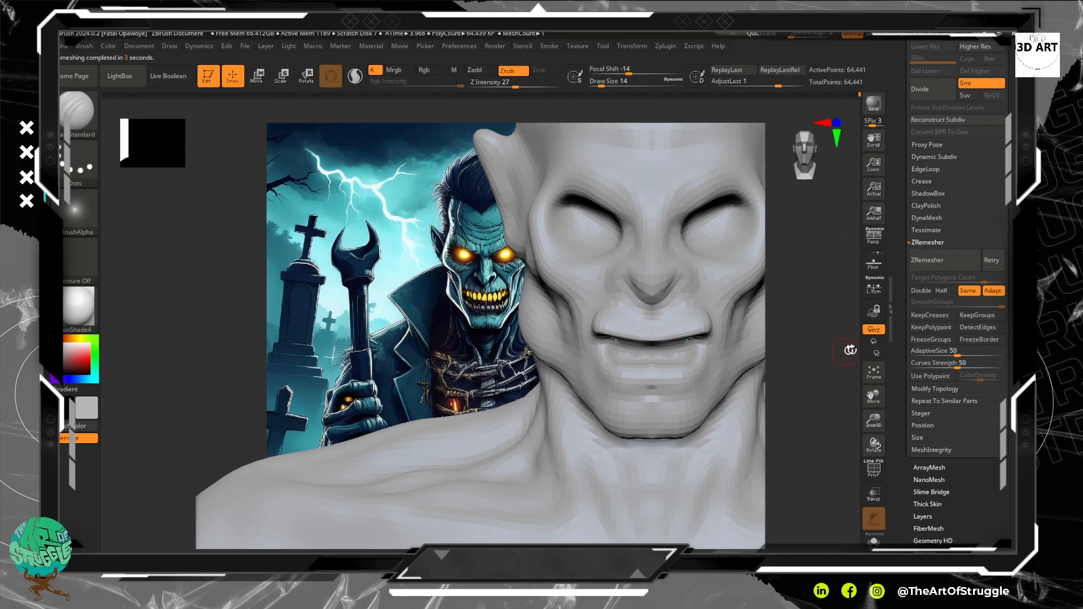
key(ctrl)
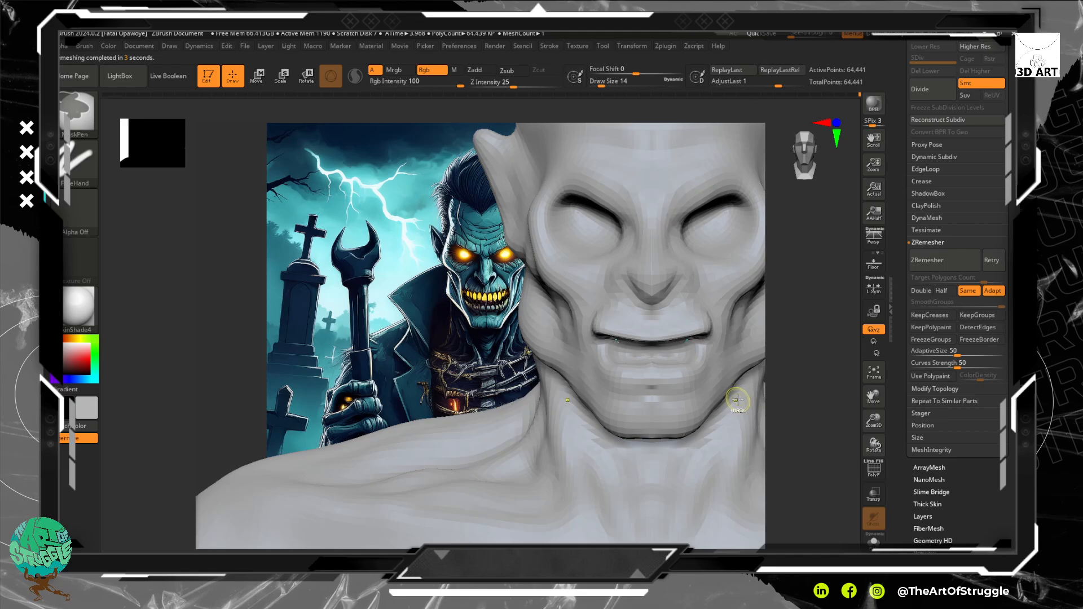
key(ctrl+z)
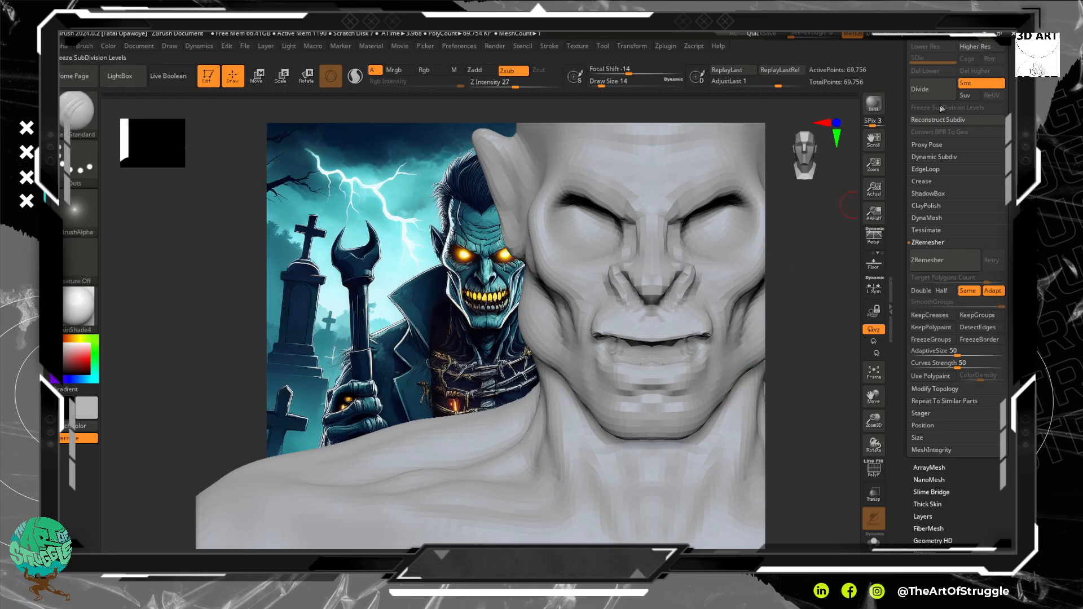
Subdivide the sculpt once and remesh it with ZRemesher at the same polygon count.
click(939, 90)
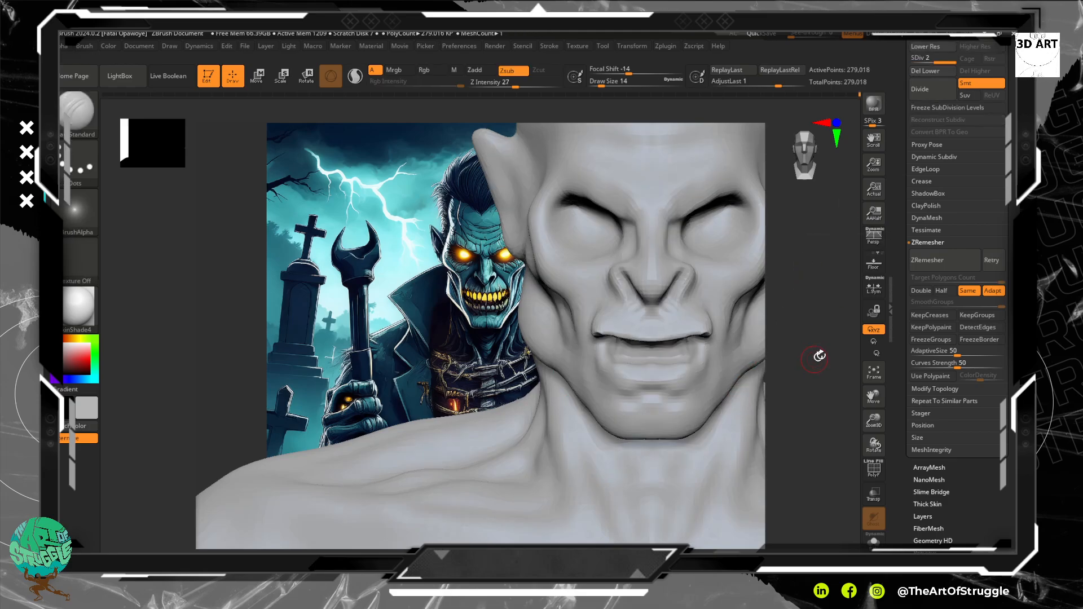
click(949, 261)
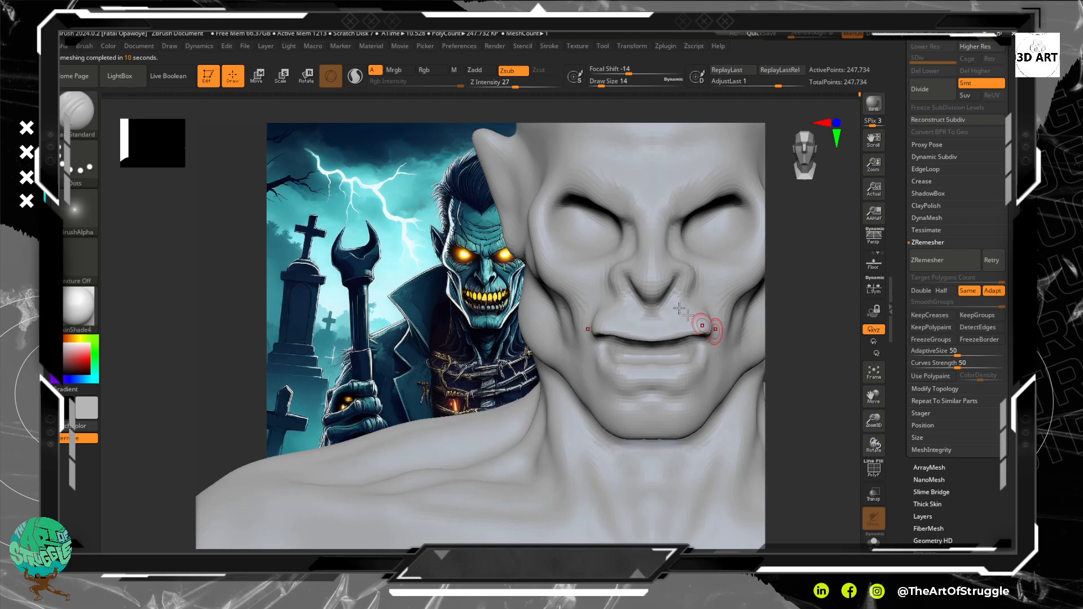
Reshape the upper lip in side profile with the Move brush at draw size 34.
key(b)
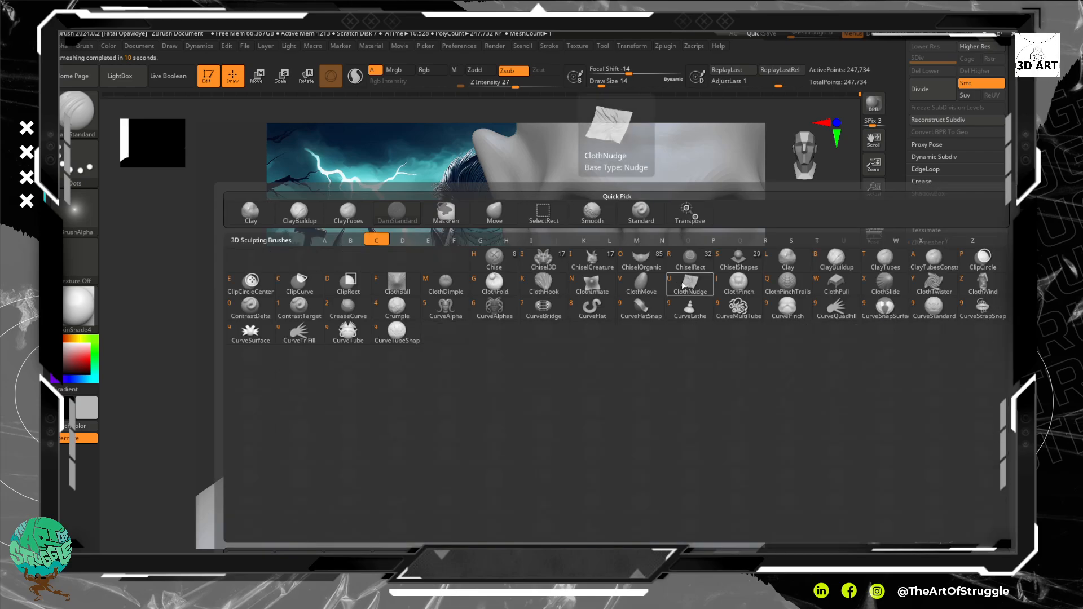
key(c)
key(t)
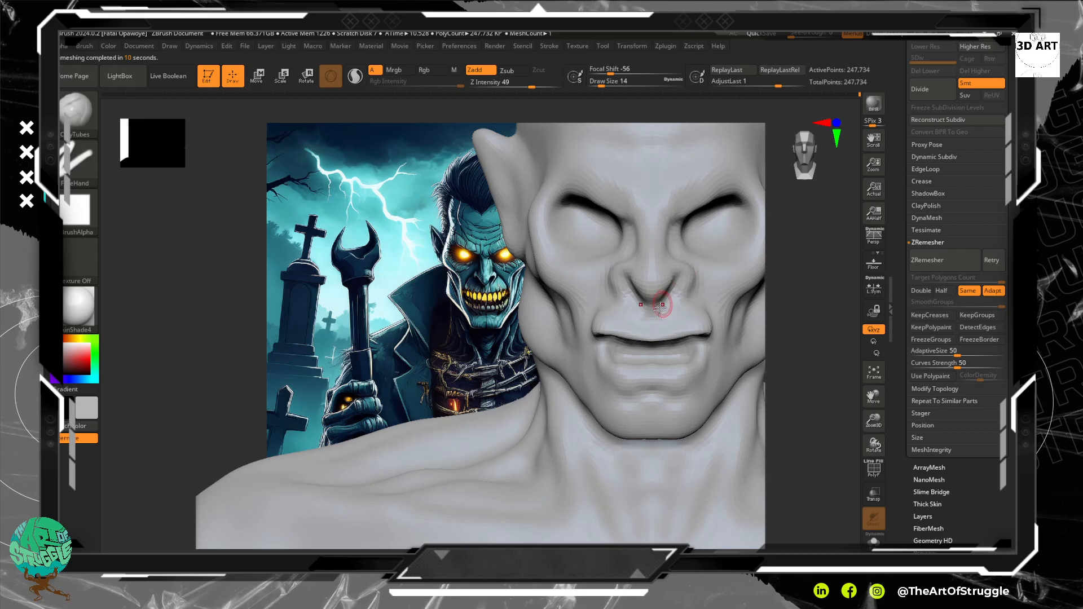
drag(836, 389, 790, 390)
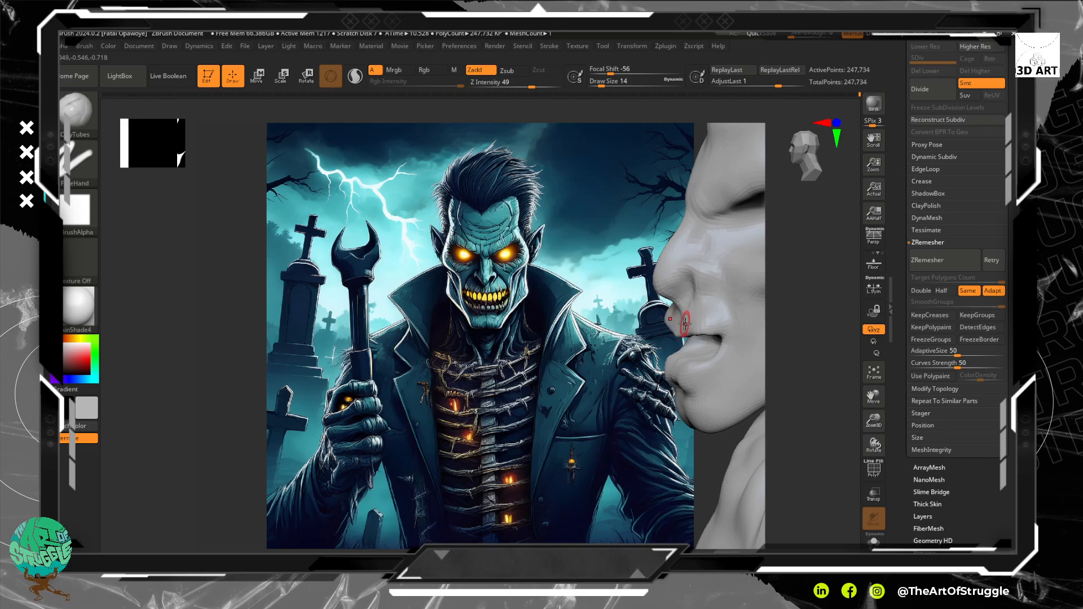
key(b)
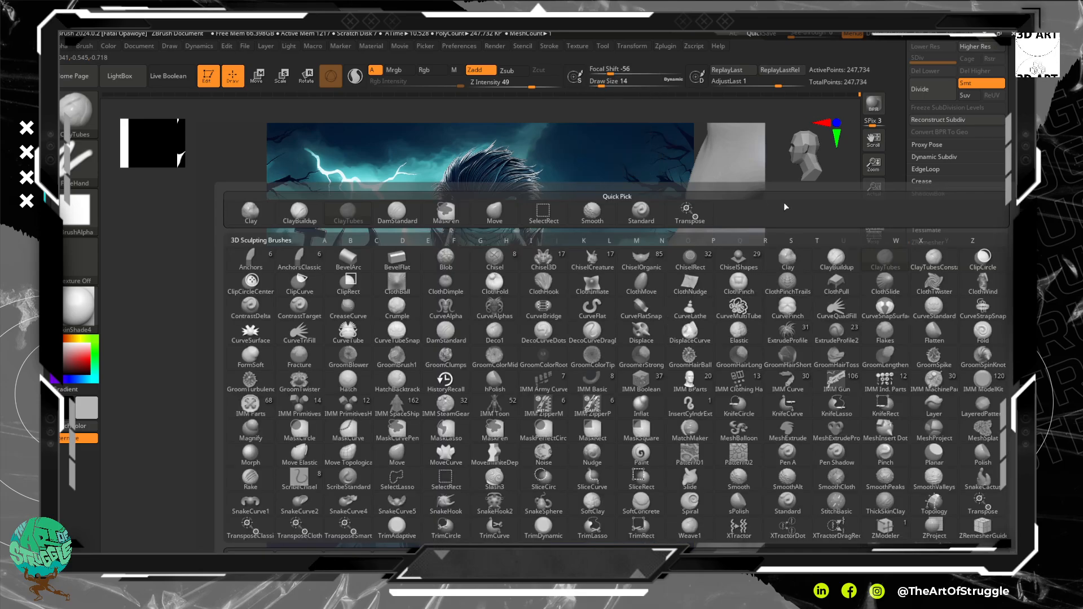
key(b)
key(m)
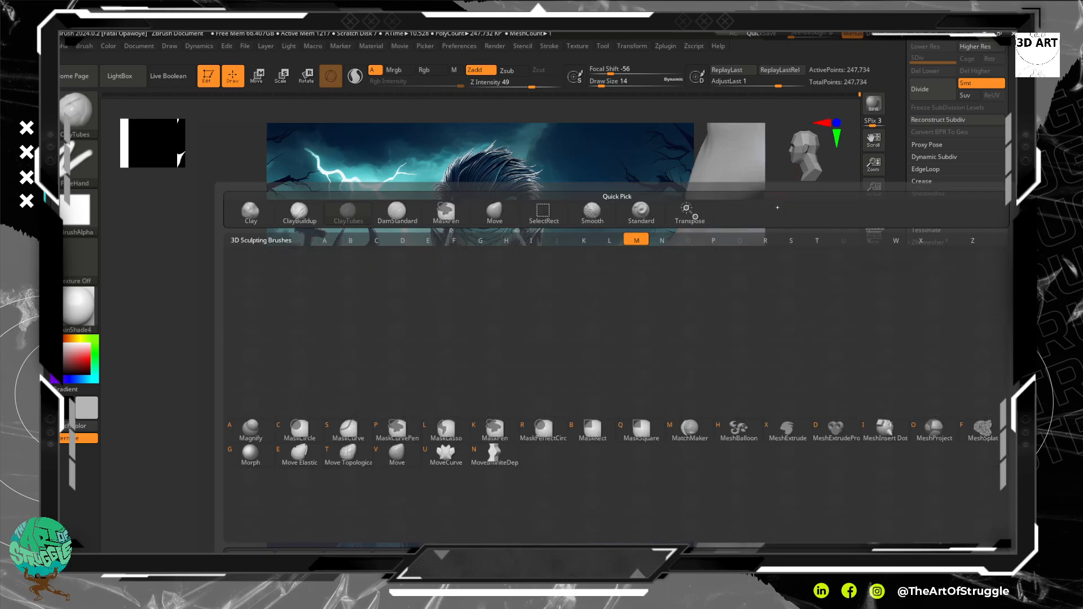
key(v)
key(bracketright)
key(bracketright)
drag(682, 318, 679, 326)
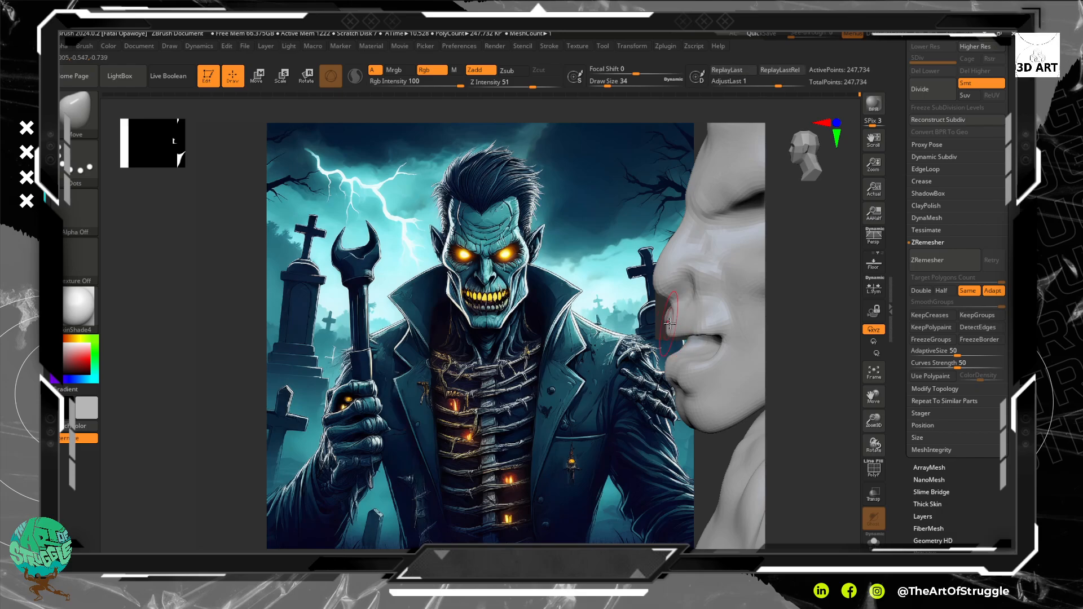
drag(686, 321, 689, 325)
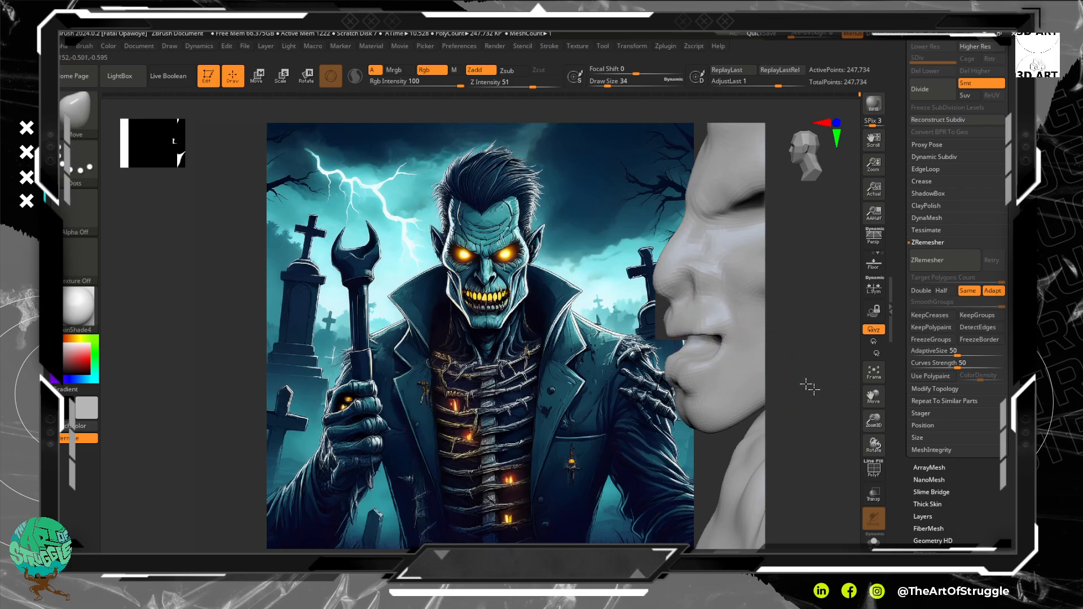
Open the mouth gap and reshape the lower lip and chin in profile with the Move brush, enlarging it to draw size 70.
drag(811, 388, 750, 366)
mouse_move(695, 327)
mouse_down()
mouse_move(689, 363)
mouse_move(673, 366)
mouse_up()
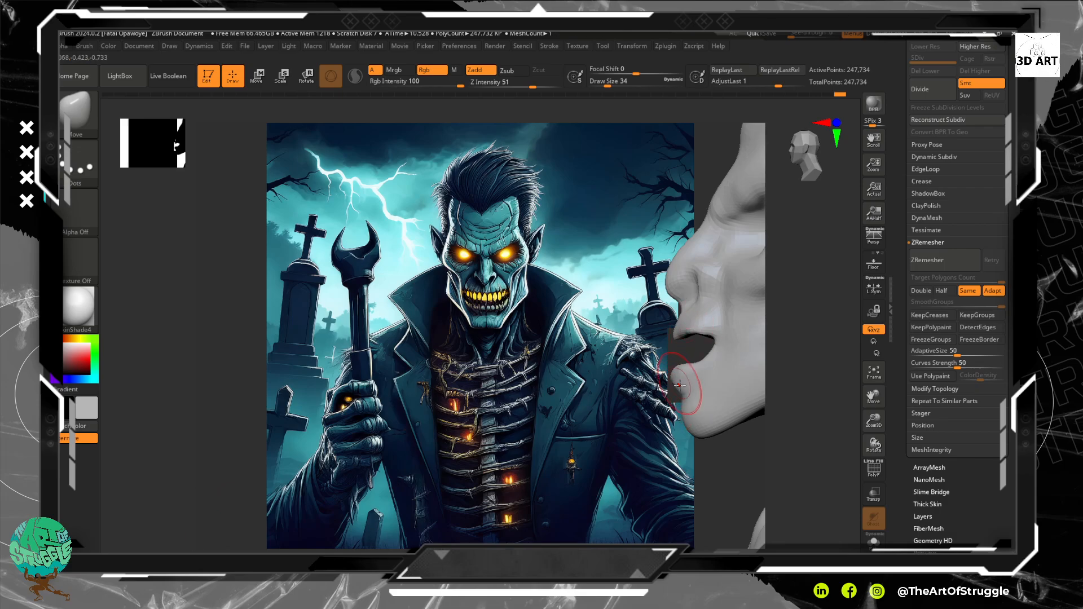
key(bracketright)
key(bracketright)
key(bracketright)
key(bracketright)
key(bracketright)
drag(679, 397, 681, 402)
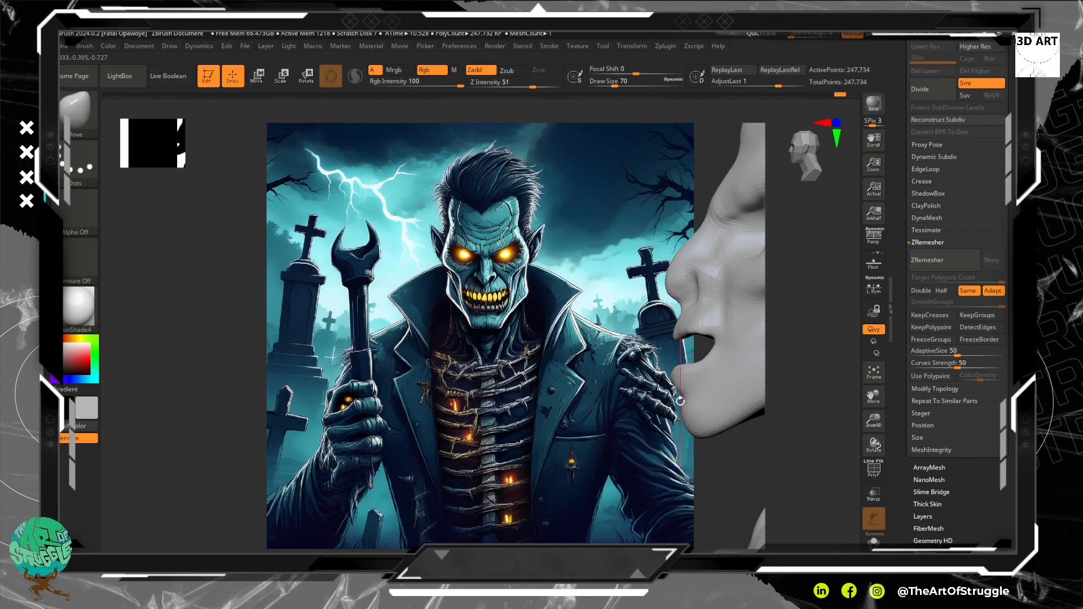
drag(684, 399, 710, 395)
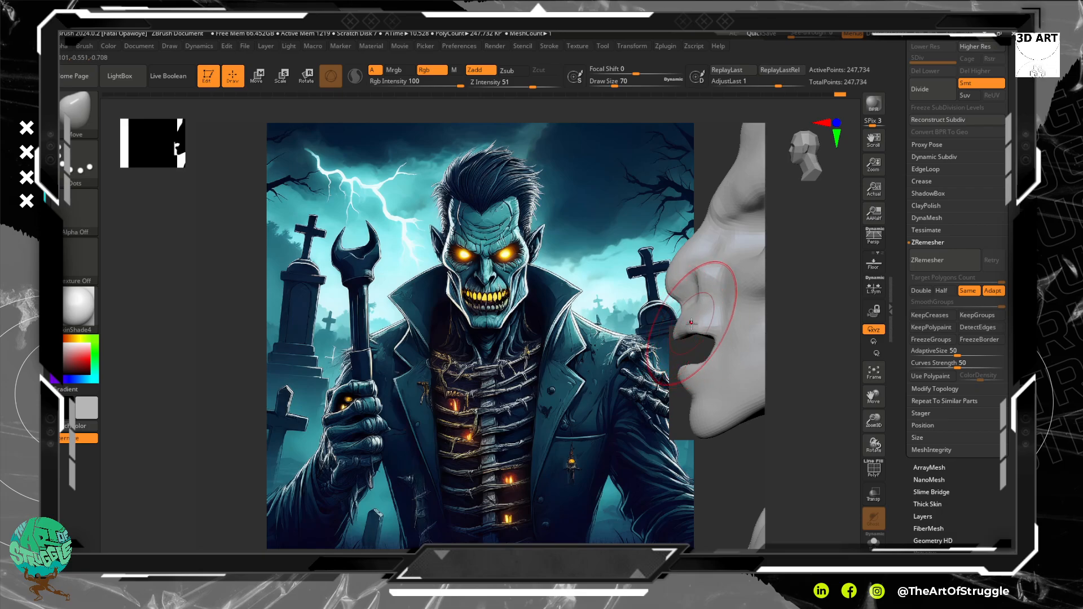
Refine the upper lip edge and pull the nose tip forward with the Move brush at draw size 22.
key(bracketleft)
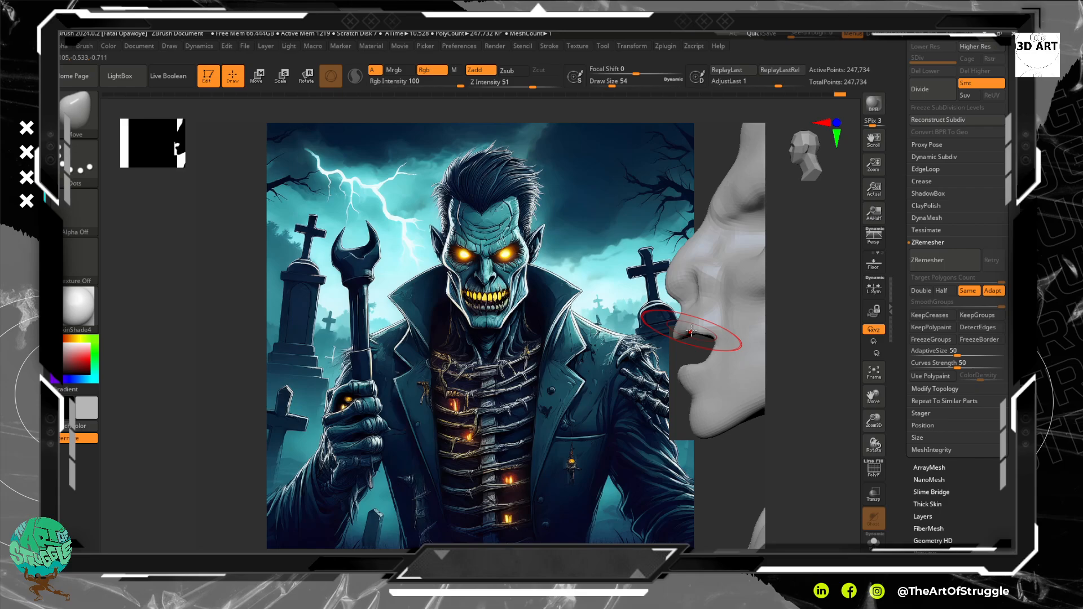
key(bracketleft)
key(bracketleft)
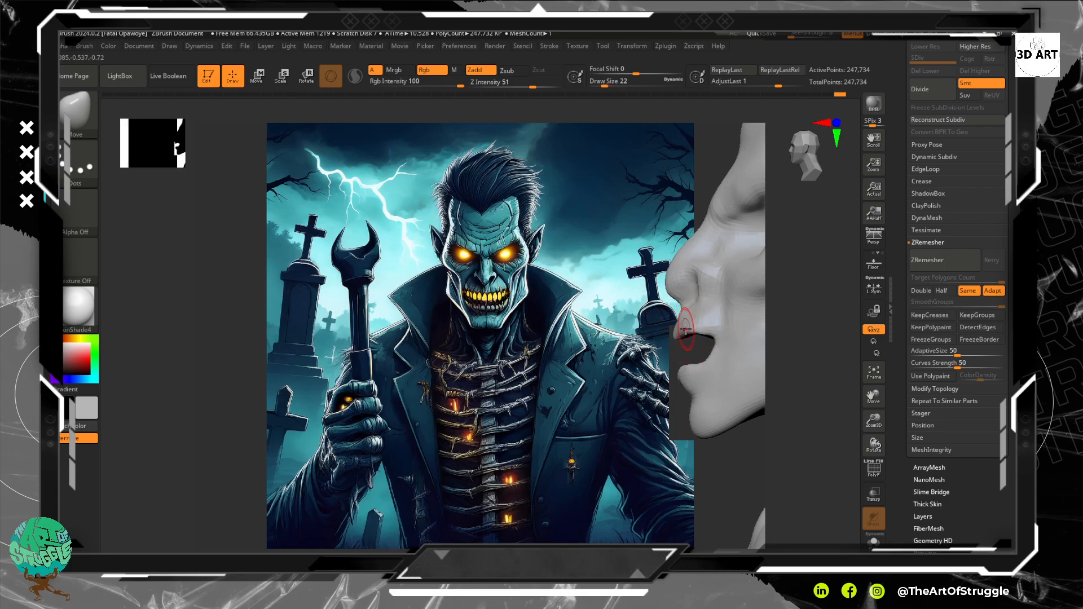
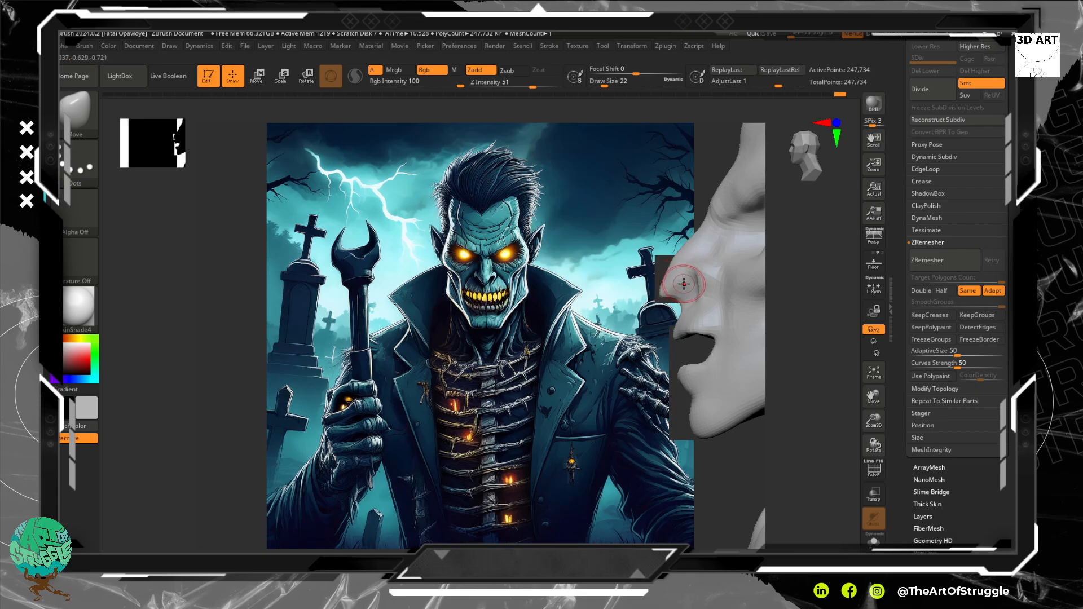
Build up the nostril wing with the ClayTubes brush at draw size 14 and smooth the added volume.
key(b)
key(t)
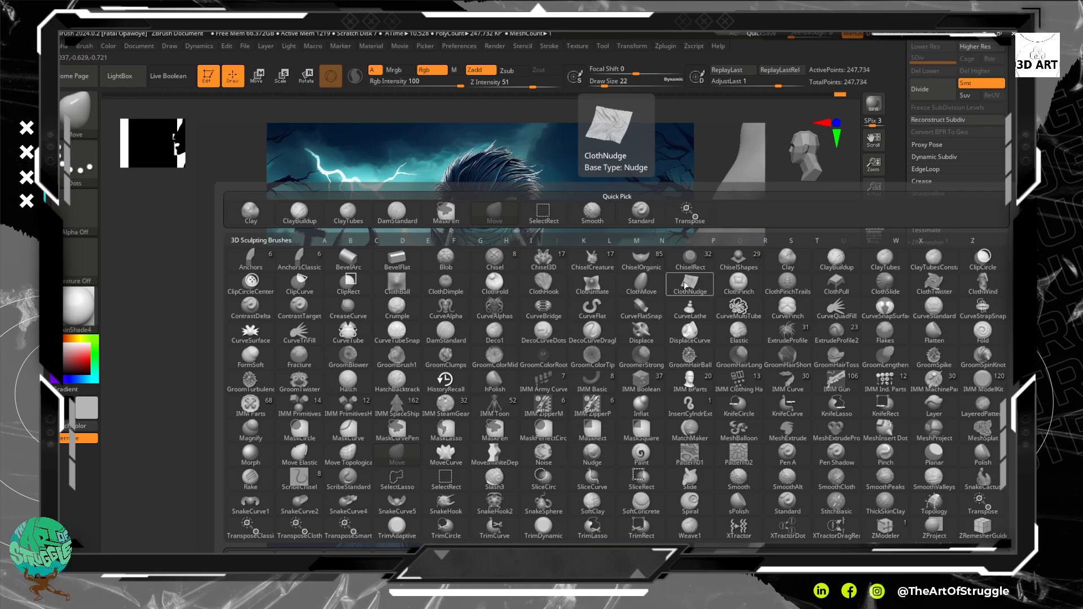
key(b)
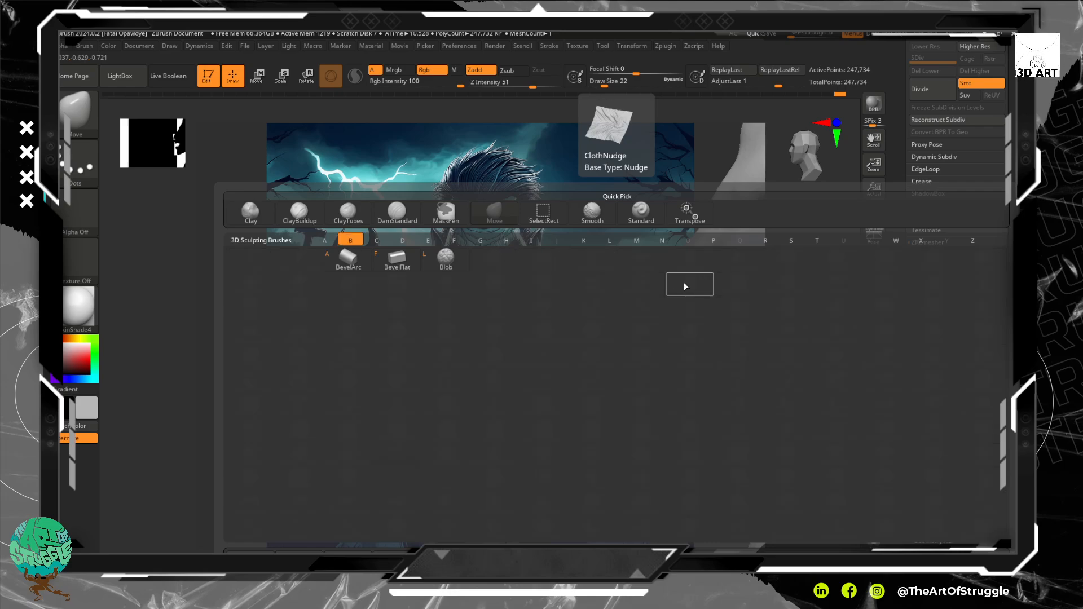
key(c)
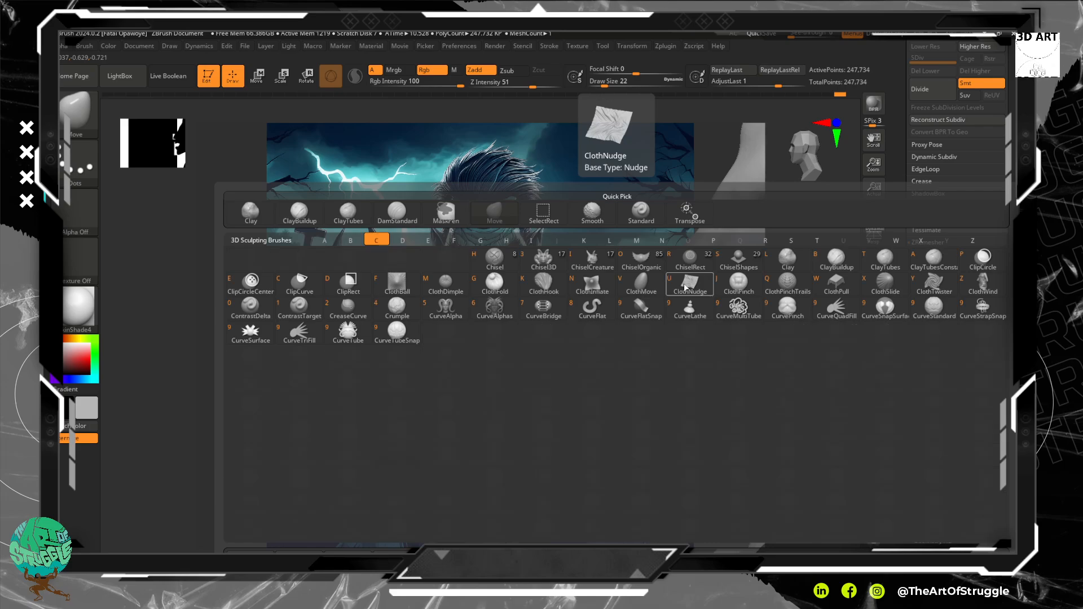
key(t)
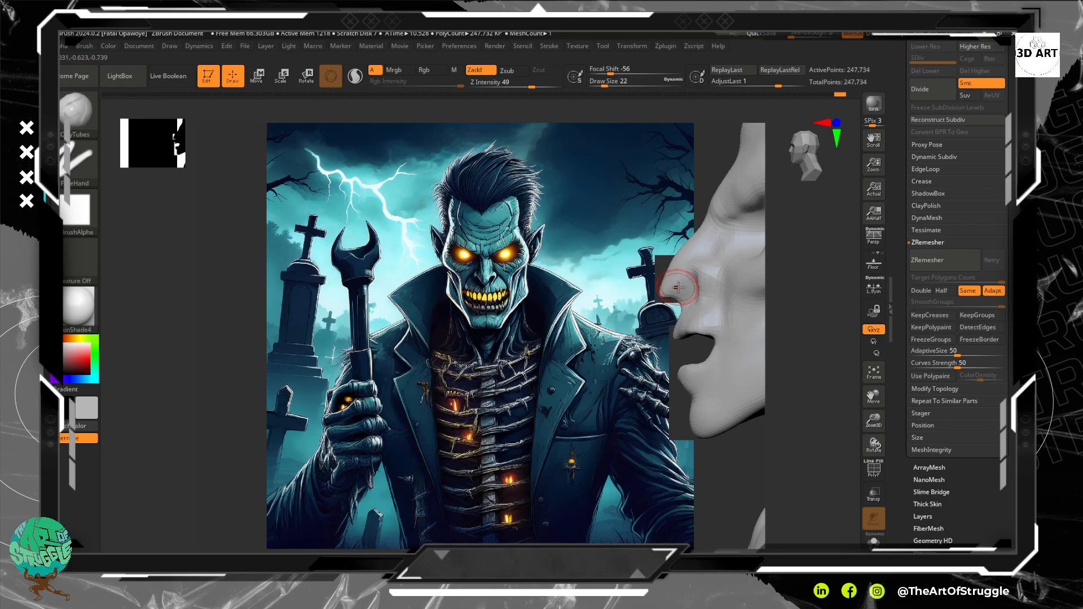
key(bracketleft)
key(bracketleft)
key(bracketleft)
drag(677, 286, 688, 275)
drag(704, 287, 708, 290)
drag(694, 281, 700, 287)
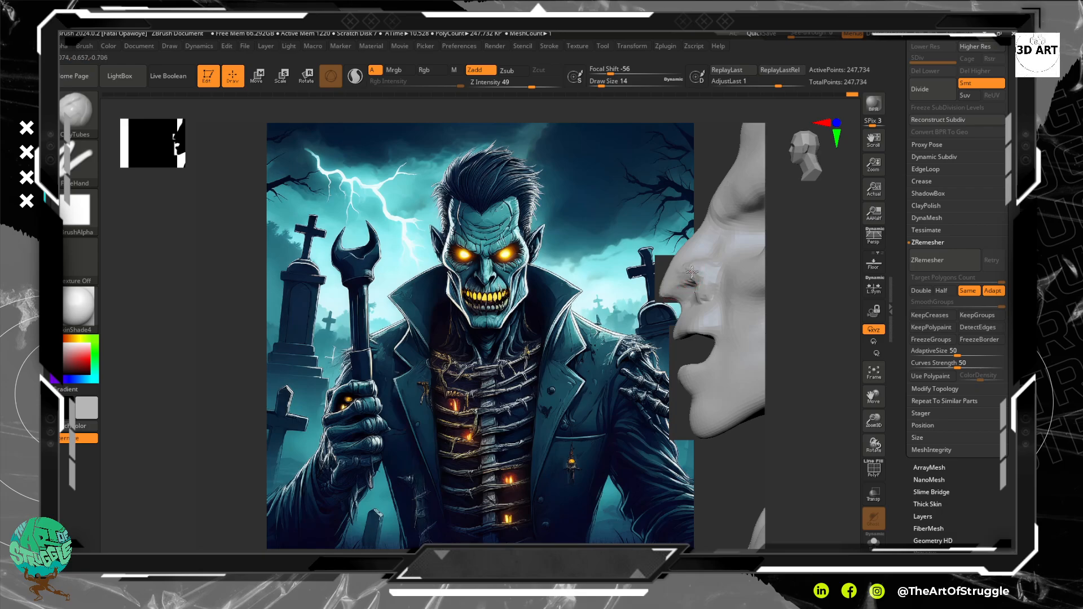
mouse_move(667, 291)
mouse_down()
mouse_move(702, 291)
mouse_move(710, 276)
mouse_move(684, 281)
mouse_up()
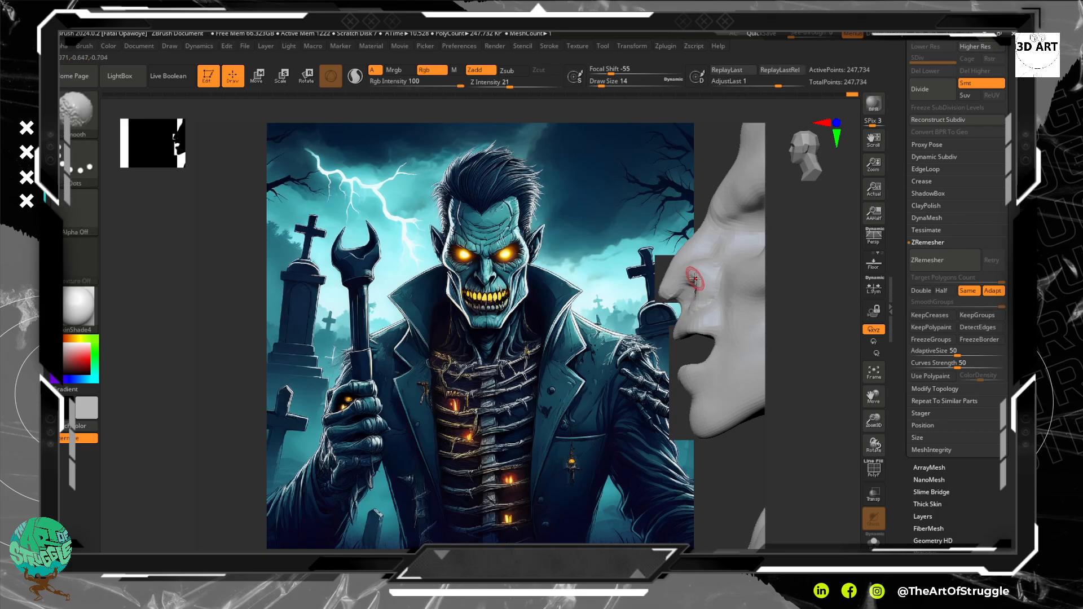
shift+drag(699, 289, 674, 281)
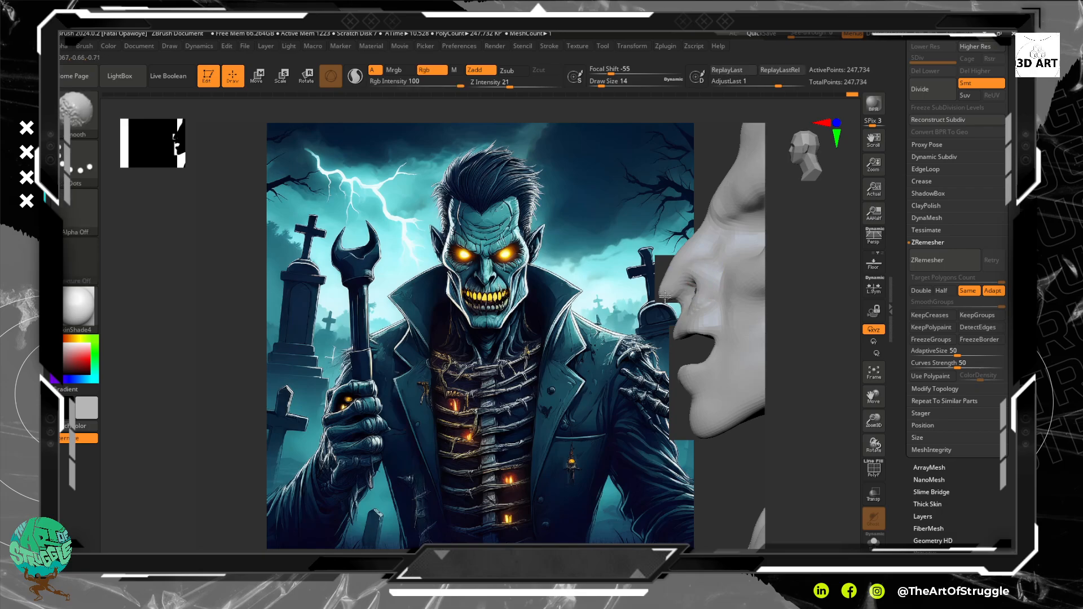
Carve the creases around the nostrils and beneath the nose with DamStandard at draw size 14, smoothing the adjoining cheeks.
drag(549, 295, 653, 283)
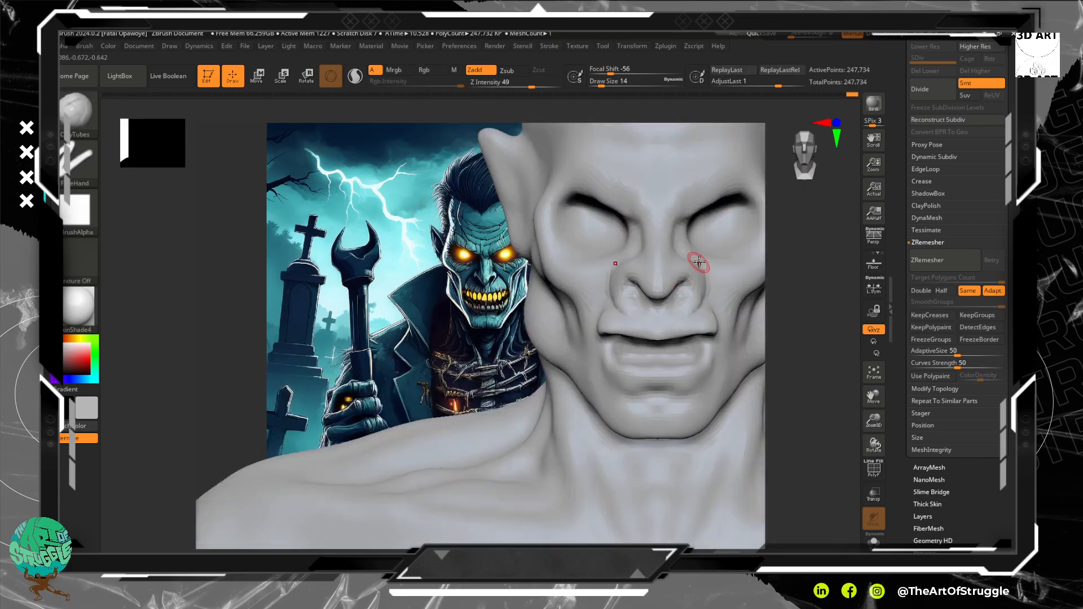
key(b)
key(s)
key(t)
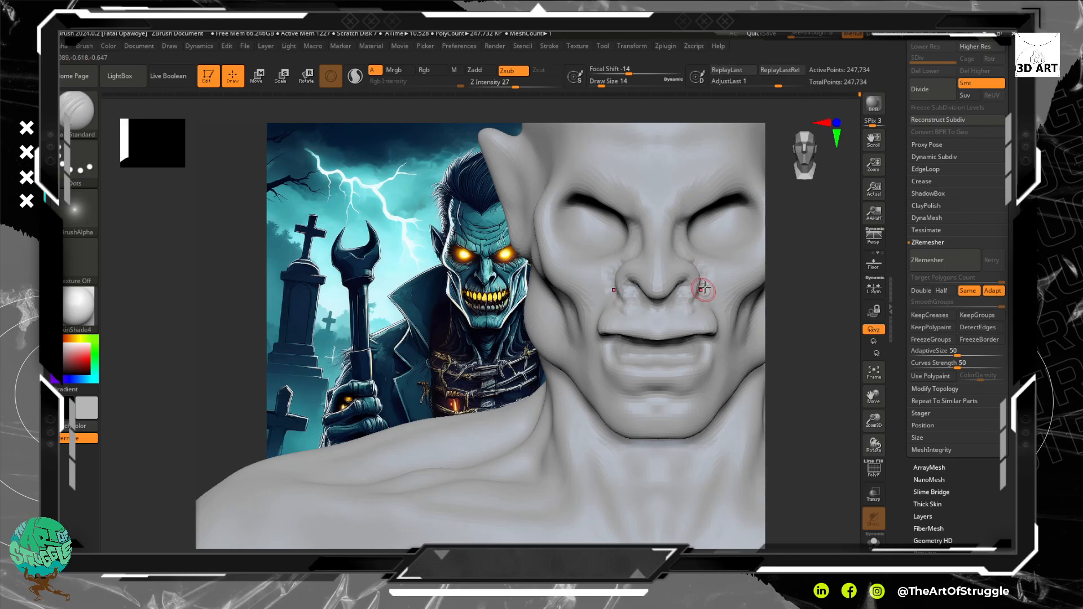
shift+drag(691, 297, 689, 308)
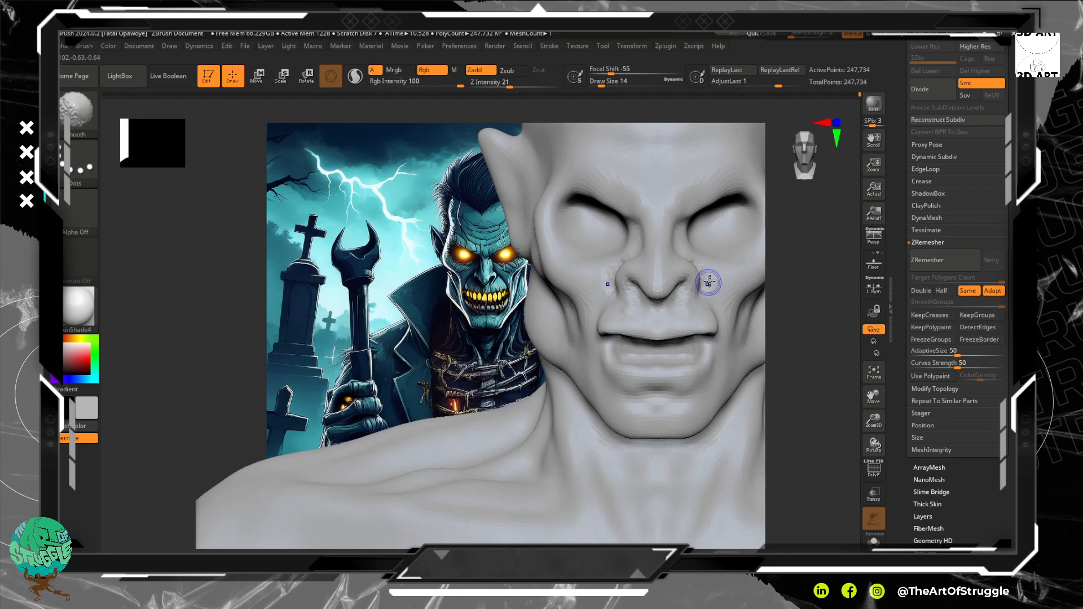
key(alt)
mouse_move(706, 291)
mouse_down()
mouse_move(719, 311)
mouse_move(717, 357)
mouse_move(706, 281)
mouse_move(720, 351)
mouse_move(723, 303)
mouse_move(723, 317)
mouse_up()
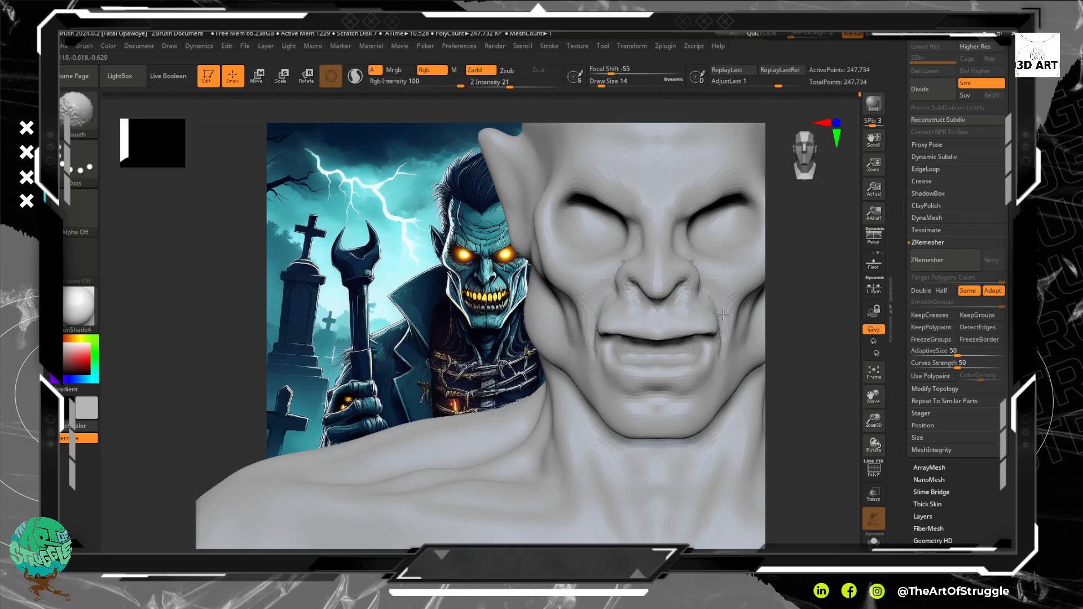
shift+click(725, 317)
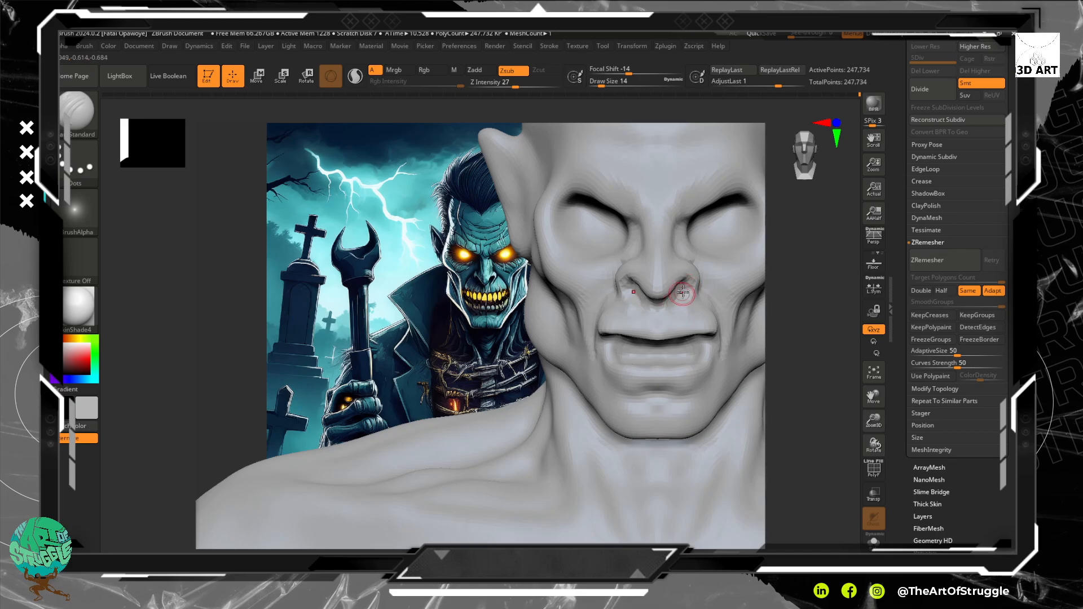
mouse_move(672, 297)
mouse_down()
mouse_move(660, 330)
mouse_move(659, 312)
mouse_up()
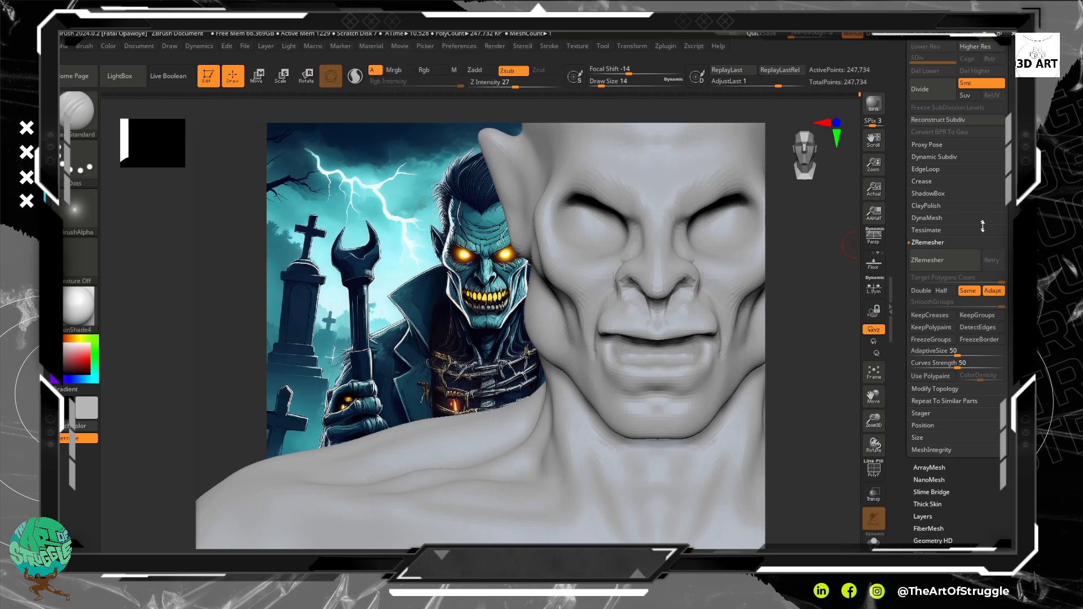
drag(1009, 230, 1003, 285)
click(924, 158)
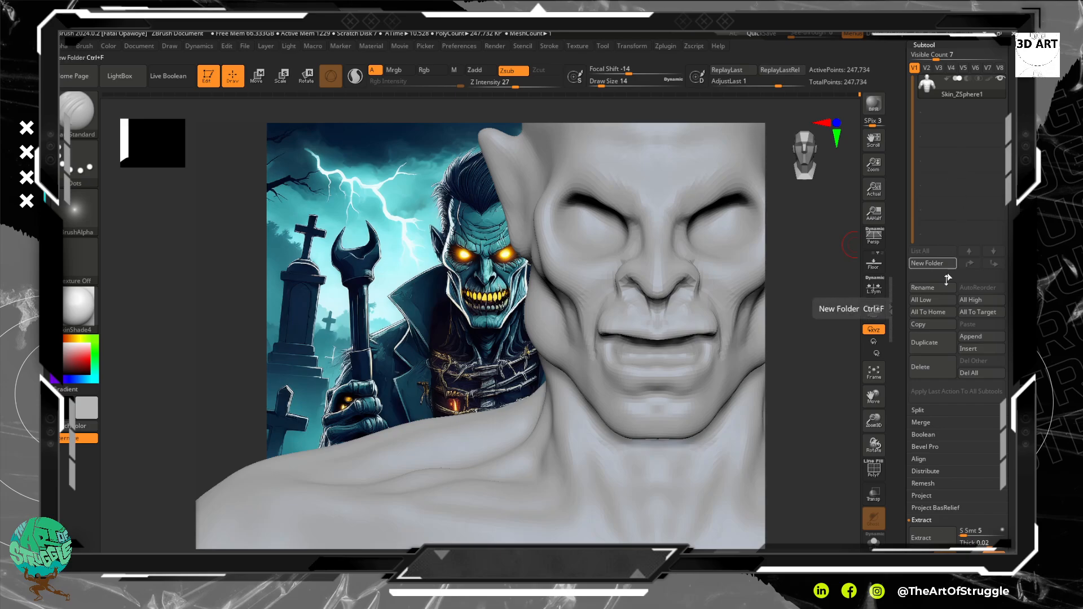
click(120, 75)
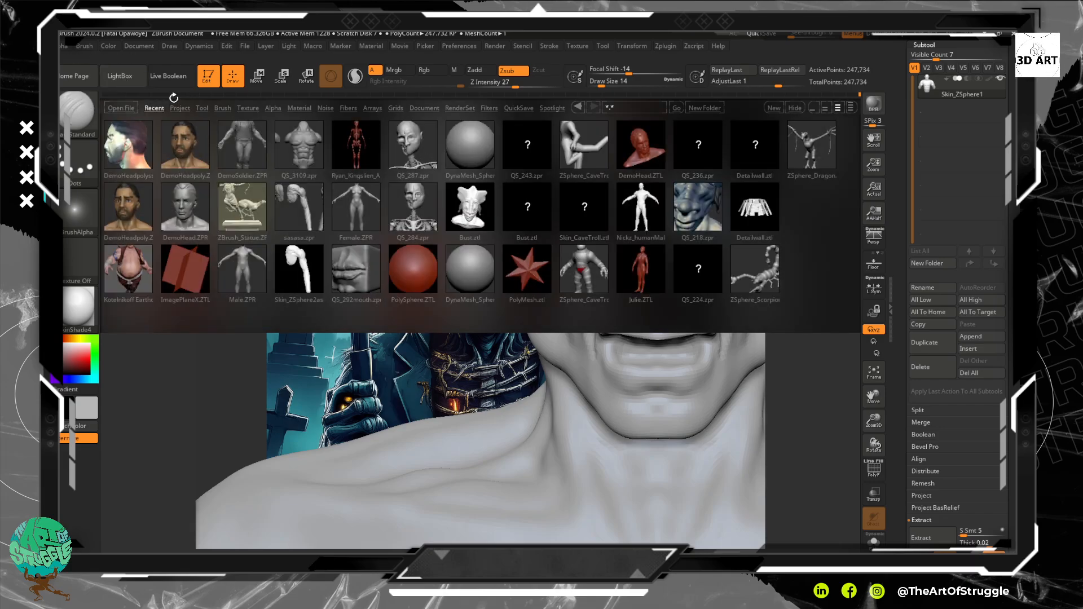
click(130, 78)
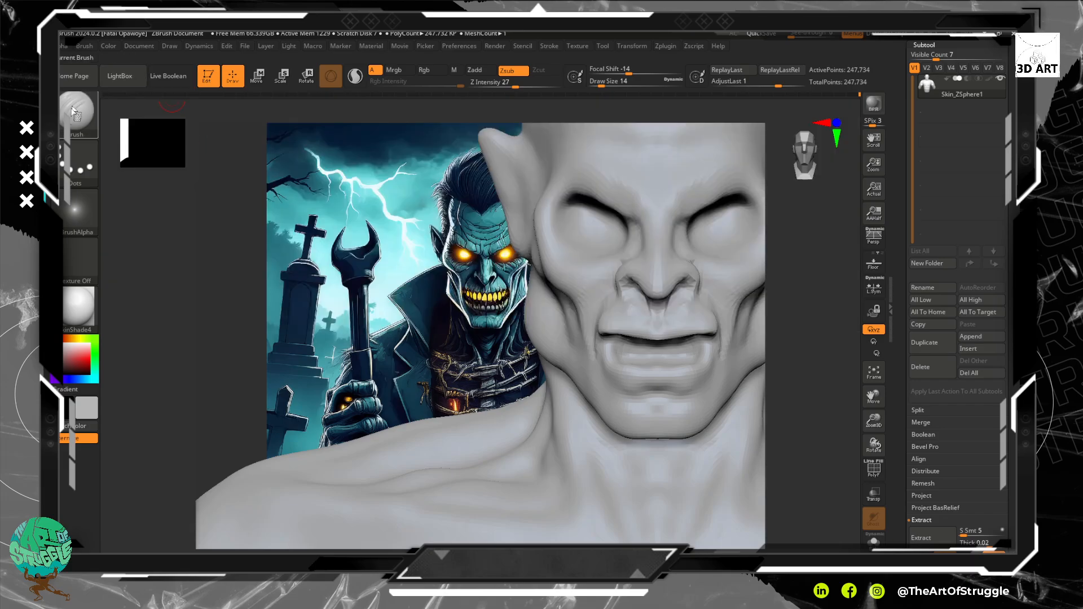
Choose the IMM BParts insert-mesh brush and browse its body parts.
key(b)
key(i)
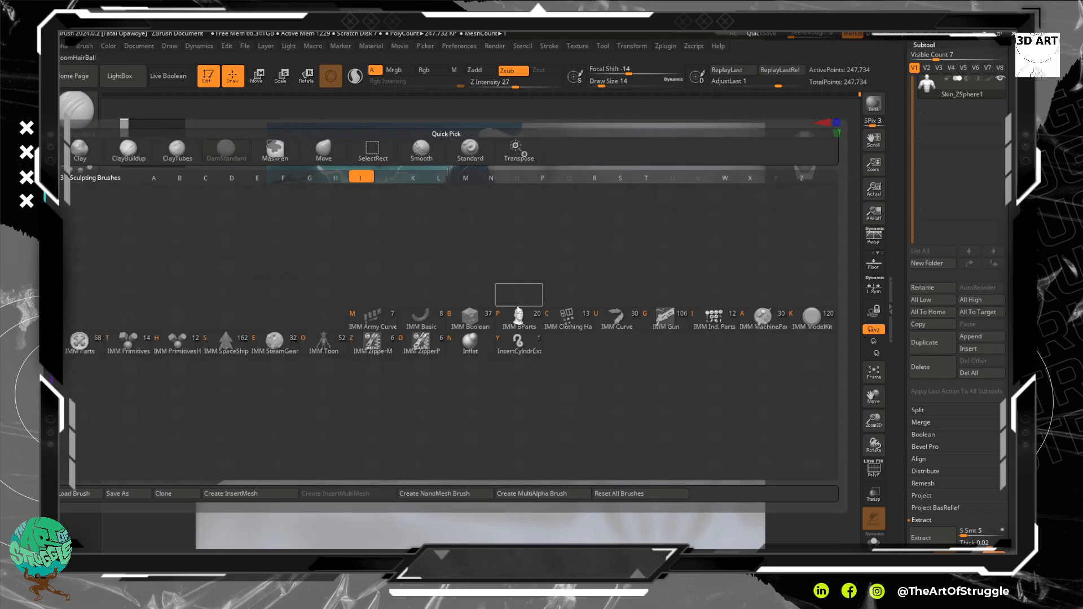
mouse_move(518, 320)
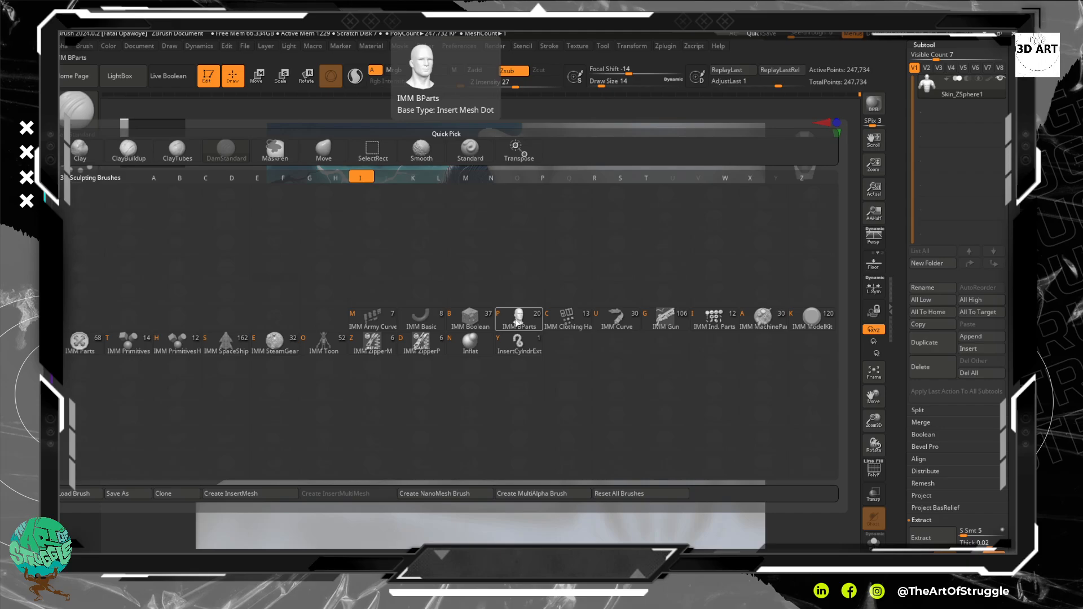
click(518, 320)
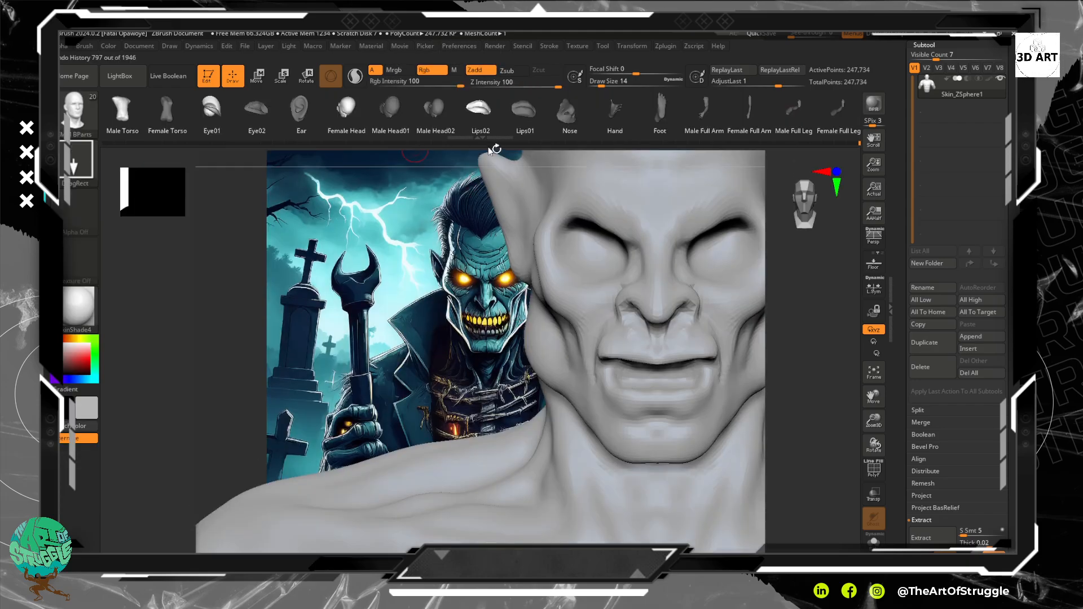
mouse_move(646, 134)
mouse_down()
mouse_move(313, 111)
mouse_move(776, 144)
mouse_move(398, 115)
mouse_move(655, 120)
mouse_up()
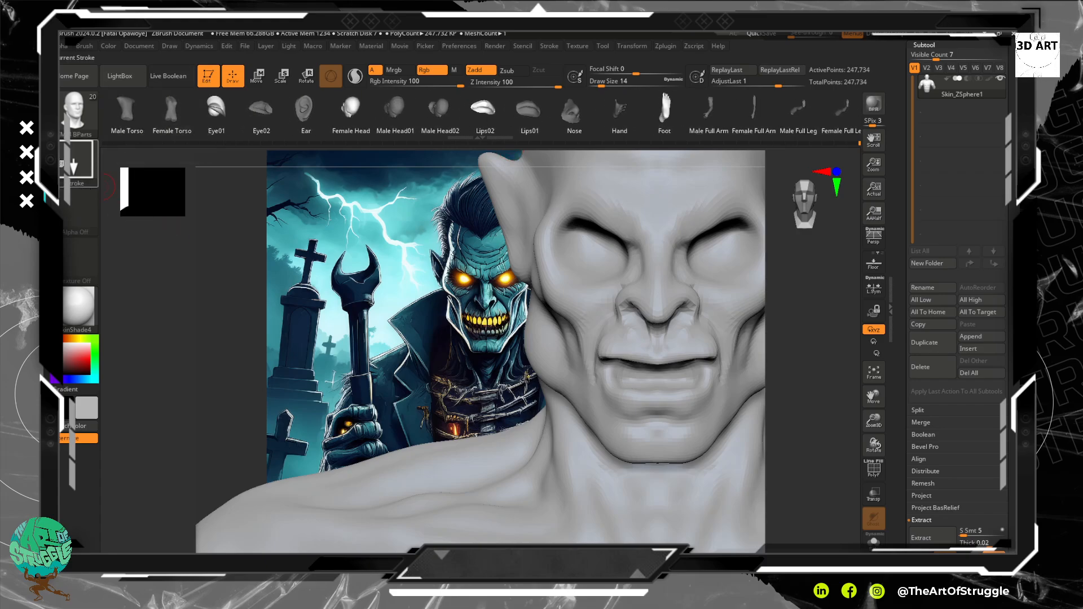
Browse the sculpting brushes and switch from the insert-mesh brush to ClayTubes.
click(79, 119)
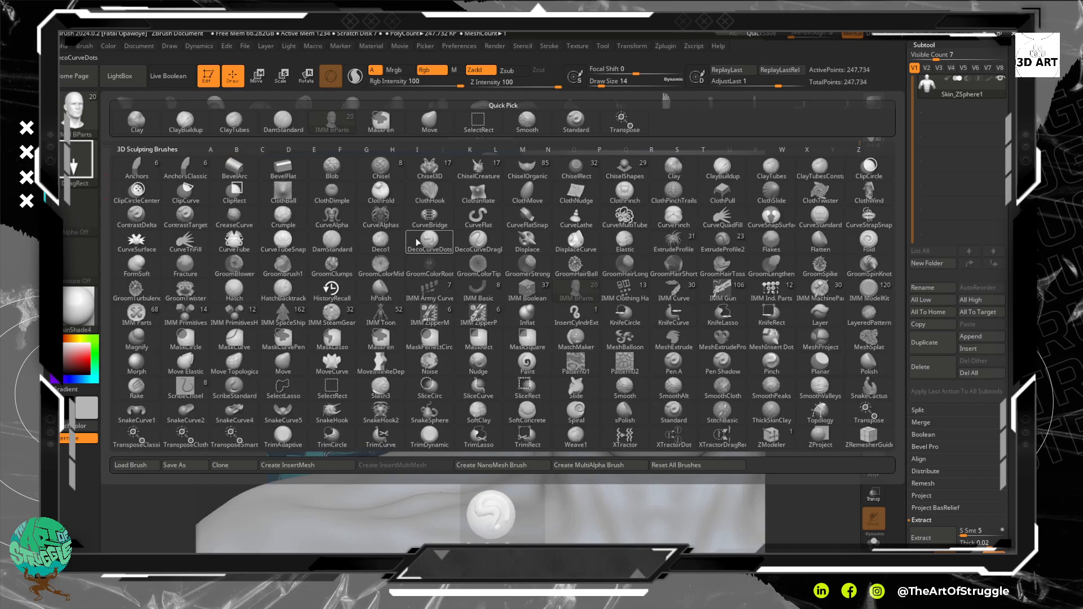
key(i)
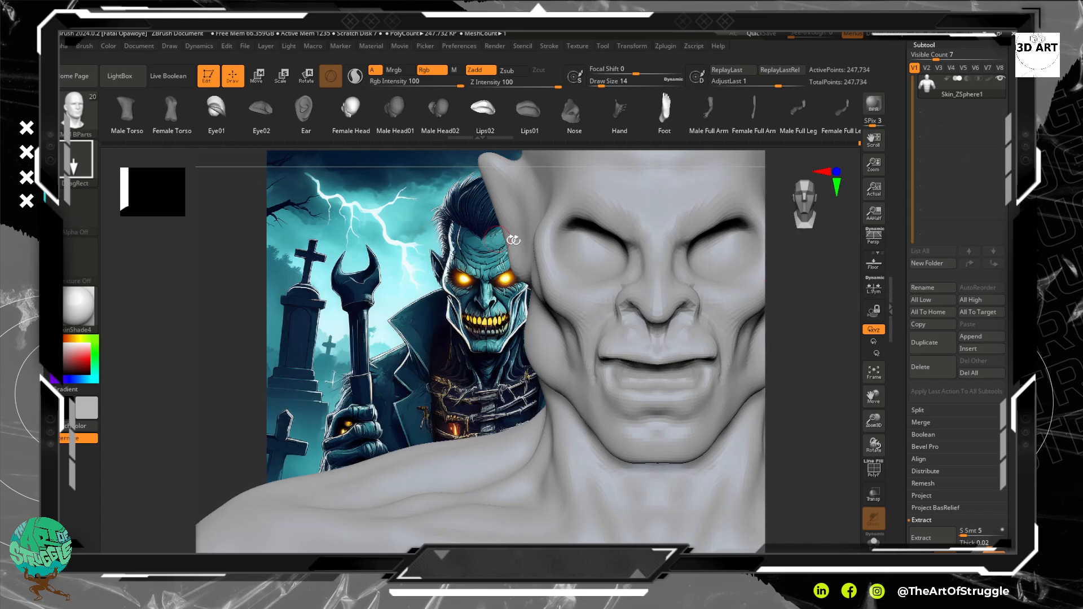
key(b)
key(c)
key(t)
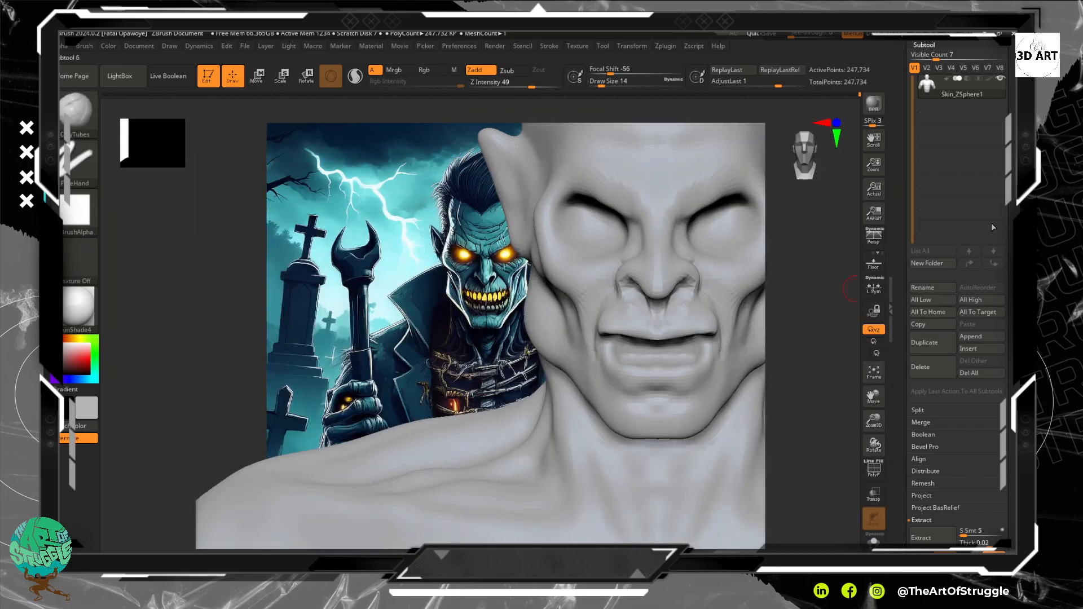
Append a Sphere3D as a new subtool, select it and bring the whole sphere into view.
click(957, 335)
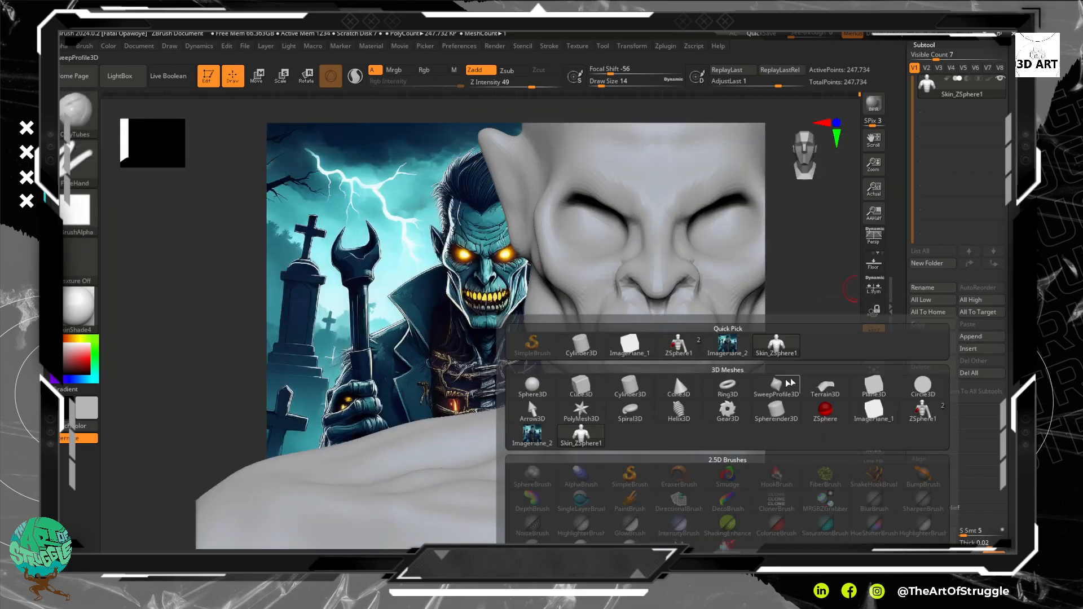
click(532, 388)
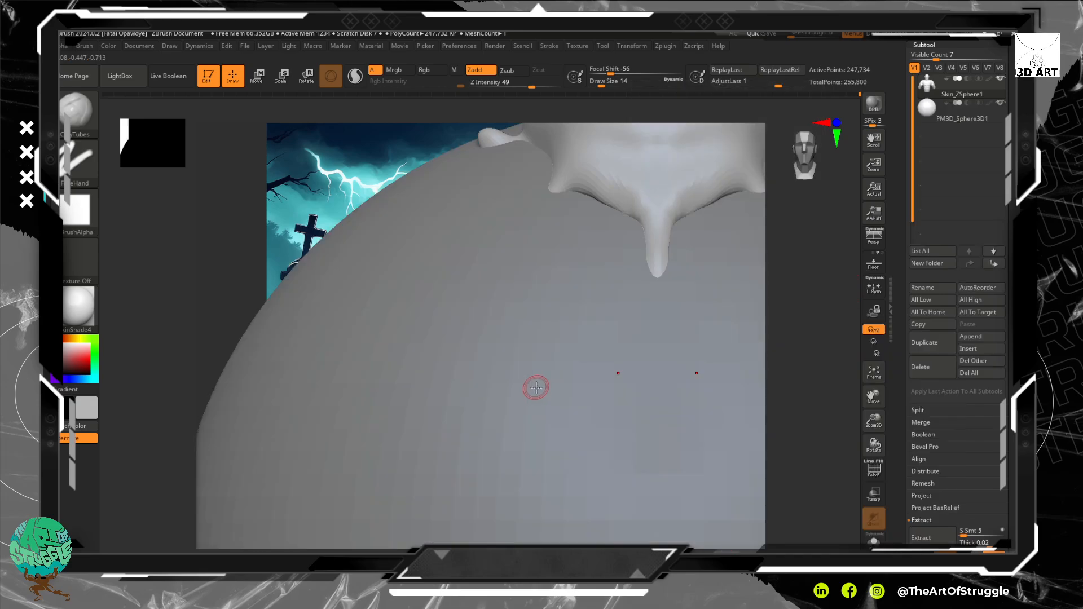
click(954, 116)
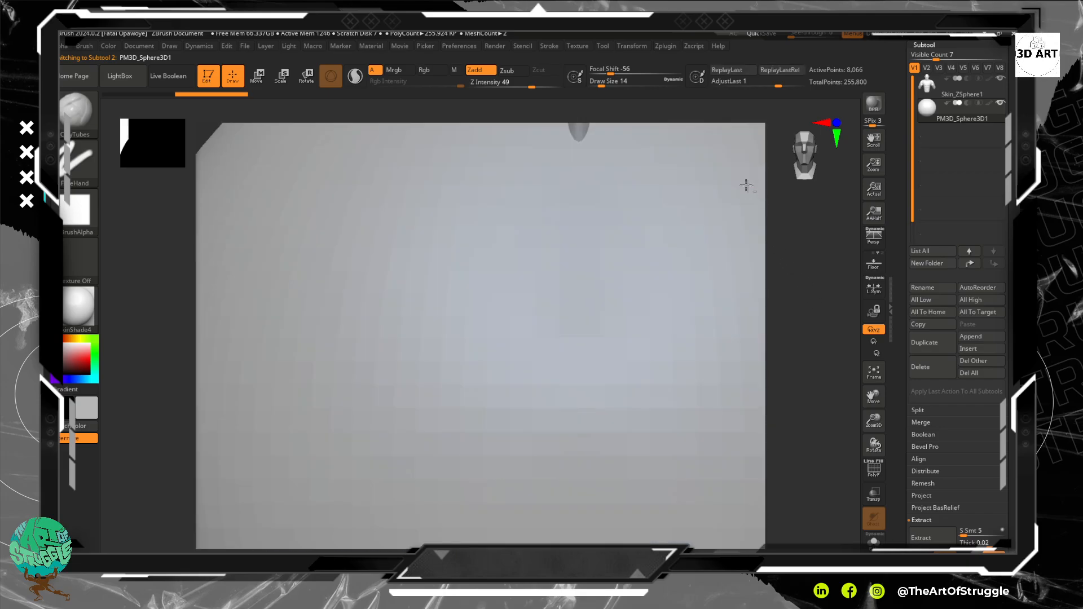
ctrl+right_drag(749, 237, 746, 197)
mouse_move(745, 197)
mouse_down()
mouse_move(726, 281)
mouse_move(773, 271)
mouse_move(674, 268)
mouse_up()
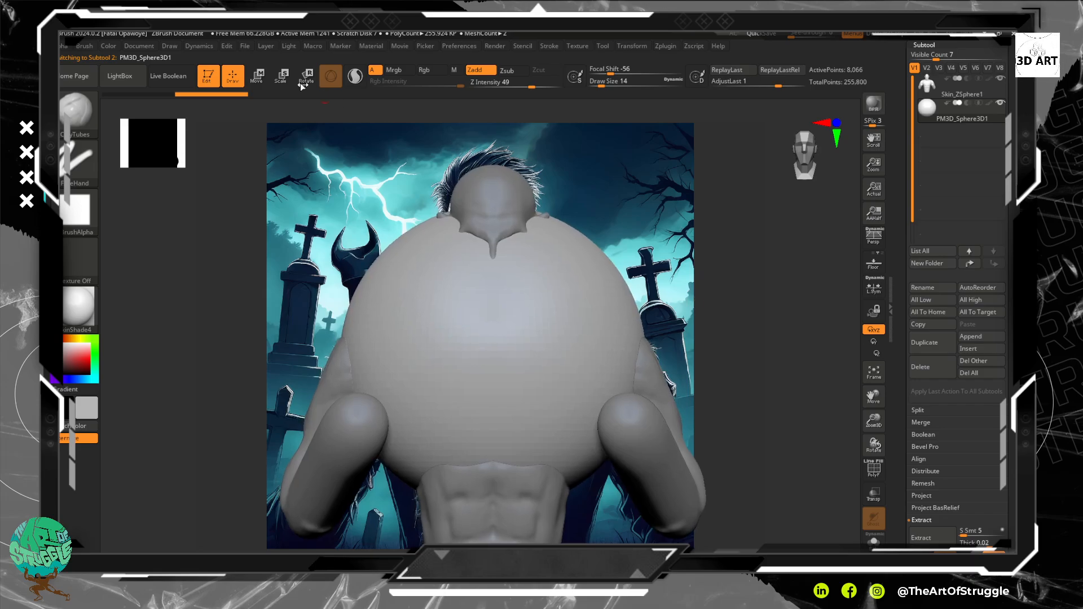
Scale the oversized sphere down with the gizmo until it fits inside the character's torso.
key(w)
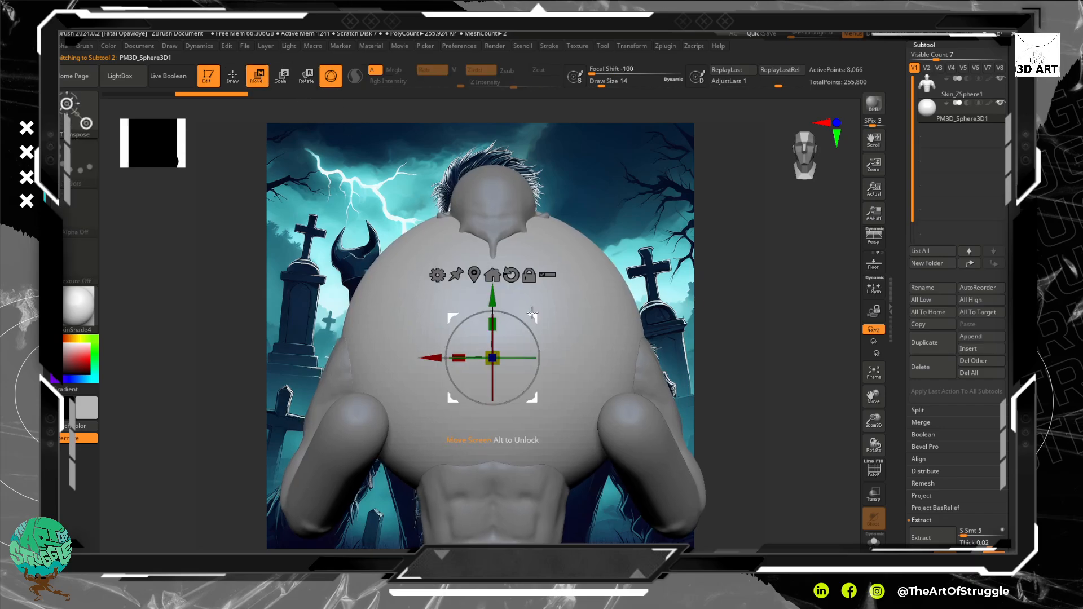
mouse_move(533, 312)
mouse_down()
mouse_move(520, 334)
mouse_move(533, 312)
mouse_up()
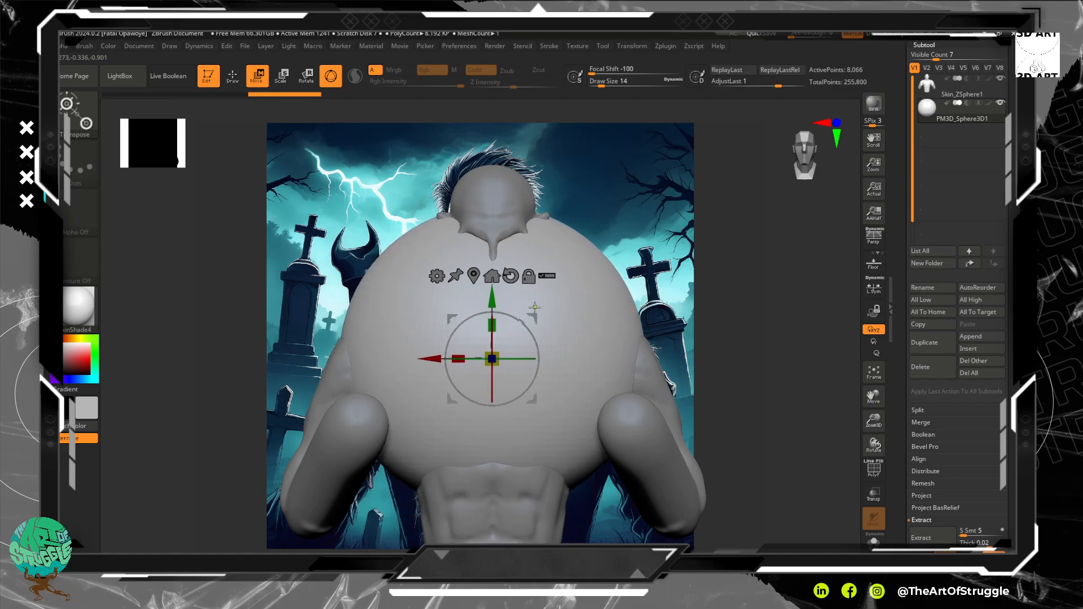
key(ctrl+z)
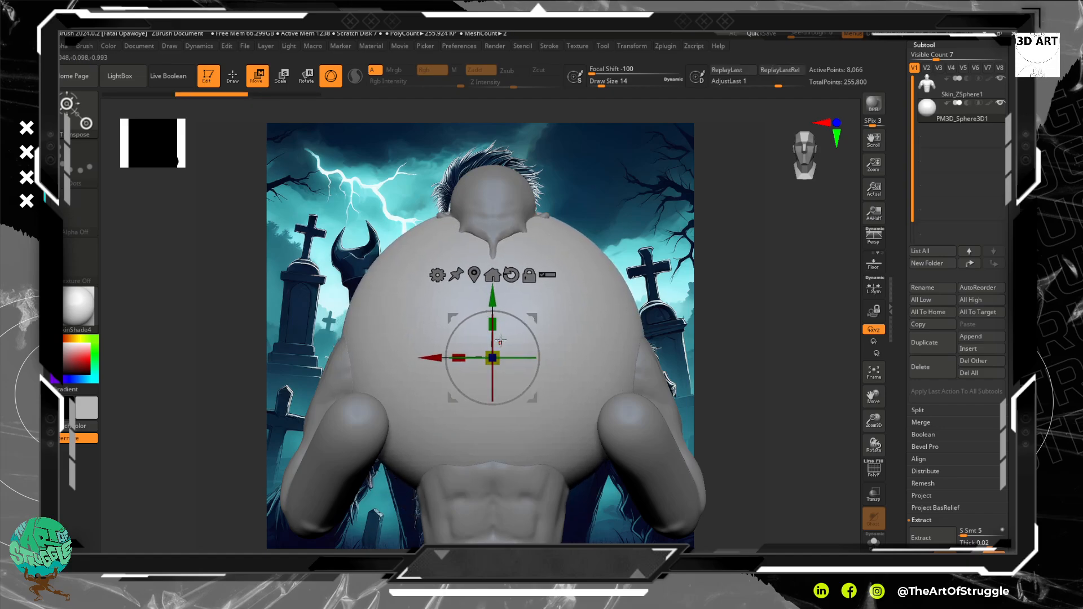
key(e)
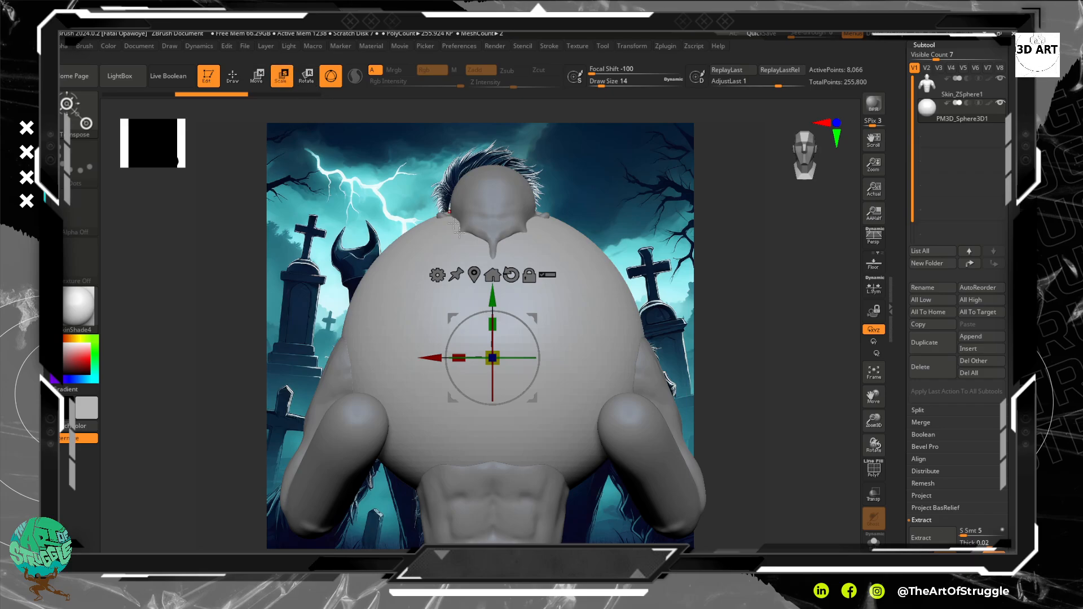
drag(532, 319, 473, 444)
key(ctrl+z)
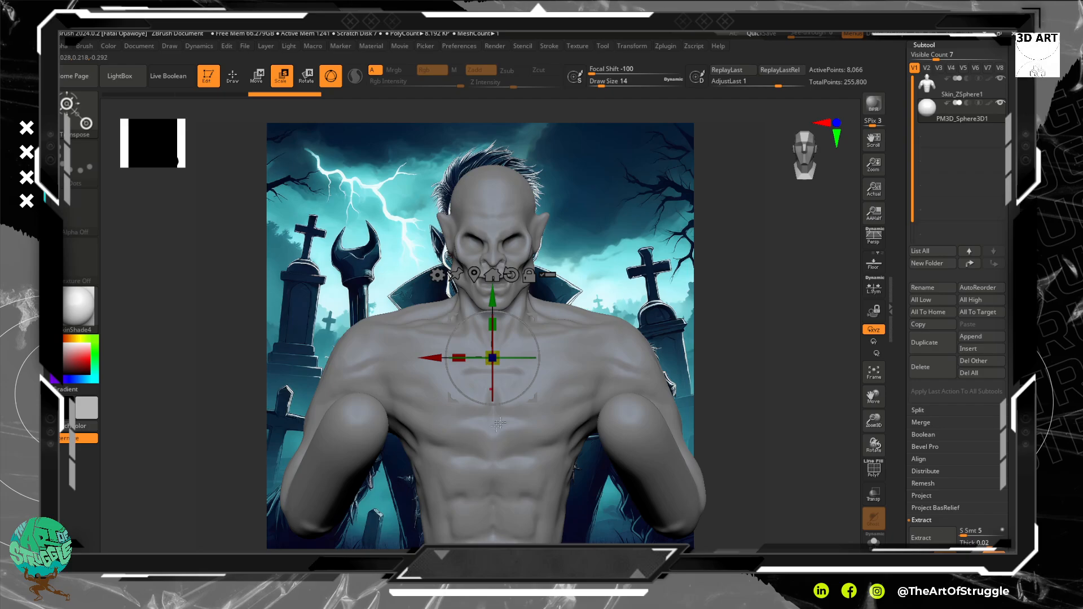
From a side view, move the sphere forward and up to eye level and shrink it further.
drag(724, 332, 685, 343)
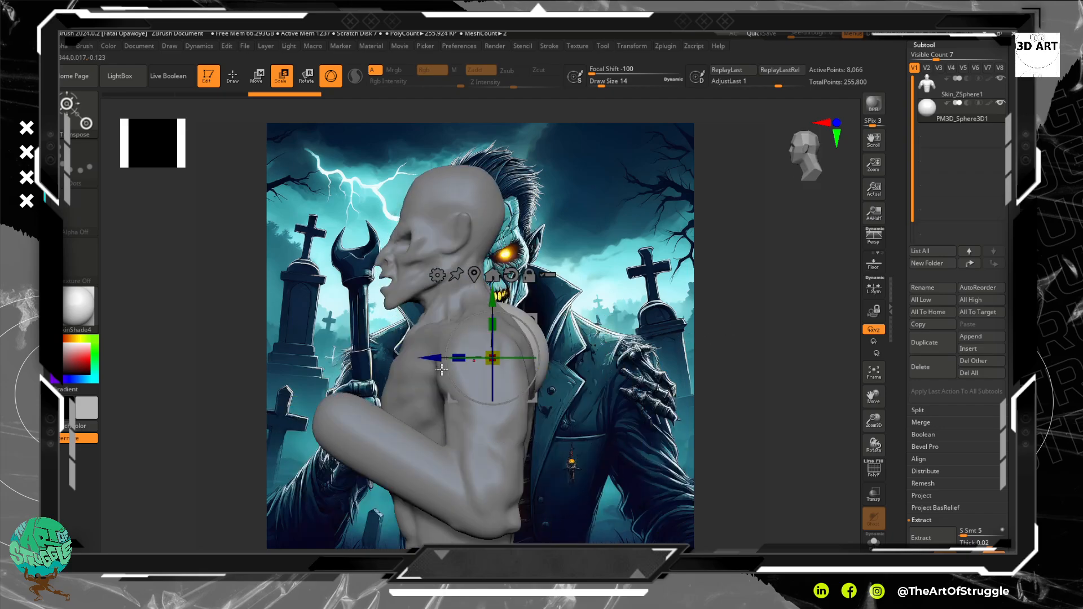
drag(437, 357, 361, 357)
drag(415, 292, 415, 194)
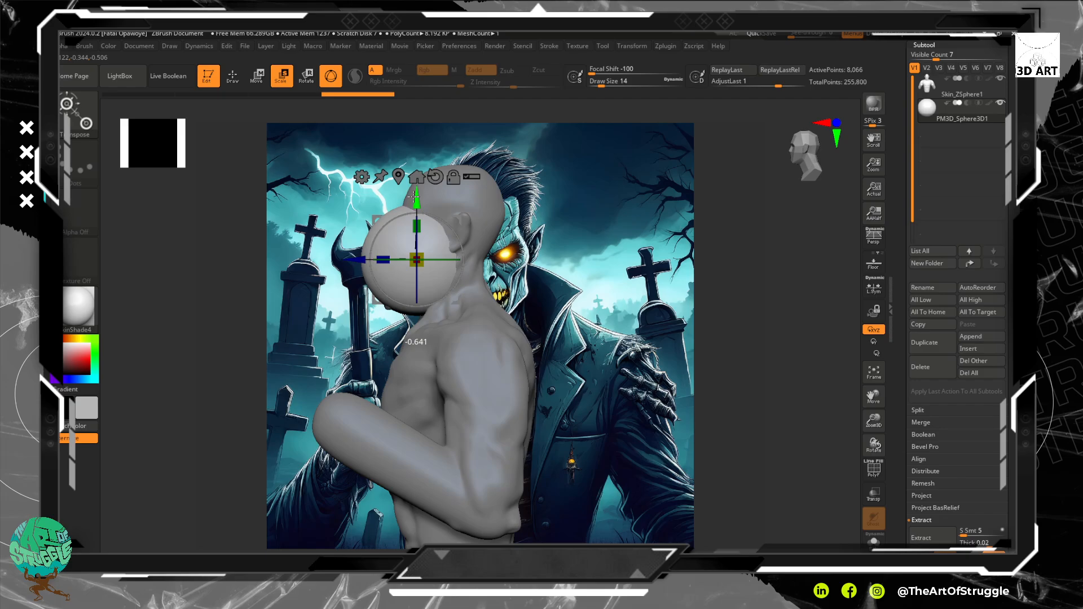
drag(418, 258, 407, 279)
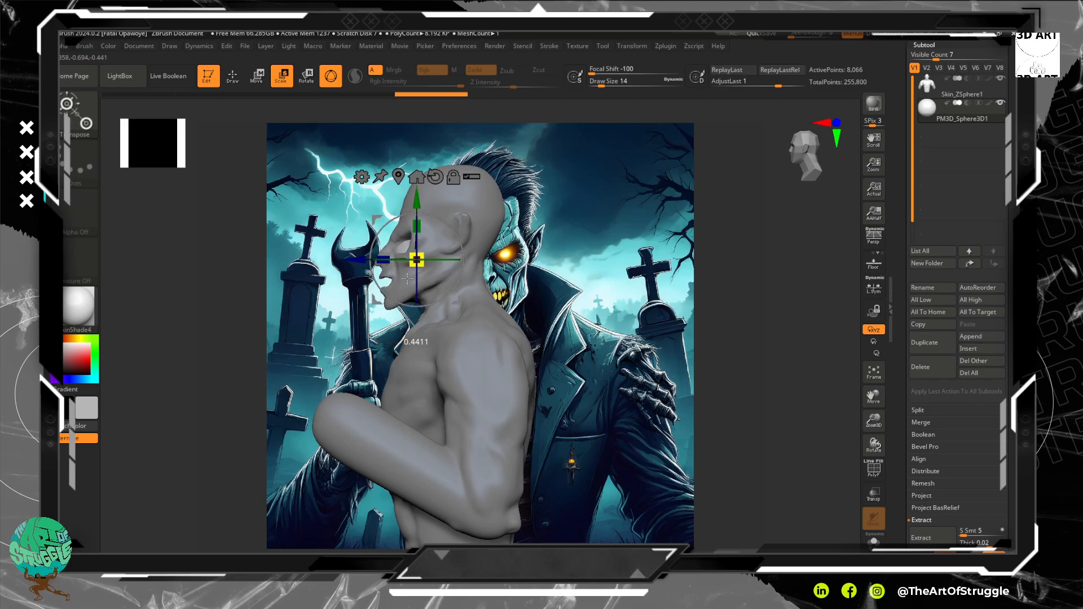
drag(416, 201, 417, 178)
drag(362, 240, 343, 246)
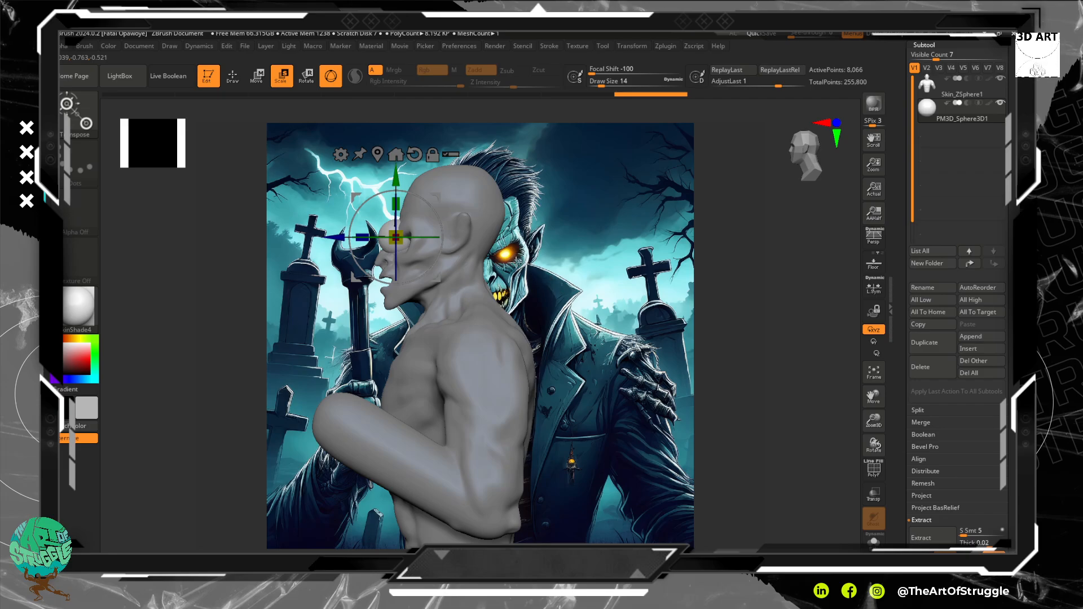
From the front, reduce the sphere to eyeball size and shift it sideways to the character's left eye socket.
key(q)
drag(509, 280, 379, 236)
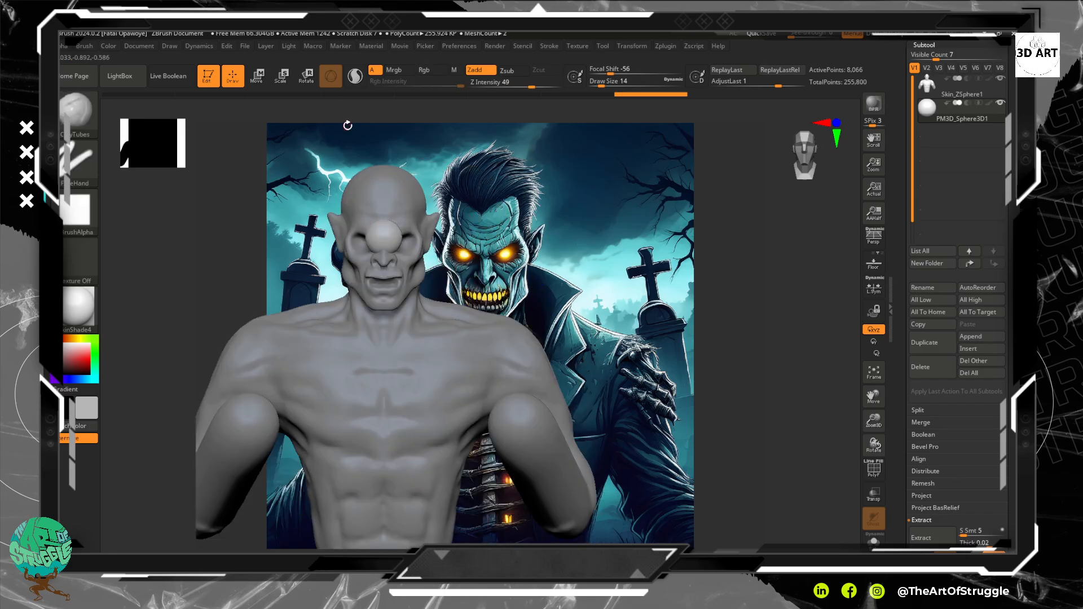
click(258, 75)
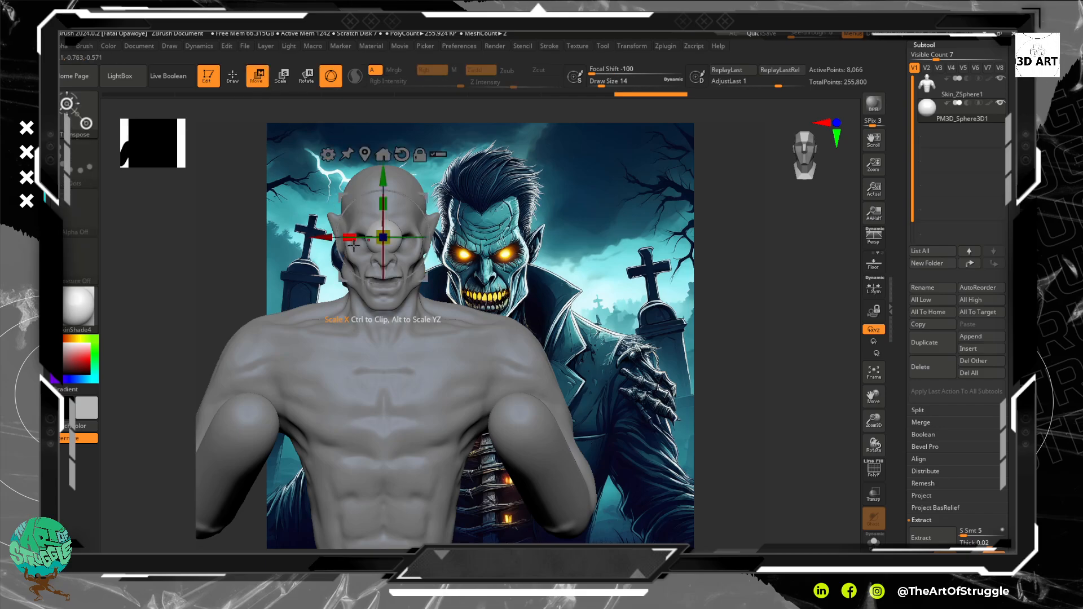
drag(351, 239, 402, 238)
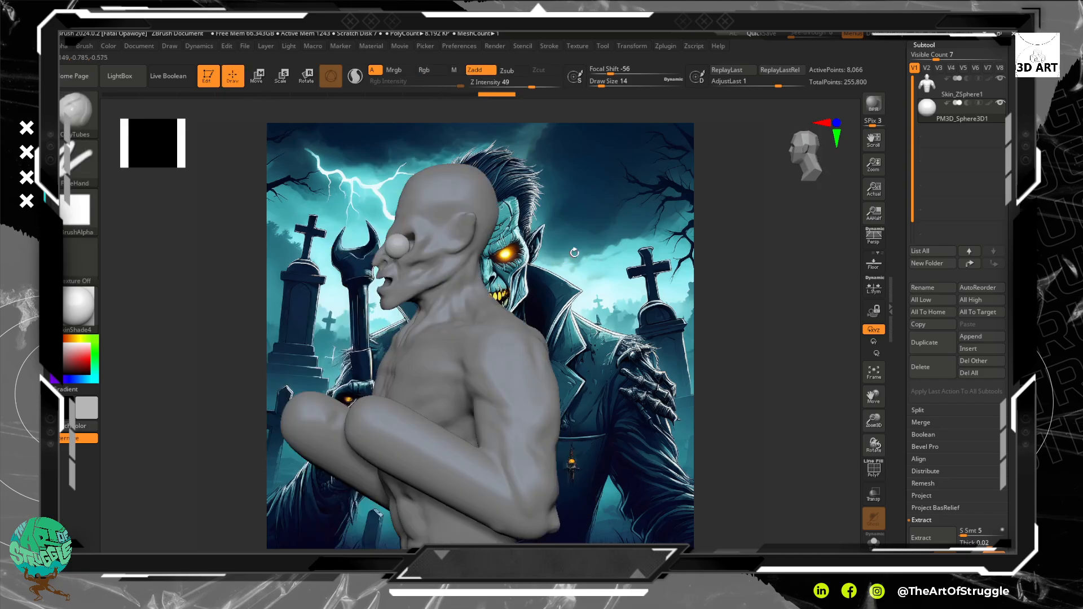
In profile, push the eyeball back into the socket and raise it slightly with the gizmo.
drag(564, 261, 531, 267)
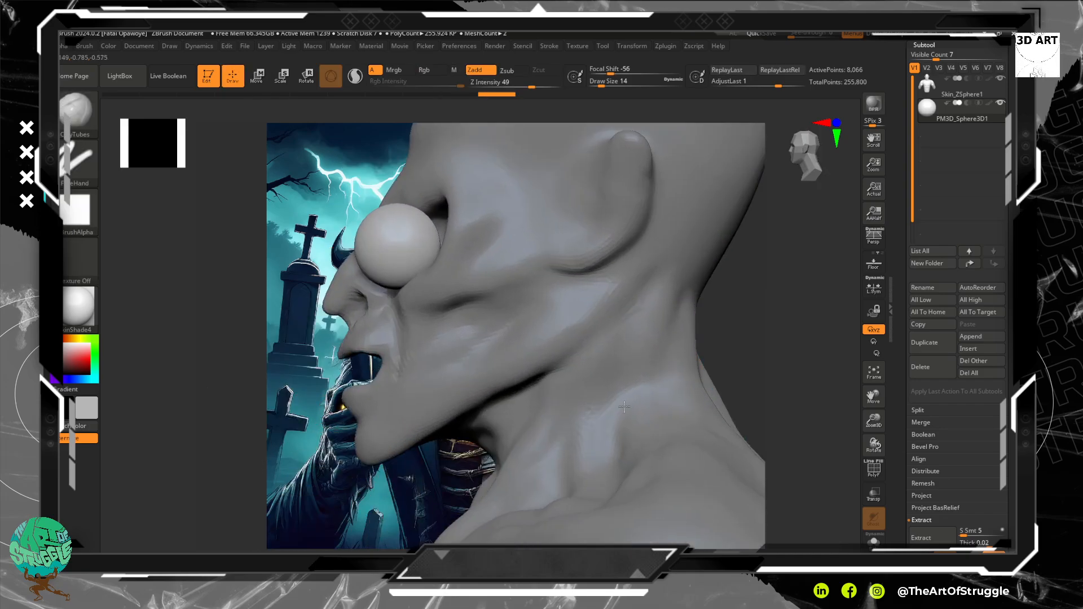
drag(624, 407, 615, 403)
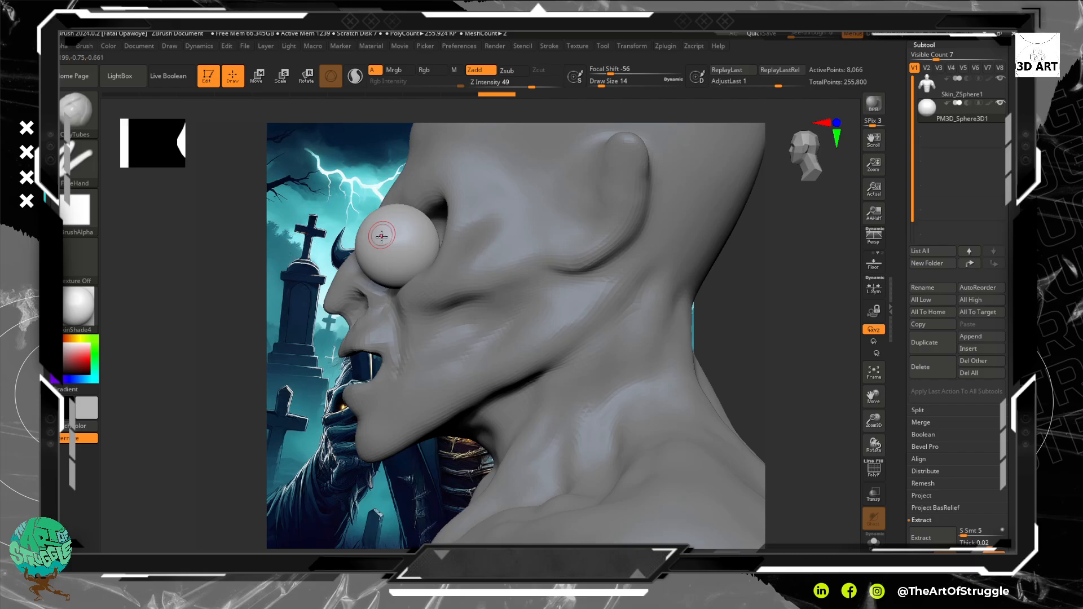
click(256, 75)
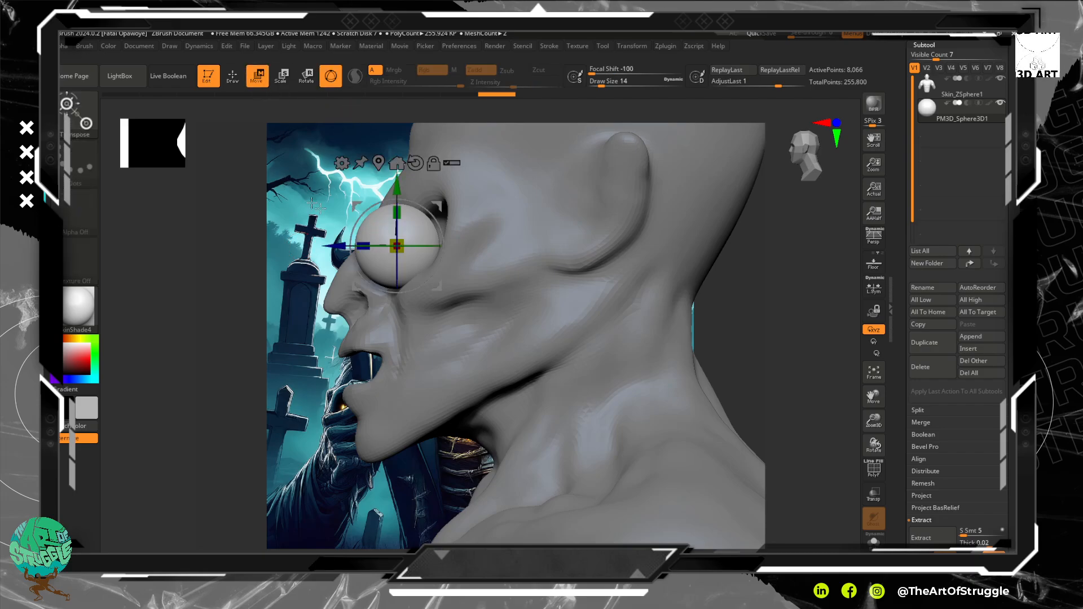
drag(340, 246, 370, 237)
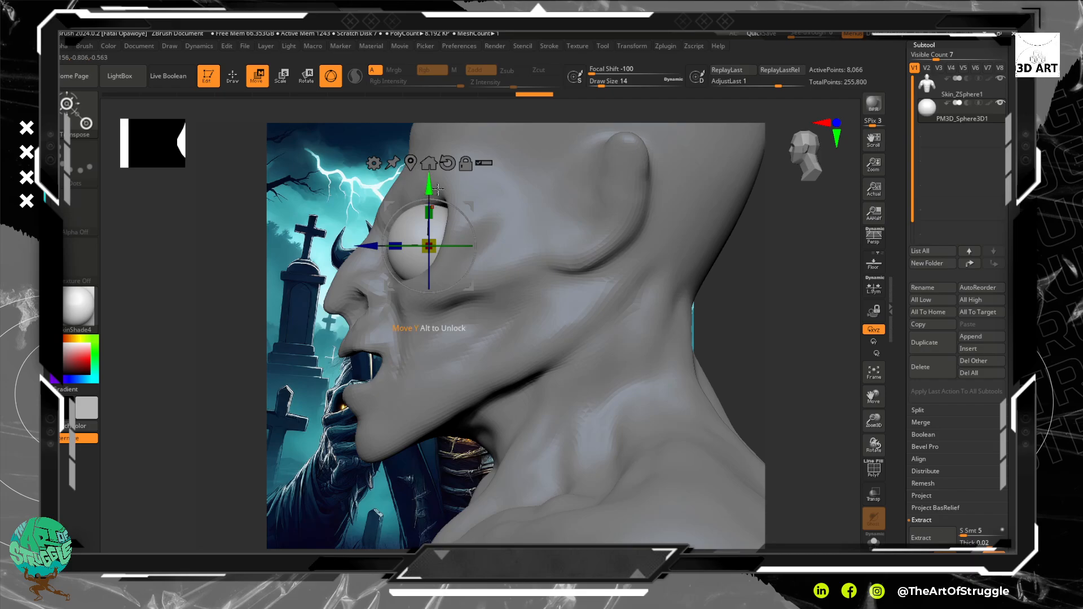
drag(429, 188, 433, 177)
drag(374, 235, 383, 235)
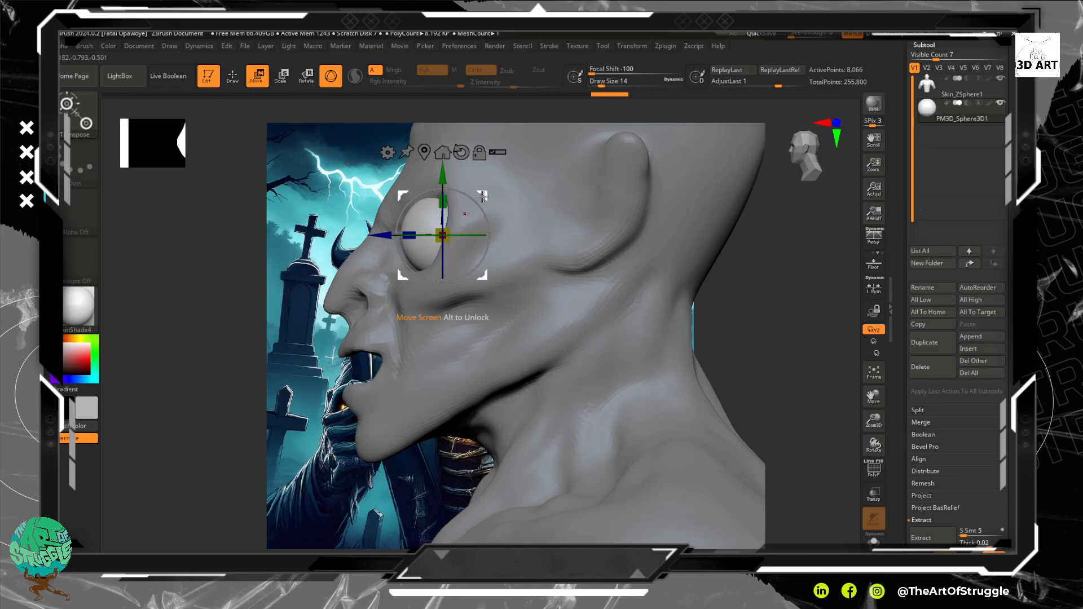
Select the Skin_ZSphere1 subtool and pull the brow forward over the eyeball with the Move brush at draw size 78.
click(978, 95)
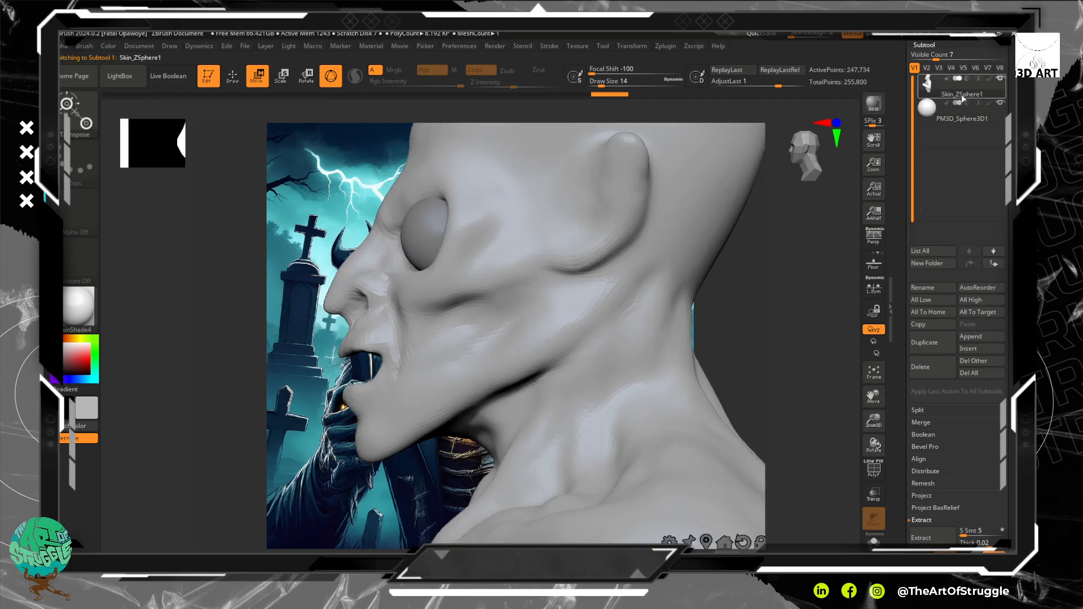
click(427, 173)
click(241, 84)
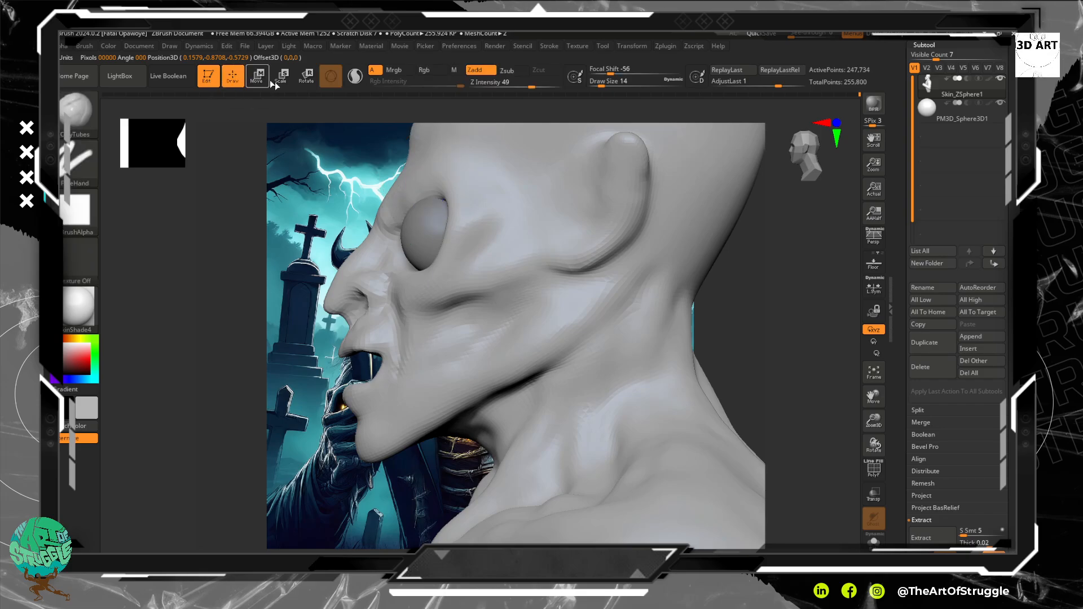
key(b)
key(m)
key(v)
key(bracketright)
key(bracketright)
key(bracketright)
key(bracketright)
key(bracketright)
key(bracketright)
key(bracketleft)
drag(433, 164, 405, 163)
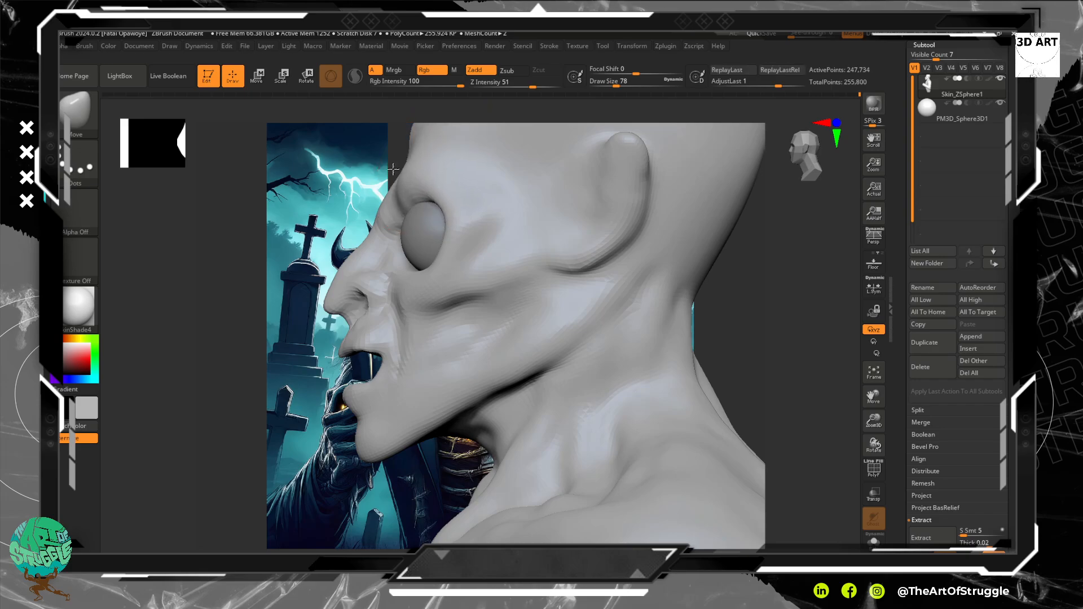
drag(408, 174, 417, 172)
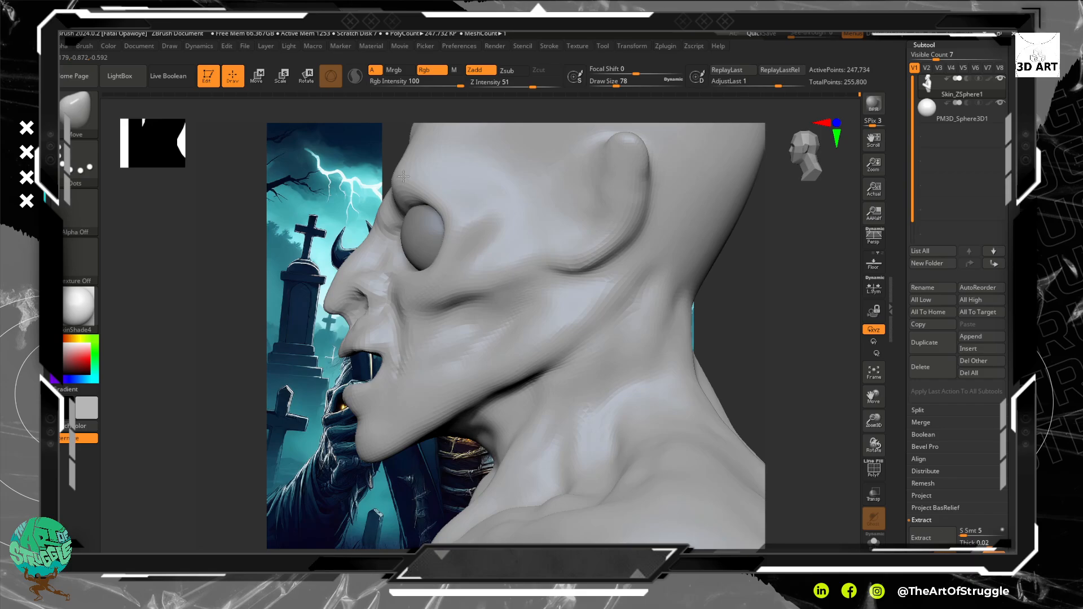
Pull the forehead profile forward above the brow with the Move brush at draw size 78.
mouse_move(738, 327)
mouse_down()
mouse_move(788, 367)
mouse_move(745, 358)
mouse_up()
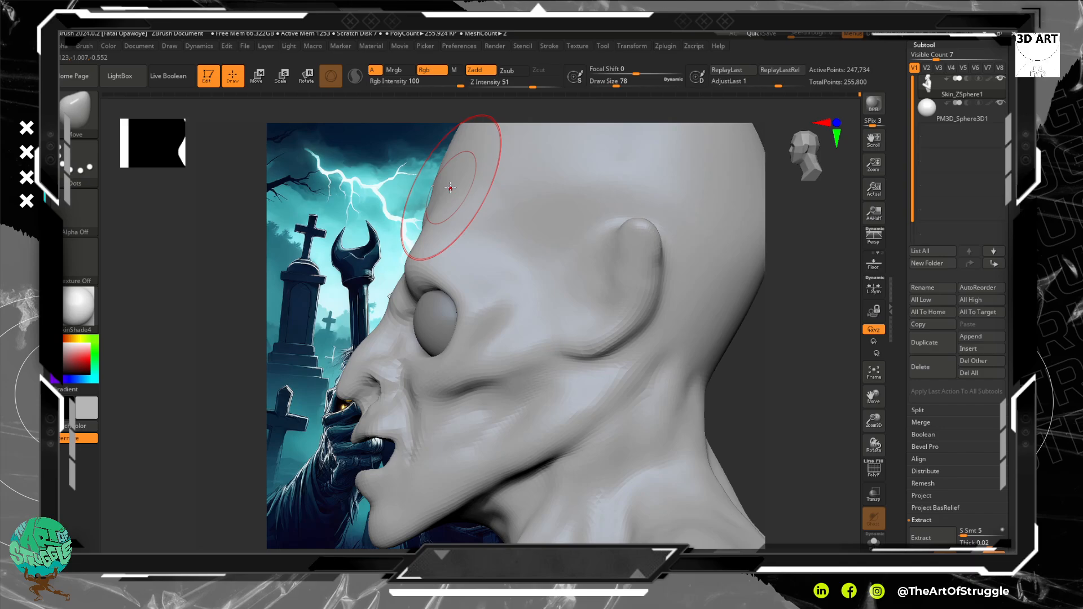
drag(445, 181, 432, 187)
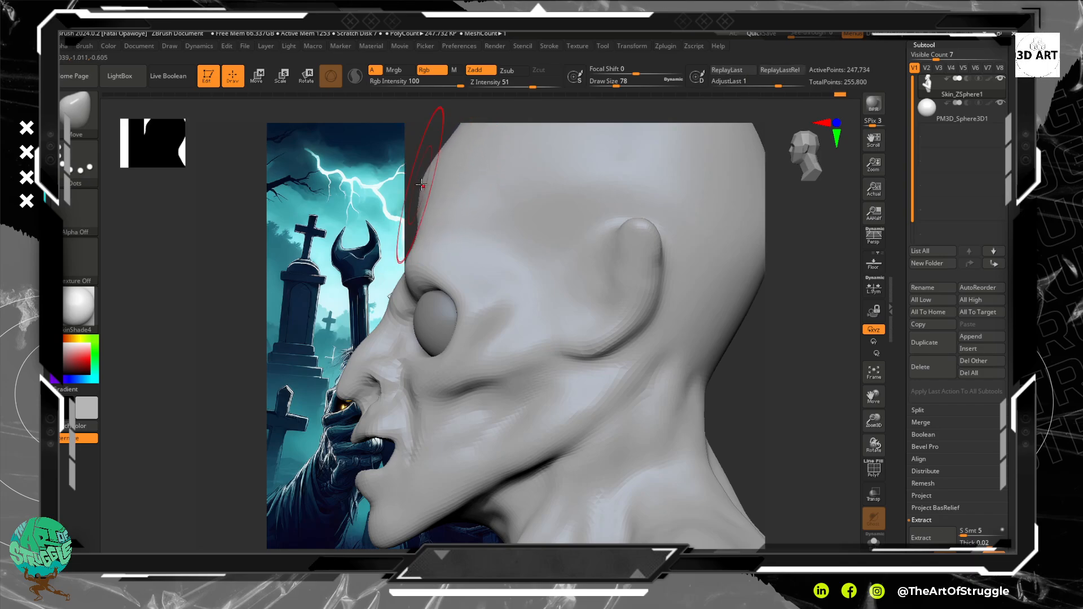
alt+drag(804, 330, 806, 386)
drag(502, 228, 457, 185)
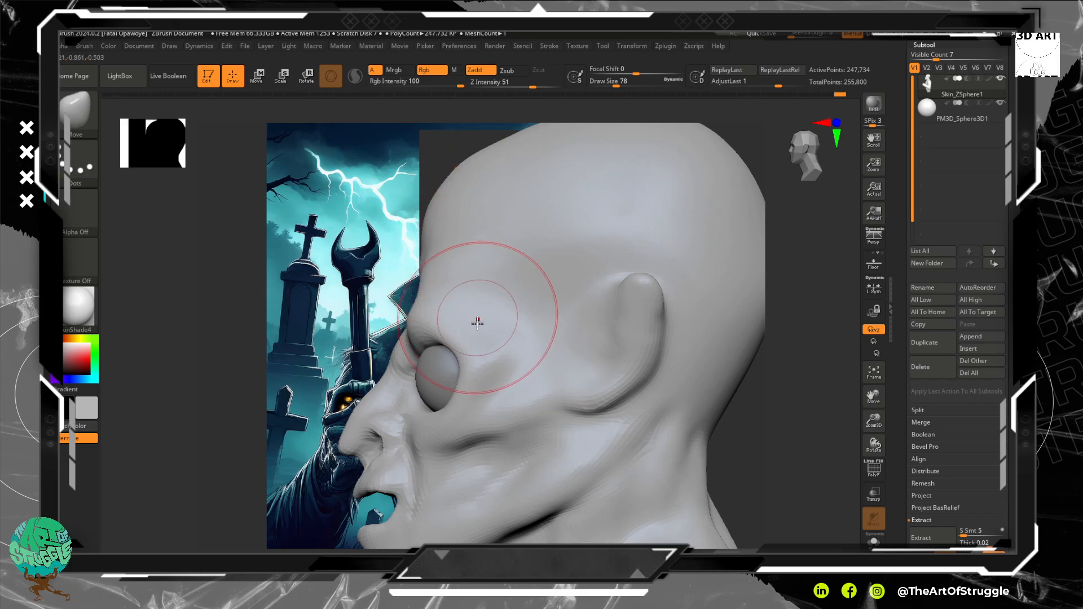
Carve a groove around the outer edge of the eye socket up toward the temple with the DamStandard brush at draw size 30.
key(b)
key(s)
key(t)
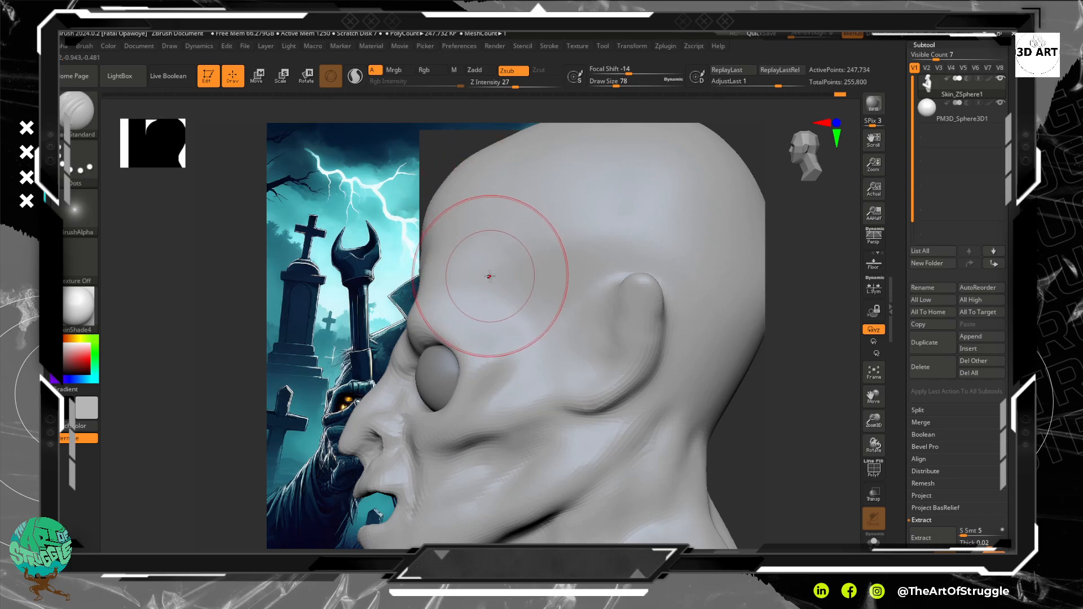
key(bracketleft)
key(bracketleft)
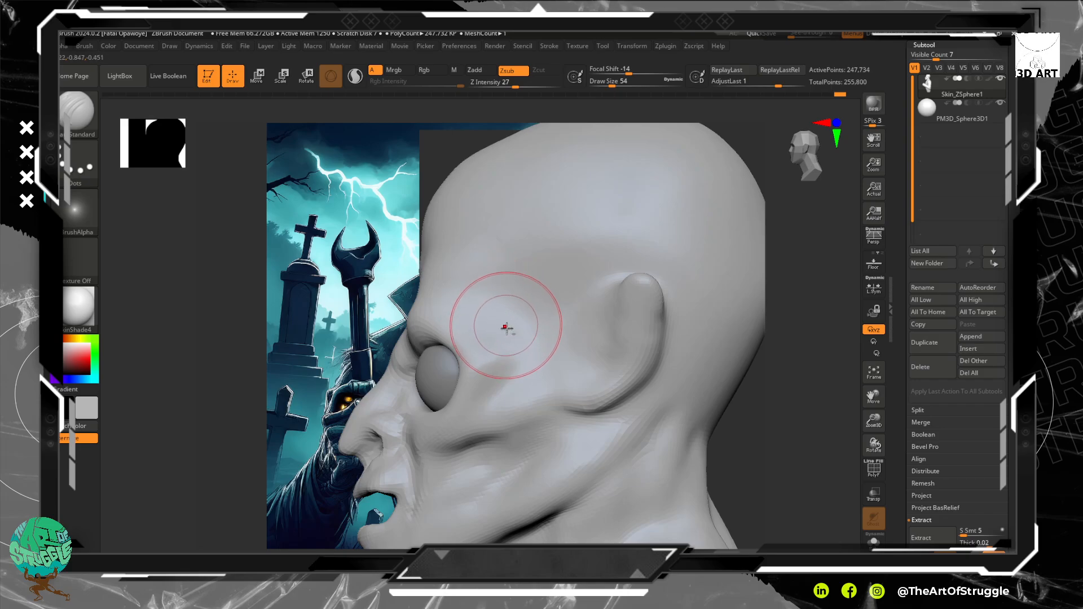
key(bracketleft)
key(bracketleft)
key(bracketleft)
key(bracketleft)
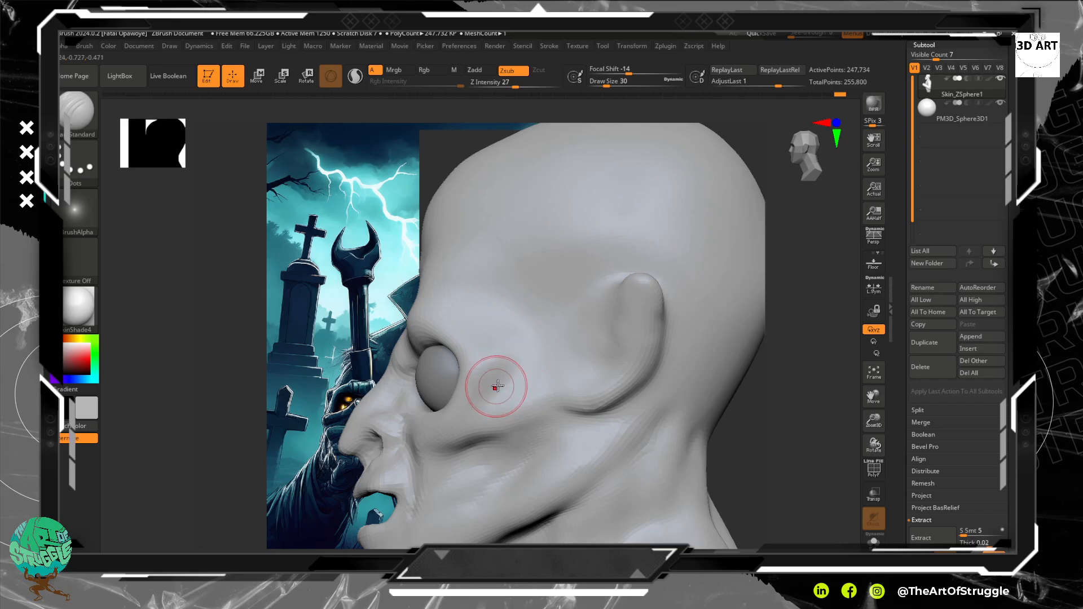
drag(496, 397, 509, 378)
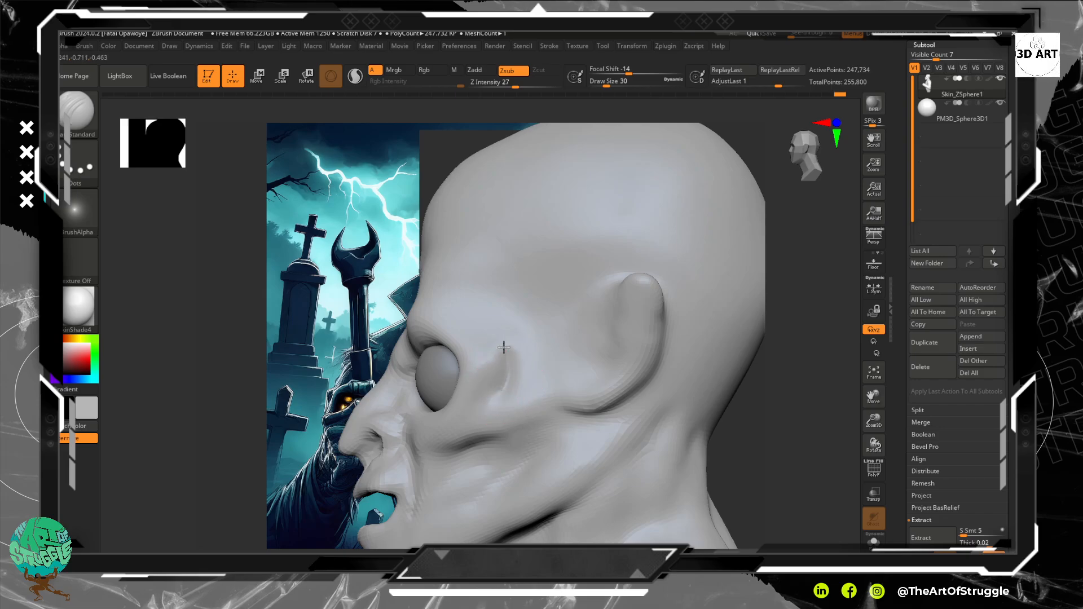
drag(479, 323, 460, 277)
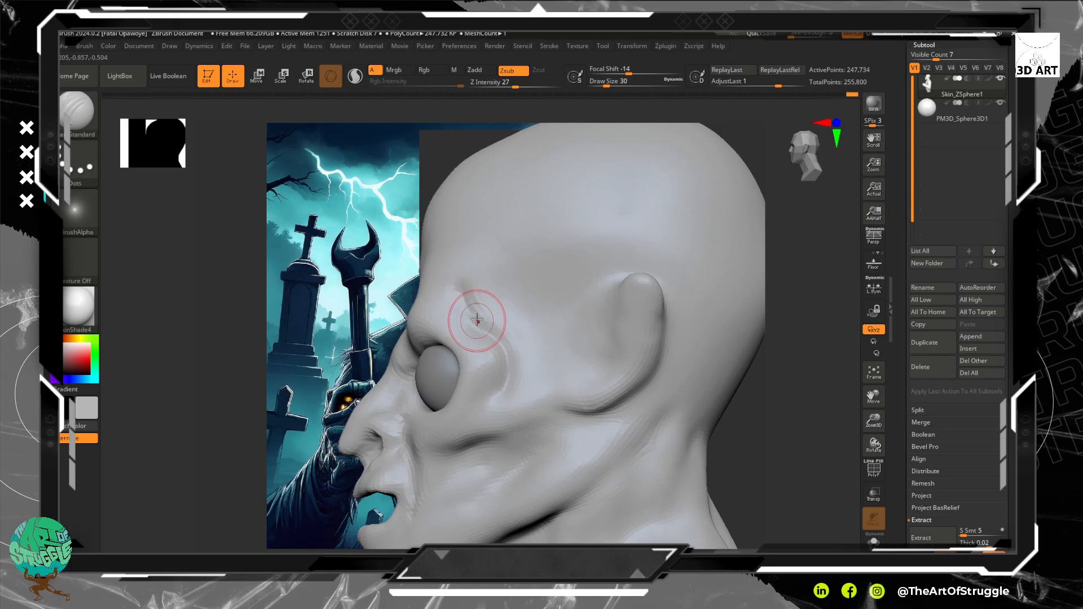
Carve a curved temporal line across the side of the forehead at draw size 30 and smooth the temple around it.
shift+drag(478, 328, 467, 276)
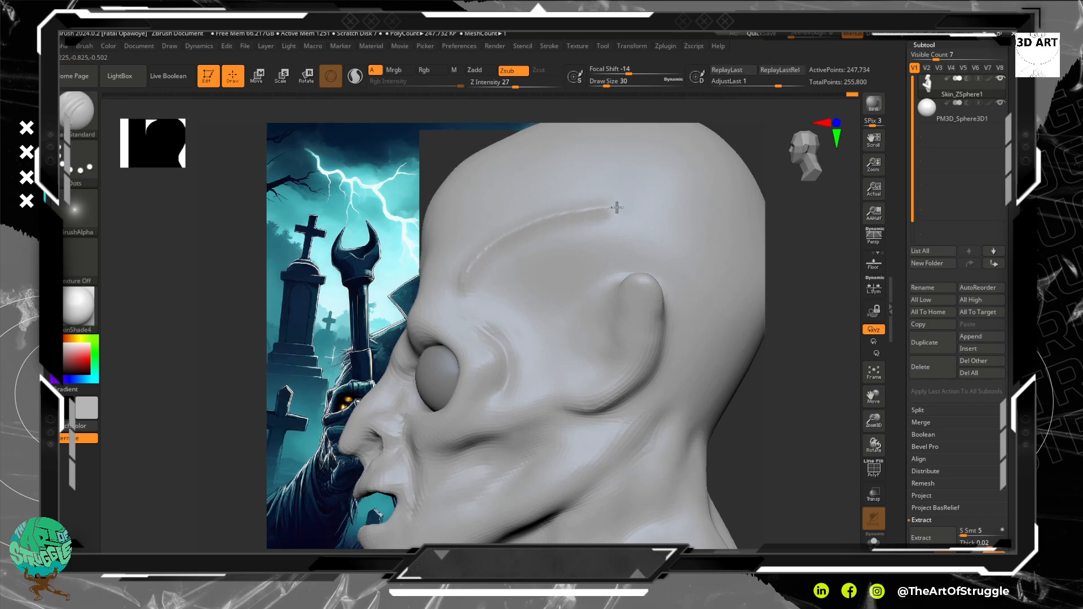
shift+drag(502, 274, 487, 275)
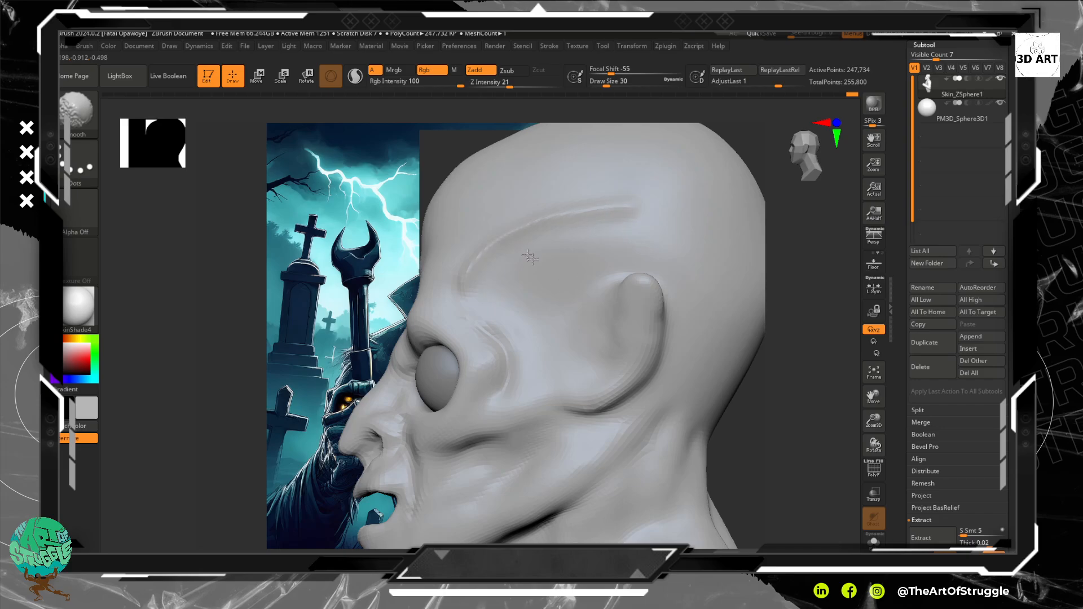
mouse_move(790, 428)
mouse_down()
mouse_move(807, 416)
mouse_move(806, 387)
mouse_move(812, 404)
mouse_move(786, 383)
mouse_move(807, 377)
mouse_up()
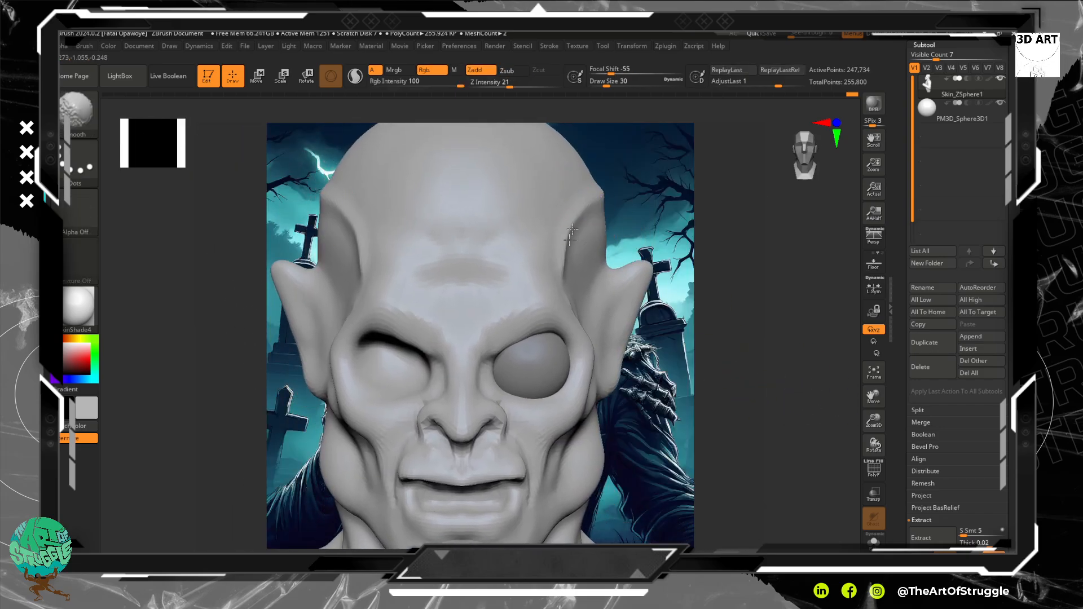
shift+drag(570, 228, 593, 219)
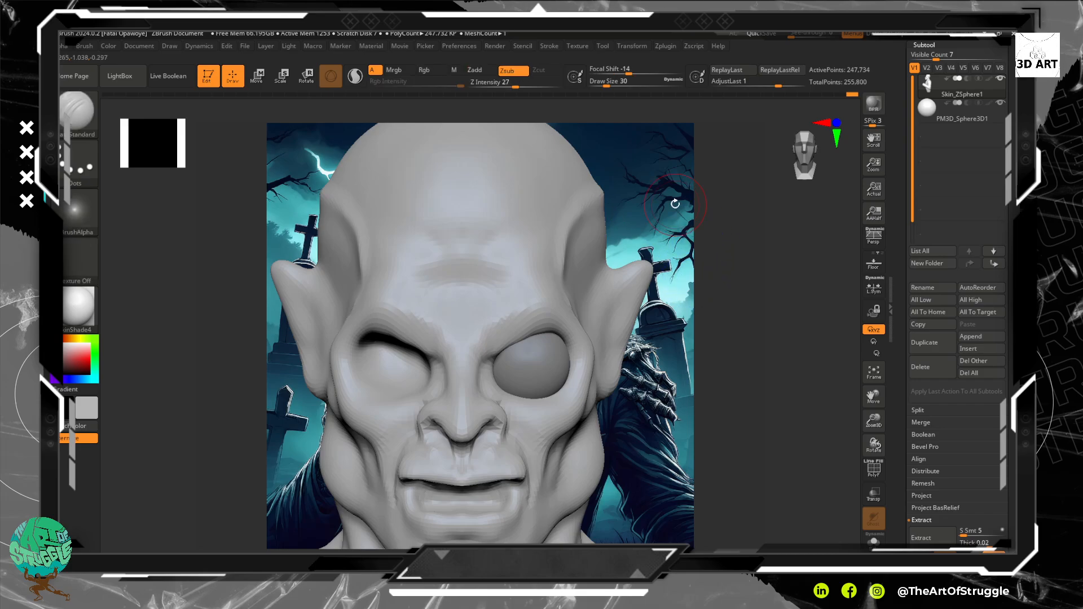
In three-quarter view, soften the temporal line from above the eye socket back along the skull with smoothing strokes.
drag(743, 326, 689, 285)
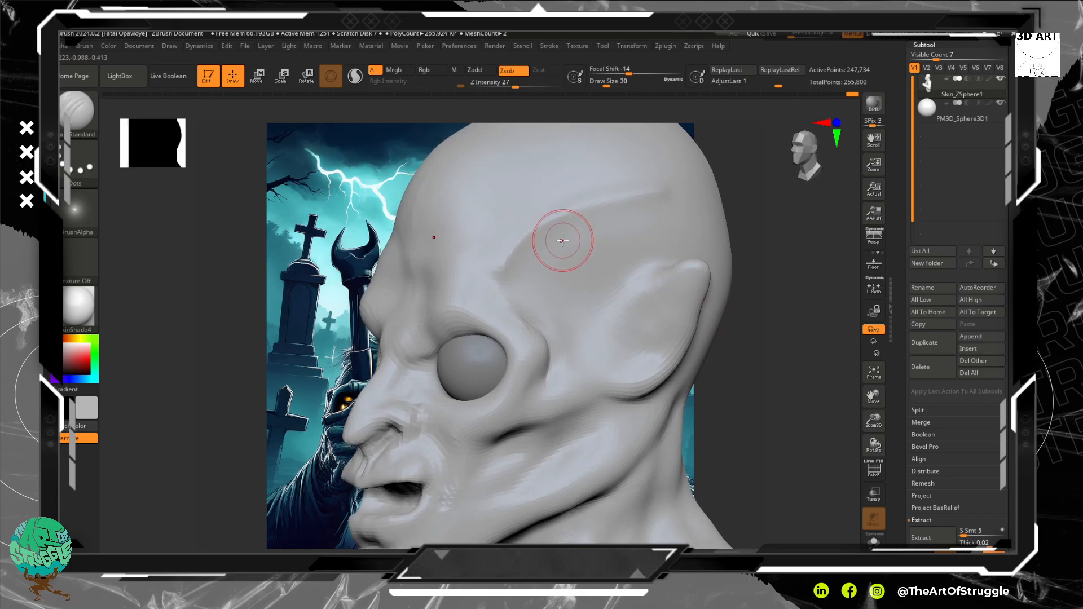
key(b)
key(d)
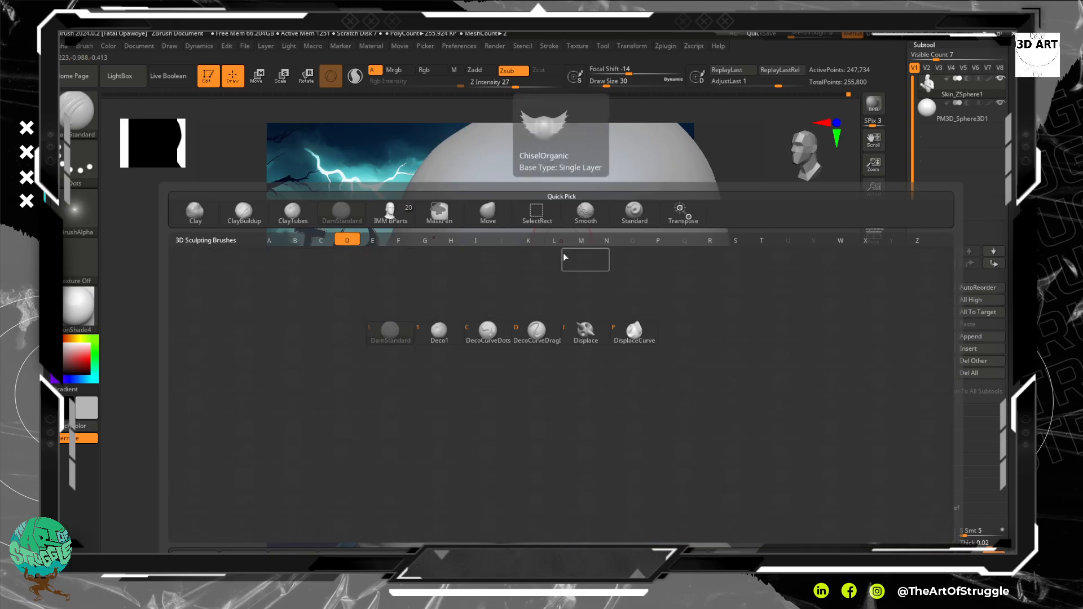
key(s)
shift+drag(524, 275, 534, 255)
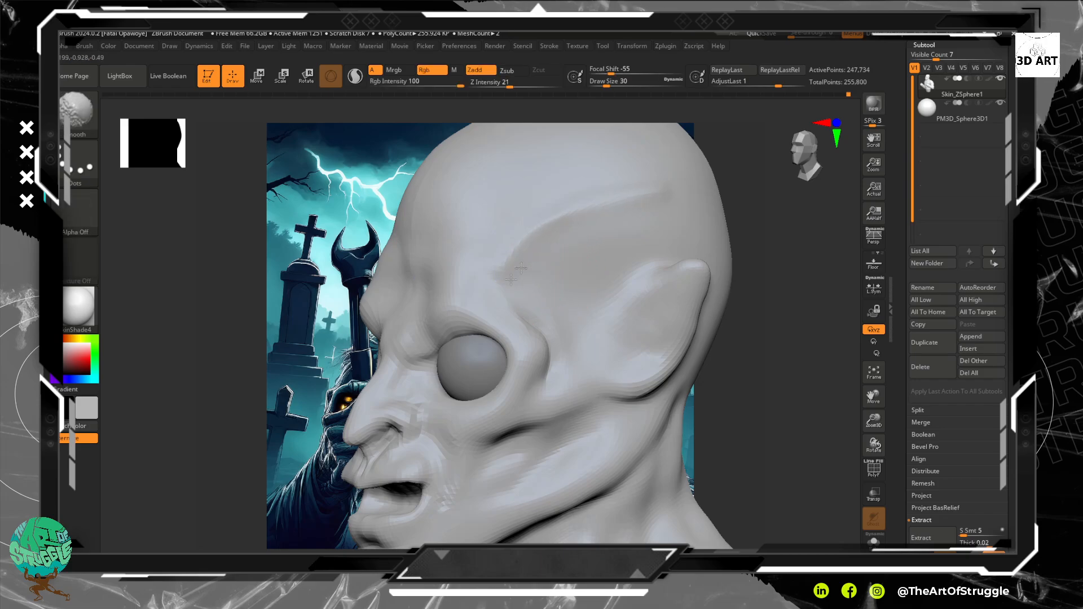
shift+drag(595, 218, 649, 217)
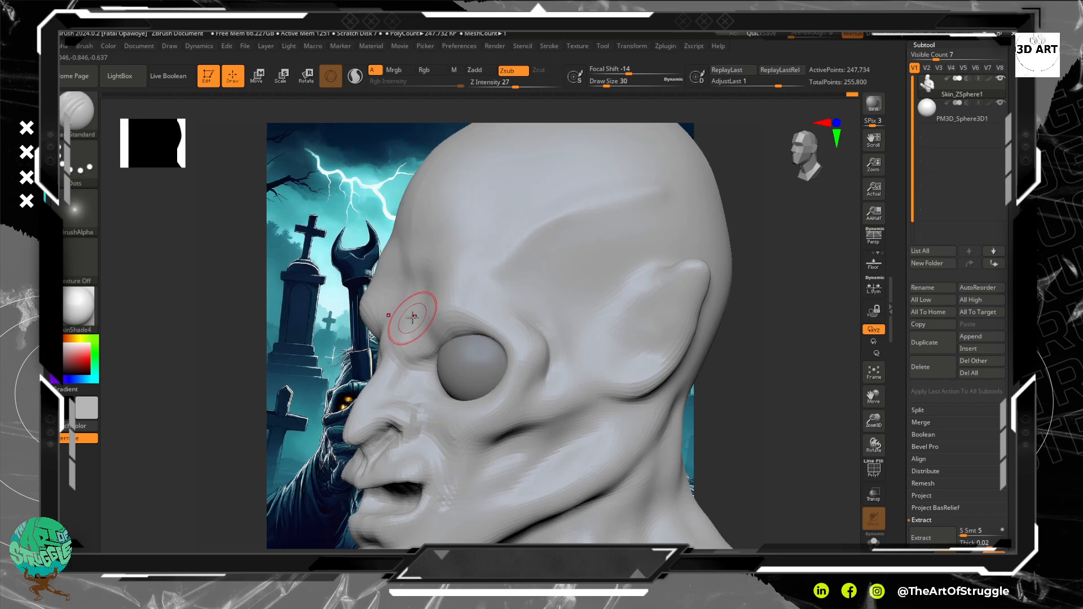
Reshape the brow ridge and the area between the brows with the Move brush at draw size 58.
key(b)
key(m)
key(v)
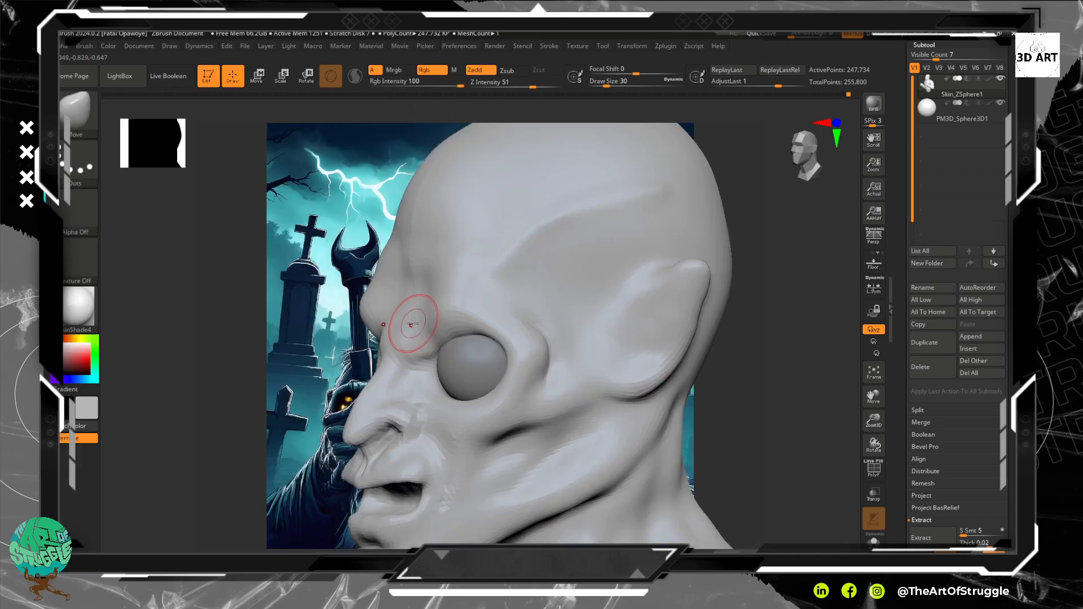
key(bracketright)
key(bracketright)
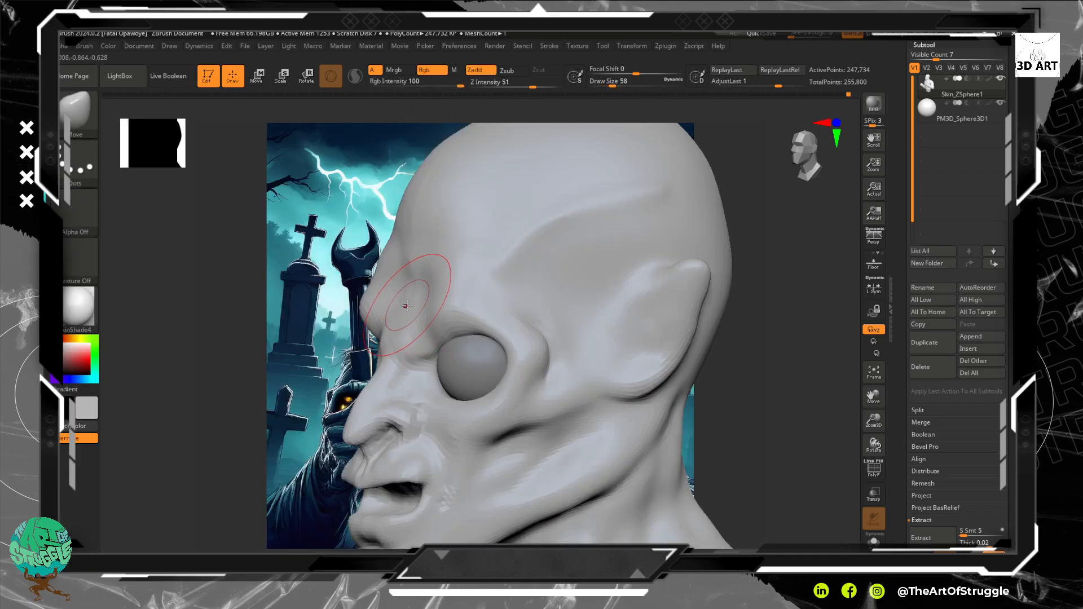
mouse_move(399, 311)
mouse_down()
mouse_move(405, 285)
mouse_move(376, 293)
mouse_up()
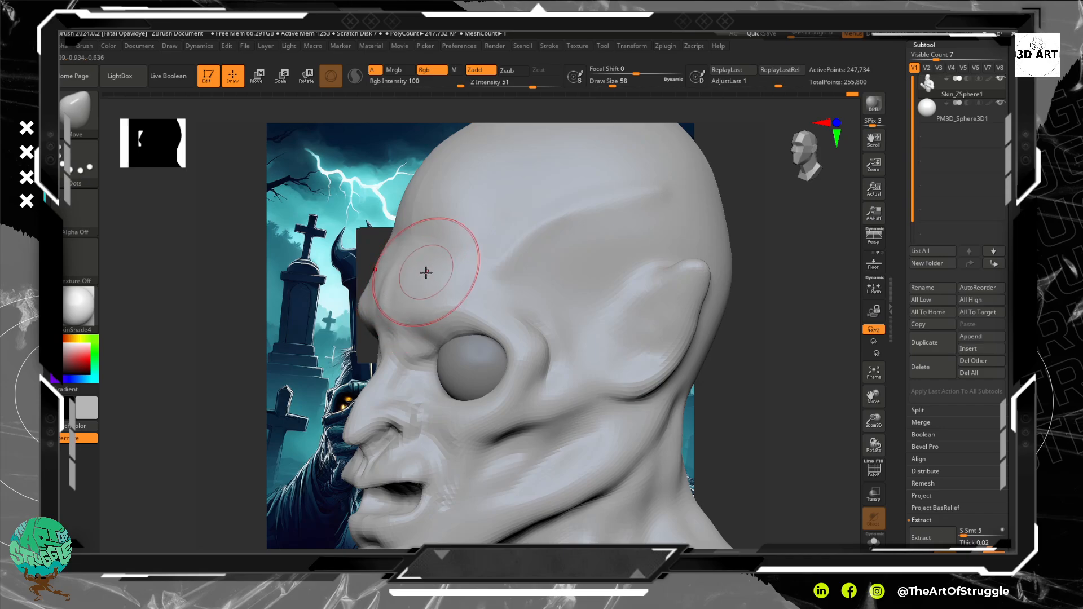
drag(419, 355, 420, 334)
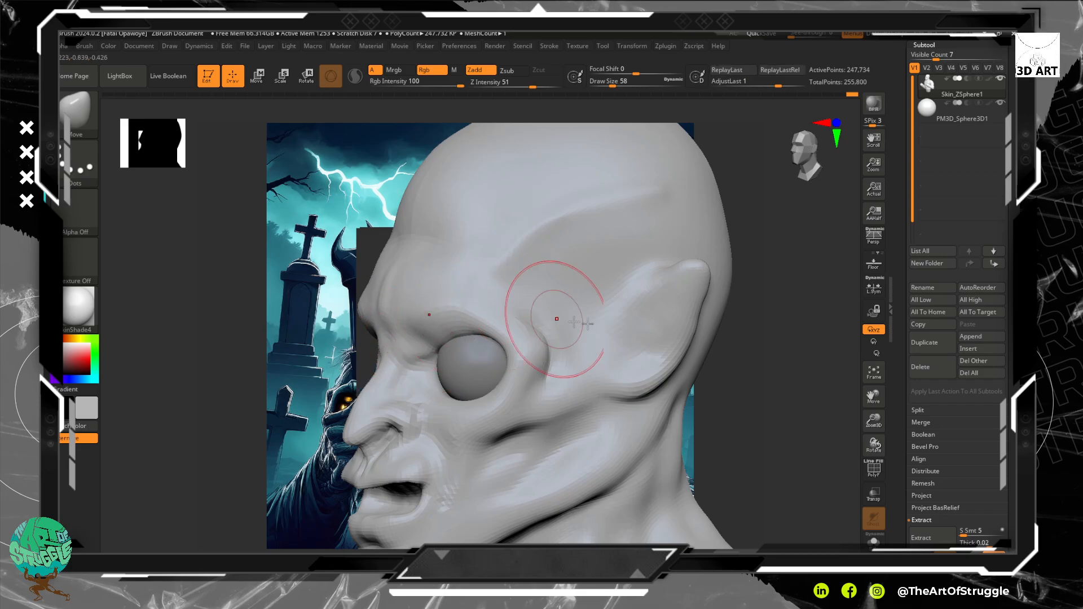
From the front, build up the brow ridges with the ClayTubes brush at draw size 22 and smooth the added clay.
mouse_move(761, 412)
mouse_down()
mouse_move(730, 317)
mouse_move(745, 360)
mouse_move(766, 357)
mouse_up()
mouse_move(679, 352)
alt+mouse_down()
mouse_move(726, 332)
mouse_move(716, 364)
mouse_move(696, 350)
mouse_move(688, 293)
mouse_move(703, 308)
mouse_move(680, 301)
mouse_move(701, 343)
mouse_move(687, 307)
alt+mouse_up()
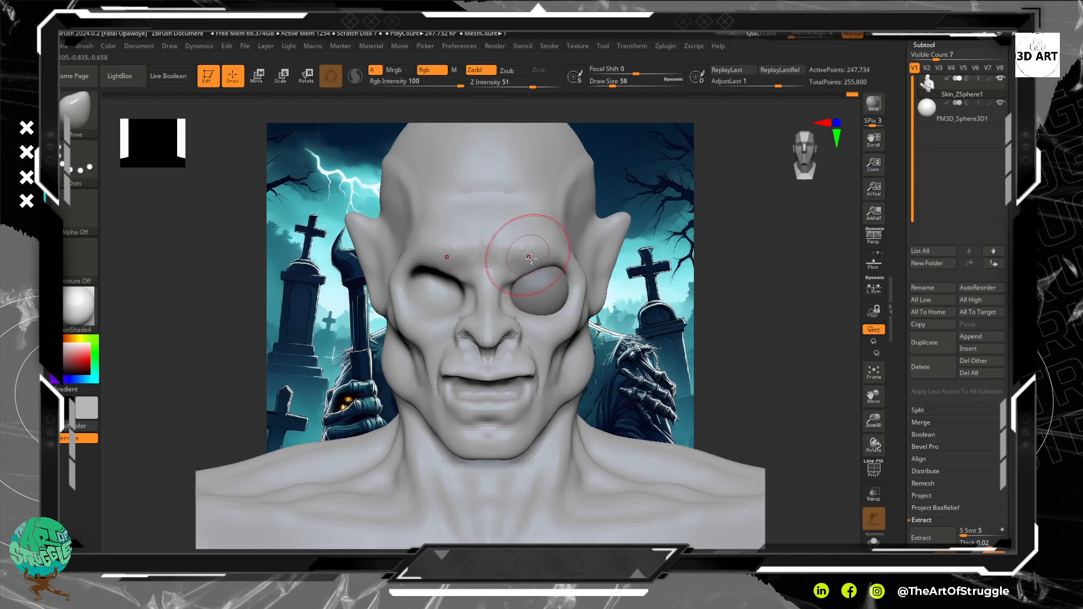
key(b)
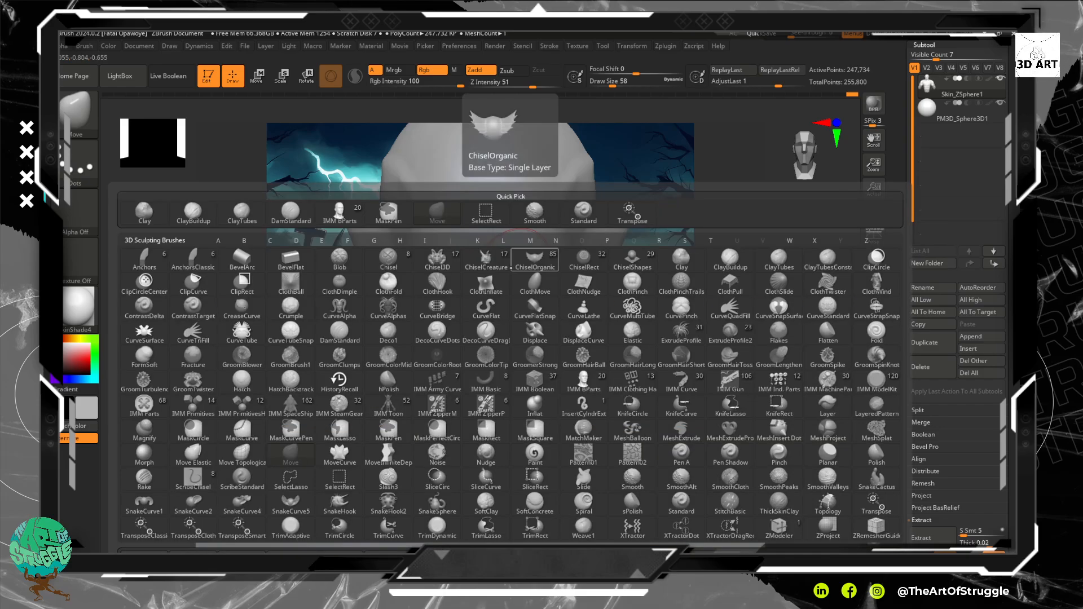
key(c)
key(t)
key(bracketleft)
key(bracketleft)
key(bracketleft)
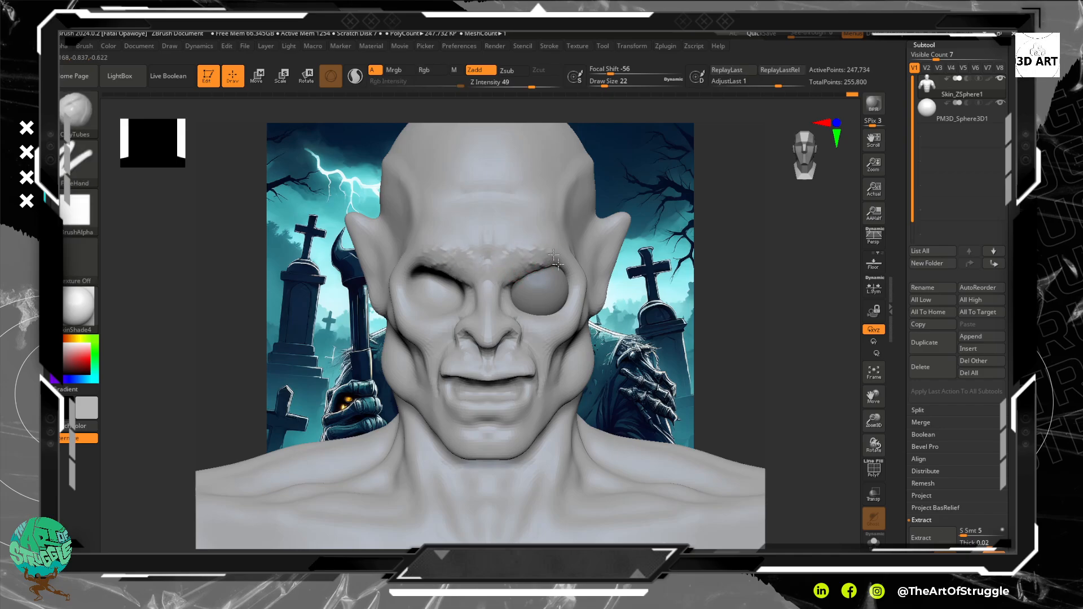
key(shift)
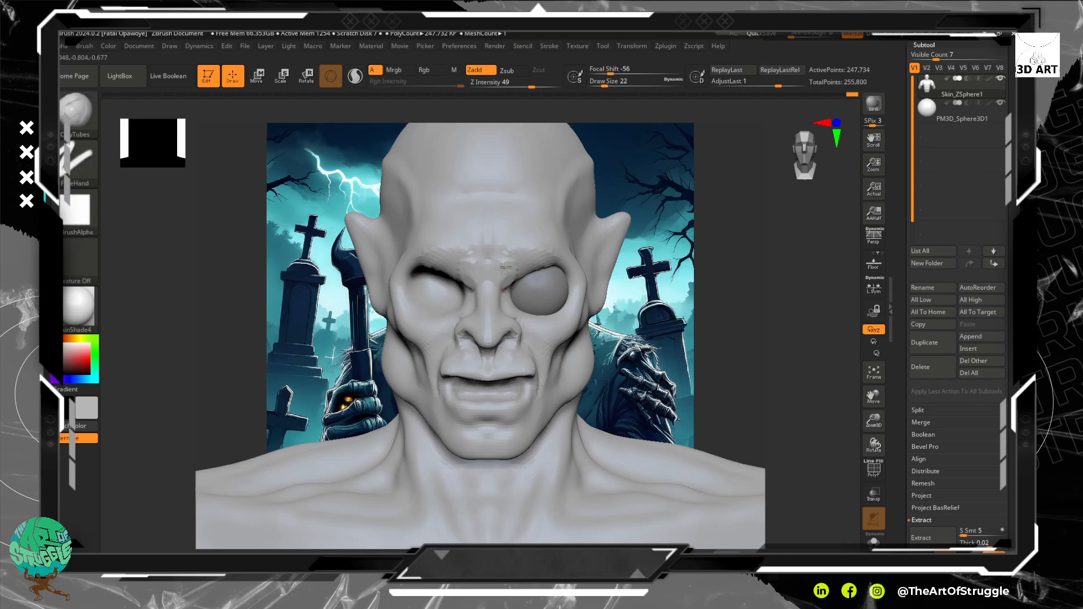
key(shift)
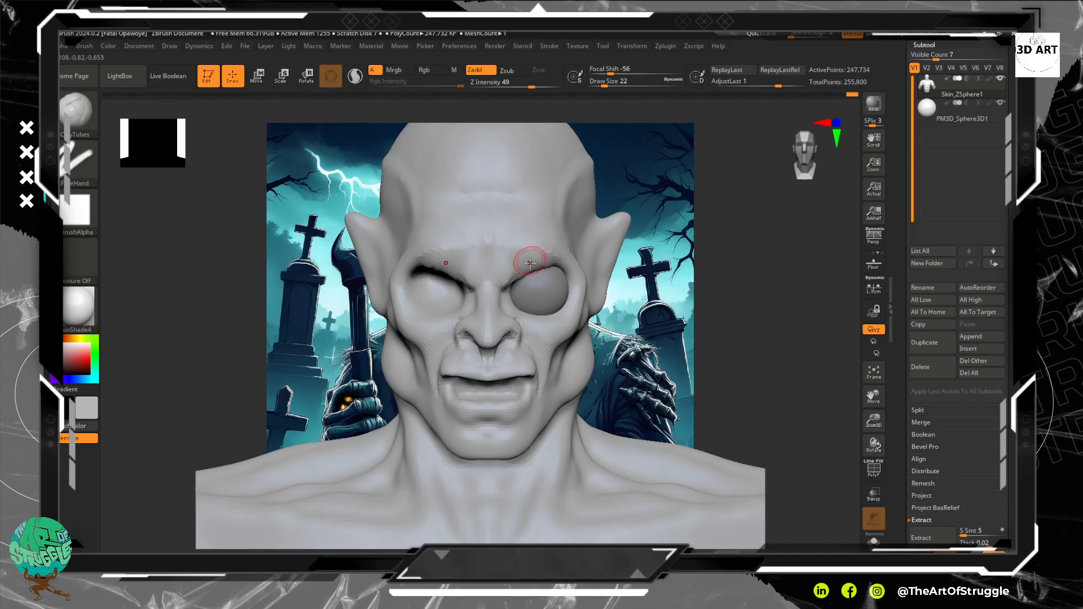
Smooth the nose bridge in profile, then refine it from the front with ClayTubes at draw size 22.
shift+drag(754, 357, 722, 350)
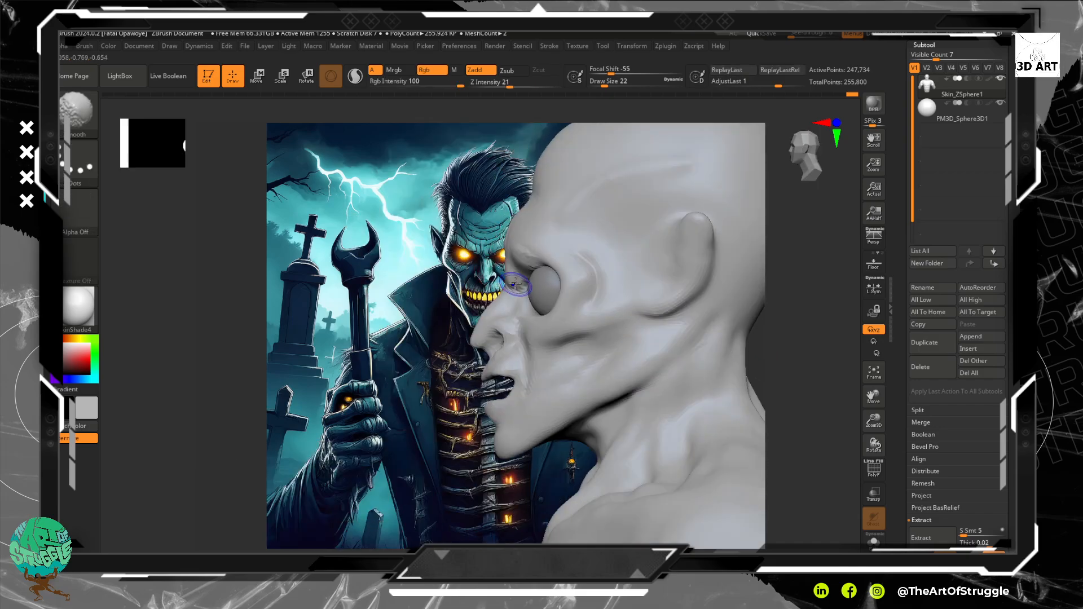
shift+drag(515, 280, 514, 287)
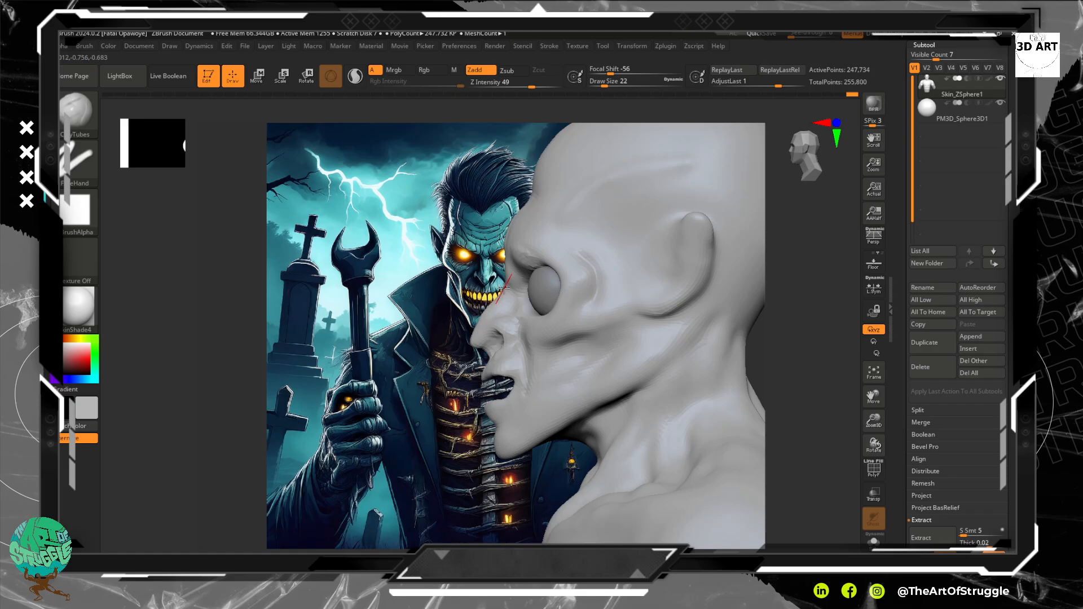
drag(341, 350, 483, 333)
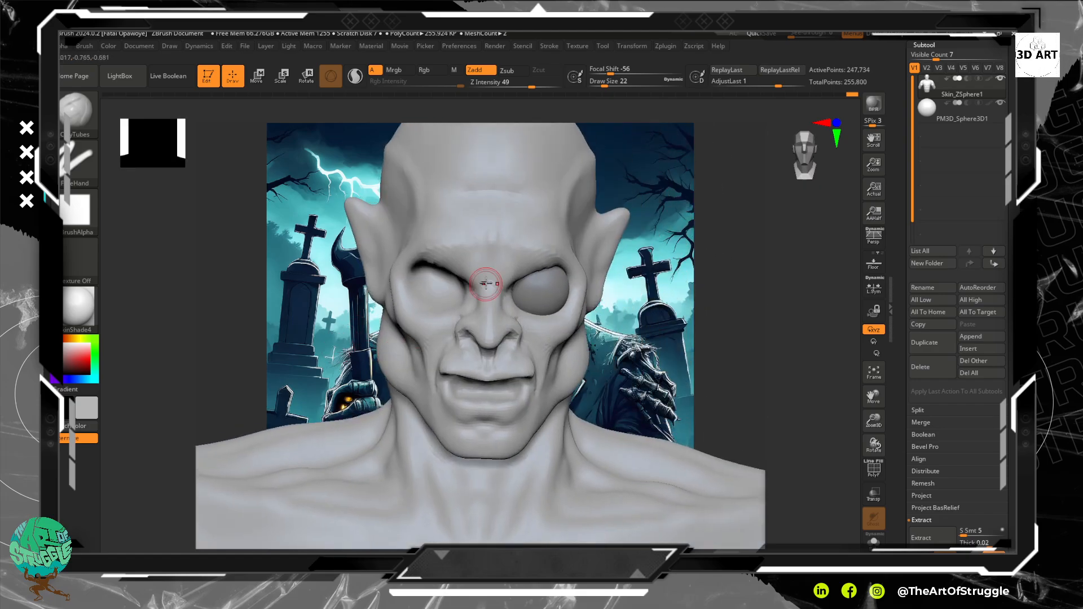
mouse_move(489, 284)
mouse_down()
mouse_move(495, 298)
mouse_move(494, 289)
mouse_up()
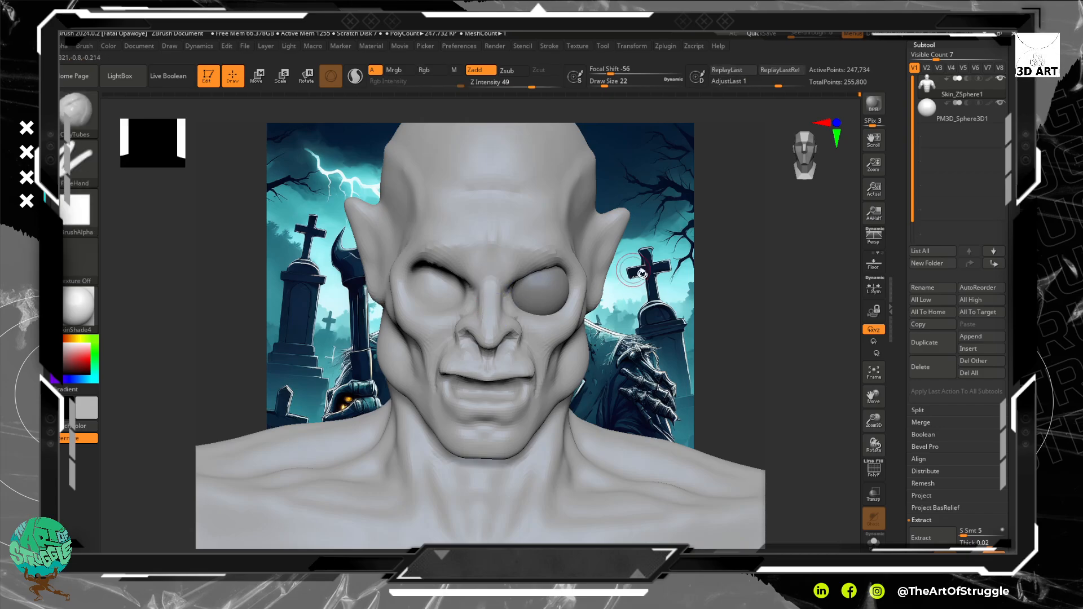
Refine the brow above the eyes and the mouth area with ClayTubes, reducing it to Z Intensity 11 and draw size 14.
mouse_move(732, 438)
alt+mouse_down()
mouse_move(749, 354)
mouse_move(764, 416)
mouse_move(767, 323)
alt+mouse_up()
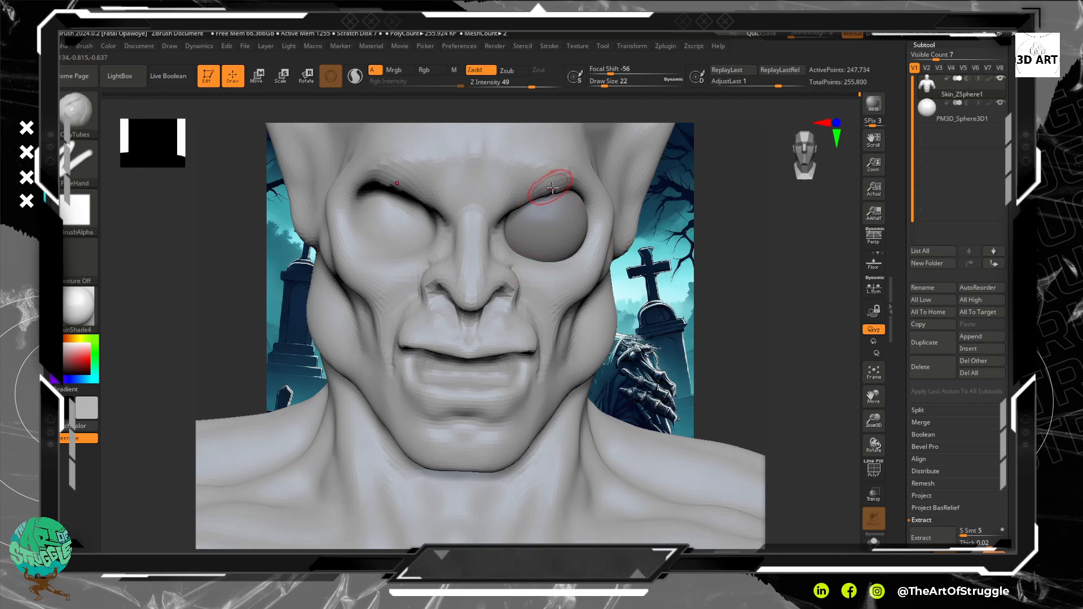
key(shift)
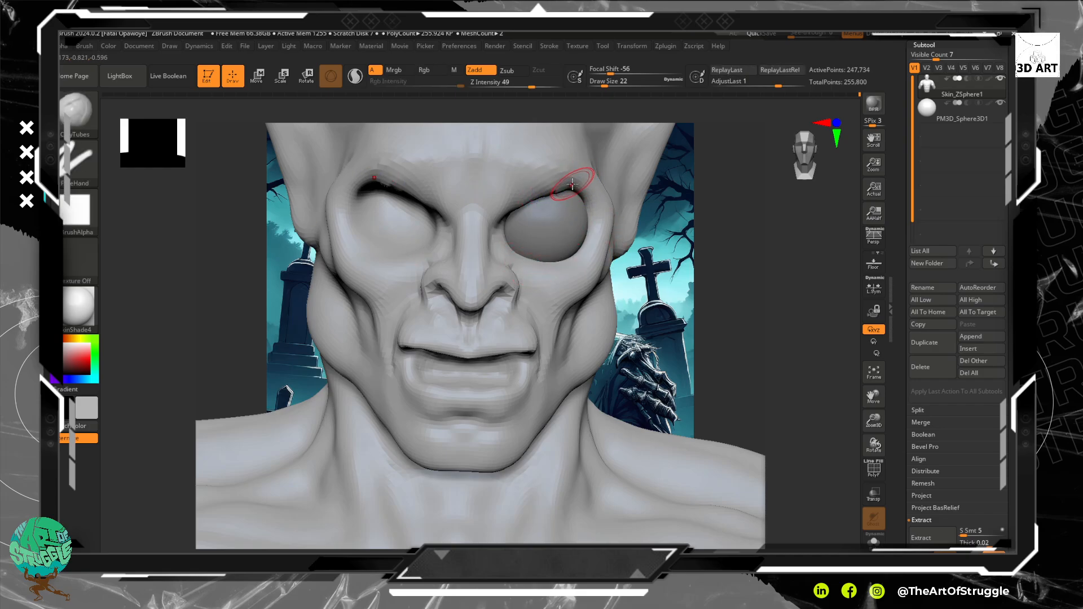
drag(529, 85, 510, 86)
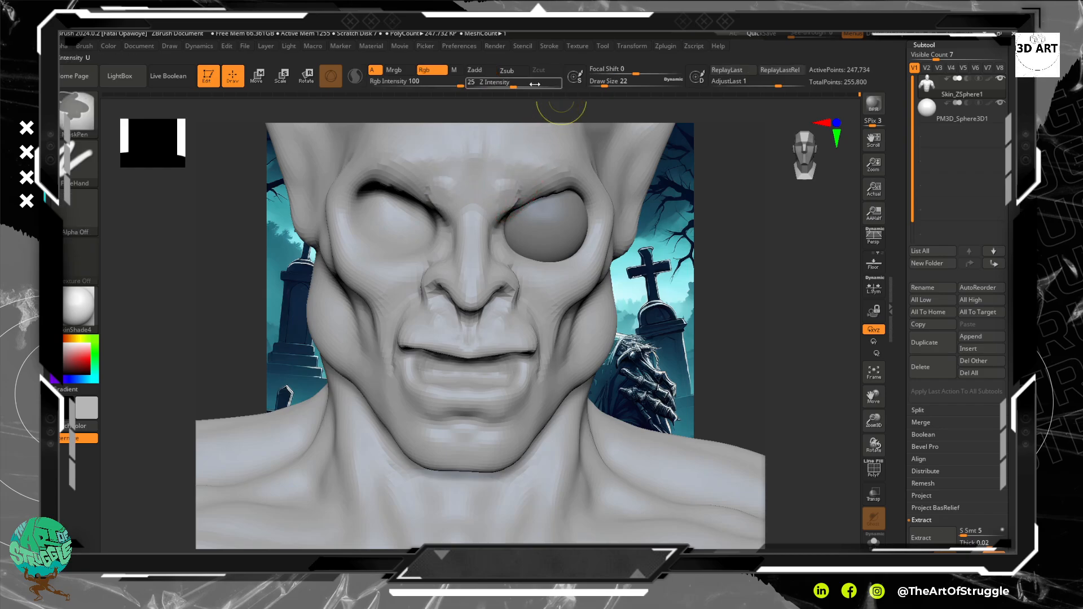
drag(510, 84, 500, 86)
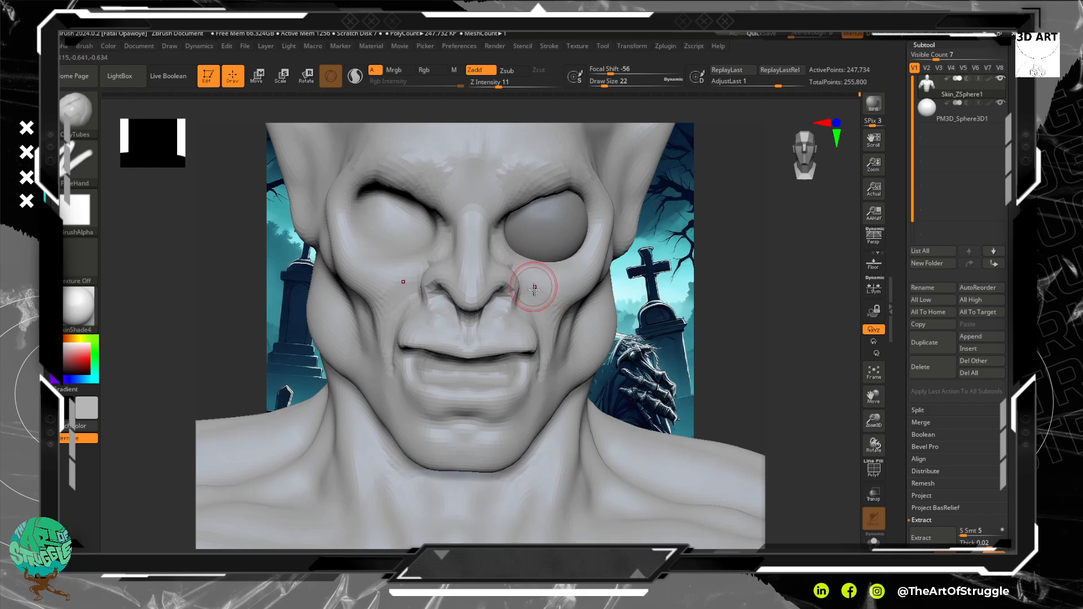
key(bracketleft)
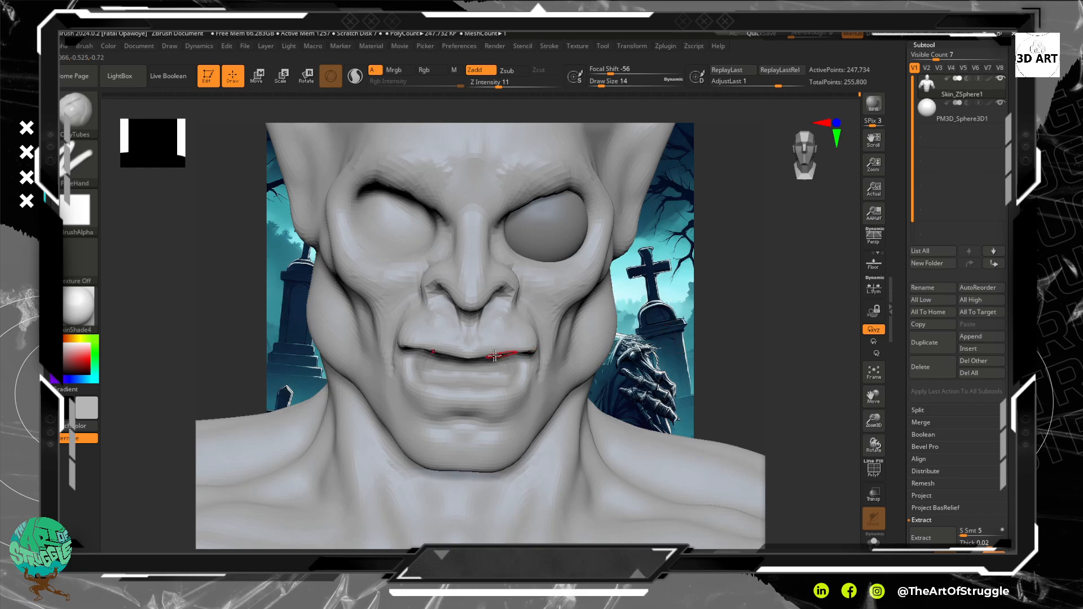
Mirror the eyeball across the X axis with SubTool Master, merging the copy into one SubTool.
alt+click(564, 223)
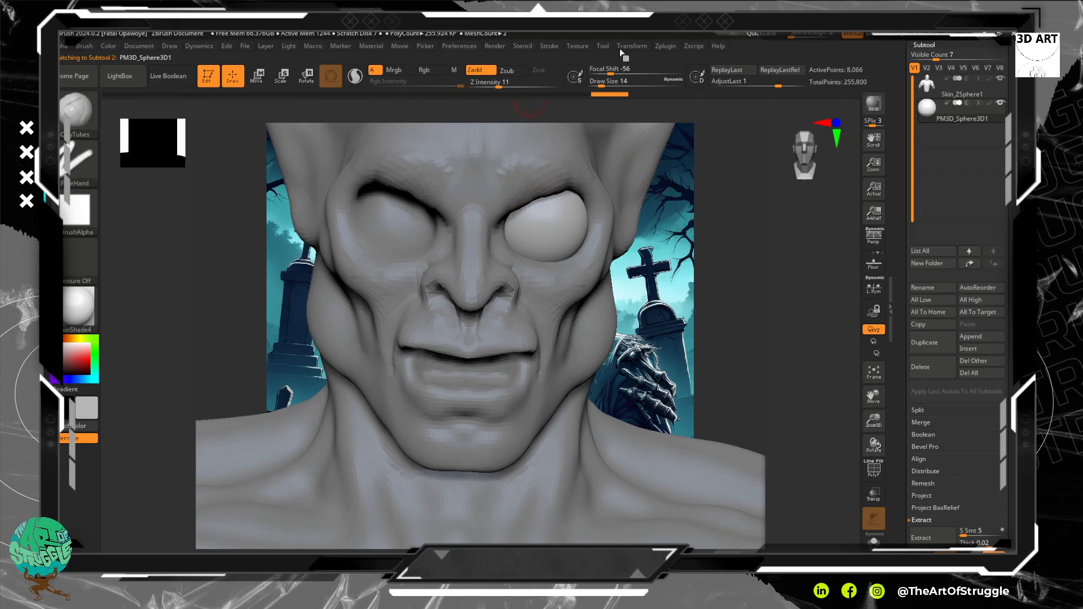
click(671, 47)
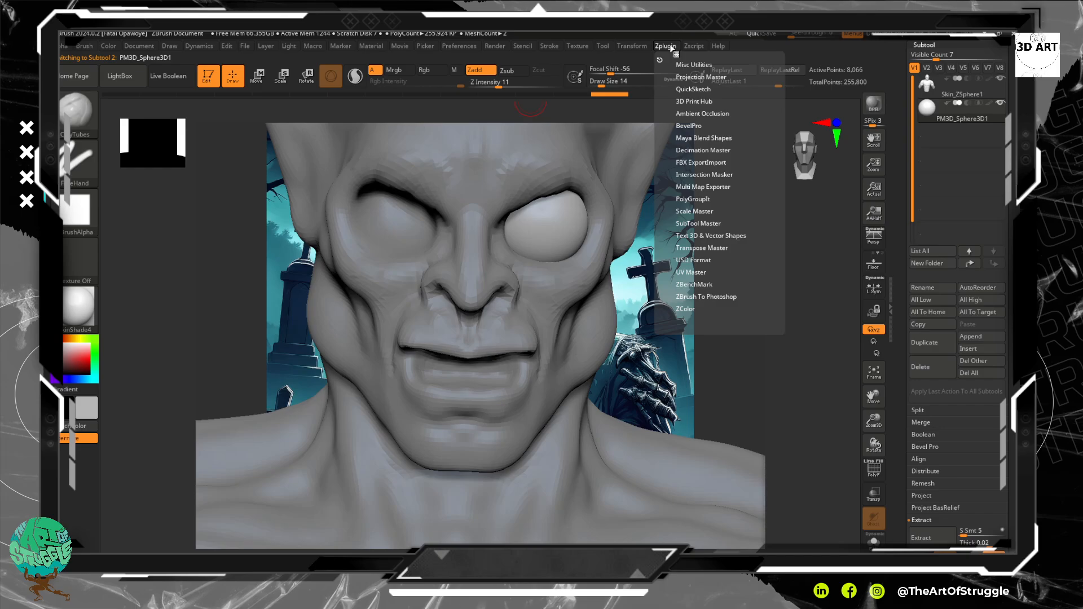
click(707, 224)
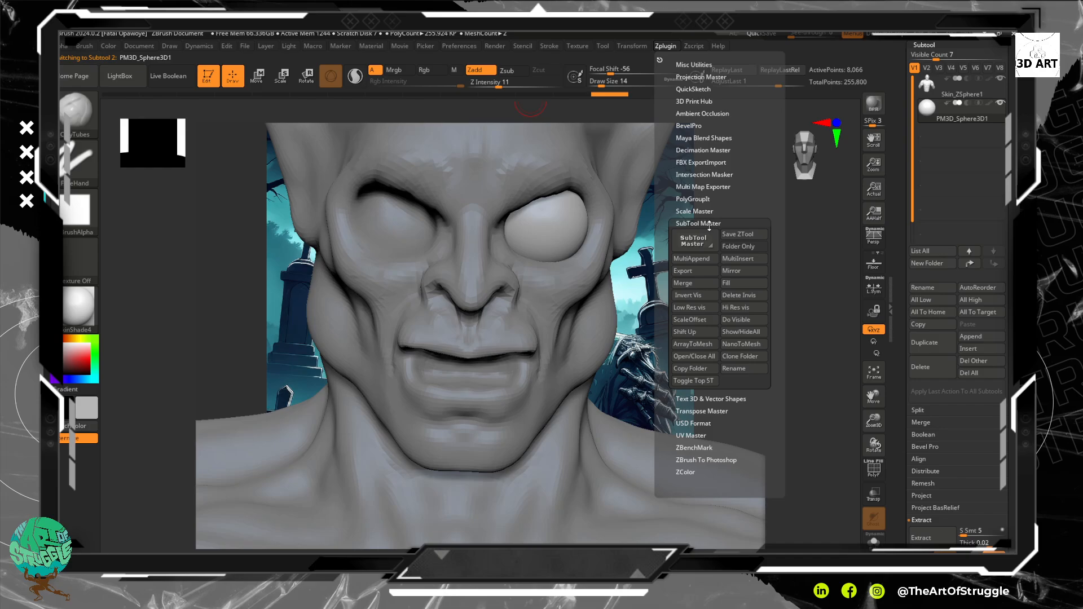
click(733, 271)
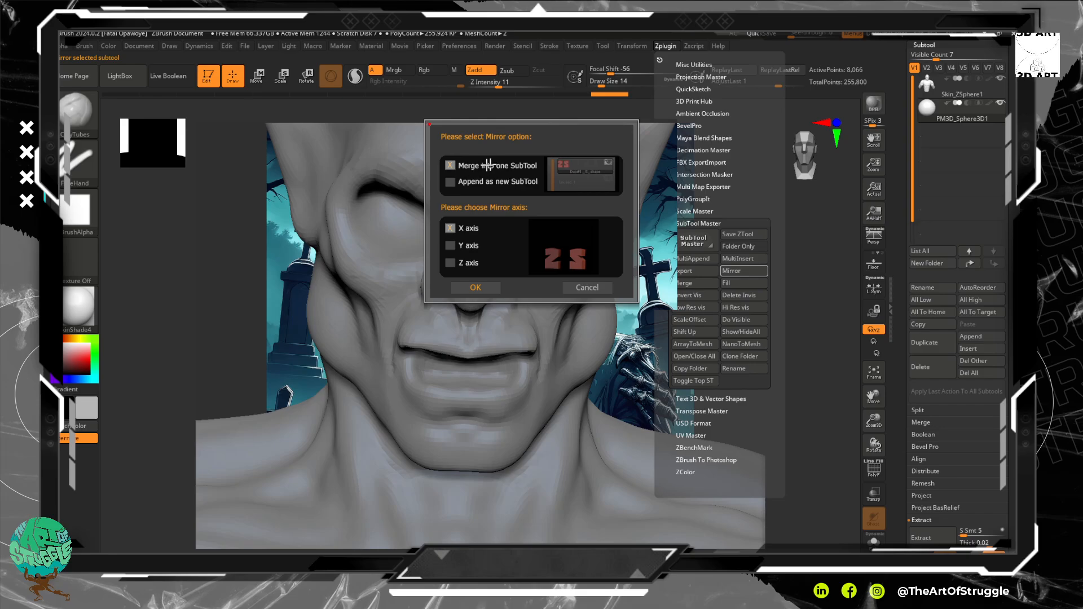
click(450, 245)
click(450, 263)
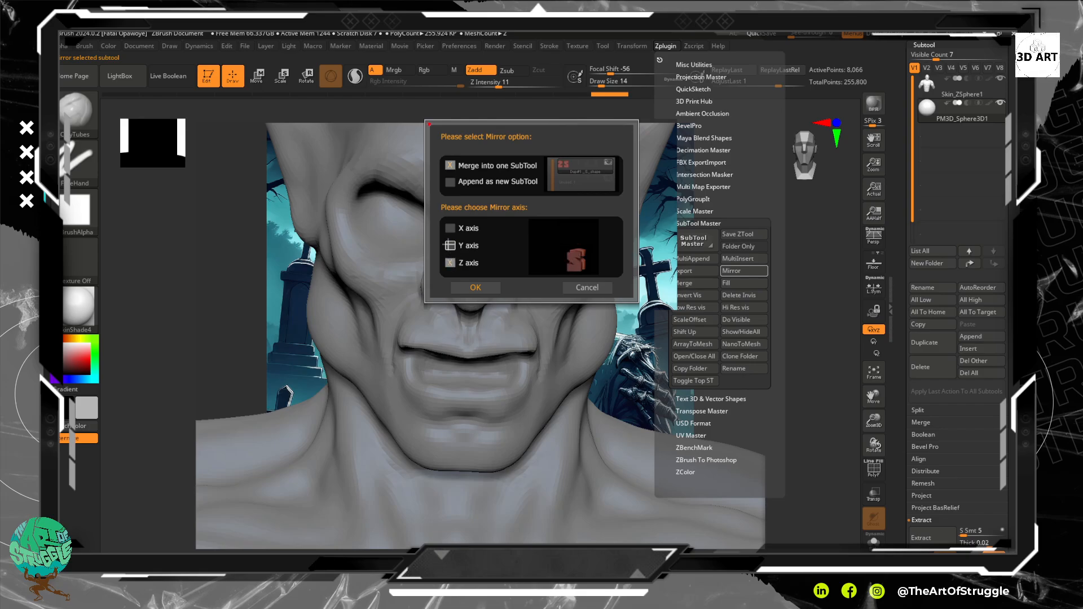
click(450, 229)
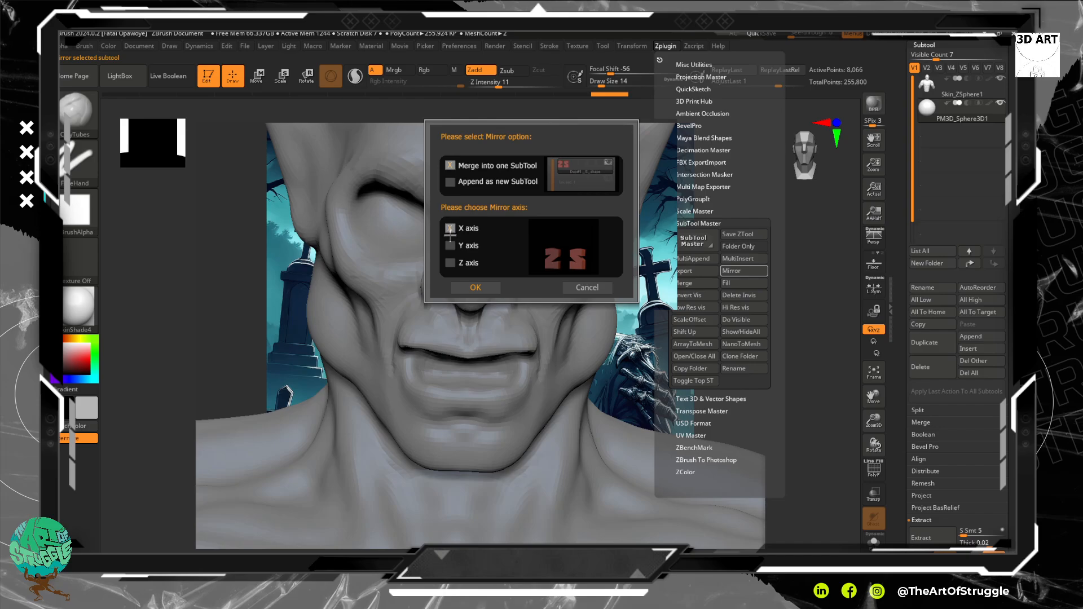
click(484, 288)
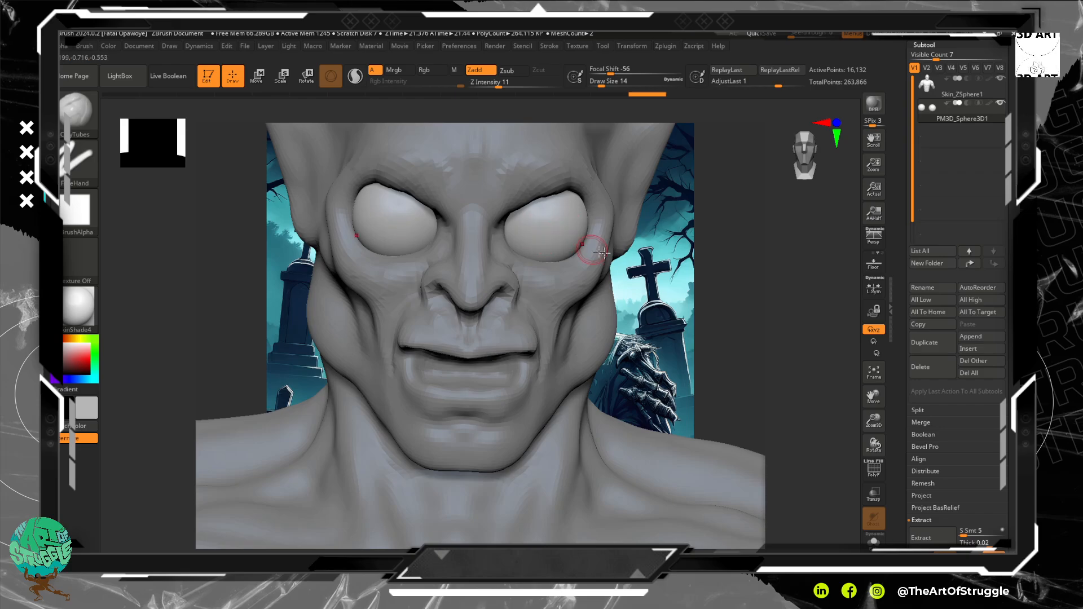
Make the model transparent over the reference, shift the eyeballs sideways to line up with the glowing eyes, and restore solid display.
mouse_move(663, 292)
mouse_down()
mouse_move(685, 339)
mouse_move(644, 300)
mouse_move(607, 213)
mouse_move(611, 328)
mouse_move(590, 299)
mouse_move(603, 295)
mouse_move(591, 276)
mouse_move(592, 285)
mouse_move(598, 266)
mouse_up()
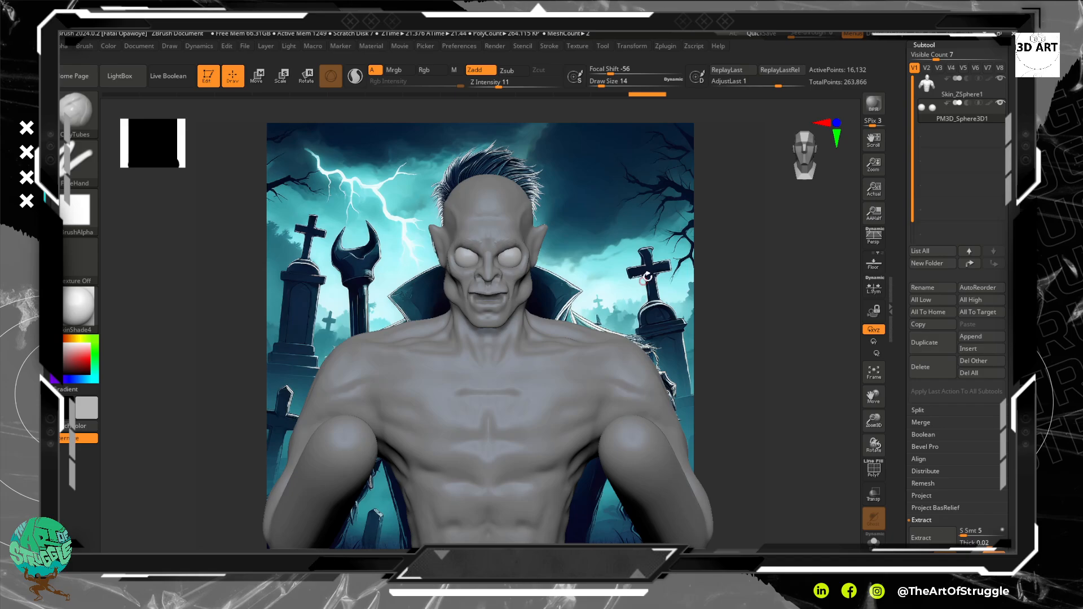
drag(646, 277, 642, 278)
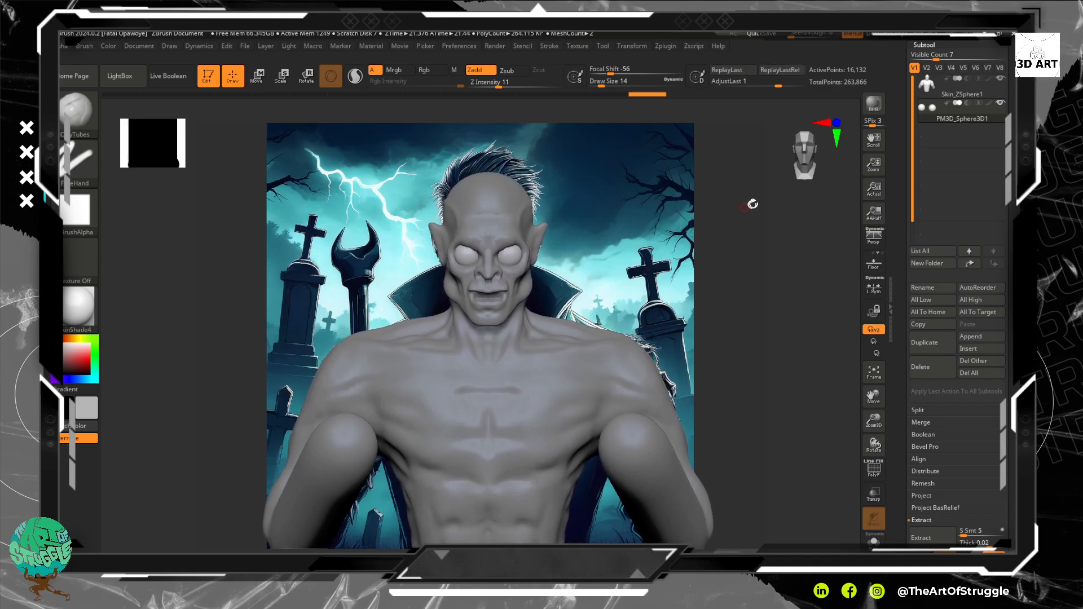
click(874, 494)
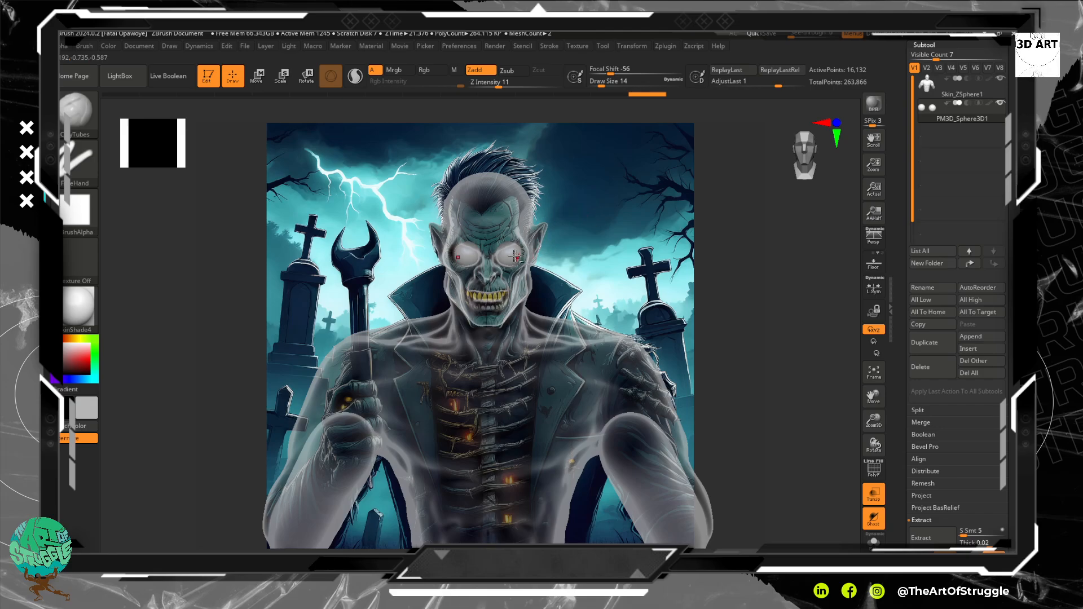
click(257, 74)
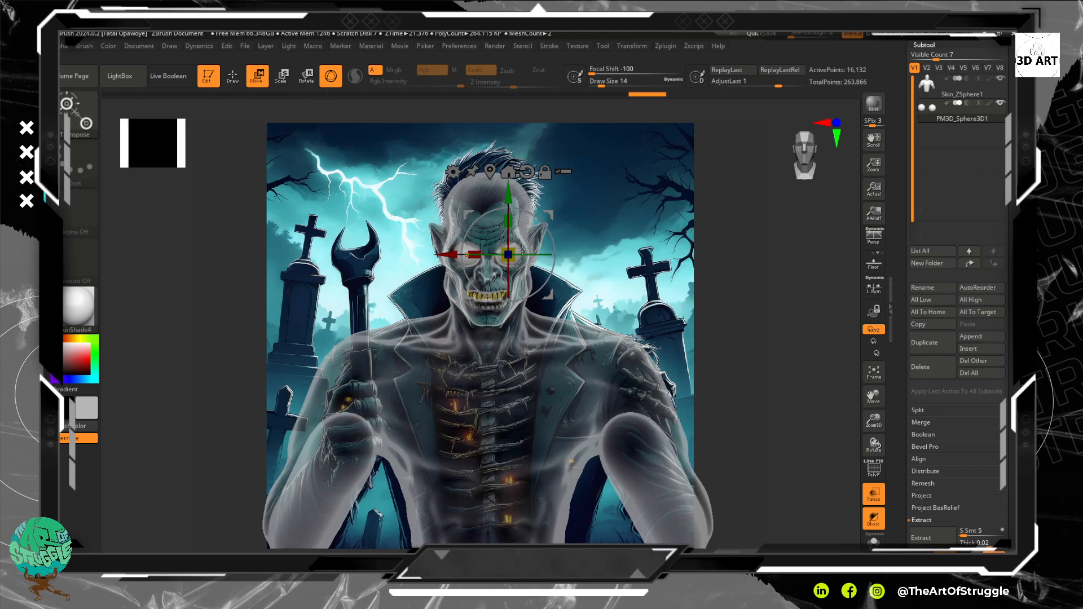
drag(513, 252, 515, 252)
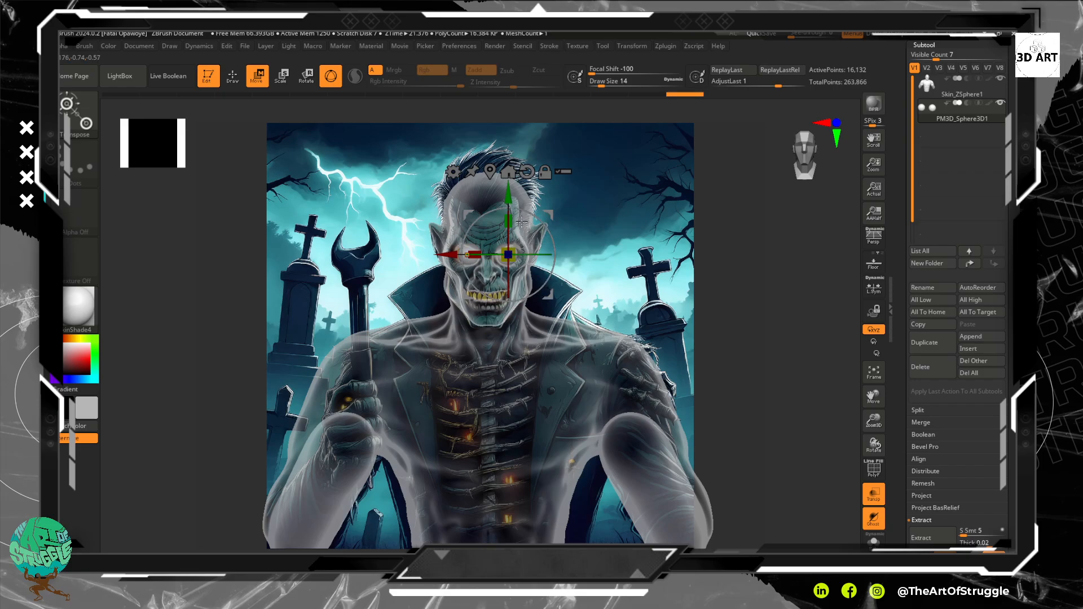
drag(533, 253, 534, 253)
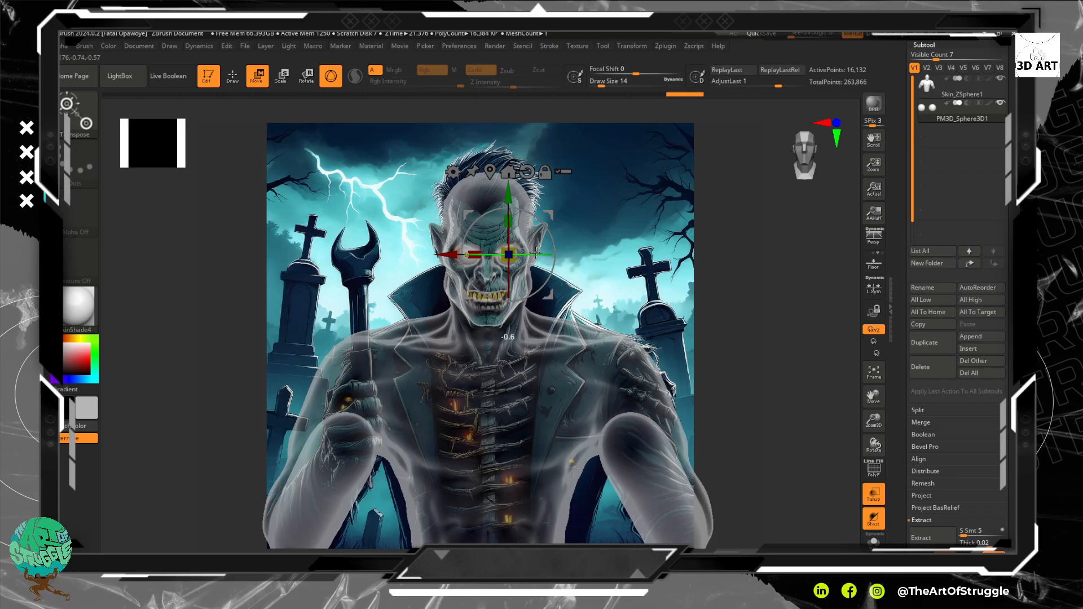
drag(461, 255, 455, 257)
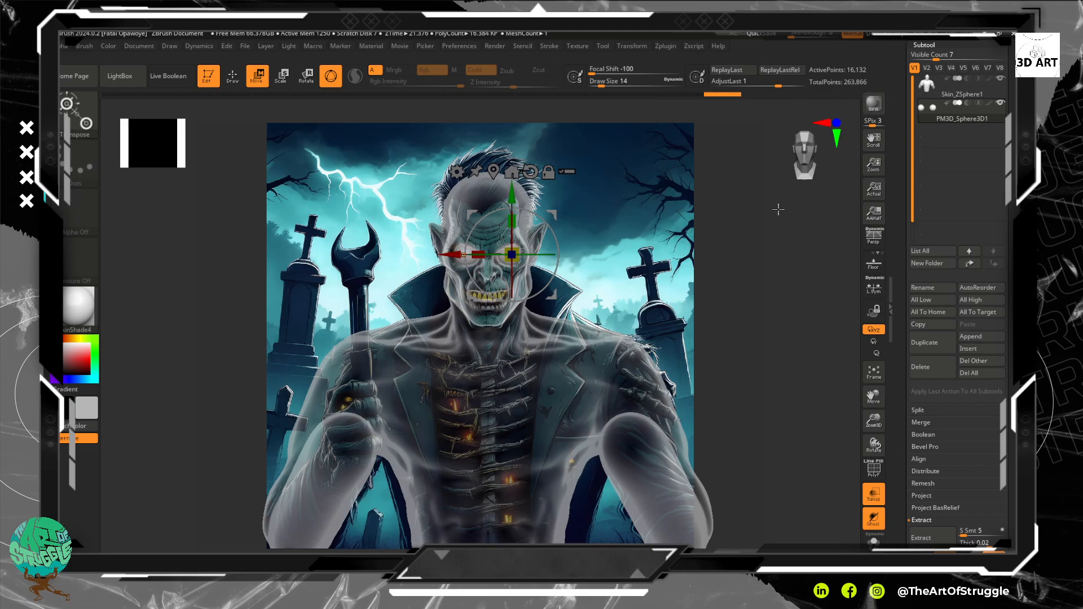
click(873, 494)
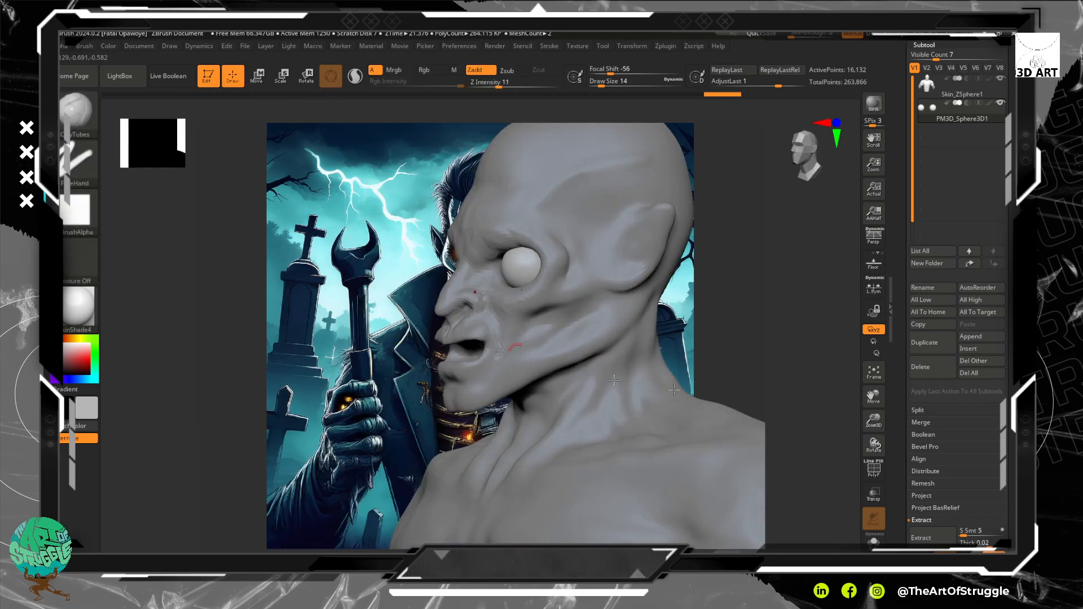
Examine the head from profile, three-quarter and front views beside the reference, checking the eyeballs, cheeks and mouth.
alt+drag(649, 299, 636, 297)
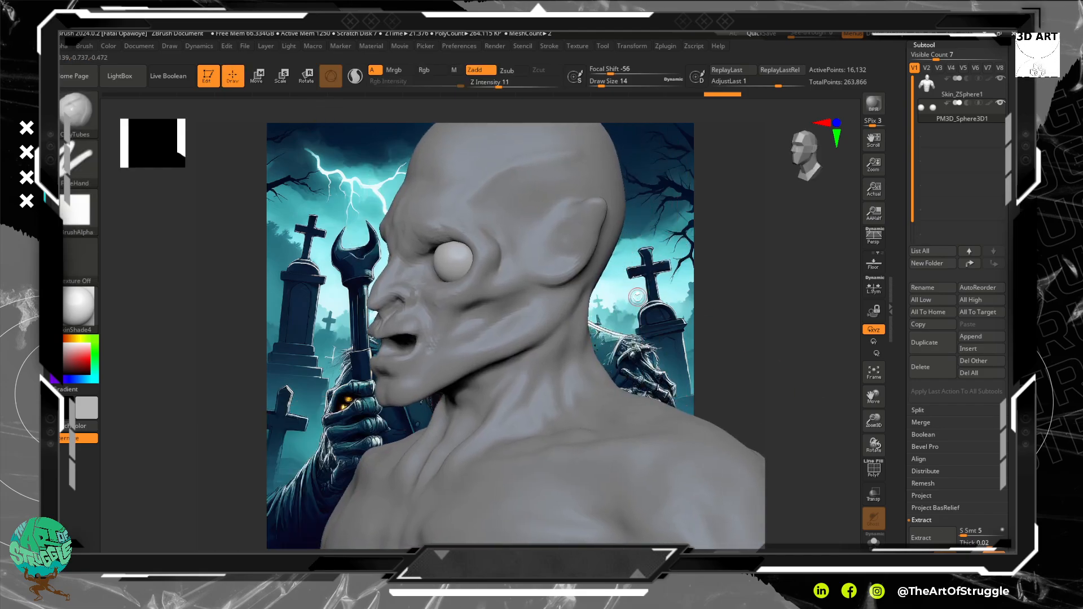
mouse_move(672, 303)
mouse_down()
mouse_move(646, 315)
mouse_move(676, 290)
mouse_move(675, 330)
mouse_up()
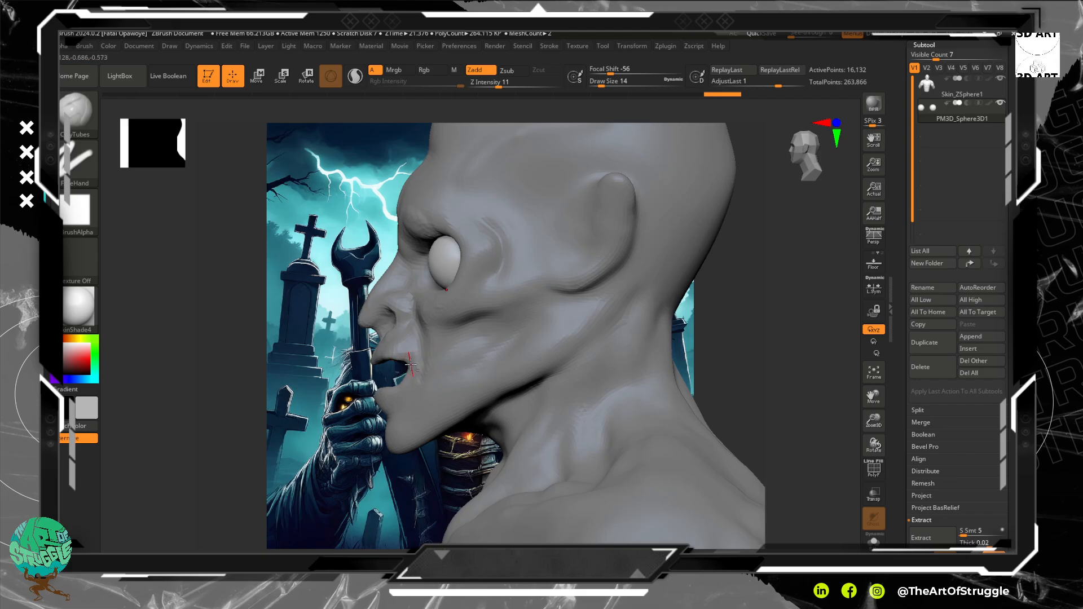
mouse_move(708, 324)
alt+mouse_down()
mouse_move(805, 327)
mouse_move(866, 306)
mouse_move(880, 260)
alt+mouse_up()
mouse_move(803, 286)
mouse_down()
mouse_move(834, 286)
mouse_move(813, 273)
mouse_move(851, 280)
mouse_move(793, 292)
mouse_move(848, 282)
mouse_move(812, 284)
mouse_up()
alt+drag(886, 283, 891, 280)
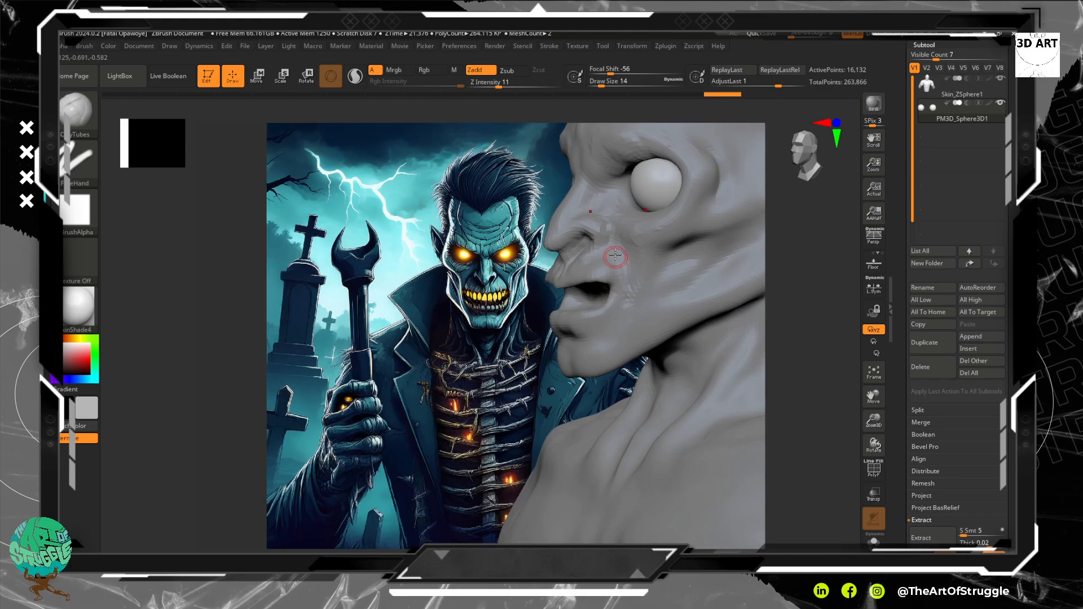
mouse_move(454, 309)
mouse_down()
mouse_move(525, 307)
mouse_move(473, 306)
mouse_move(497, 308)
mouse_up()
alt+drag(437, 334, 464, 261)
alt+drag(785, 233, 761, 257)
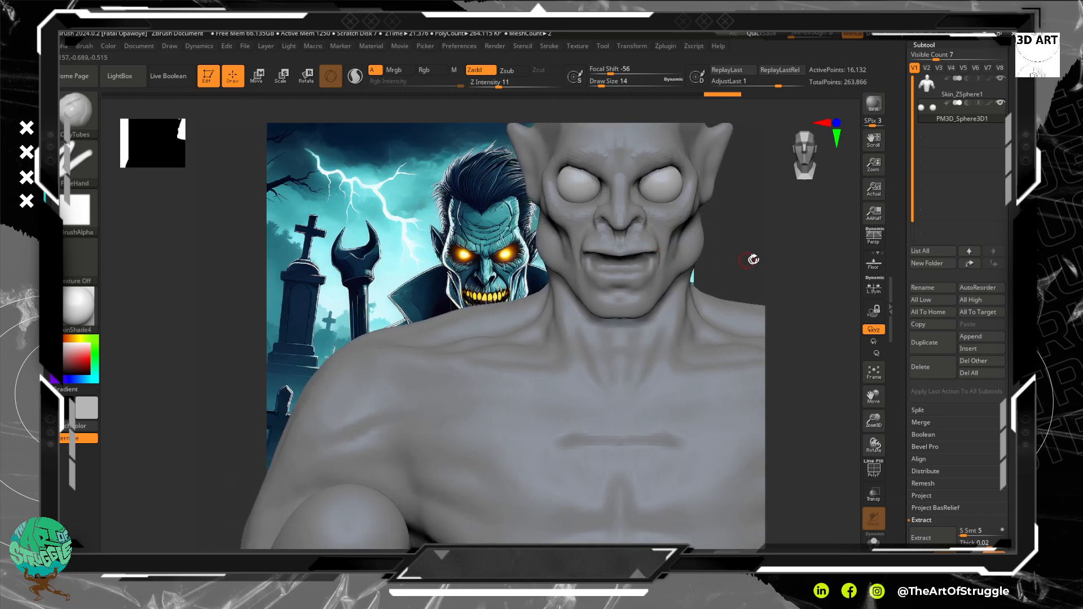
drag(729, 255, 572, 221)
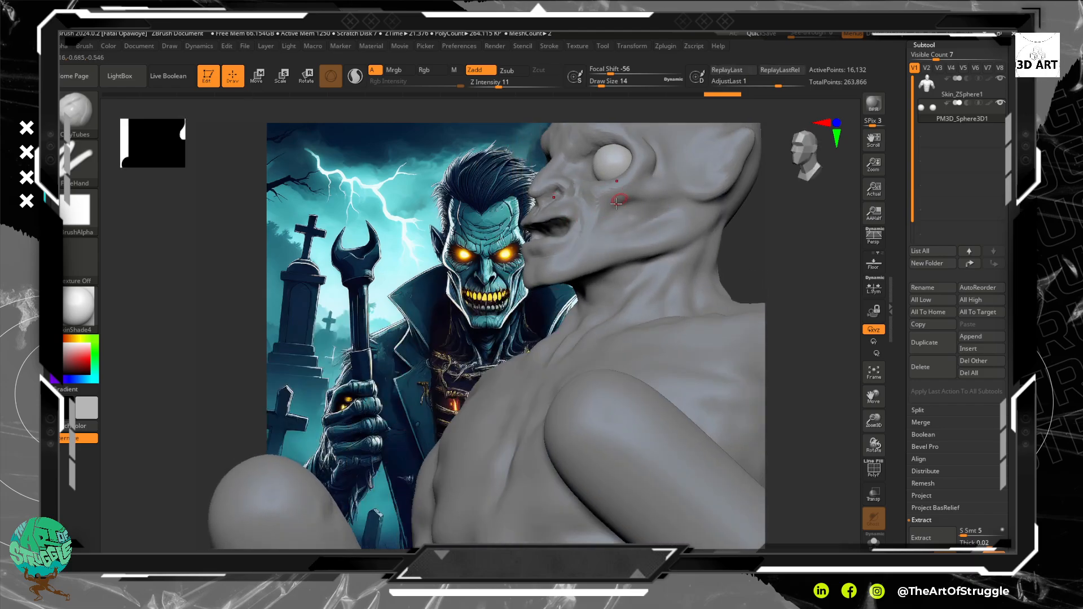
Select the body subtool, build up the cheek beside the mouth corner with ClayTubes at draw size 22, and smooth it.
alt+click(601, 223)
drag(786, 261, 803, 276)
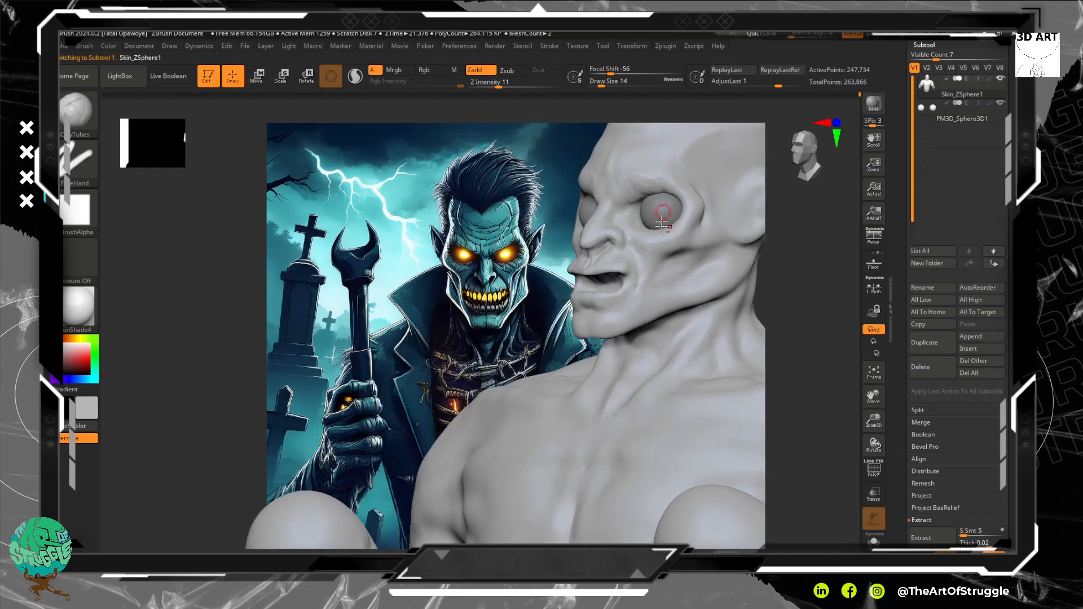
key(bracketright)
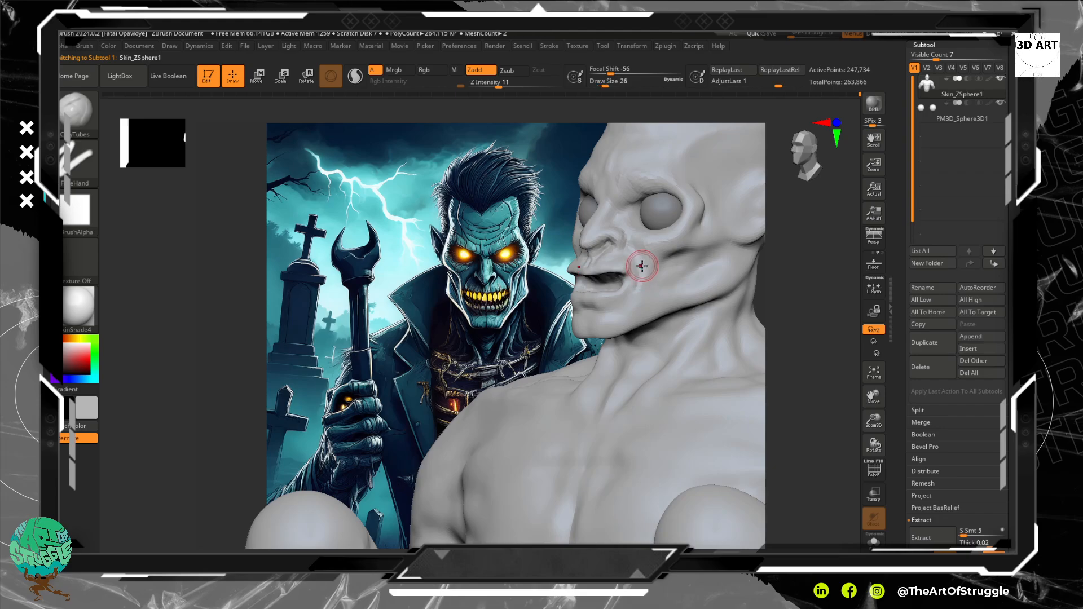
drag(635, 300, 653, 262)
mouse_move(633, 300)
mouse_down()
mouse_move(663, 253)
mouse_move(647, 274)
mouse_up()
drag(618, 319, 656, 264)
mouse_move(621, 316)
mouse_down()
mouse_move(661, 258)
mouse_move(679, 251)
mouse_move(648, 283)
mouse_move(671, 260)
mouse_up()
key(shift)
shift+drag(631, 298, 645, 266)
Define the fold running from the cheek down past the mouth corner with the DamStandard brush at draw size 22.
key(b)
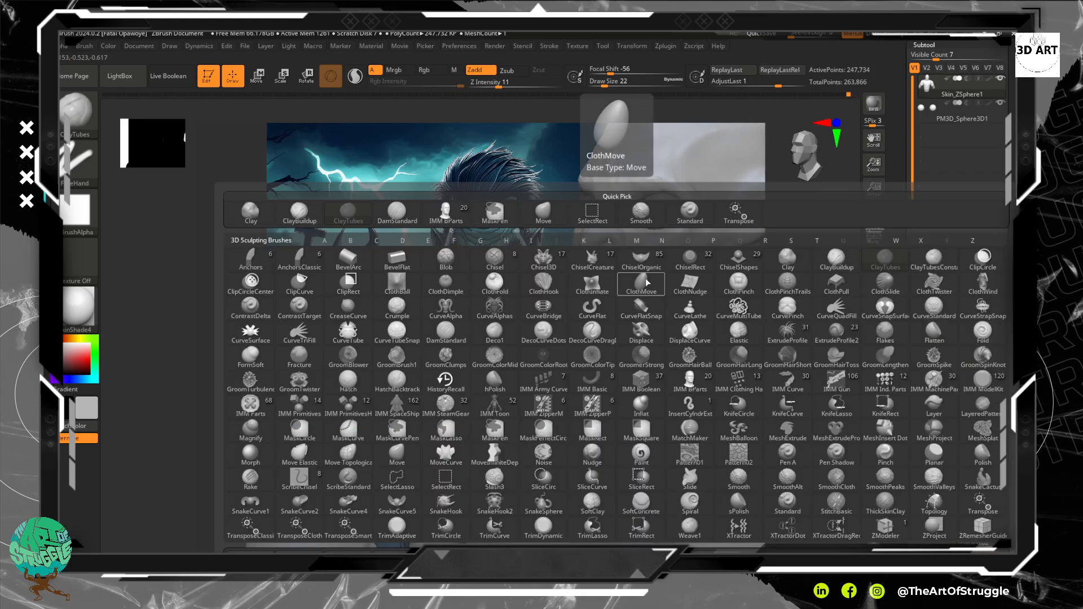
key(s)
key(t)
key(alt)
alt+drag(668, 260, 620, 322)
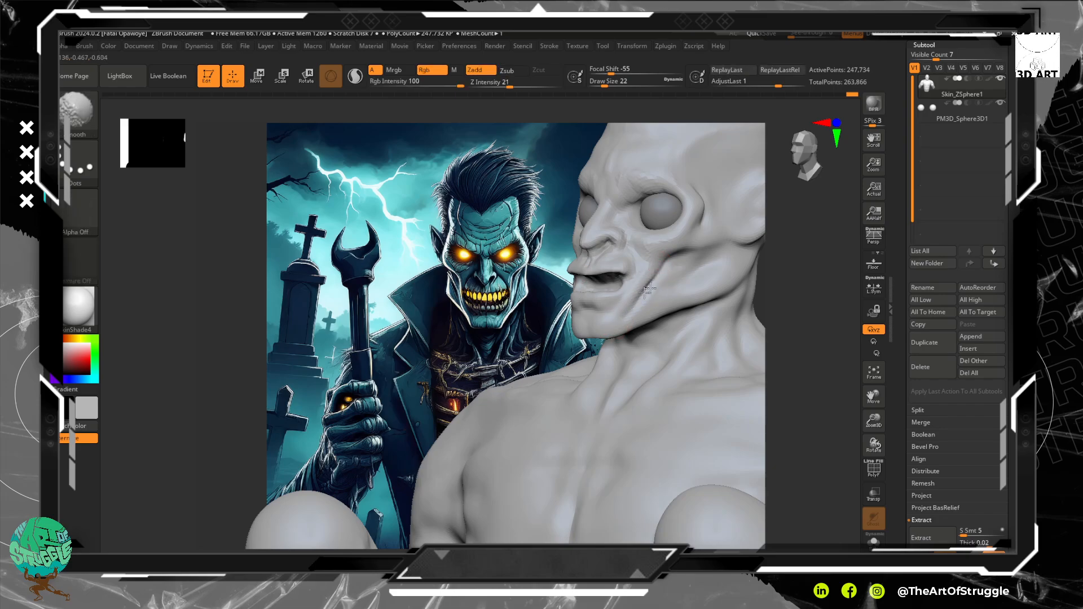
mouse_move(646, 255)
mouse_down()
mouse_move(615, 311)
mouse_move(647, 258)
mouse_up()
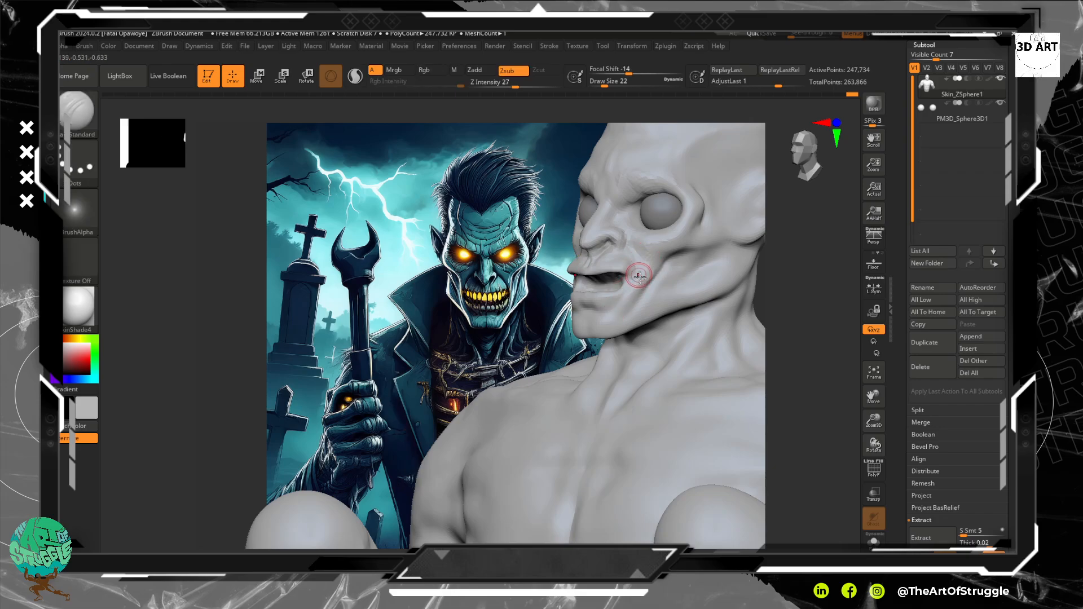
Refine the area above the mouth corner with ClayTubes, and carve a line down to the mouth corner with DamStandard at Z Intensity 27.
key(b)
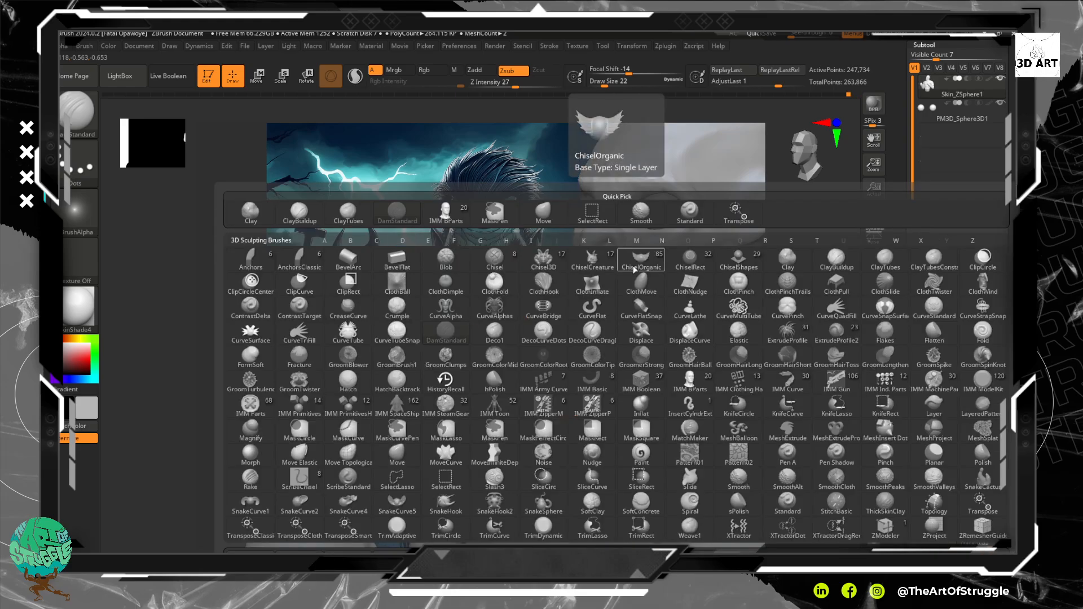
key(c)
key(t)
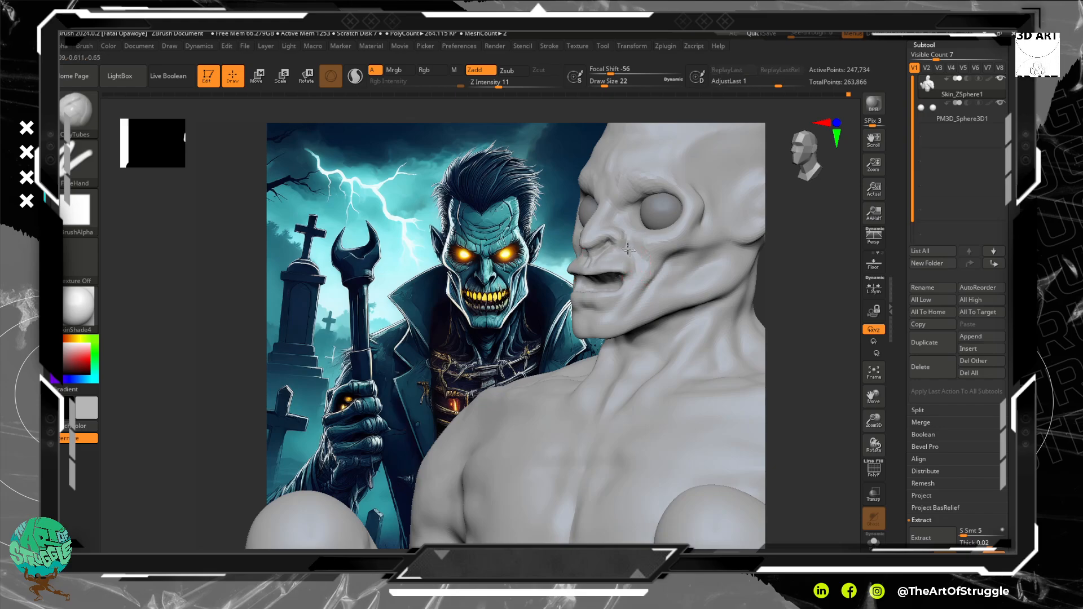
key(ctrl)
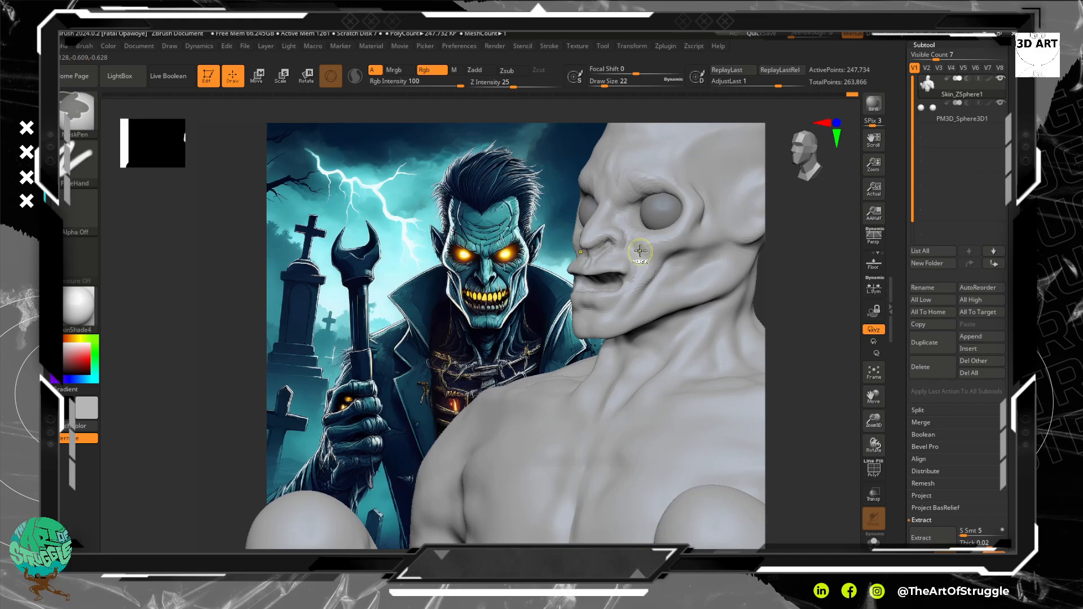
key(b)
key(s)
key(t)
drag(638, 257, 627, 292)
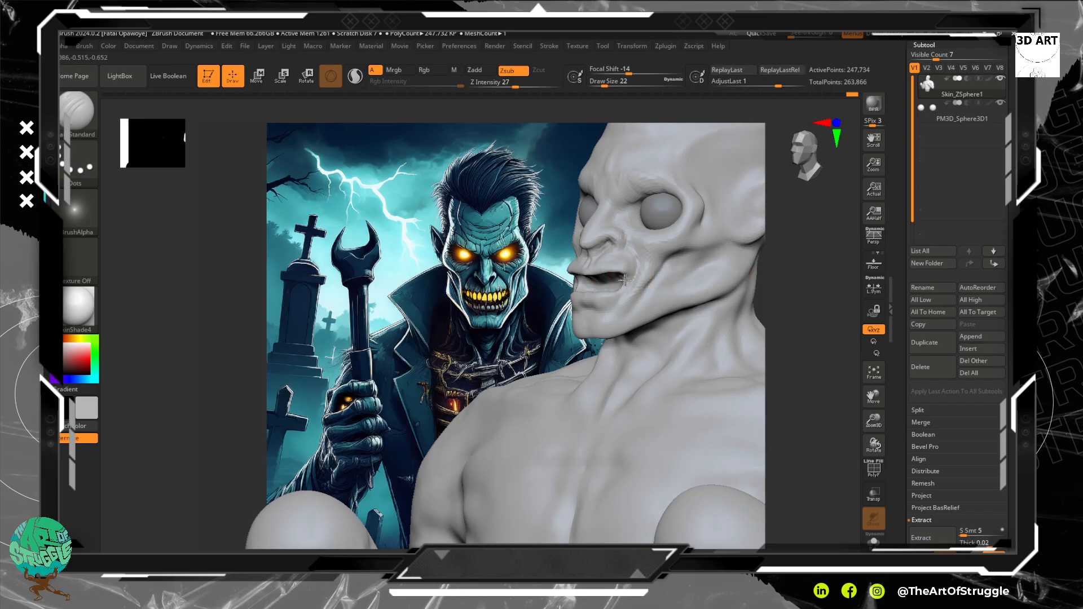
Soften the cheek fold and sharpen the outer corner of the mouth with DamStandard at draw size 22.
mouse_move(803, 313)
mouse_down()
mouse_move(769, 322)
mouse_move(827, 313)
mouse_move(790, 315)
mouse_move(828, 309)
mouse_move(796, 266)
mouse_move(803, 353)
mouse_move(799, 321)
mouse_move(783, 316)
mouse_up()
shift+drag(681, 264, 615, 341)
drag(620, 275, 630, 283)
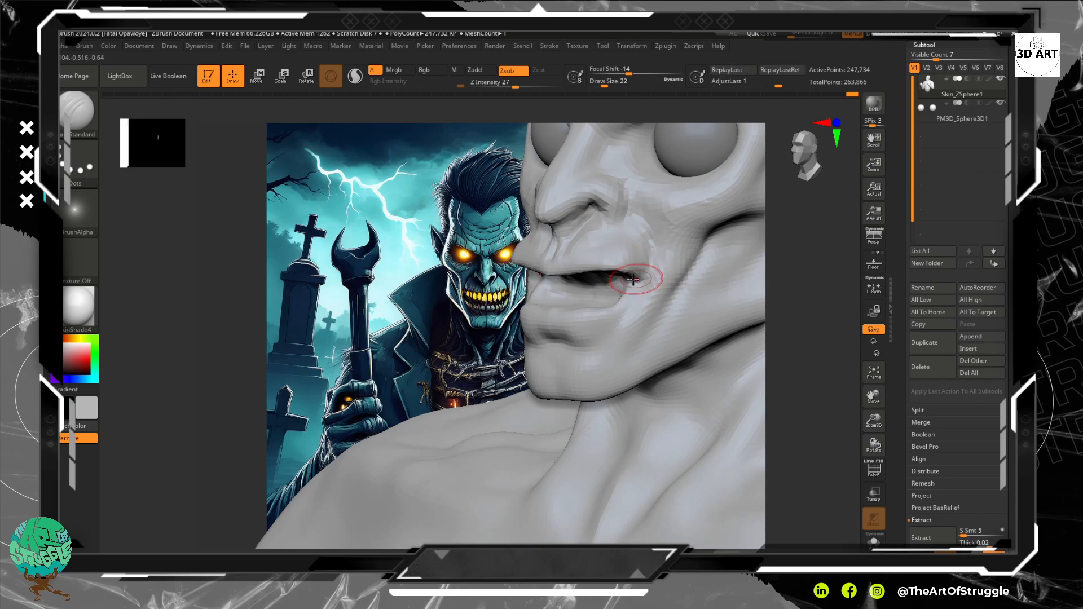
drag(640, 276, 636, 281)
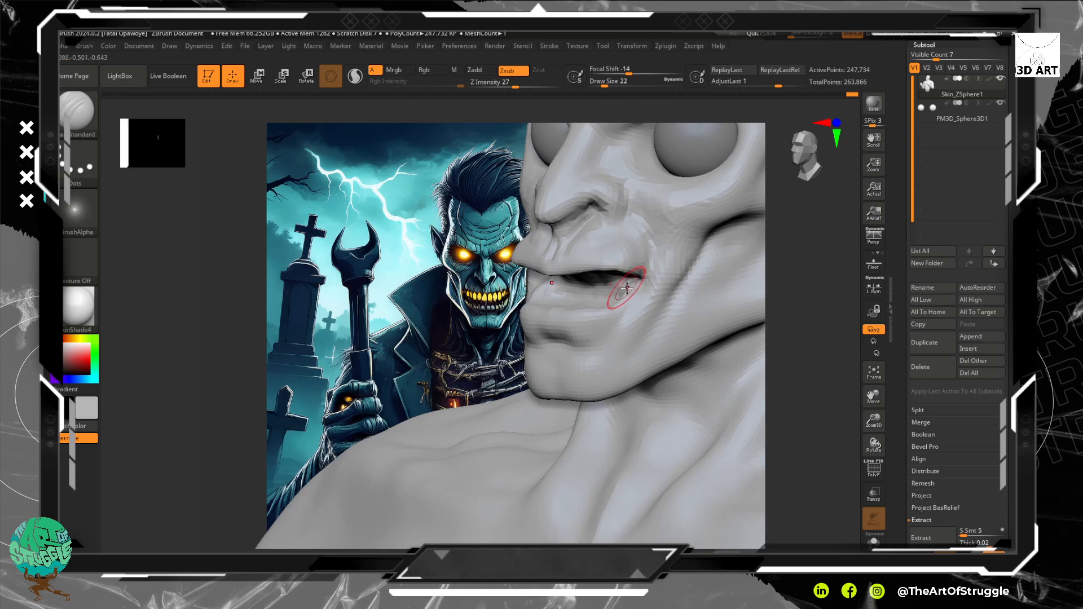
Reshape the lips near the mouth corners with the Move brush at draw size 22, from three-quarter and front views.
key(b)
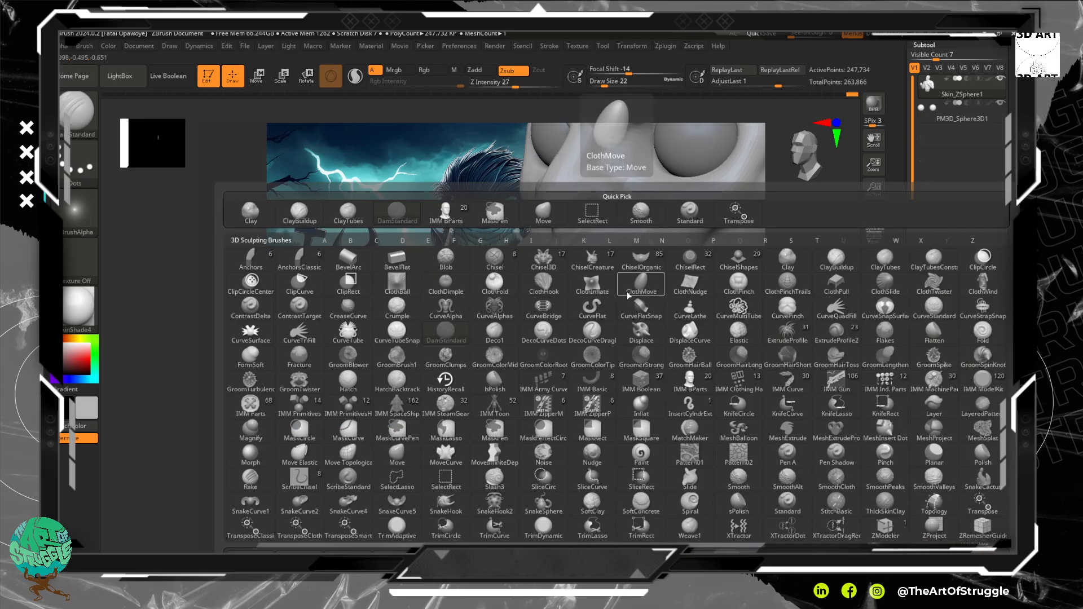
key(m)
key(v)
mouse_move(626, 287)
mouse_down()
mouse_move(615, 306)
mouse_move(620, 286)
mouse_move(590, 280)
mouse_move(617, 280)
mouse_move(619, 308)
mouse_up()
drag(620, 308, 622, 307)
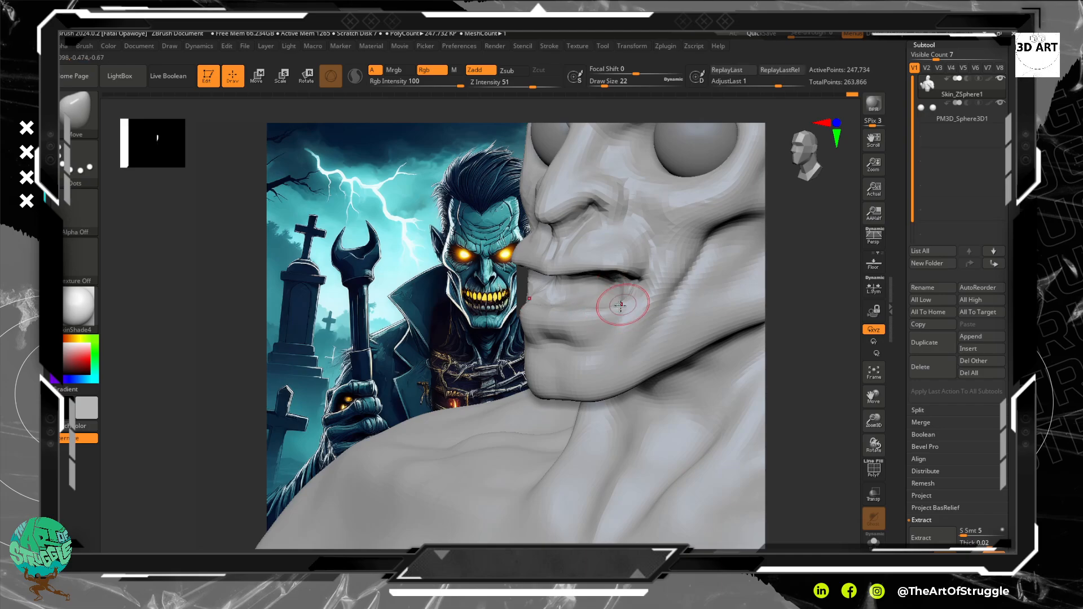
drag(816, 380, 684, 268)
drag(609, 261, 611, 272)
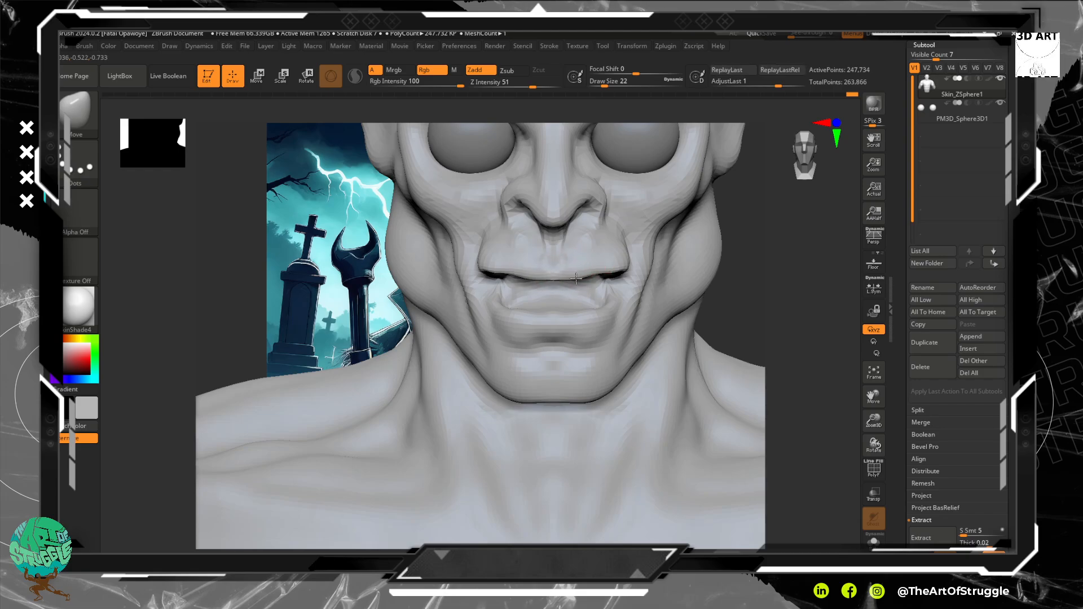
drag(605, 269, 610, 265)
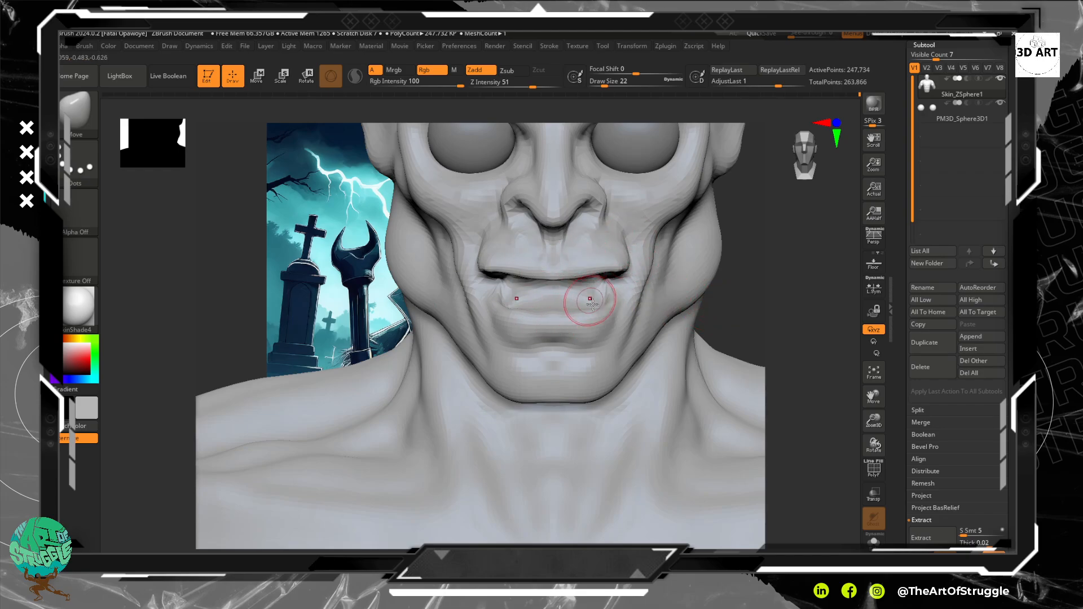
Carve the hollow running from below the cheekbone down to the jaw with DamStandard at draw size 22, and smooth its edges.
mouse_move(782, 306)
mouse_down()
mouse_move(781, 215)
mouse_move(759, 240)
mouse_move(781, 312)
mouse_move(767, 287)
mouse_move(754, 309)
mouse_move(745, 296)
mouse_move(754, 303)
mouse_move(738, 367)
mouse_move(778, 360)
mouse_move(762, 347)
mouse_up()
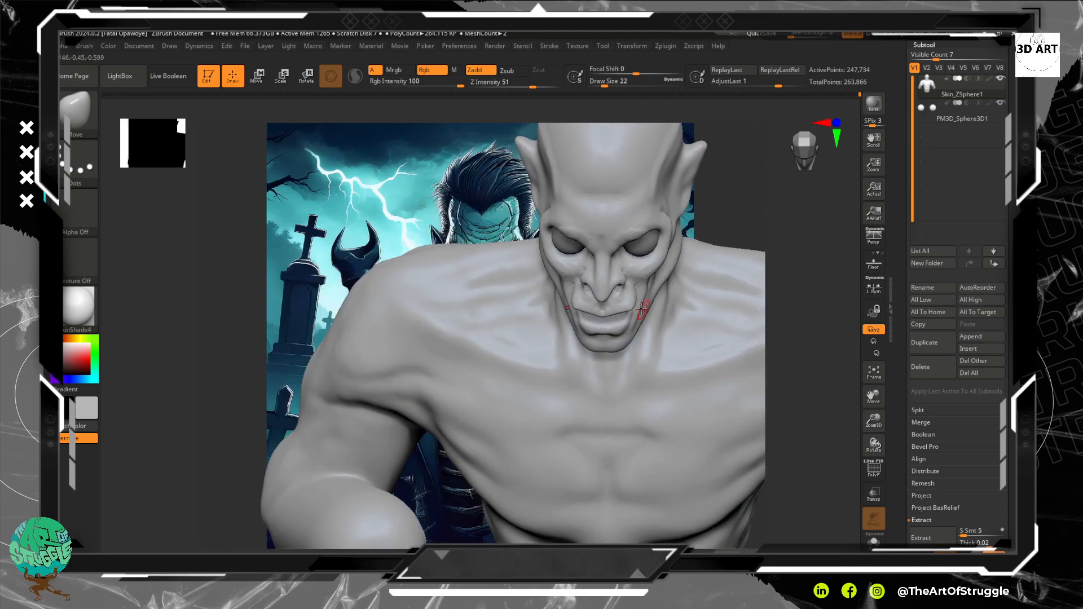
key(bracketright)
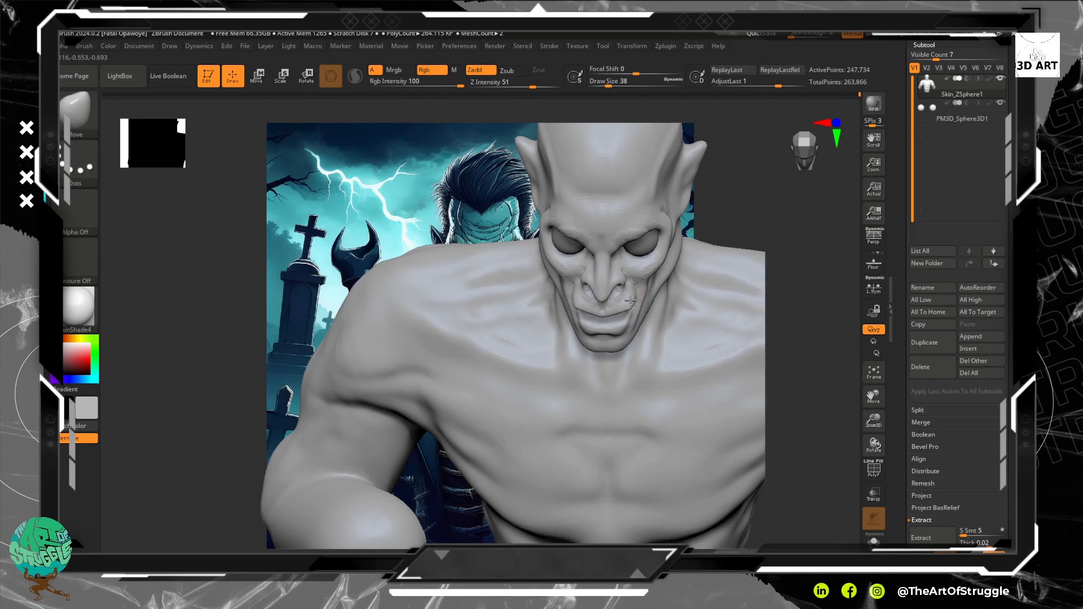
mouse_move(756, 318)
mouse_down()
mouse_move(752, 286)
mouse_move(776, 222)
mouse_move(758, 259)
mouse_move(726, 263)
mouse_up()
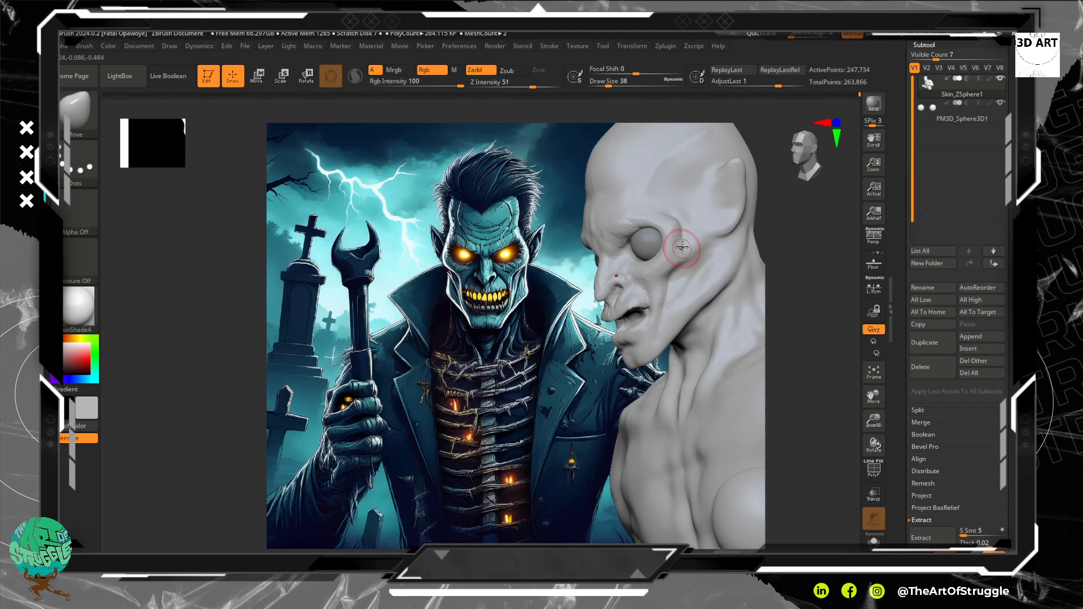
key(b)
key(s)
key(t)
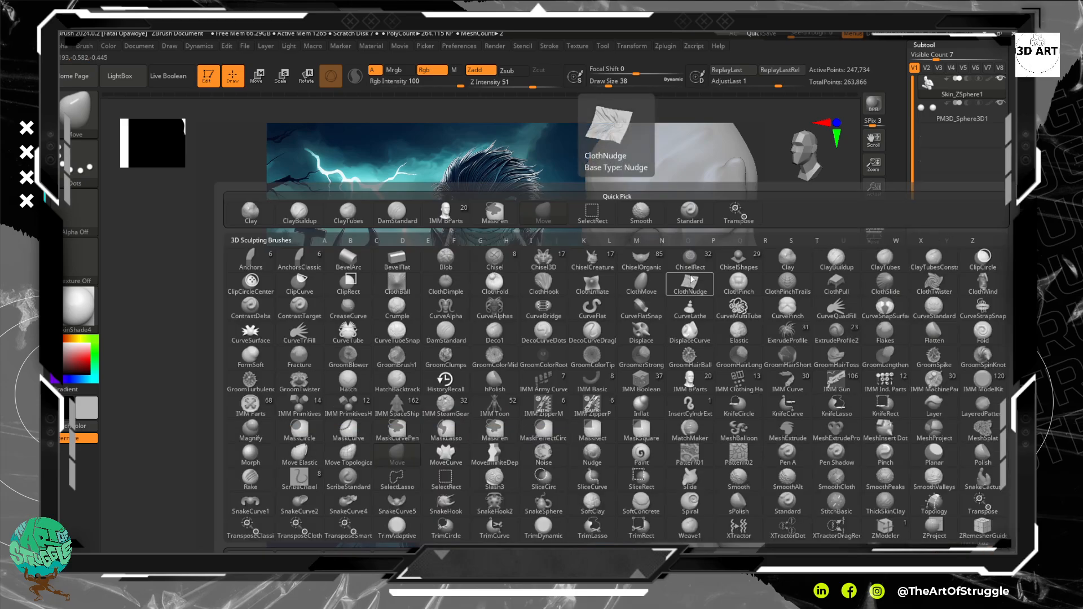
drag(677, 298, 700, 269)
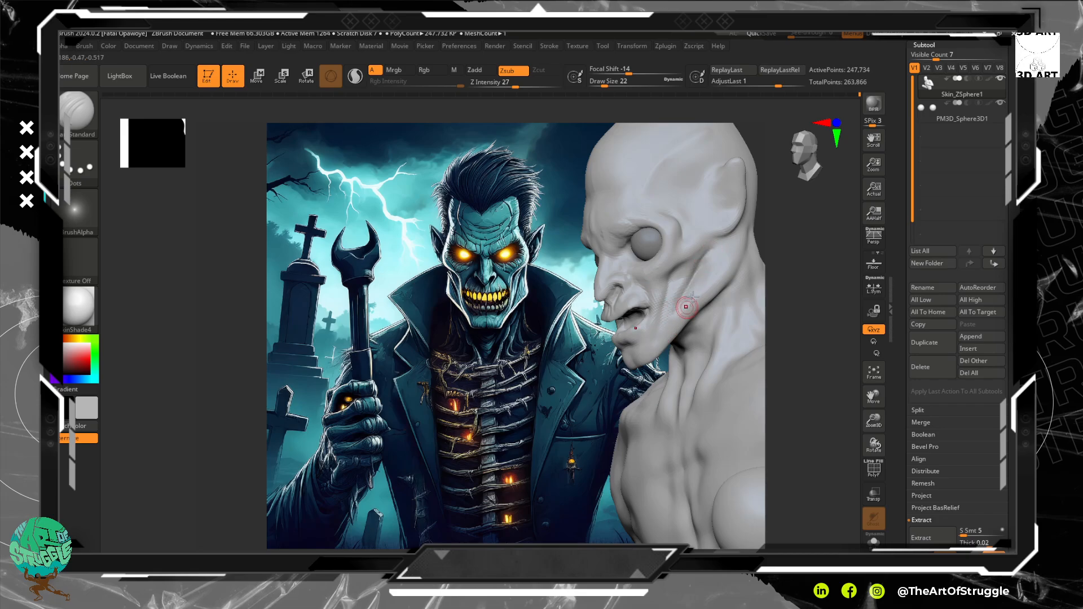
mouse_move(702, 269)
shift+mouse_down()
mouse_move(660, 348)
mouse_move(666, 333)
shift+mouse_up()
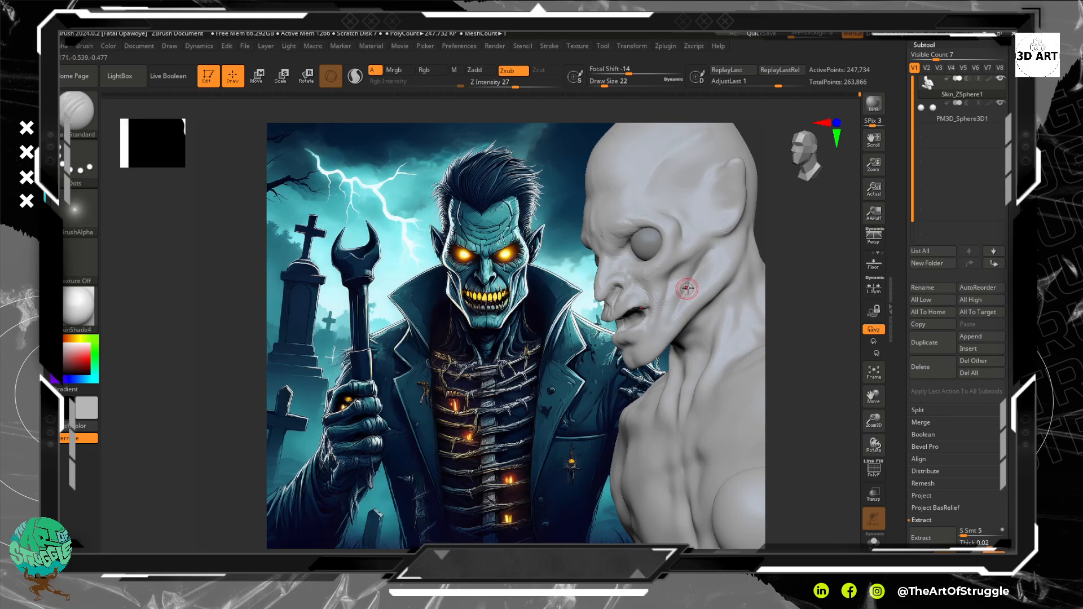
key(shift)
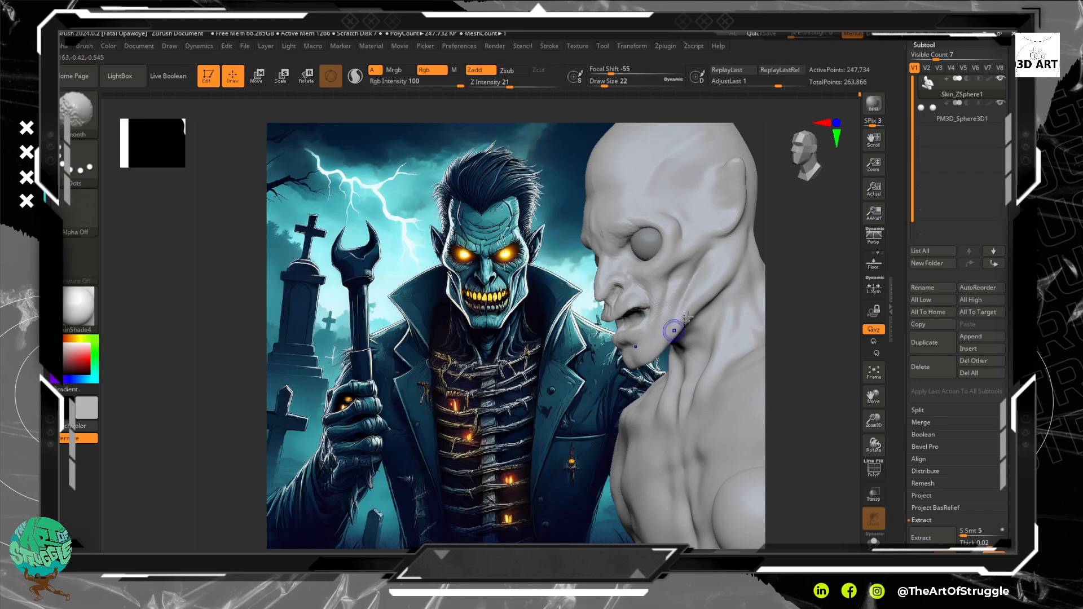
Deepen the diagonal cheek fold from the cheekbone toward the chin with DamStandard, smoothing it from front, three-quarter and low side views.
drag(818, 274, 763, 269)
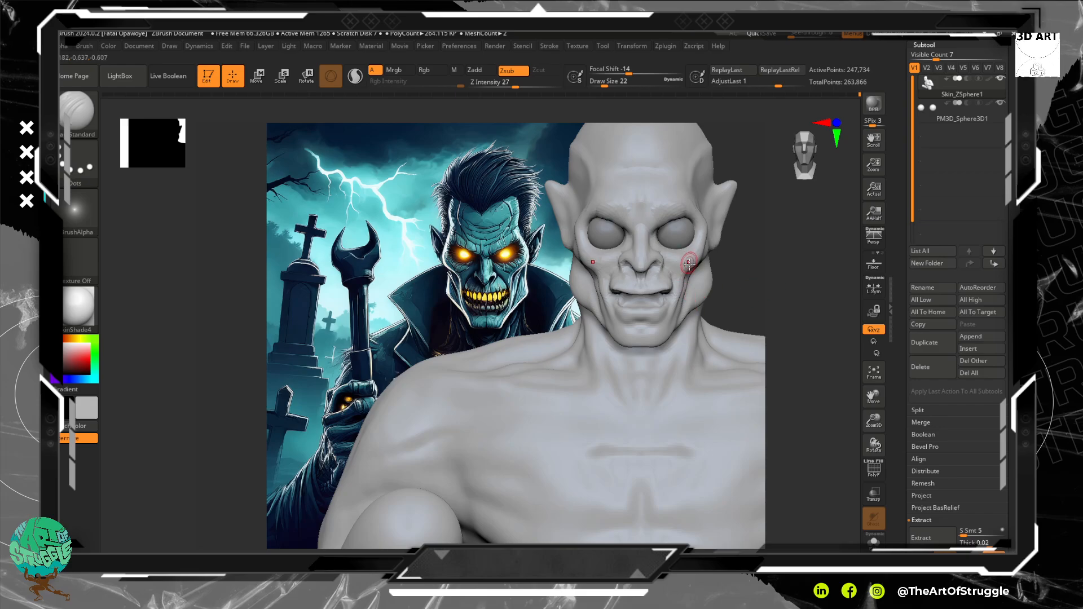
key(shift)
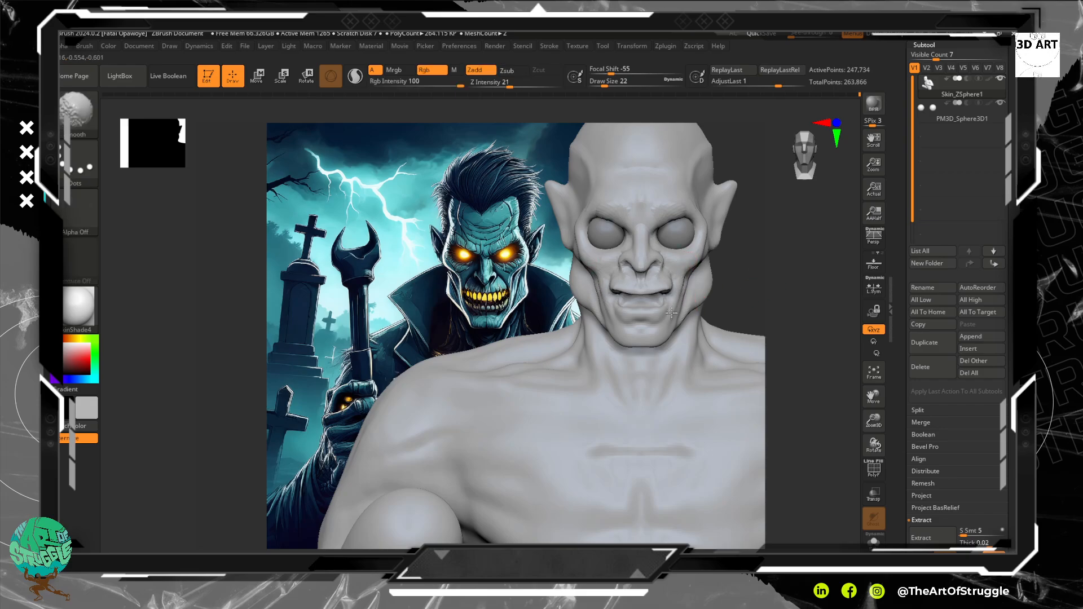
mouse_move(794, 286)
mouse_down()
mouse_move(744, 288)
mouse_move(769, 289)
mouse_up()
drag(692, 270, 661, 312)
drag(690, 271, 651, 316)
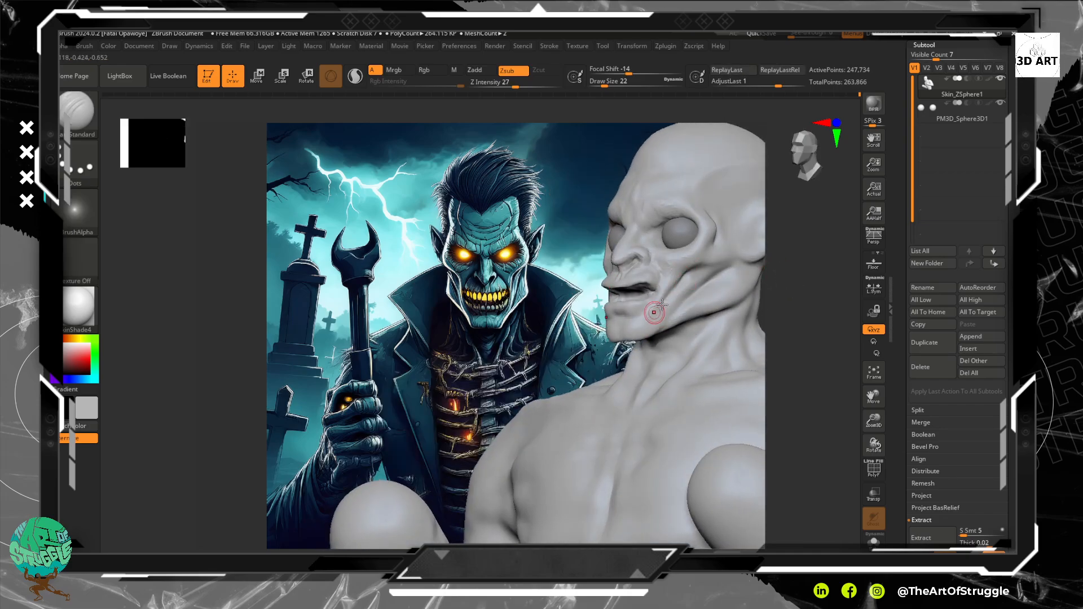
key(shift)
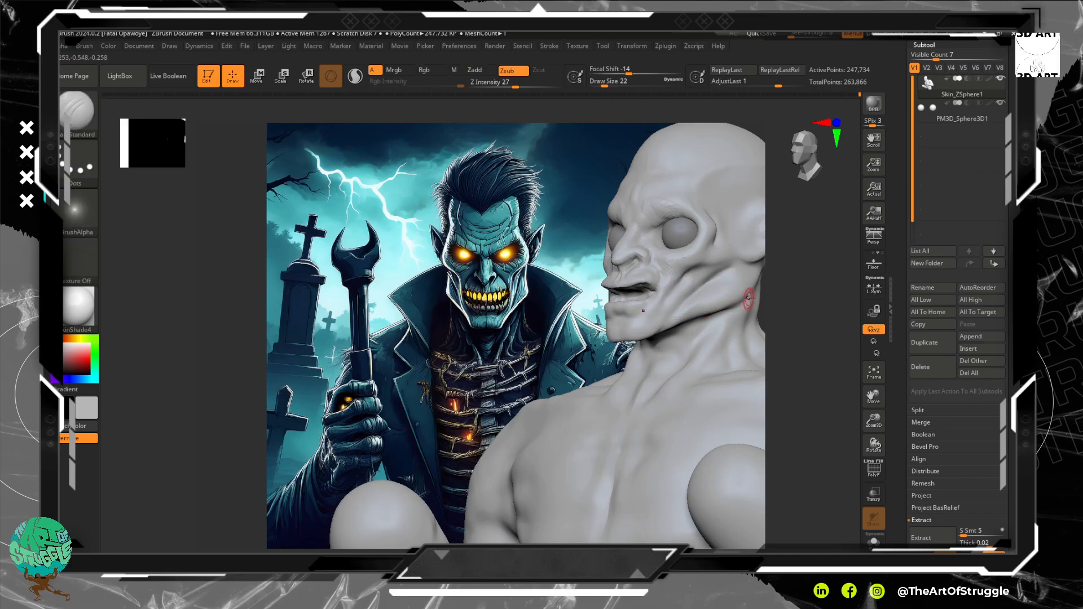
mouse_move(777, 305)
mouse_down()
mouse_move(796, 328)
mouse_move(755, 287)
mouse_up()
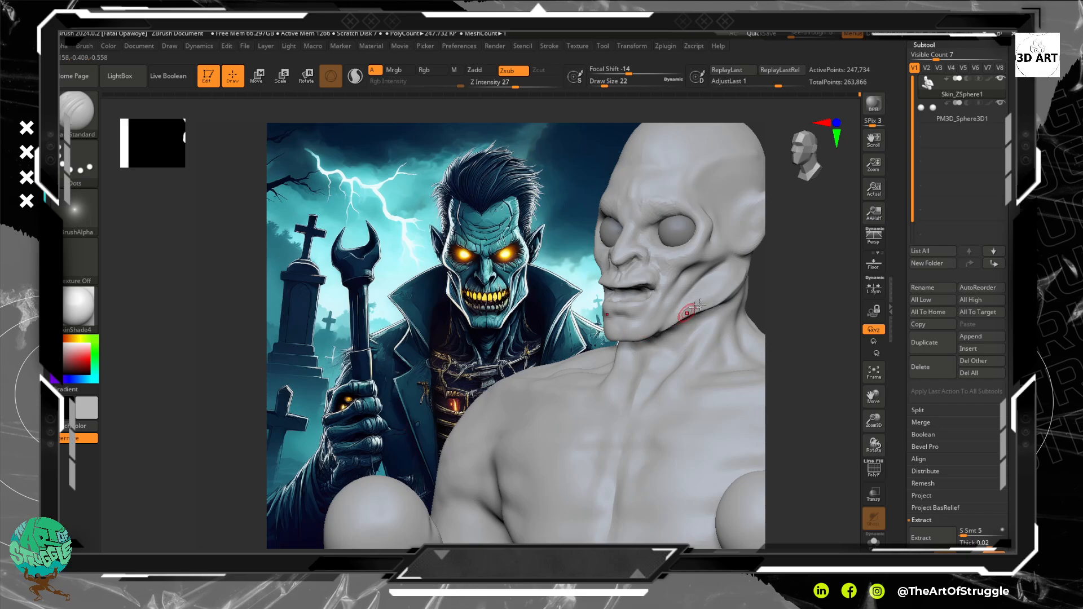
key(shift)
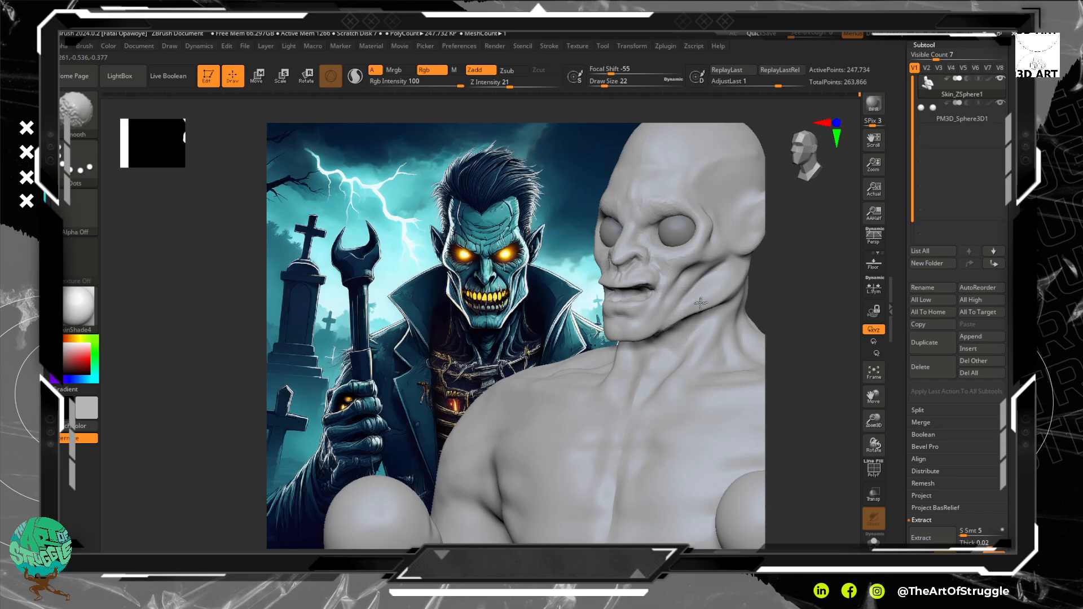
right_drag(699, 304, 721, 290)
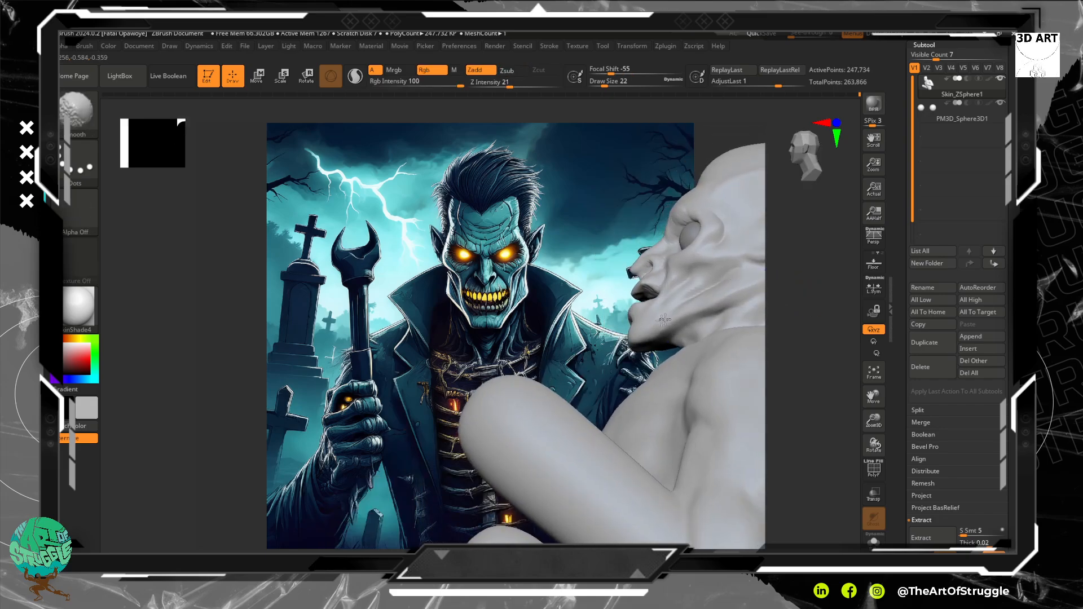
key(alt)
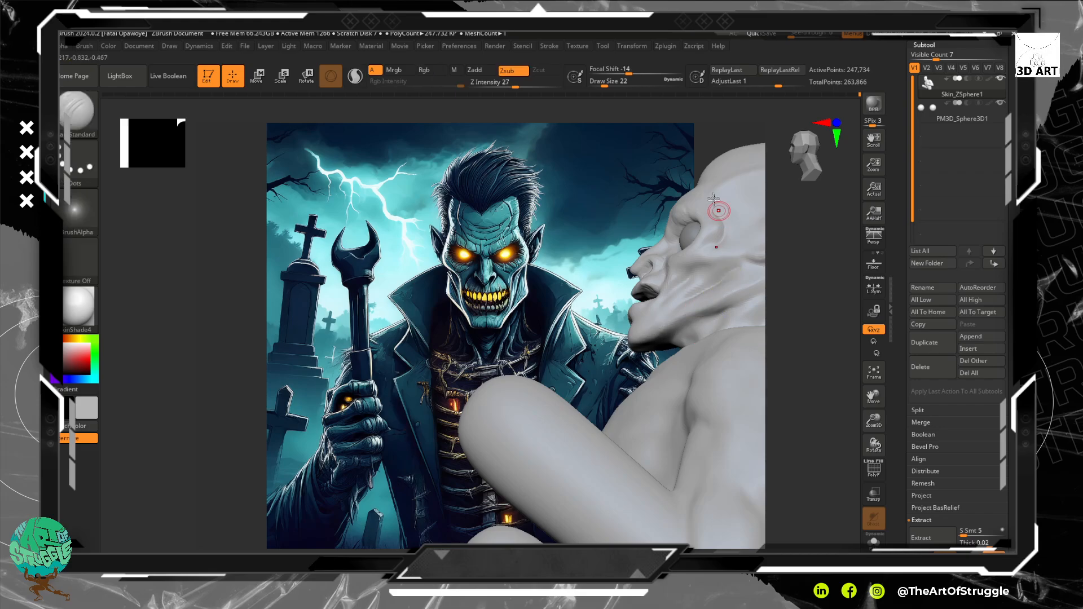
Set the DamStandard brush's LazySmooth to 5, adjust its LazyRadius, and test the stroke along the jaw.
click(546, 46)
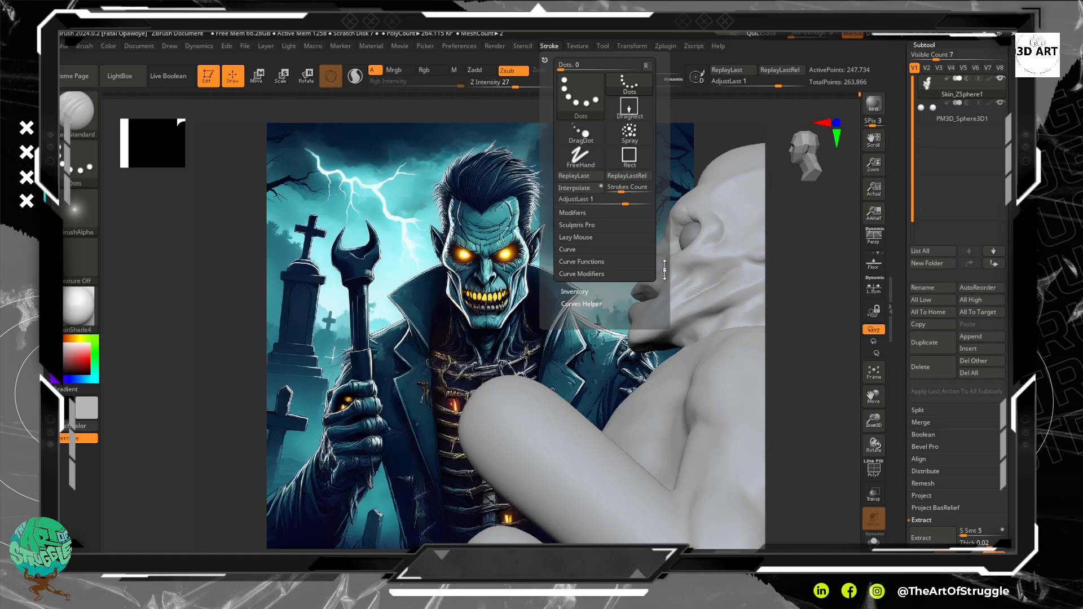
click(597, 291)
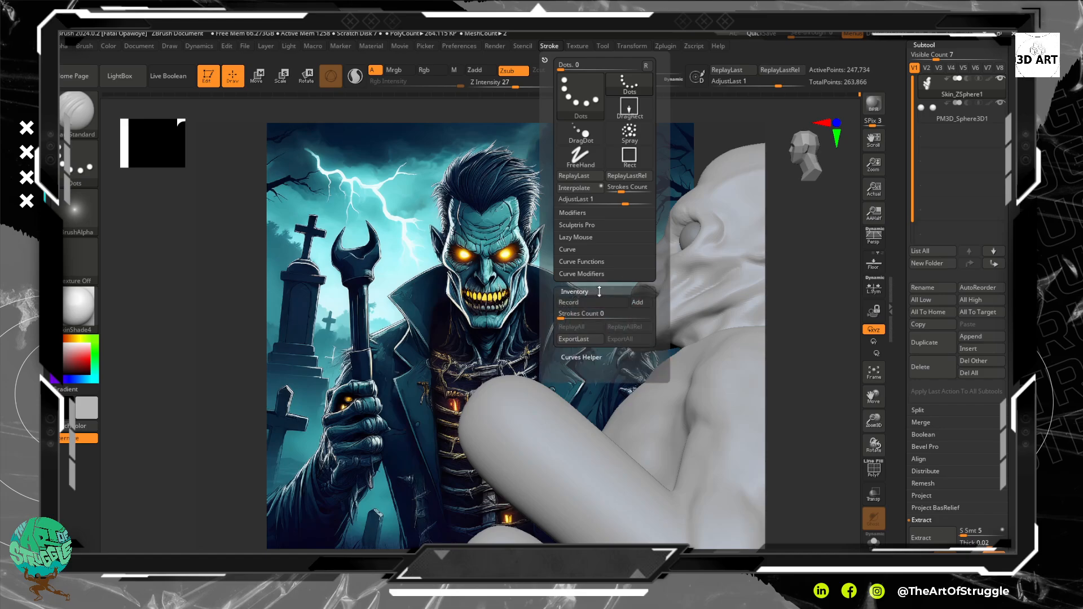
click(576, 237)
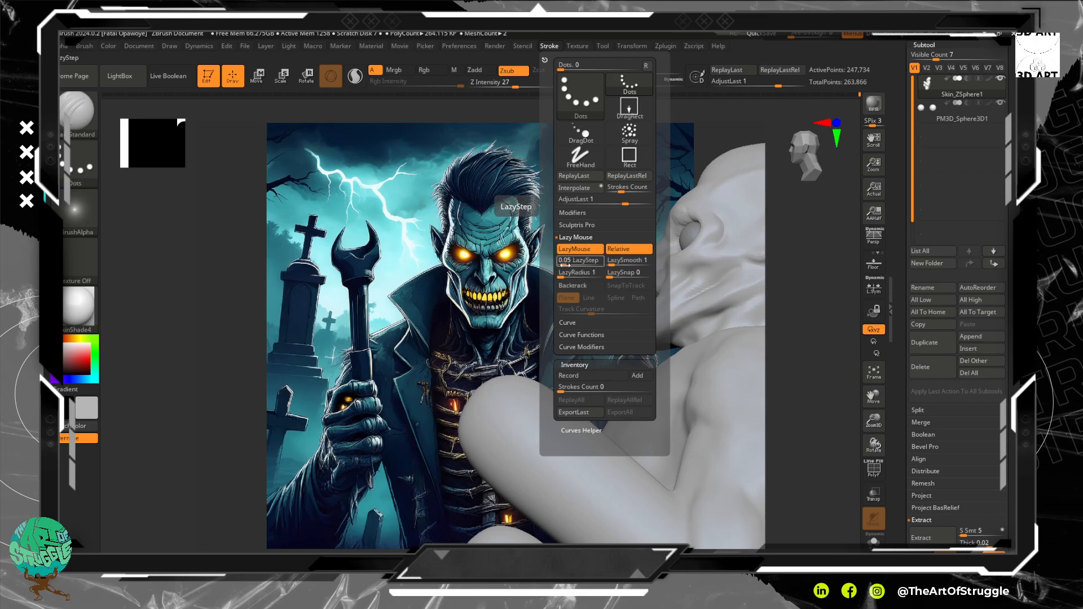
drag(613, 264, 617, 263)
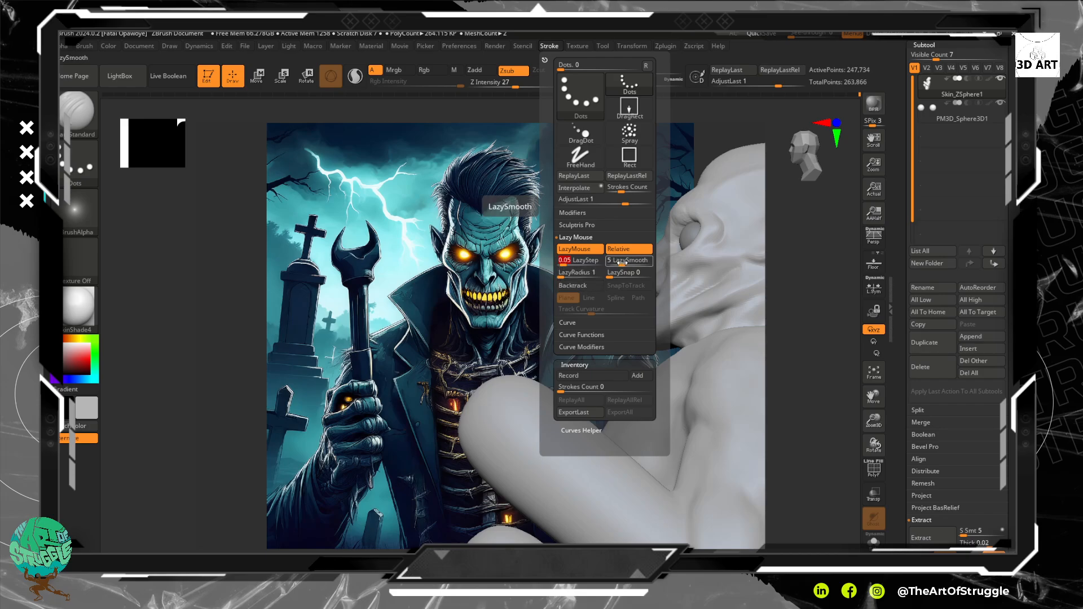
drag(589, 270, 566, 276)
drag(743, 285, 706, 302)
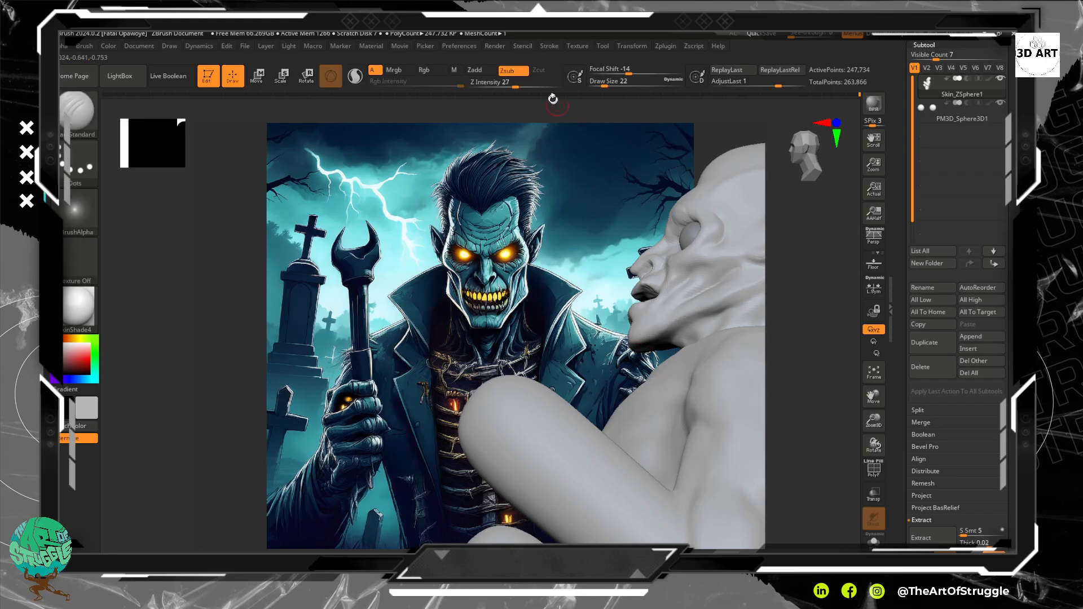
click(549, 46)
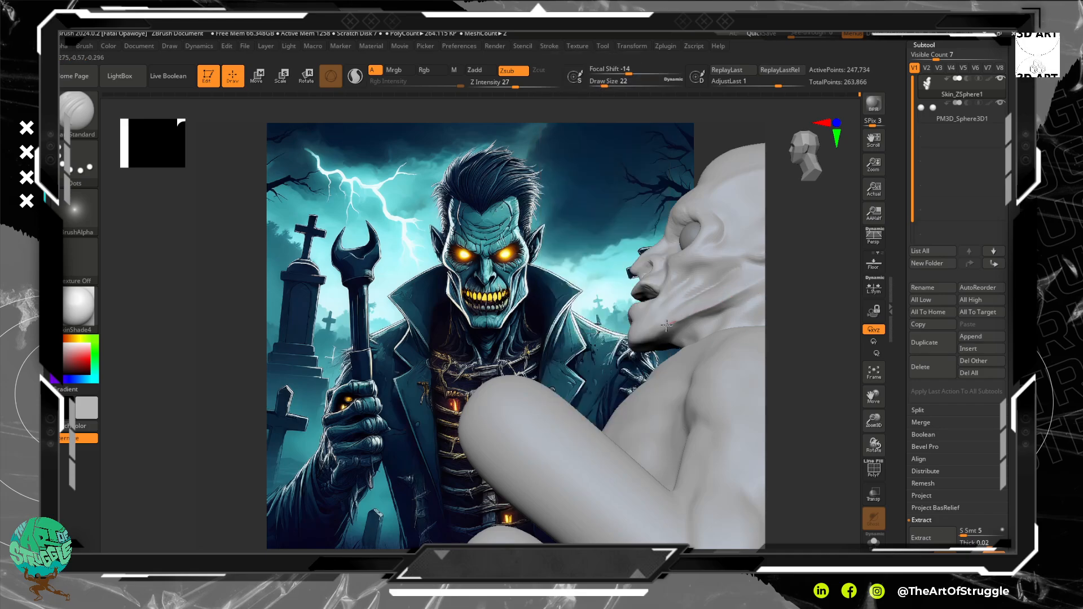
Carve the groove under the jawline from below the ear toward the chin with DamStandard at Z Intensity 27, and smooth it.
mouse_move(819, 323)
mouse_down()
mouse_move(852, 331)
mouse_move(846, 297)
mouse_move(814, 310)
mouse_move(847, 313)
mouse_up()
shift+drag(754, 296, 666, 334)
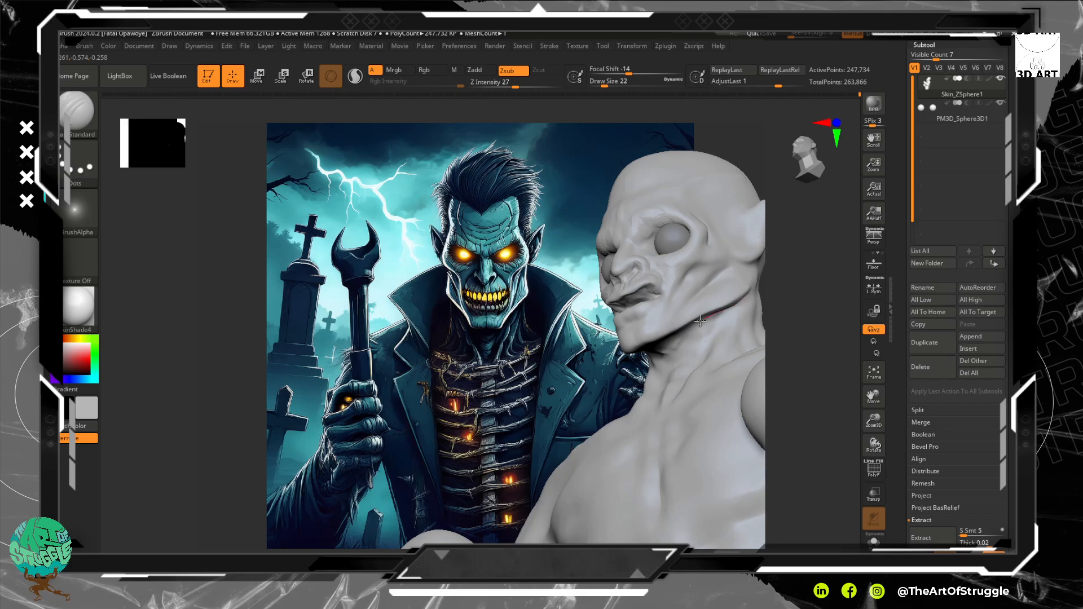
key(shift)
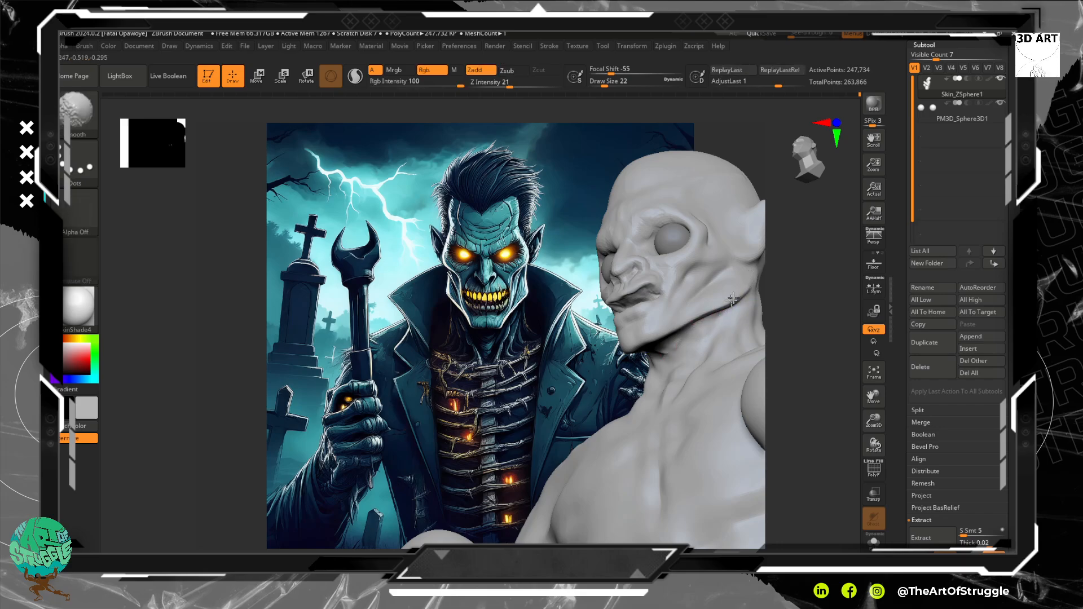
Extend the jawline groove up behind the jaw to the earlobe with DamStandard, and smooth the crease along the jaw.
drag(802, 299, 669, 330)
mouse_move(590, 362)
mouse_down()
mouse_move(663, 327)
mouse_move(663, 312)
mouse_up()
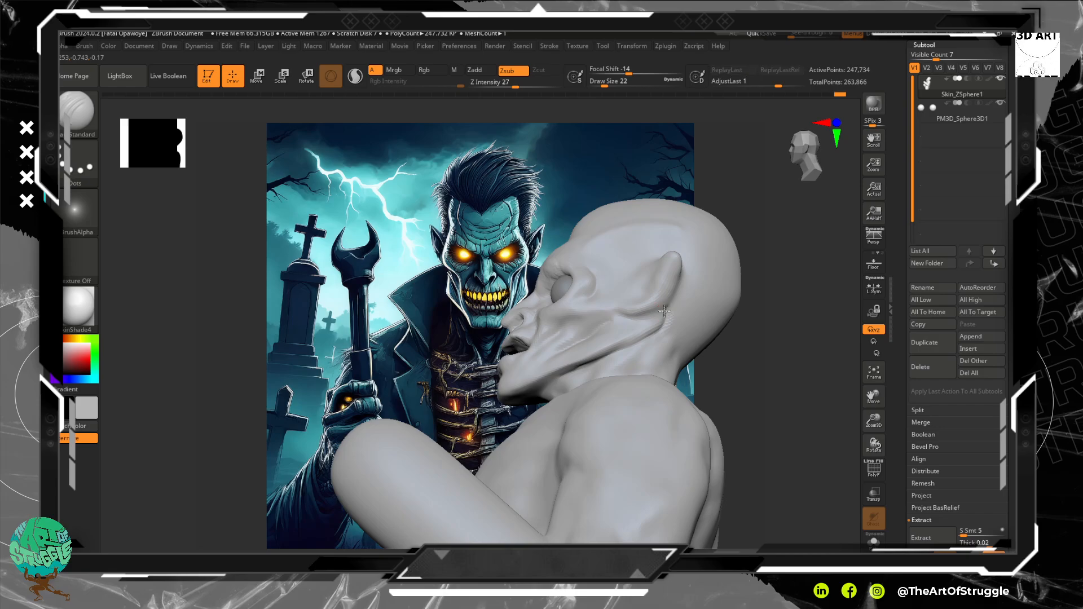
key(shift)
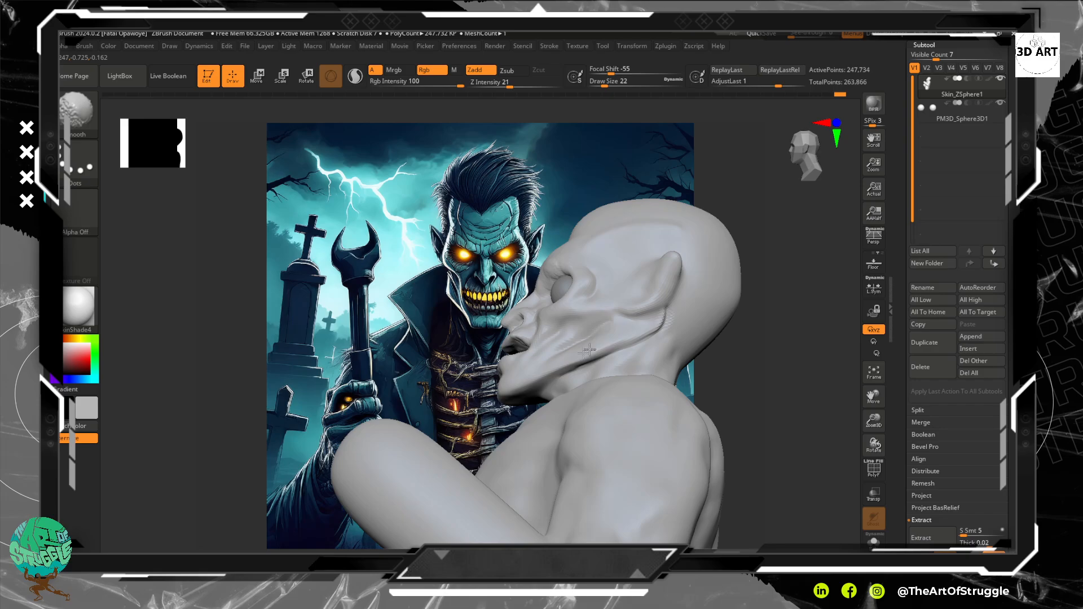
drag(665, 310, 635, 347)
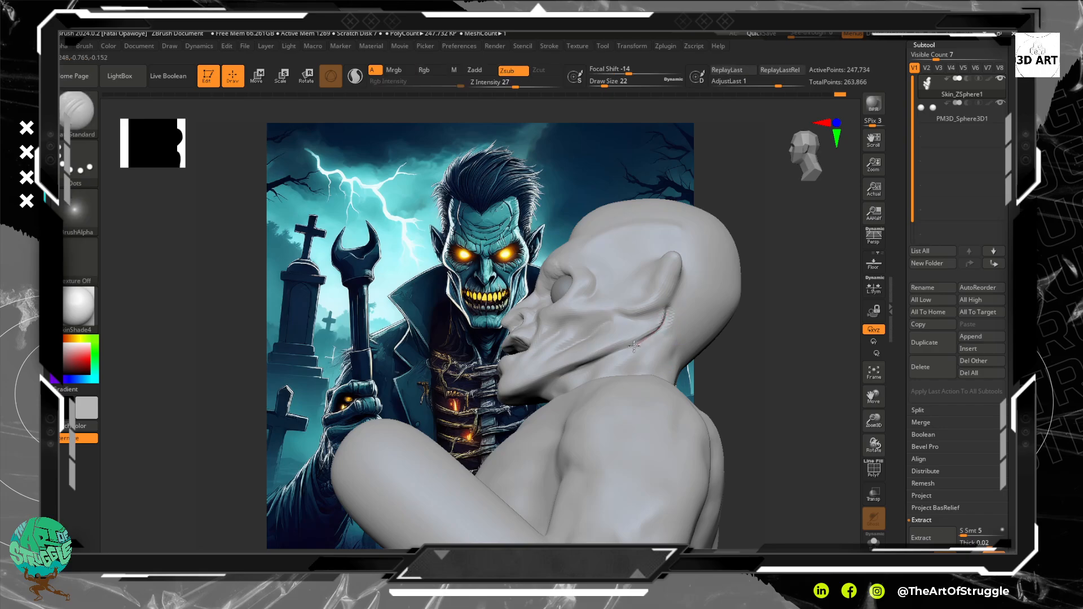
key(shift)
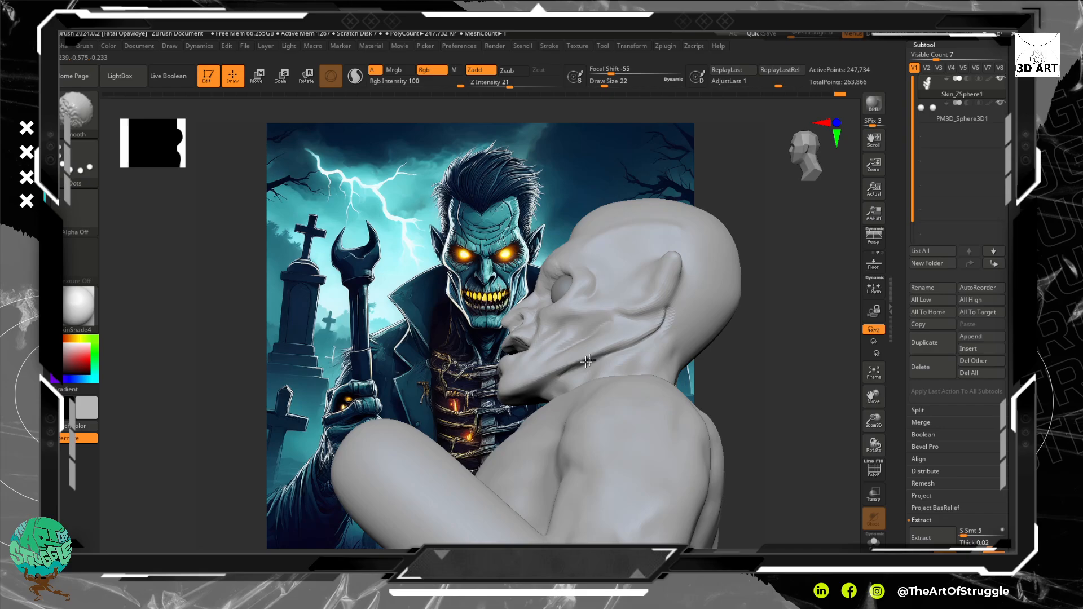
shift+drag(570, 370, 595, 355)
Reshape the nostril wings from the front view with the Move brush at draw size 14.
mouse_move(768, 324)
mouse_down()
mouse_move(820, 348)
mouse_move(832, 340)
mouse_move(735, 320)
mouse_move(730, 331)
mouse_move(716, 271)
mouse_move(722, 324)
mouse_move(703, 283)
mouse_move(701, 303)
mouse_move(711, 339)
mouse_move(710, 274)
mouse_move(723, 314)
mouse_move(713, 307)
mouse_move(771, 261)
mouse_up()
key(b)
key(c)
key(t)
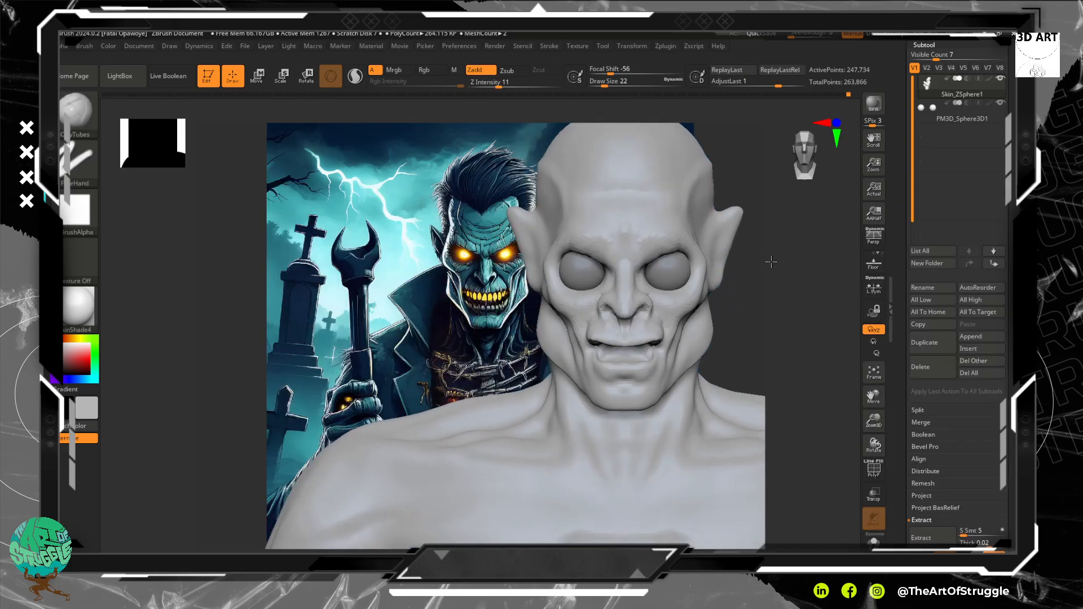
mouse_move(724, 301)
alt+mouse_down()
mouse_move(745, 327)
mouse_move(731, 298)
mouse_move(713, 292)
alt+mouse_up()
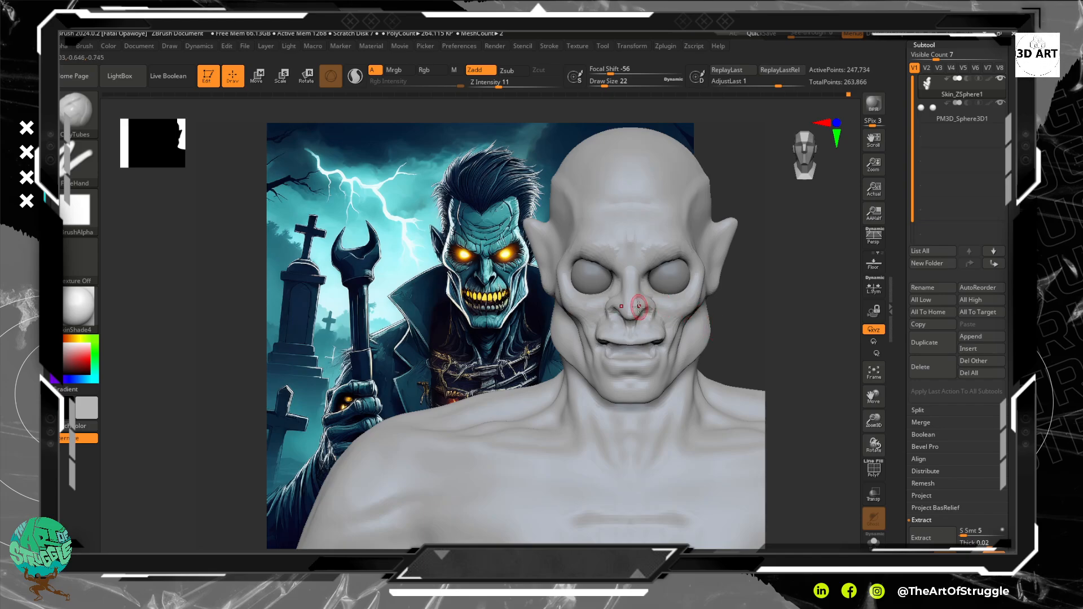
key(b)
key(m)
key(v)
mouse_move(732, 297)
alt+mouse_down()
mouse_move(740, 324)
mouse_move(711, 314)
alt+mouse_up()
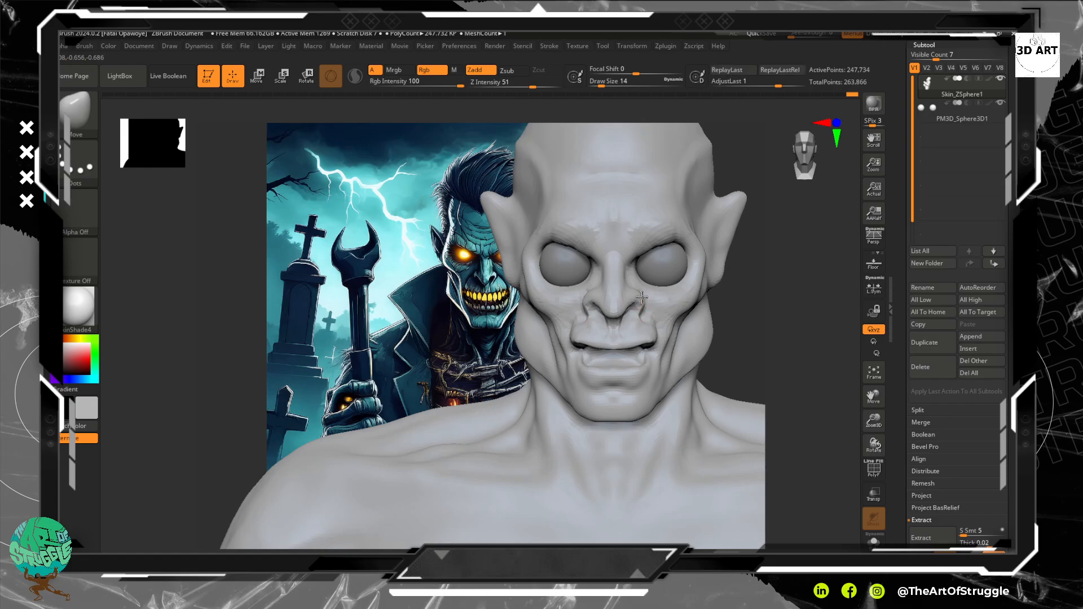
drag(640, 305, 640, 297)
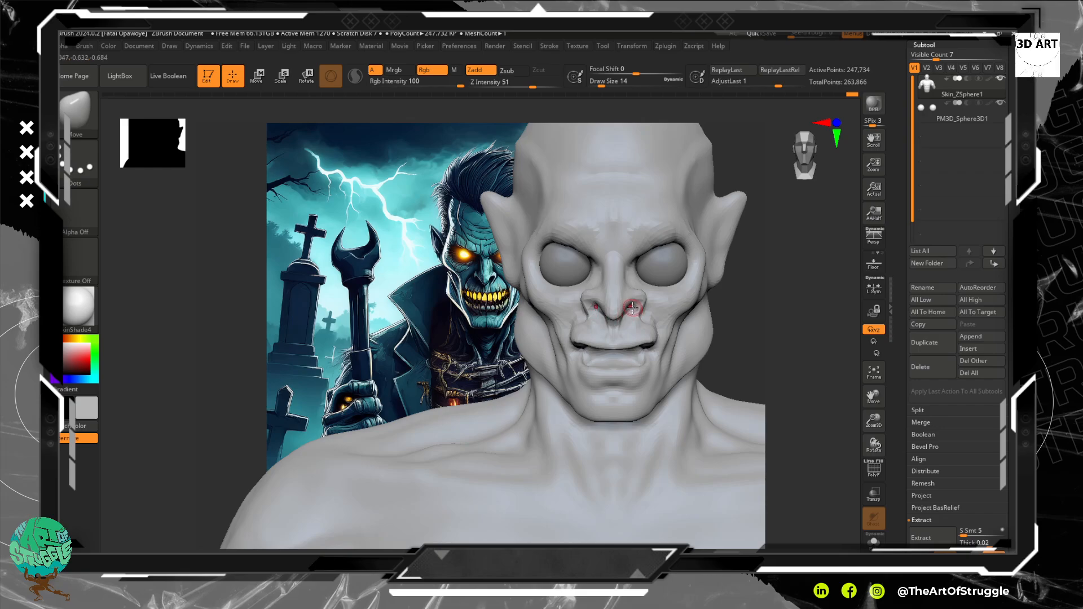
Carve the creases around the nostrils with DamStandard at draw size 14, undoing a stroke and redrawing it.
key(b)
key(d)
key(s)
drag(632, 310, 630, 312)
drag(632, 312, 628, 314)
key(ctrl+z)
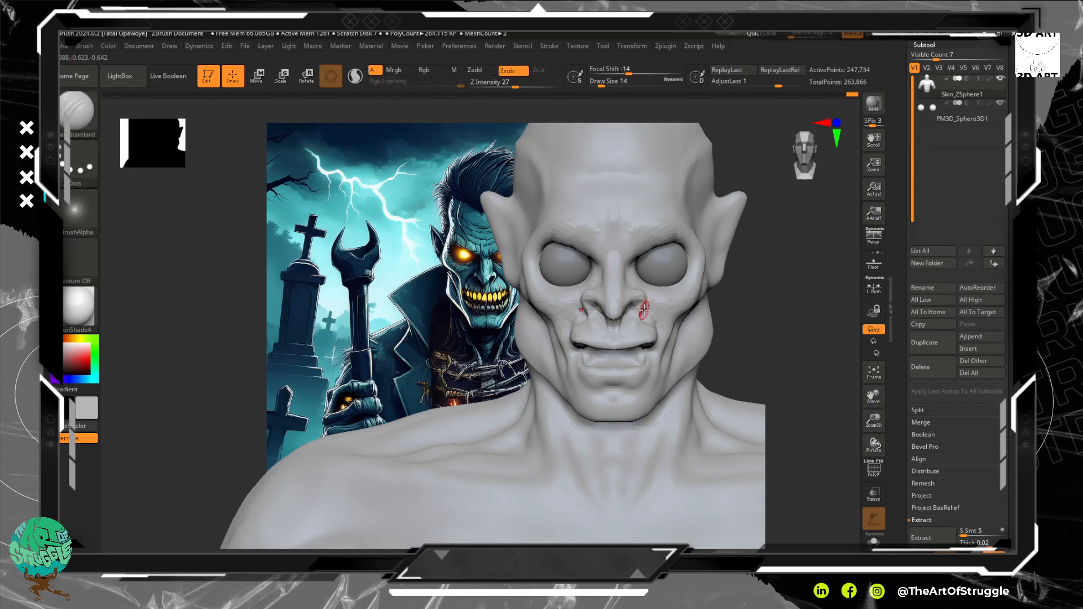
drag(635, 309, 629, 313)
drag(634, 311, 625, 318)
Build up the folds beside the nostrils down toward the mouth corners with ClayTubes at draw size 14 and Z Intensity 11.
key(b)
key(c)
key(t)
drag(635, 301, 647, 303)
mouse_move(769, 338)
ctrl+right_down()
mouse_move(745, 251)
mouse_move(764, 411)
mouse_move(733, 346)
mouse_move(839, 404)
mouse_move(867, 392)
ctrl+right_up()
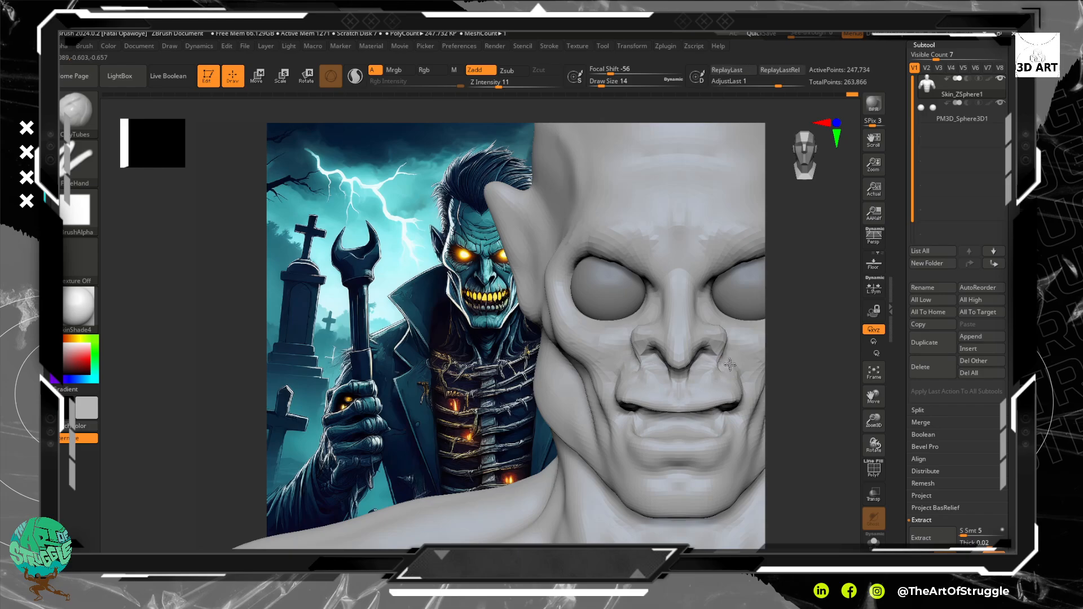
mouse_move(725, 366)
mouse_down()
mouse_move(735, 386)
mouse_move(731, 365)
mouse_up()
key(shift)
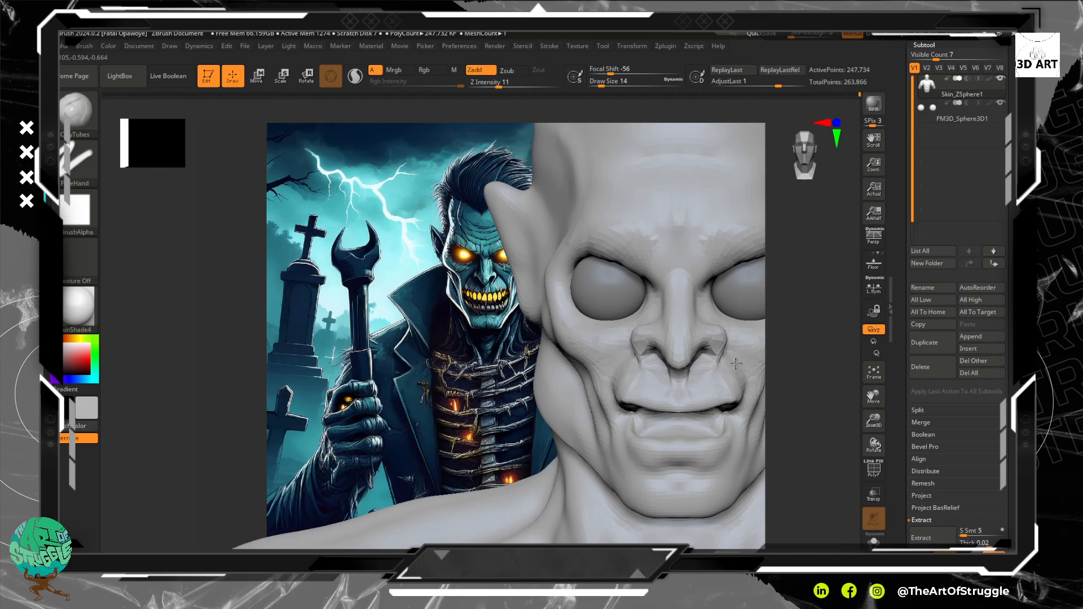
drag(723, 359, 736, 379)
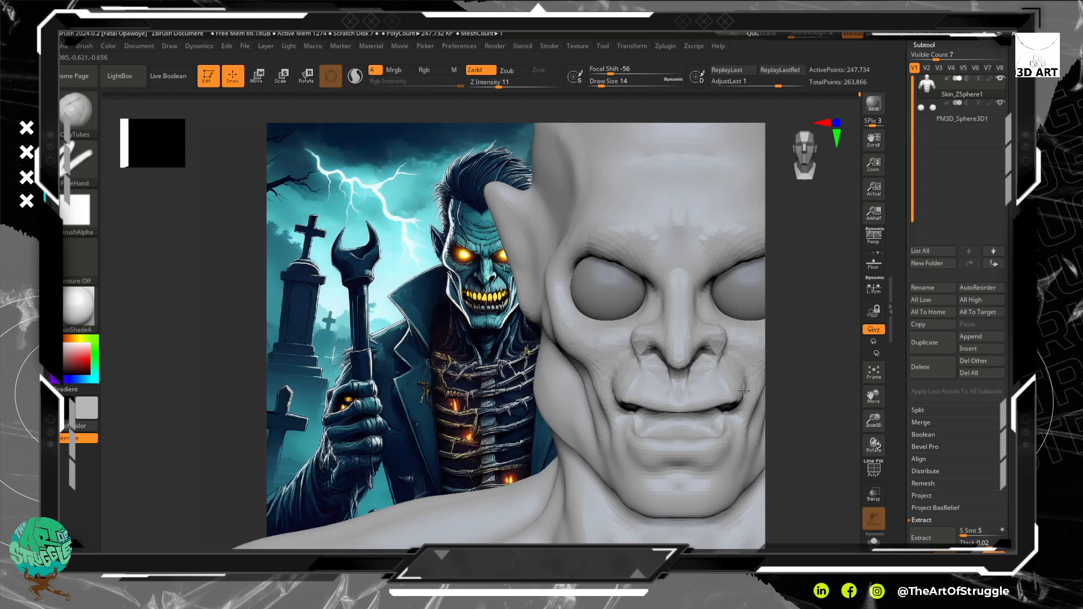
Smooth the fold that runs from beside the nostril down to the mouth corner.
key(shift)
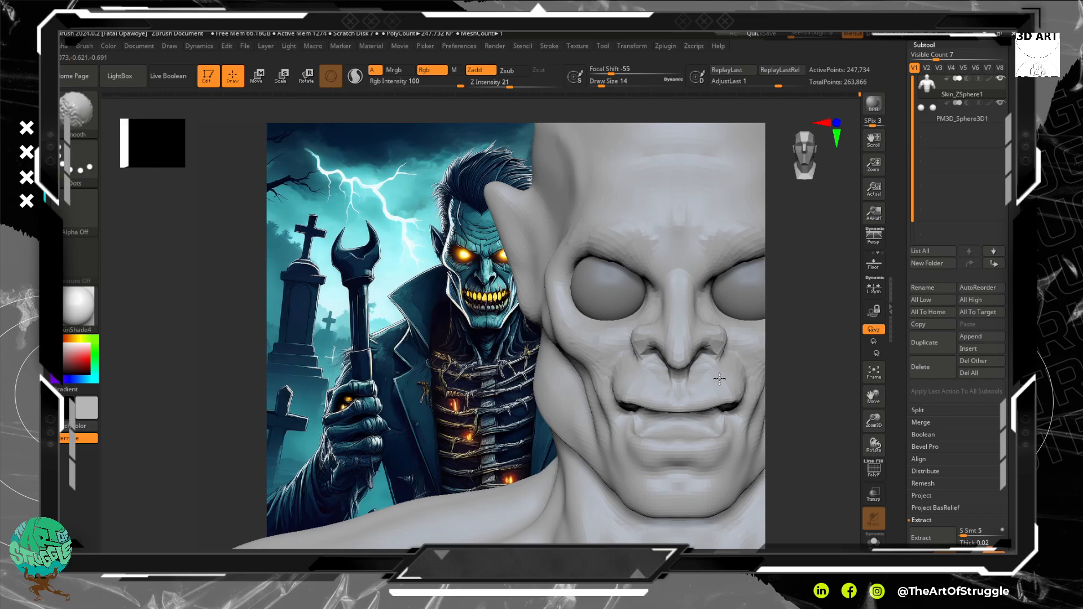
shift+drag(742, 379, 771, 389)
mouse_move(805, 425)
alt+mouse_down()
mouse_move(786, 366)
mouse_move(739, 376)
alt+mouse_up()
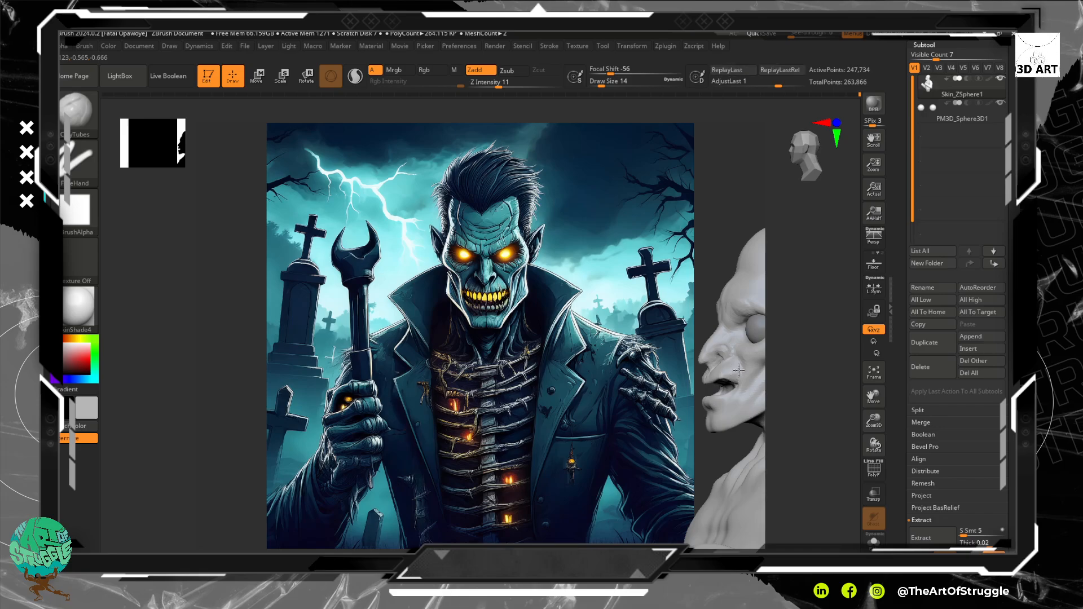
drag(818, 376, 796, 415)
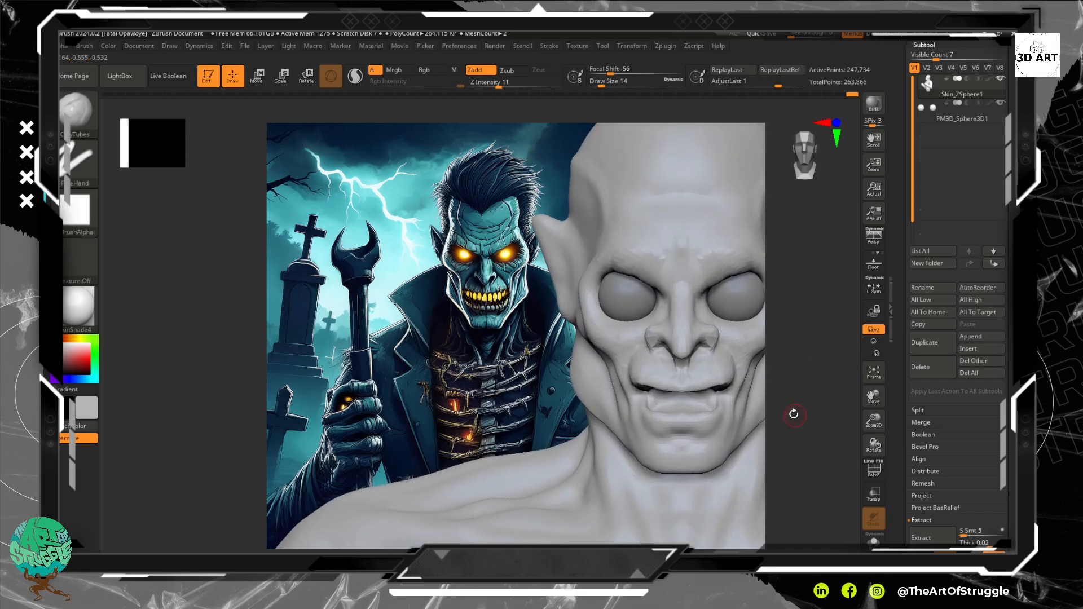
Carve creases from the mouth corners down beside the lower lip with DamStandard at draw size 14 and Z Intensity 27, undoing and redrawing strokes.
key(b)
key(d)
key(s)
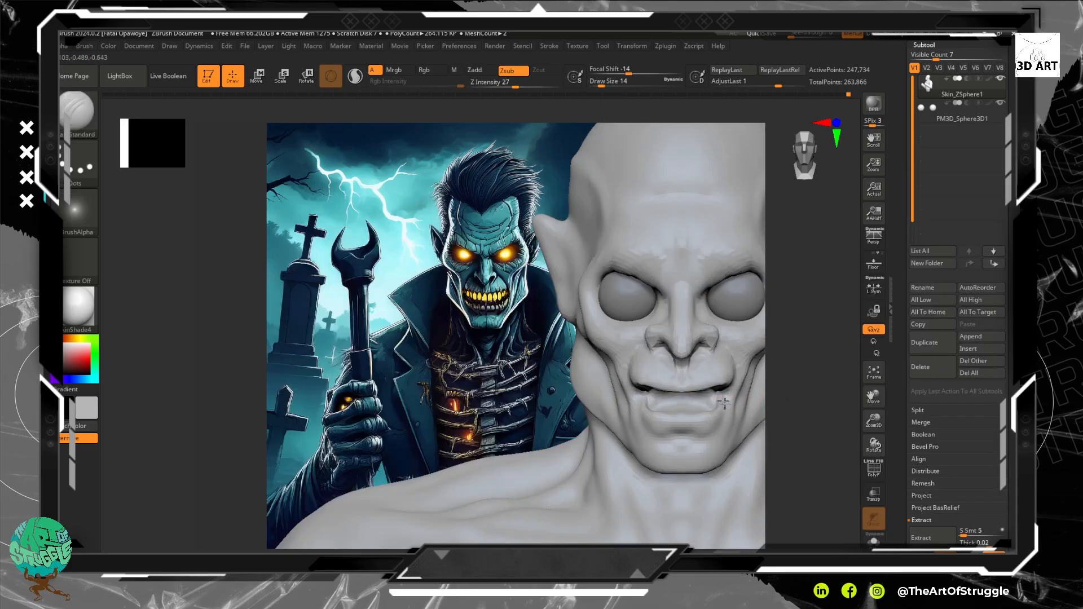
key(ctrl)
key(ctrl)
drag(725, 396, 731, 419)
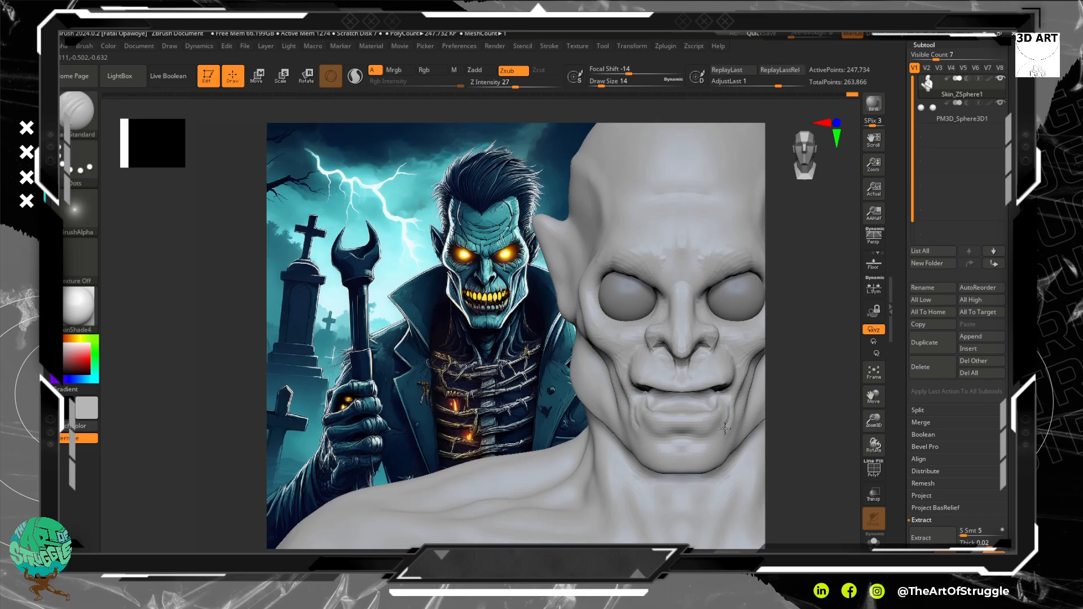
key(shift)
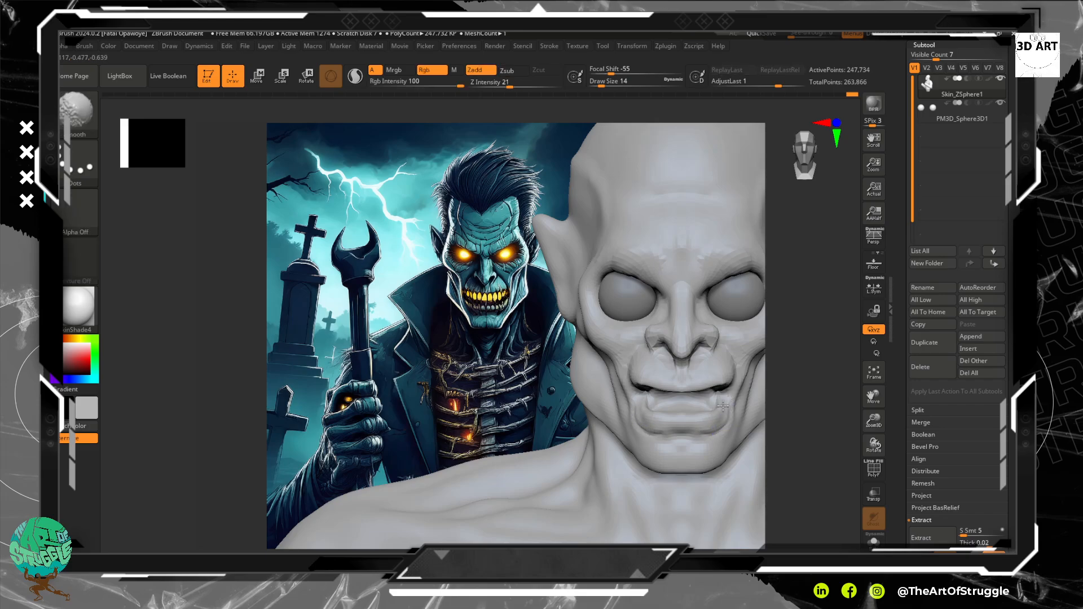
key(shift)
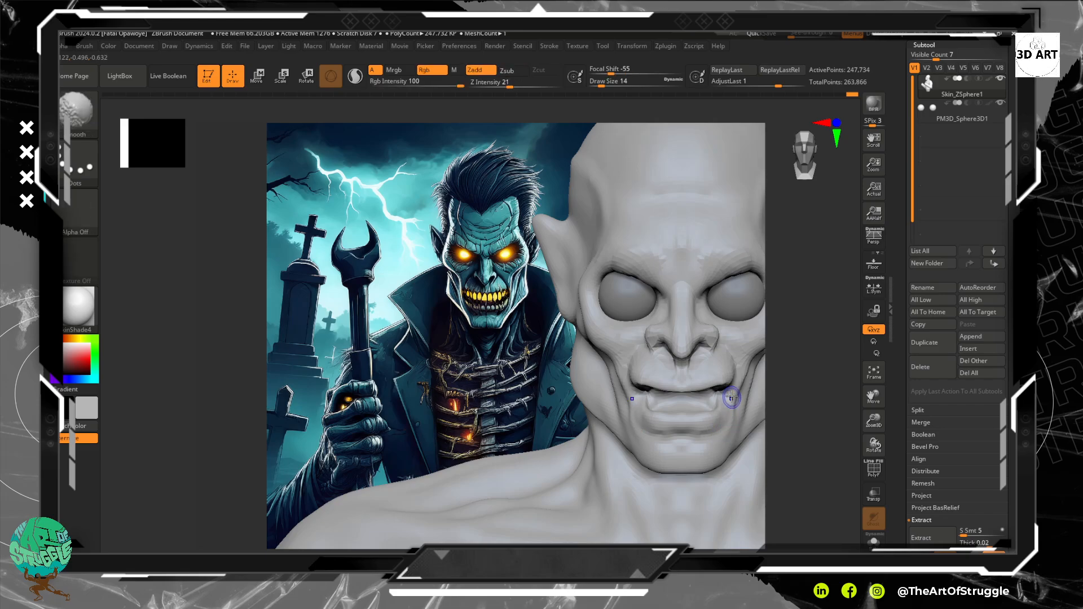
drag(724, 396, 729, 408)
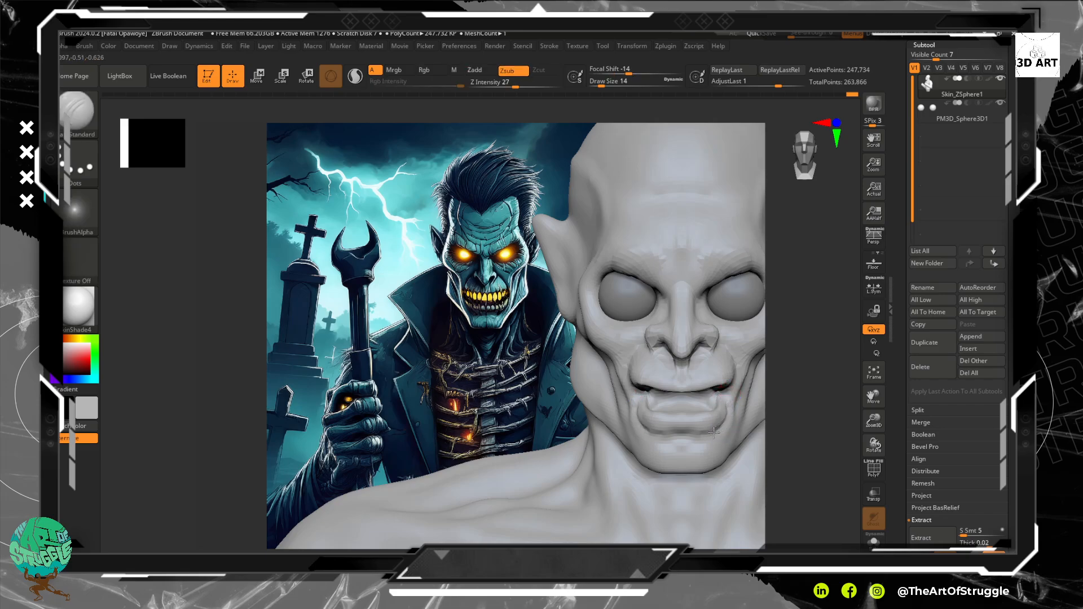
Smooth the creases between the lower lip and the sides of the chin.
key(shift)
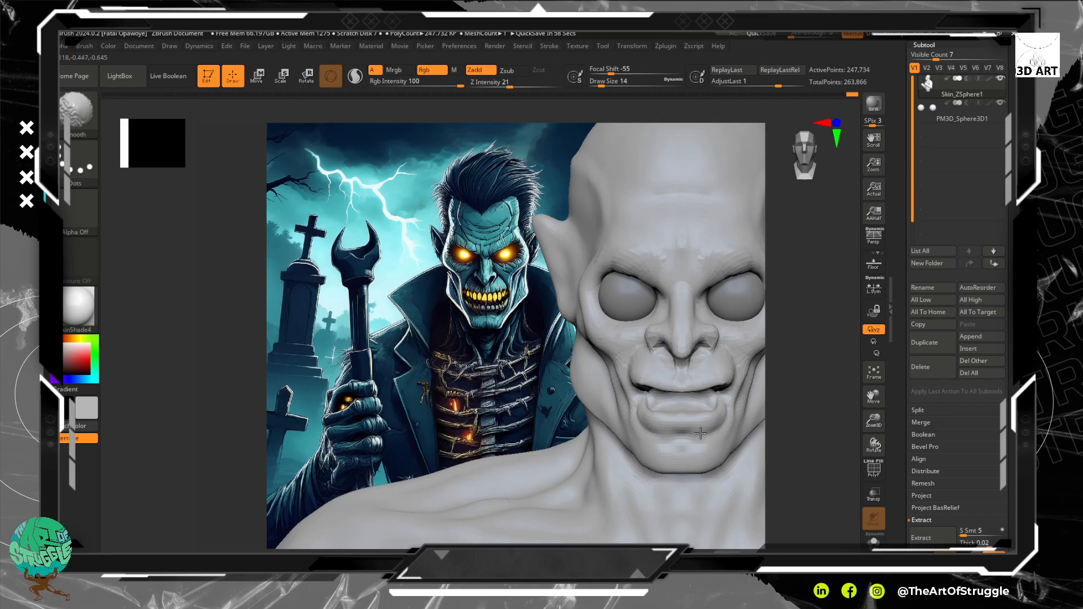
drag(726, 429, 706, 444)
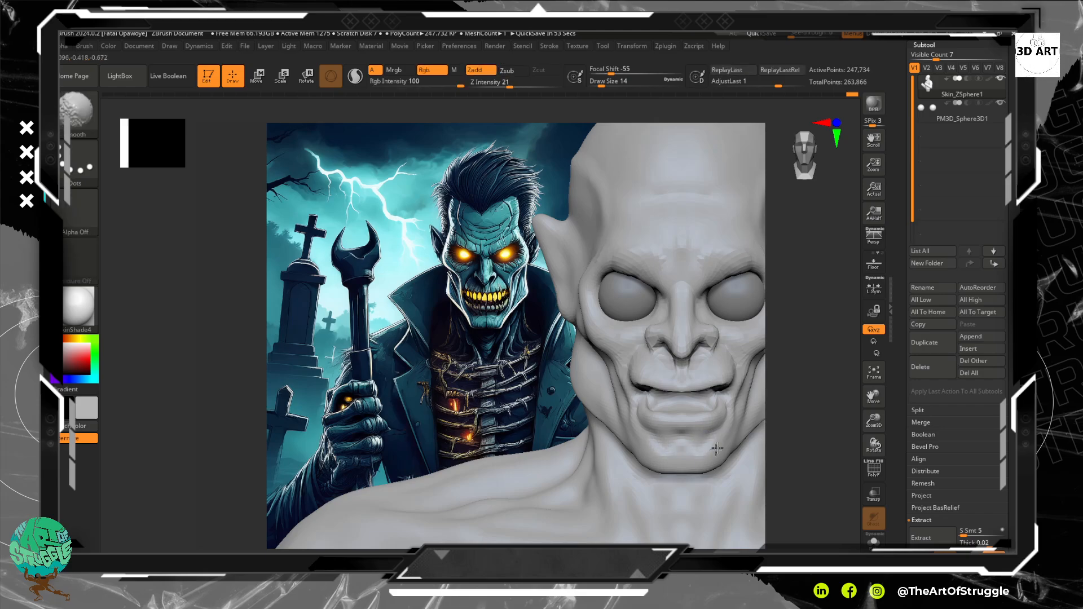
ctrl+right_drag(818, 413, 812, 364)
ctrl+right_drag(810, 326, 809, 374)
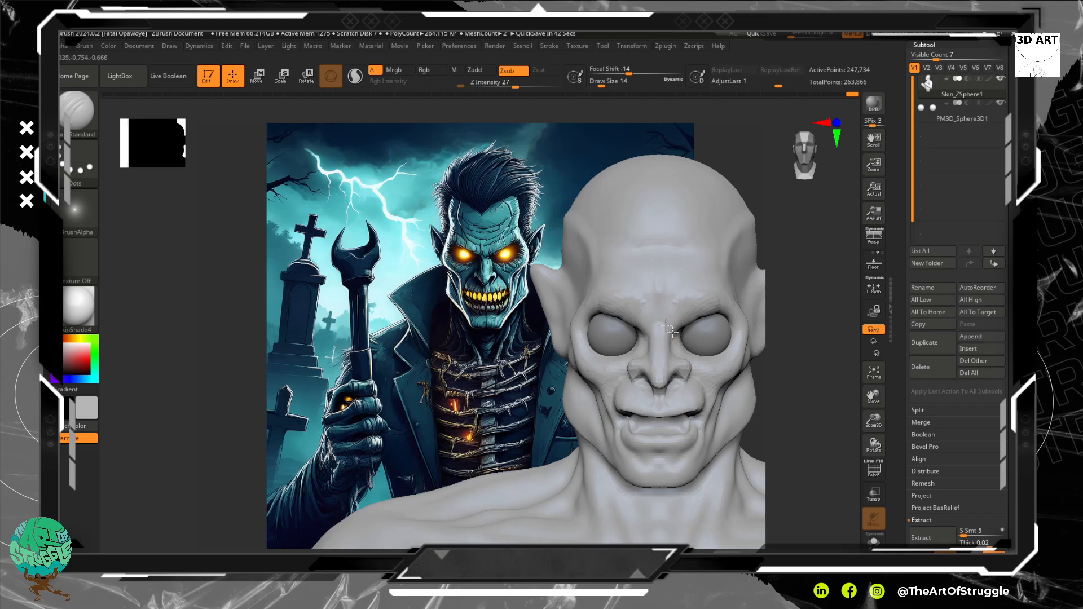
Build up the brow ridges above the eyes with ClayBuildup at draw size 14 and Z Intensity 7, and smooth them.
key(b)
key(c)
key(b)
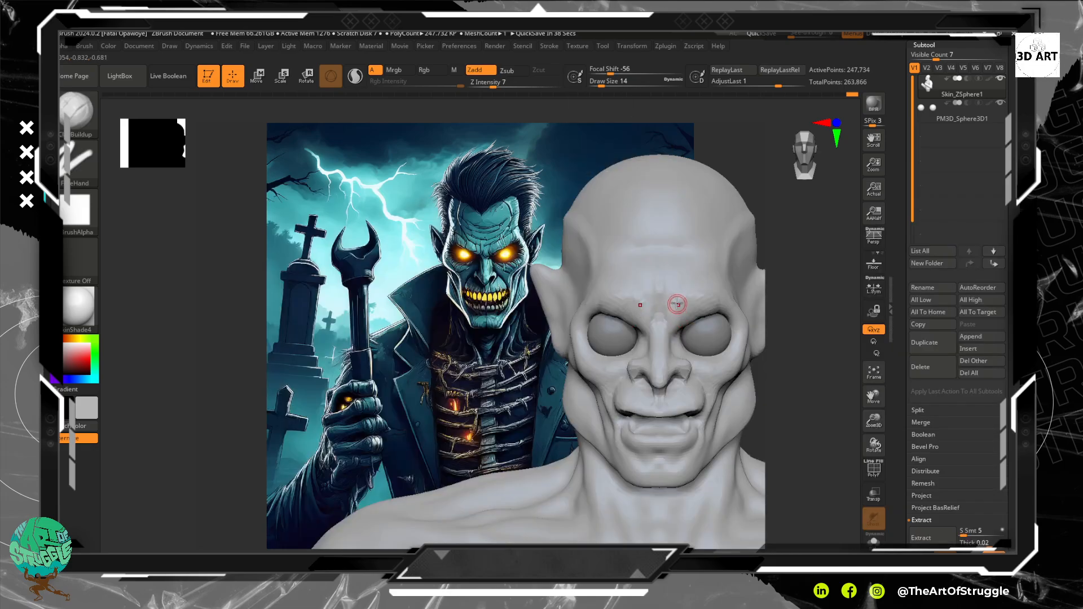
drag(686, 306, 720, 306)
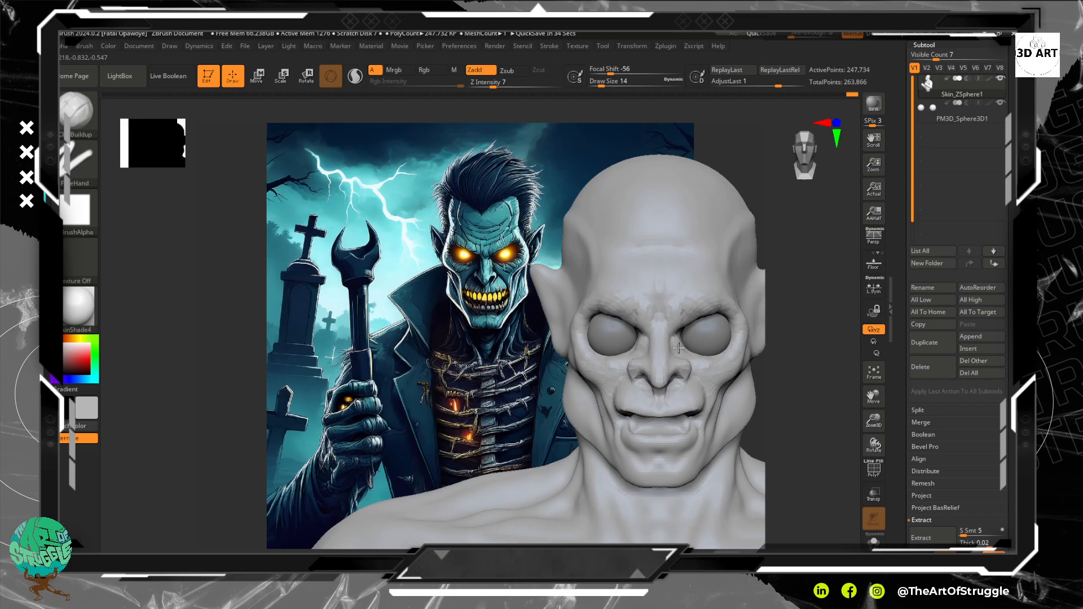
key(shift)
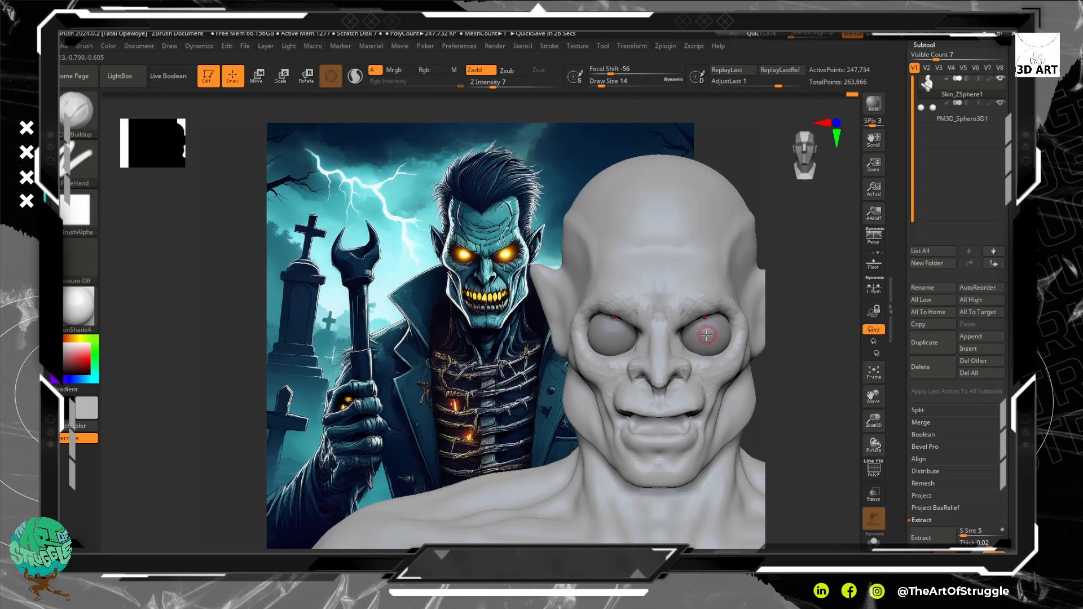
Carve and smooth the creases below the inner eye corners beside the nose with DamStandard at draw size 14.
key(b)
key(s)
key(t)
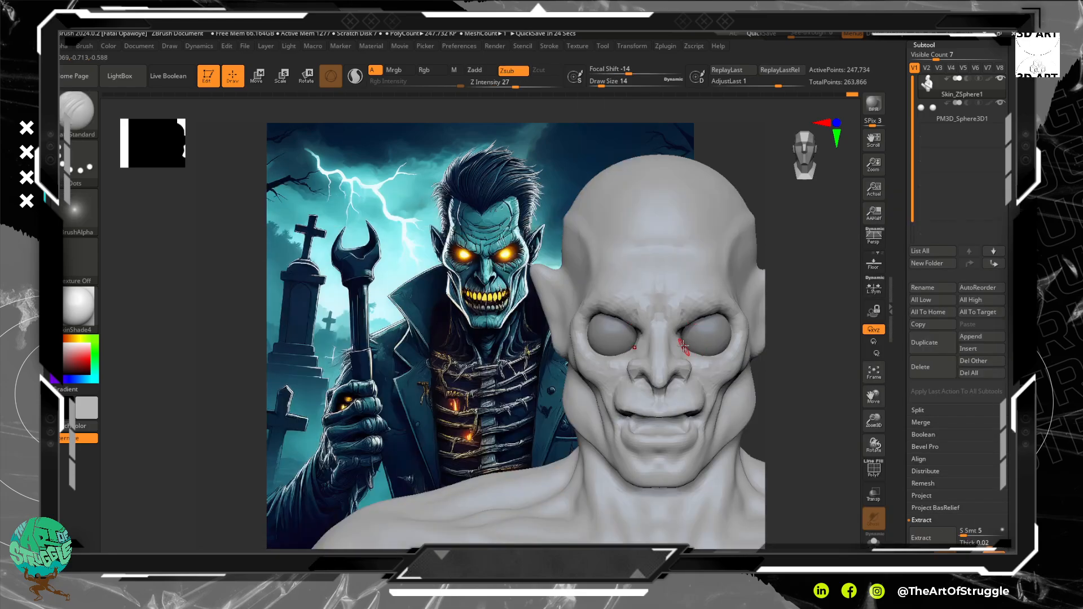
key(shift)
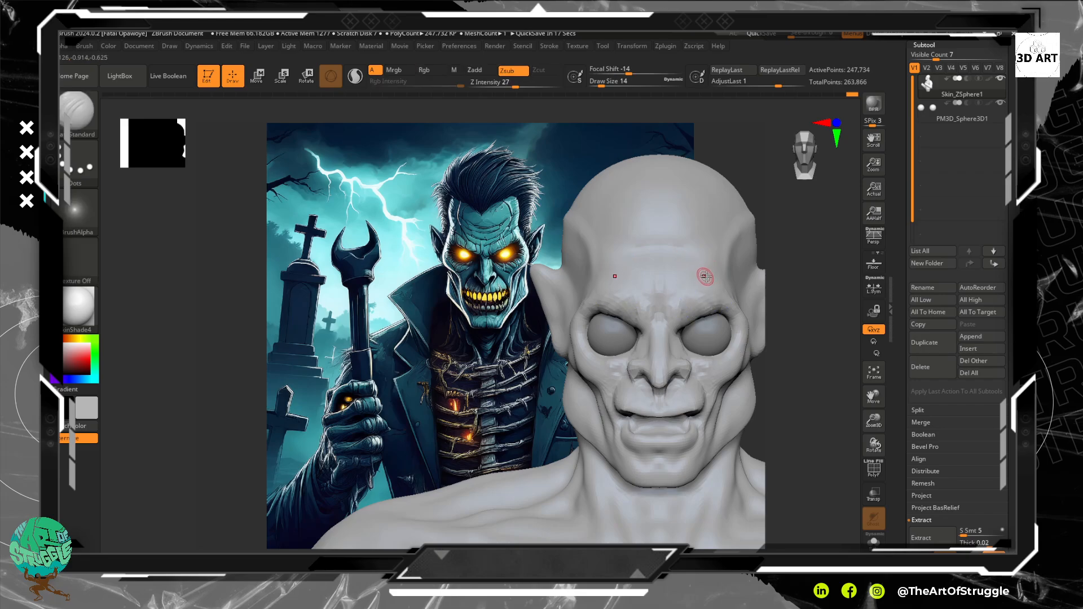
Build up the nose bridge and tip from the front with ClayTubes at draw size 14 and Z Intensity 11.
drag(780, 229, 784, 276)
mouse_move(798, 331)
mouse_down()
mouse_move(791, 304)
mouse_move(802, 357)
mouse_move(723, 314)
mouse_move(762, 300)
mouse_move(784, 310)
mouse_up()
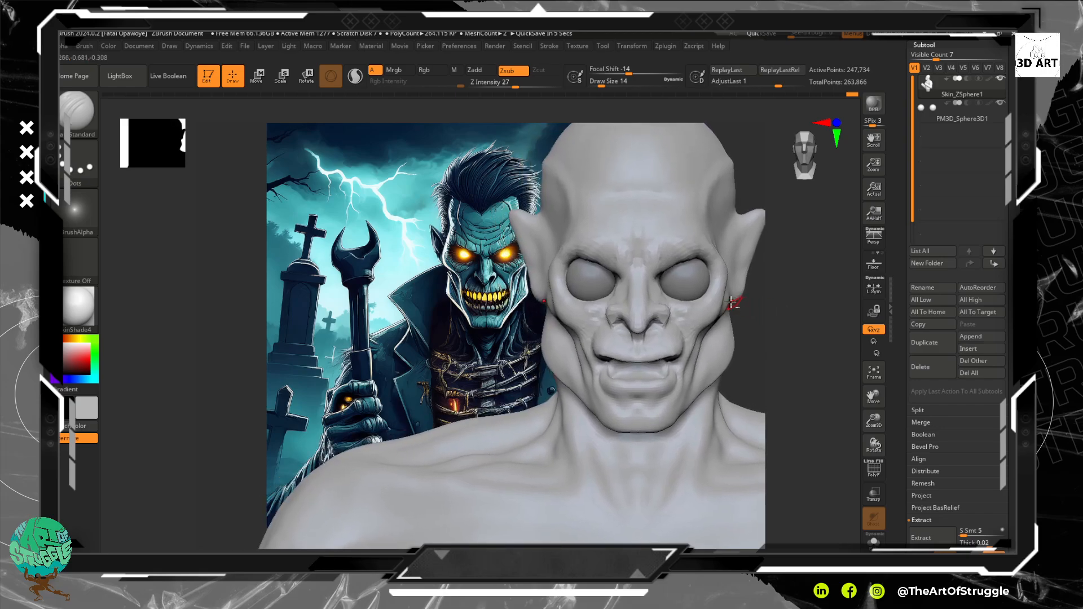
drag(776, 323, 716, 321)
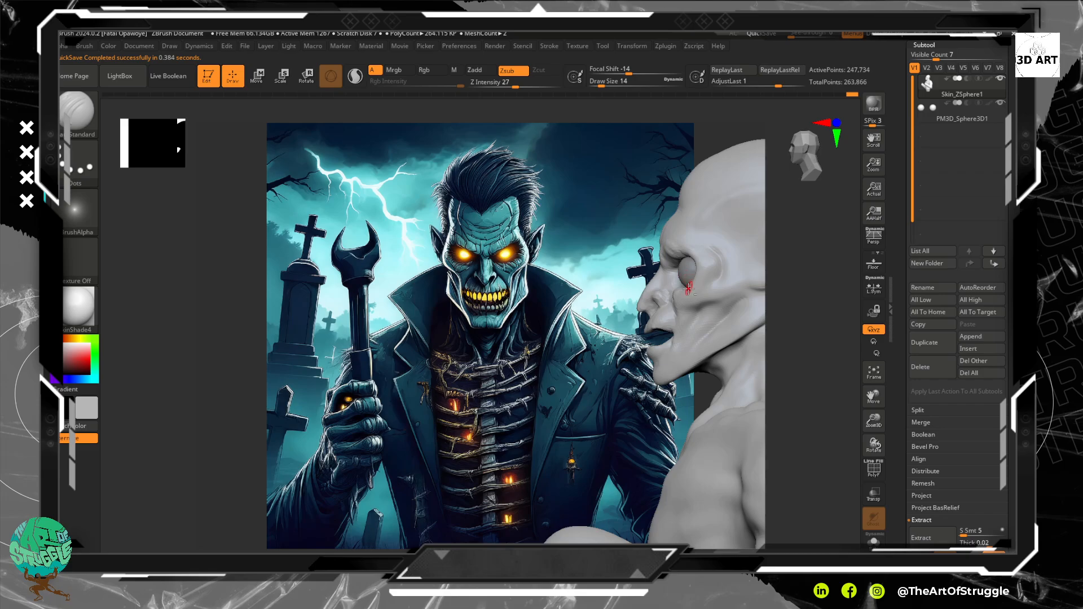
mouse_move(794, 356)
alt+mouse_down()
mouse_move(734, 335)
mouse_move(839, 329)
mouse_move(822, 324)
mouse_move(866, 332)
mouse_move(788, 314)
mouse_move(752, 376)
mouse_move(716, 334)
mouse_move(759, 297)
mouse_move(756, 347)
alt+mouse_up()
key(b)
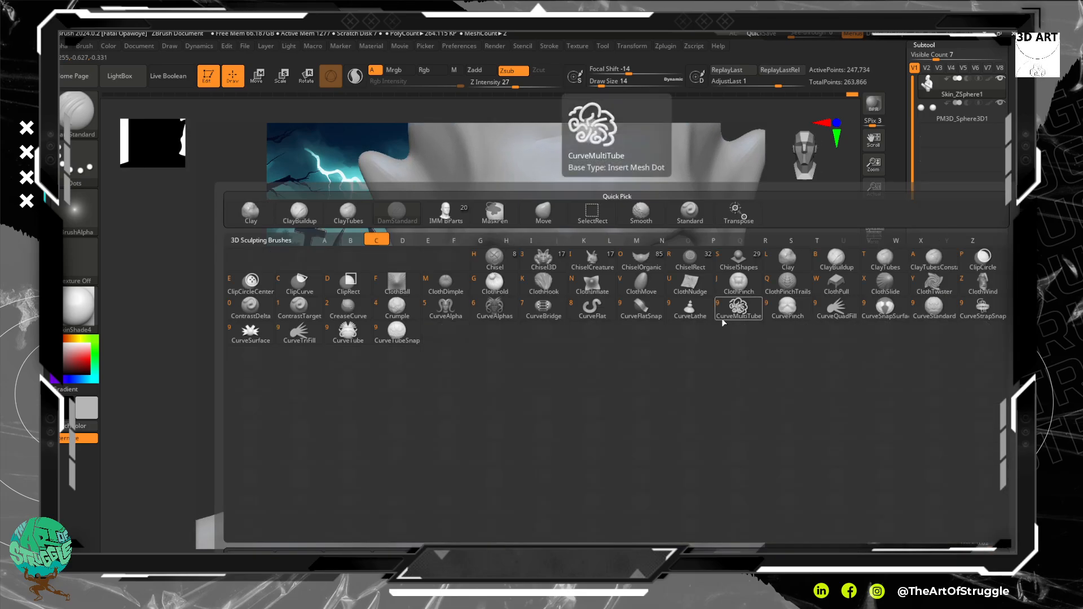
key(c)
key(t)
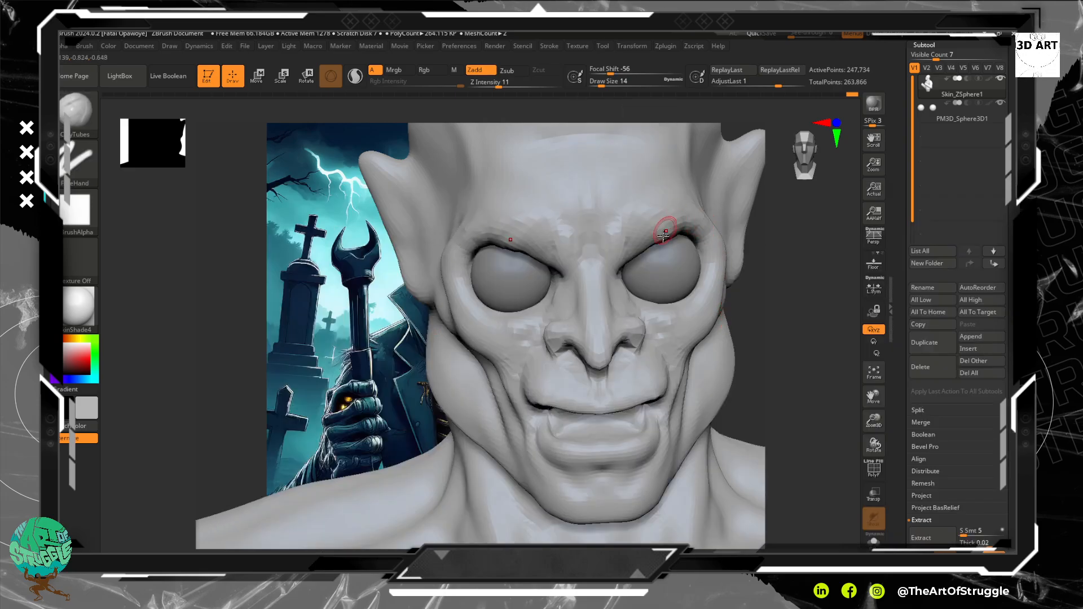
drag(602, 336, 602, 353)
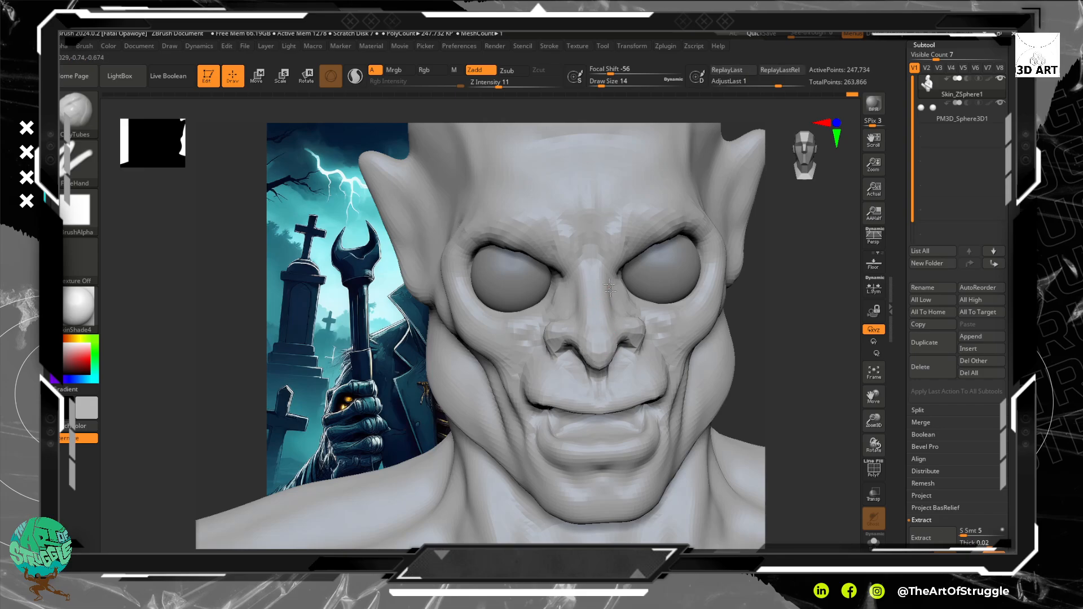
Build up the underside of the nose and the nostril wing from the side with ClayTubes, and smooth the strokes.
drag(834, 387, 788, 383)
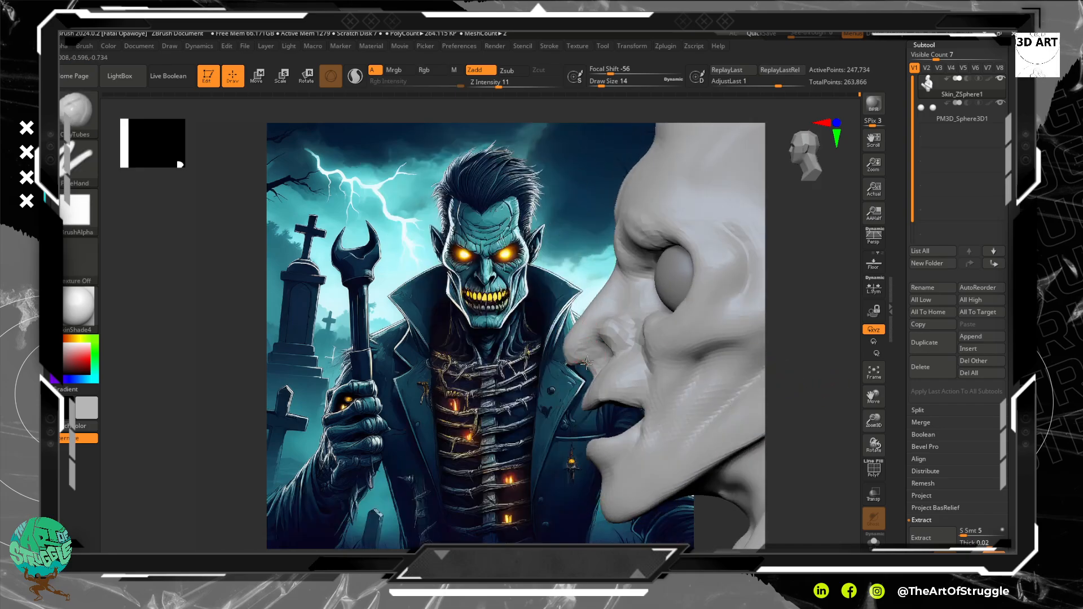
mouse_move(587, 360)
mouse_down()
mouse_move(579, 368)
mouse_move(585, 360)
mouse_move(555, 336)
mouse_move(603, 282)
mouse_move(526, 331)
mouse_move(593, 333)
mouse_move(536, 333)
mouse_move(577, 345)
mouse_move(611, 333)
mouse_move(602, 343)
mouse_move(622, 342)
mouse_move(617, 358)
mouse_move(649, 330)
mouse_move(614, 324)
mouse_move(612, 346)
mouse_move(602, 345)
mouse_up()
key(shift)
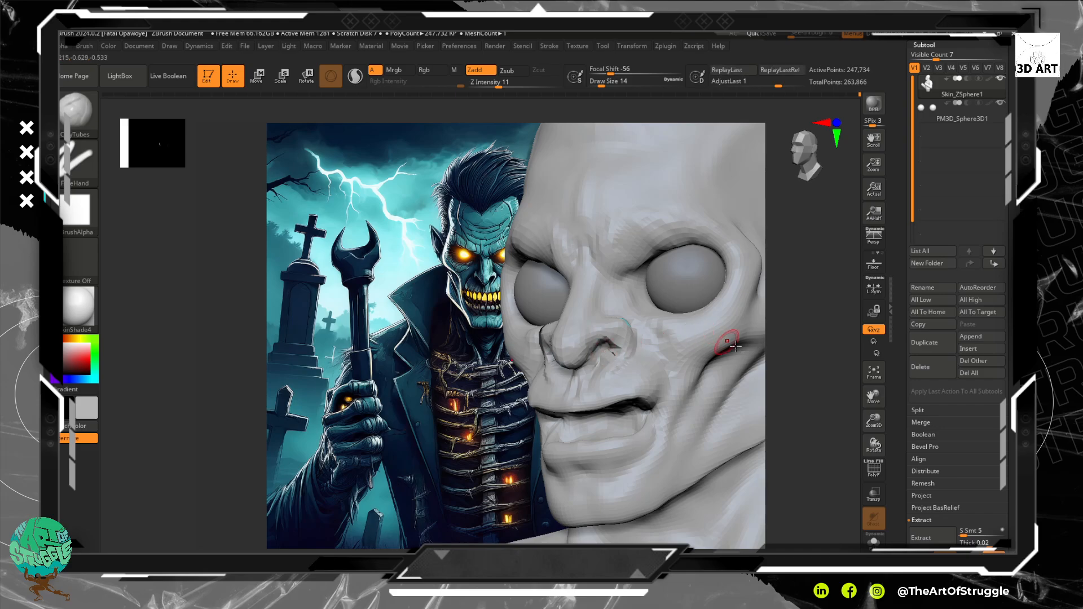
Build up the outer rim of the eye socket toward the cheekbone with ClayTubes at draw size 30, and smooth it.
mouse_move(817, 441)
ctrl+right_down()
mouse_move(779, 333)
mouse_move(810, 415)
mouse_move(789, 355)
mouse_move(815, 377)
mouse_move(815, 408)
mouse_move(800, 377)
mouse_move(812, 411)
mouse_move(821, 368)
mouse_move(862, 364)
mouse_move(794, 375)
mouse_move(828, 364)
ctrl+right_up()
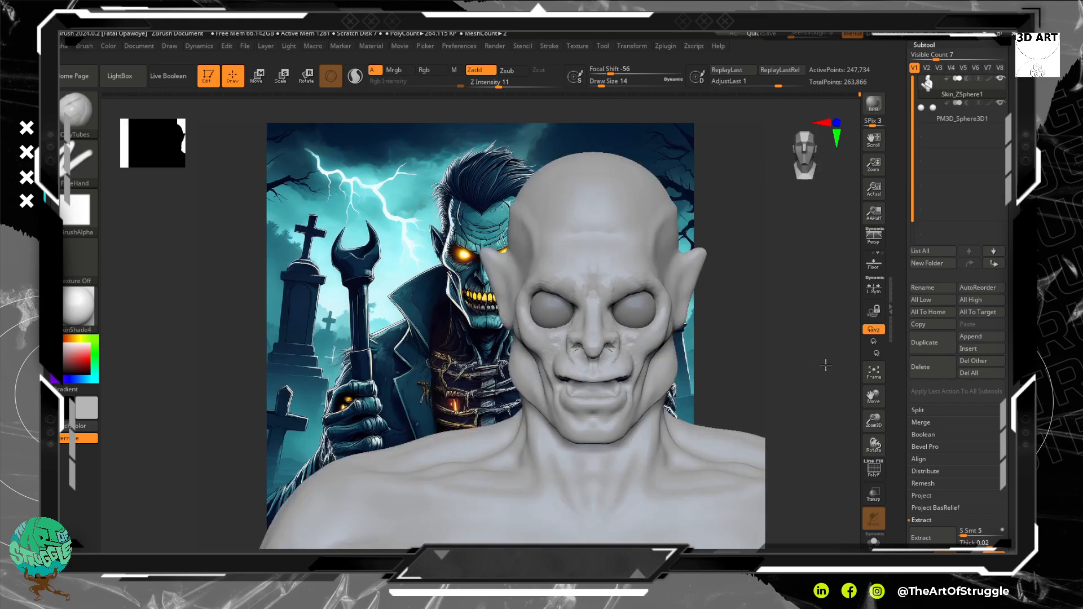
right_drag(801, 338, 756, 342)
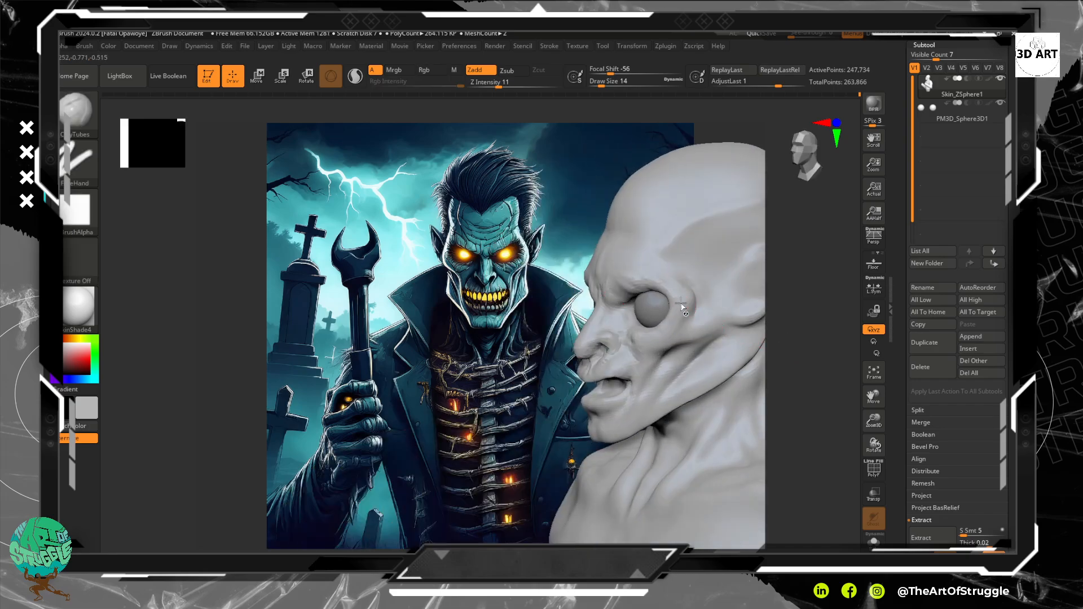
drag(689, 309, 670, 330)
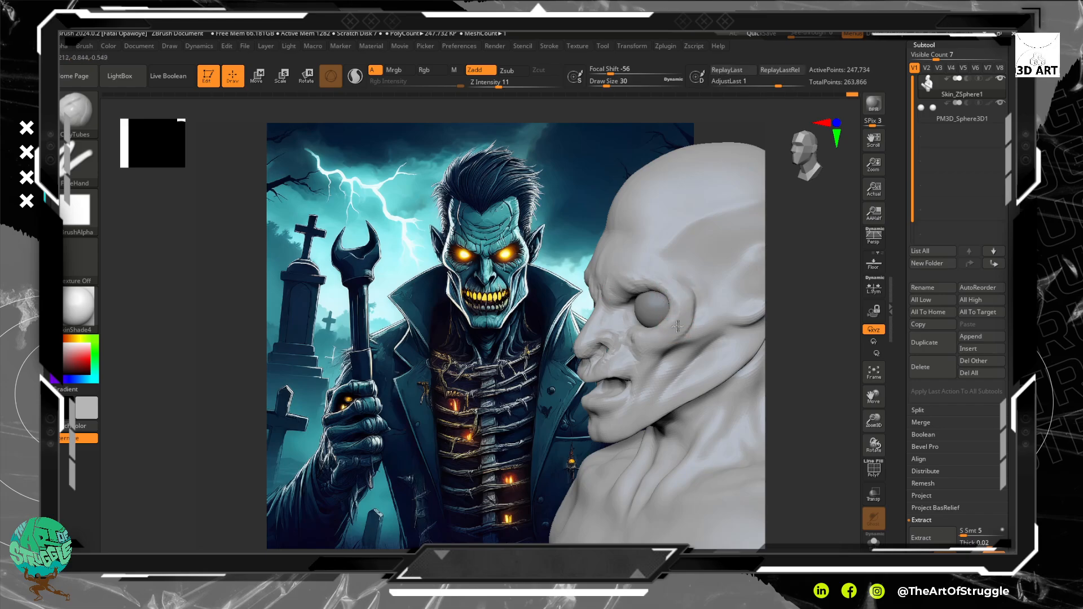
key(shift)
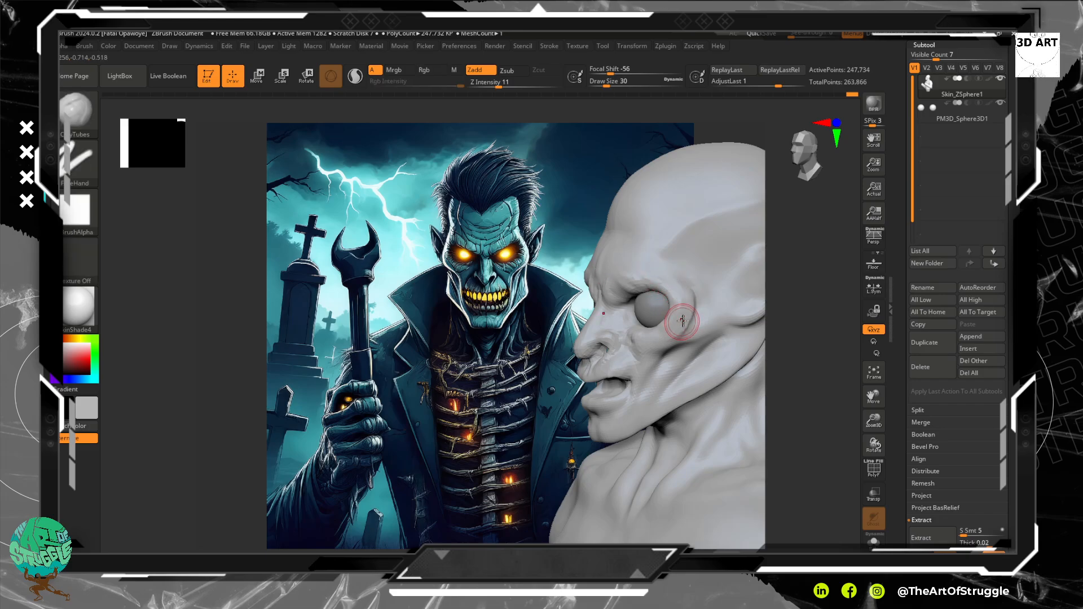
key(shift)
Smooth the temples beside the eyes and hollow the cheeks beside the mouth with ClayTubes at draw size 30.
drag(791, 314, 832, 344)
ctrl+right_drag(793, 313, 815, 398)
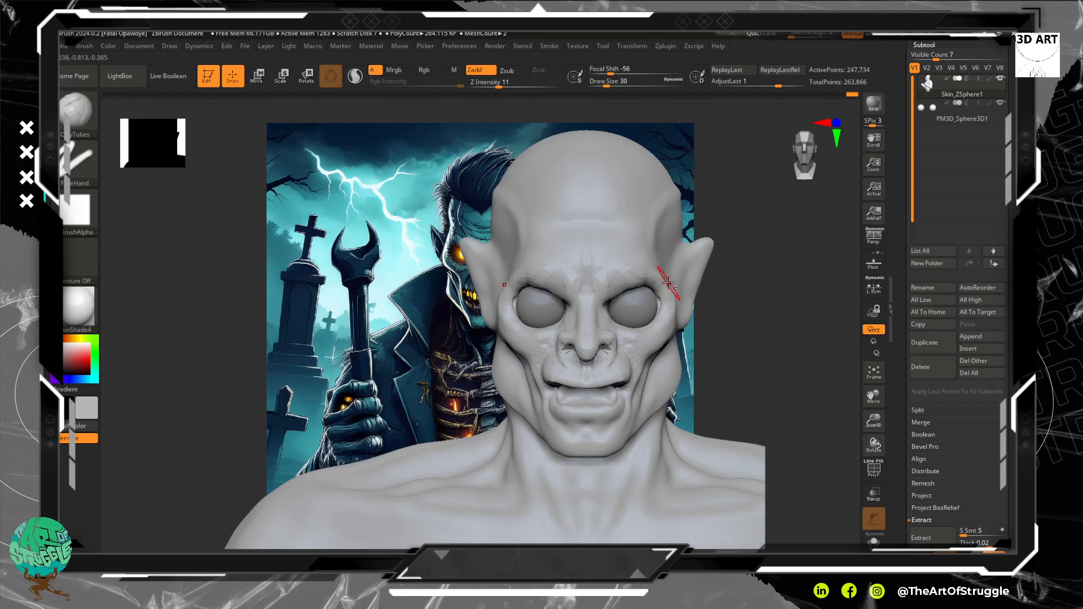
key(shift)
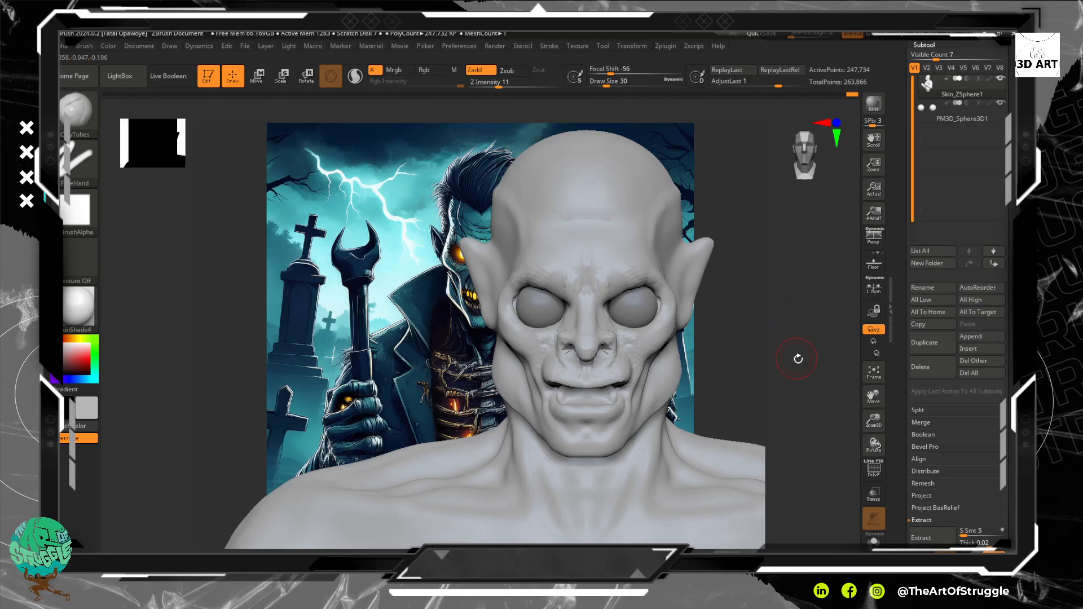
mouse_move(808, 354)
mouse_down()
mouse_move(796, 313)
mouse_move(778, 313)
mouse_up()
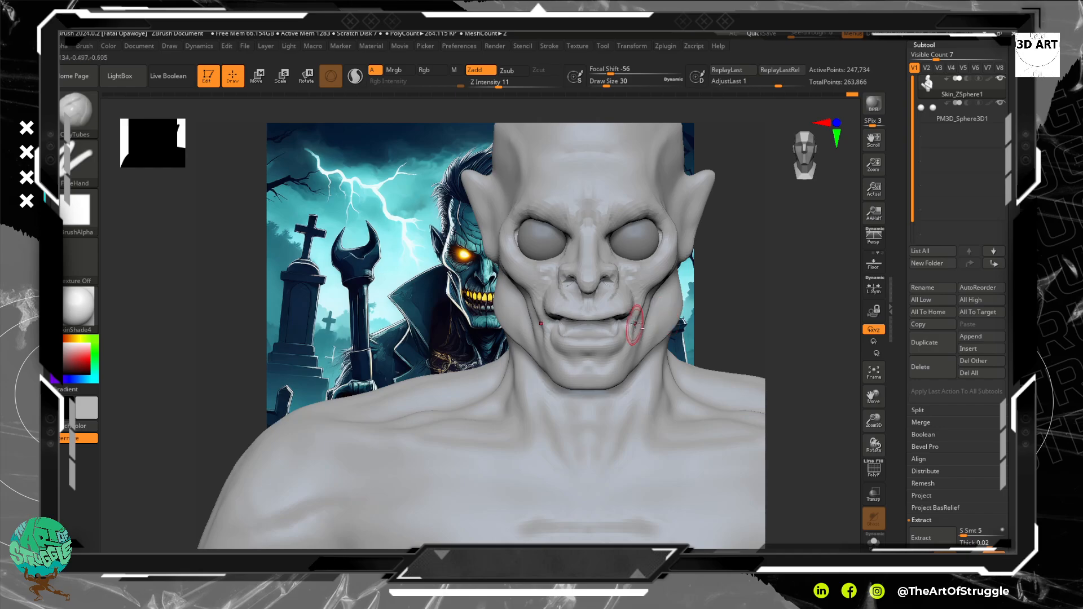
mouse_move(658, 316)
alt+mouse_down()
mouse_move(615, 370)
mouse_move(595, 373)
alt+mouse_up()
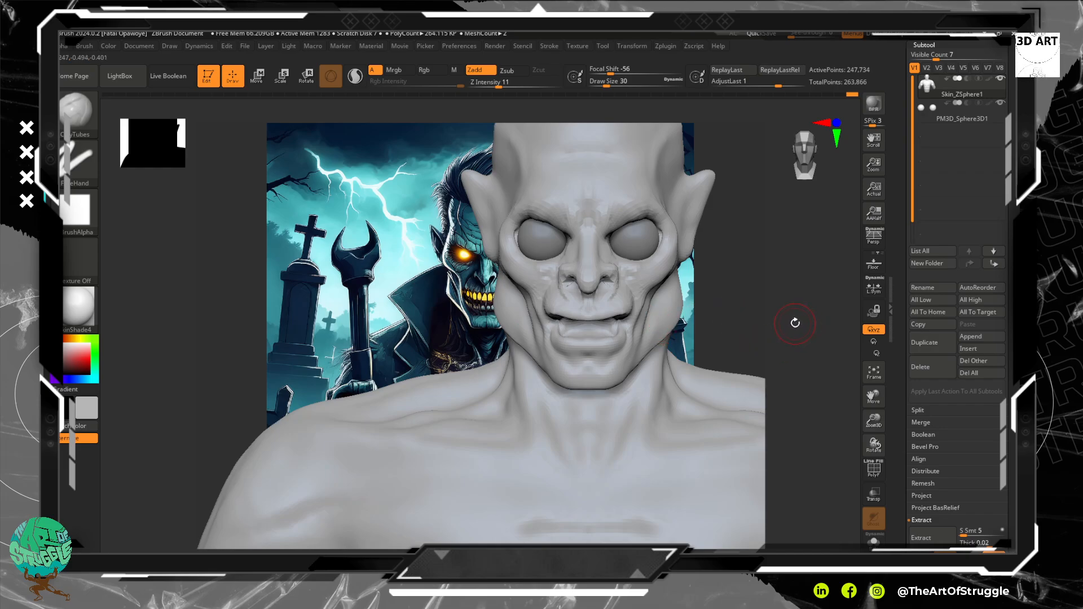
Carve the inner fold at the lower part of the ear with DamStandard at draw size 30 and Z Intensity 27.
mouse_move(787, 325)
mouse_down()
mouse_move(762, 282)
mouse_move(764, 242)
mouse_move(741, 272)
mouse_move(750, 327)
mouse_move(739, 317)
mouse_up()
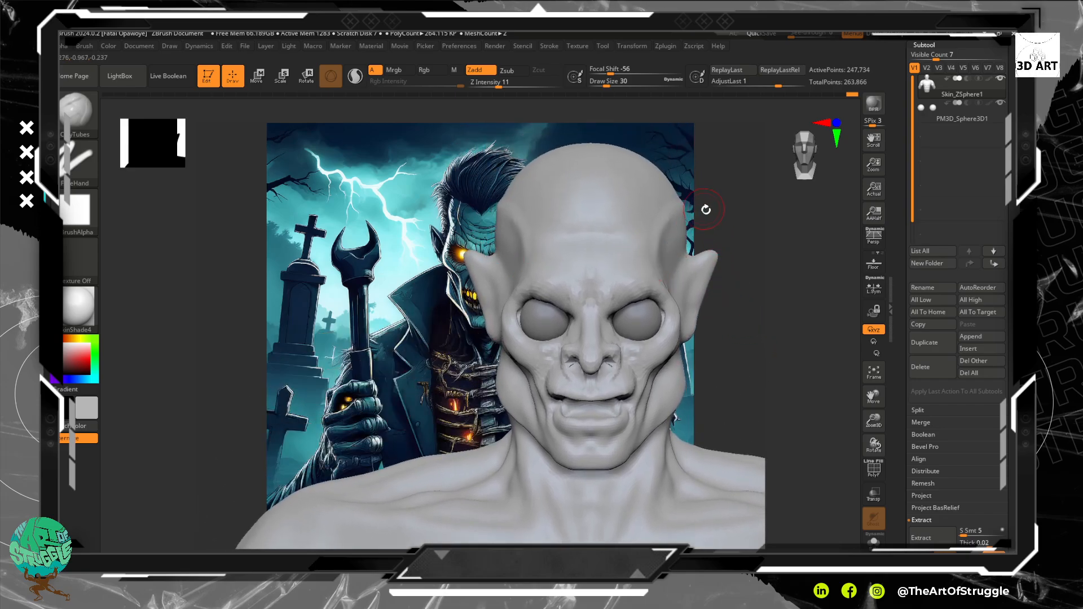
mouse_move(744, 312)
alt+mouse_down()
mouse_move(752, 367)
mouse_move(774, 362)
mouse_move(715, 320)
alt+mouse_up()
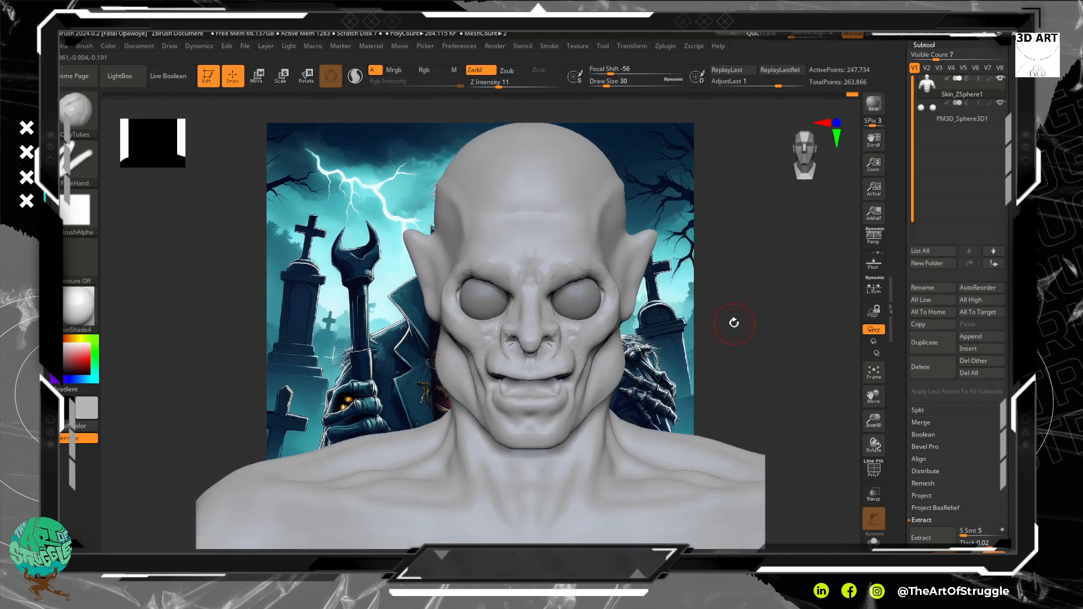
key(b)
key(d)
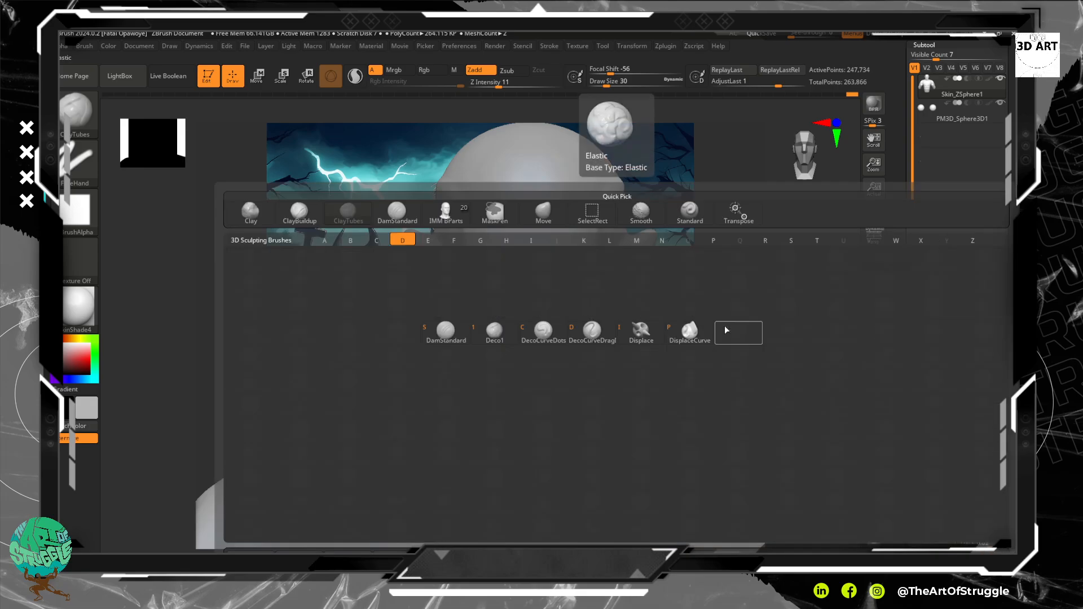
key(s)
drag(741, 312, 700, 277)
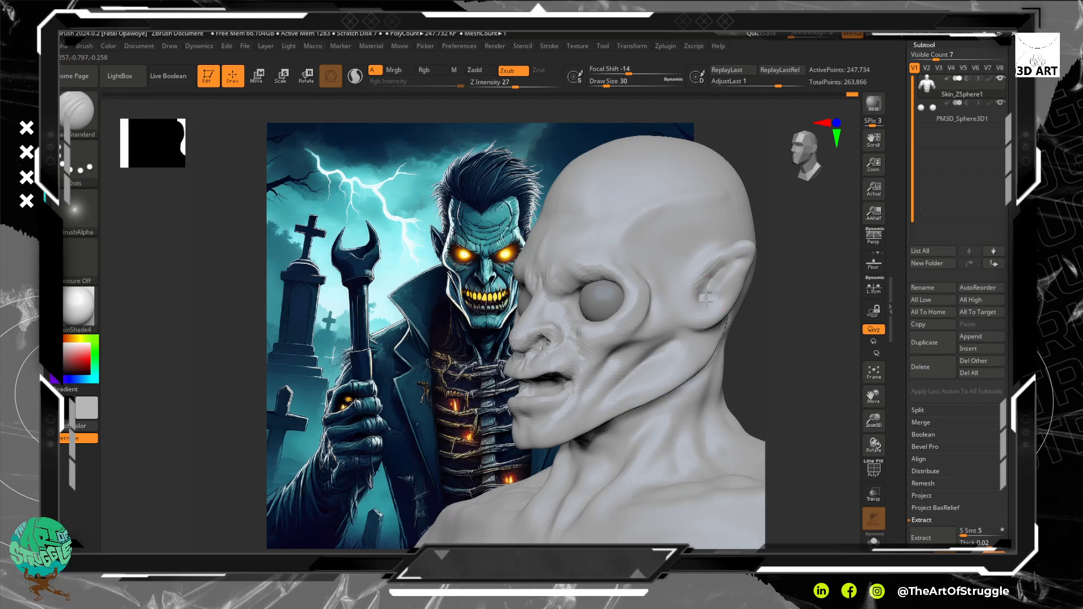
drag(713, 298, 700, 324)
Carve the crease beneath the earlobe with DamStandard, smooth around the ear, and undo a trial crease across the cheek.
mouse_move(787, 334)
mouse_down()
mouse_move(786, 302)
mouse_move(739, 313)
mouse_up()
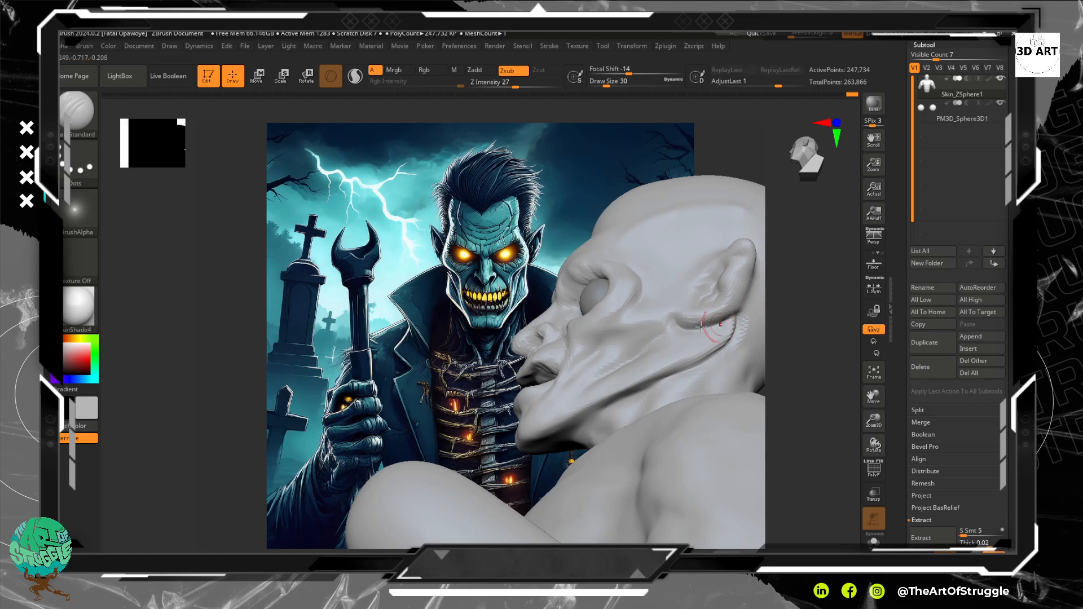
drag(737, 326, 675, 323)
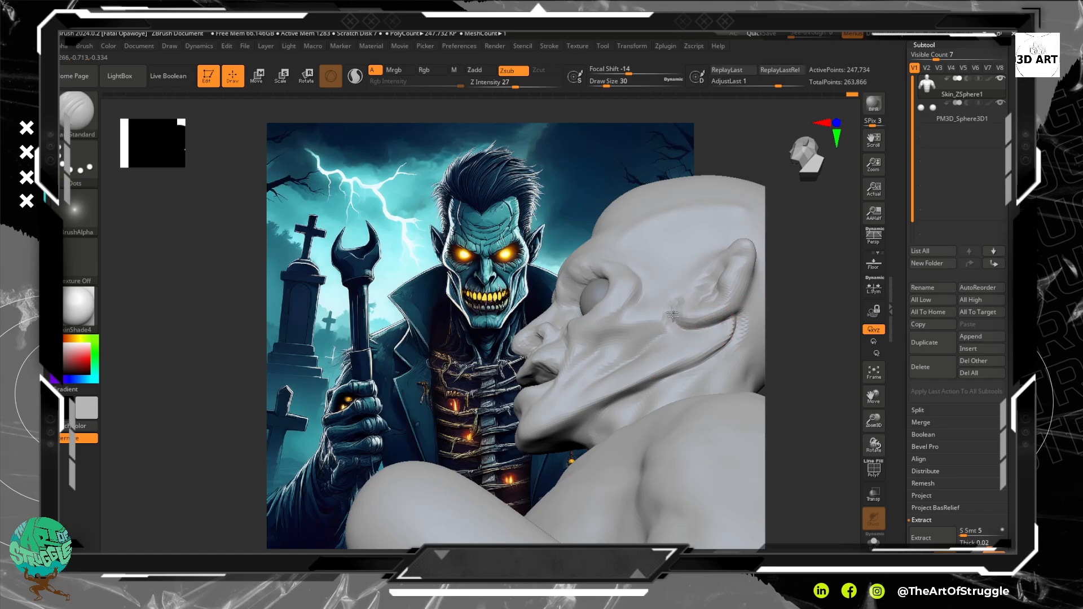
mouse_move(814, 330)
mouse_down()
mouse_move(764, 259)
mouse_move(715, 271)
mouse_move(708, 298)
mouse_up()
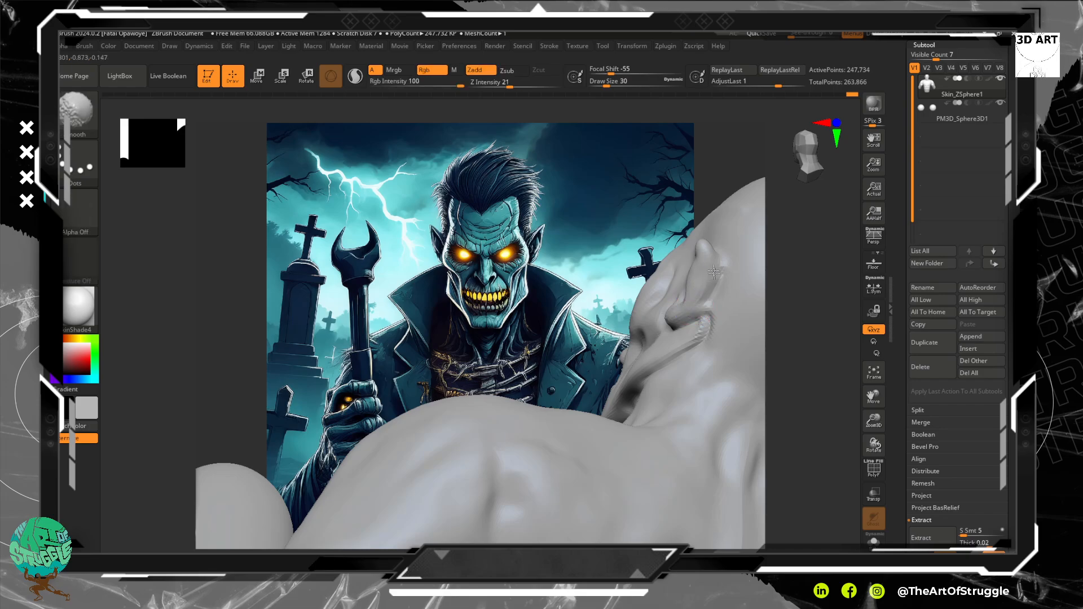
key(f)
drag(756, 322, 773, 326)
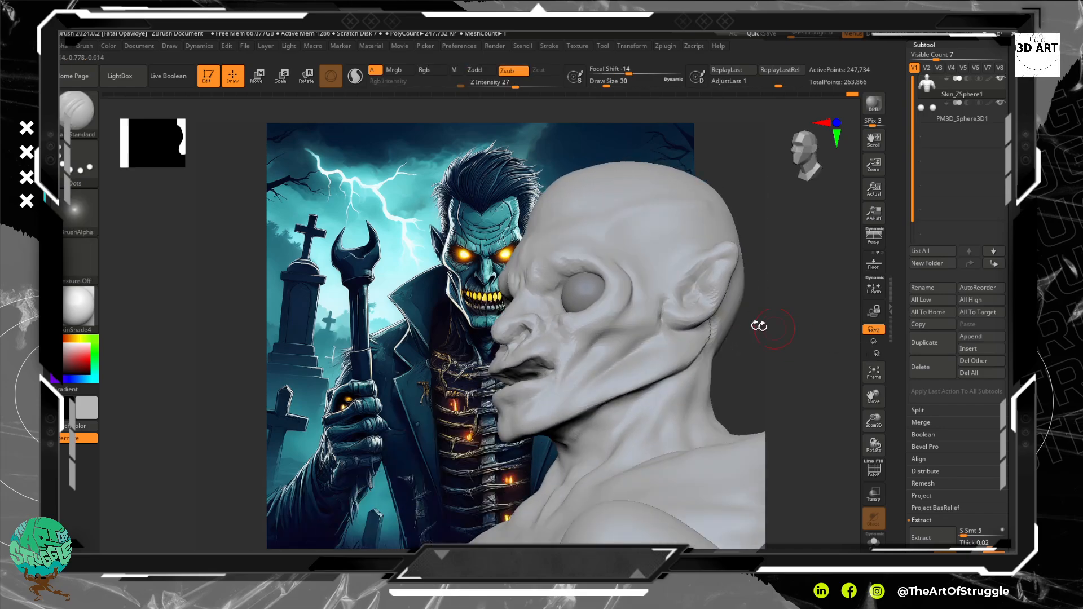
mouse_move(665, 310)
shift+mouse_down()
mouse_move(640, 322)
mouse_move(662, 310)
shift+mouse_up()
drag(600, 343, 661, 331)
key(ctrl+z)
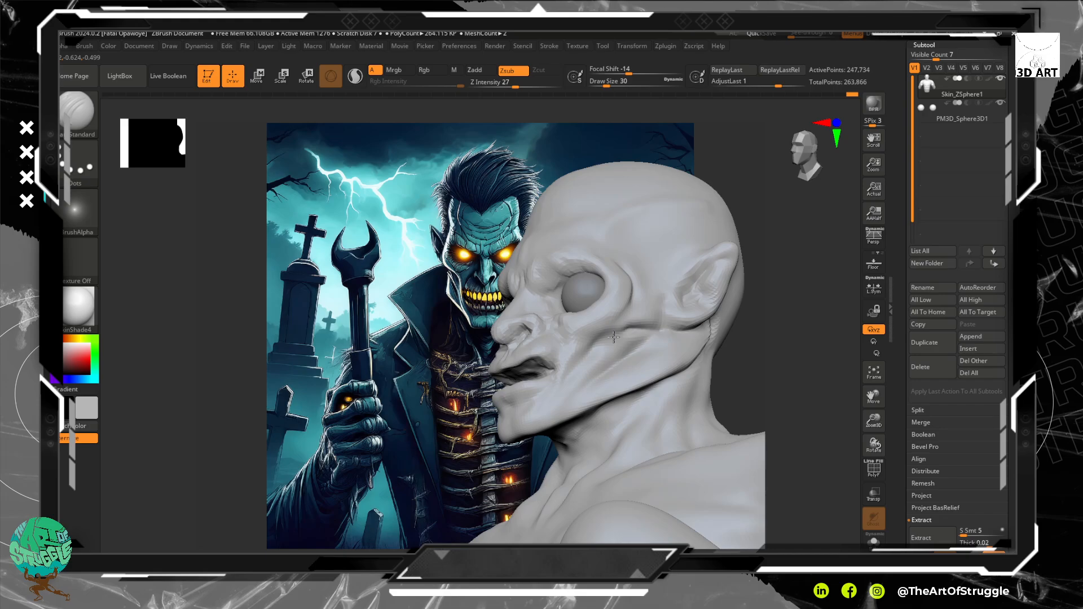
Build up the lower rim of the eye socket toward the cheekbone with ClayBuildup at Z Intensity 7, and smooth it.
shift+drag(825, 349, 783, 351)
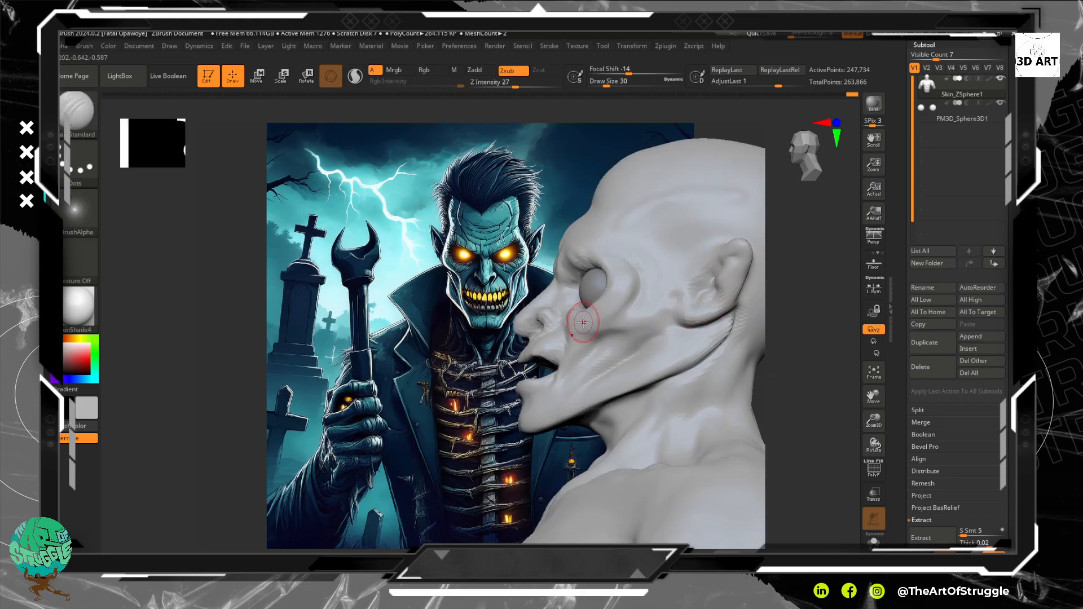
key(b)
key(c)
key(b)
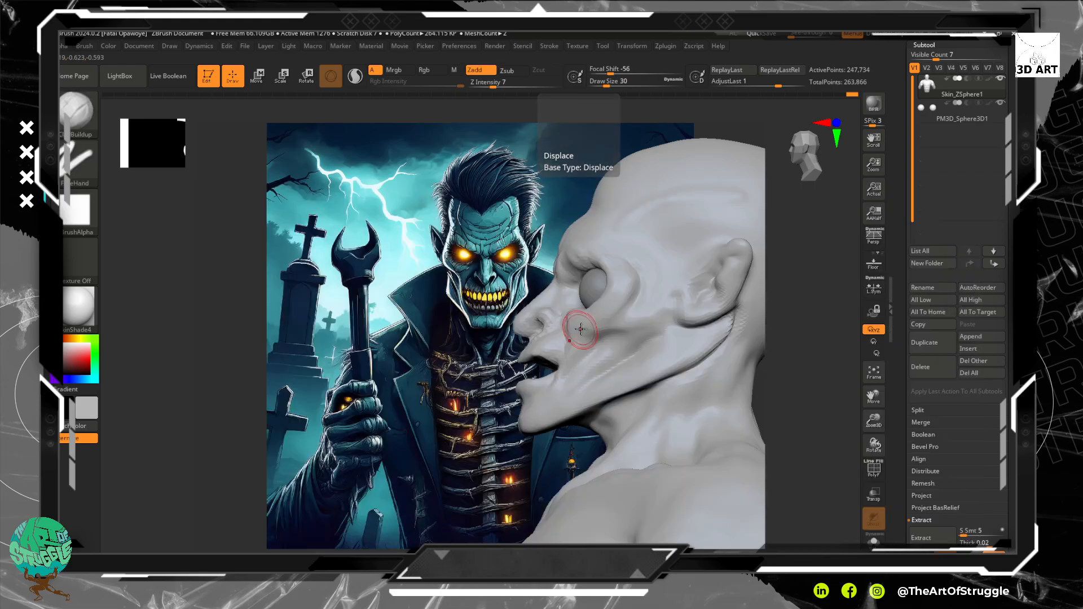
drag(578, 319, 613, 297)
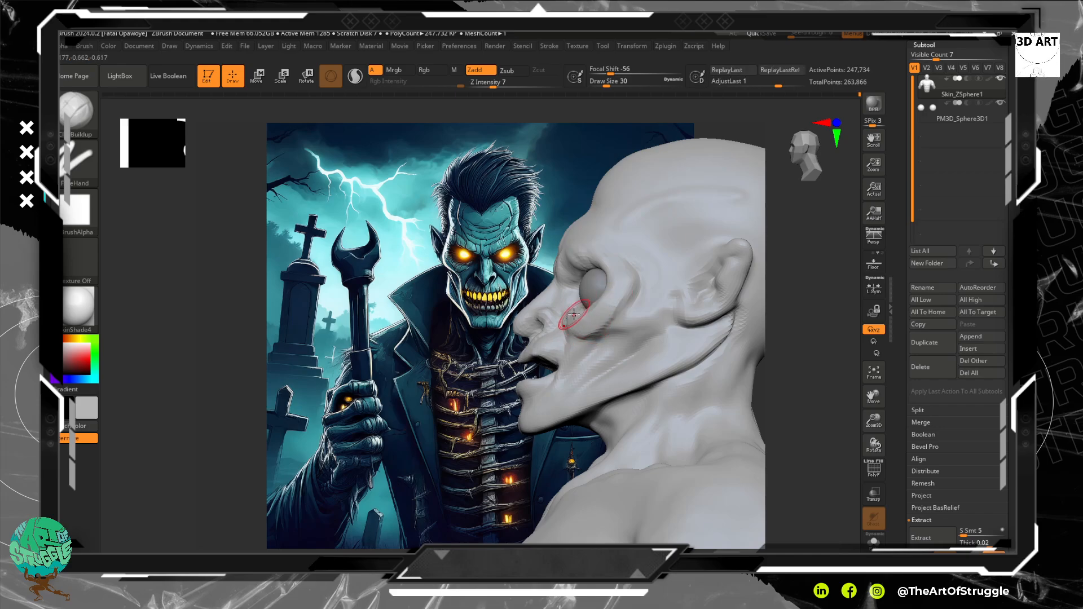
key(shift)
mouse_move(614, 302)
shift+mouse_down()
mouse_move(610, 255)
mouse_move(620, 262)
shift+mouse_up()
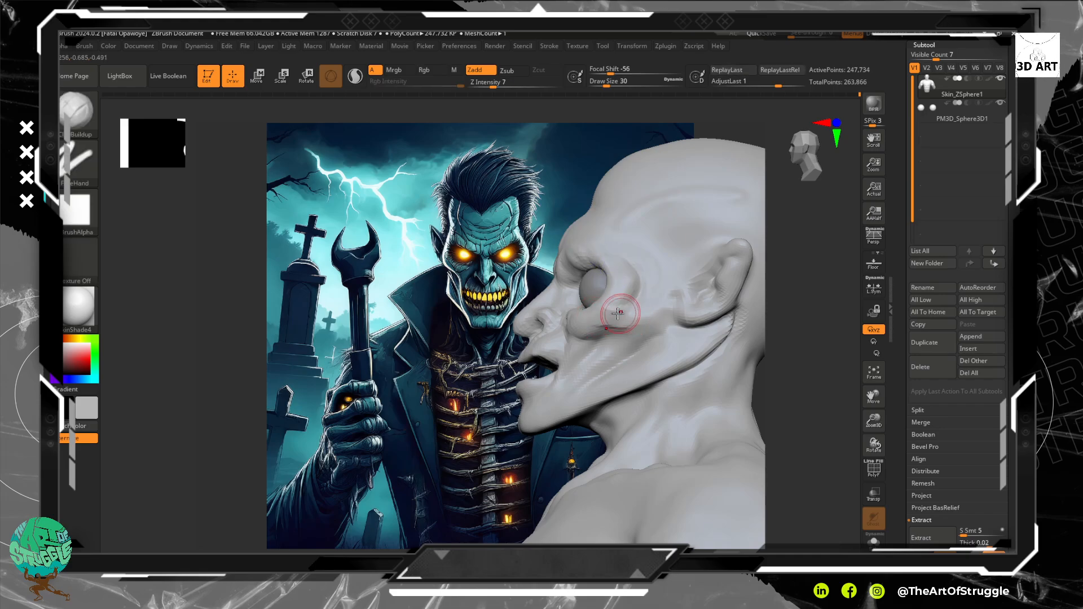
key(shift)
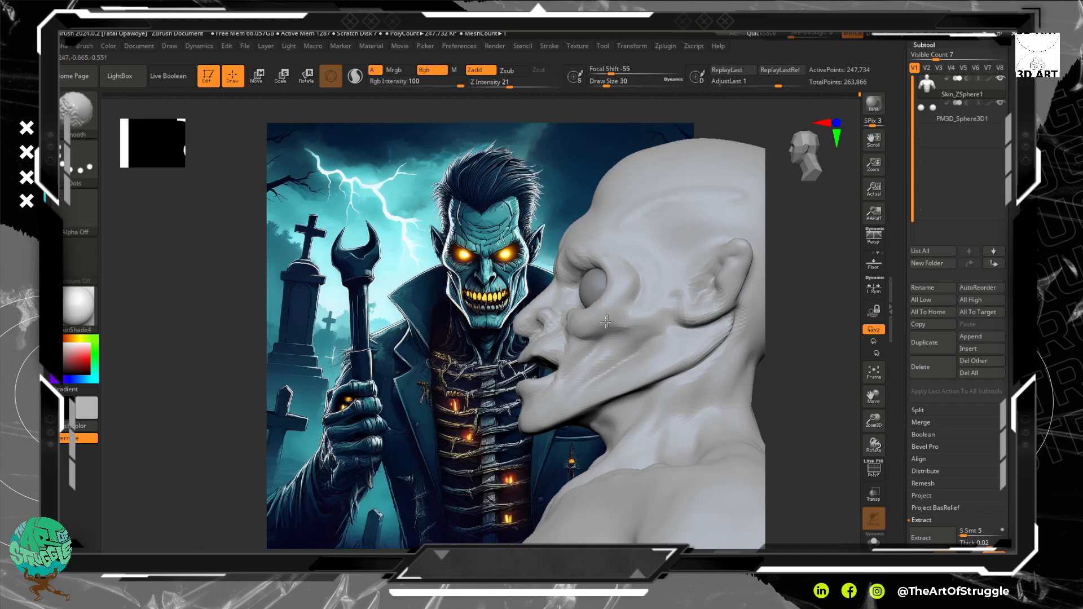
Set the Image Plane's Model Opacity to 68 and align the bust with the front reference image.
mouse_move(805, 406)
shift+mouse_down()
mouse_move(721, 341)
mouse_move(704, 300)
mouse_move(713, 322)
mouse_move(708, 308)
mouse_move(707, 318)
mouse_move(624, 288)
mouse_move(635, 281)
mouse_move(629, 242)
mouse_move(636, 287)
mouse_move(598, 291)
mouse_move(605, 316)
mouse_move(650, 310)
mouse_move(626, 286)
shift+mouse_up()
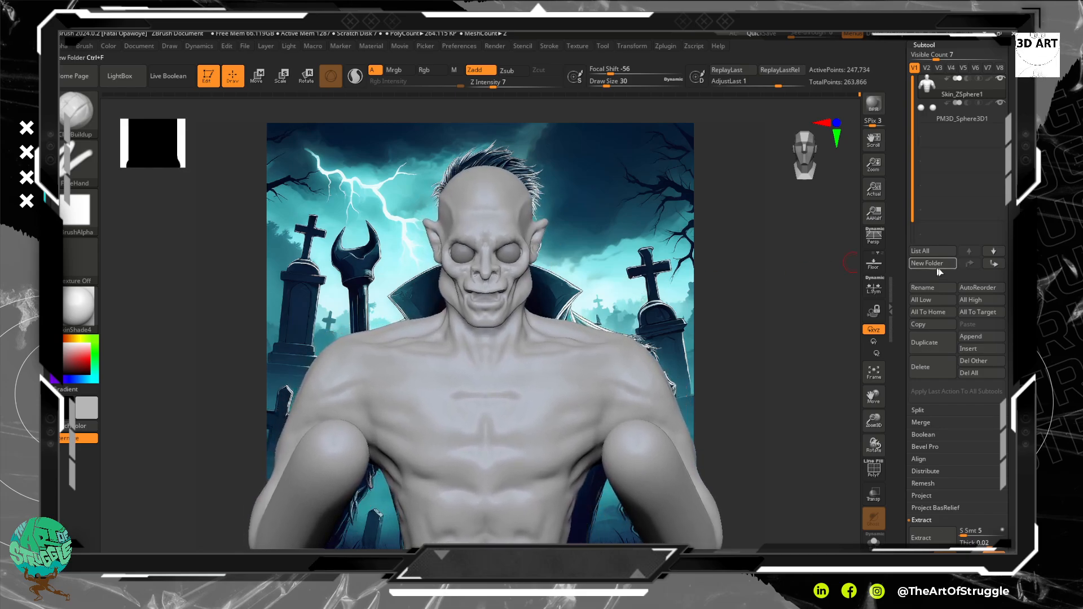
drag(1007, 262, 1007, 508)
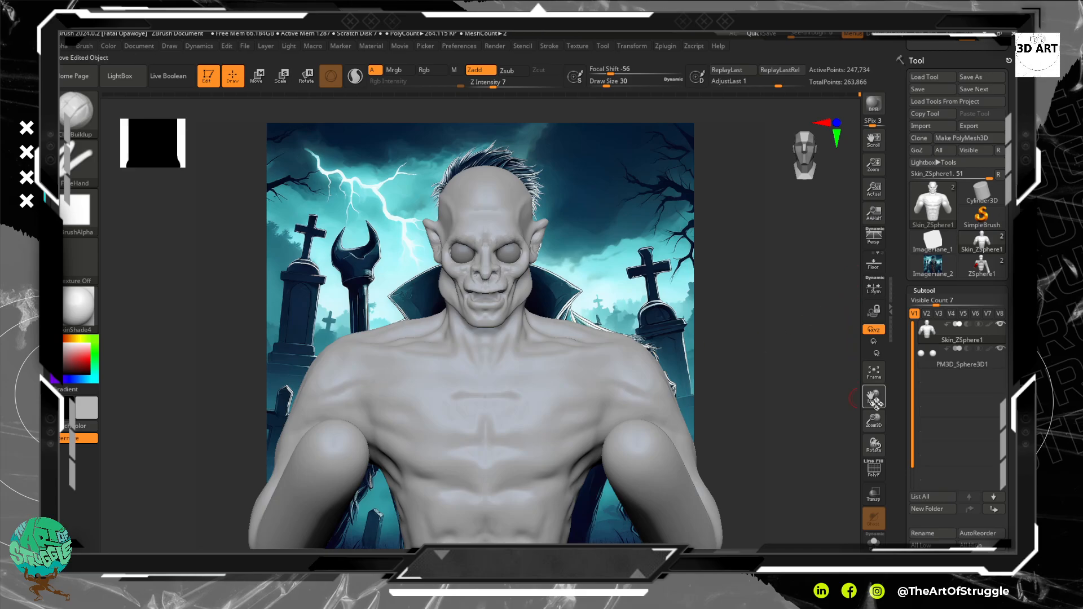
scroll(1001, 284, up, 5)
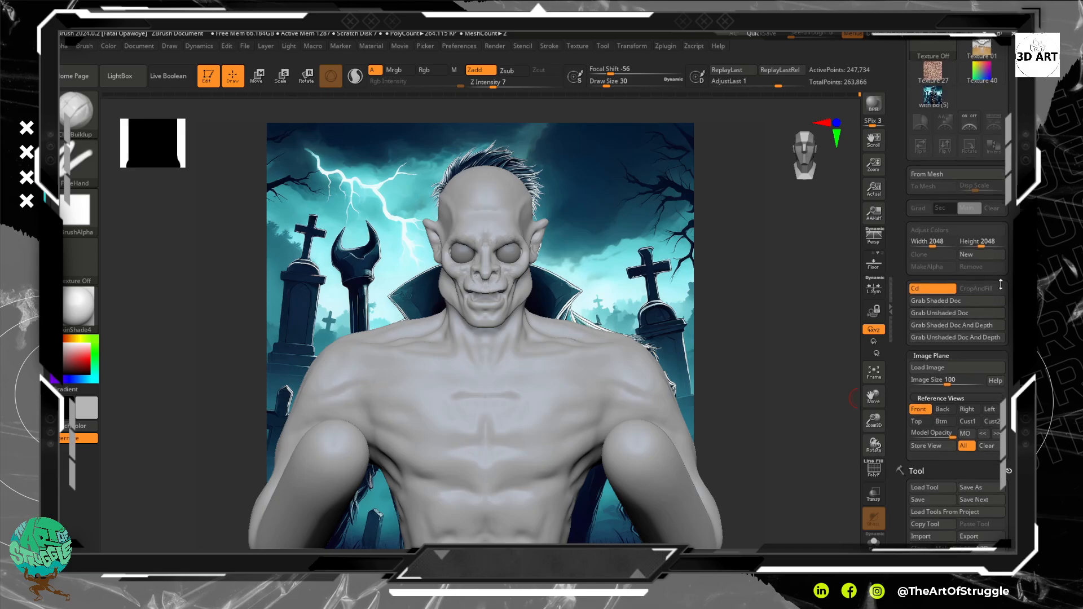
scroll(1001, 285, down, 2)
drag(952, 391, 939, 394)
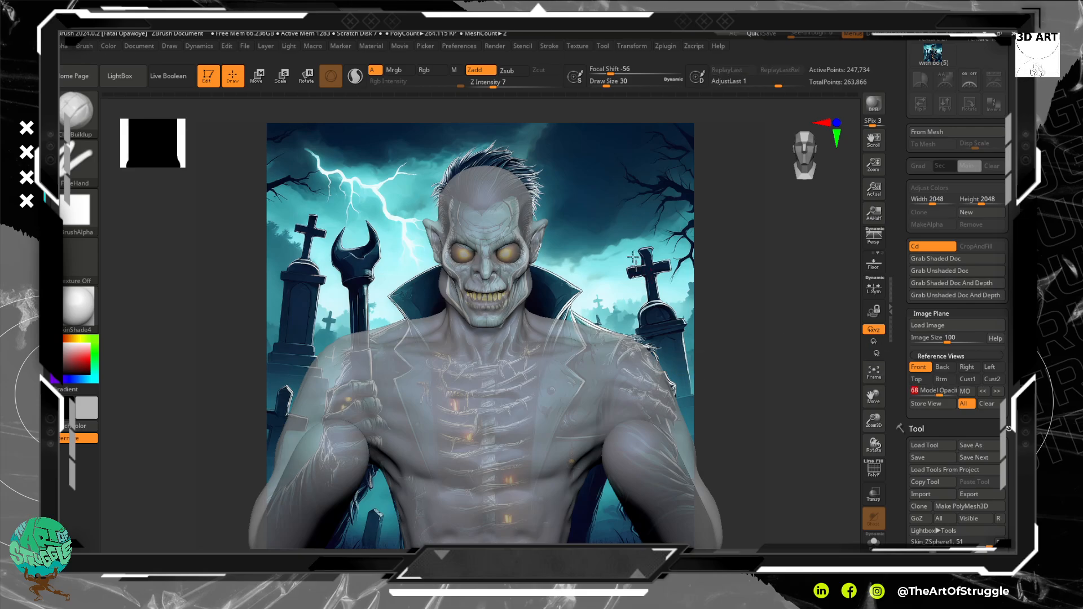
ctrl+right_drag(626, 265, 621, 273)
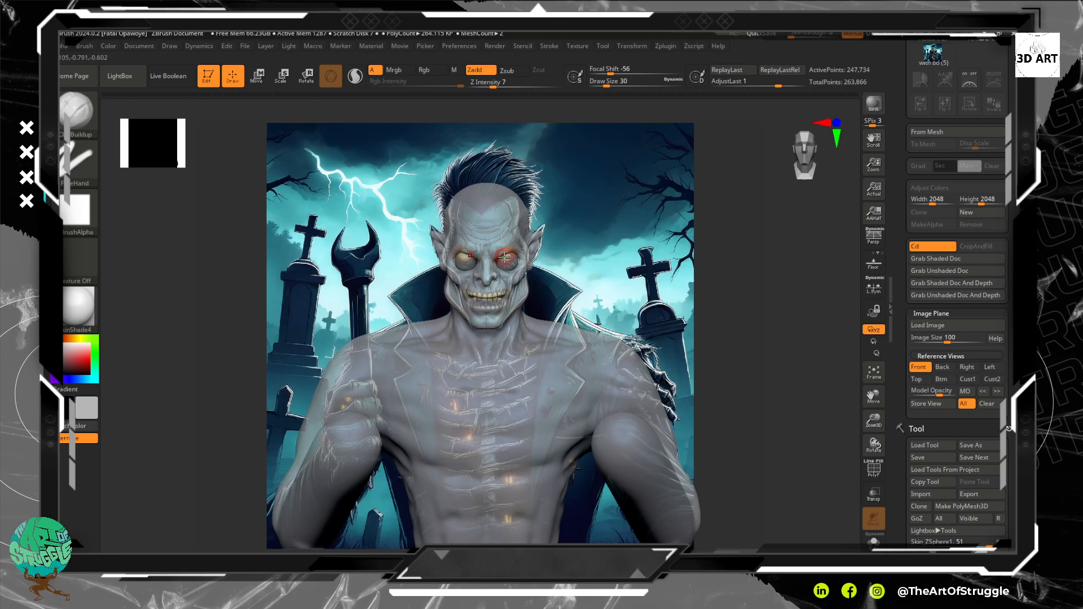
drag(617, 263, 618, 255)
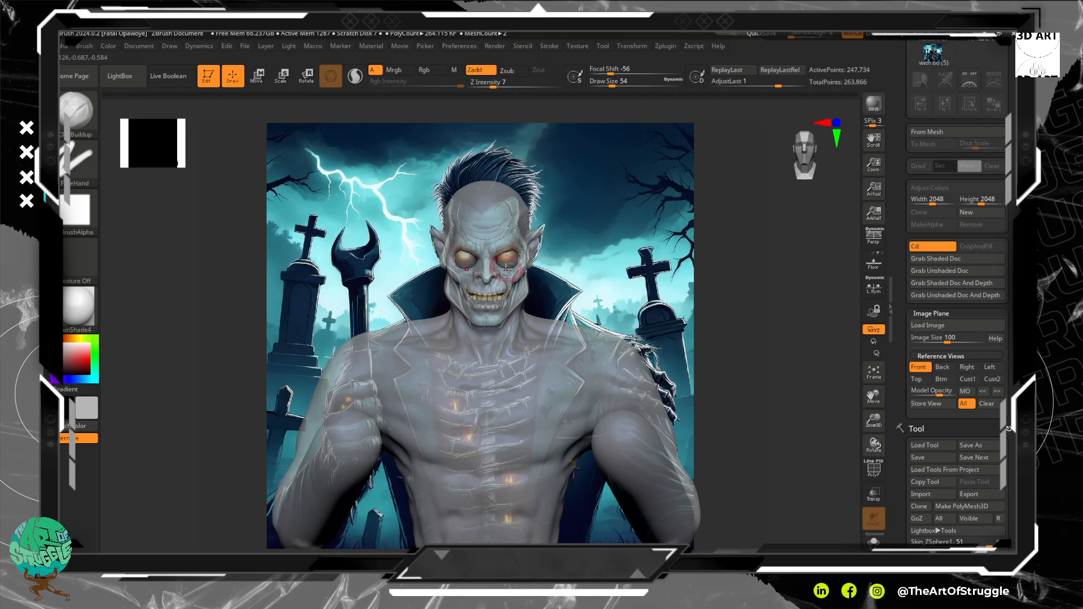
Build up the area beneath the eyes against the reference with ClayBuildup at draw size 54.
drag(507, 264, 505, 270)
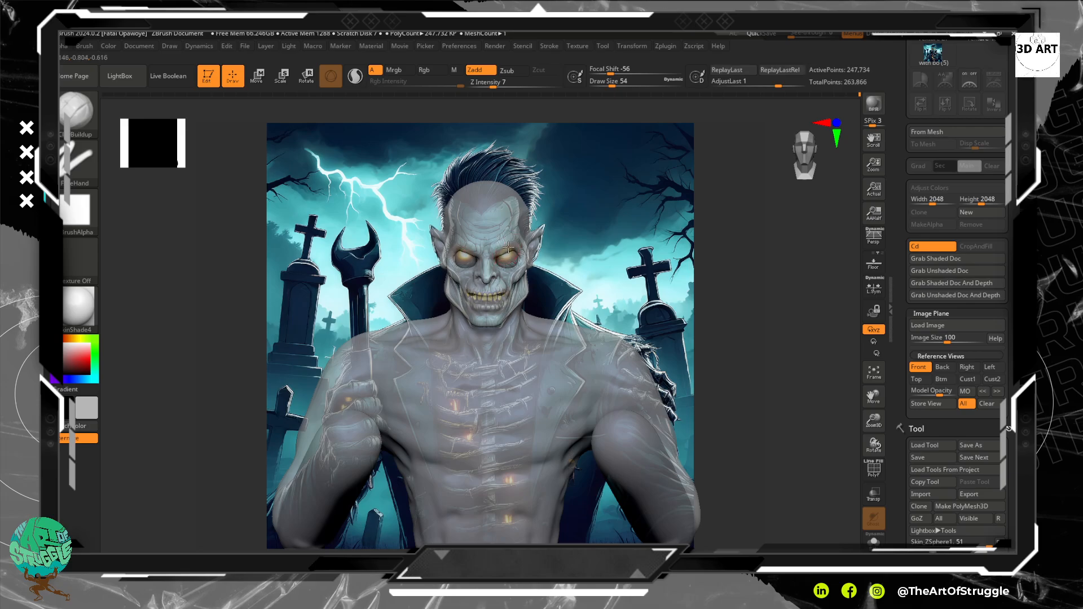
key(ctrl)
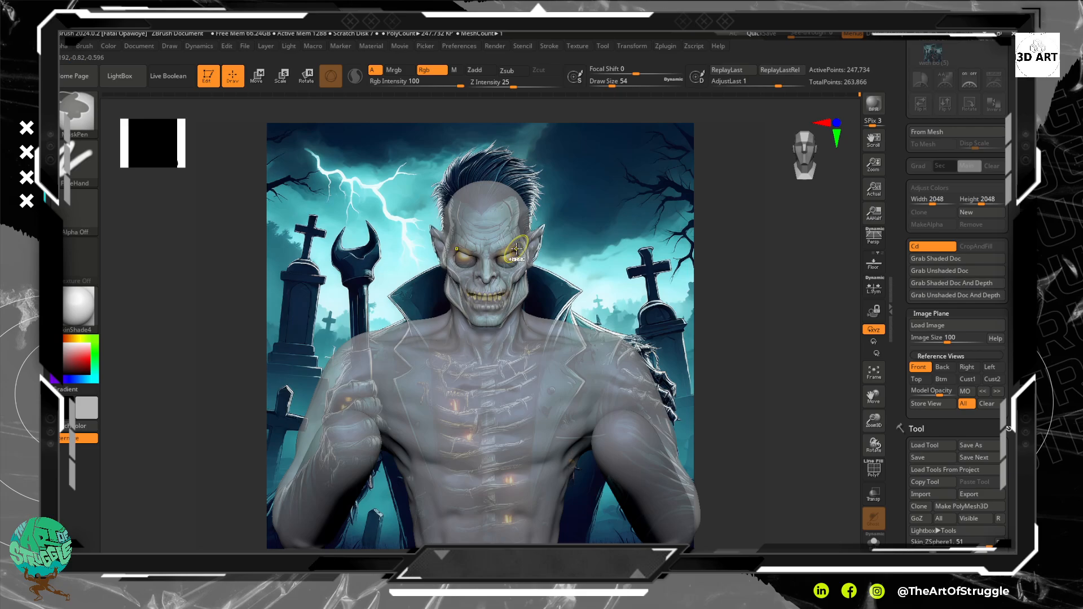
key(ctrl)
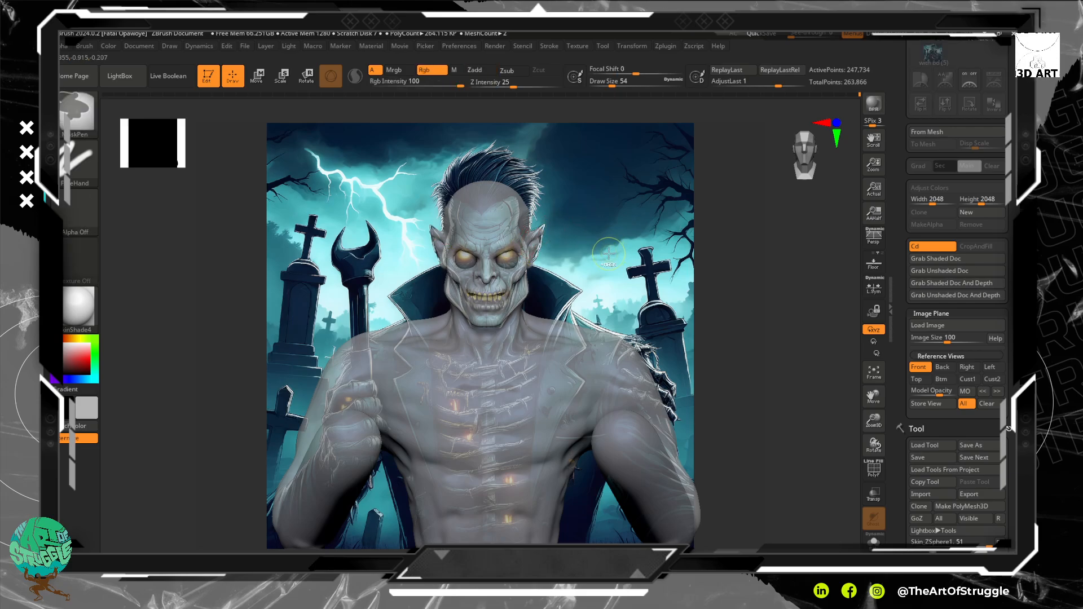
Adjust the ears to the reference outline with the Move brush at draw size 54, making the model less transparent.
key(b)
key(m)
key(v)
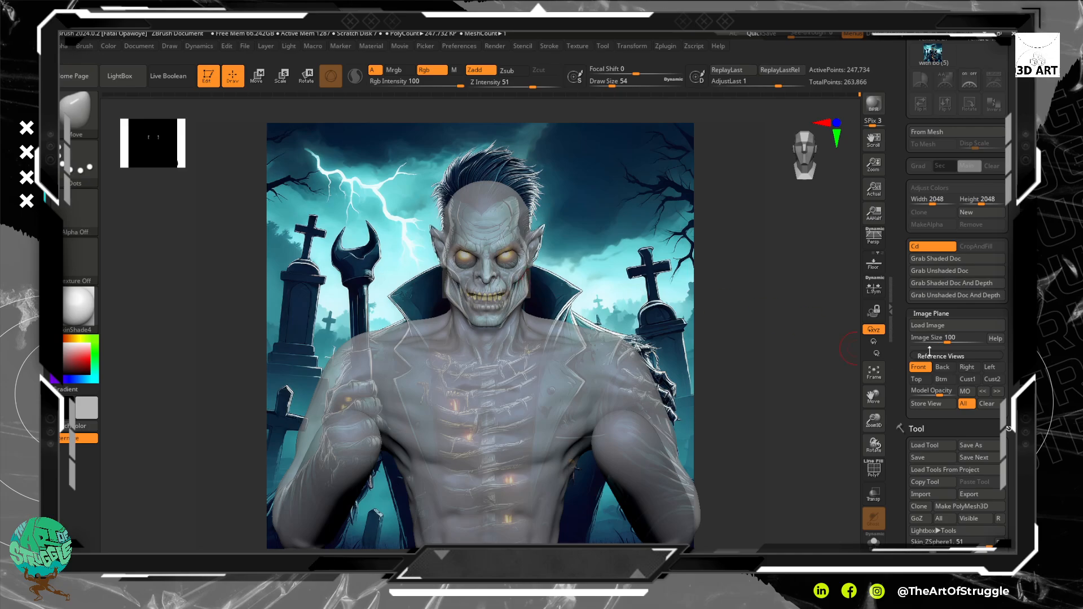
click(936, 395)
drag(936, 396, 944, 394)
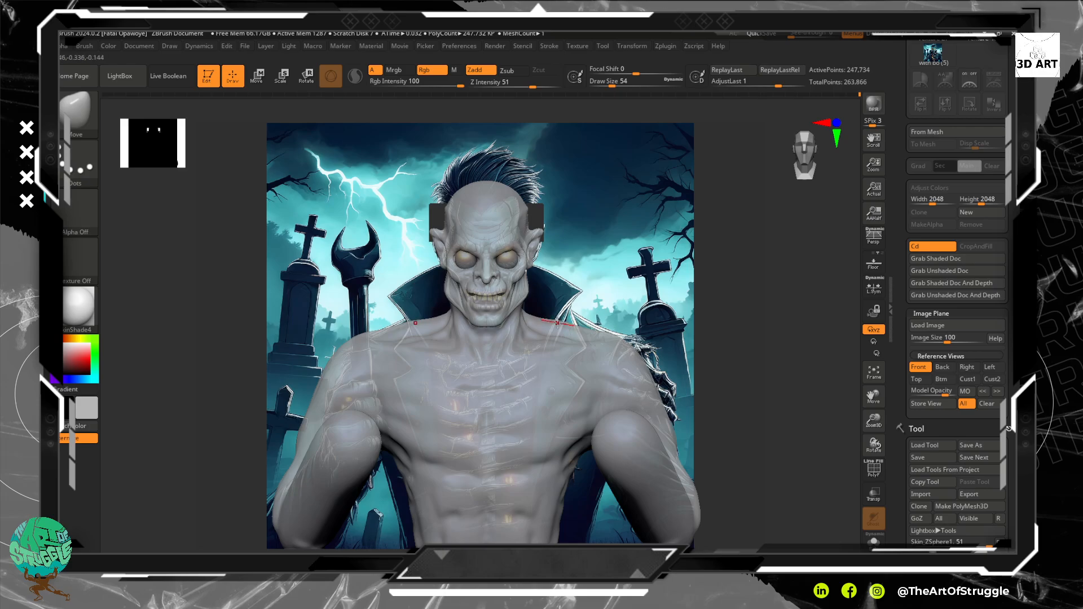
Reshape the shoulder line to the reference with the Move brush at draw size 86 to 90, and restore Model Opacity to 100.
key(bracketright)
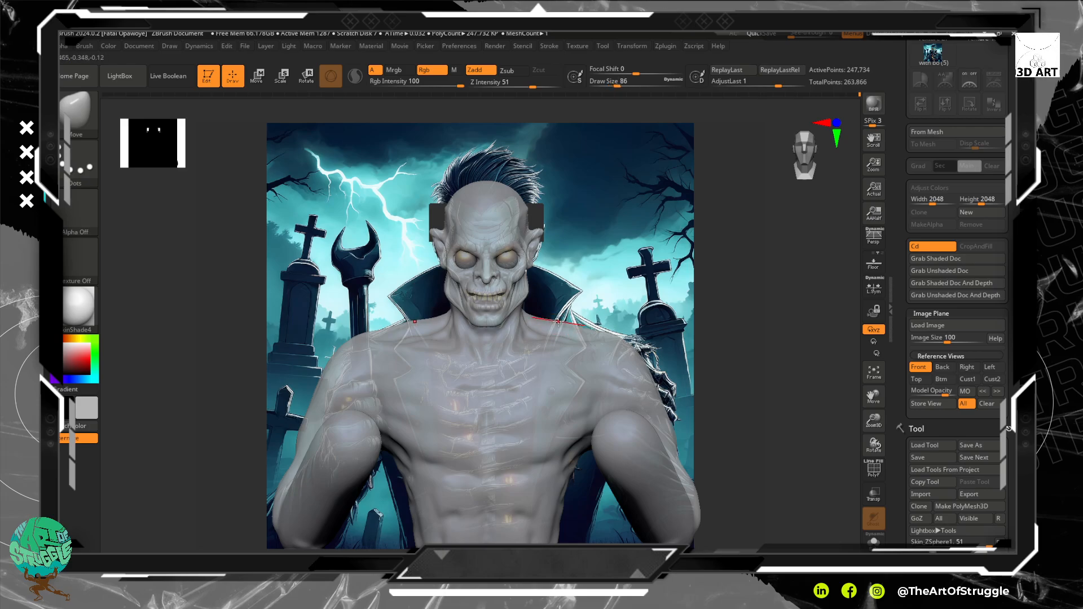
drag(560, 320, 613, 339)
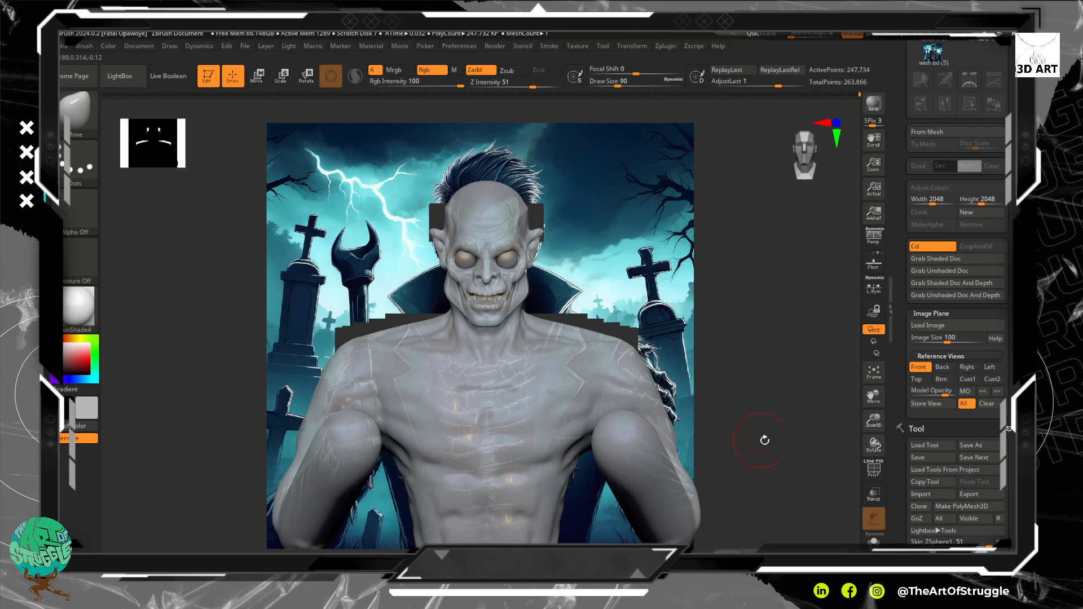
drag(946, 392, 960, 393)
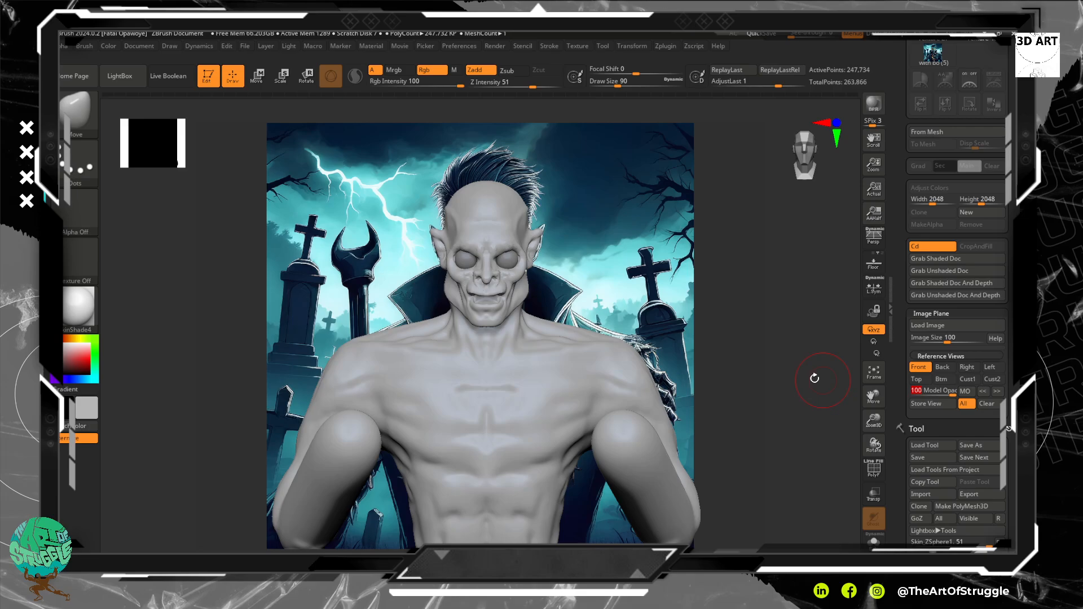
Reshape the mouth corner and the lips from the side with the Move brush at draw size 42.
mouse_move(711, 347)
mouse_down()
mouse_move(656, 371)
mouse_move(680, 338)
mouse_up()
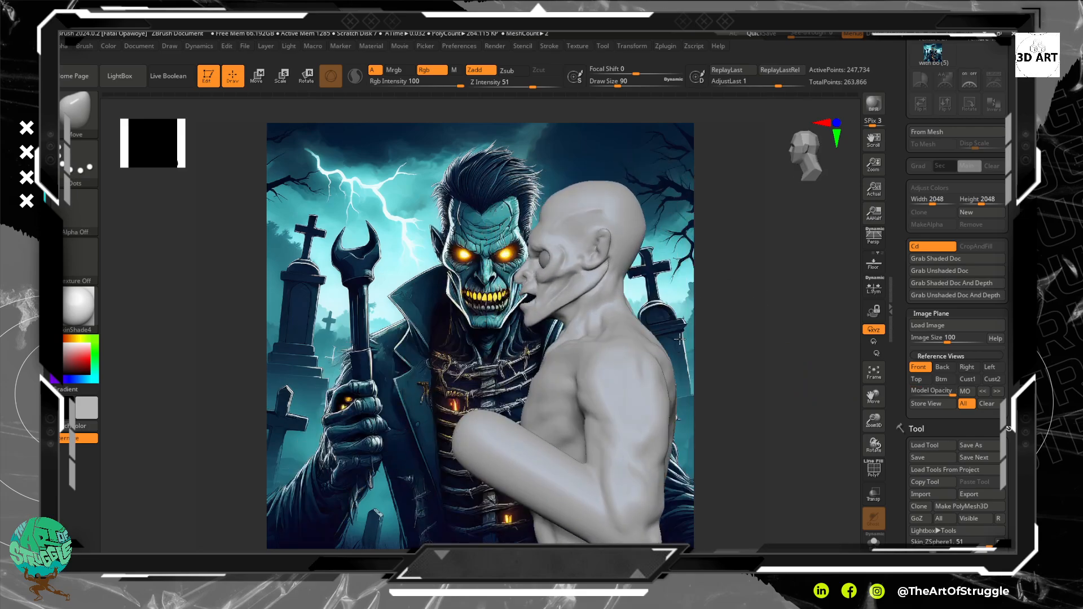
alt+drag(702, 285, 716, 355)
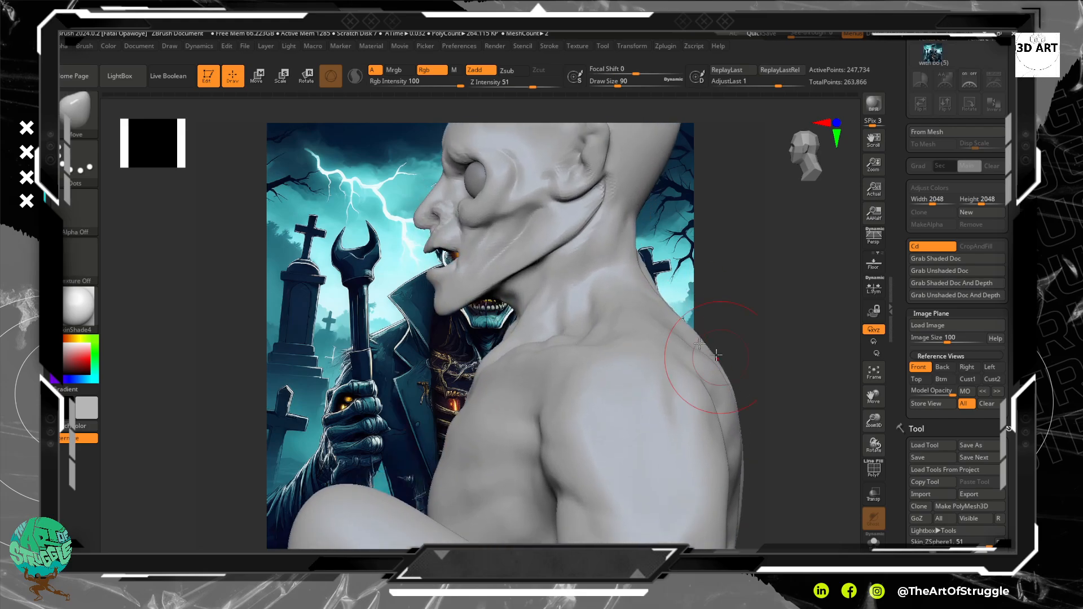
key(bracketleft)
key(bracketleft)
click(457, 247)
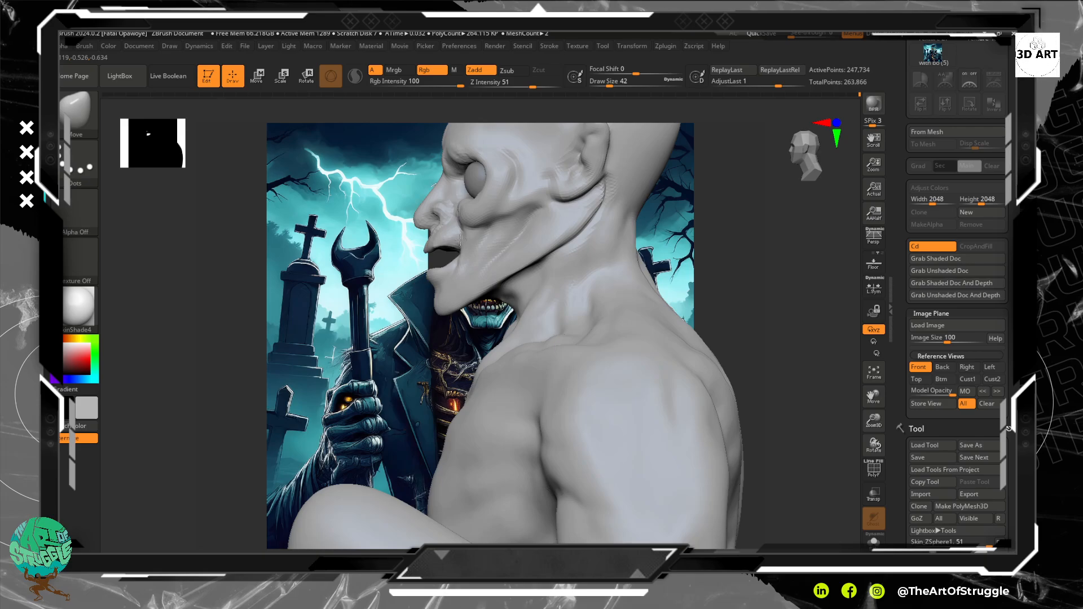
drag(439, 247, 440, 285)
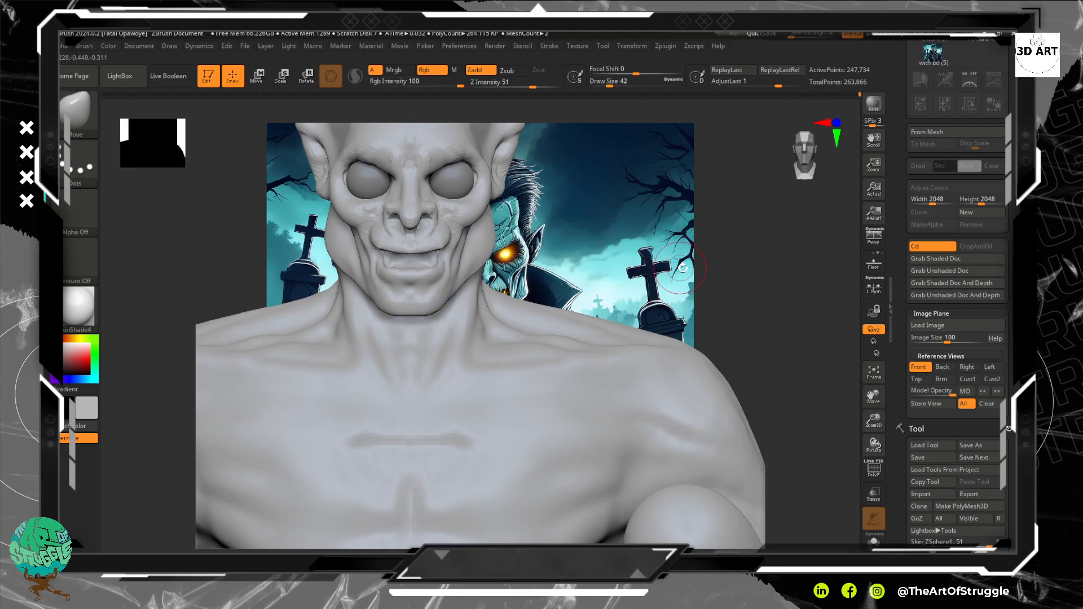
alt+drag(718, 268, 697, 256)
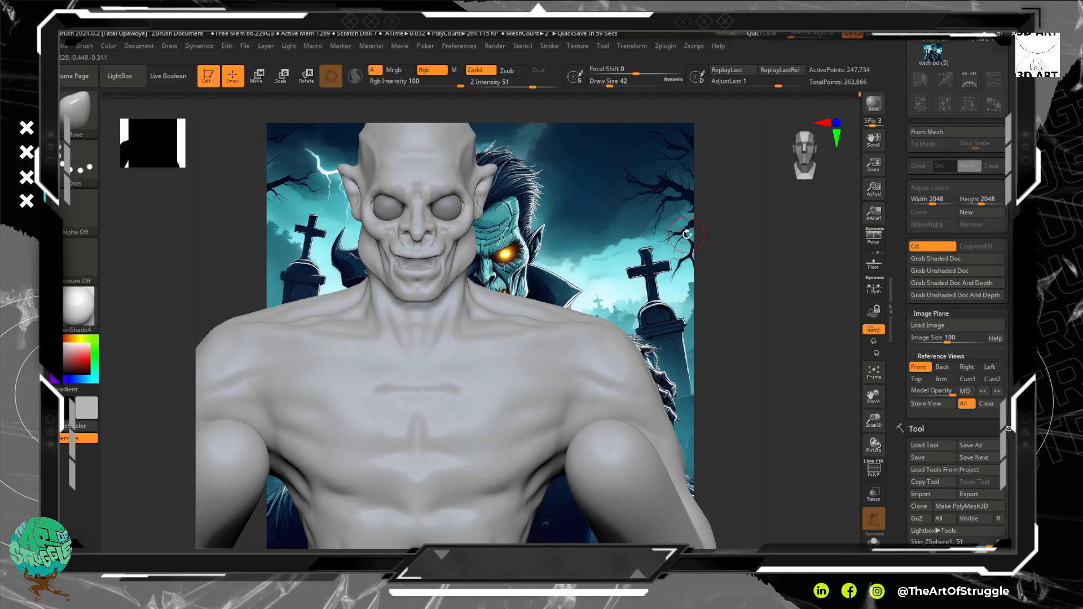
mouse_move(643, 294)
alt+mouse_down()
mouse_move(784, 362)
mouse_move(686, 359)
mouse_move(614, 431)
mouse_move(593, 436)
mouse_move(593, 397)
alt+mouse_up()
mouse_move(712, 312)
alt+mouse_down()
mouse_move(747, 346)
mouse_move(671, 333)
mouse_move(702, 324)
alt+mouse_up()
key(ctrl)
mouse_move(595, 410)
ctrl+mouse_down()
mouse_move(489, 444)
mouse_move(537, 429)
ctrl+mouse_up()
mouse_move(728, 339)
ctrl+mouse_down()
mouse_move(743, 349)
mouse_move(739, 339)
mouse_move(741, 367)
mouse_move(715, 305)
ctrl+mouse_up()
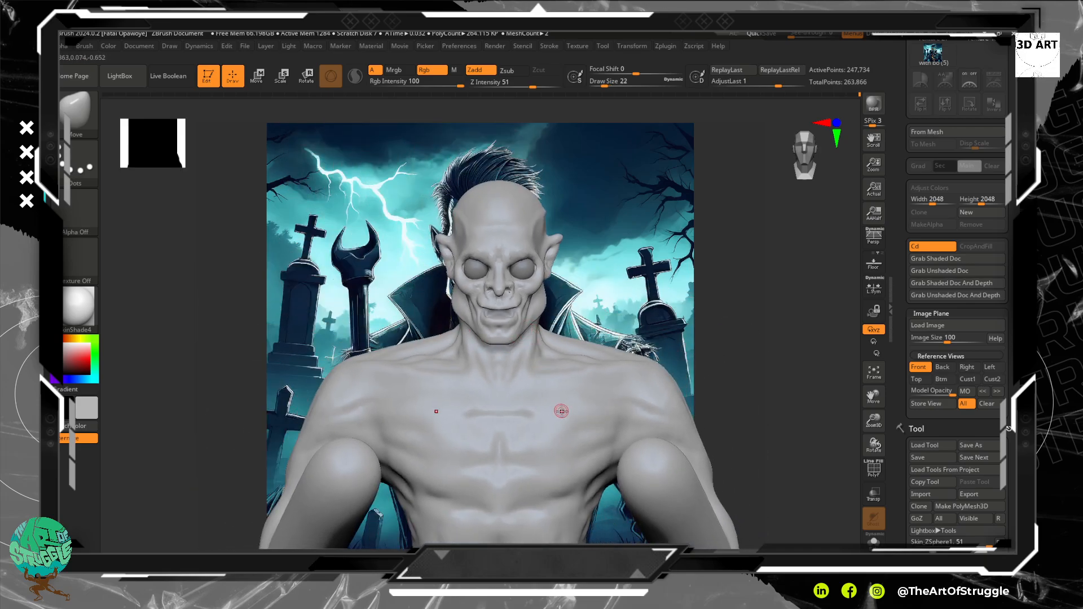
mouse_move(638, 262)
alt+mouse_down()
mouse_move(653, 299)
mouse_move(628, 263)
mouse_move(651, 271)
alt+mouse_up()
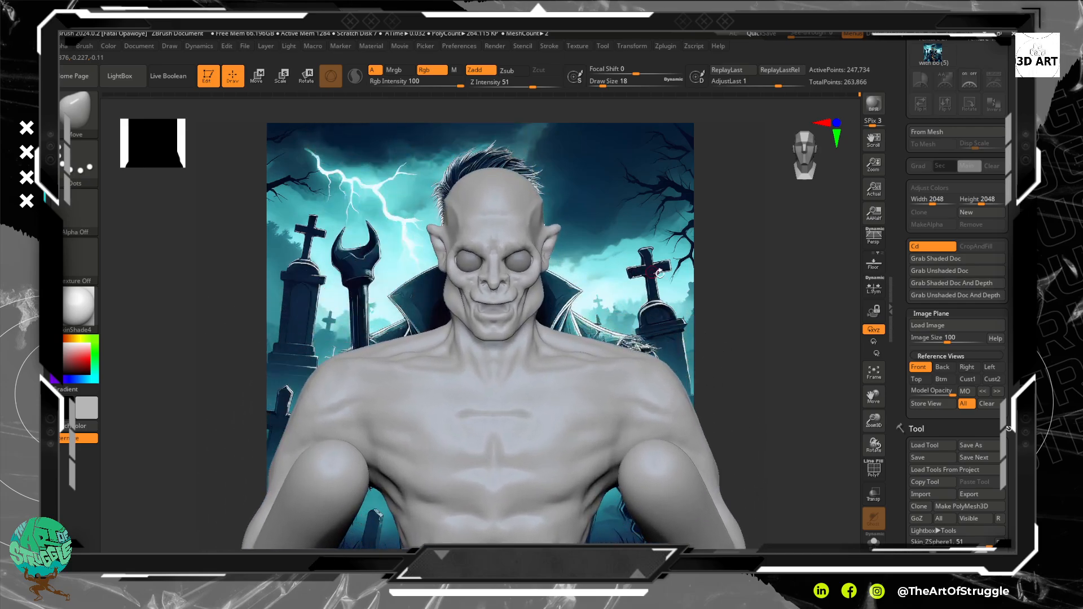
Remesh the body with ZRemesher using the Same and Adapt options.
drag(1012, 379, 986, 241)
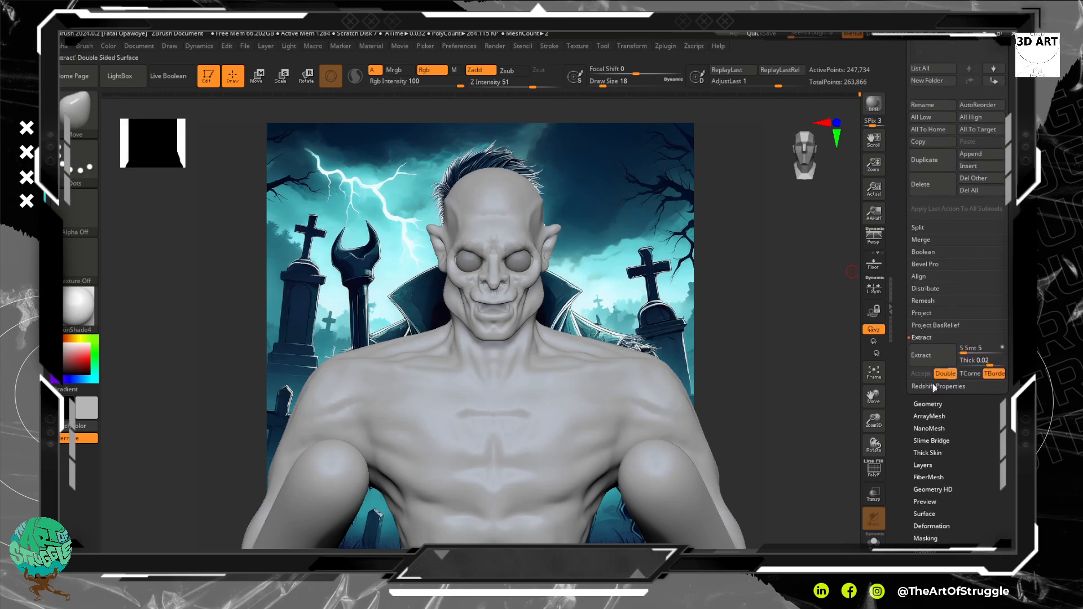
click(928, 404)
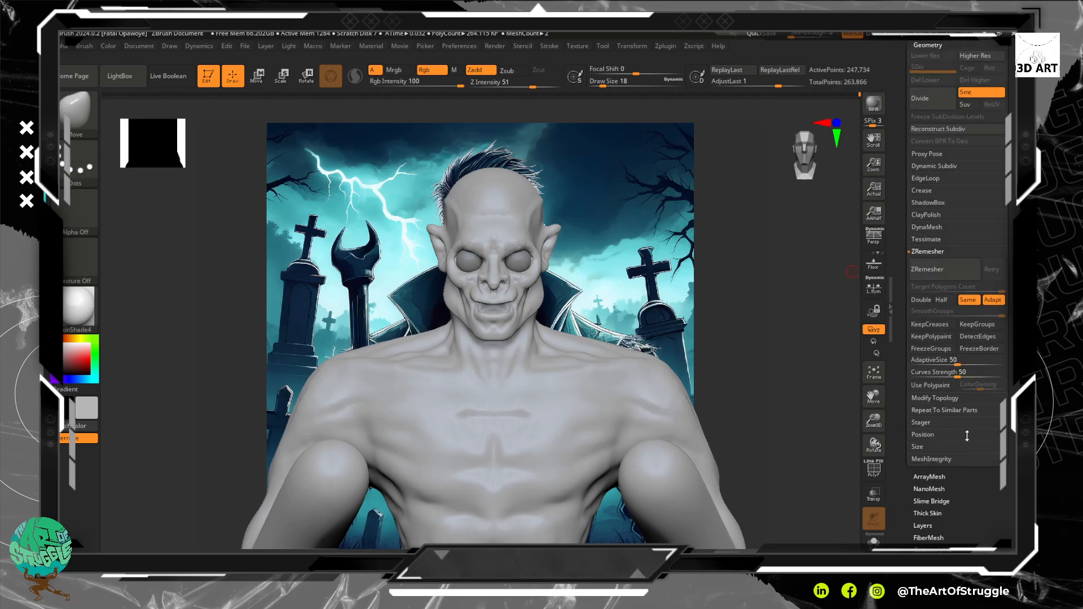
click(936, 269)
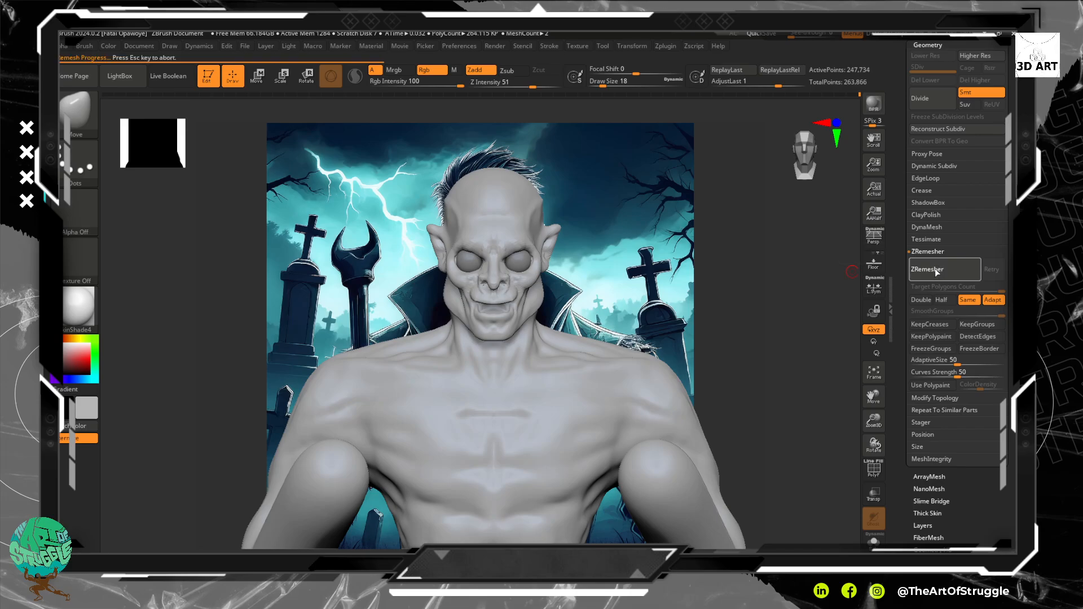